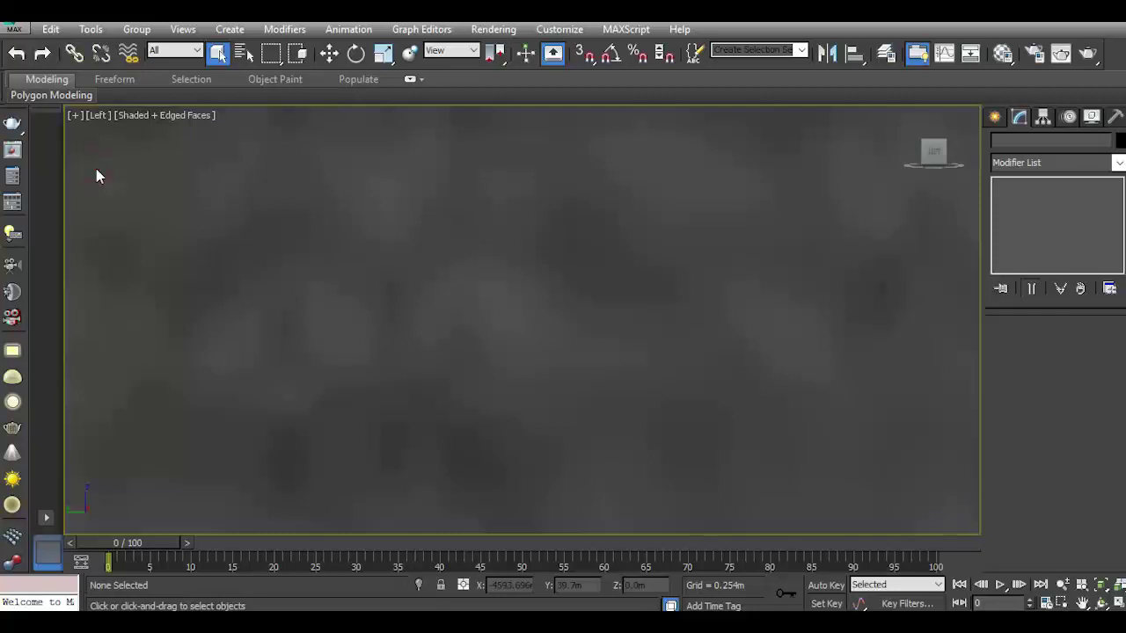
Zoom and orbit in Perspective to inspect the horse's side and top reference planes.
{"action": "scroll", "coordinate": [545, 421], "scroll_direction": "up", "scroll_amount": 5}
{"action": "scroll", "coordinate": [536, 393], "scroll_direction": "up", "scroll_amount": 3}
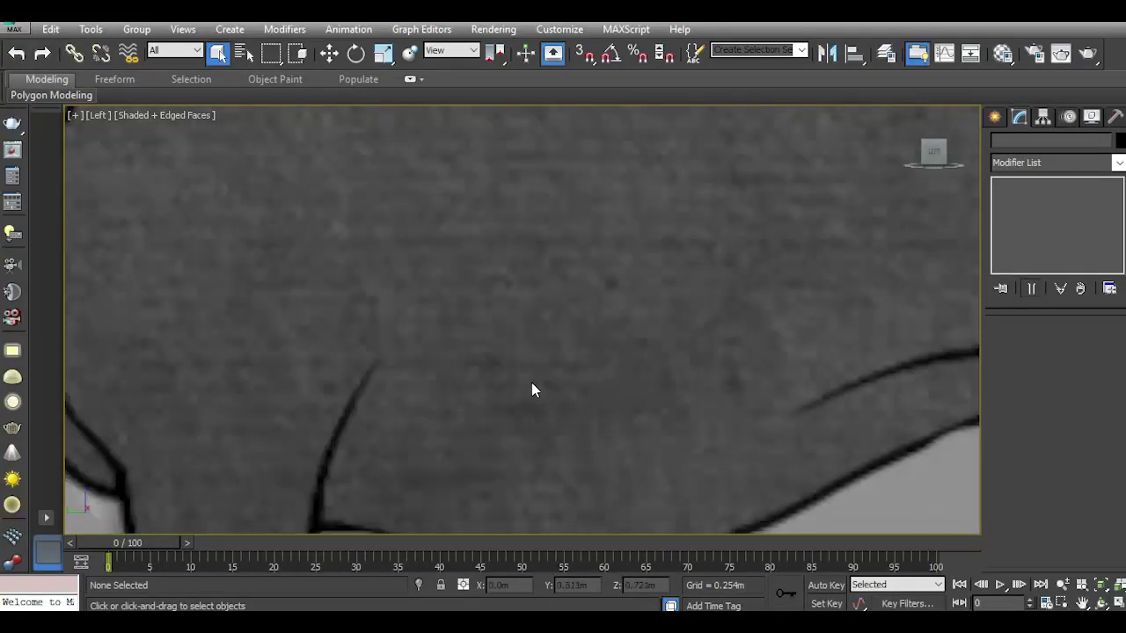
{"action": "scroll", "coordinate": [533, 385], "scroll_direction": "down", "scroll_amount": 5}
{"action": "scroll", "coordinate": [531, 387], "scroll_direction": "down", "scroll_amount": 1}
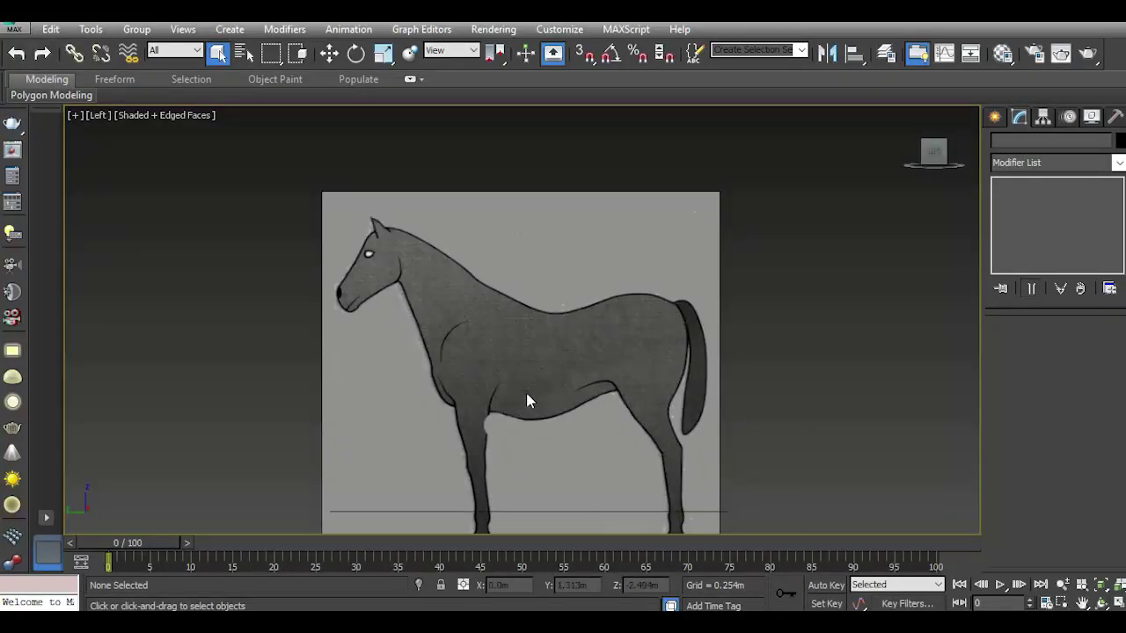
{"action": "key", "text": "p"}
{"action": "mouse_move", "coordinate": [934, 153]}
{"action": "left_mouse_down"}
{"action": "mouse_move", "coordinate": [914, 176]}
{"action": "mouse_move", "coordinate": [937, 160]}
{"action": "left_mouse_up"}
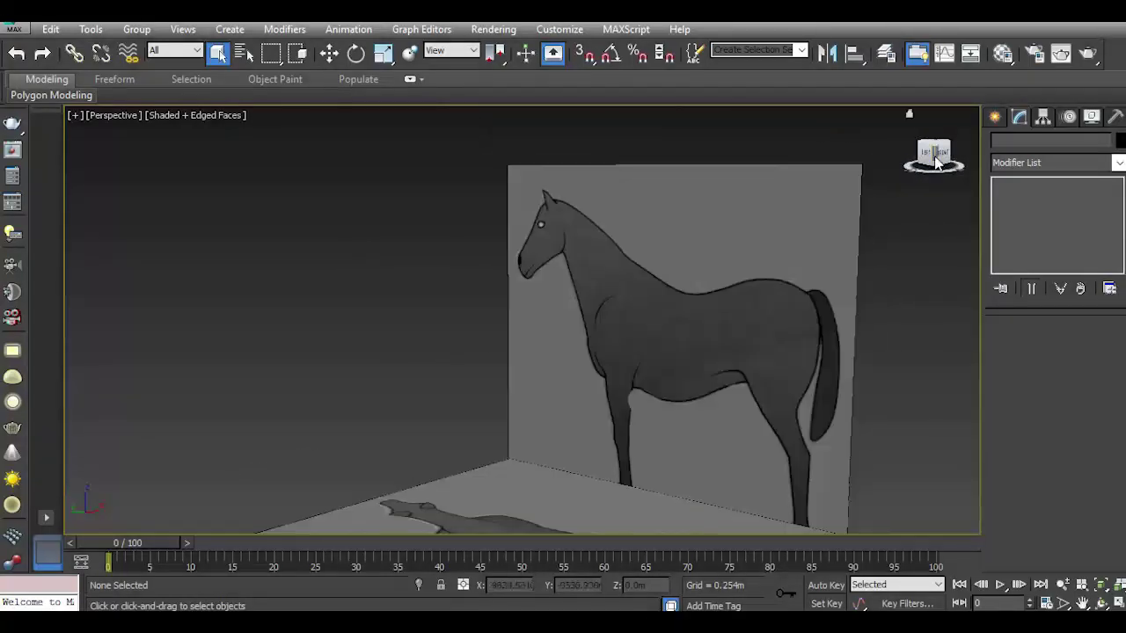
Return to the Left view, centre the horse reference and bring up Standard Primitives.
{"action": "left_click", "coordinate": [936, 161]}
{"action": "scroll", "coordinate": [633, 317], "scroll_direction": "down", "scroll_amount": 2}
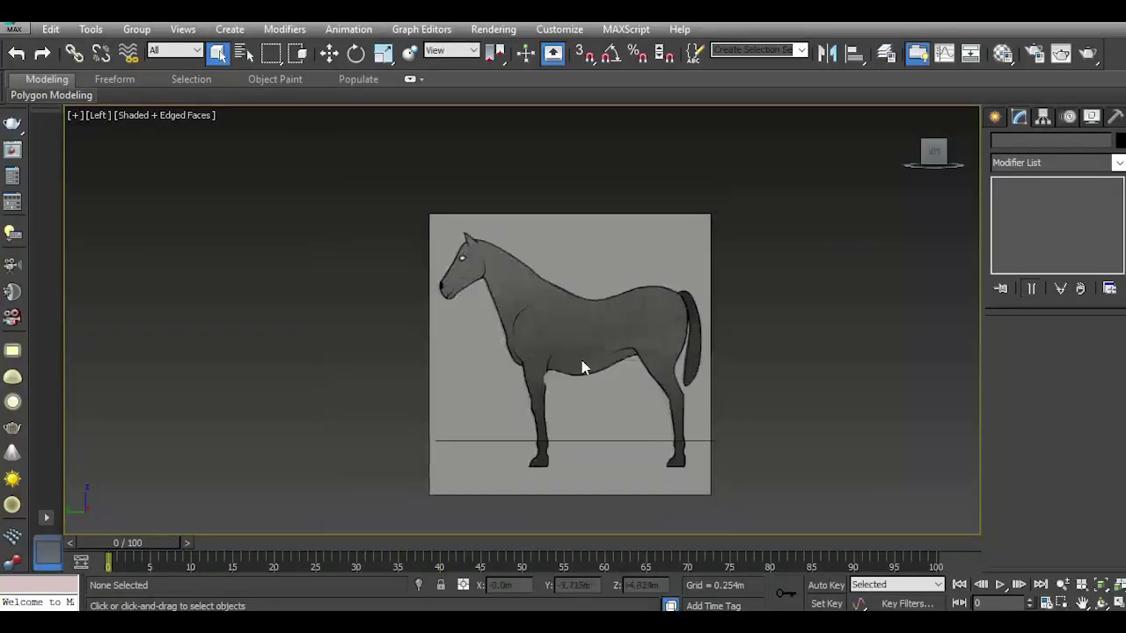
{"action": "scroll", "coordinate": [581, 368], "scroll_direction": "up", "scroll_amount": 2}
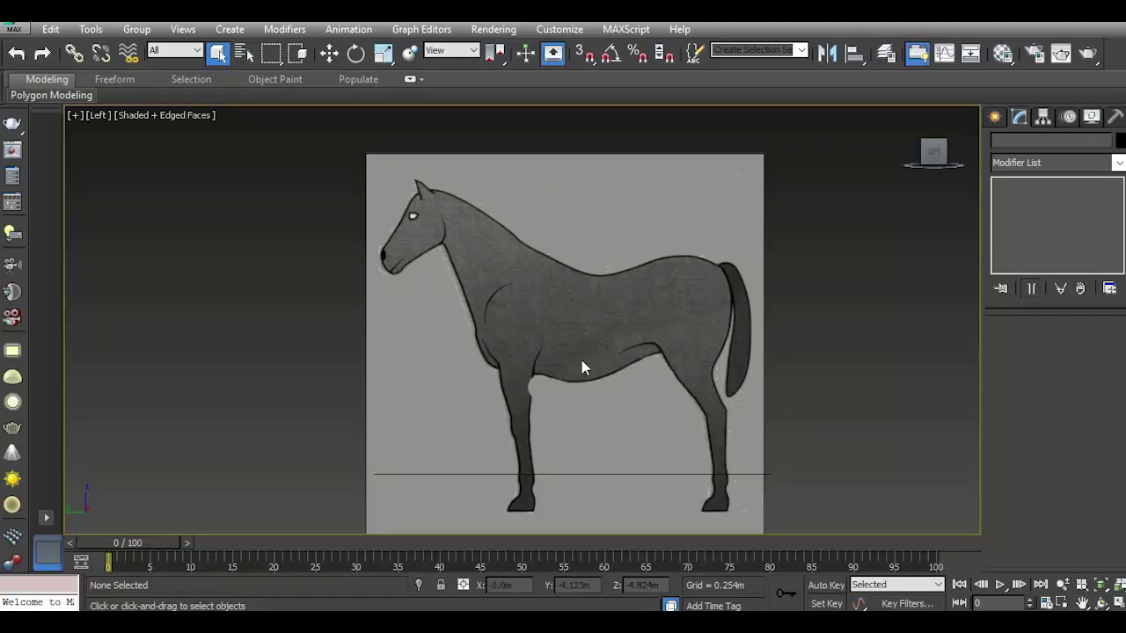
{"action": "middle_click_drag", "start_coordinate": [730, 373], "coordinate": [710, 381]}
{"action": "left_click", "coordinate": [995, 118]}
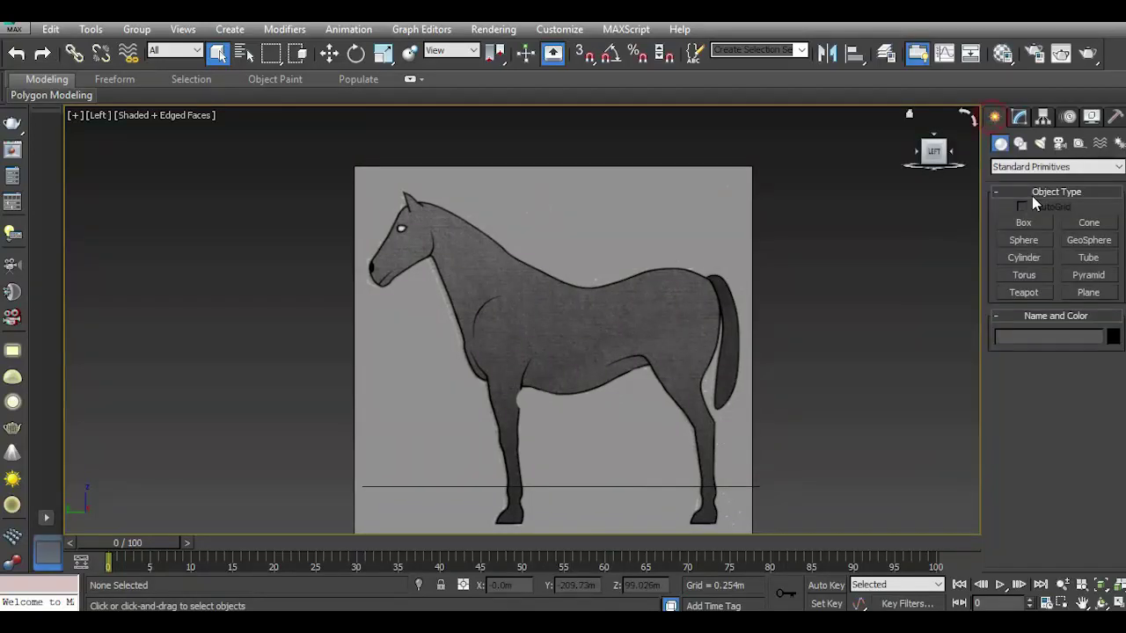
Draw a trial plane over the horse's body, then cancel it.
{"action": "left_click", "coordinate": [1087, 294]}
{"action": "scroll", "coordinate": [538, 320], "scroll_direction": "up", "scroll_amount": 2}
{"action": "scroll", "coordinate": [541, 328], "scroll_direction": "up", "scroll_amount": 2}
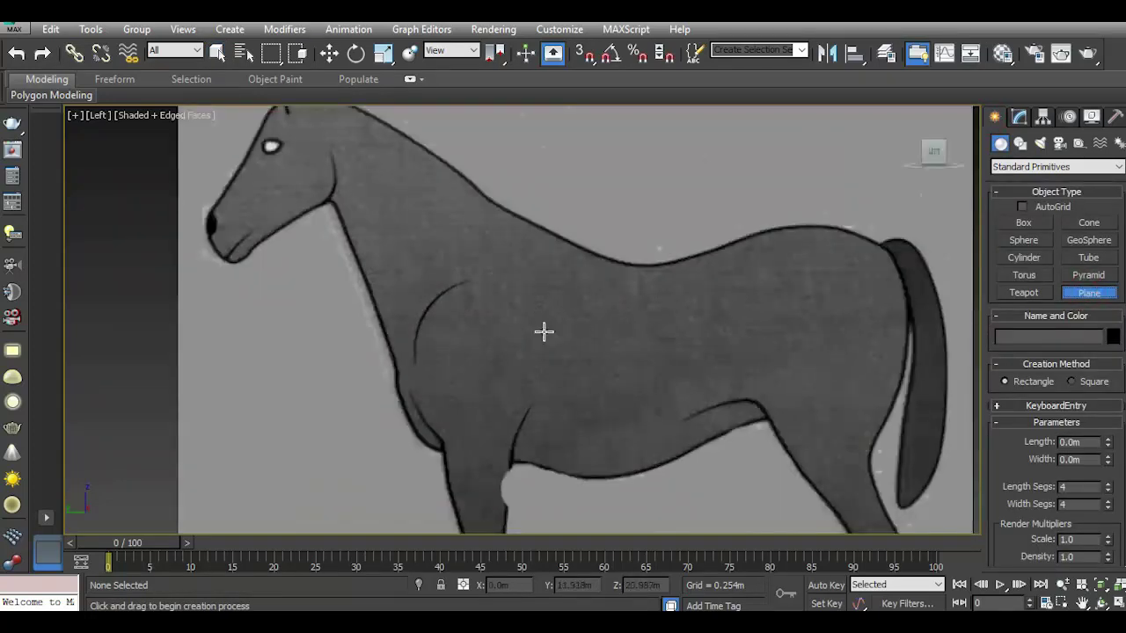
{"action": "left_click_drag", "start_coordinate": [538, 315], "coordinate": [566, 356]}
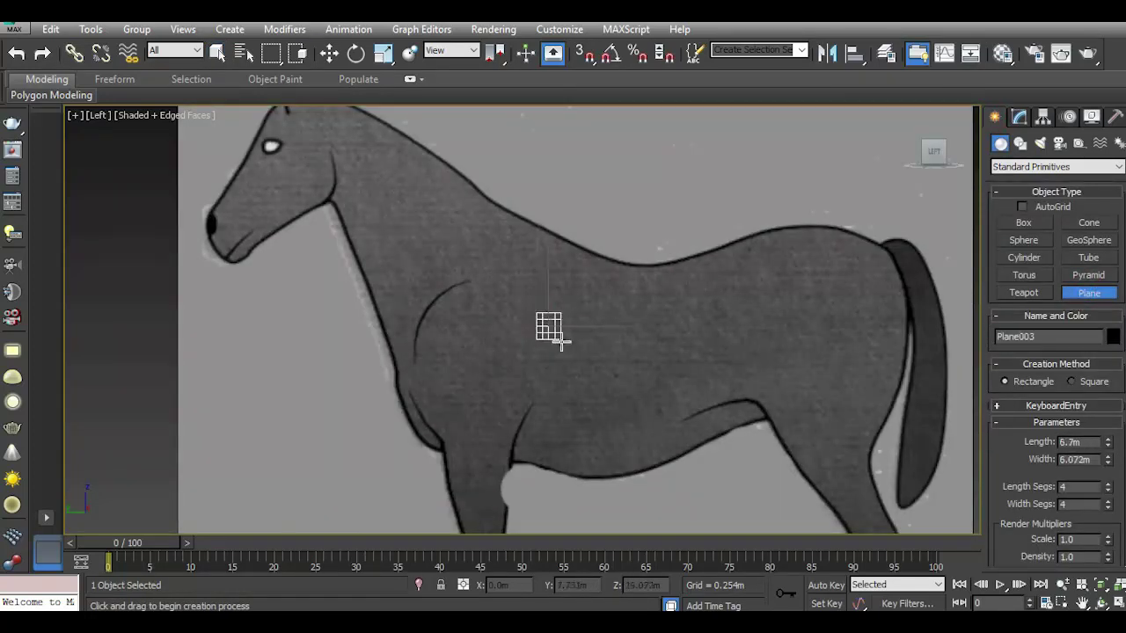
{"action": "right_click", "coordinate": [600, 356]}
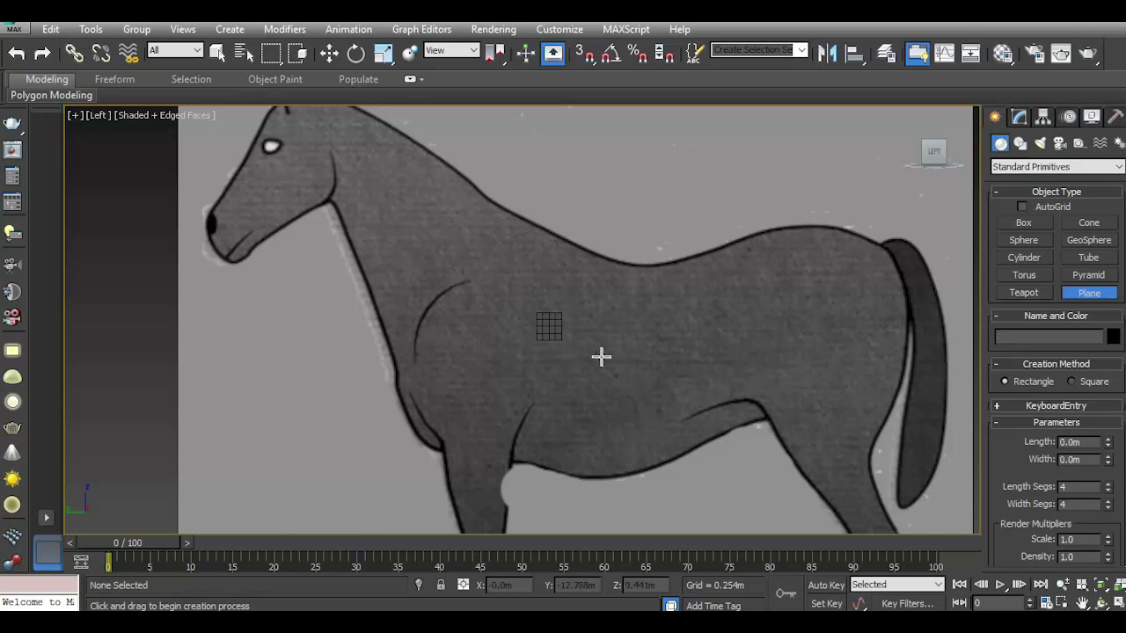
{"action": "left_click", "coordinate": [331, 54]}
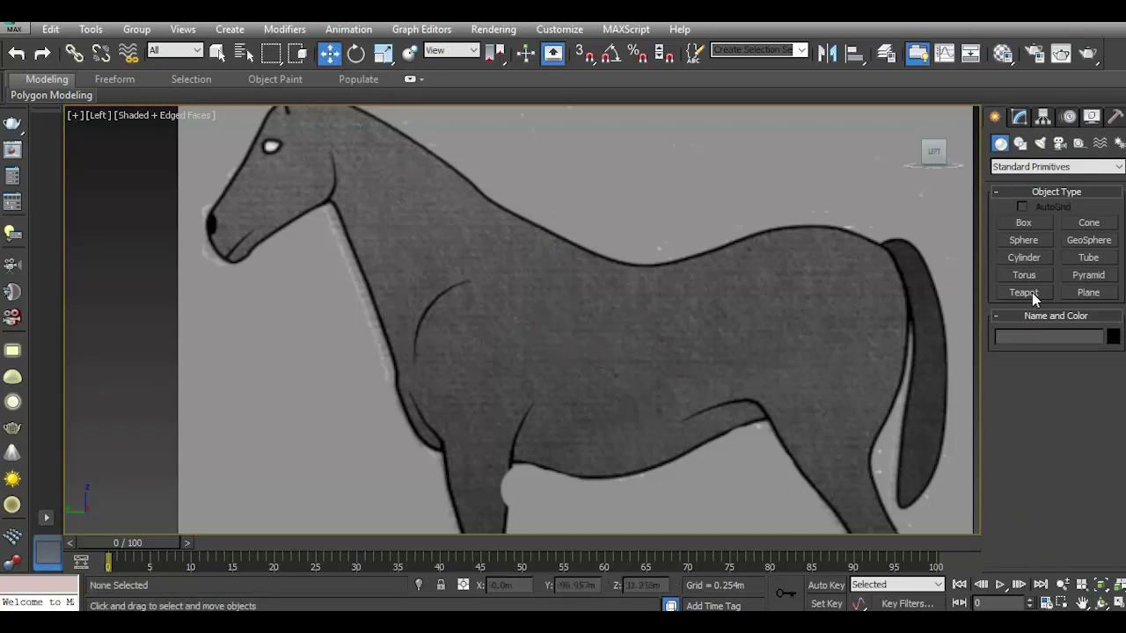
Draw a Plane over the horse's chest with Length and Width Segs set to 1.
{"action": "left_click", "coordinate": [1071, 295]}
{"action": "middle_click_drag", "start_coordinate": [769, 372], "coordinate": [646, 352]}
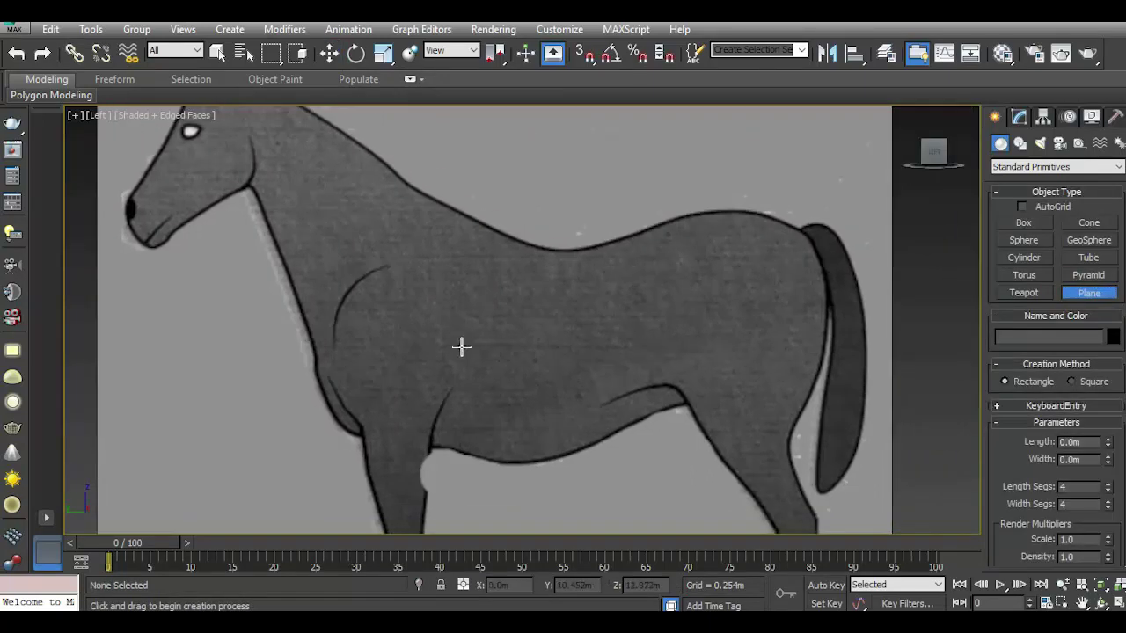
{"action": "scroll", "coordinate": [467, 322], "scroll_direction": "up", "scroll_amount": 2}
{"action": "left_click_drag", "start_coordinate": [453, 303], "coordinate": [504, 364]}
{"action": "double_click", "coordinate": [1085, 488]}
{"action": "type", "text": "1"}
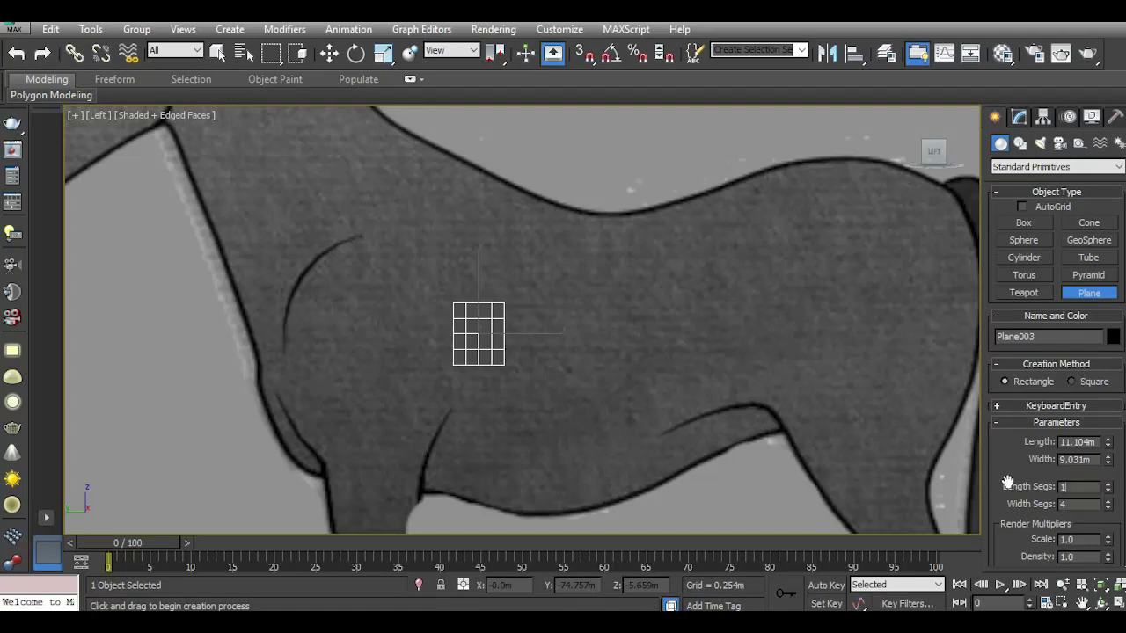
{"action": "double_click", "coordinate": [1075, 503]}
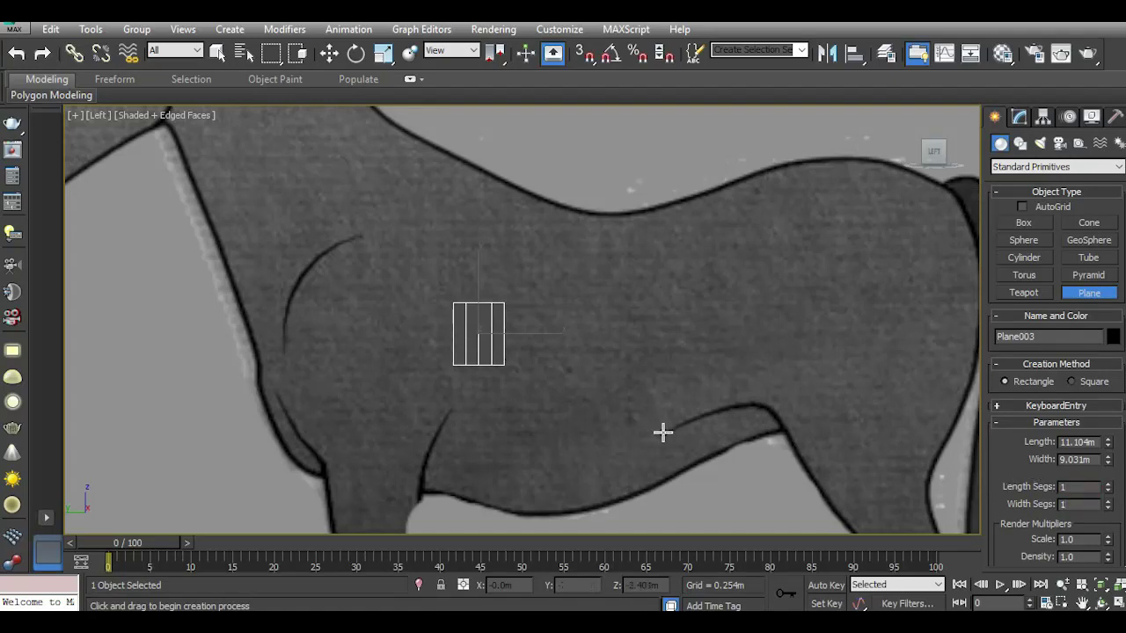
Assign the third sample material from the Material Editor to the plane.
{"action": "middle_click_drag", "start_coordinate": [660, 431], "coordinate": [767, 426]}
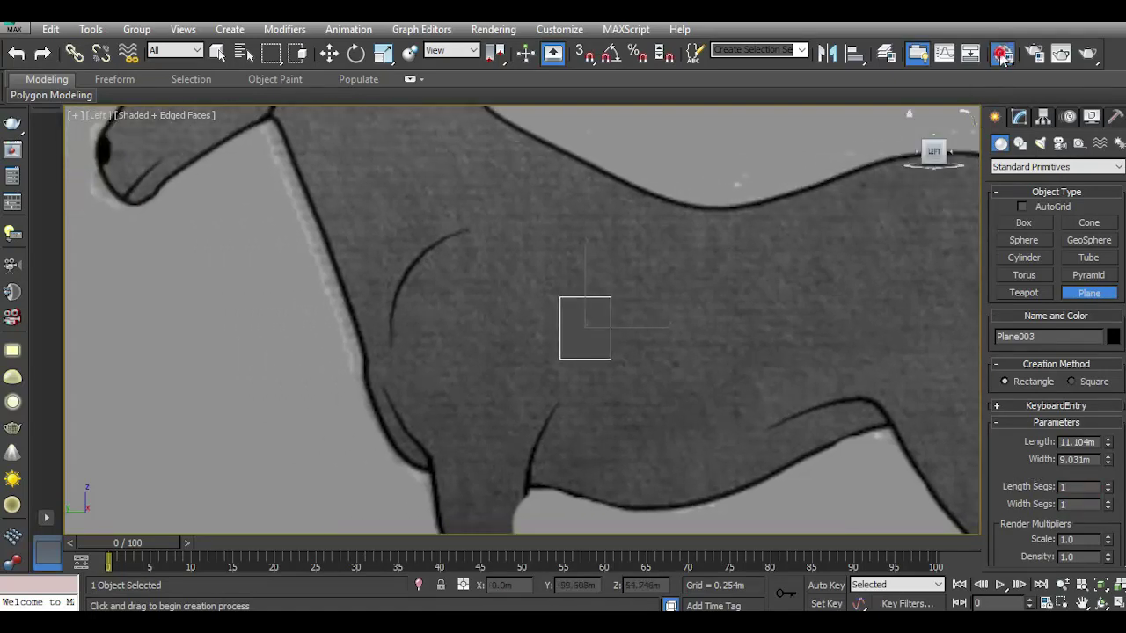
{"action": "left_click", "coordinate": [1002, 55]}
{"action": "left_click", "coordinate": [285, 181]}
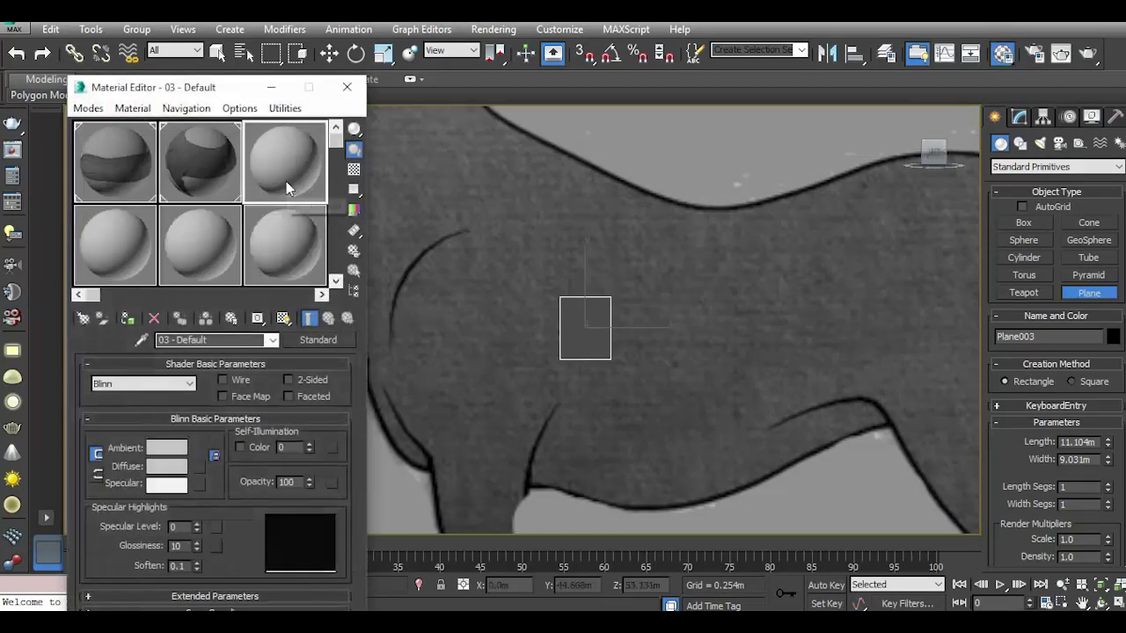
{"action": "left_click", "coordinate": [129, 319]}
{"action": "left_click", "coordinate": [347, 87]}
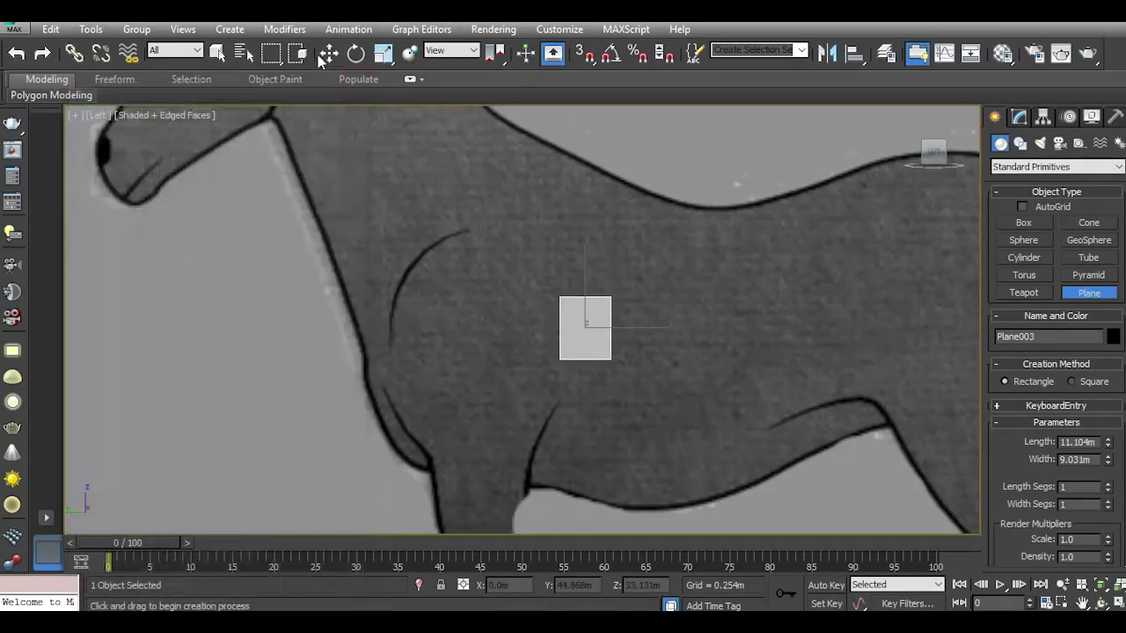
{"action": "left_click", "coordinate": [331, 53]}
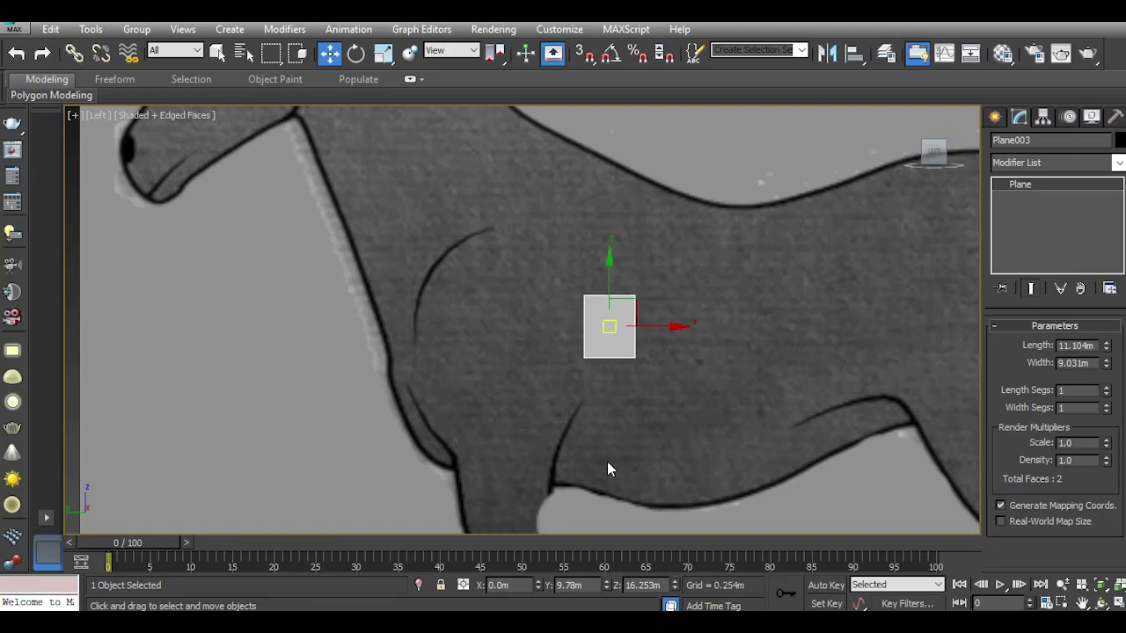
In Top view, convert Plane003 to Editable Poly and move it onto the body's left outline.
{"action": "key", "text": "t"}
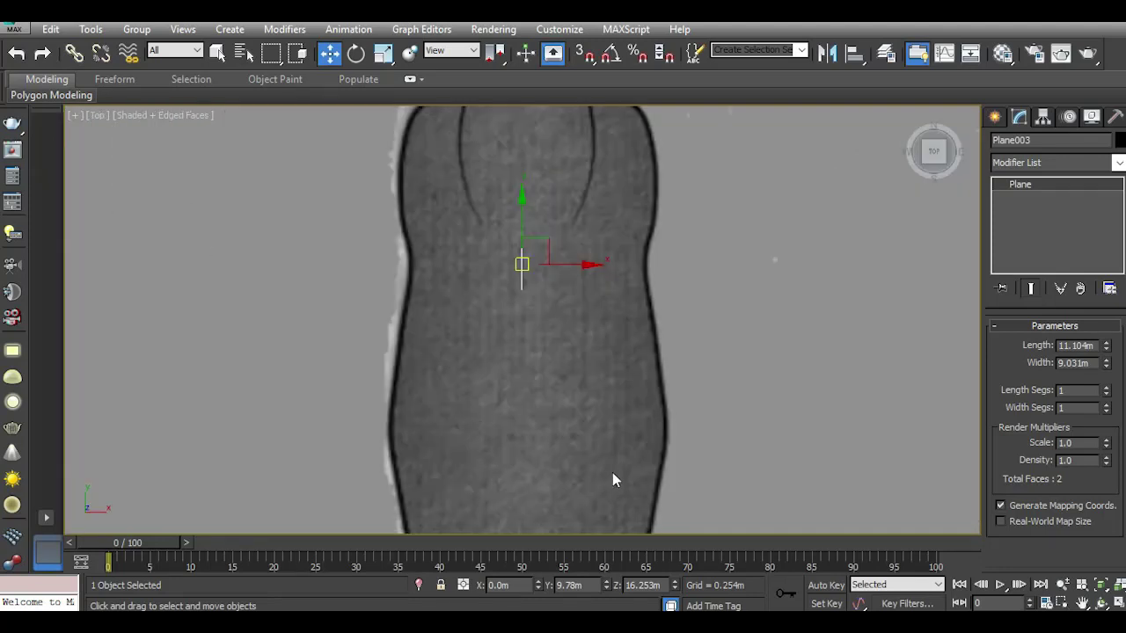
{"action": "right_click", "coordinate": [1059, 225]}
{"action": "left_click", "coordinate": [1058, 369]}
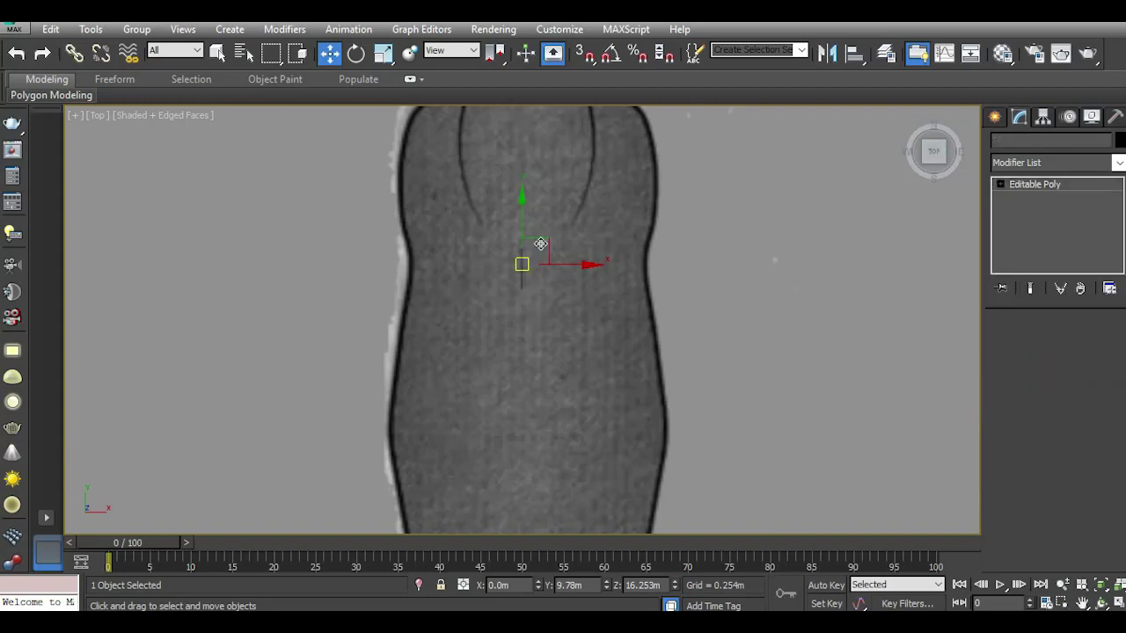
{"action": "left_click_drag", "start_coordinate": [566, 265], "coordinate": [453, 257]}
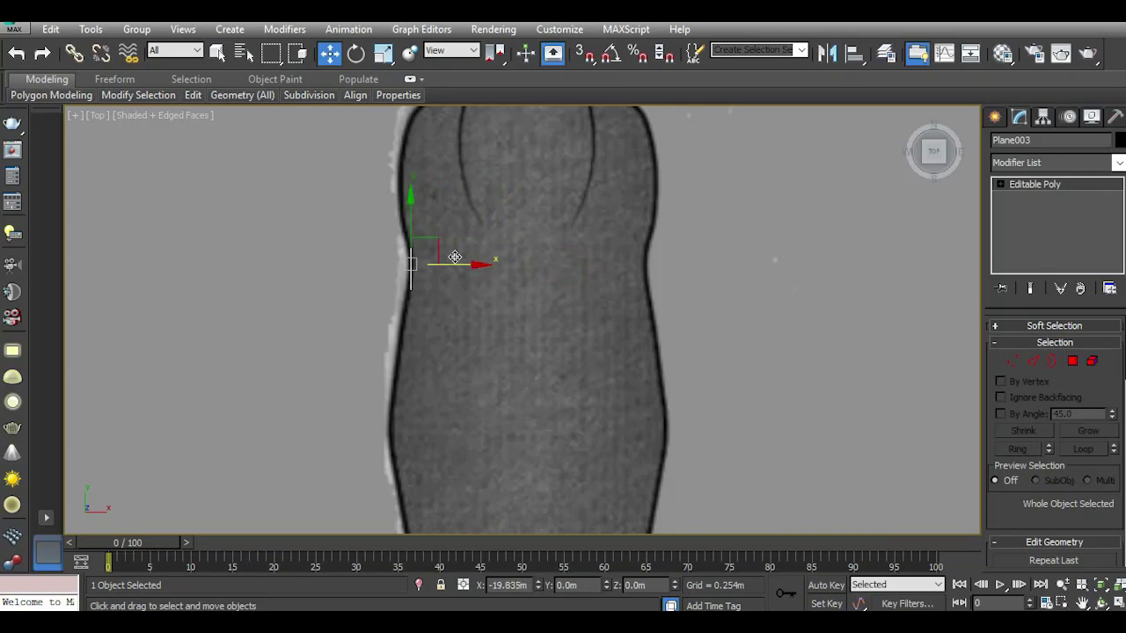
{"action": "left_click", "coordinate": [1031, 362]}
{"action": "scroll", "coordinate": [405, 271], "scroll_direction": "up", "scroll_amount": 3}
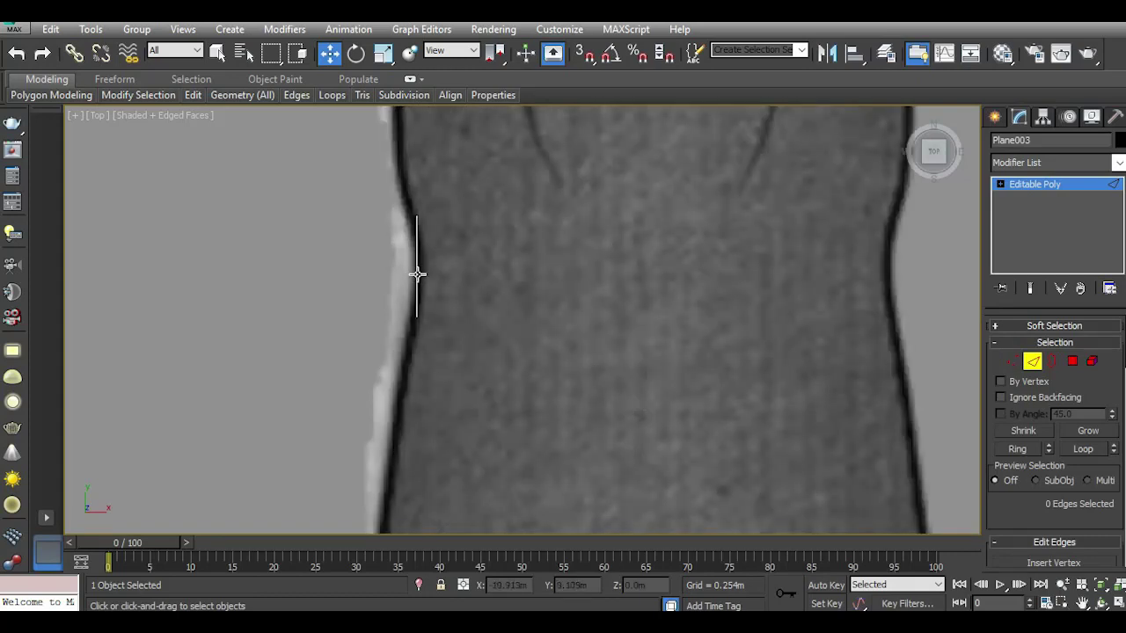
Move the plane down slightly and nudge its lower vertices to the left.
{"action": "left_click", "coordinate": [1043, 187]}
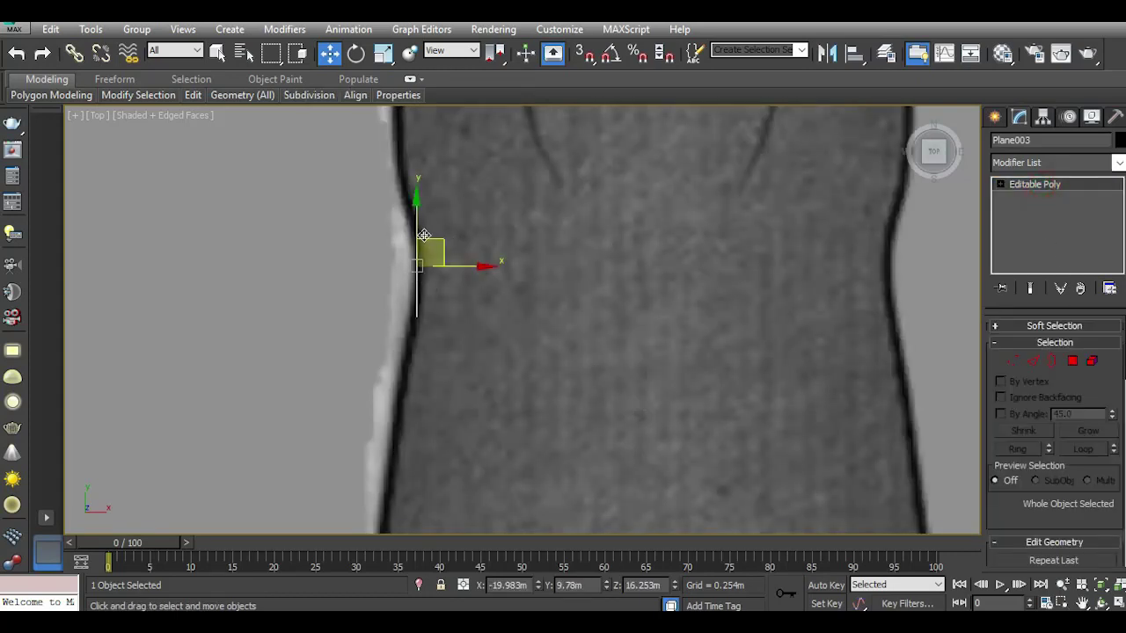
{"action": "left_click_drag", "start_coordinate": [424, 235], "coordinate": [423, 268]}
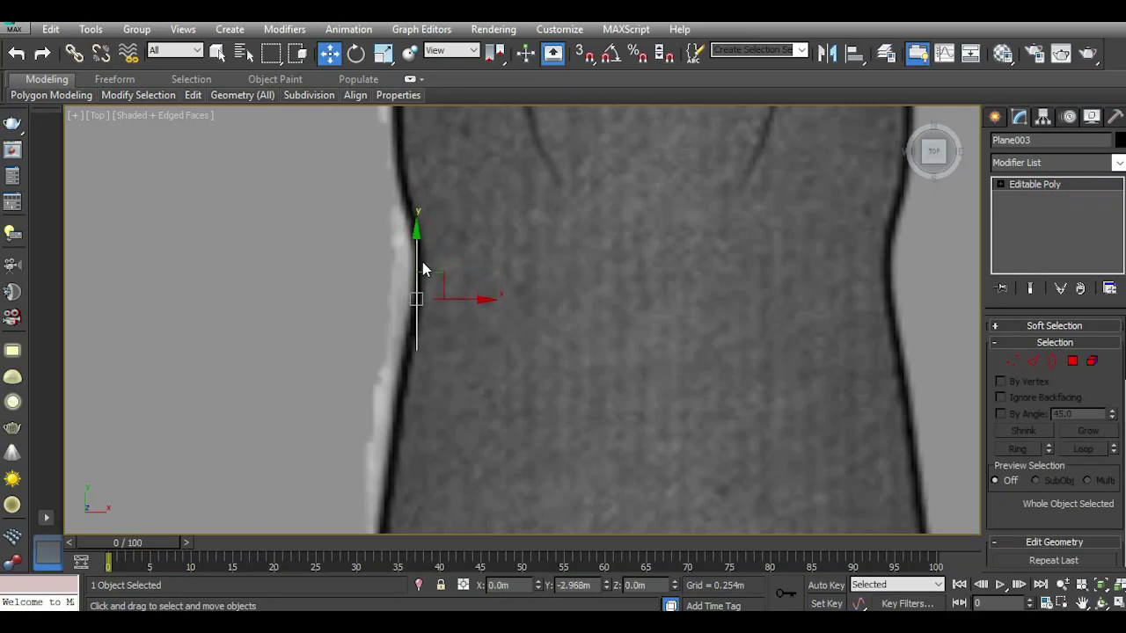
{"action": "left_click", "coordinate": [1008, 362]}
{"action": "left_click_drag", "start_coordinate": [380, 332], "coordinate": [568, 463]}
{"action": "left_click_drag", "start_coordinate": [448, 350], "coordinate": [438, 350]}
Extrude new faces from the plane's edges upward and inward across the body.
{"action": "left_click", "coordinate": [1033, 362]}
{"action": "left_click", "coordinate": [411, 294]}
{"action": "left_click_drag", "start_coordinate": [465, 300], "coordinate": [470, 305], "text": "shift"}
{"action": "key", "text": "l"}
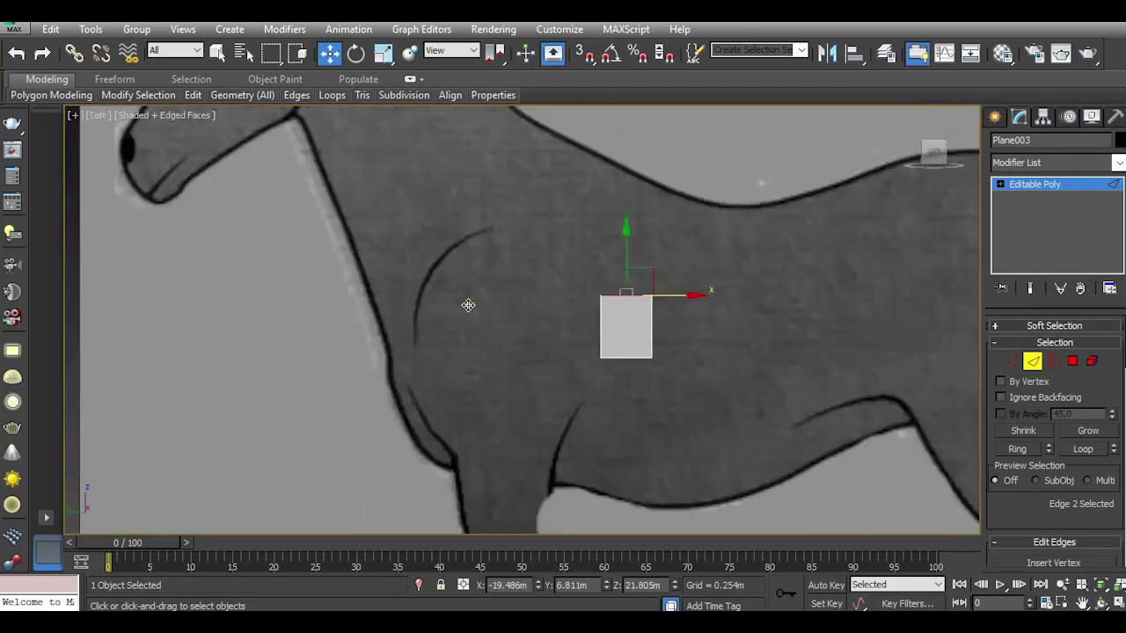
{"action": "left_click_drag", "start_coordinate": [627, 251], "coordinate": [624, 200], "text": "shift"}
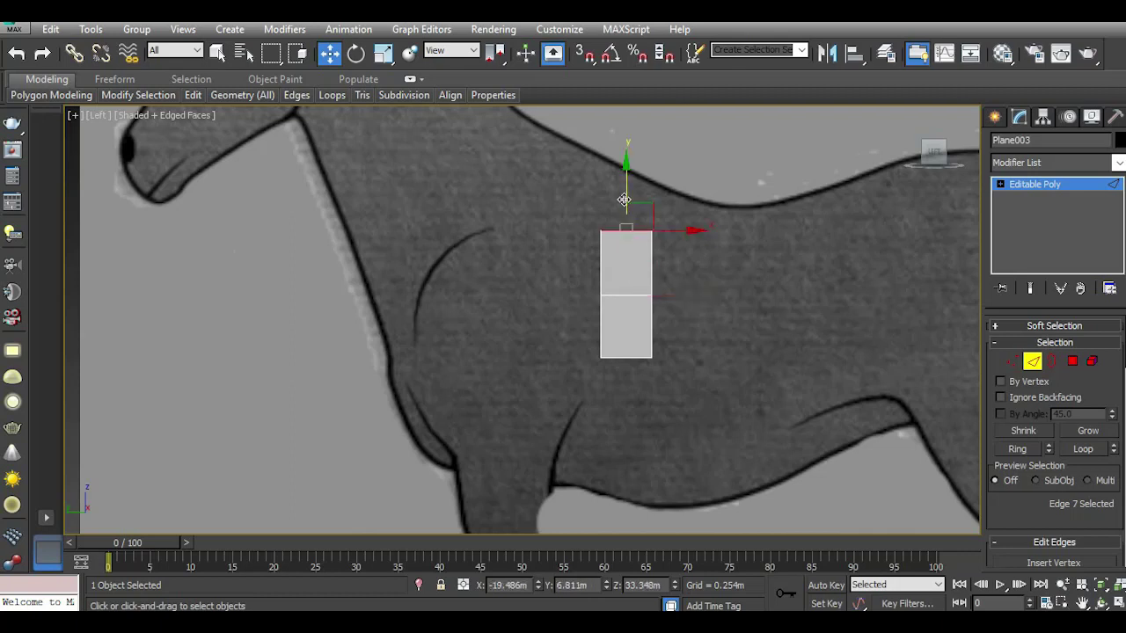
{"action": "key", "text": "t"}
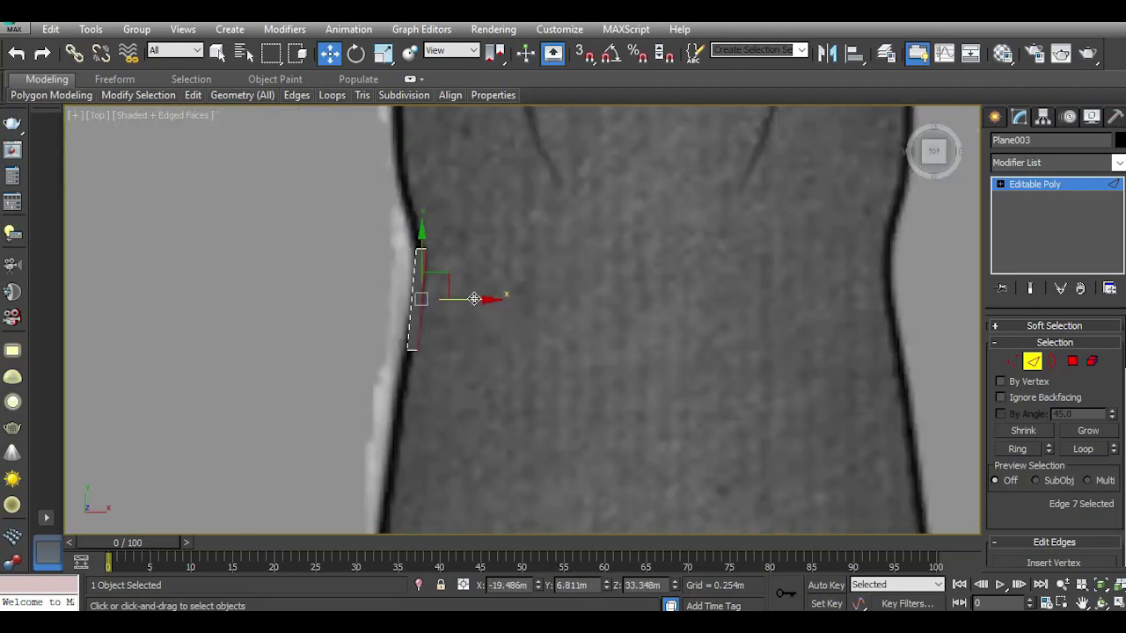
{"action": "left_click_drag", "start_coordinate": [487, 301], "coordinate": [526, 303], "text": "shift"}
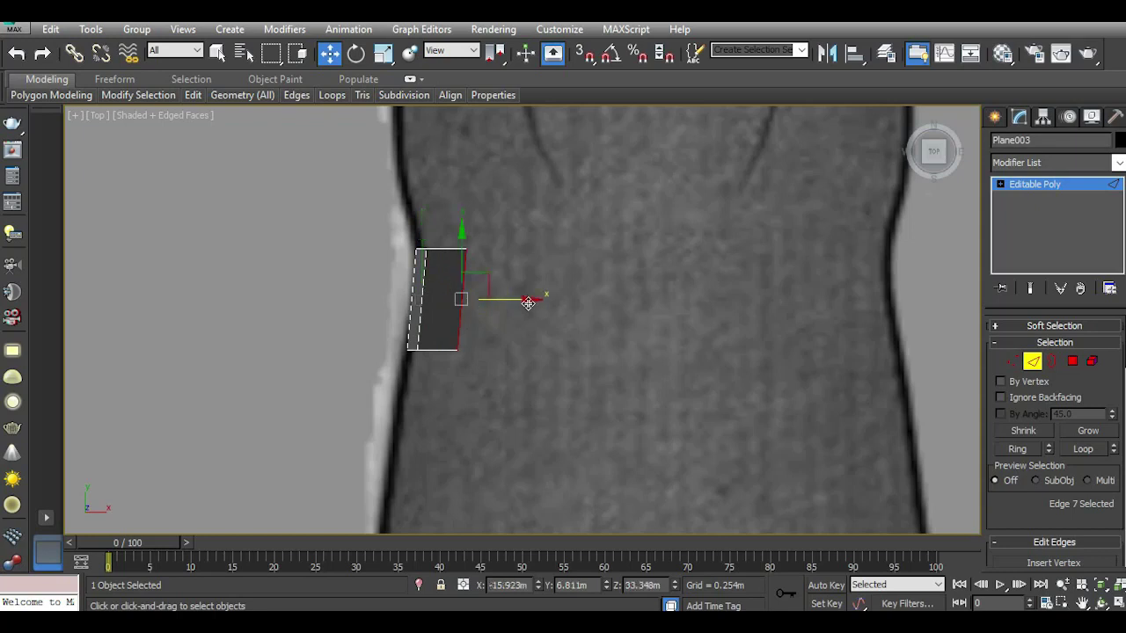
{"action": "key", "text": "l"}
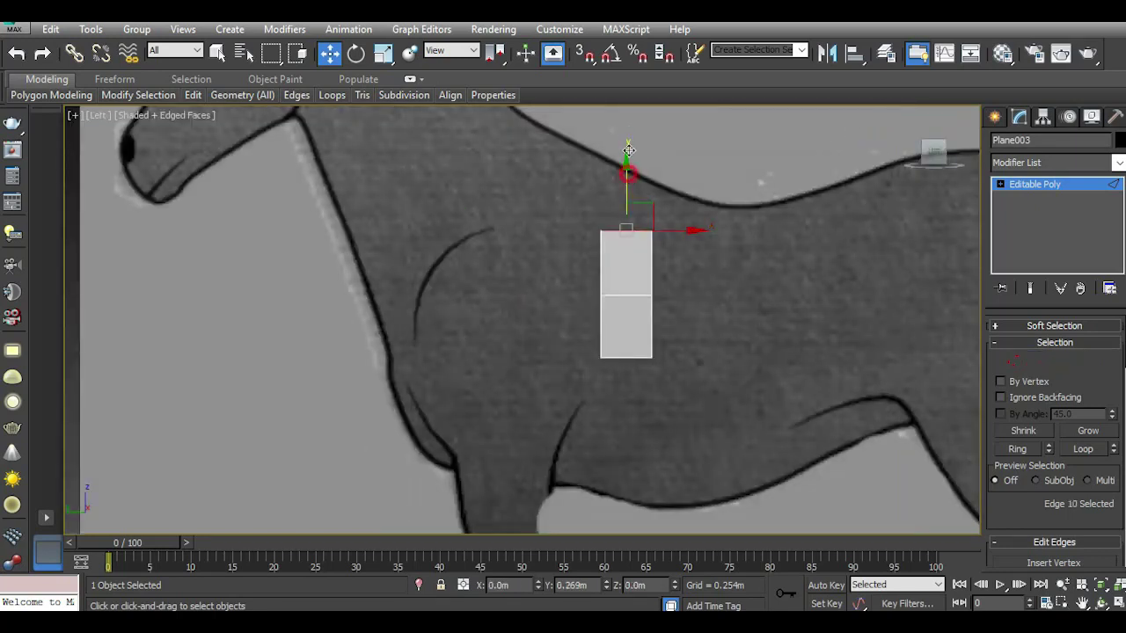
Raise the strip's top-left vertex onto the horse's back line in the side view.
{"action": "left_click", "coordinate": [627, 180]}
{"action": "middle_click_drag", "start_coordinate": [593, 312], "coordinate": [559, 328]}
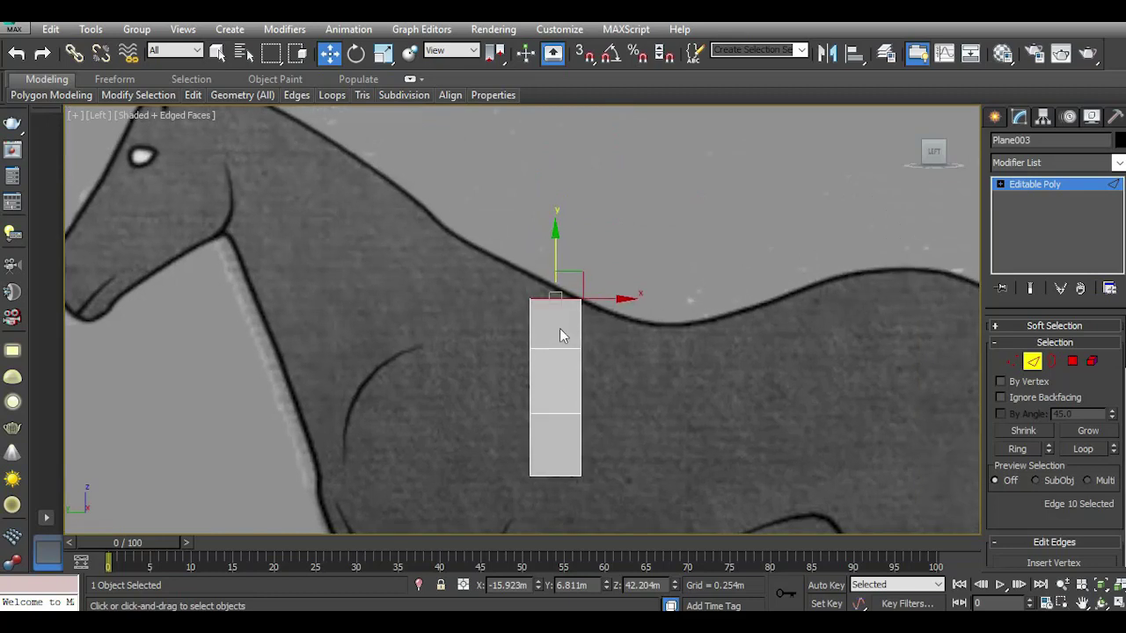
{"action": "scroll", "coordinate": [559, 328], "scroll_direction": "up", "scroll_amount": 3}
{"action": "left_click", "coordinate": [1012, 361]}
{"action": "left_click", "coordinate": [500, 271]}
{"action": "left_click_drag", "start_coordinate": [499, 231], "coordinate": [499, 184]}
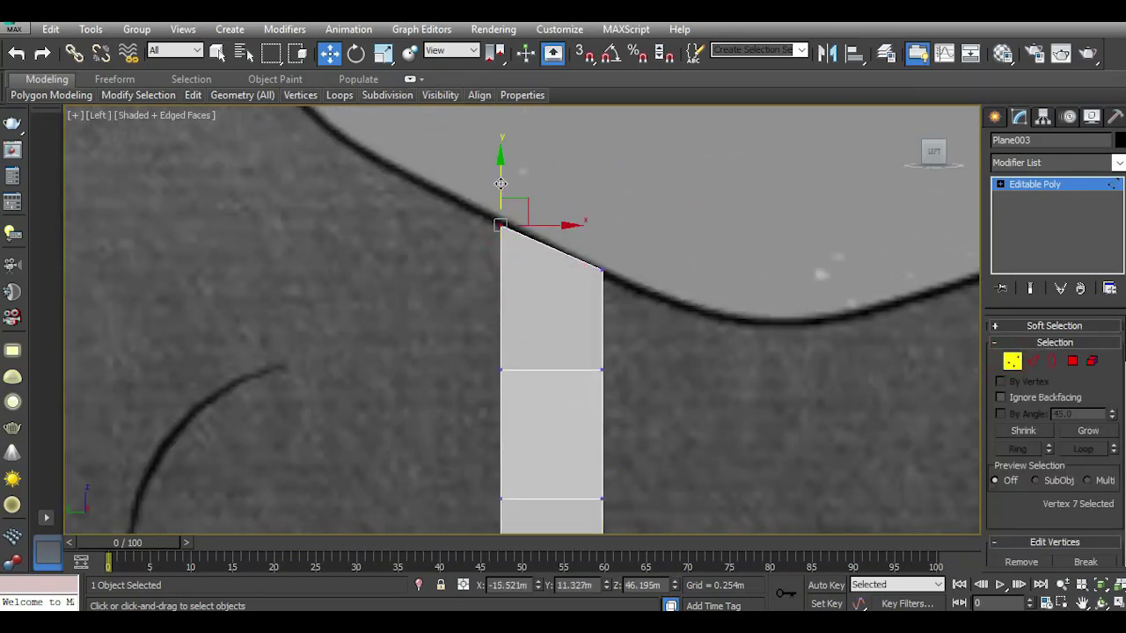
{"action": "key", "text": "t"}
{"action": "left_click", "coordinate": [1025, 361]}
Extrude the right edge twice across the back, adjusting the middle edge, for a three-face strip.
{"action": "left_click", "coordinate": [520, 308]}
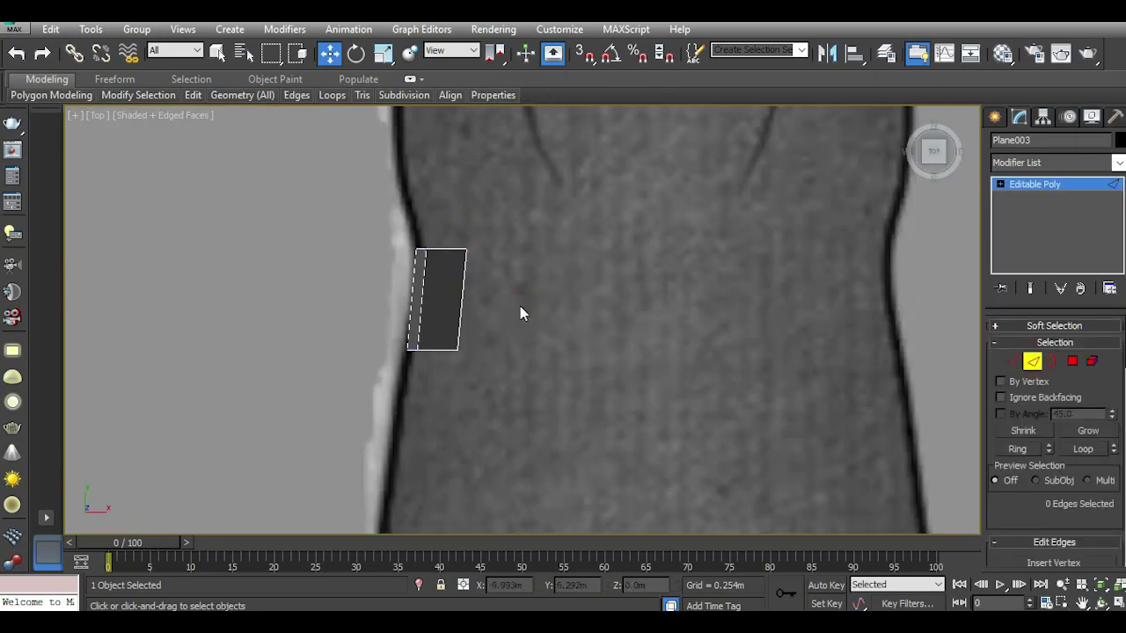
{"action": "left_click", "coordinate": [461, 299]}
{"action": "left_click_drag", "start_coordinate": [518, 300], "coordinate": [603, 300], "text": "shift"}
{"action": "left_click", "coordinate": [458, 307]}
{"action": "left_click_drag", "start_coordinate": [520, 302], "coordinate": [538, 303]}
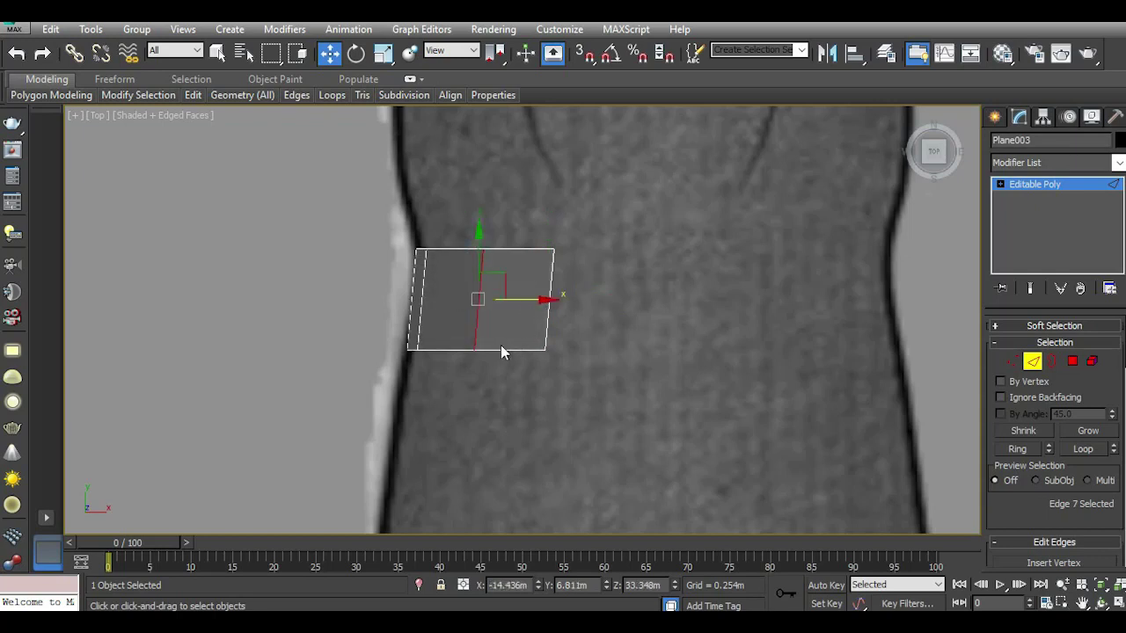
{"action": "left_click", "coordinate": [544, 316]}
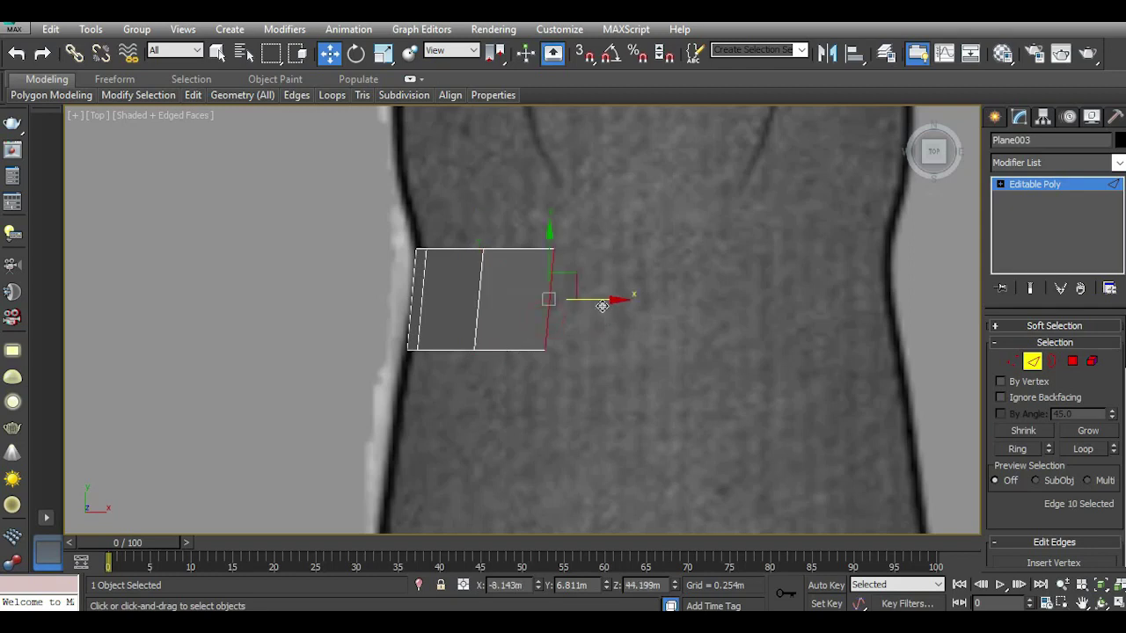
{"action": "mouse_move", "coordinate": [609, 300]}
{"action": "left_mouse_down", "text": "shift"}
{"action": "mouse_move", "coordinate": [723, 303]}
{"action": "mouse_move", "coordinate": [706, 304]}
{"action": "left_mouse_up", "text": "shift"}
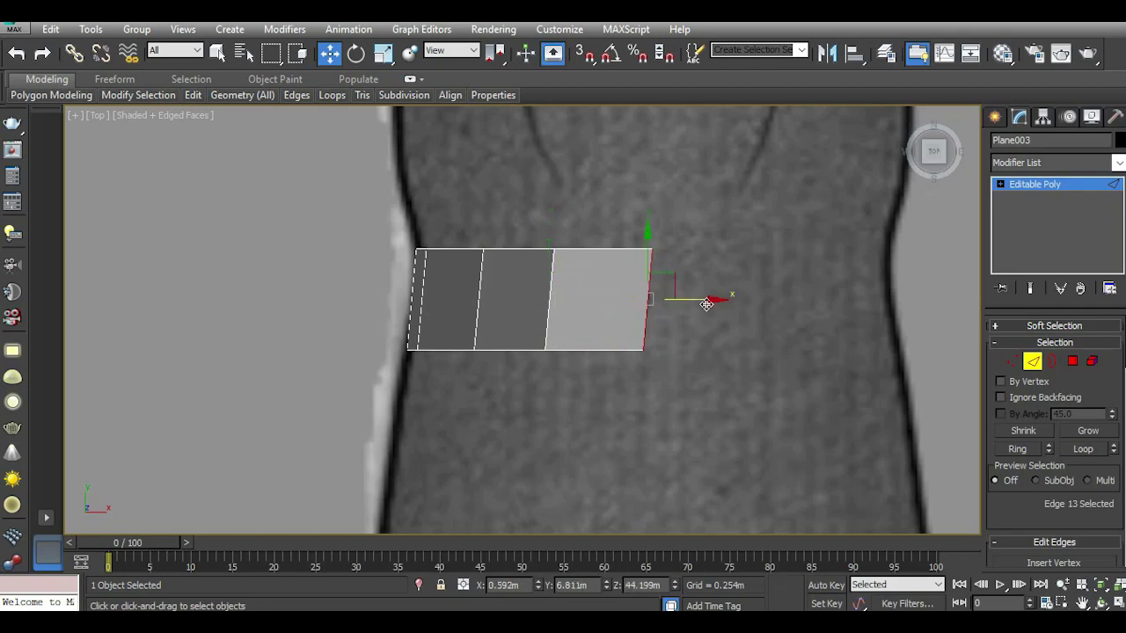
In Left view, extrude a new row above the top edge and fit its edges to the back line.
{"action": "key", "text": "l"}
{"action": "middle_click_drag", "start_coordinate": [622, 346], "coordinate": [606, 390]}
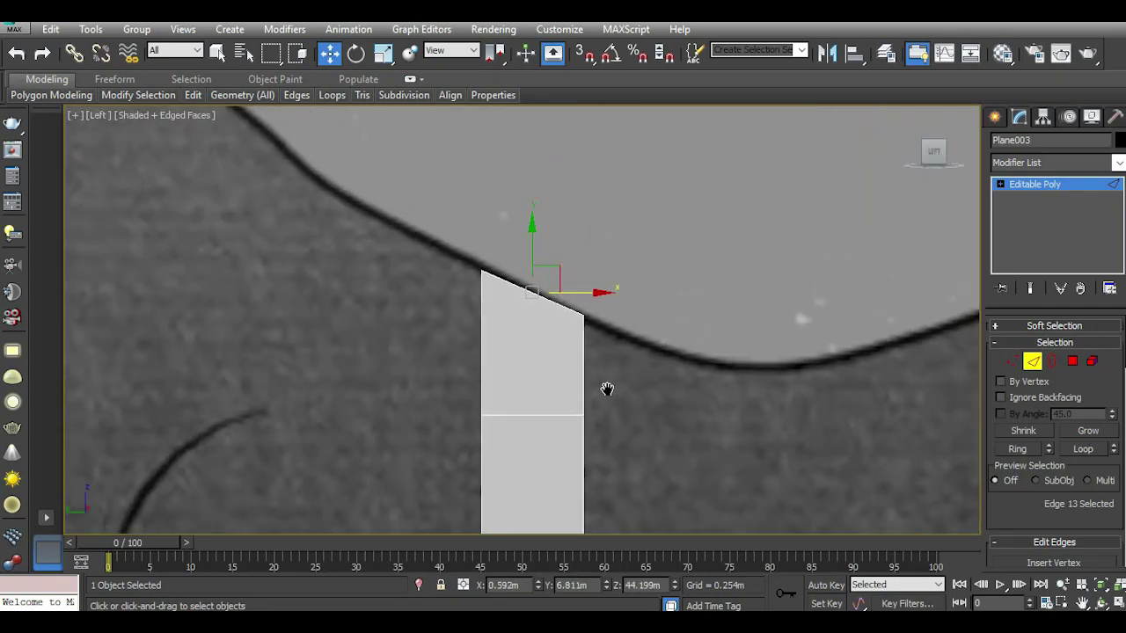
{"action": "scroll", "coordinate": [563, 369], "scroll_direction": "up", "scroll_amount": 2}
{"action": "scroll", "coordinate": [512, 352], "scroll_direction": "up", "scroll_amount": 2}
{"action": "left_click_drag", "start_coordinate": [528, 254], "coordinate": [530, 231], "text": "shift"}
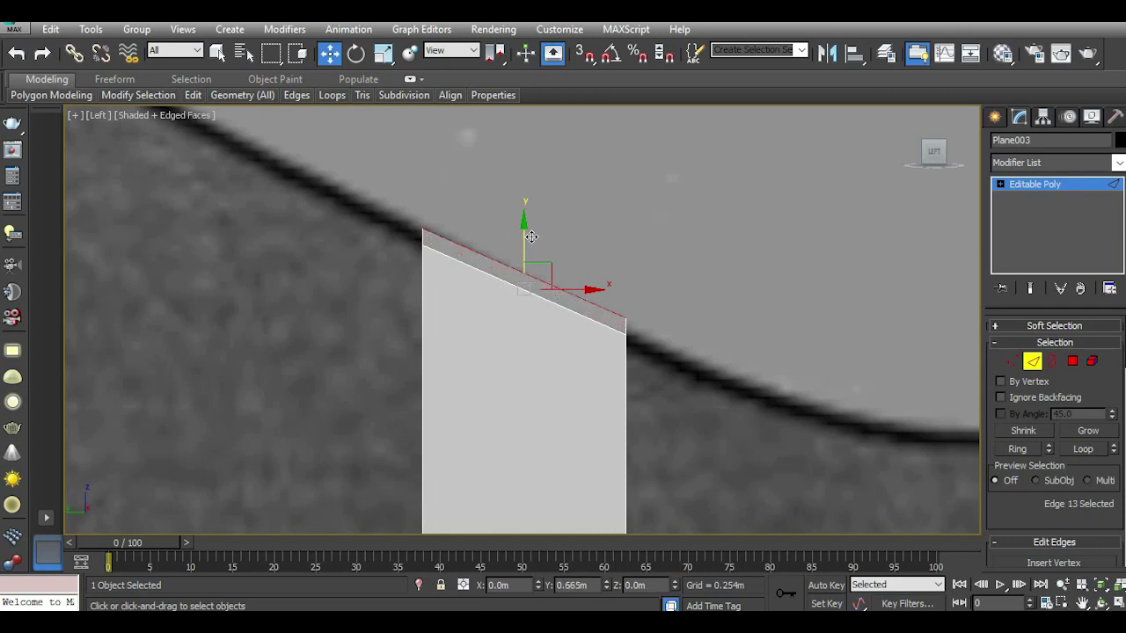
{"action": "left_click_drag", "start_coordinate": [512, 270], "coordinate": [518, 283], "text": "shift"}
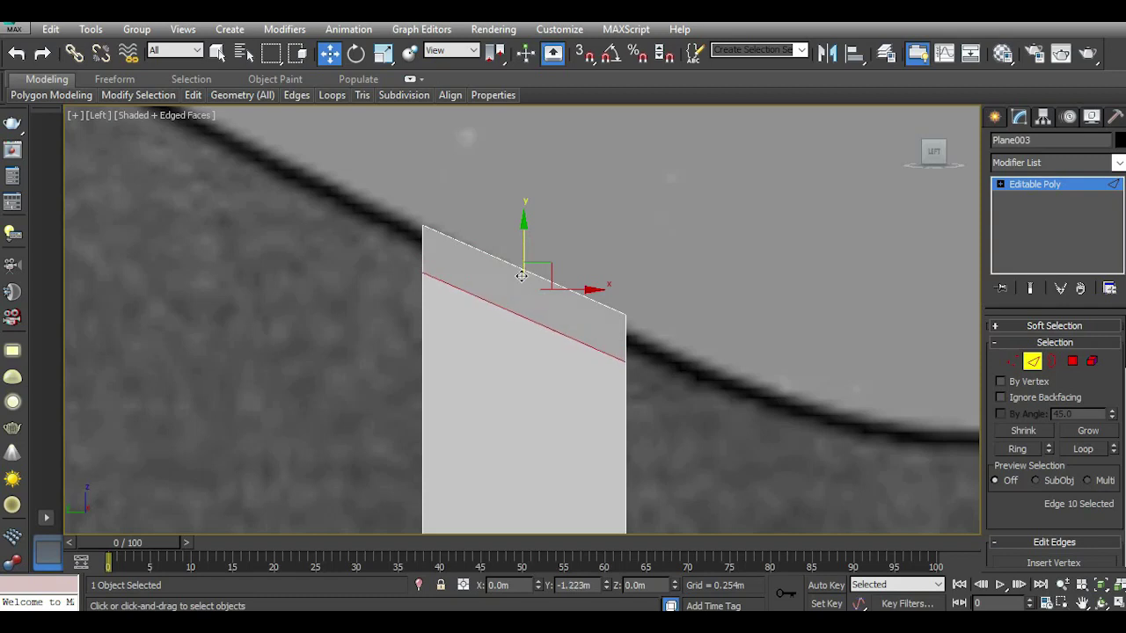
{"action": "left_click", "coordinate": [507, 260]}
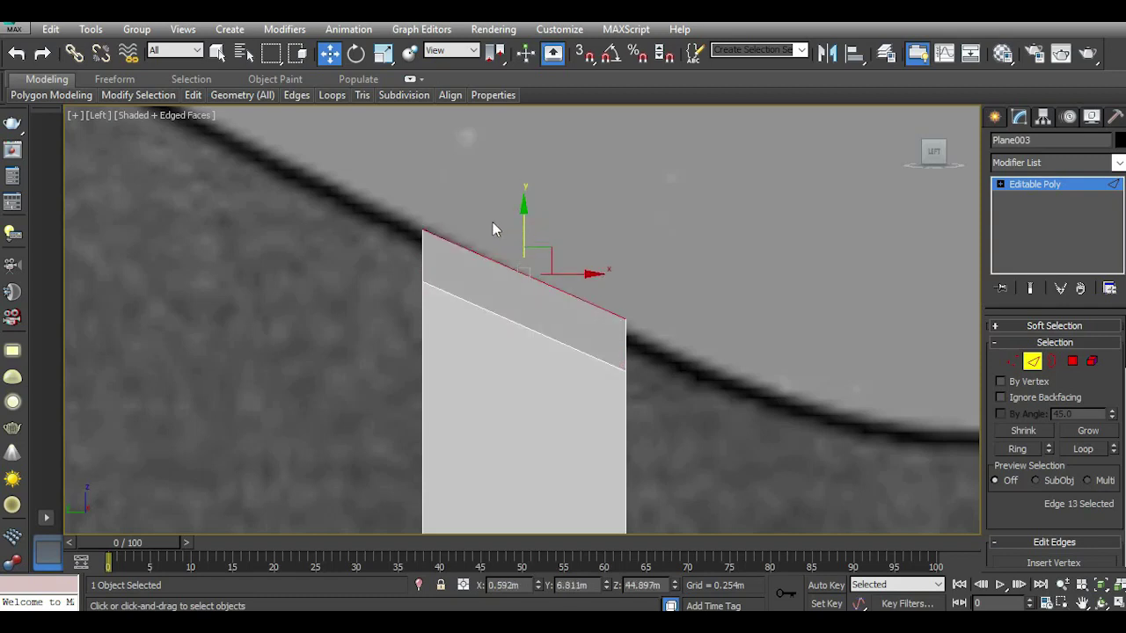
{"action": "scroll", "coordinate": [492, 229], "scroll_direction": "down", "scroll_amount": 3}
{"action": "left_click", "coordinate": [503, 273]}
{"action": "left_click_drag", "start_coordinate": [510, 248], "coordinate": [511, 252]}
Preview the strip in Perspective with Use NURMS on, then turn it off again.
{"action": "key", "text": "p"}
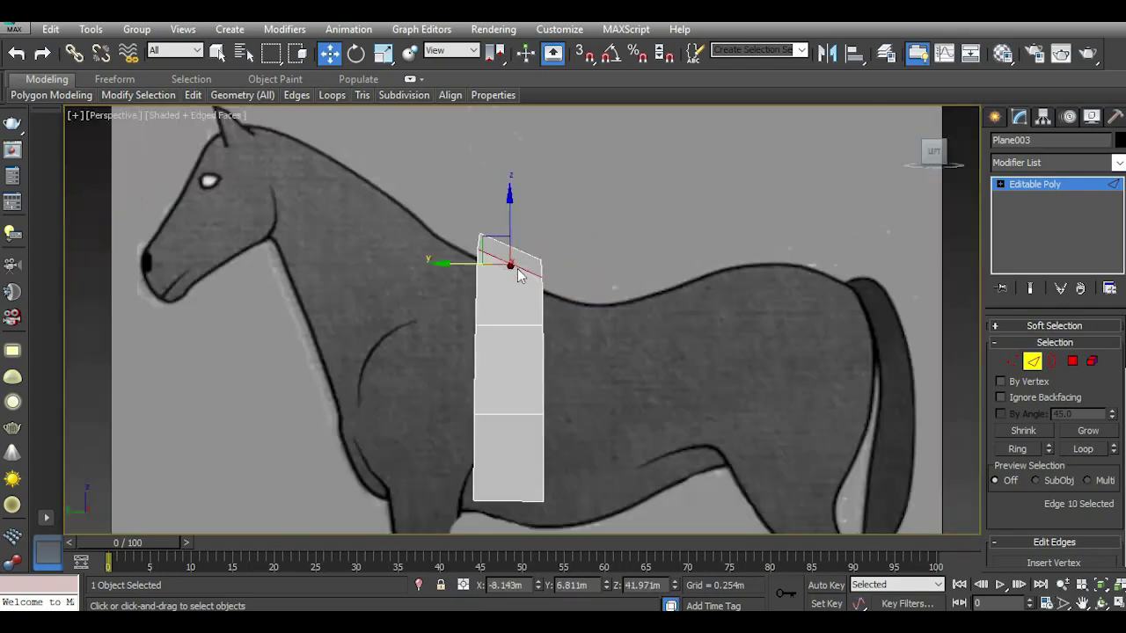
{"action": "middle_click_drag", "start_coordinate": [861, 175], "coordinate": [461, 211], "text": "alt"}
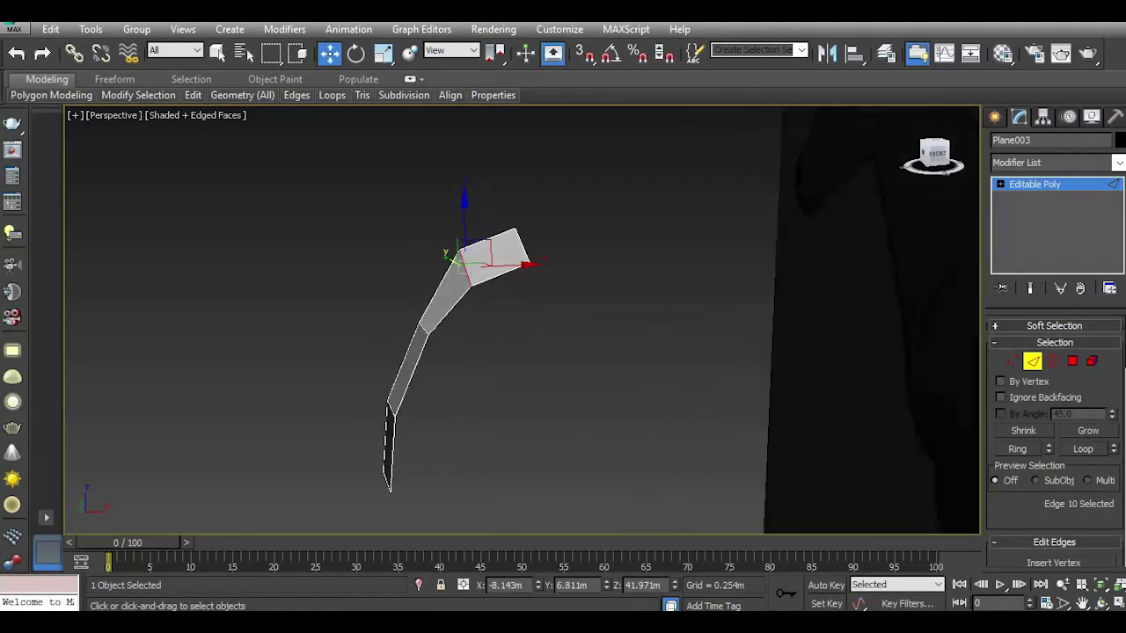
{"action": "left_click", "coordinate": [248, 193]}
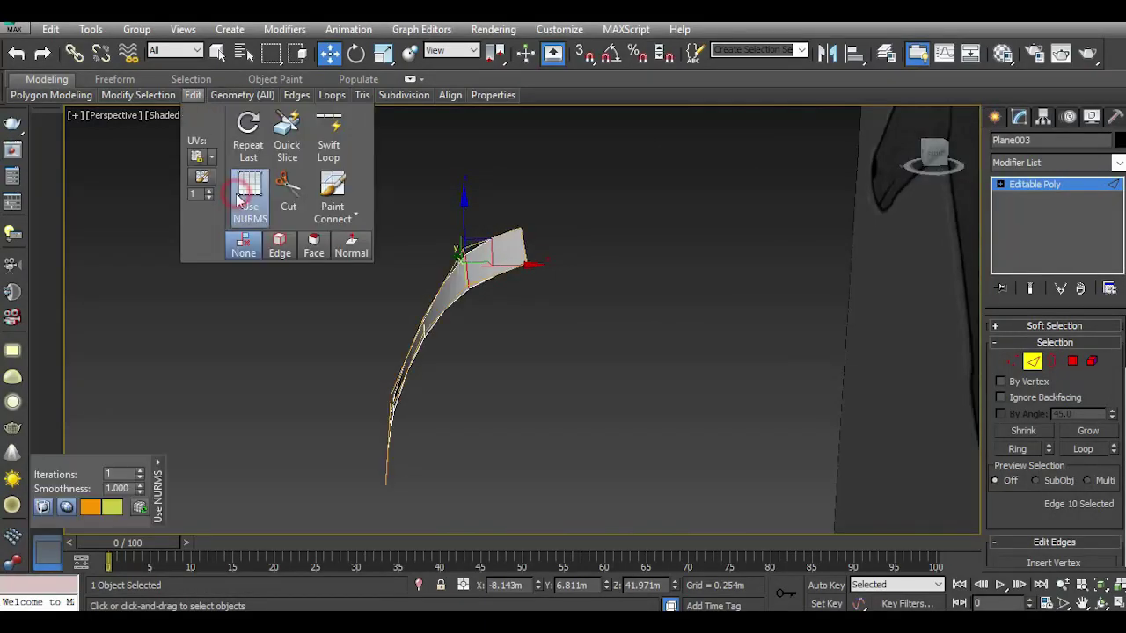
{"action": "mouse_move", "coordinate": [901, 165]}
{"action": "middle_mouse_down", "text": "alt"}
{"action": "mouse_move", "coordinate": [669, 176]}
{"action": "mouse_move", "coordinate": [372, 158]}
{"action": "middle_mouse_up", "text": "alt"}
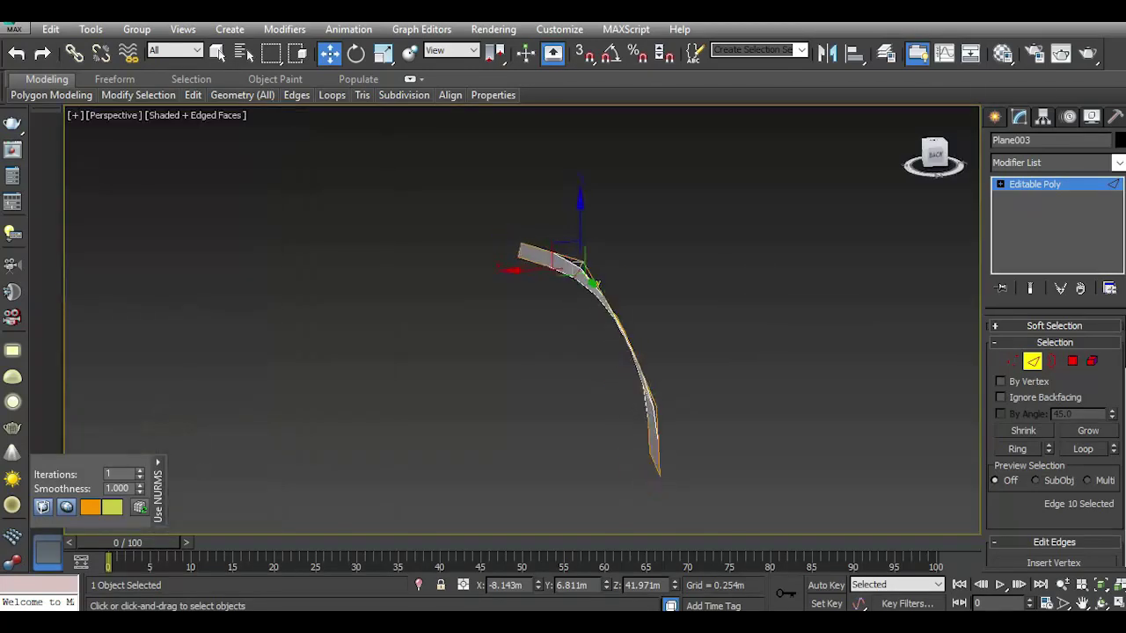
{"action": "mouse_move", "coordinate": [192, 95]}
{"action": "left_click", "coordinate": [249, 189]}
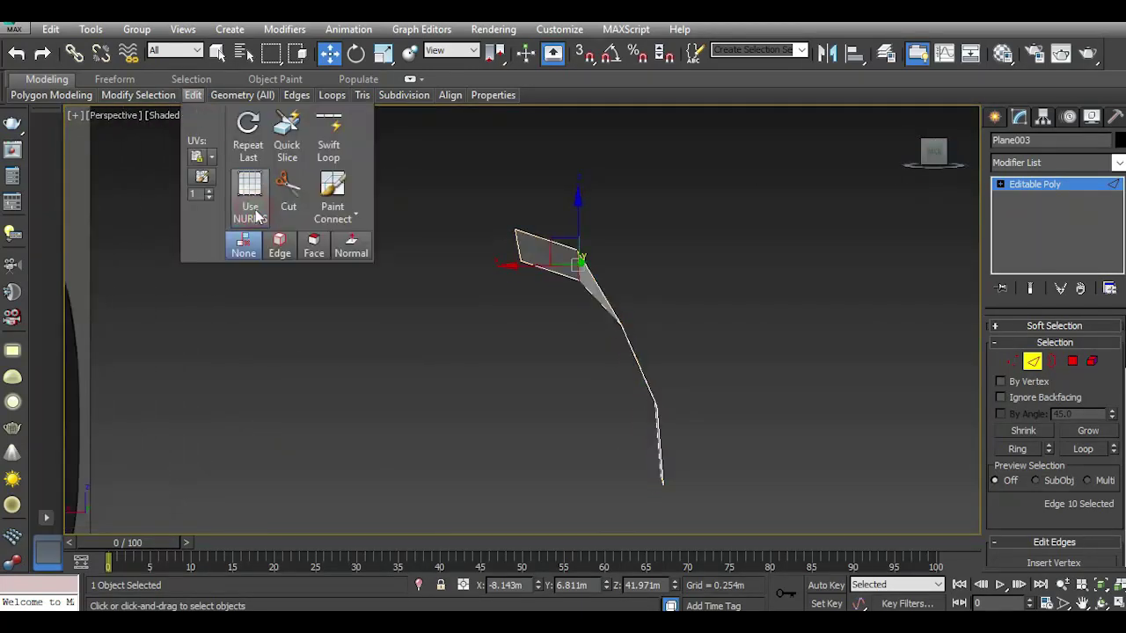
Back in Left view, select the plane's bottom edges.
{"action": "key", "text": "l"}
{"action": "scroll", "coordinate": [509, 410], "scroll_direction": "down", "scroll_amount": 2}
{"action": "middle_click_drag", "start_coordinate": [512, 454], "coordinate": [505, 360]}
{"action": "left_click", "coordinate": [499, 343]}
{"action": "scroll", "coordinate": [499, 343], "scroll_direction": "up", "scroll_amount": 2}
{"action": "mouse_move", "coordinate": [566, 349]}
{"action": "left_mouse_down"}
{"action": "mouse_move", "coordinate": [499, 328]}
{"action": "mouse_move", "coordinate": [497, 349]}
{"action": "left_mouse_up"}
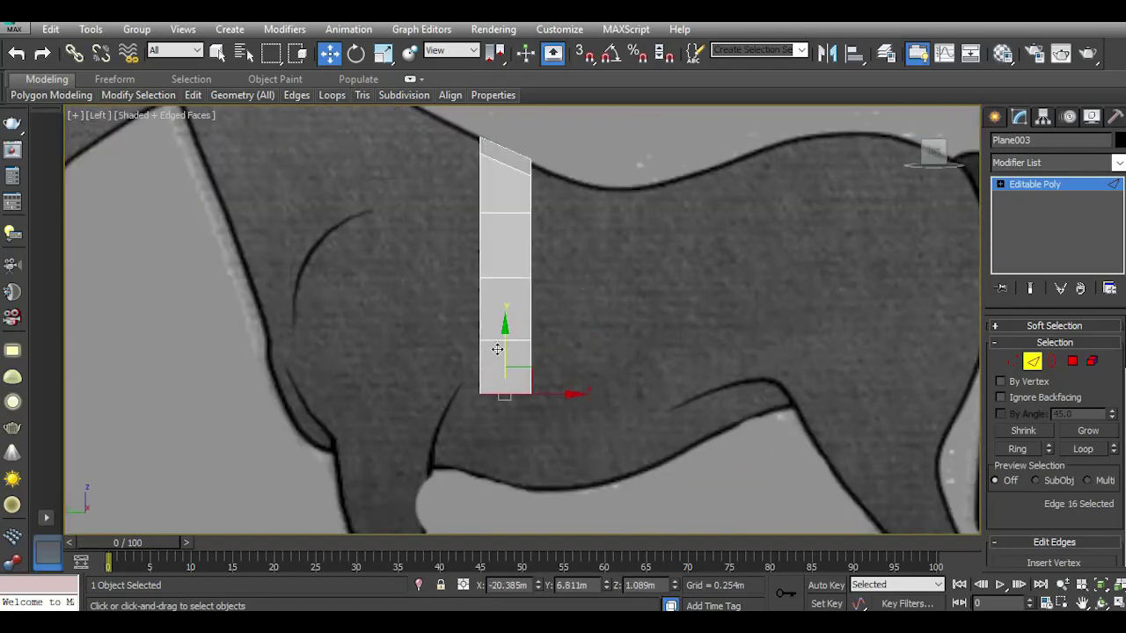
Shift the bottom edges slightly left to match the body outline in Top view.
{"action": "key", "text": "t"}
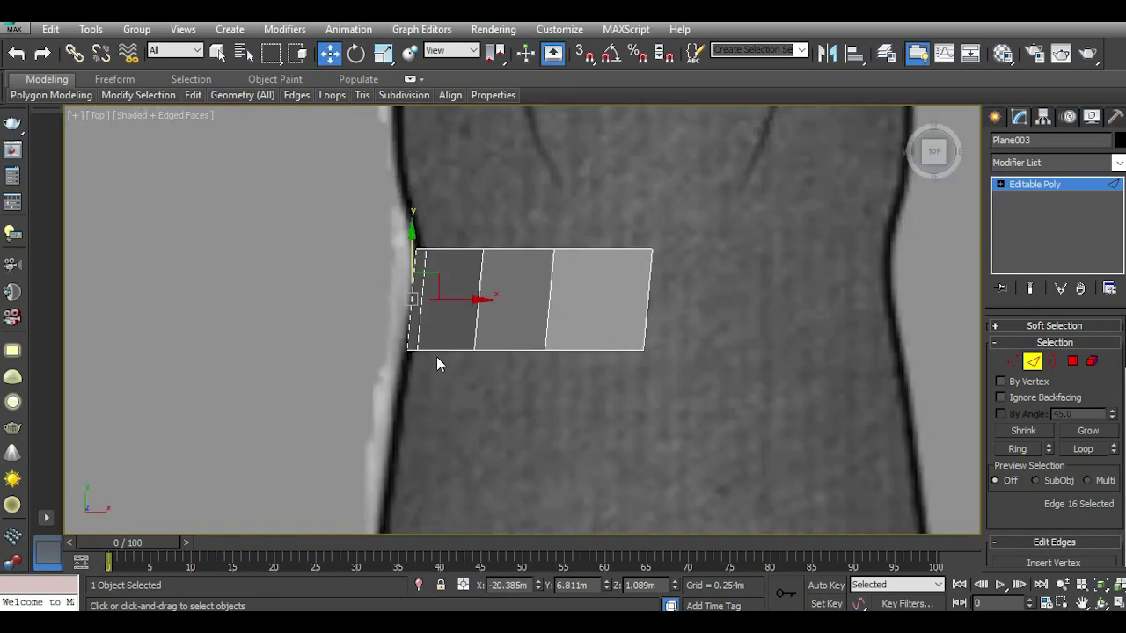
{"action": "middle_click_drag", "start_coordinate": [438, 363], "coordinate": [528, 387]}
{"action": "scroll", "coordinate": [487, 319], "scroll_direction": "up", "scroll_amount": 3}
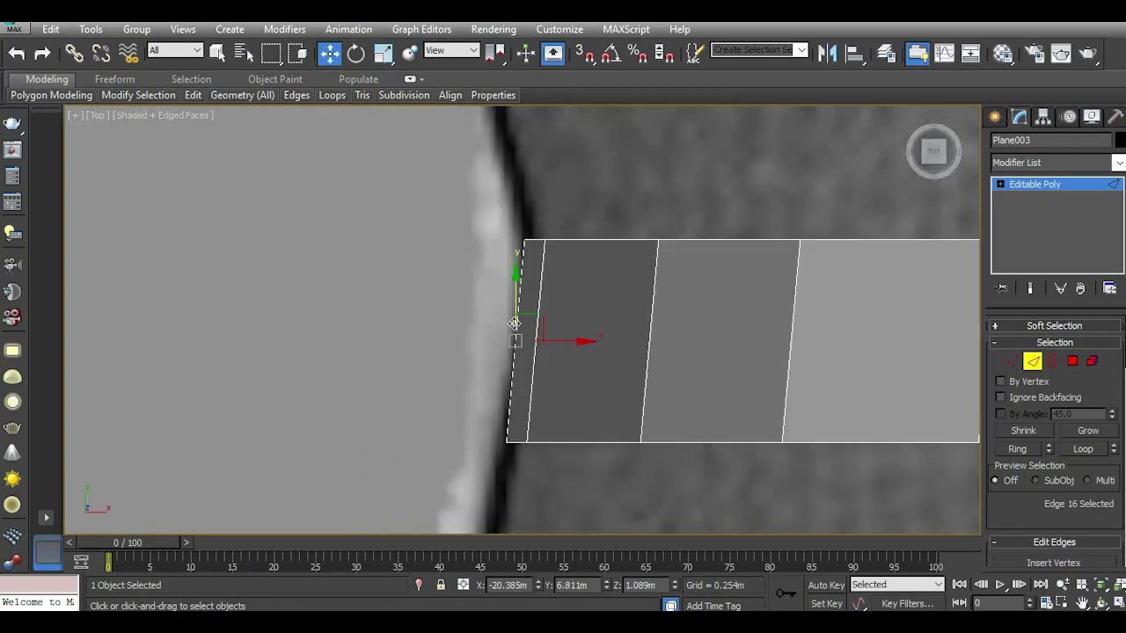
{"action": "key", "text": "l"}
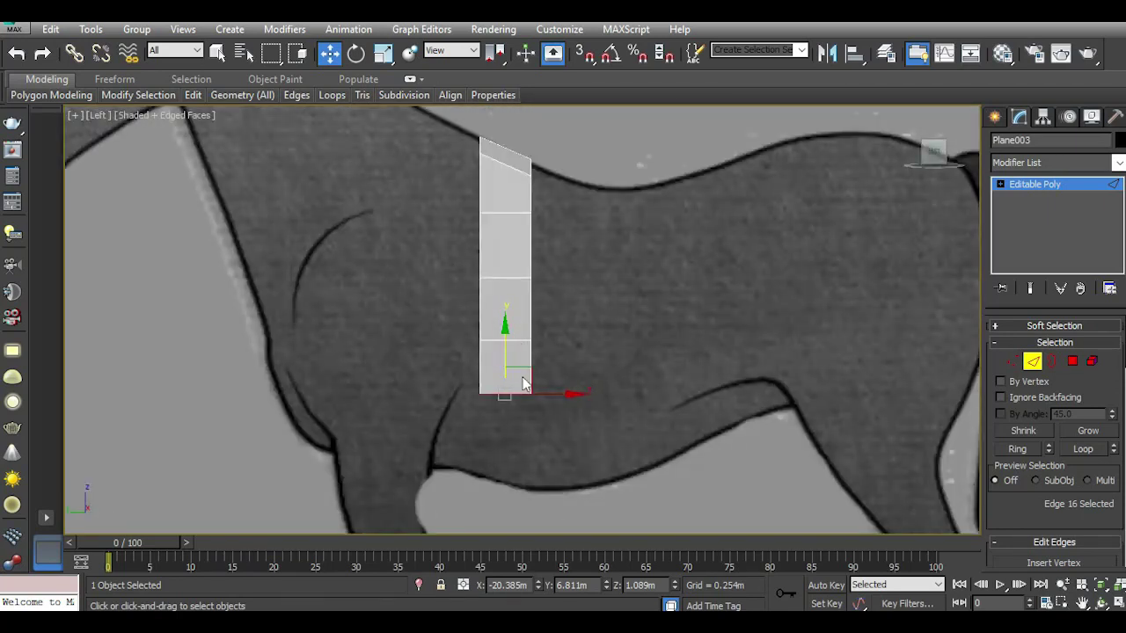
{"action": "key", "text": "t"}
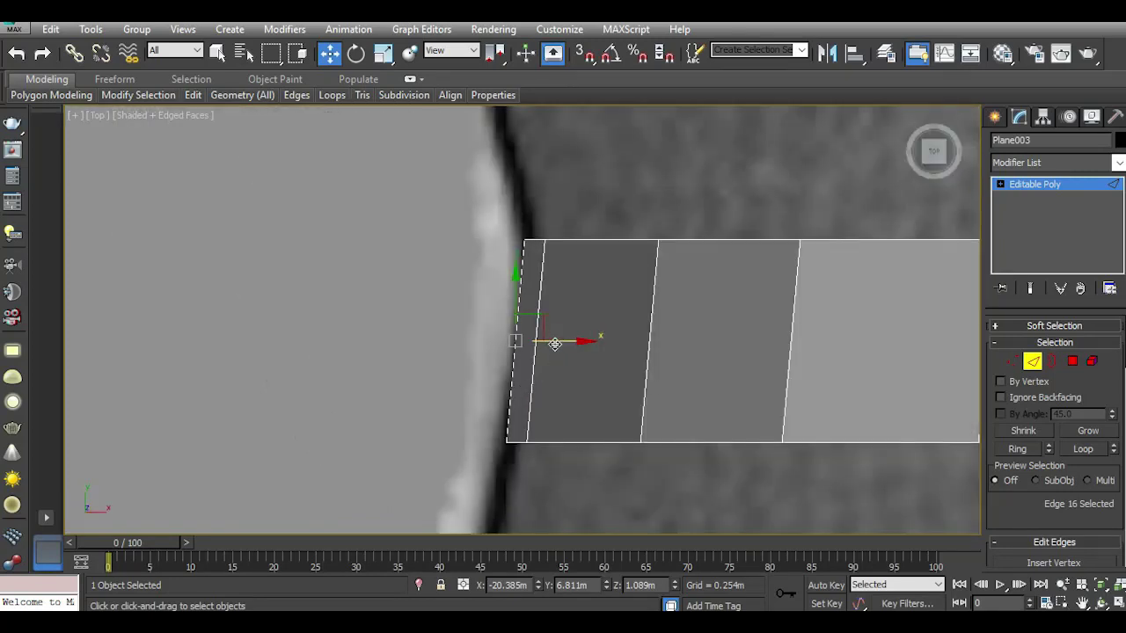
{"action": "left_click_drag", "start_coordinate": [558, 342], "coordinate": [554, 339]}
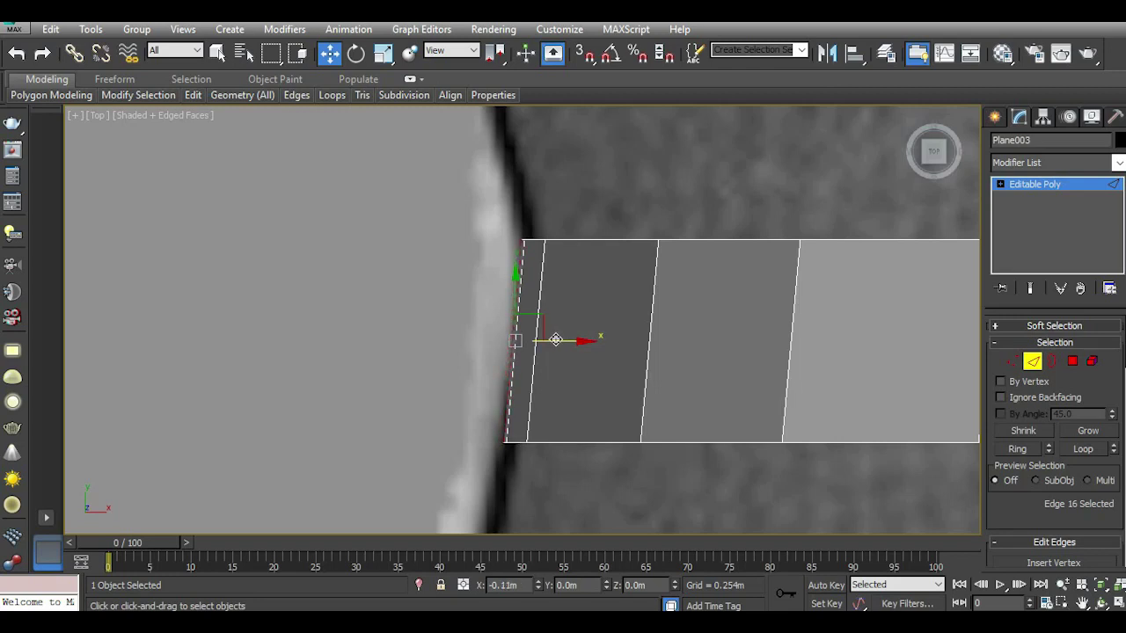
Extrude the strip down toward the belly and raise the bottom-right vertex to slant it.
{"action": "key", "text": "l"}
{"action": "left_click_drag", "start_coordinate": [507, 352], "coordinate": [514, 402], "text": "shift"}
{"action": "left_click", "coordinate": [1012, 361]}
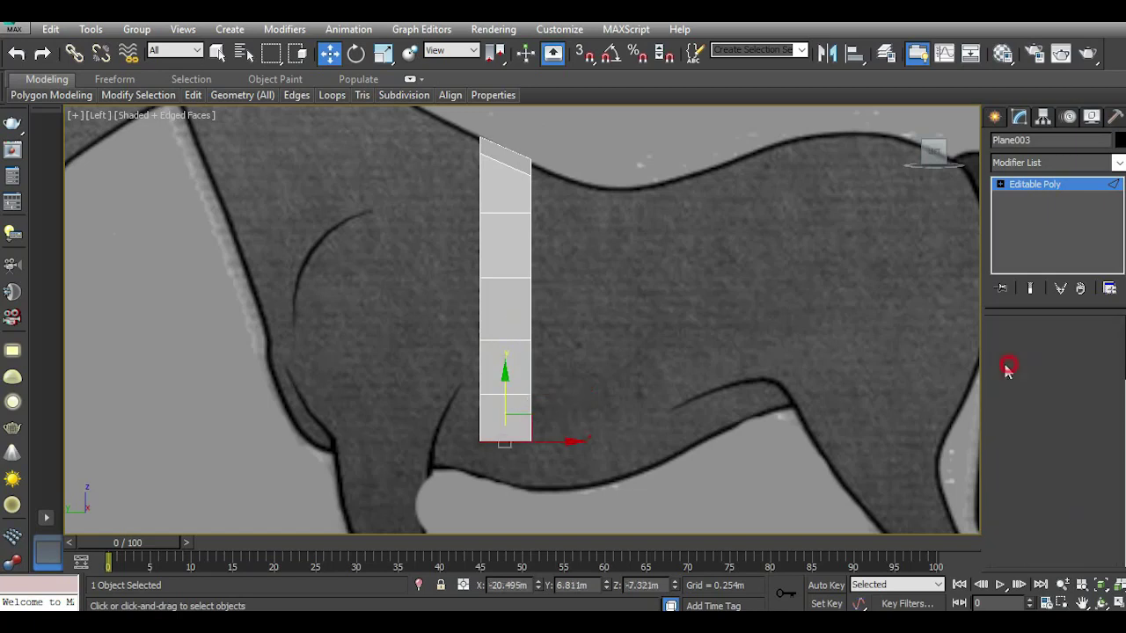
{"action": "scroll", "coordinate": [484, 444], "scroll_direction": "up", "scroll_amount": 3}
{"action": "left_click", "coordinate": [581, 433]}
{"action": "left_click_drag", "start_coordinate": [579, 406], "coordinate": [581, 395]}
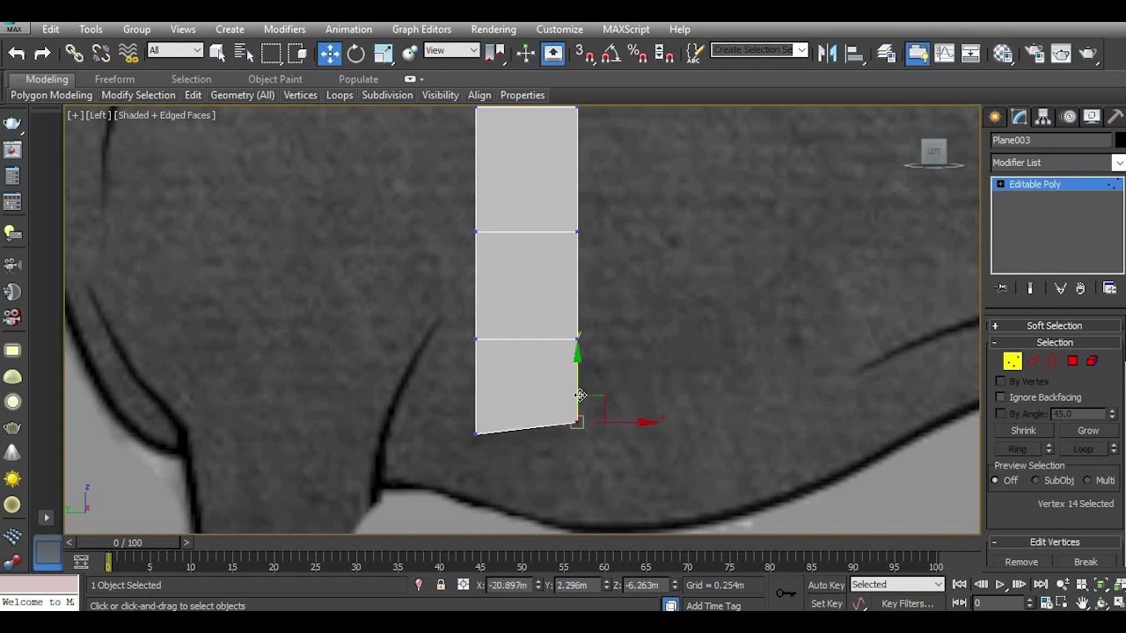
{"action": "left_click", "coordinate": [477, 436]}
Bend the strip's bottom edge outward in the Perspective view.
{"action": "left_click", "coordinate": [1031, 360]}
{"action": "key", "text": "t"}
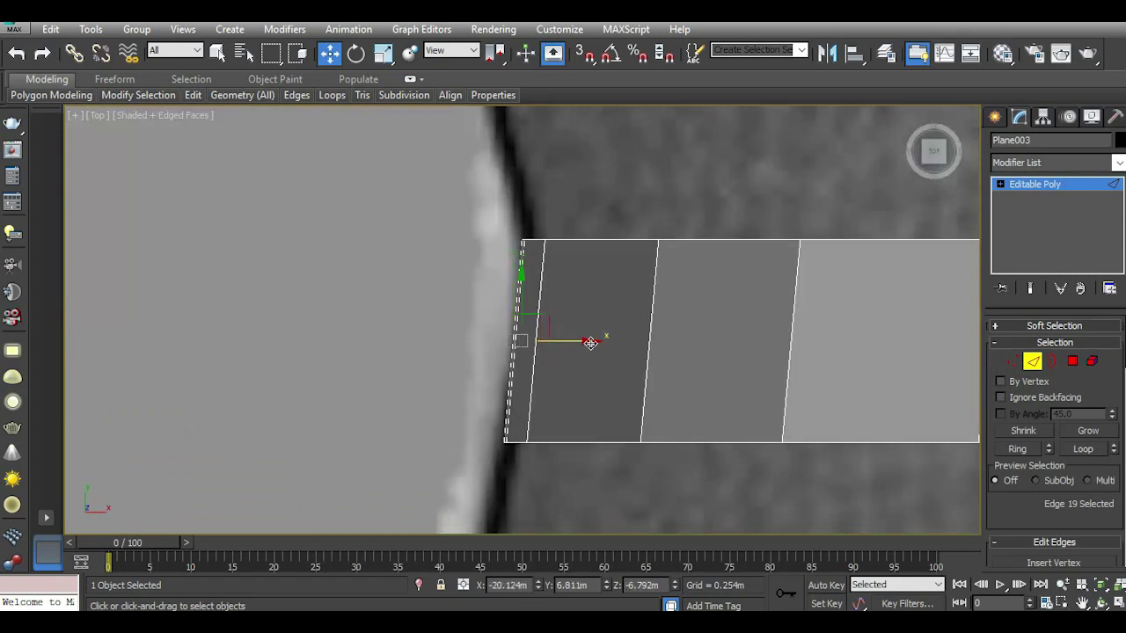
{"action": "scroll", "coordinate": [638, 358], "scroll_direction": "down", "scroll_amount": 2}
{"action": "key", "text": "p"}
{"action": "left_click_drag", "start_coordinate": [934, 151], "coordinate": [933, 229]}
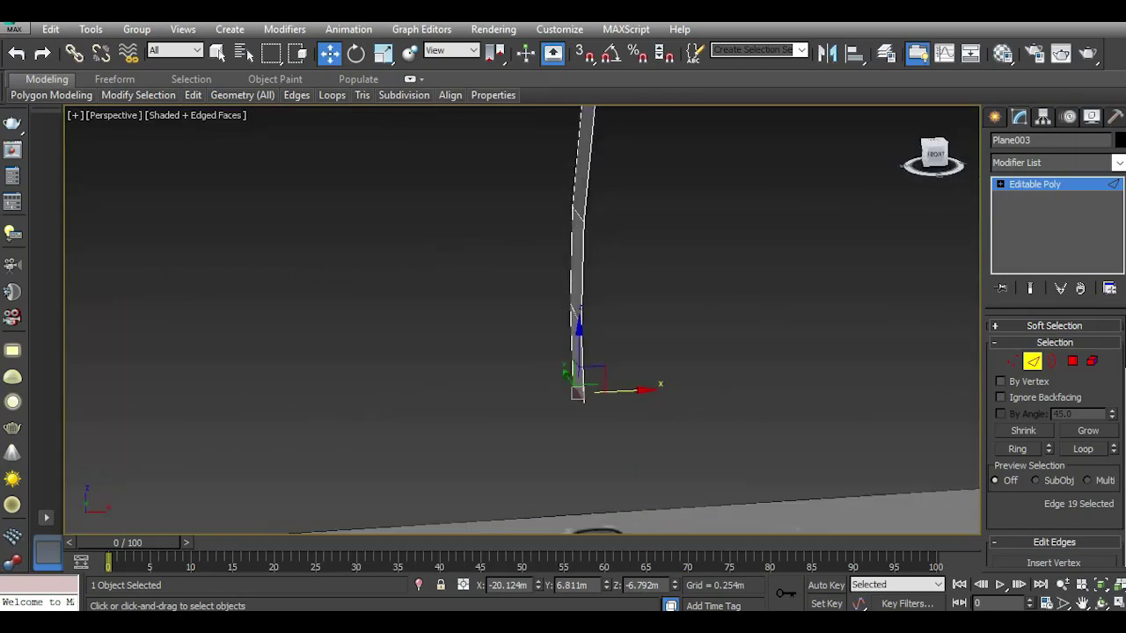
{"action": "left_click_drag", "start_coordinate": [635, 393], "coordinate": [663, 393]}
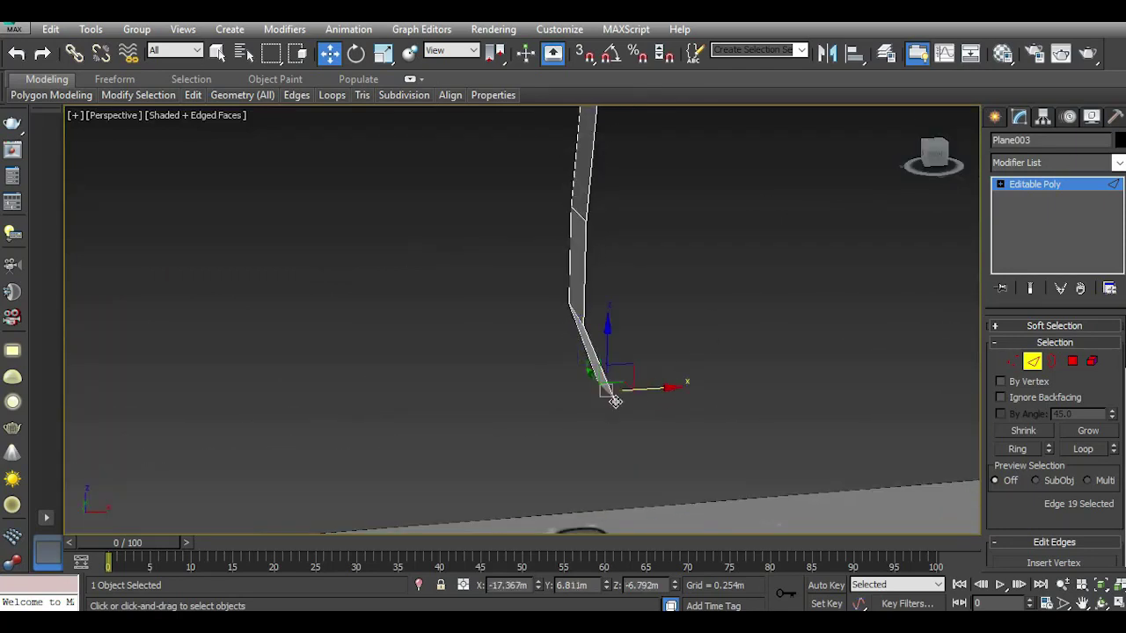
Refine the outward bend of the bottom edges, undoing moves that overshoot.
{"action": "middle_click_drag", "start_coordinate": [663, 392], "coordinate": [595, 419], "text": "alt"}
{"action": "left_click", "coordinate": [934, 155]}
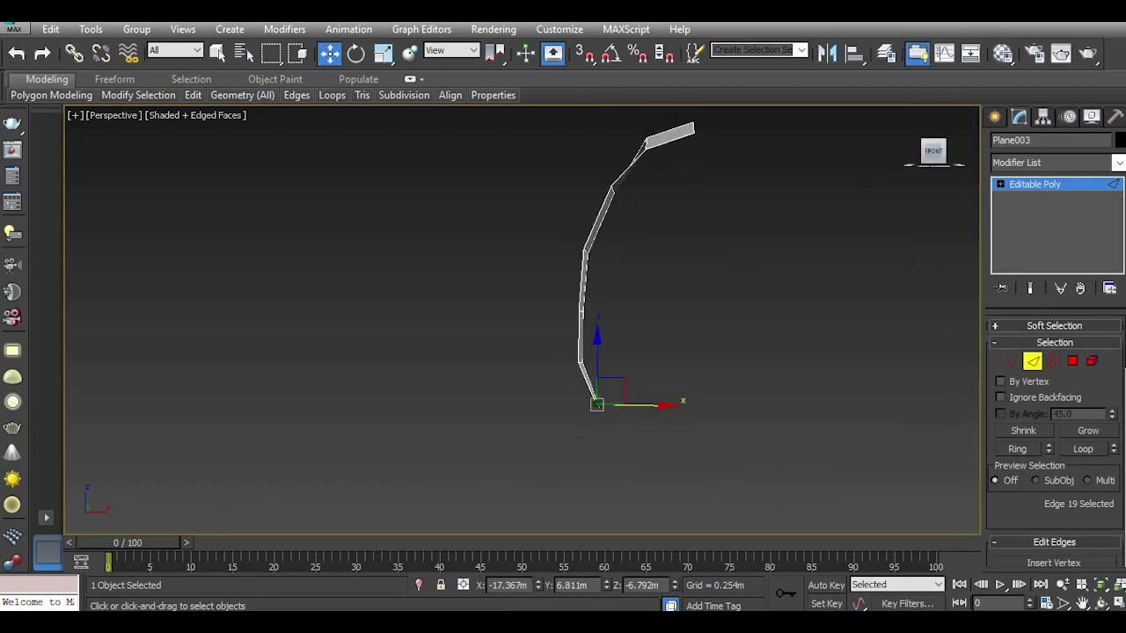
{"action": "scroll", "coordinate": [604, 387], "scroll_direction": "up", "scroll_amount": 3}
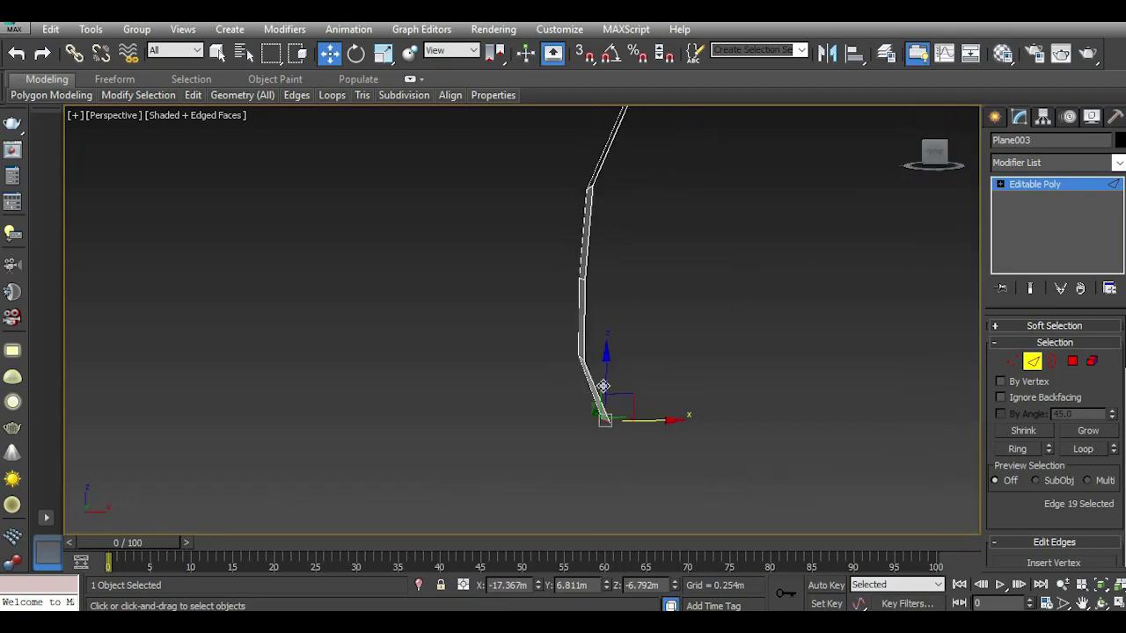
{"action": "left_click_drag", "start_coordinate": [648, 421], "coordinate": [658, 423]}
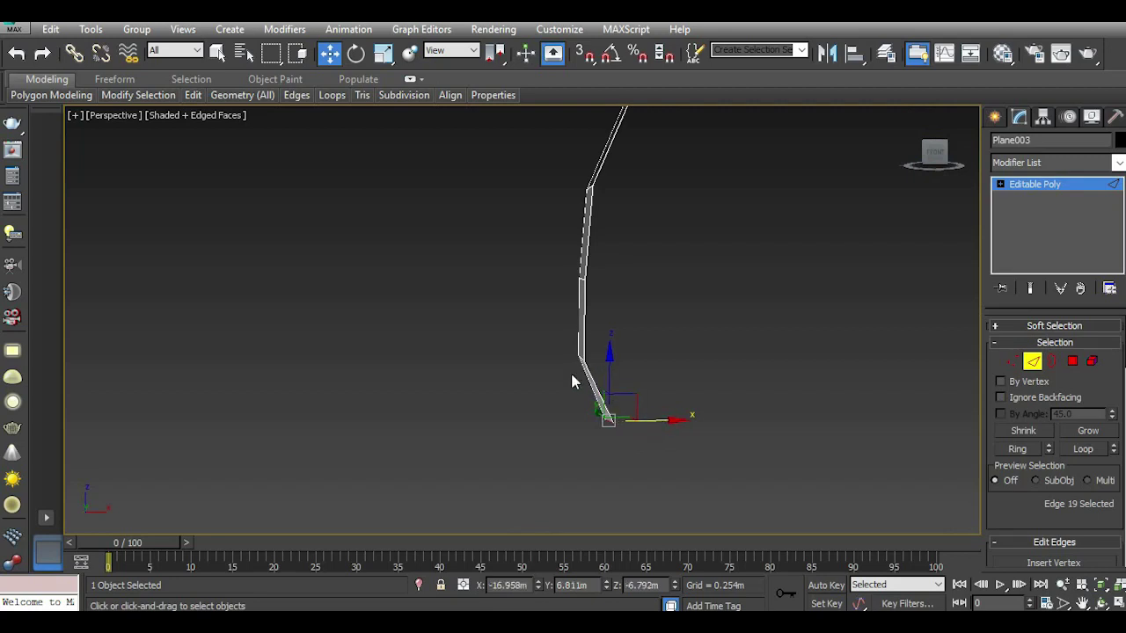
{"action": "key", "text": "ctrl+z"}
{"action": "key", "text": "ctrl+z"}
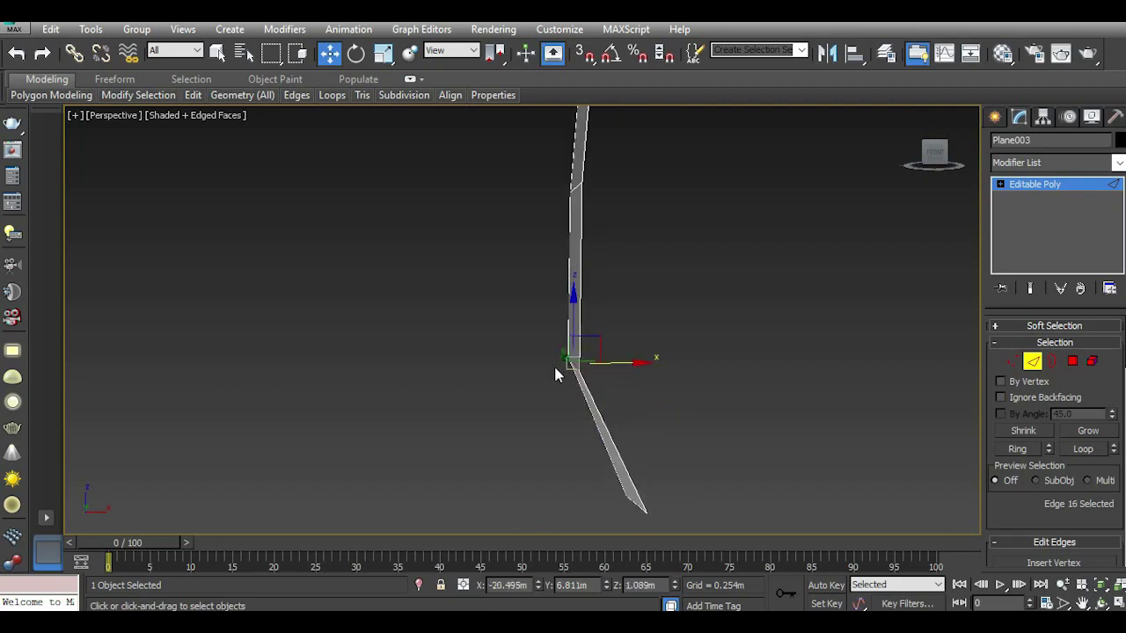
{"action": "key", "text": "ctrl+z"}
{"action": "left_click_drag", "start_coordinate": [617, 376], "coordinate": [587, 385]}
{"action": "key", "text": "ctrl+z"}
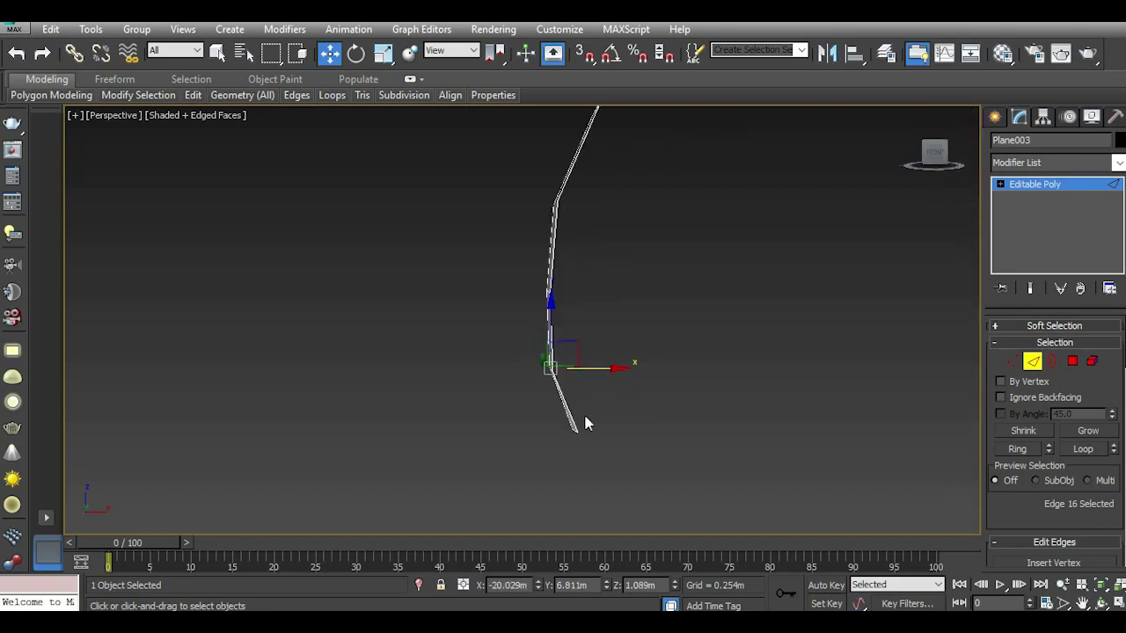
{"action": "key", "text": "ctrl+z"}
{"action": "left_click", "coordinate": [573, 433]}
{"action": "left_click_drag", "start_coordinate": [620, 427], "coordinate": [623, 426]}
{"action": "key", "text": "l"}
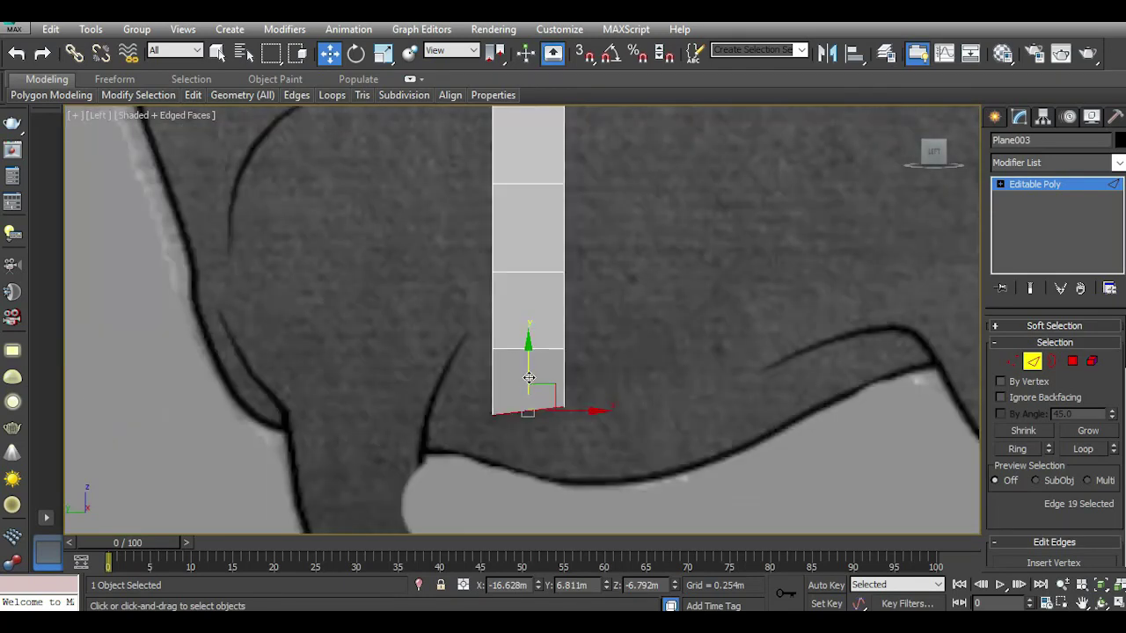
Extend the strip down toward the belly and lower its bottom corner vertex onto the belly line.
{"action": "left_click_drag", "start_coordinate": [528, 377], "coordinate": [529, 421], "text": "shift"}
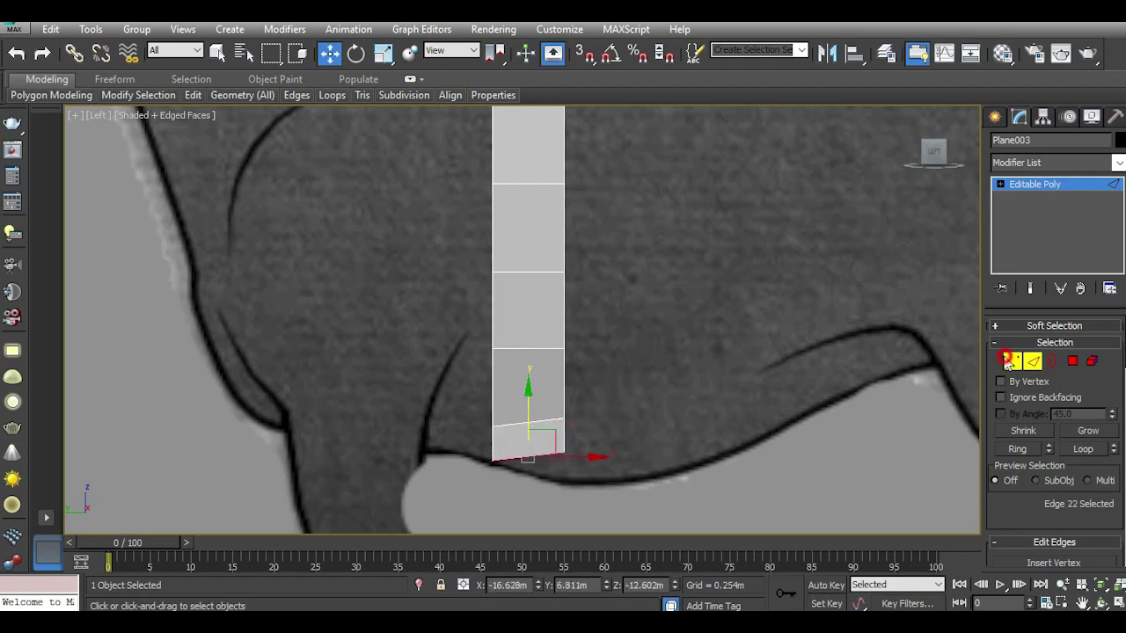
{"action": "left_click", "coordinate": [1012, 360]}
{"action": "left_click", "coordinate": [563, 454]}
{"action": "left_click_drag", "start_coordinate": [565, 424], "coordinate": [566, 453]}
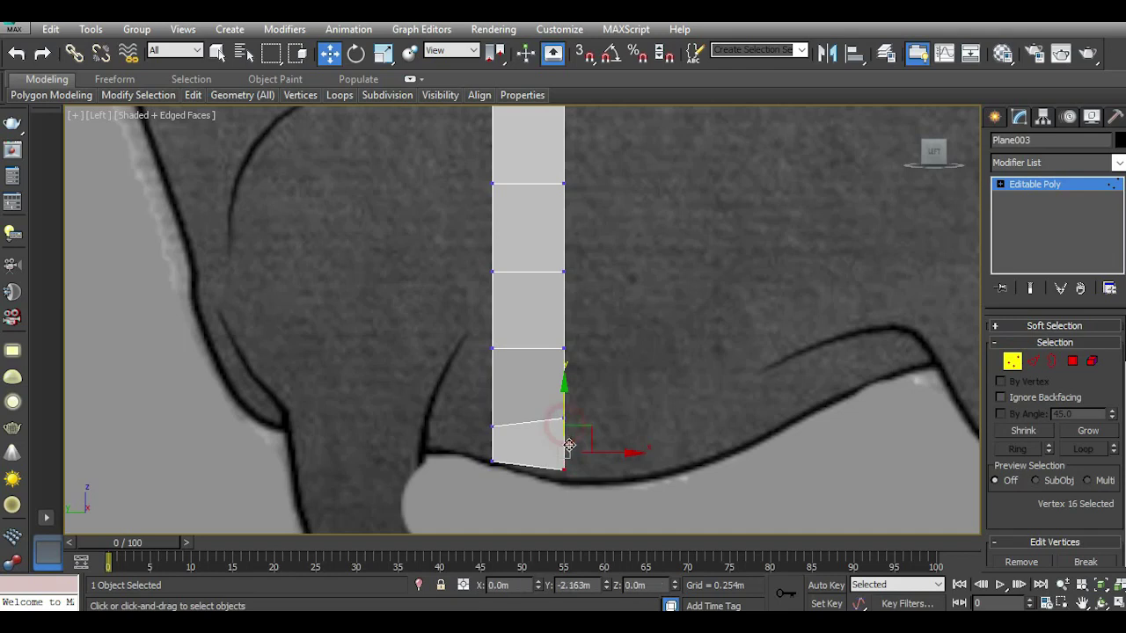
{"action": "key", "text": "p"}
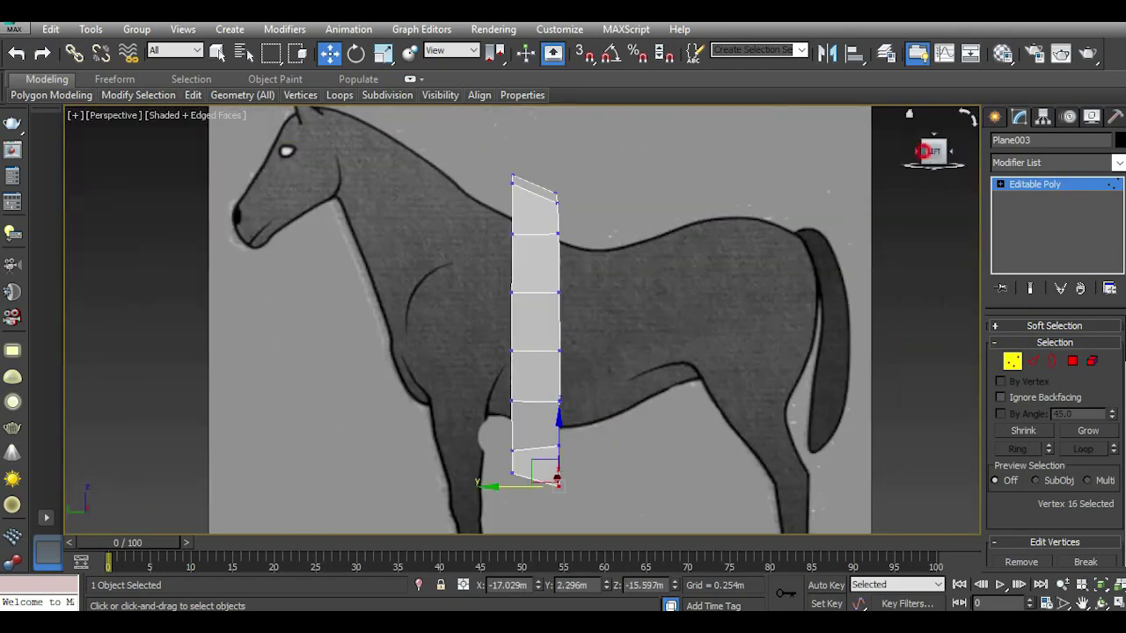
{"action": "left_click_drag", "start_coordinate": [932, 151], "coordinate": [761, 255]}
{"action": "scroll", "coordinate": [469, 499], "scroll_direction": "up", "scroll_amount": 3}
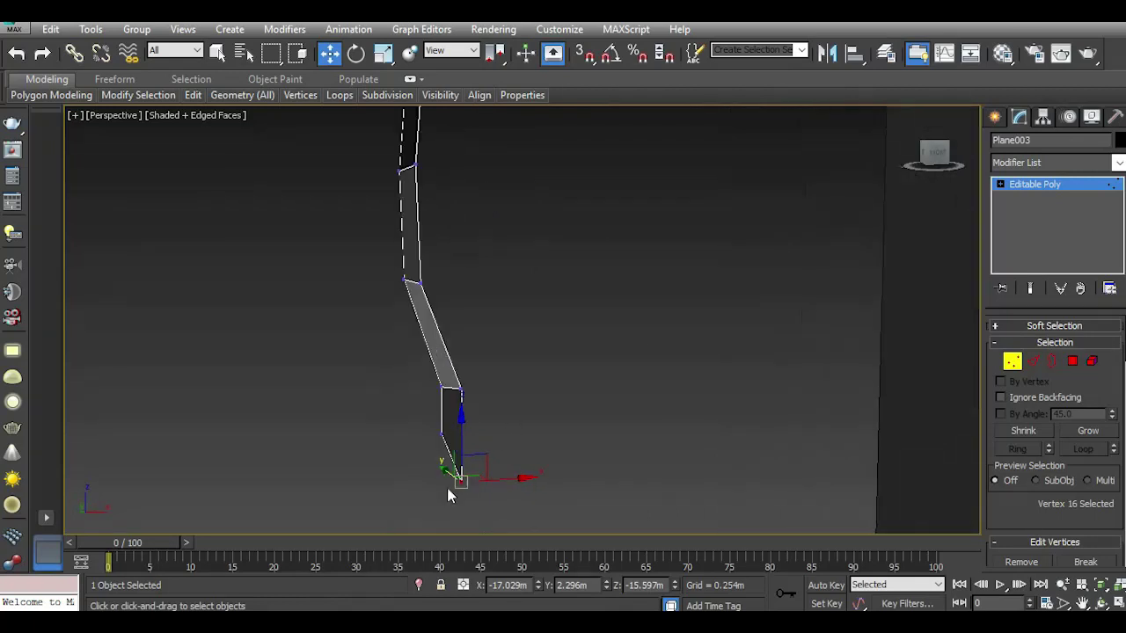
In Perspective, push the bottom edge along X so the strip's lower end bends.
{"action": "left_click", "coordinate": [1034, 362]}
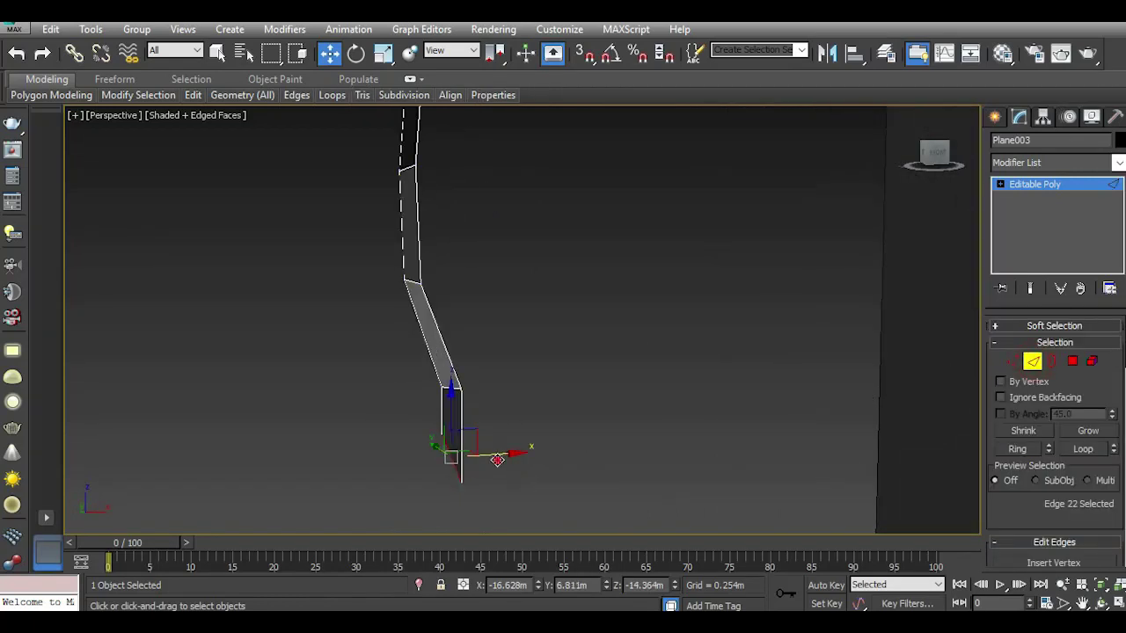
{"action": "left_click_drag", "start_coordinate": [497, 460], "coordinate": [539, 456]}
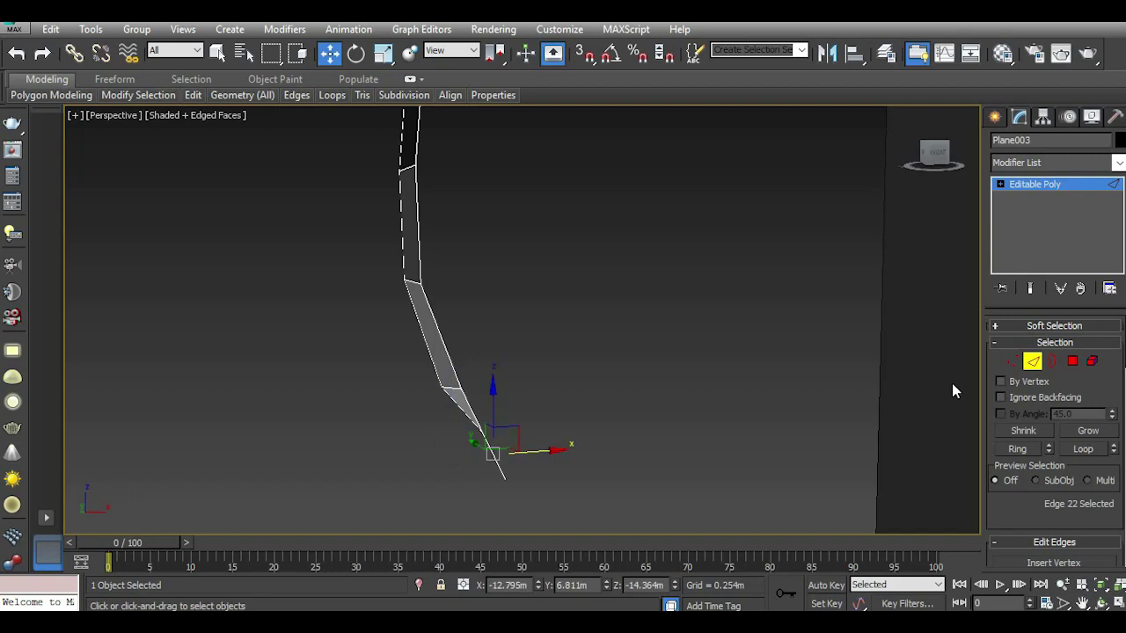
{"action": "left_click_drag", "start_coordinate": [525, 455], "coordinate": [532, 452]}
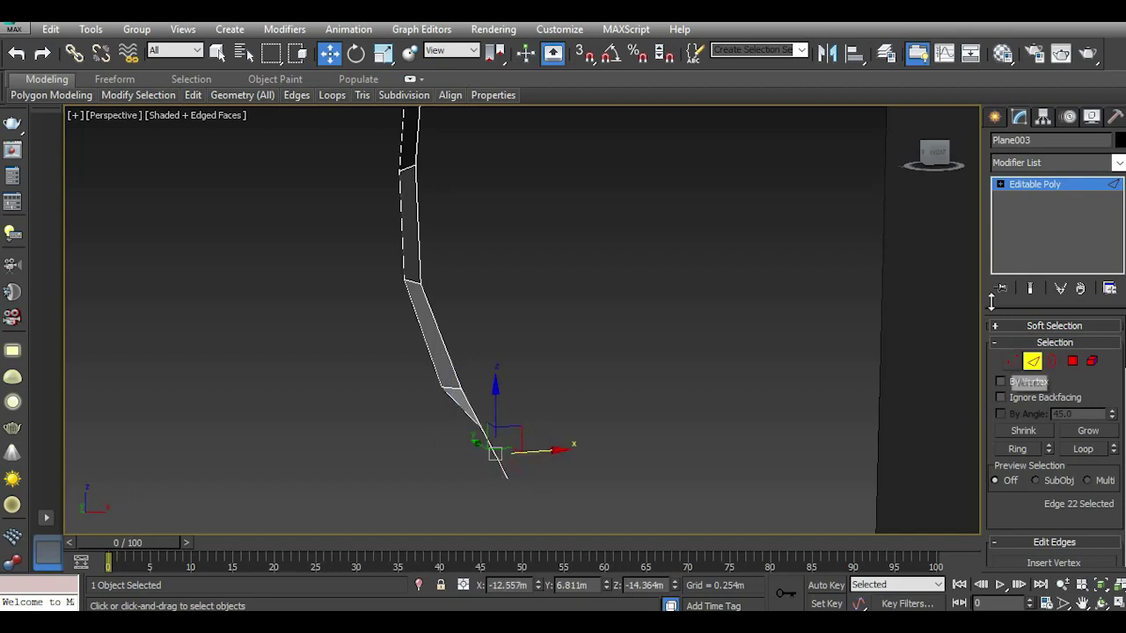
{"action": "left_click_drag", "start_coordinate": [933, 154], "coordinate": [923, 156]}
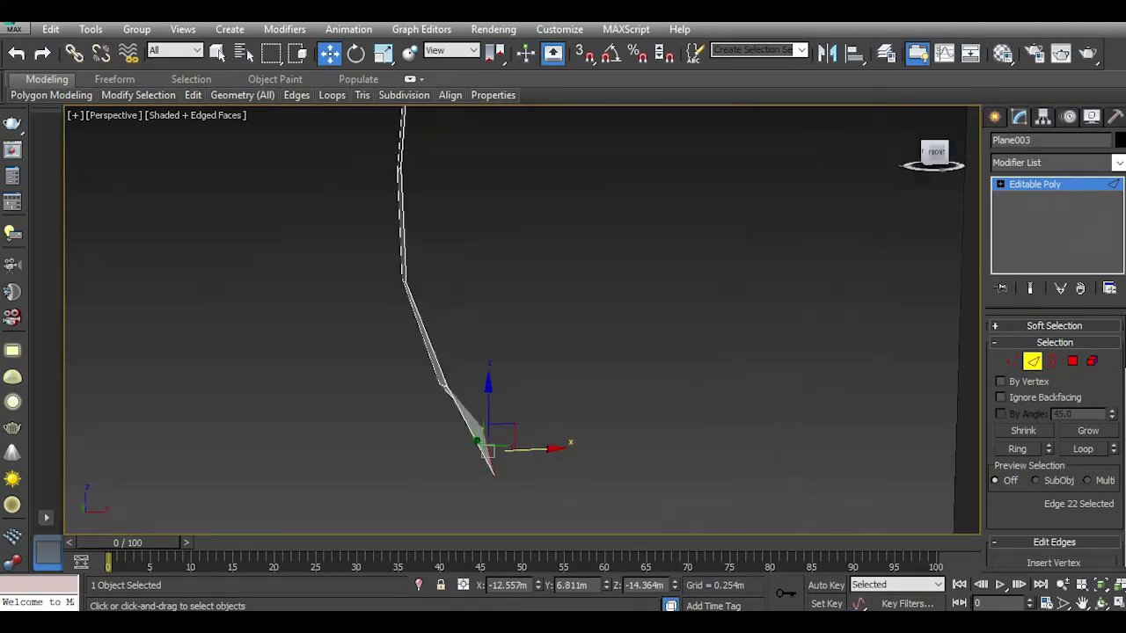
{"action": "middle_click_drag", "start_coordinate": [558, 431], "coordinate": [562, 434], "text": "alt"}
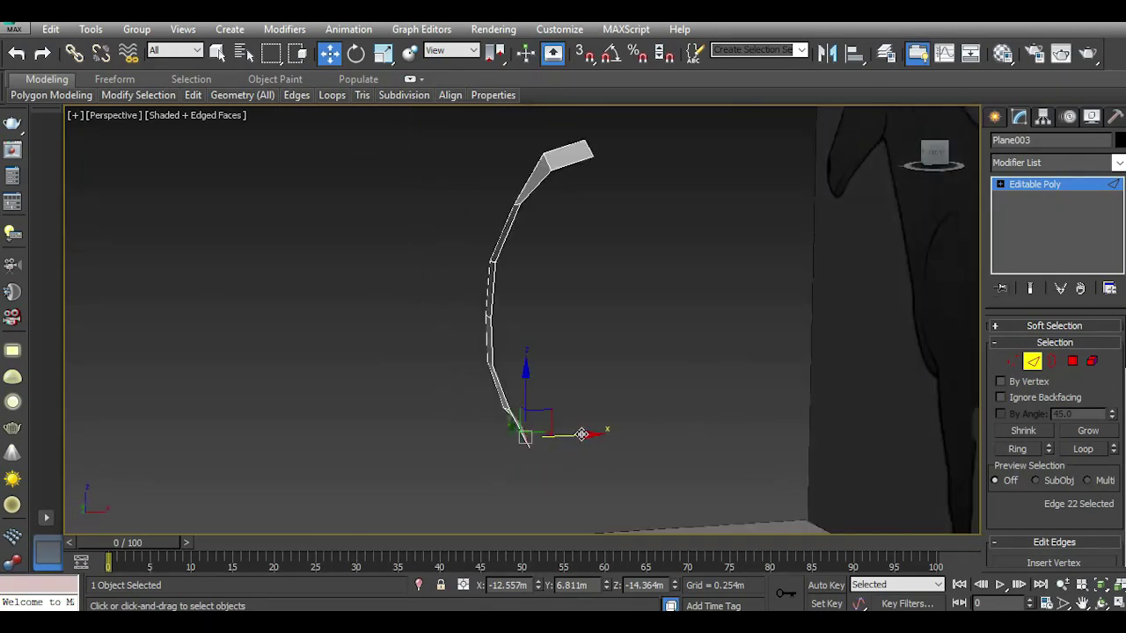
{"action": "left_click_drag", "start_coordinate": [576, 440], "coordinate": [605, 433]}
{"action": "left_click_drag", "start_coordinate": [934, 154], "coordinate": [939, 151]}
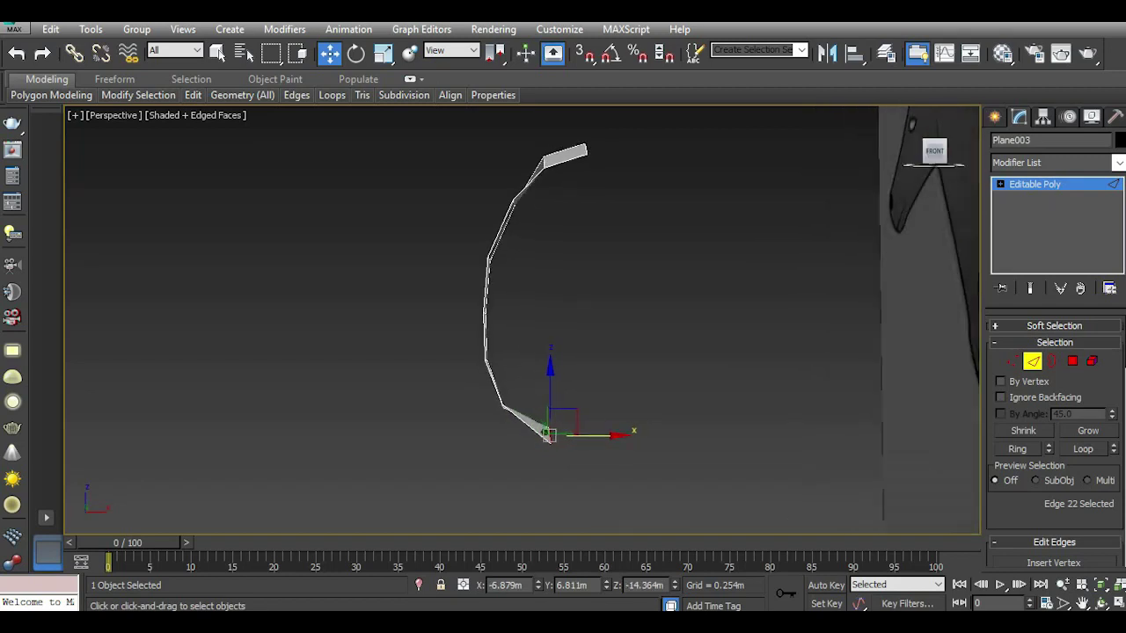
In the Left view, lower the bottom vertices onto the belly line, undoing an unwanted raise.
{"action": "left_click", "coordinate": [1011, 361]}
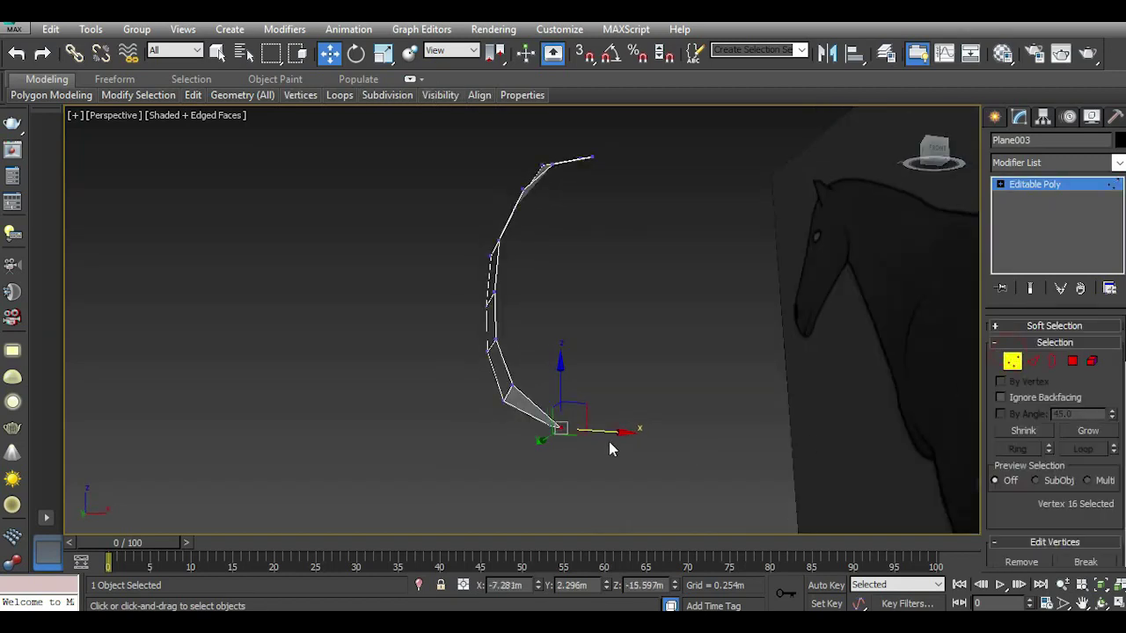
{"action": "scroll", "coordinate": [554, 431], "scroll_direction": "up", "scroll_amount": 5}
{"action": "left_click_drag", "start_coordinate": [592, 347], "coordinate": [588, 318]}
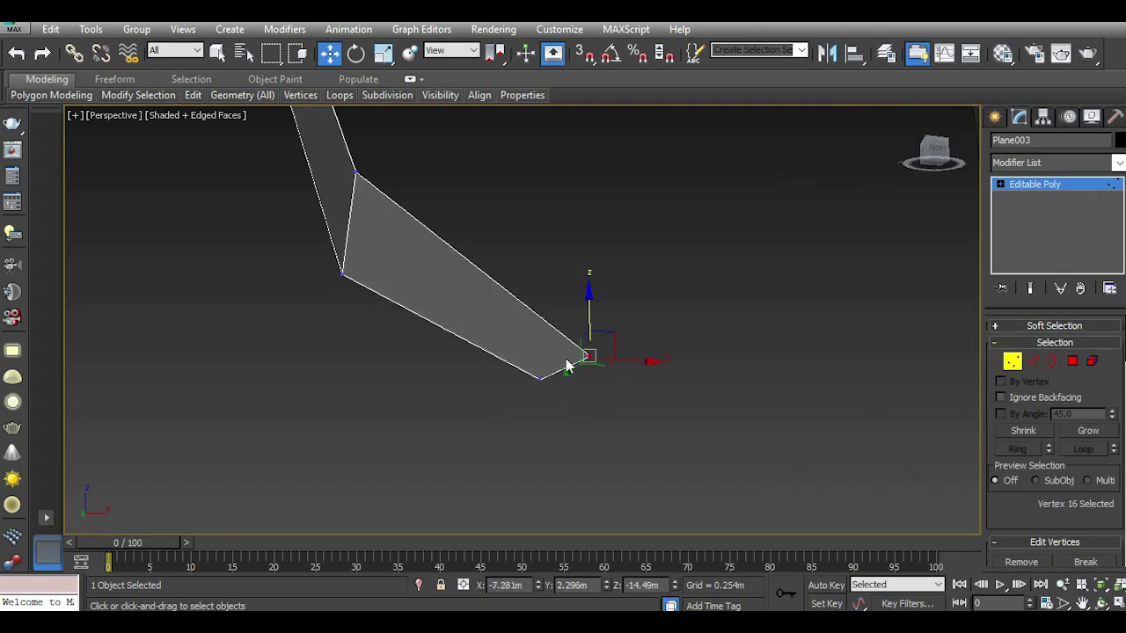
{"action": "key", "text": "l"}
{"action": "scroll", "coordinate": [554, 429], "scroll_direction": "up", "scroll_amount": 3}
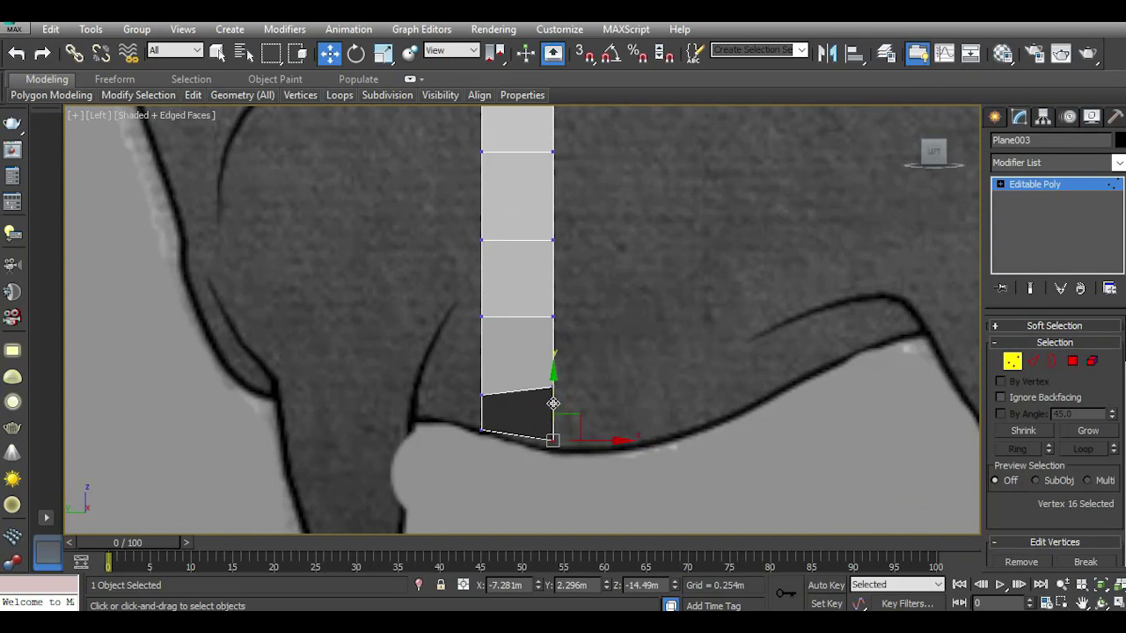
{"action": "left_click", "coordinate": [16, 52]}
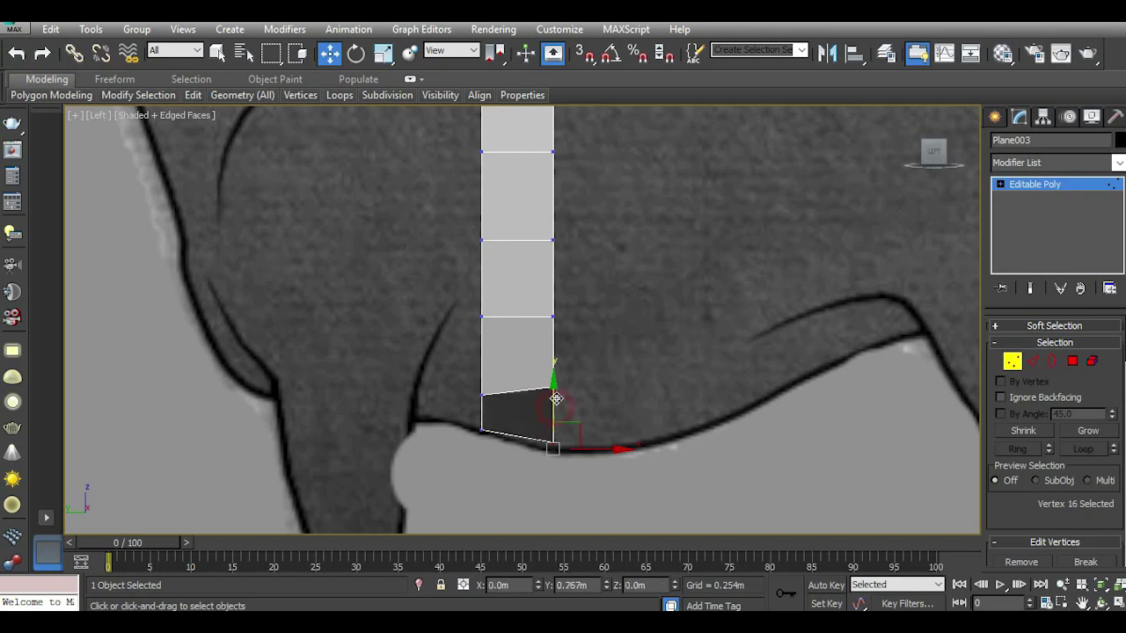
{"action": "left_click_drag", "start_coordinate": [554, 408], "coordinate": [555, 409]}
{"action": "scroll", "coordinate": [555, 410], "scroll_direction": "down", "scroll_amount": 3}
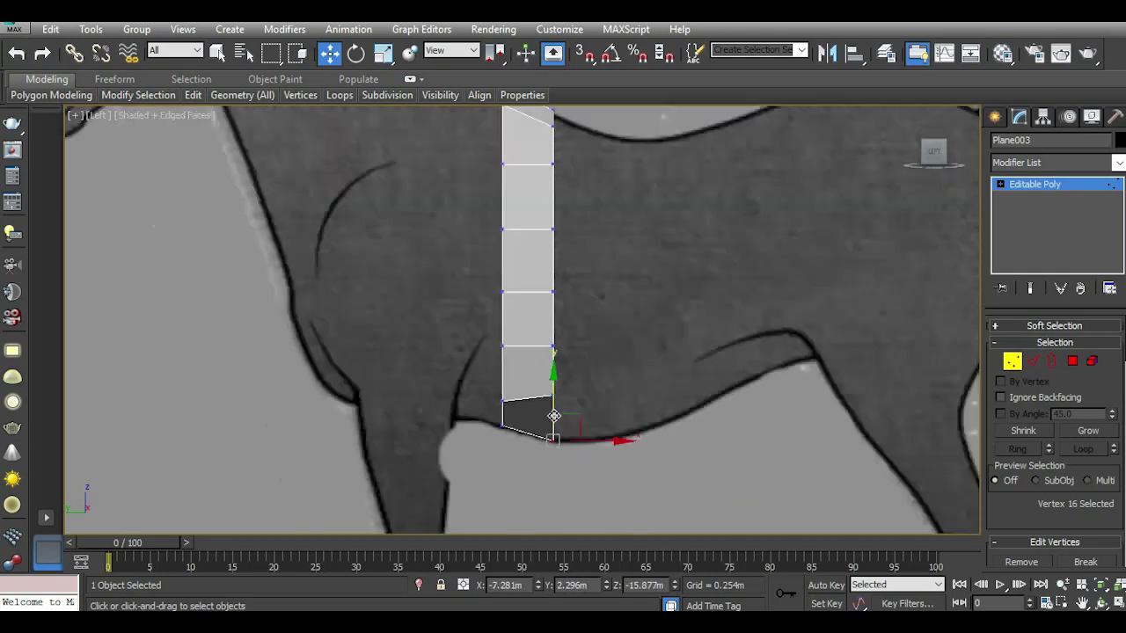
Push the bottom edges further inward along X in the Perspective view.
{"action": "key", "text": "p"}
{"action": "left_click_drag", "start_coordinate": [930, 152], "coordinate": [870, 167]}
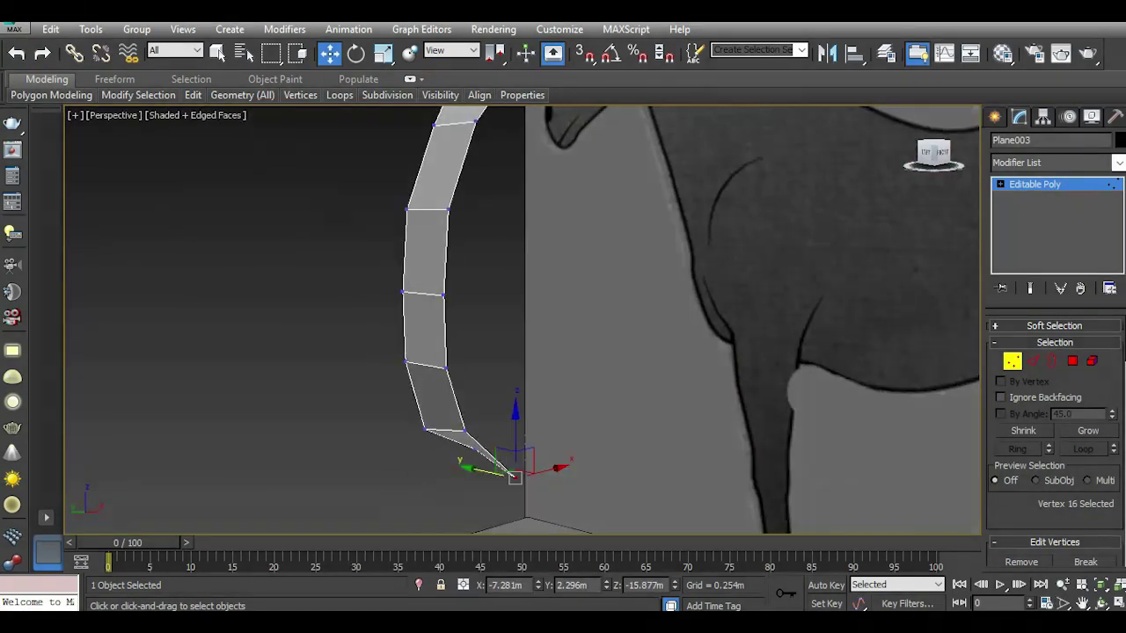
{"action": "scroll", "coordinate": [560, 403], "scroll_direction": "down", "scroll_amount": 2}
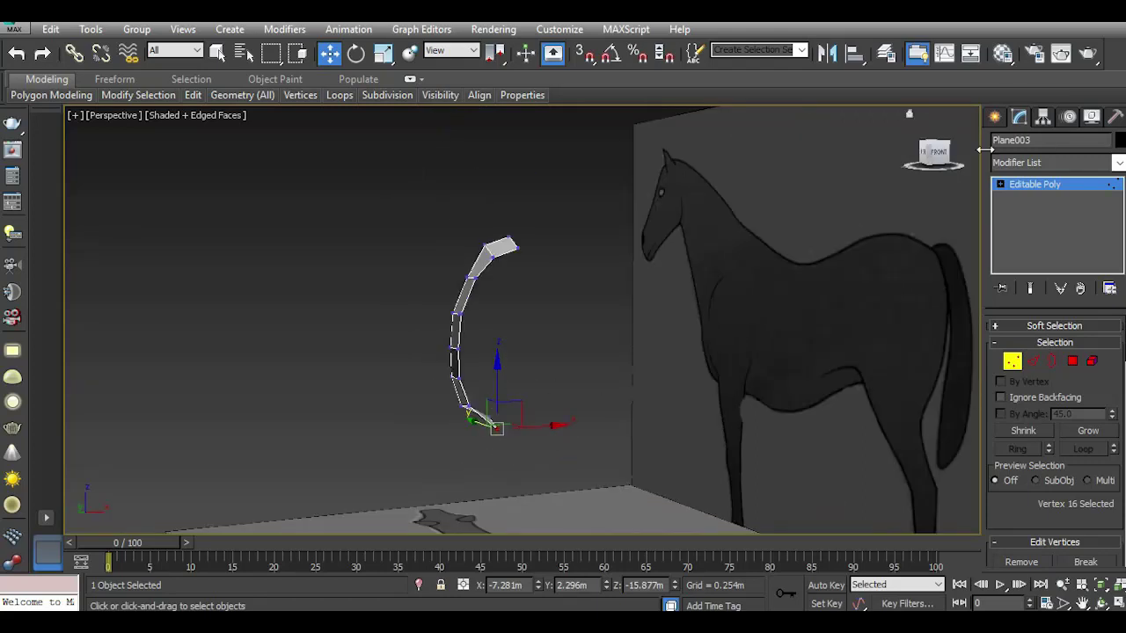
{"action": "left_click_drag", "start_coordinate": [934, 152], "coordinate": [928, 198]}
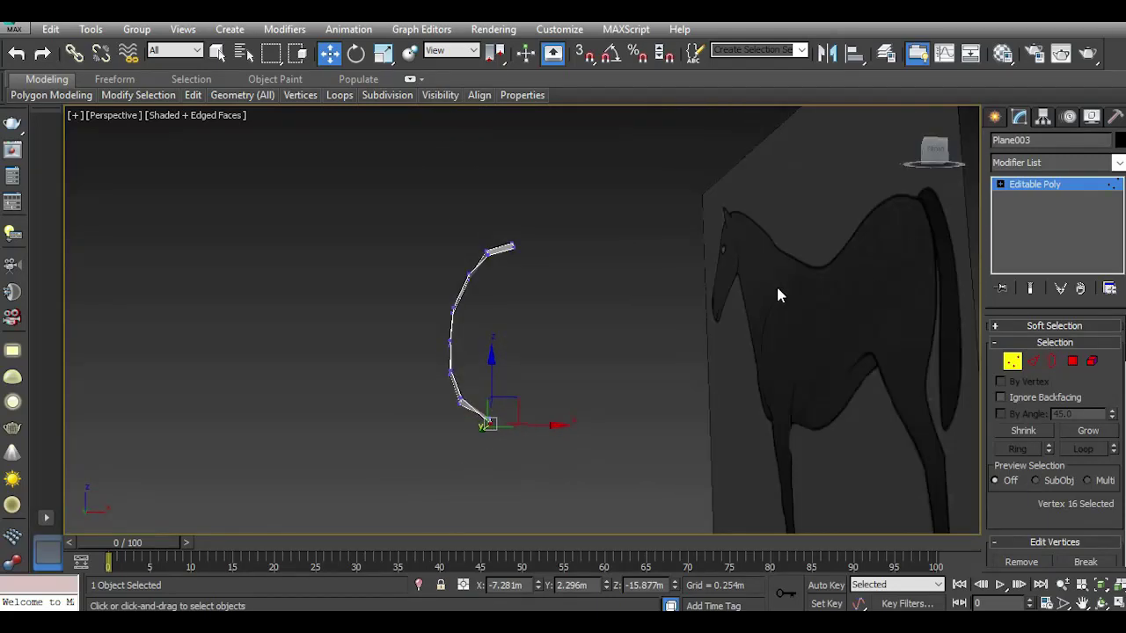
{"action": "scroll", "coordinate": [479, 412], "scroll_direction": "up", "scroll_amount": 1}
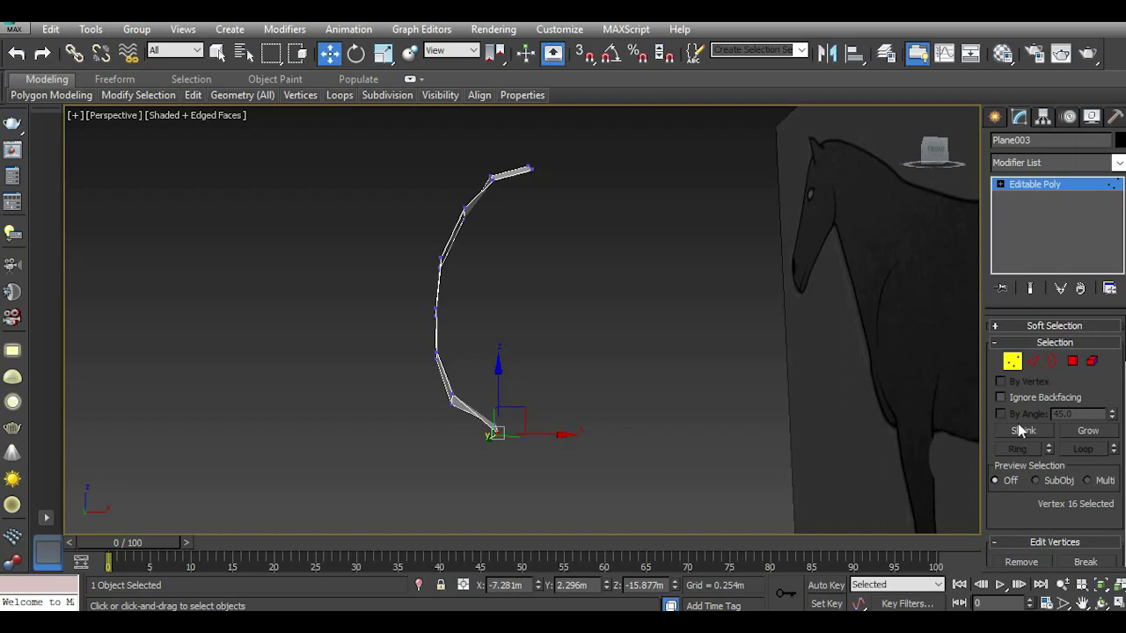
{"action": "left_click", "coordinate": [1033, 362]}
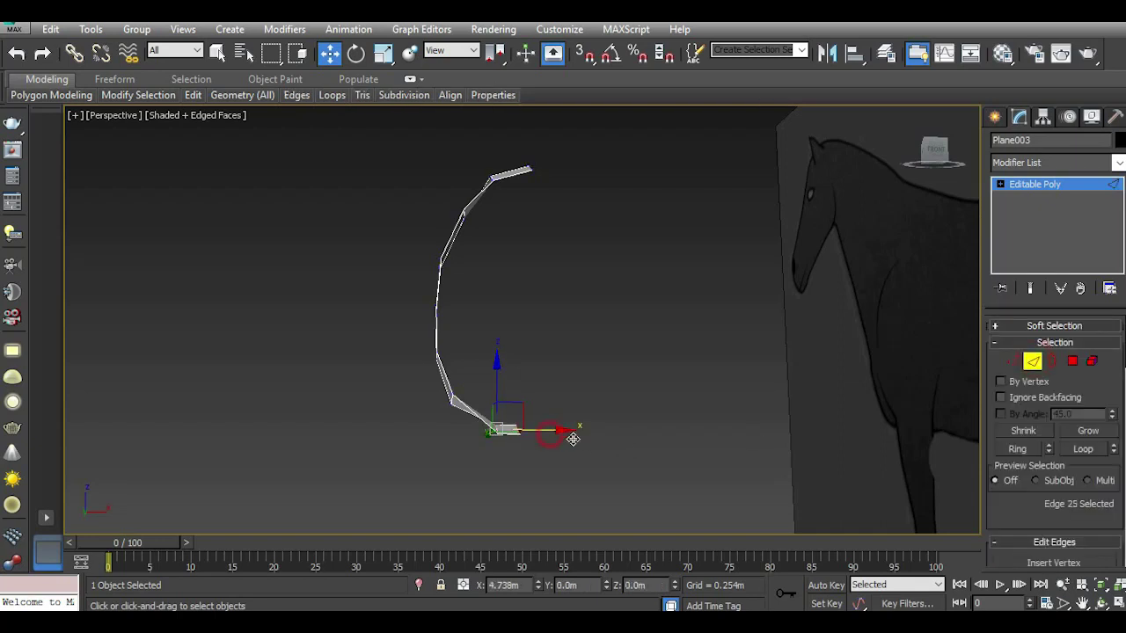
{"action": "left_click_drag", "start_coordinate": [588, 443], "coordinate": [618, 457]}
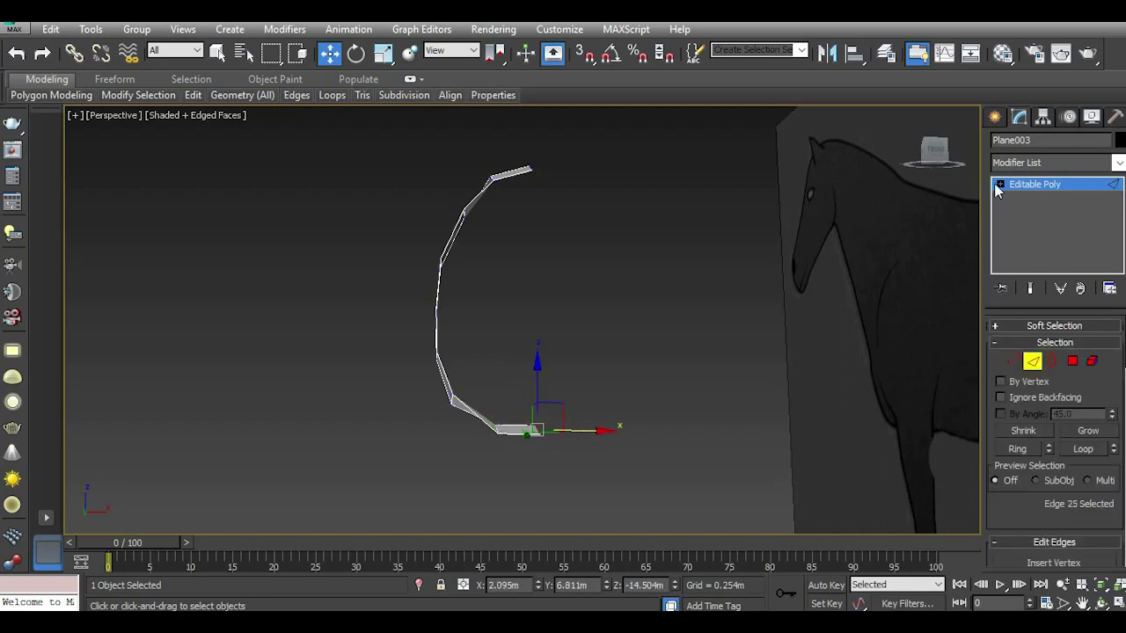
In the Left view, fit the bottom edges to the belly line and raise the upper edge to even the spacing.
{"action": "key", "text": "l"}
{"action": "scroll", "coordinate": [524, 435], "scroll_direction": "up", "scroll_amount": 5}
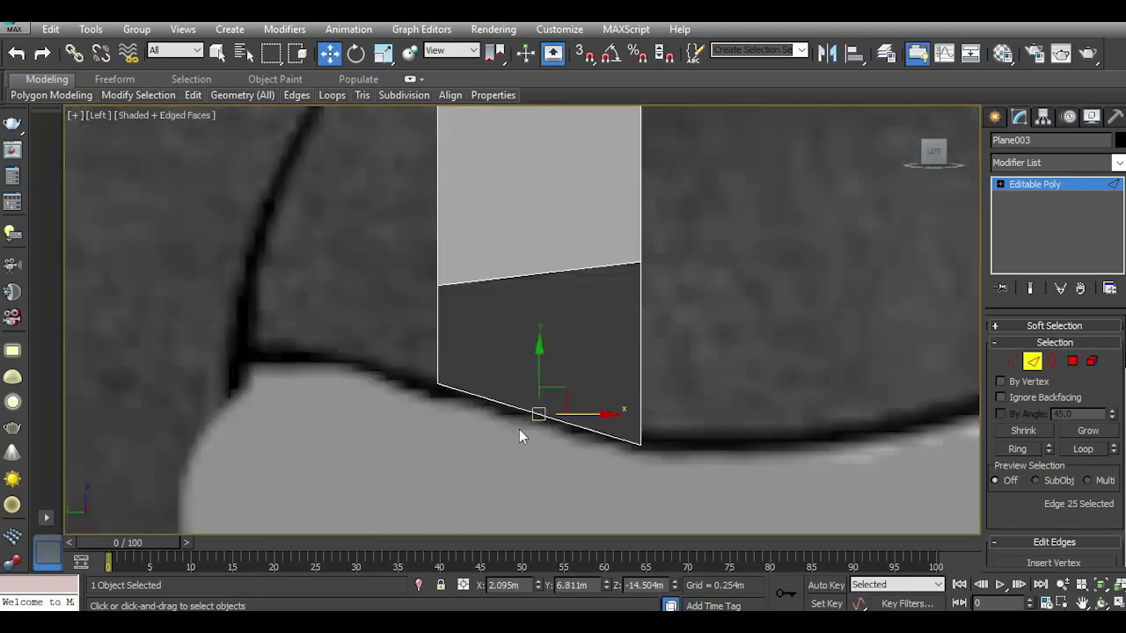
{"action": "left_click_drag", "start_coordinate": [539, 370], "coordinate": [539, 378]}
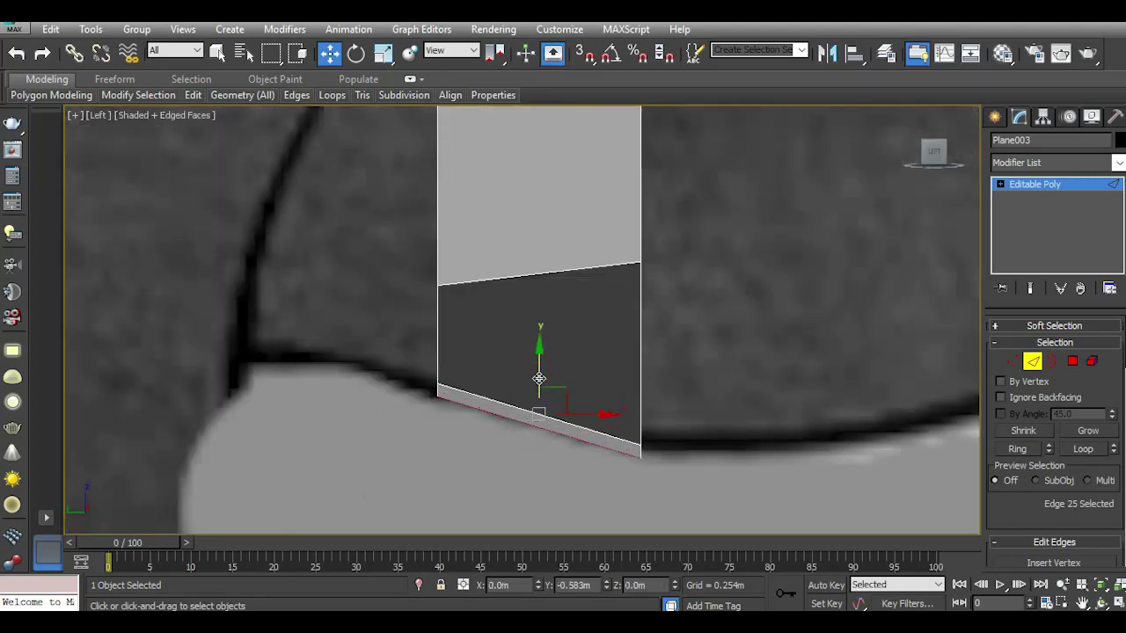
{"action": "left_click", "coordinate": [515, 407]}
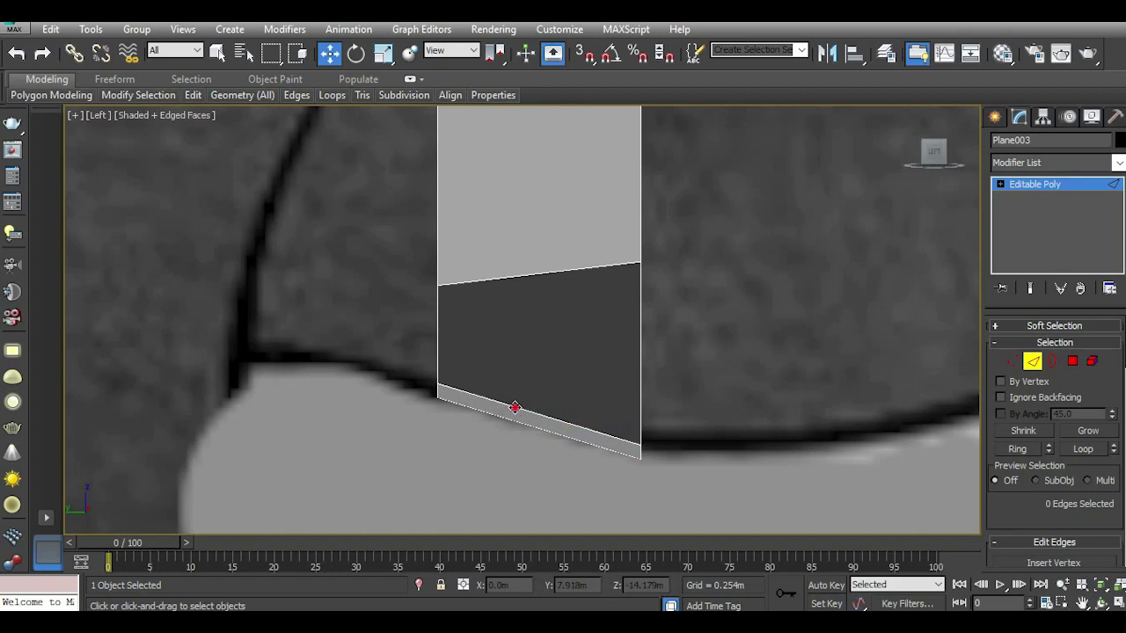
{"action": "left_click_drag", "start_coordinate": [537, 387], "coordinate": [537, 376]}
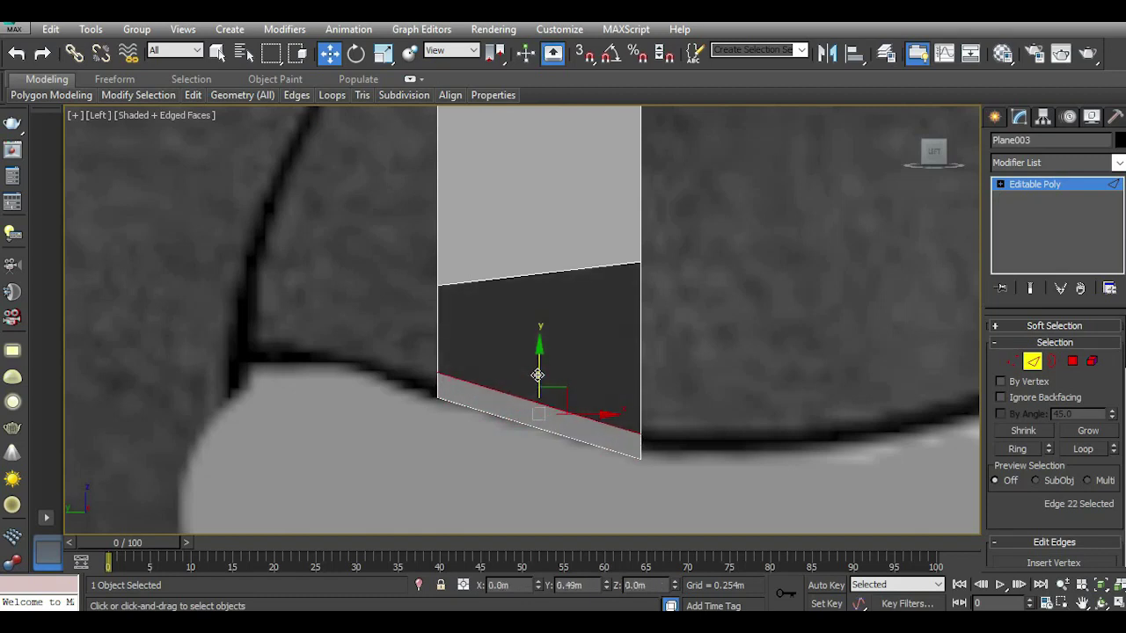
{"action": "left_click", "coordinate": [515, 279]}
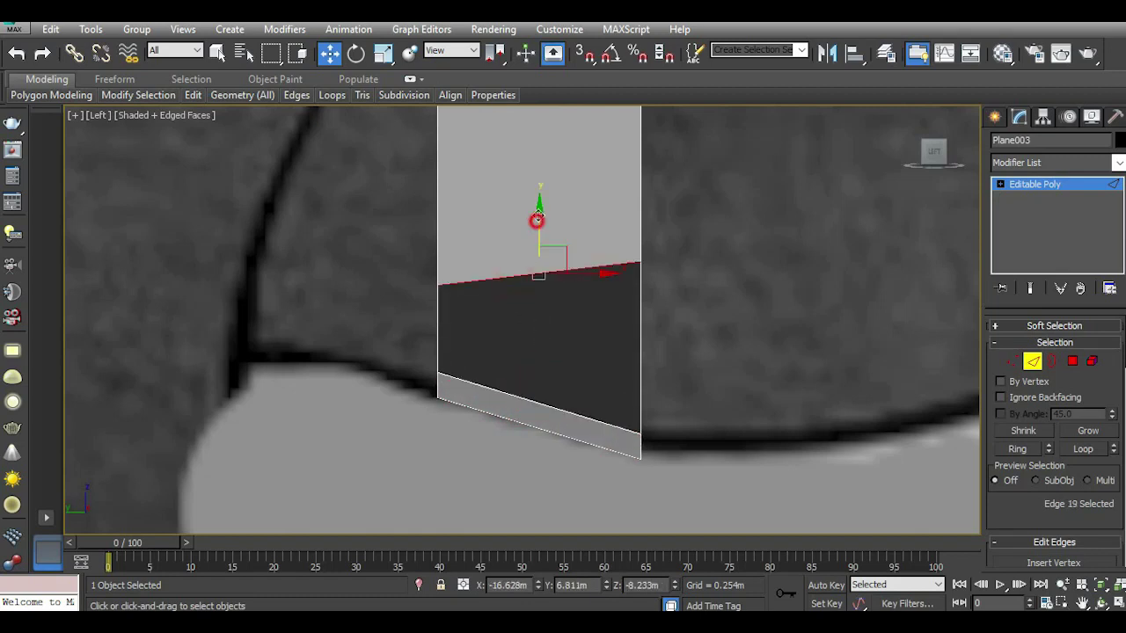
{"action": "left_click_drag", "start_coordinate": [539, 220], "coordinate": [545, 183]}
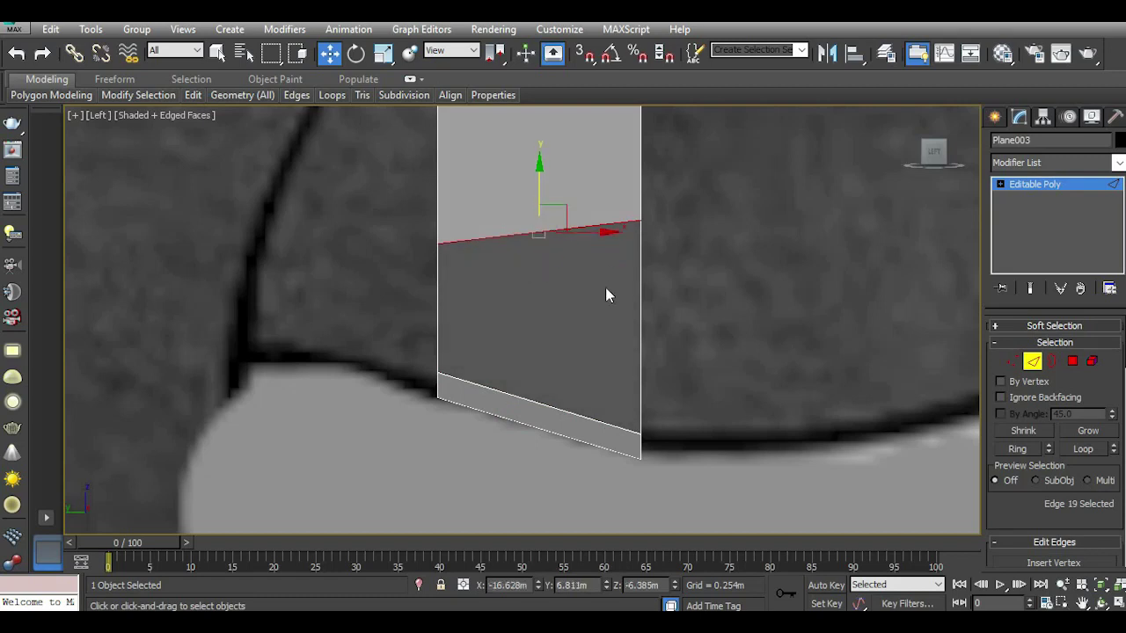
{"action": "scroll", "coordinate": [602, 350], "scroll_direction": "down", "scroll_amount": 2}
{"action": "scroll", "coordinate": [602, 350], "scroll_direction": "down", "scroll_amount": 4}
{"action": "scroll", "coordinate": [605, 347], "scroll_direction": "down", "scroll_amount": 2}
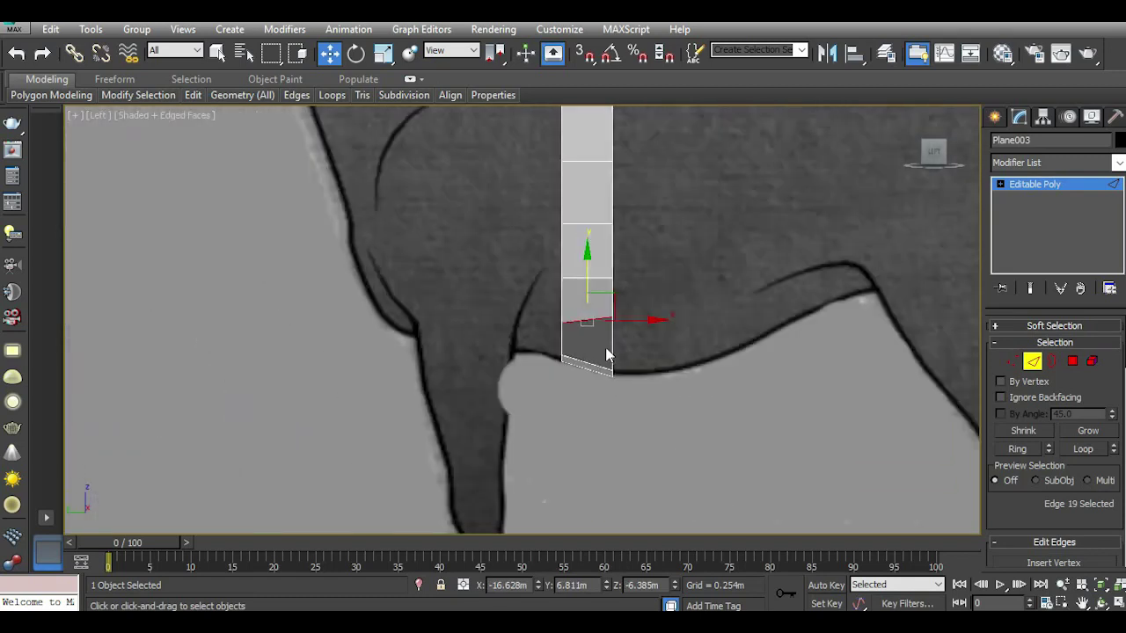
{"action": "key", "text": "p"}
{"action": "mouse_move", "coordinate": [939, 155]}
{"action": "left_mouse_down"}
{"action": "mouse_move", "coordinate": [552, 349]}
{"action": "mouse_move", "coordinate": [543, 392]}
{"action": "left_mouse_up"}
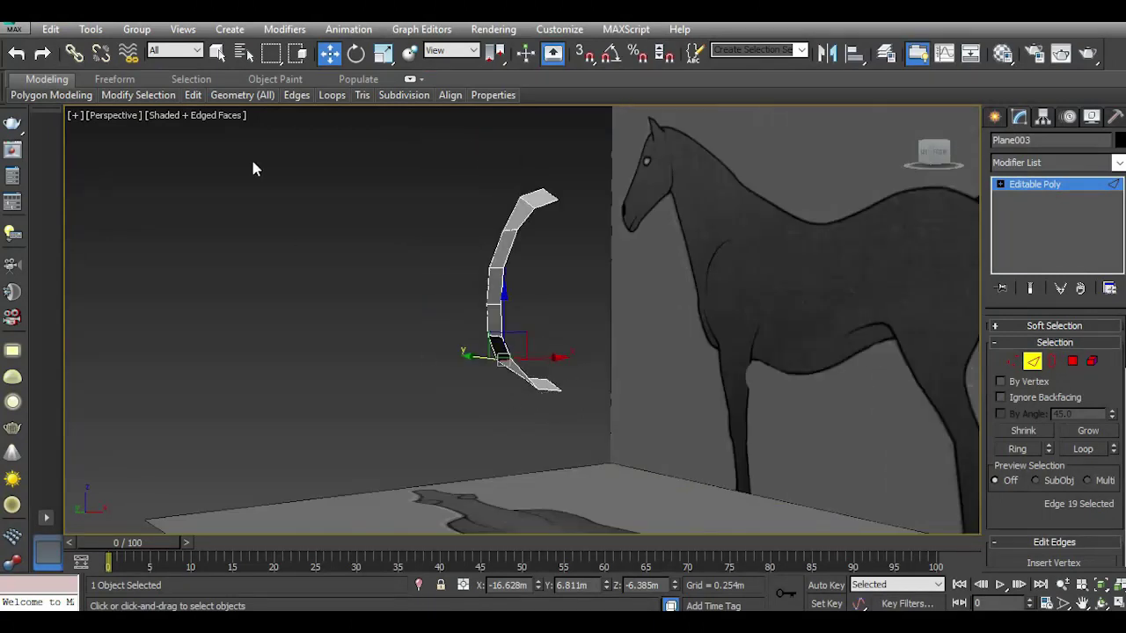
Check the strip with Use NURMS smoothing, then turn it off and work at Edge level in Left view.
{"action": "left_click", "coordinate": [252, 210]}
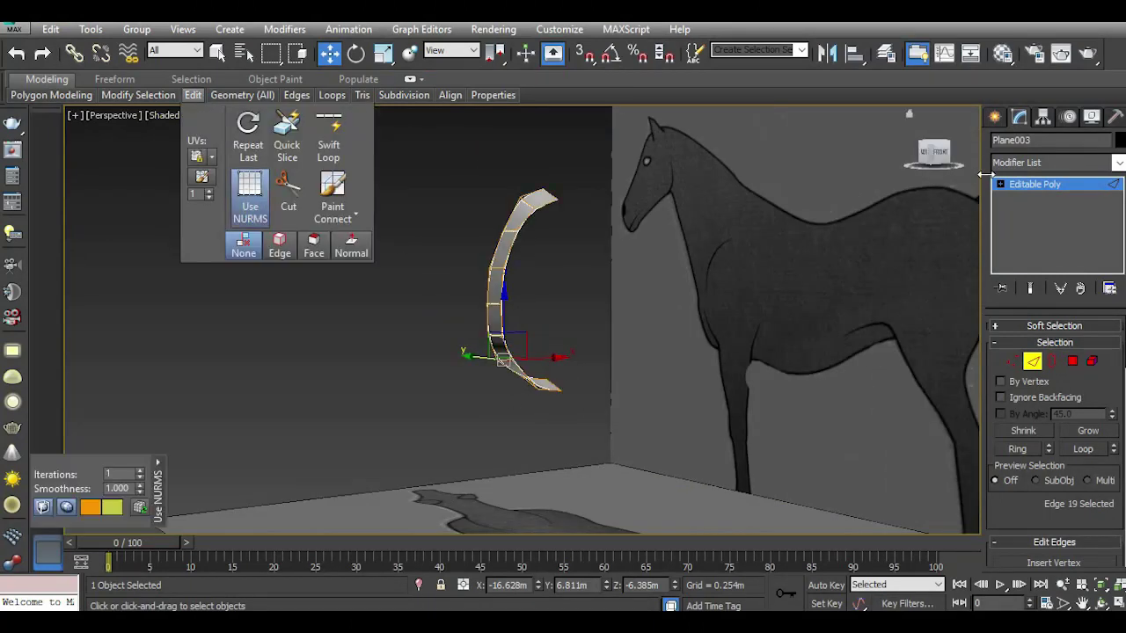
{"action": "mouse_move", "coordinate": [943, 156]}
{"action": "left_mouse_down"}
{"action": "mouse_move", "coordinate": [405, 167]}
{"action": "mouse_move", "coordinate": [943, 158]}
{"action": "left_mouse_up"}
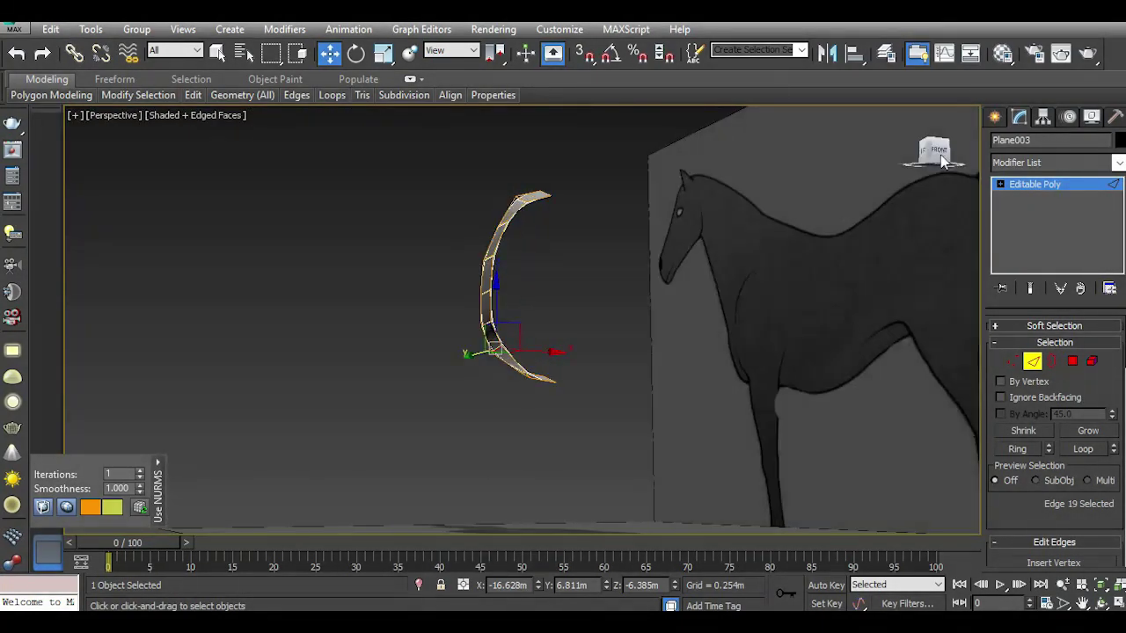
{"action": "key", "text": "1"}
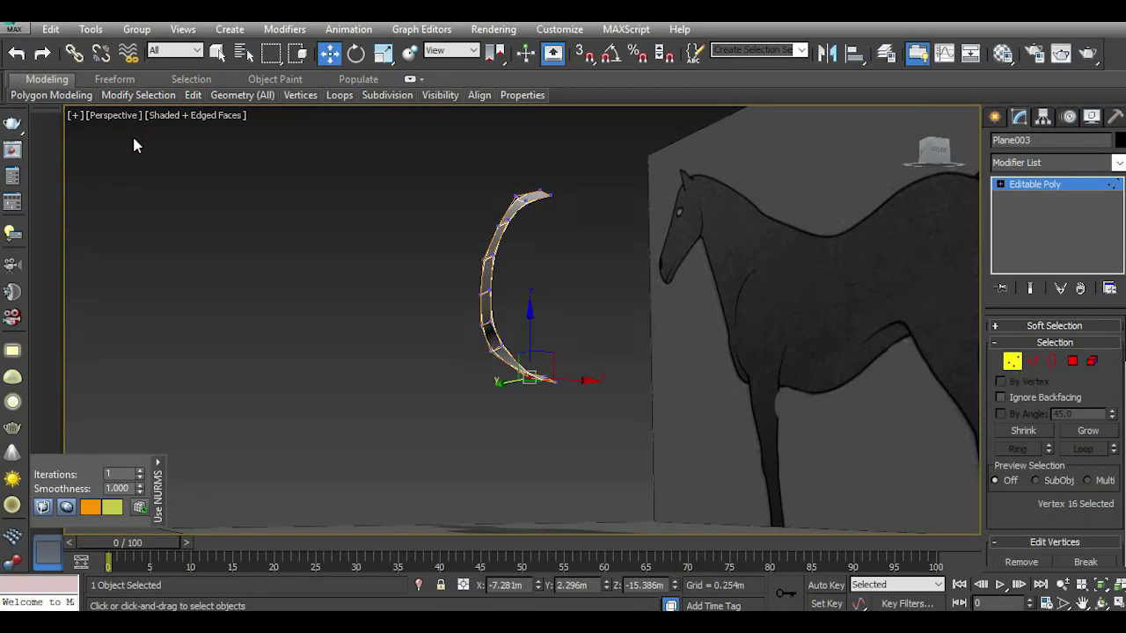
{"action": "key", "text": "l"}
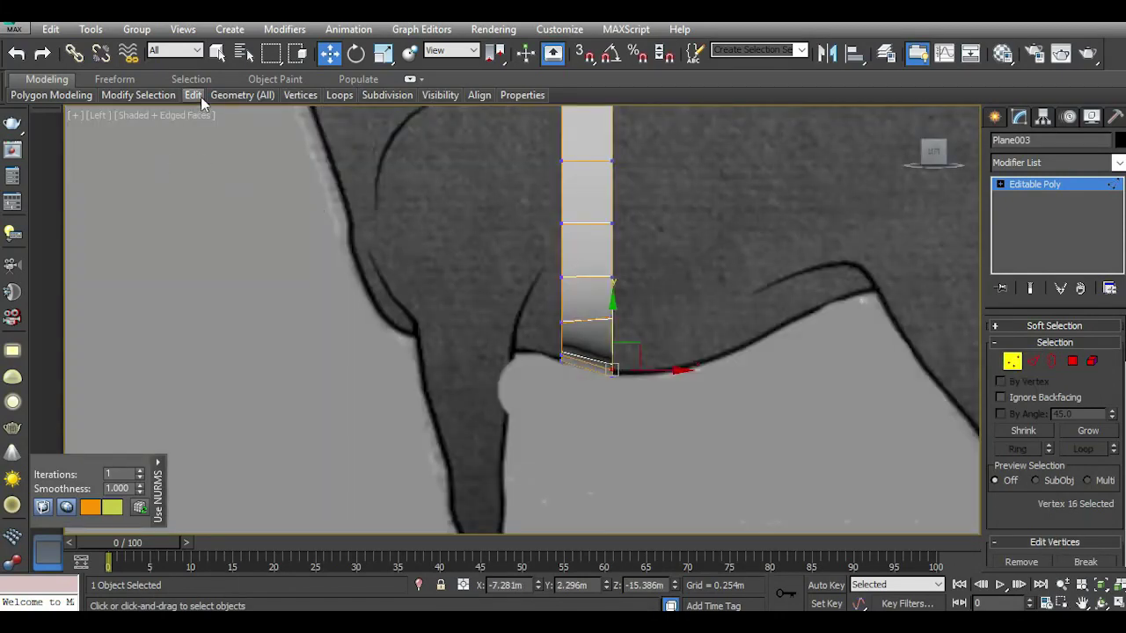
{"action": "left_click", "coordinate": [250, 189]}
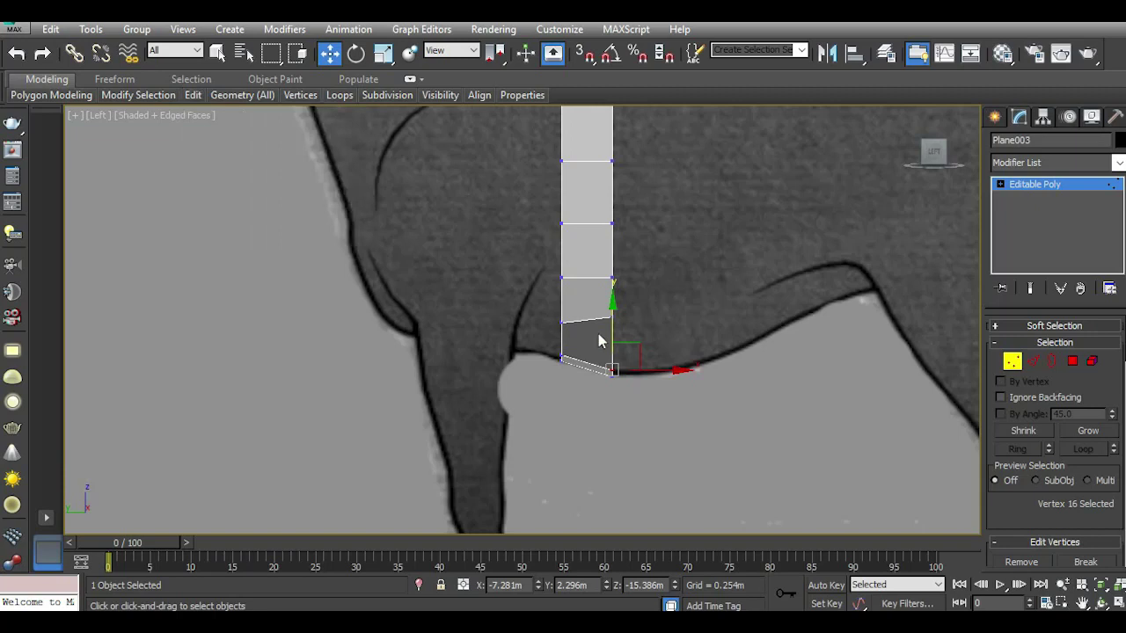
{"action": "scroll", "coordinate": [593, 339], "scroll_direction": "up", "scroll_amount": 2}
{"action": "key", "text": "2"}
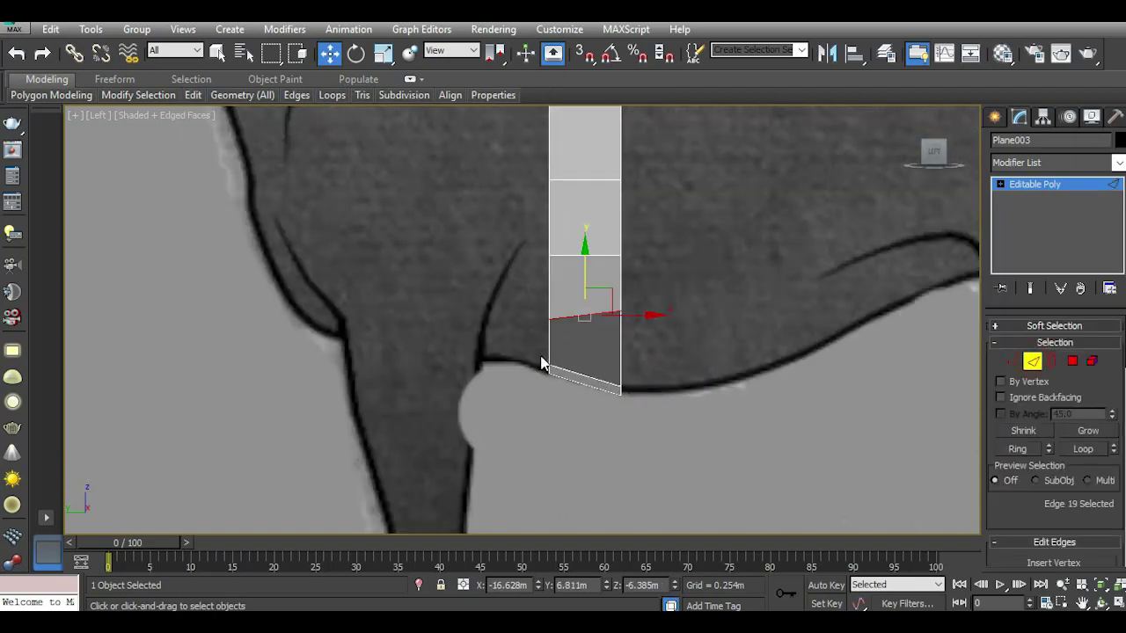
{"action": "scroll", "coordinate": [541, 363], "scroll_direction": "down", "scroll_amount": 2}
{"action": "middle_click_drag", "start_coordinate": [576, 313], "coordinate": [477, 379]}
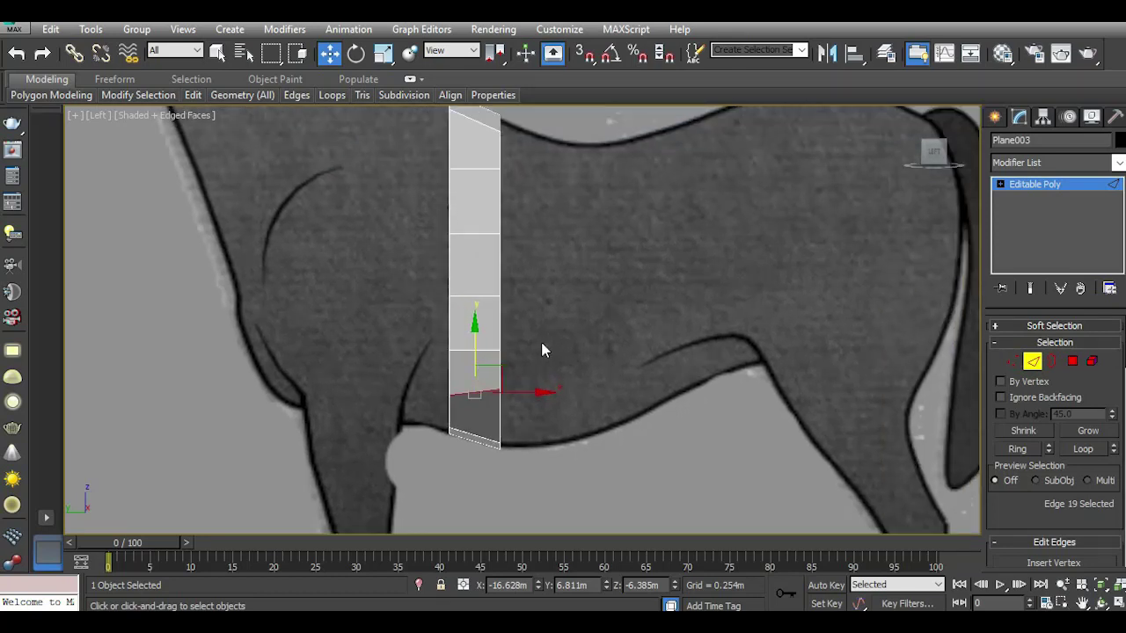
{"action": "scroll", "coordinate": [541, 350], "scroll_direction": "down", "scroll_amount": 2}
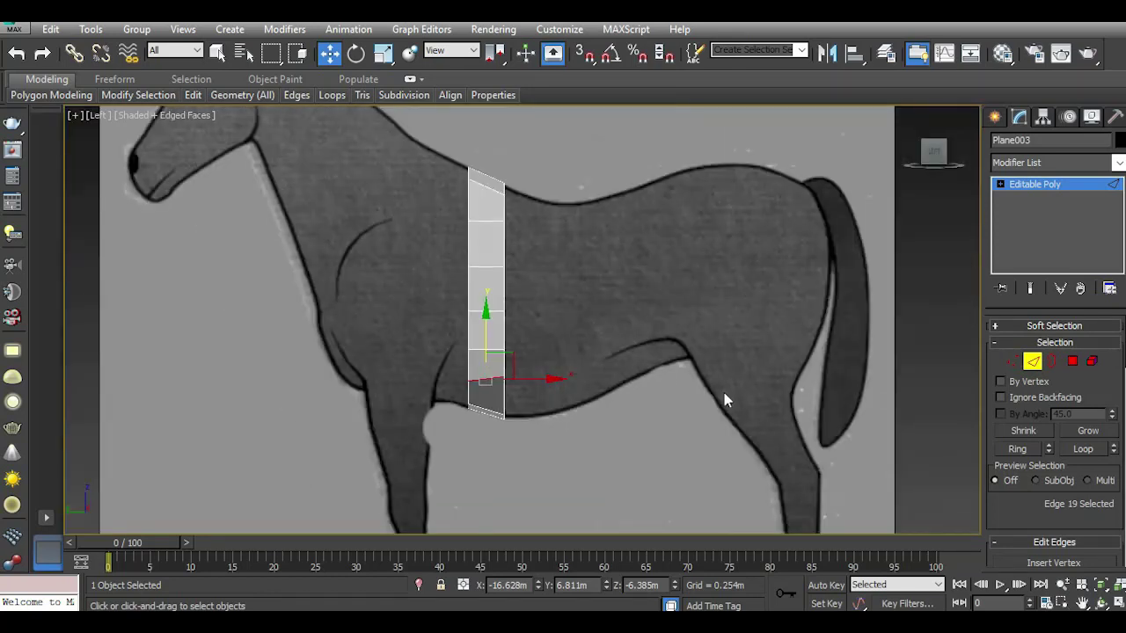
Extrude a new polygon column from the strip's right edge loop and lower its top vertices toward the back.
{"action": "double_click", "coordinate": [504, 340]}
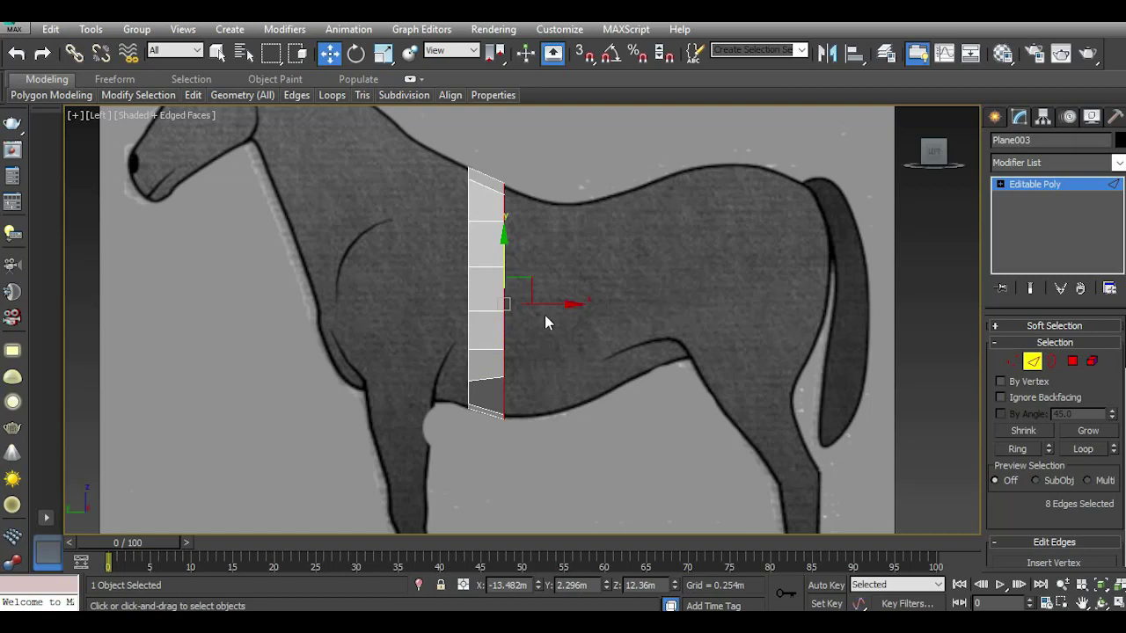
{"action": "mouse_move", "coordinate": [558, 304]}
{"action": "left_mouse_down", "text": "shift"}
{"action": "mouse_move", "coordinate": [621, 307]}
{"action": "mouse_move", "coordinate": [598, 304]}
{"action": "left_mouse_up", "text": "shift"}
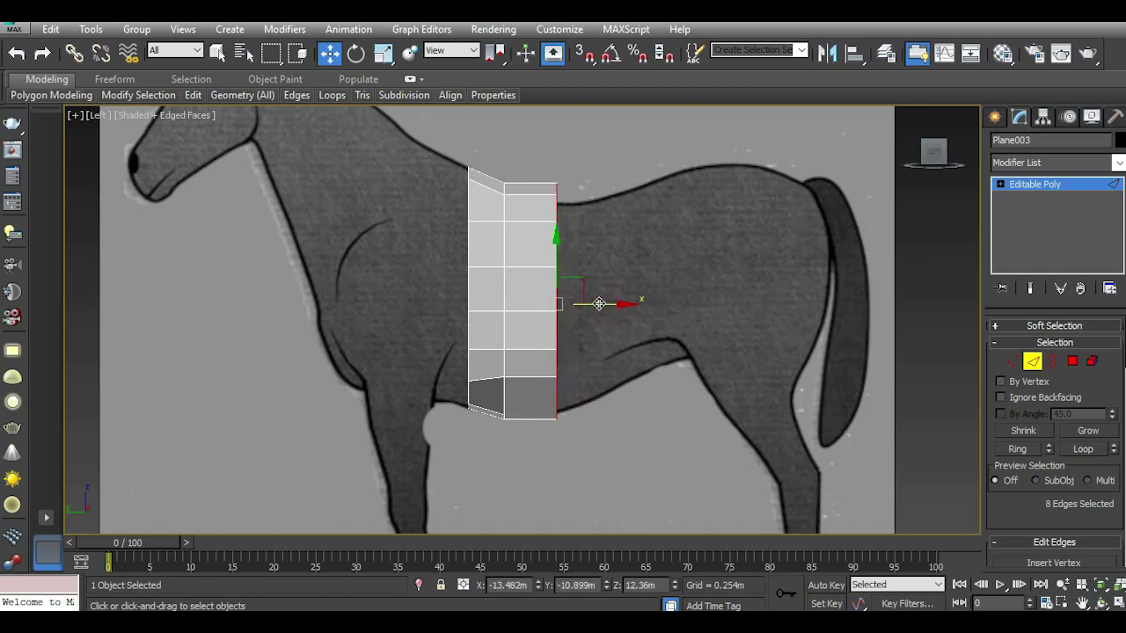
{"action": "middle_click_drag", "start_coordinate": [697, 287], "coordinate": [668, 338]}
{"action": "left_click", "coordinate": [1011, 361]}
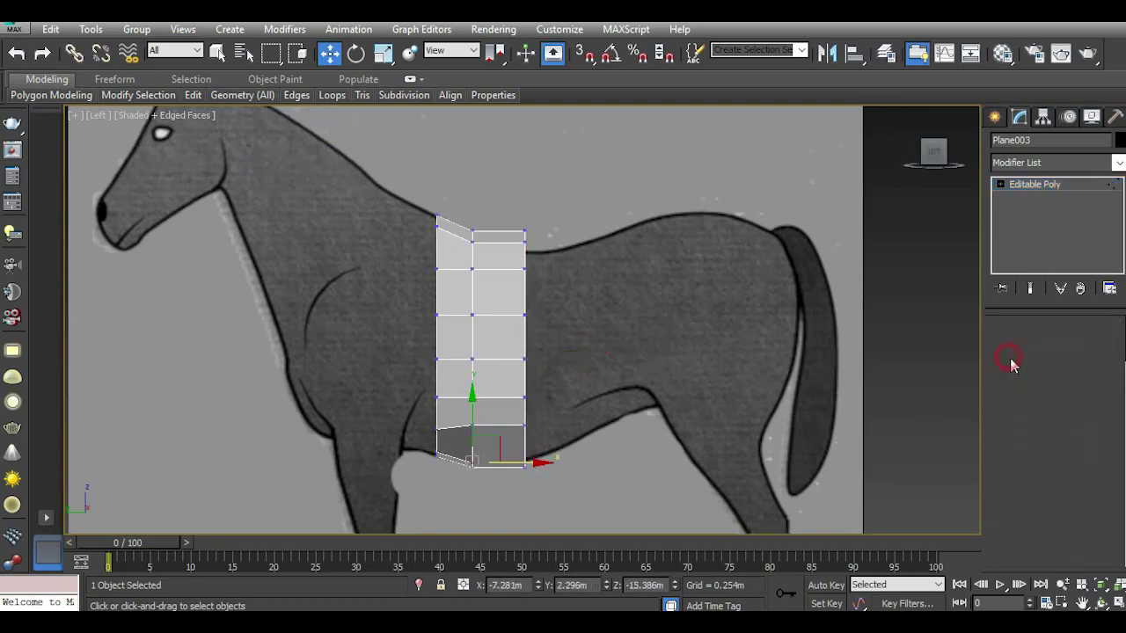
{"action": "scroll", "coordinate": [517, 250], "scroll_direction": "up", "scroll_amount": 2}
{"action": "left_click_drag", "start_coordinate": [502, 202], "coordinate": [596, 302]}
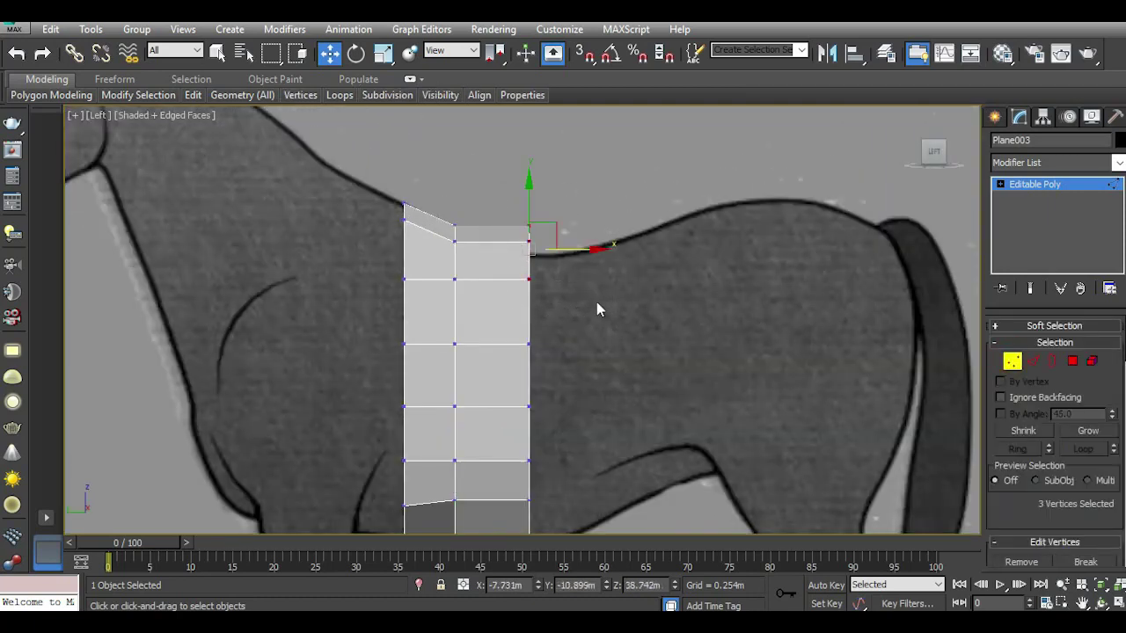
{"action": "left_click_drag", "start_coordinate": [527, 205], "coordinate": [528, 230]}
Lower the vertex below the top and the two top-right vertices to follow the back curve.
{"action": "left_click", "coordinate": [542, 259]}
{"action": "left_click", "coordinate": [17, 53]}
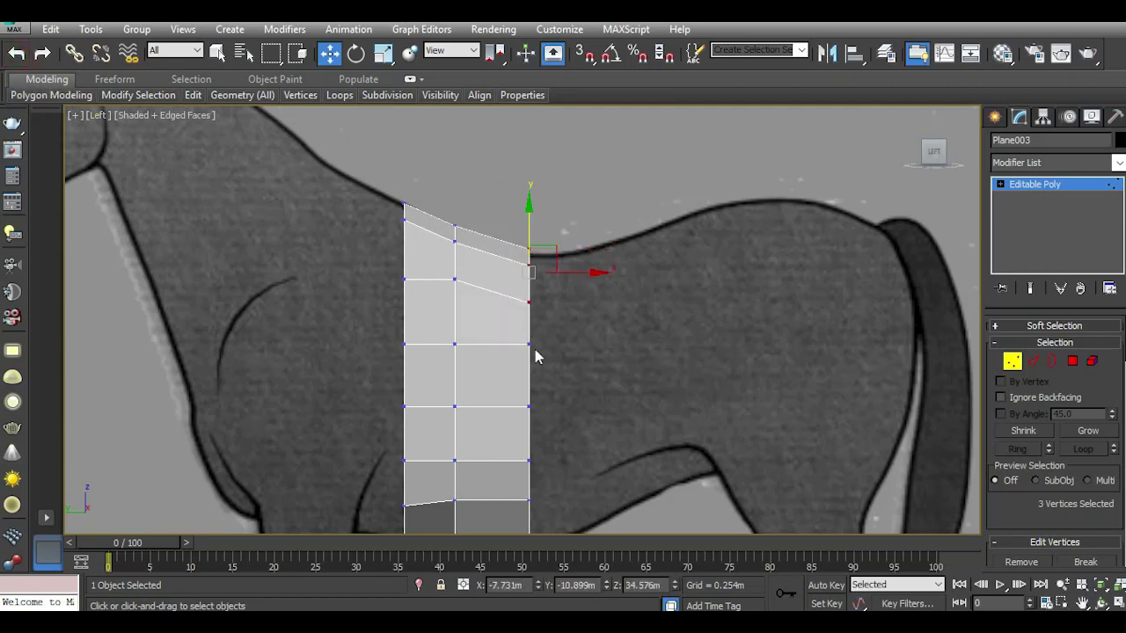
{"action": "scroll", "coordinate": [527, 342], "scroll_direction": "up", "scroll_amount": 3}
{"action": "left_click_drag", "start_coordinate": [485, 330], "coordinate": [611, 391]}
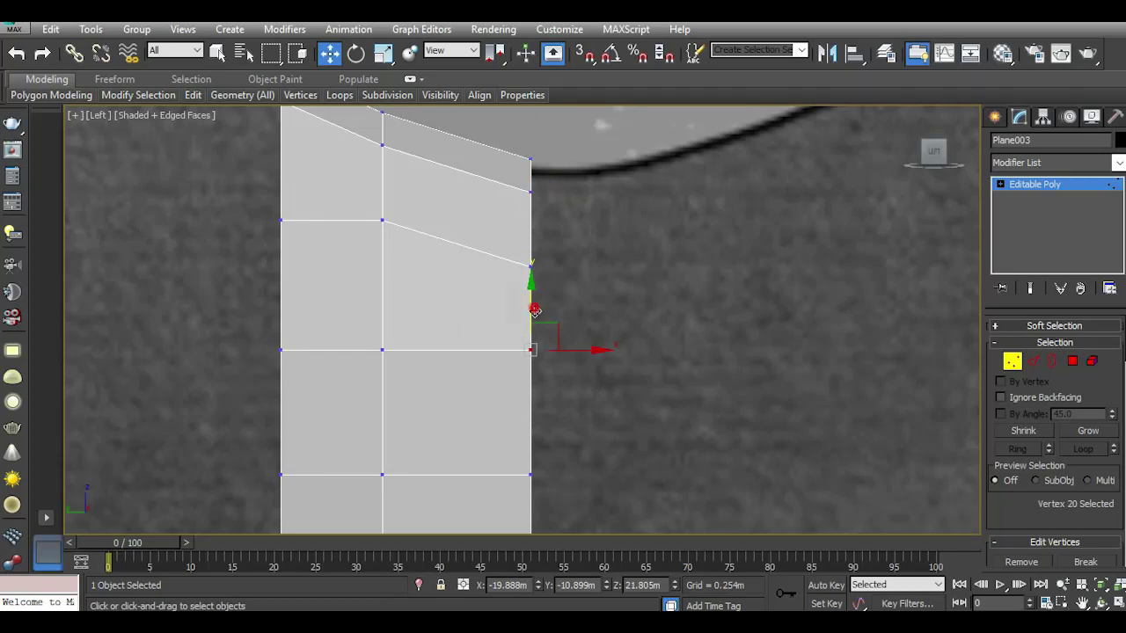
{"action": "left_click_drag", "start_coordinate": [534, 309], "coordinate": [536, 342]}
{"action": "middle_click_drag", "start_coordinate": [546, 329], "coordinate": [523, 411]}
{"action": "left_click_drag", "start_coordinate": [455, 202], "coordinate": [589, 305]}
{"action": "left_click_drag", "start_coordinate": [507, 211], "coordinate": [507, 222]}
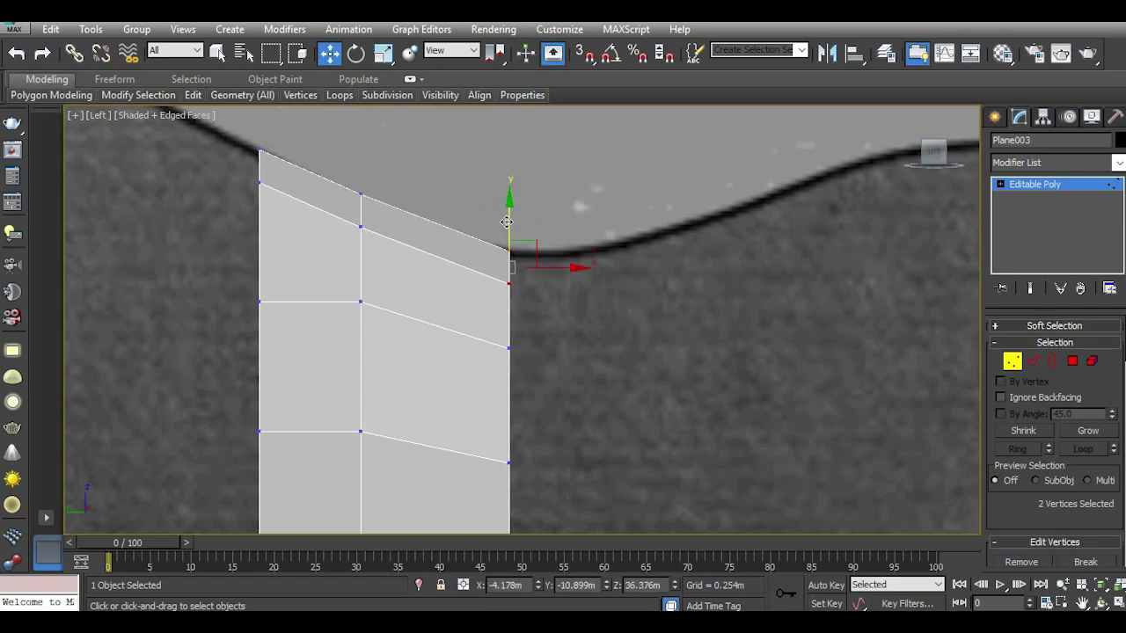
Make the mesh see-through with Alt+X and slide the new edge column slightly forward.
{"action": "key", "text": "alt+x"}
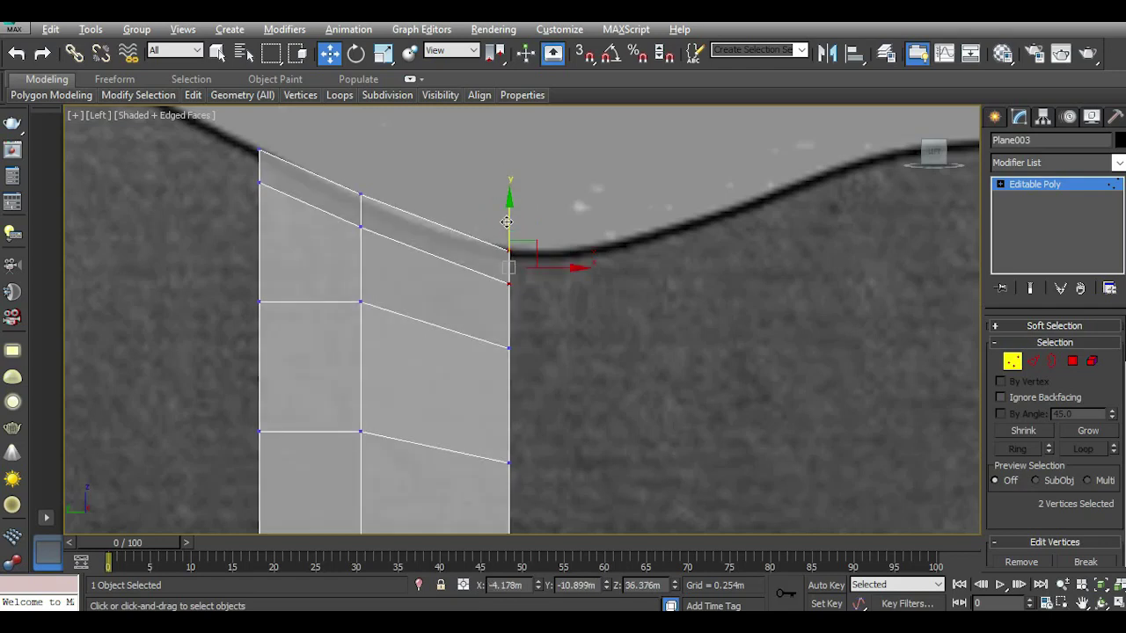
{"action": "scroll", "coordinate": [506, 221], "scroll_direction": "down", "scroll_amount": 2}
{"action": "scroll", "coordinate": [556, 264], "scroll_direction": "down", "scroll_amount": 1}
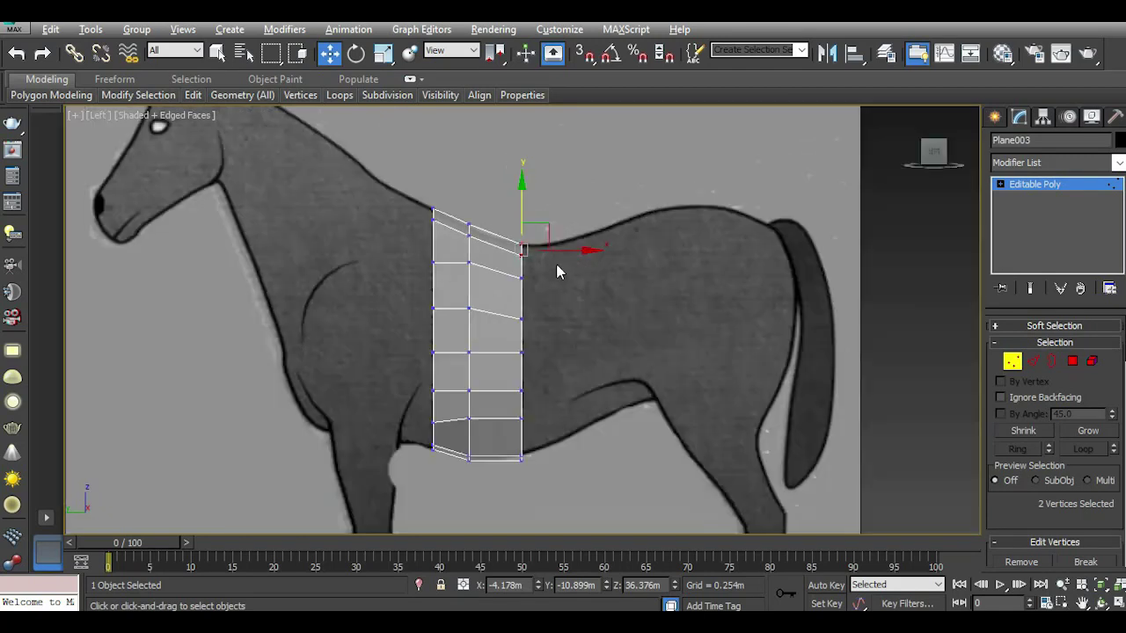
{"action": "left_click", "coordinate": [1038, 361]}
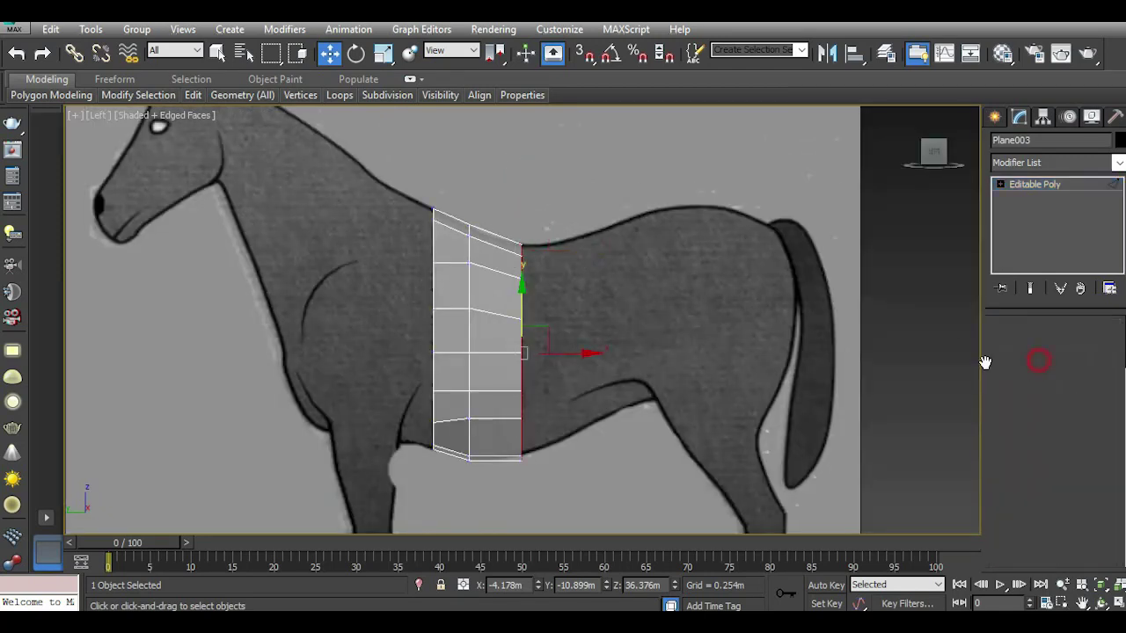
{"action": "left_click_drag", "start_coordinate": [564, 354], "coordinate": [555, 351]}
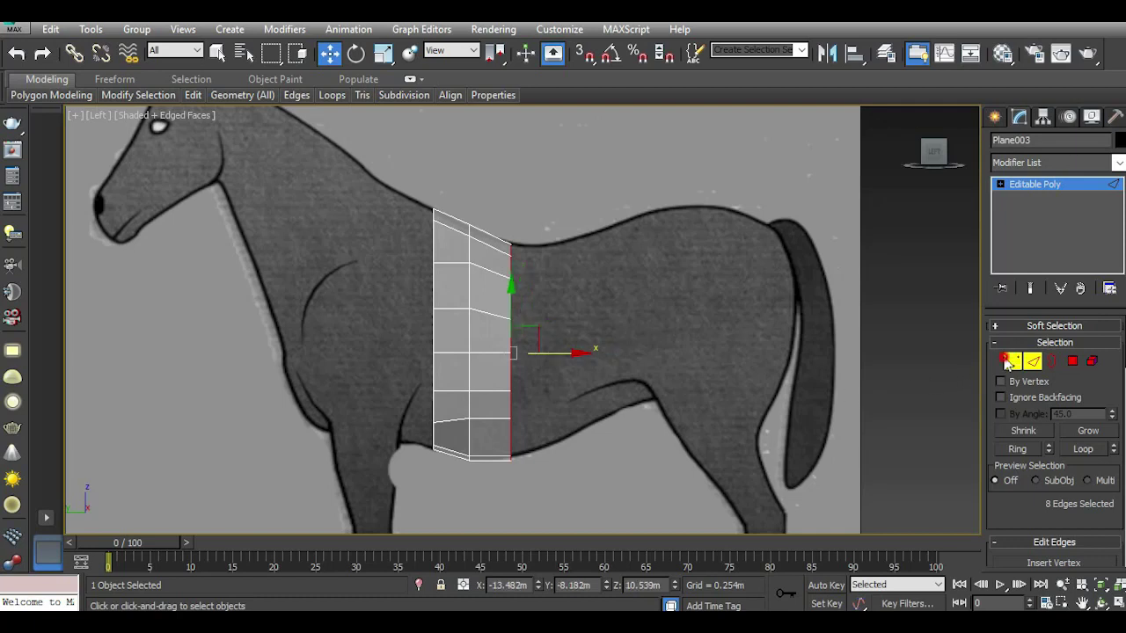
{"action": "left_click", "coordinate": [1012, 360]}
{"action": "scroll", "coordinate": [523, 290], "scroll_direction": "up", "scroll_amount": 2}
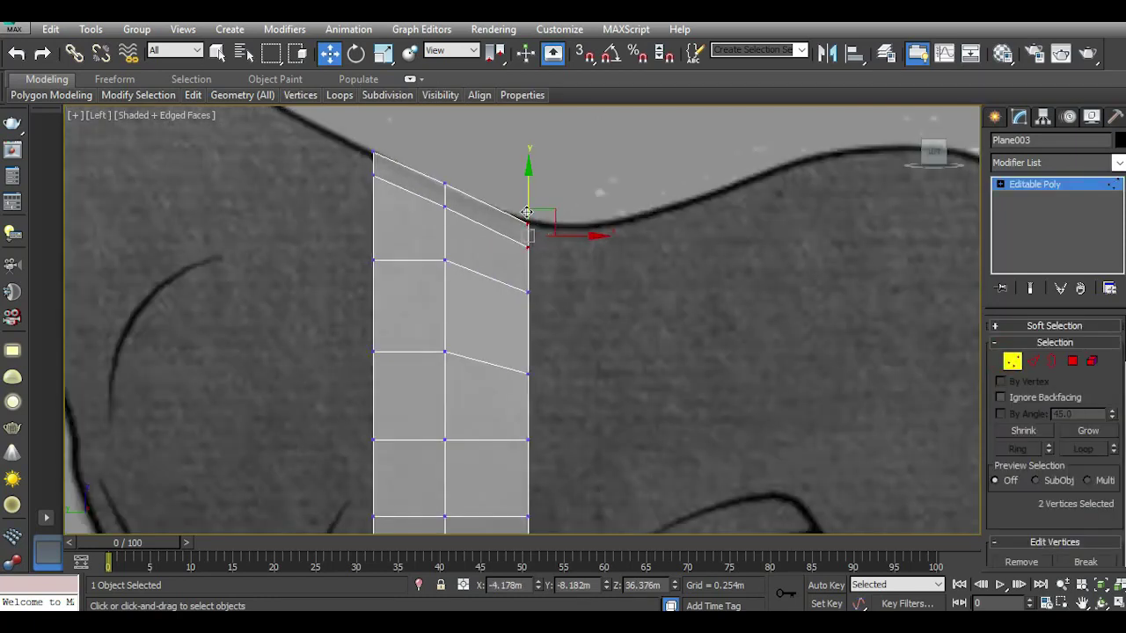
{"action": "left_click_drag", "start_coordinate": [529, 204], "coordinate": [529, 199]}
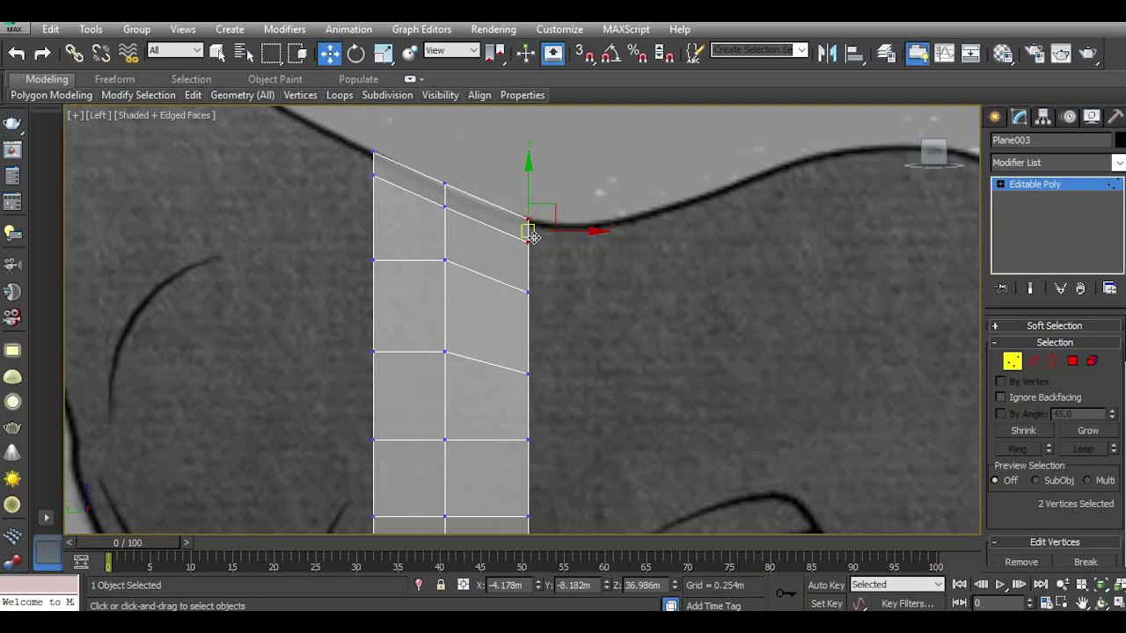
Settle the top vertices onto the back line and raise the bottom-right vertex to the belly line.
{"action": "left_click_drag", "start_coordinate": [423, 162], "coordinate": [507, 227]}
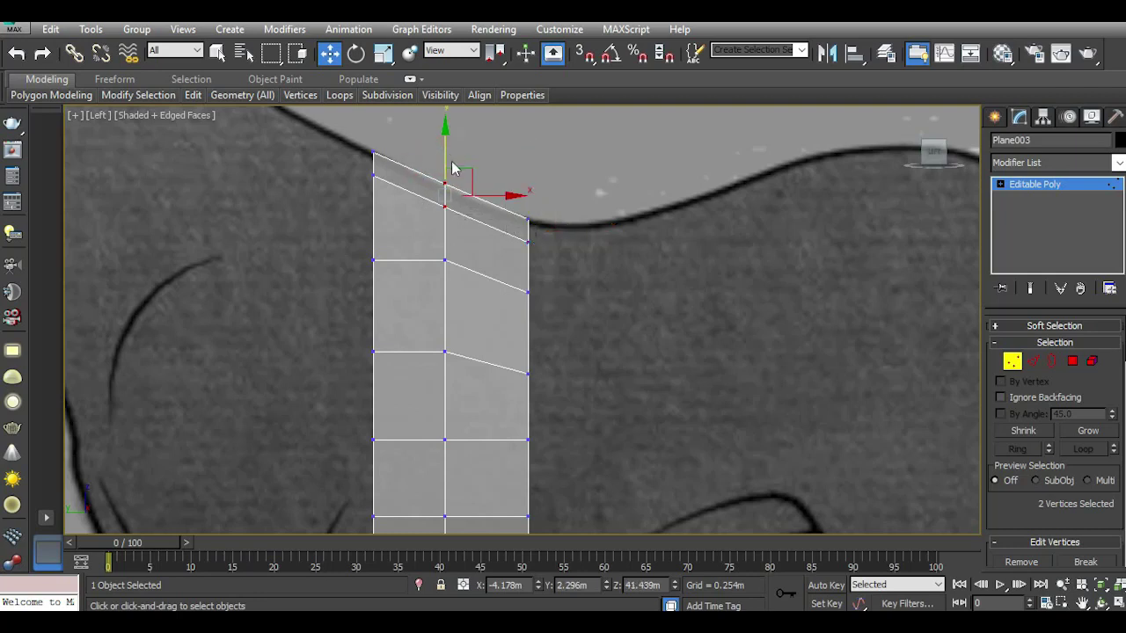
{"action": "left_click_drag", "start_coordinate": [445, 153], "coordinate": [459, 167]}
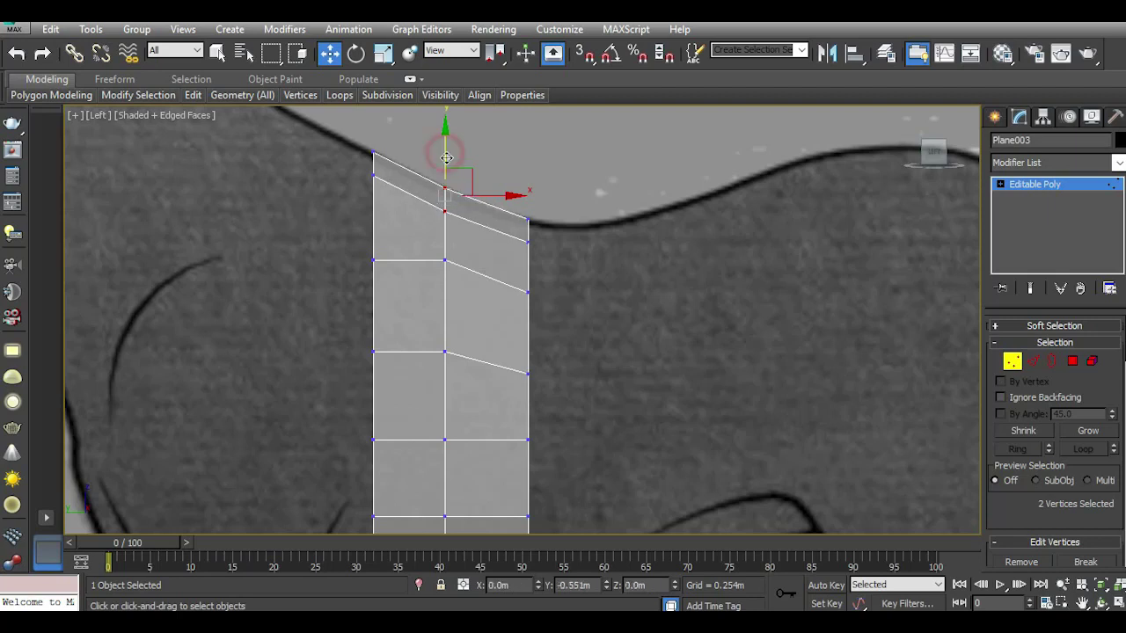
{"action": "scroll", "coordinate": [460, 167], "scroll_direction": "down", "scroll_amount": 3}
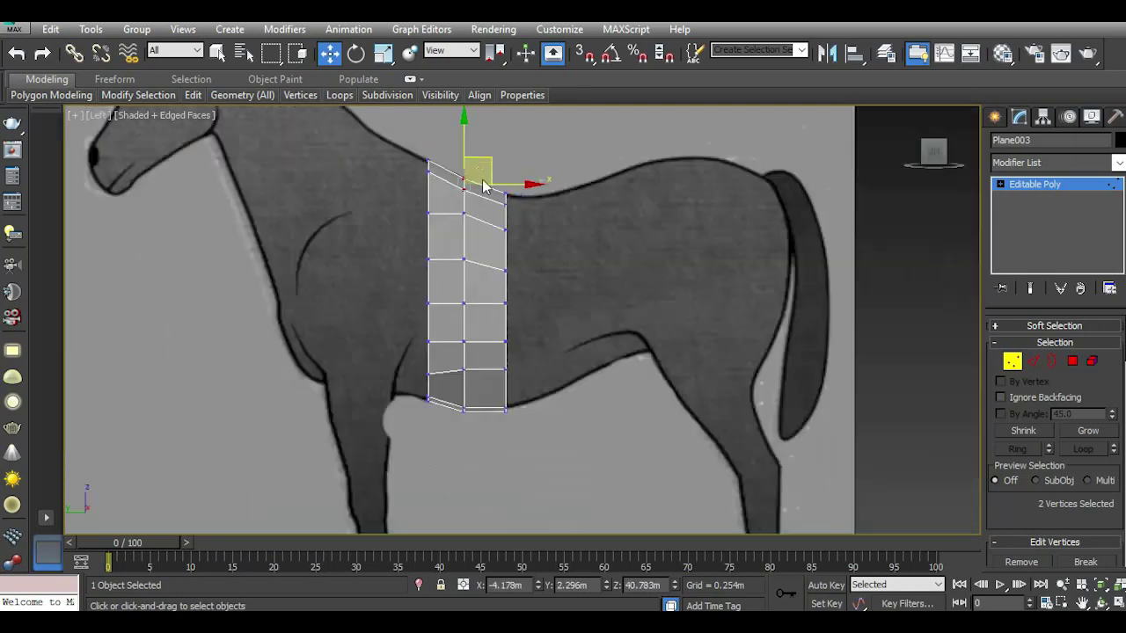
{"action": "scroll", "coordinate": [515, 424], "scroll_direction": "up", "scroll_amount": 3}
{"action": "left_click_drag", "start_coordinate": [578, 454], "coordinate": [572, 447]}
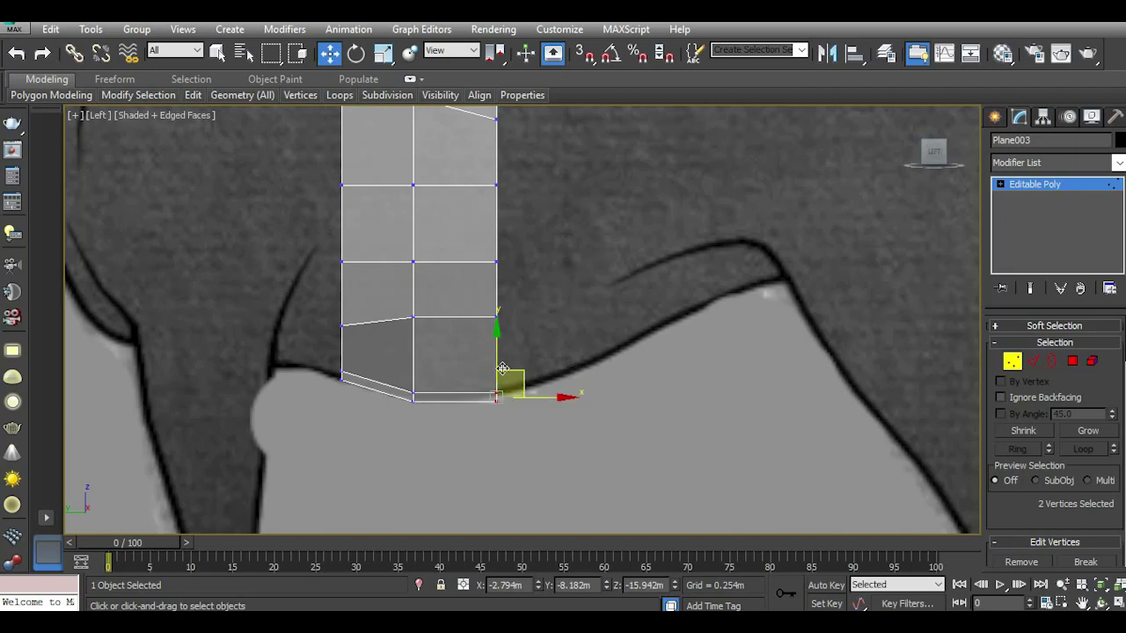
{"action": "left_click_drag", "start_coordinate": [496, 353], "coordinate": [498, 349]}
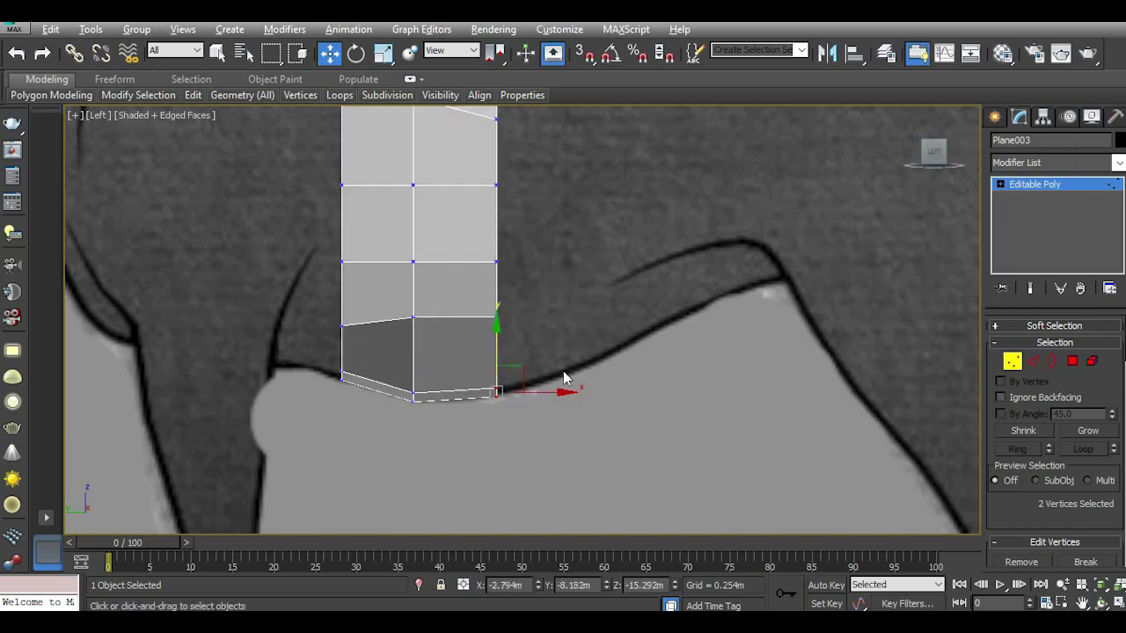
{"action": "scroll", "coordinate": [416, 348], "scroll_direction": "up", "scroll_amount": 3}
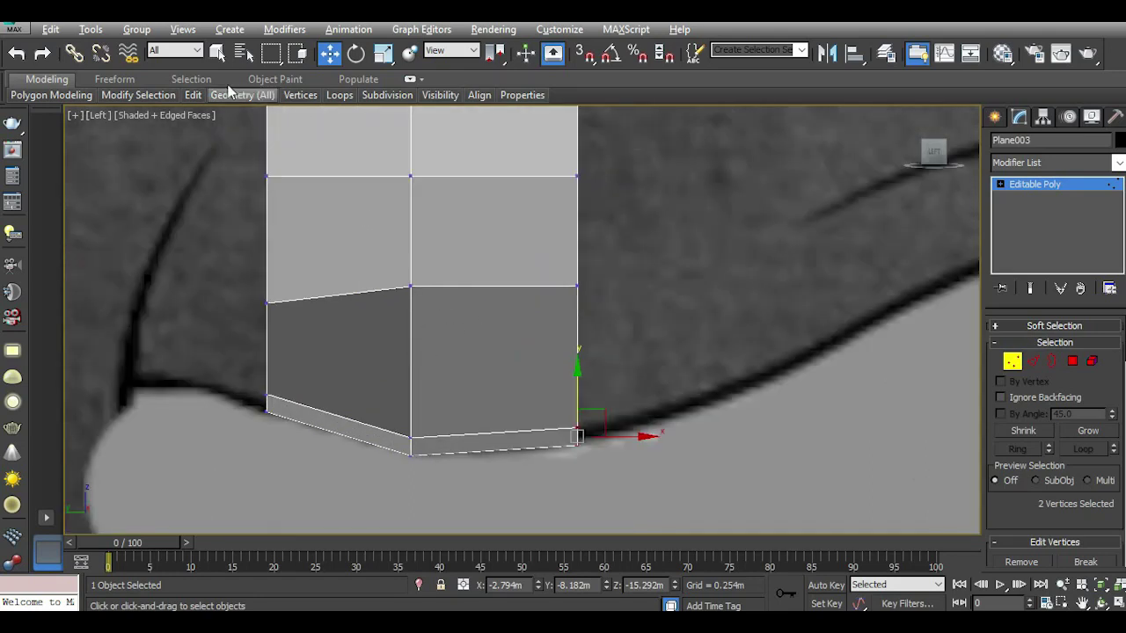
In the Top view, move the bottom-left vertices out to the body outline.
{"action": "left_click", "coordinate": [251, 203]}
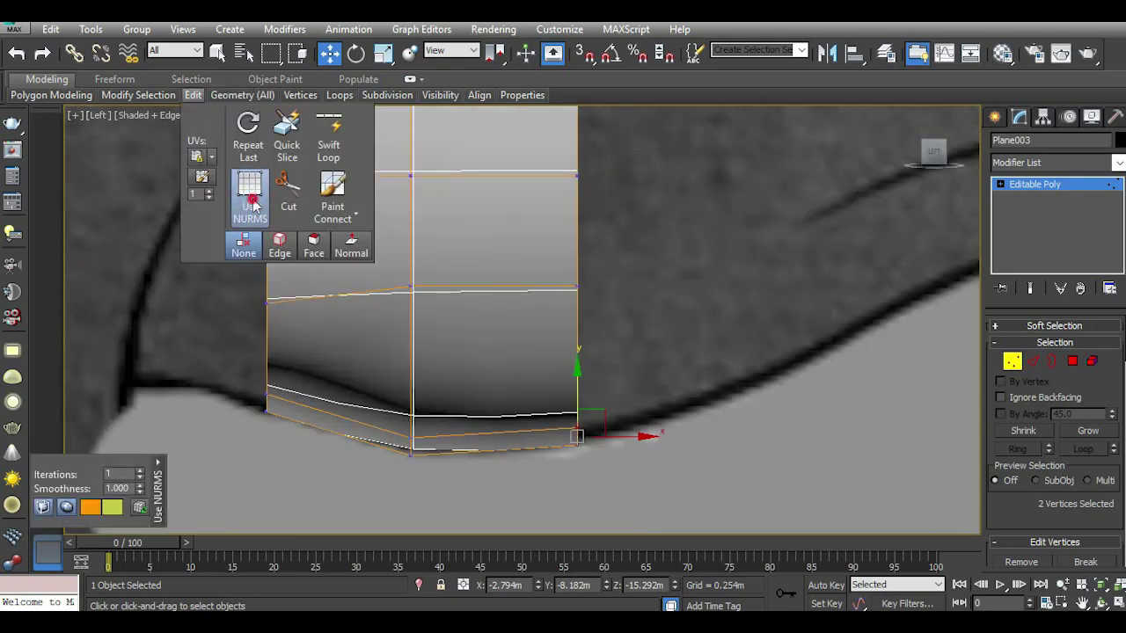
{"action": "left_click", "coordinate": [252, 202]}
{"action": "left_click", "coordinate": [267, 301]}
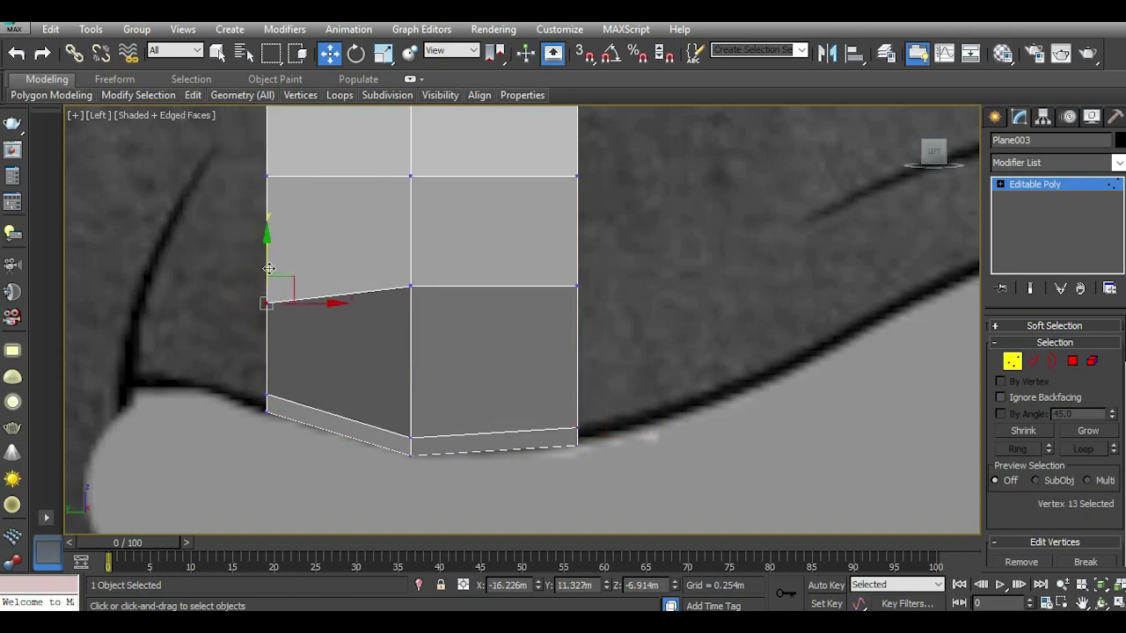
{"action": "key", "text": "t"}
{"action": "scroll", "coordinate": [409, 330], "scroll_direction": "down", "scroll_amount": 3}
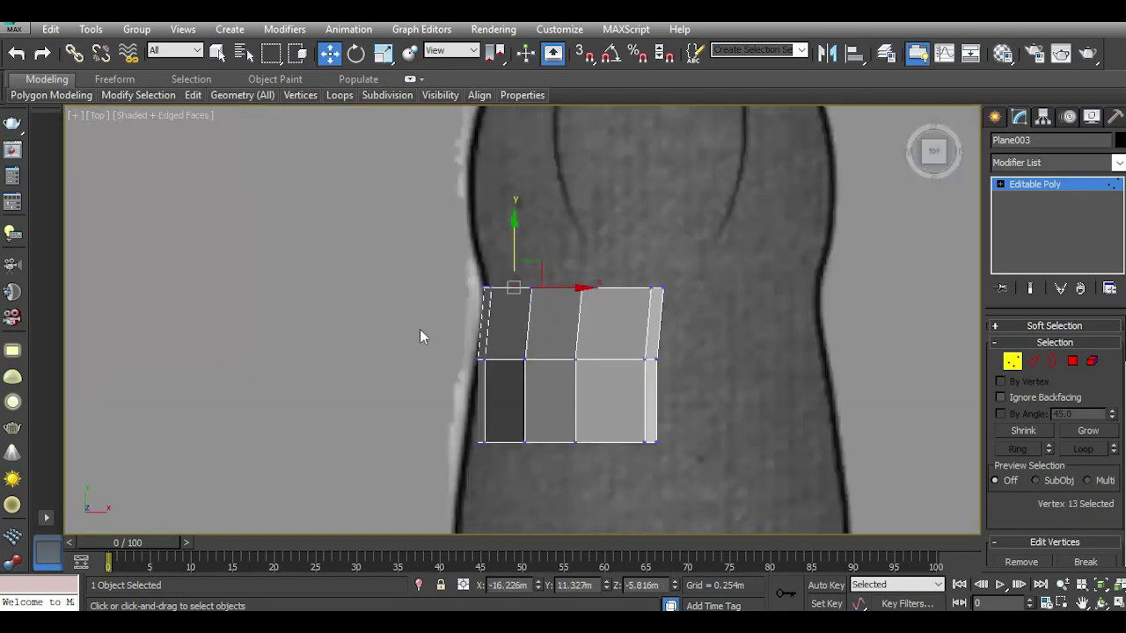
{"action": "scroll", "coordinate": [419, 339], "scroll_direction": "up", "scroll_amount": 2}
{"action": "left_click_drag", "start_coordinate": [420, 345], "coordinate": [576, 434]}
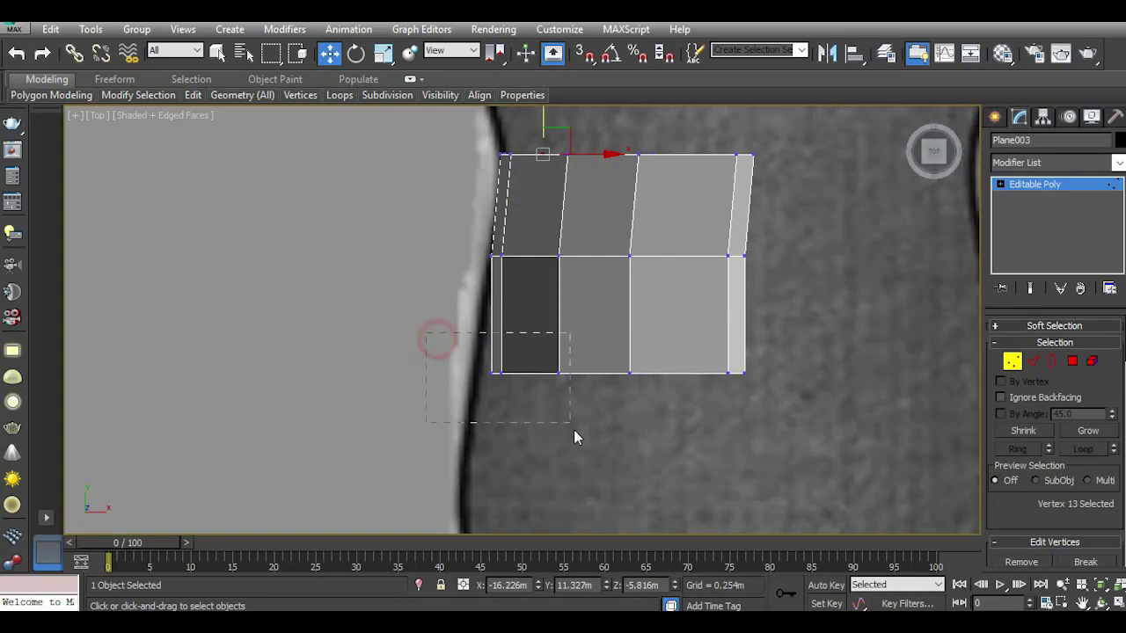
{"action": "left_click_drag", "start_coordinate": [573, 374], "coordinate": [540, 374]}
Nudge the two bottom middle vertices left to match the top outline.
{"action": "mouse_move", "coordinate": [632, 369]}
{"action": "left_mouse_down"}
{"action": "mouse_move", "coordinate": [640, 382]}
{"action": "mouse_move", "coordinate": [664, 376]}
{"action": "left_mouse_up"}
{"action": "mouse_move", "coordinate": [714, 377]}
{"action": "middle_mouse_down"}
{"action": "mouse_move", "coordinate": [723, 414]}
{"action": "mouse_move", "coordinate": [664, 446]}
{"action": "middle_mouse_up"}
{"action": "mouse_move", "coordinate": [934, 153]}
{"action": "left_mouse_down"}
{"action": "mouse_move", "coordinate": [910, 176]}
{"action": "mouse_move", "coordinate": [934, 161]}
{"action": "left_mouse_up"}
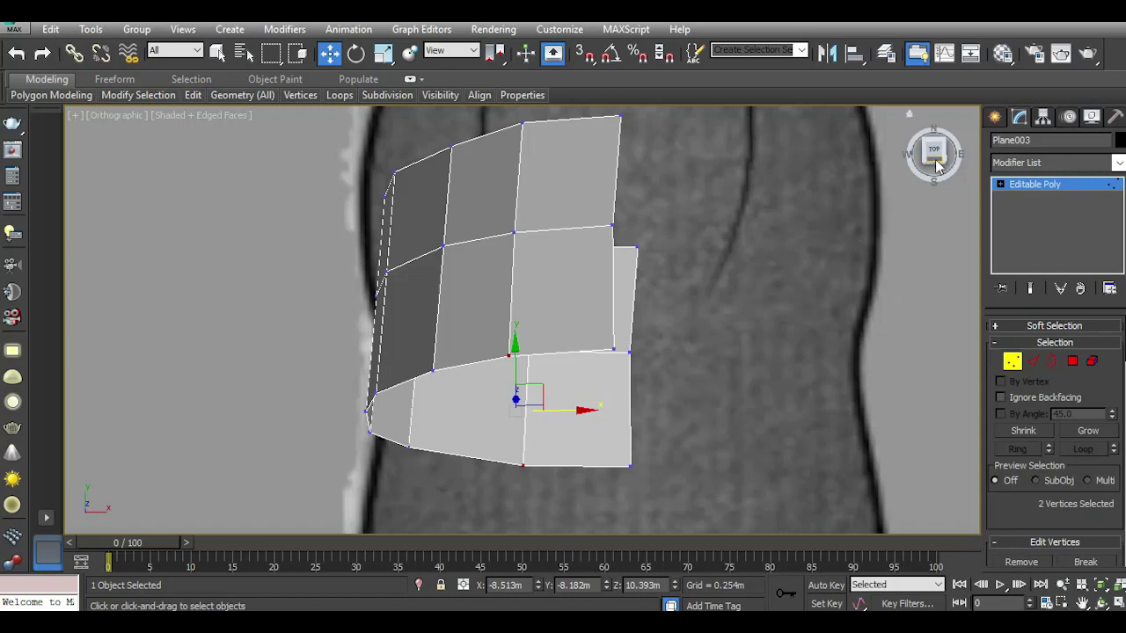
{"action": "left_click", "coordinate": [936, 162]}
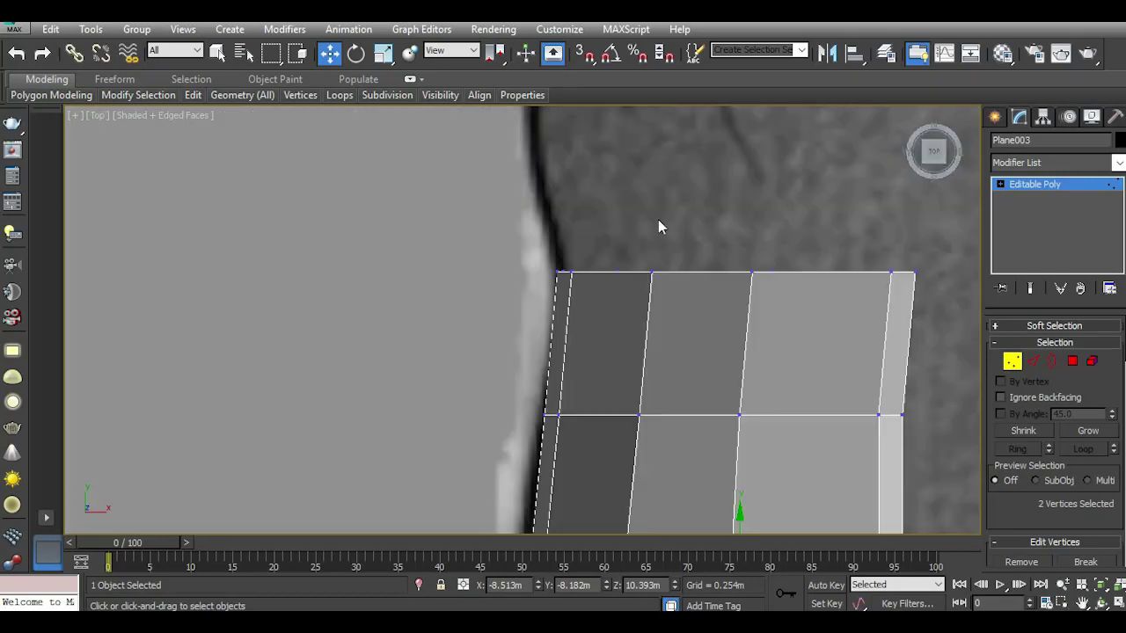
{"action": "scroll", "coordinate": [658, 219], "scroll_direction": "down", "scroll_amount": 3}
{"action": "scroll", "coordinate": [625, 364], "scroll_direction": "up", "scroll_amount": 2}
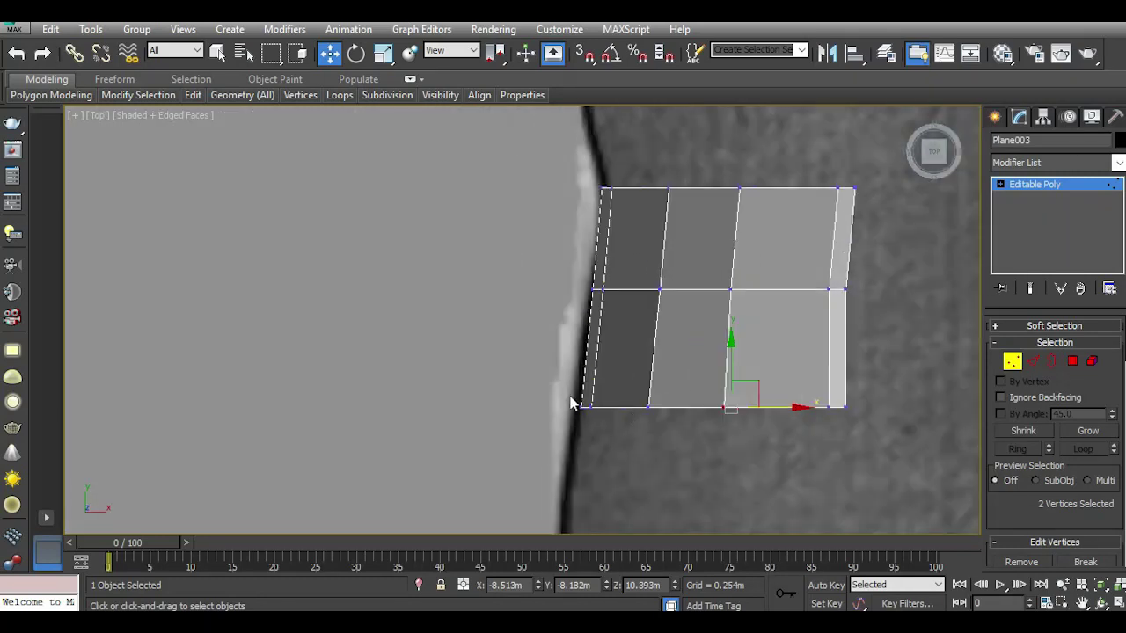
Shift the left-edge vertices of the bottom and middle rows left onto the body outline.
{"action": "left_click_drag", "start_coordinate": [726, 459], "coordinate": [778, 488]}
{"action": "mouse_move", "coordinate": [692, 490]}
{"action": "left_mouse_down"}
{"action": "mouse_move", "coordinate": [678, 426]}
{"action": "mouse_move", "coordinate": [648, 408]}
{"action": "left_mouse_up"}
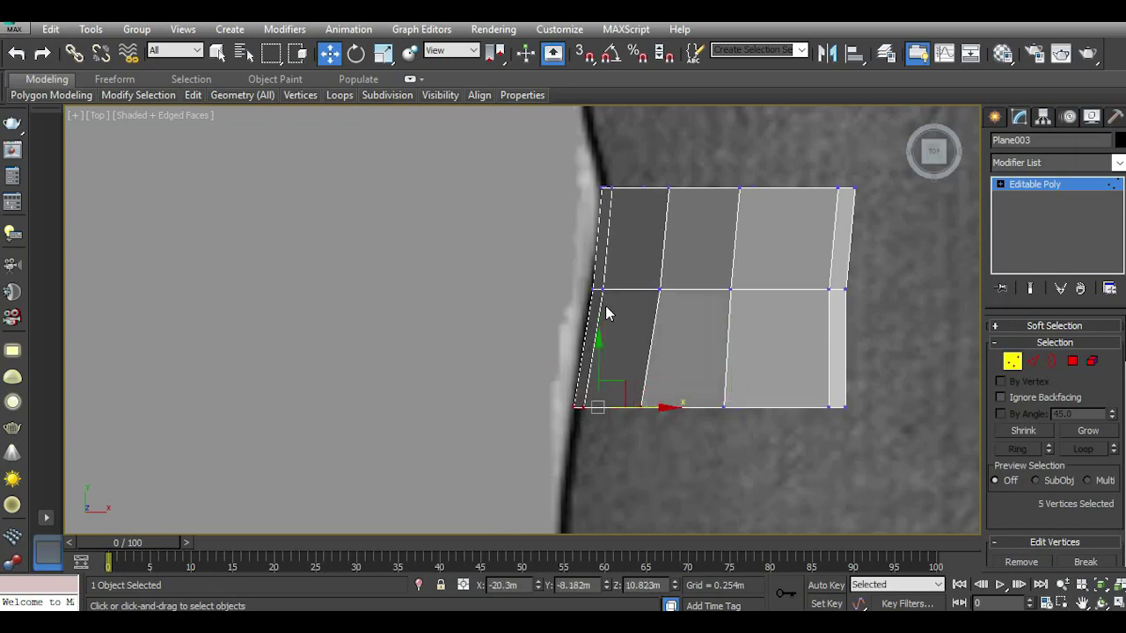
{"action": "scroll", "coordinate": [589, 282], "scroll_direction": "up", "scroll_amount": 2}
{"action": "left_click_drag", "start_coordinate": [726, 342], "coordinate": [718, 330]}
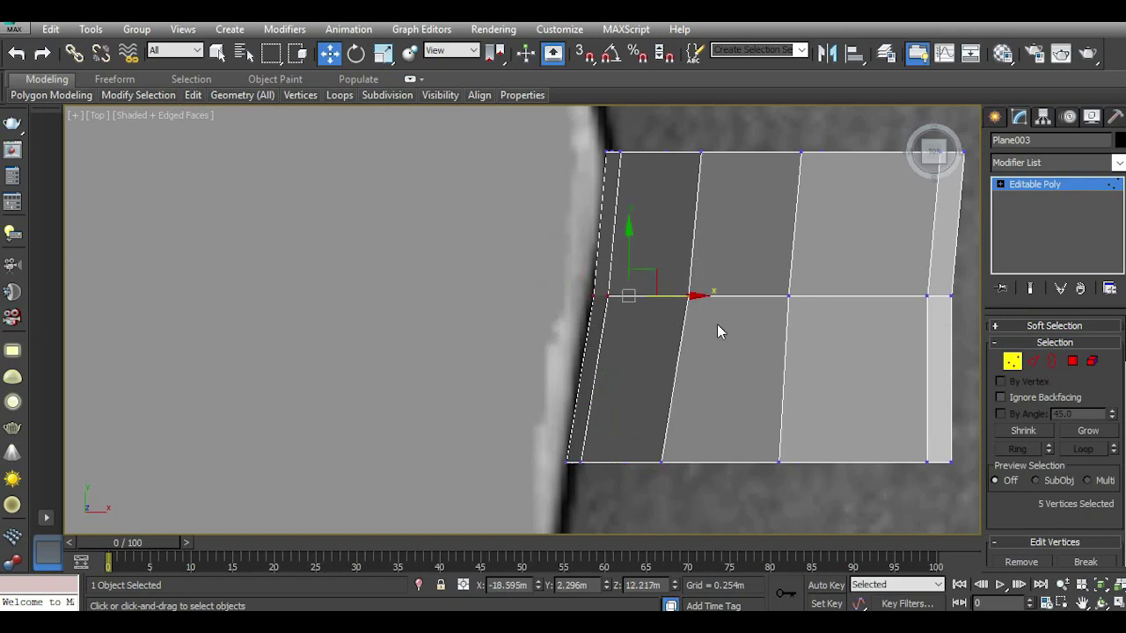
{"action": "left_click_drag", "start_coordinate": [681, 297], "coordinate": [678, 300]}
{"action": "key", "text": "l"}
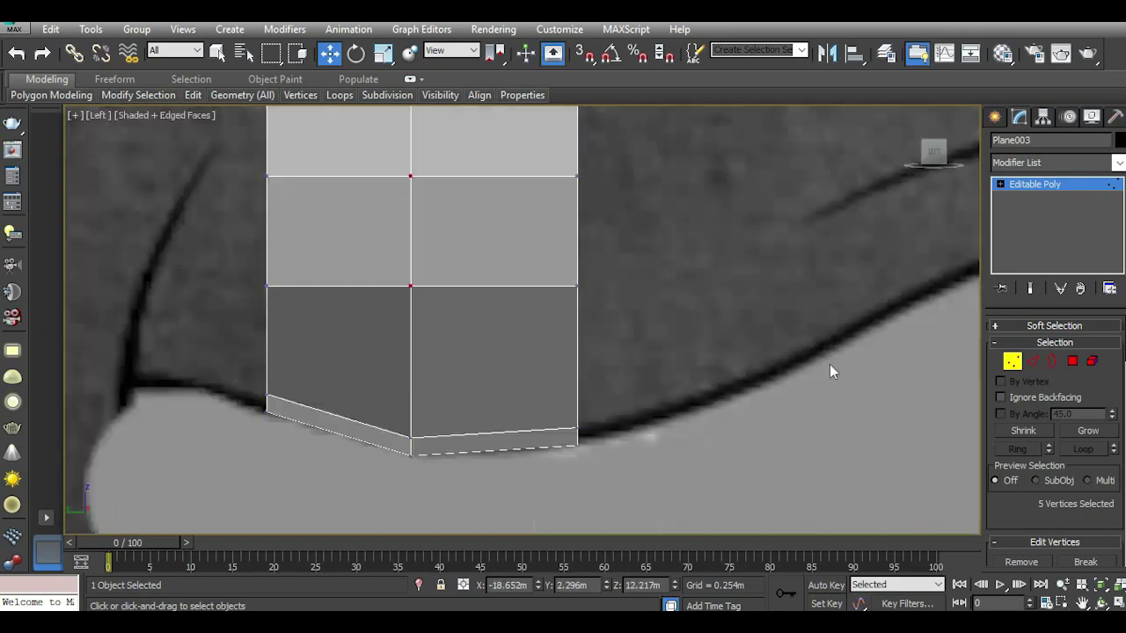
{"action": "left_click", "coordinate": [1032, 360]}
{"action": "scroll", "coordinate": [610, 267], "scroll_direction": "down", "scroll_amount": 2}
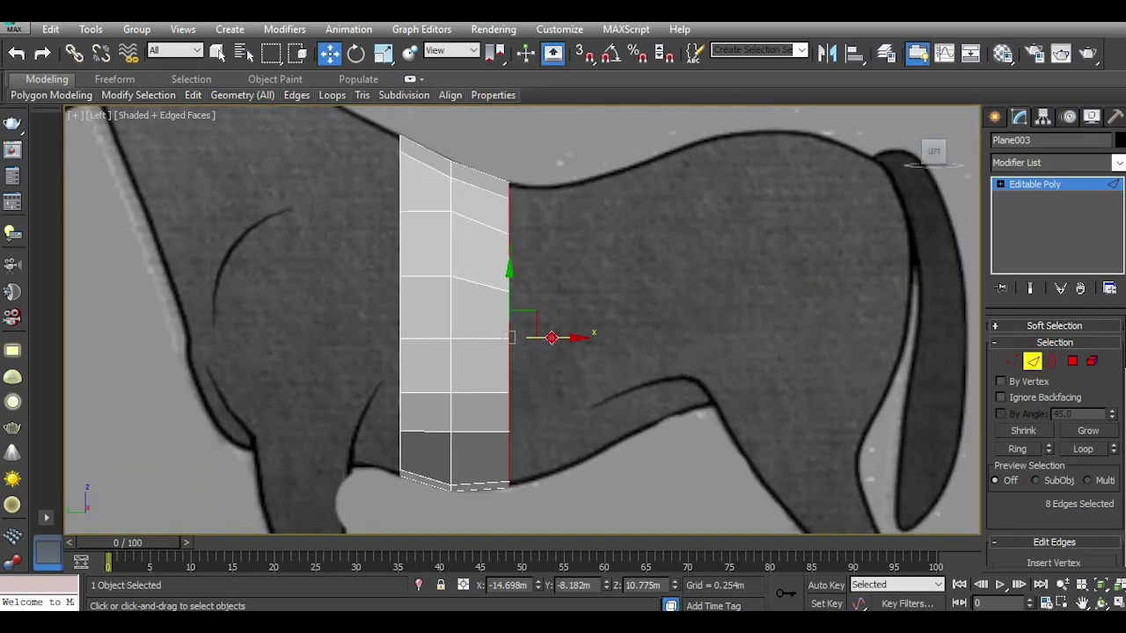
Extrude a new polygon strip toward the hindquarters and raise its bottom-right vertices to the belly line.
{"action": "left_click_drag", "start_coordinate": [550, 337], "coordinate": [581, 338], "text": "shift"}
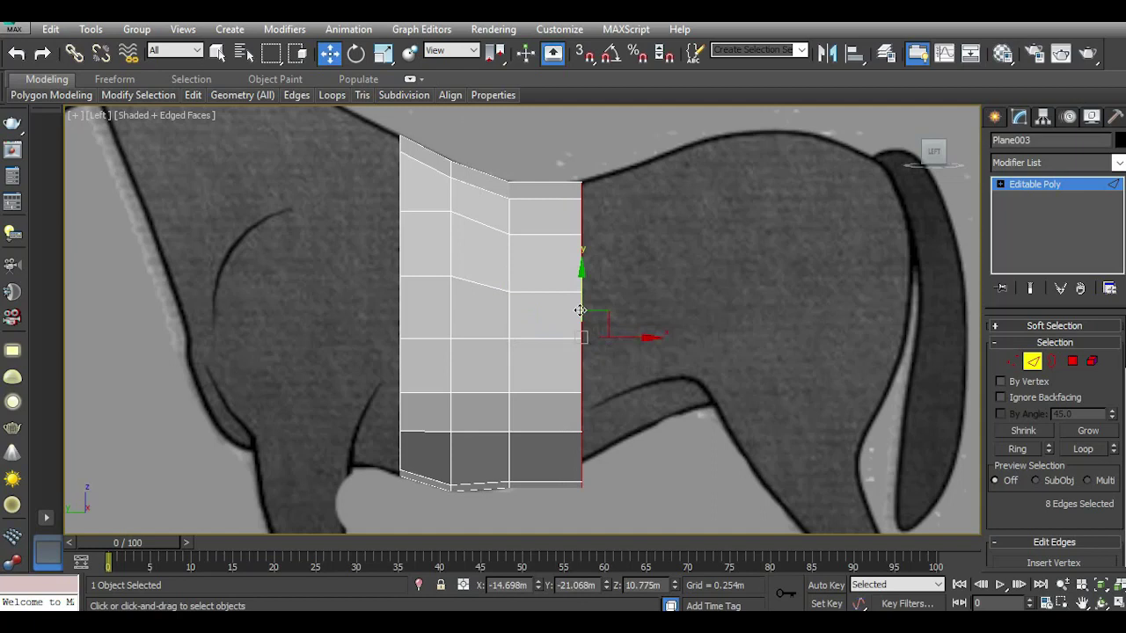
{"action": "left_click_drag", "start_coordinate": [622, 338], "coordinate": [619, 338]}
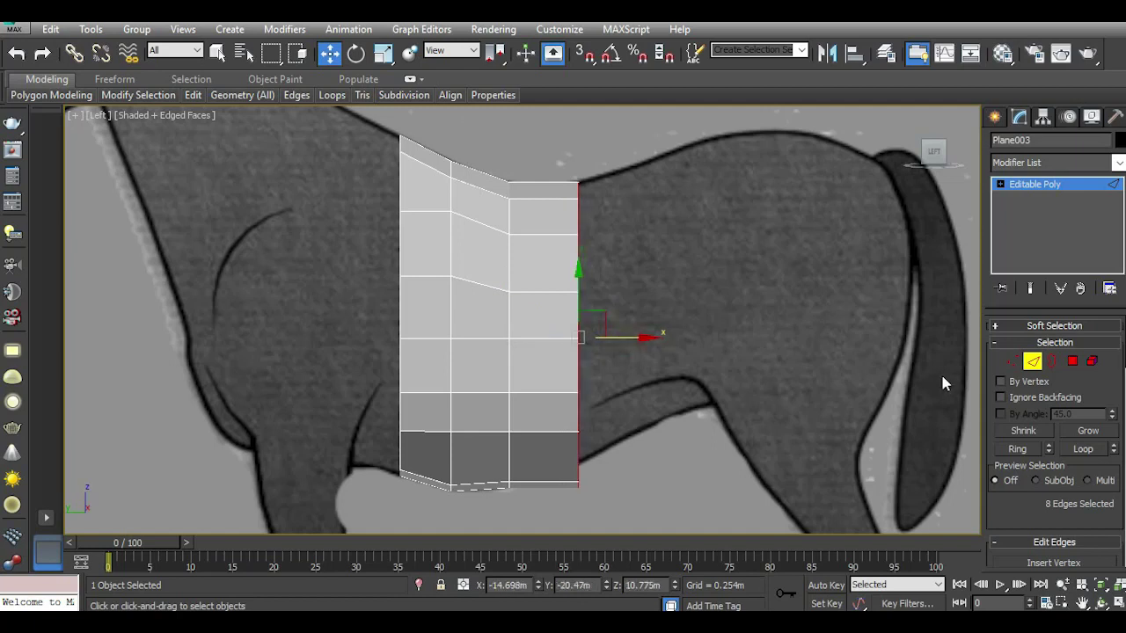
{"action": "left_click", "coordinate": [1012, 361]}
{"action": "scroll", "coordinate": [550, 502], "scroll_direction": "up", "scroll_amount": 3}
{"action": "left_click_drag", "start_coordinate": [532, 433], "coordinate": [675, 527]}
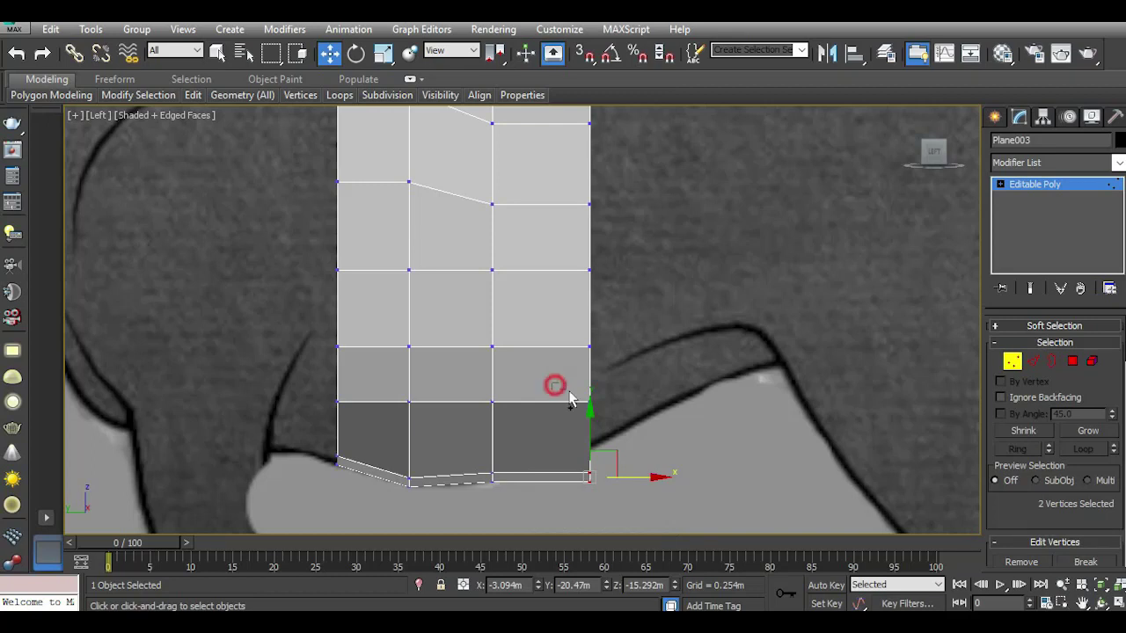
{"action": "left_click_drag", "start_coordinate": [588, 437], "coordinate": [563, 387]}
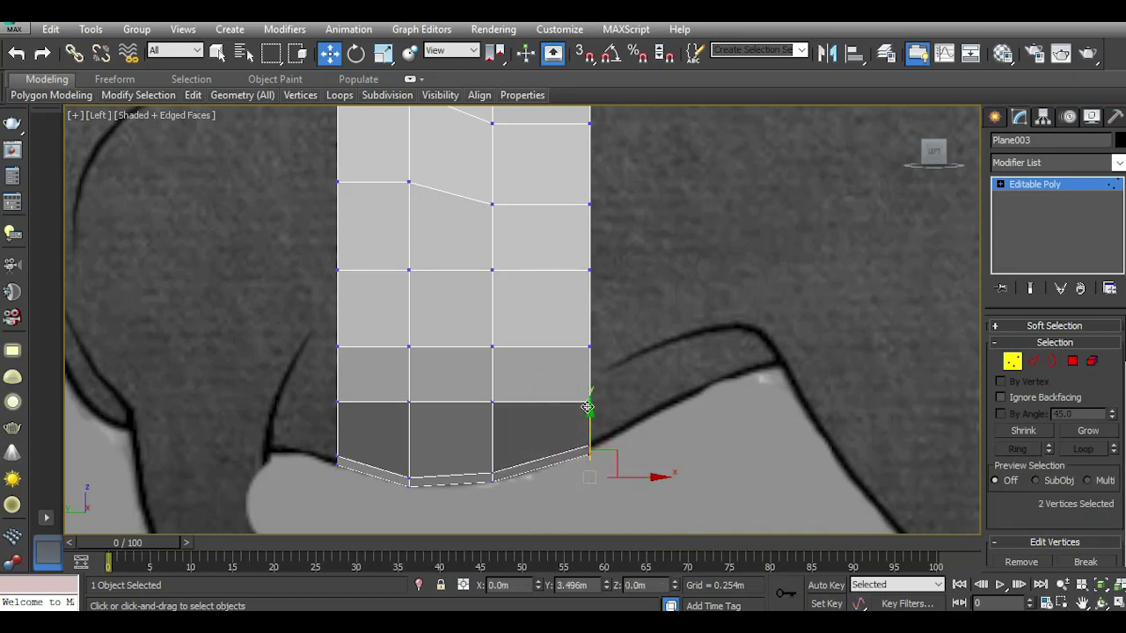
Raise the next vertices up the right edge, including vertex 33, to smooth the belly curve.
{"action": "left_click", "coordinate": [590, 401]}
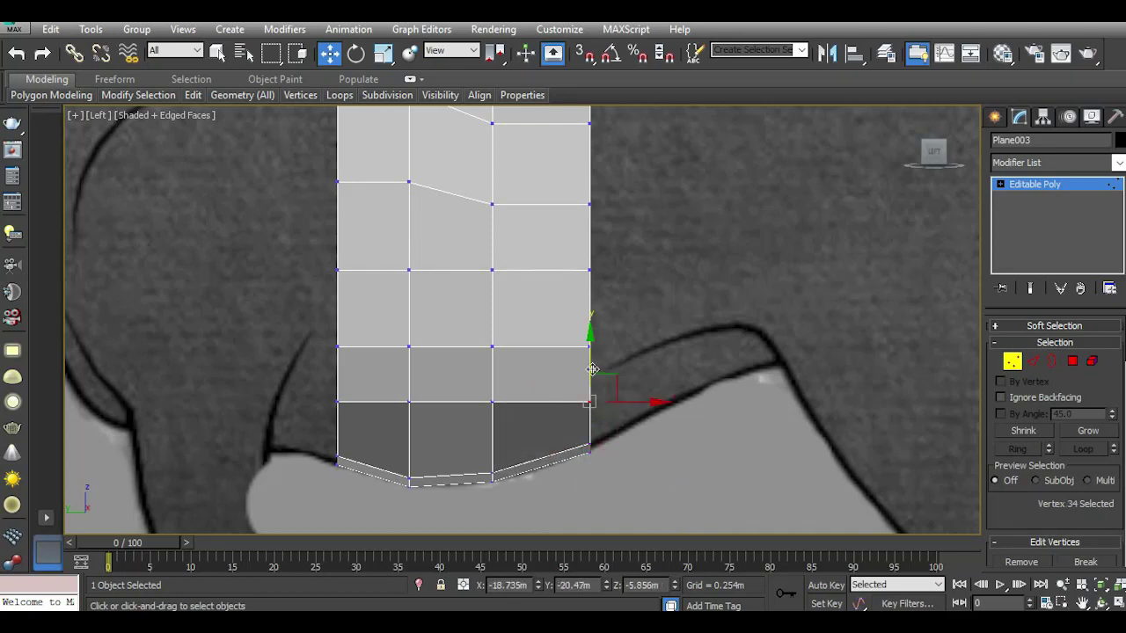
{"action": "left_click_drag", "start_coordinate": [591, 361], "coordinate": [590, 348]}
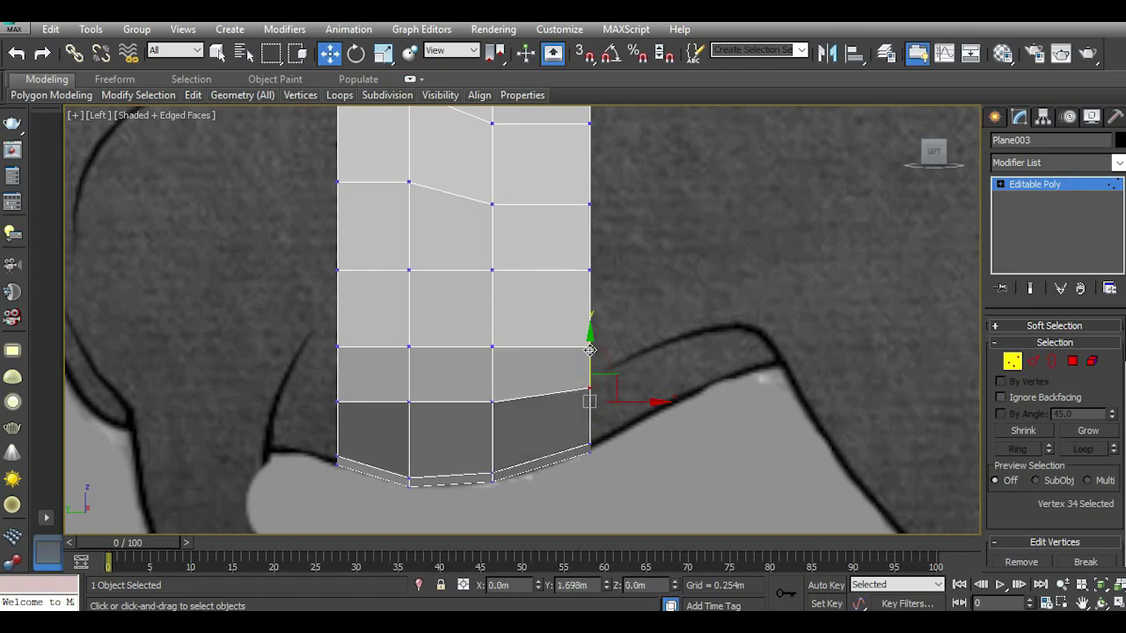
{"action": "middle_click_drag", "start_coordinate": [618, 361], "coordinate": [590, 430]}
{"action": "left_click", "coordinate": [553, 408]}
{"action": "left_click_drag", "start_coordinate": [553, 380], "coordinate": [552, 363]}
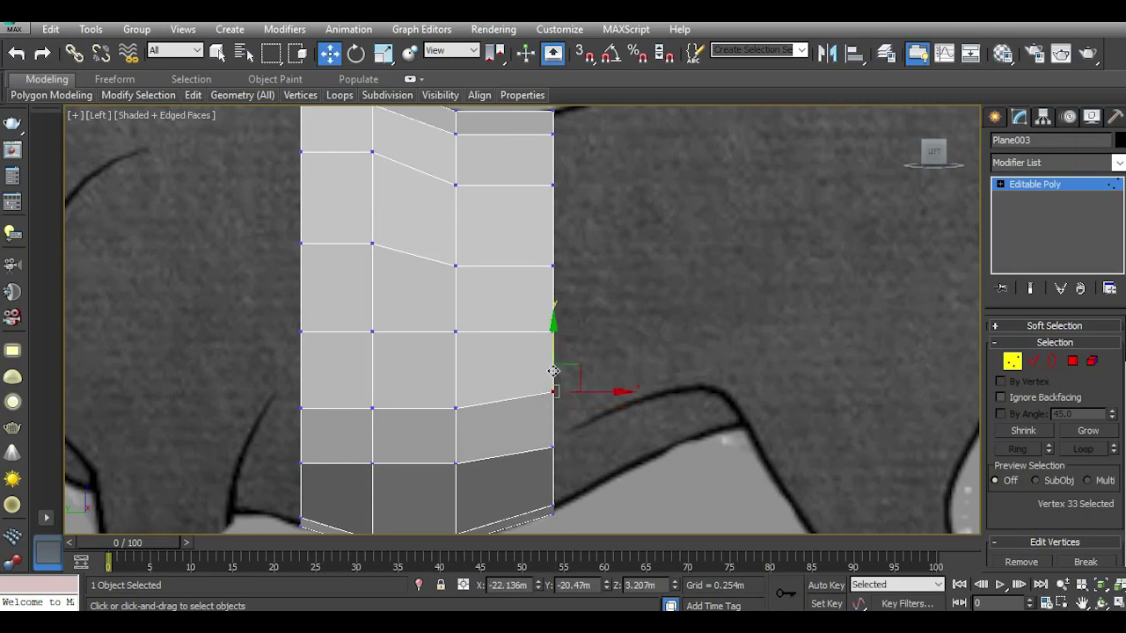
{"action": "scroll", "coordinate": [531, 439], "scroll_direction": "up", "scroll_amount": 2}
{"action": "scroll", "coordinate": [548, 406], "scroll_direction": "down", "scroll_amount": 2}
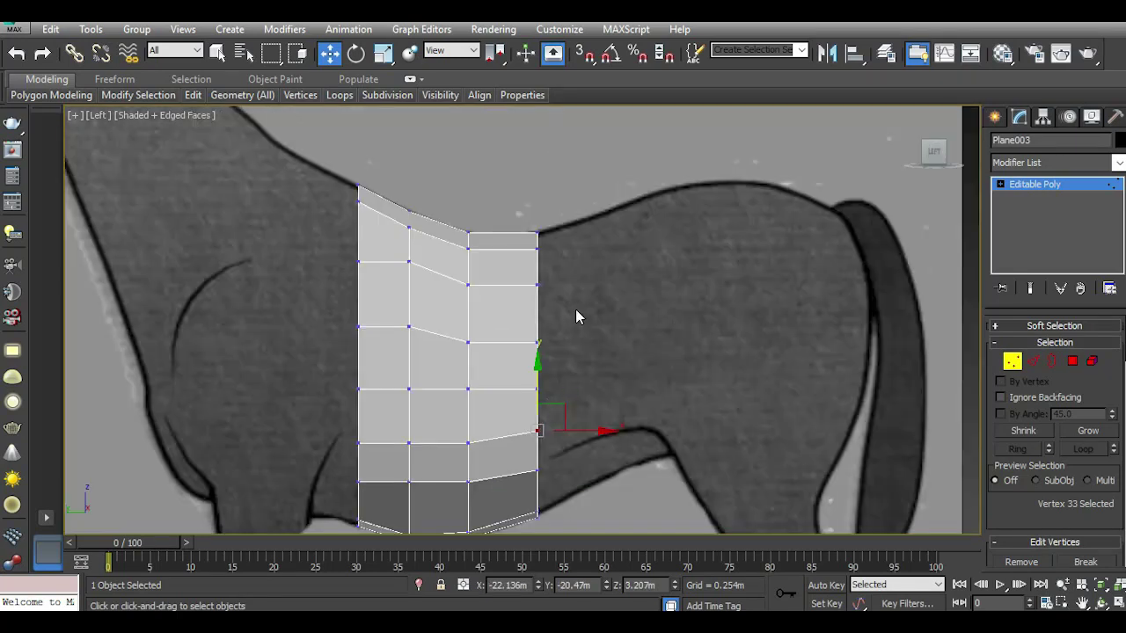
{"action": "scroll", "coordinate": [580, 316], "scroll_direction": "down", "scroll_amount": 2}
In the Top view, move the five lower-left corner vertices 0.819m left onto the body outline.
{"action": "key", "text": "t"}
{"action": "scroll", "coordinate": [567, 299], "scroll_direction": "down", "scroll_amount": 2}
{"action": "scroll", "coordinate": [553, 273], "scroll_direction": "down", "scroll_amount": 2}
{"action": "scroll", "coordinate": [554, 437], "scroll_direction": "up", "scroll_amount": 4}
{"action": "left_click_drag", "start_coordinate": [533, 344], "coordinate": [700, 461]}
{"action": "left_click_drag", "start_coordinate": [657, 399], "coordinate": [653, 398]}
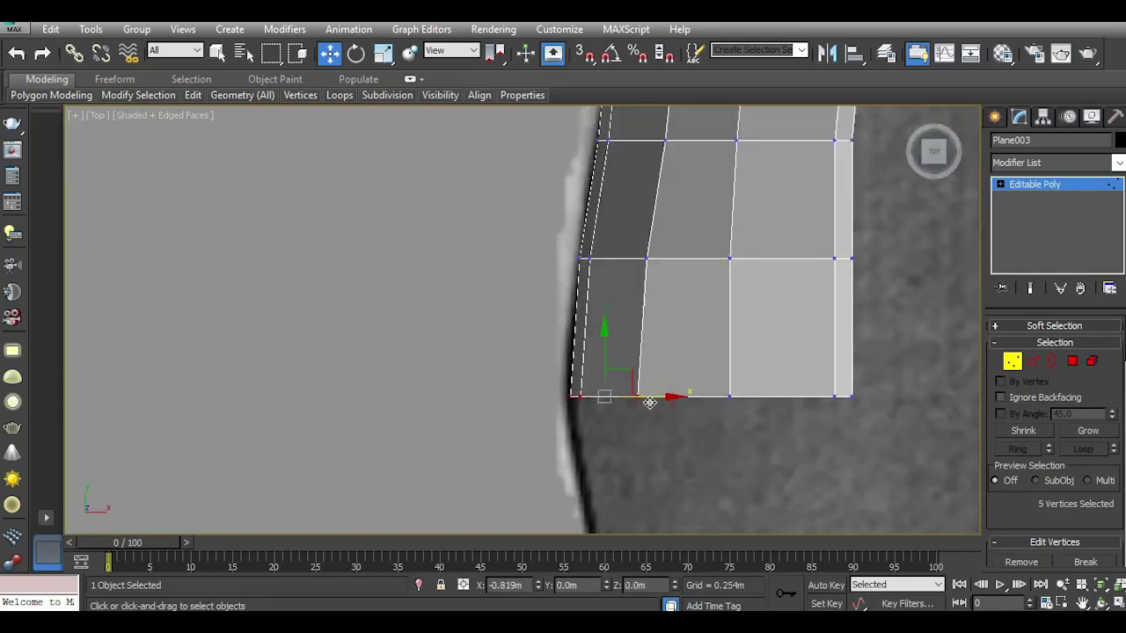
{"action": "scroll", "coordinate": [653, 408], "scroll_direction": "down", "scroll_amount": 3}
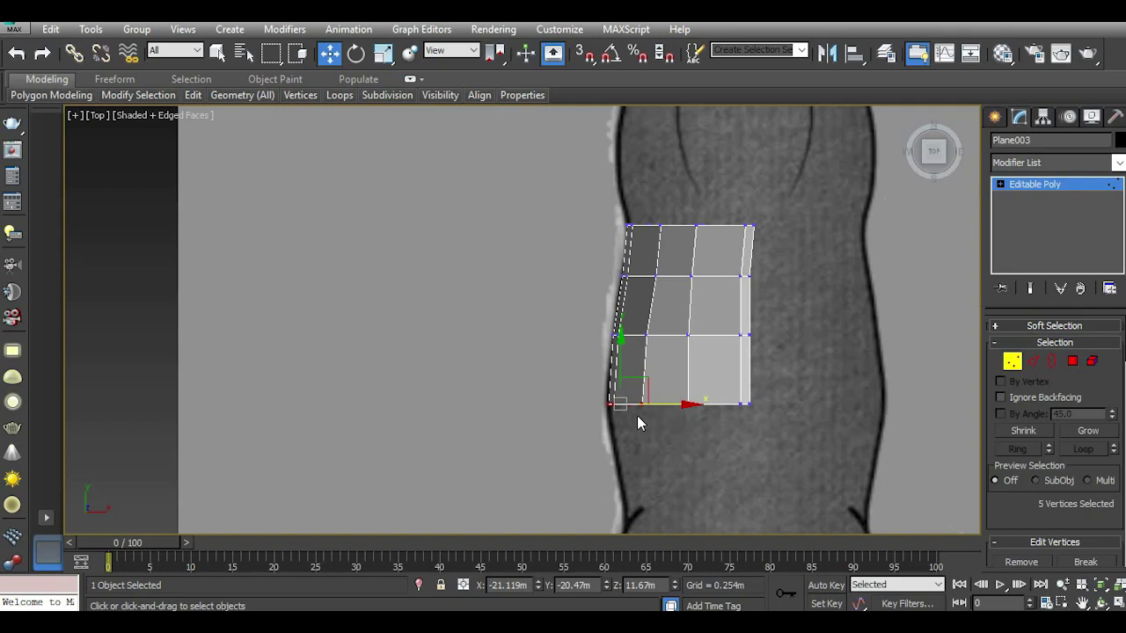
In the side view, extrude a new edge strip rearward, raising it onto the back line.
{"action": "key", "text": "l"}
{"action": "left_click", "coordinate": [1033, 362]}
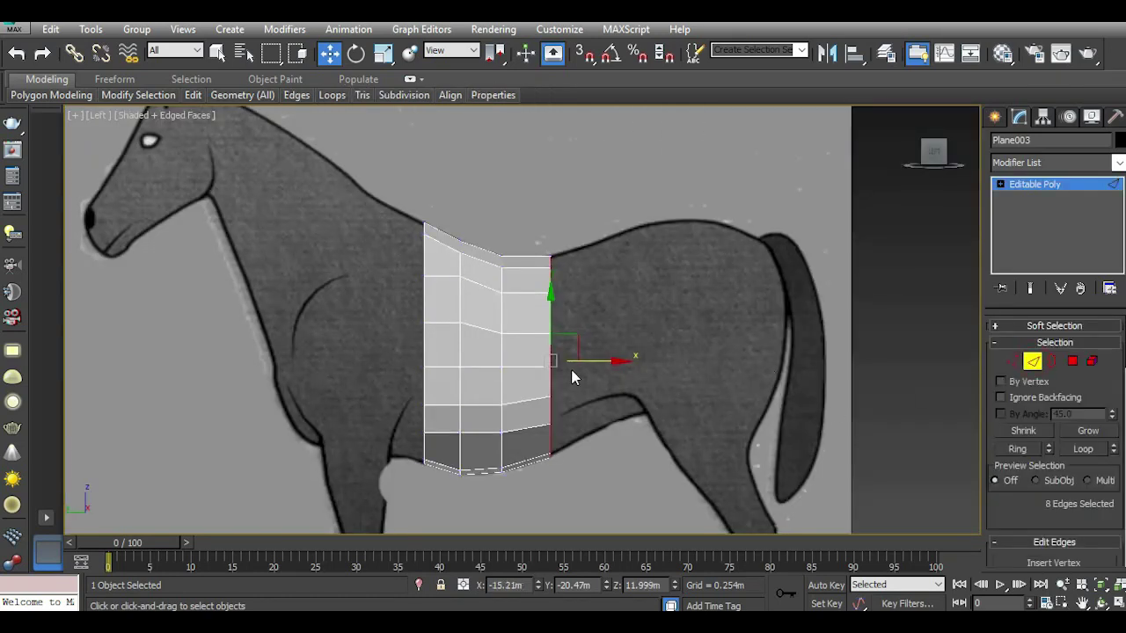
{"action": "left_click_drag", "start_coordinate": [590, 360], "coordinate": [653, 360], "text": "shift"}
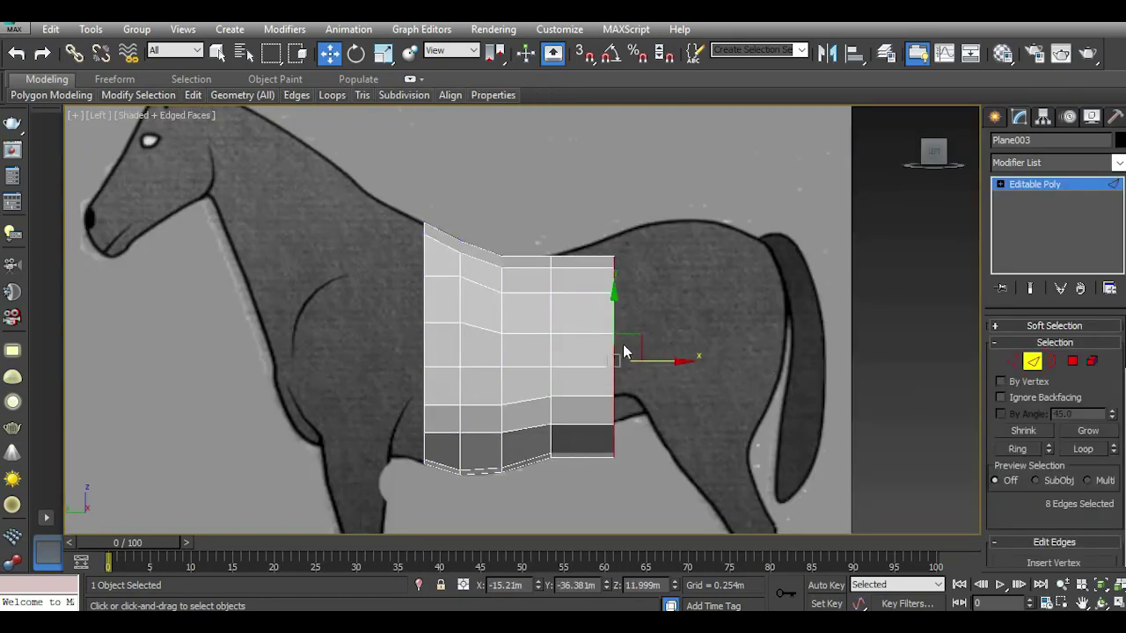
{"action": "left_click_drag", "start_coordinate": [618, 327], "coordinate": [619, 310]}
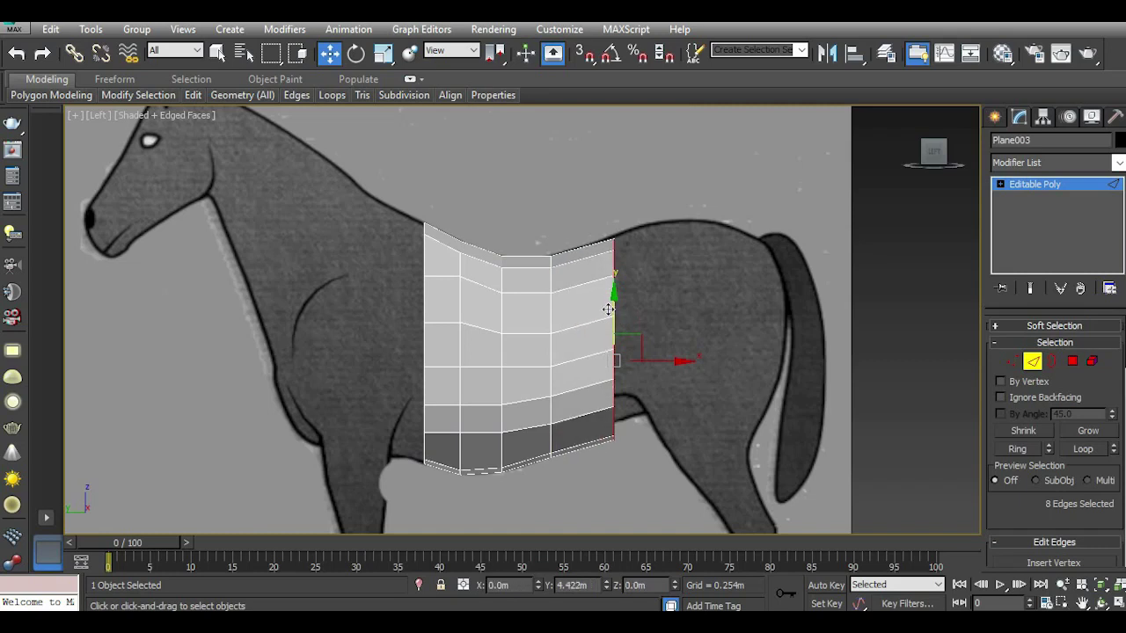
{"action": "left_click_drag", "start_coordinate": [650, 343], "coordinate": [636, 345]}
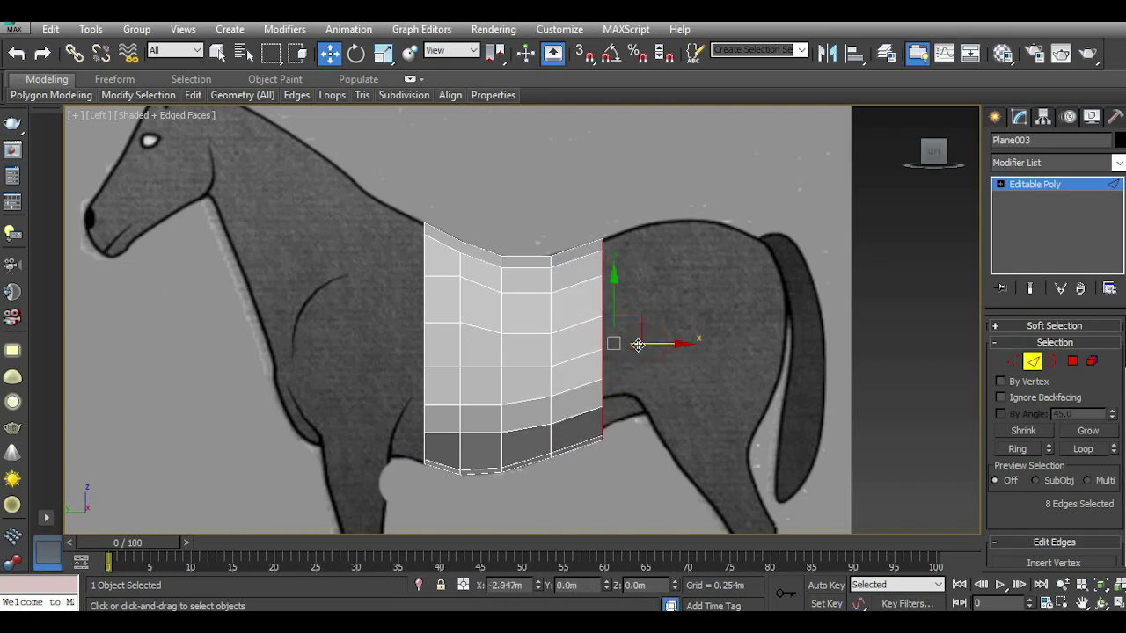
{"action": "scroll", "coordinate": [636, 345], "scroll_direction": "up", "scroll_amount": 2}
{"action": "middle_click_drag", "start_coordinate": [633, 377], "coordinate": [577, 385]}
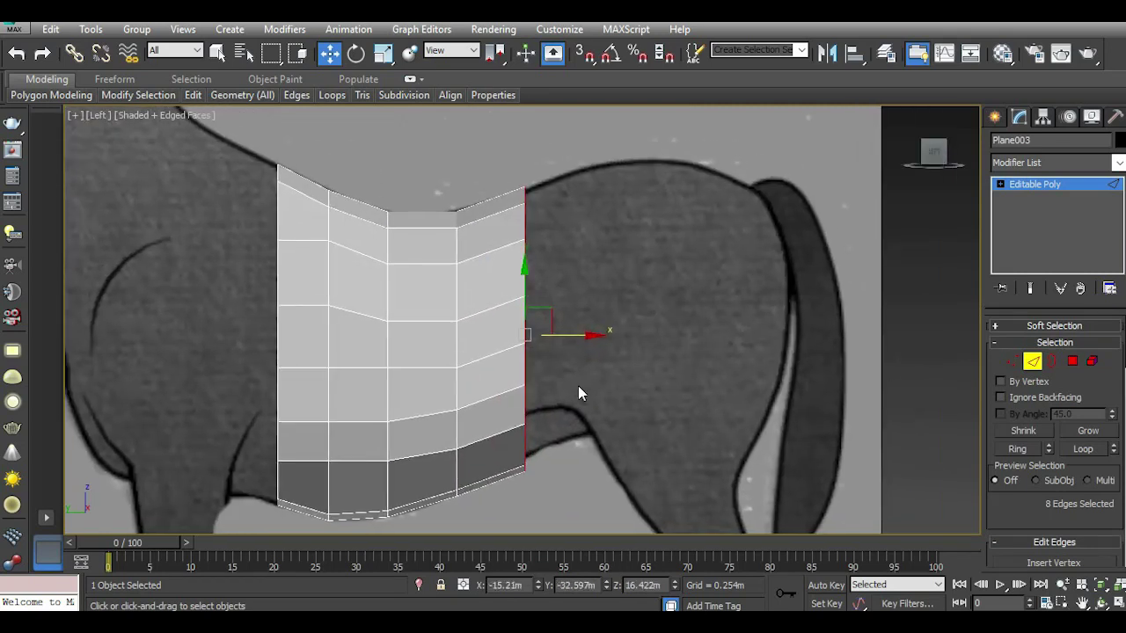
Raise the bottom-right corner vertices to the belly line and nudge vertex 43 up.
{"action": "left_click", "coordinate": [1012, 360]}
{"action": "scroll", "coordinate": [551, 473], "scroll_direction": "up", "scroll_amount": 4}
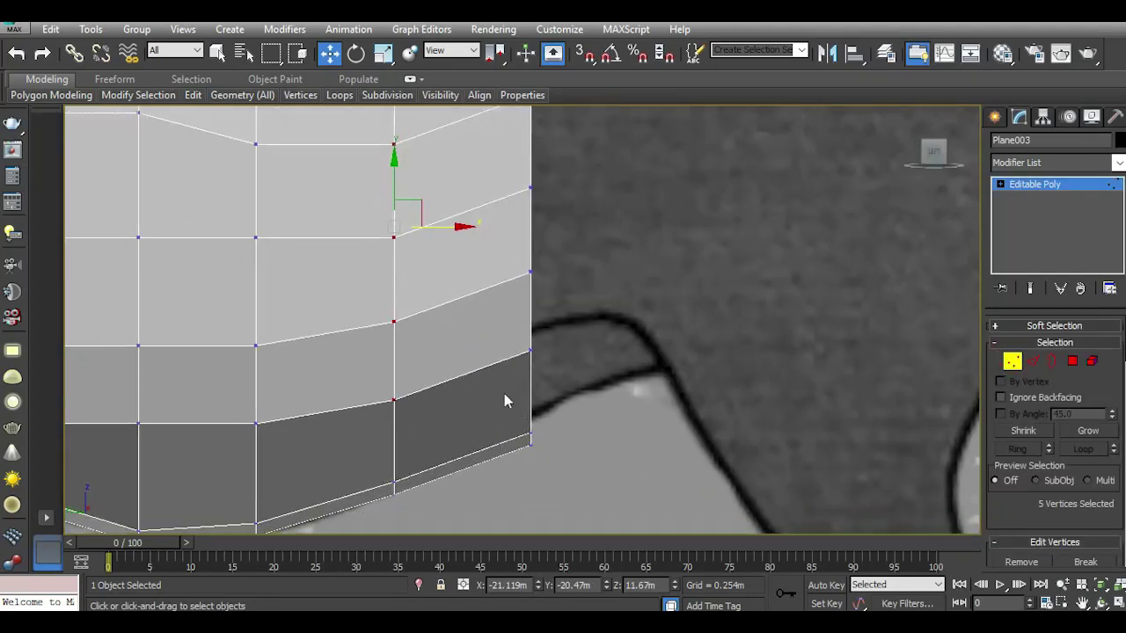
{"action": "left_click_drag", "start_coordinate": [595, 503], "coordinate": [594, 503]}
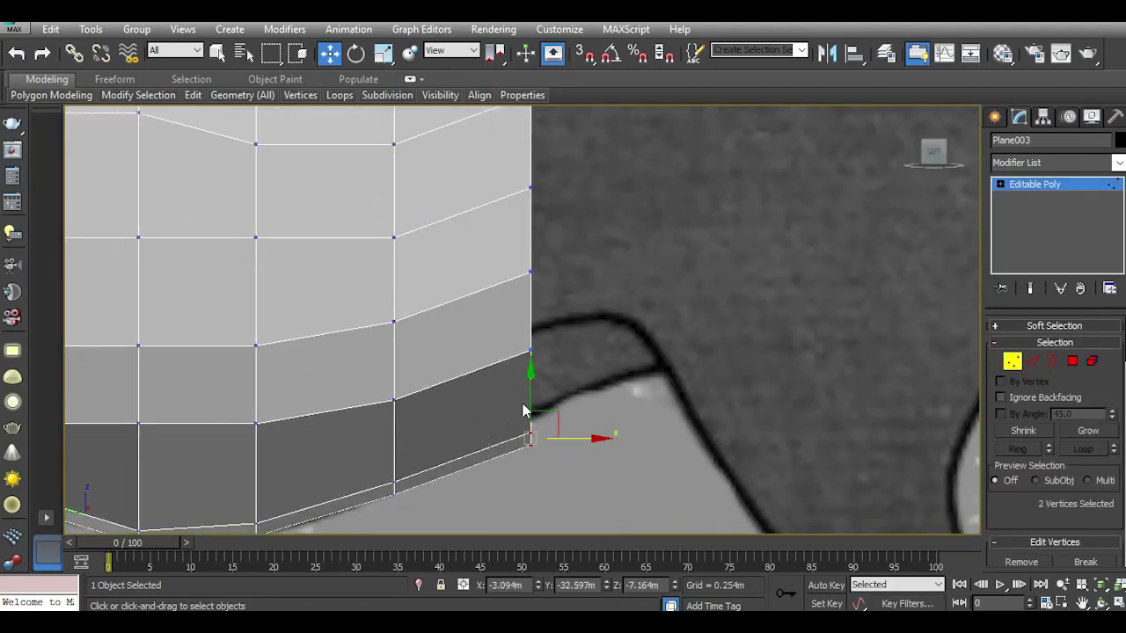
{"action": "left_click_drag", "start_coordinate": [529, 404], "coordinate": [528, 383]}
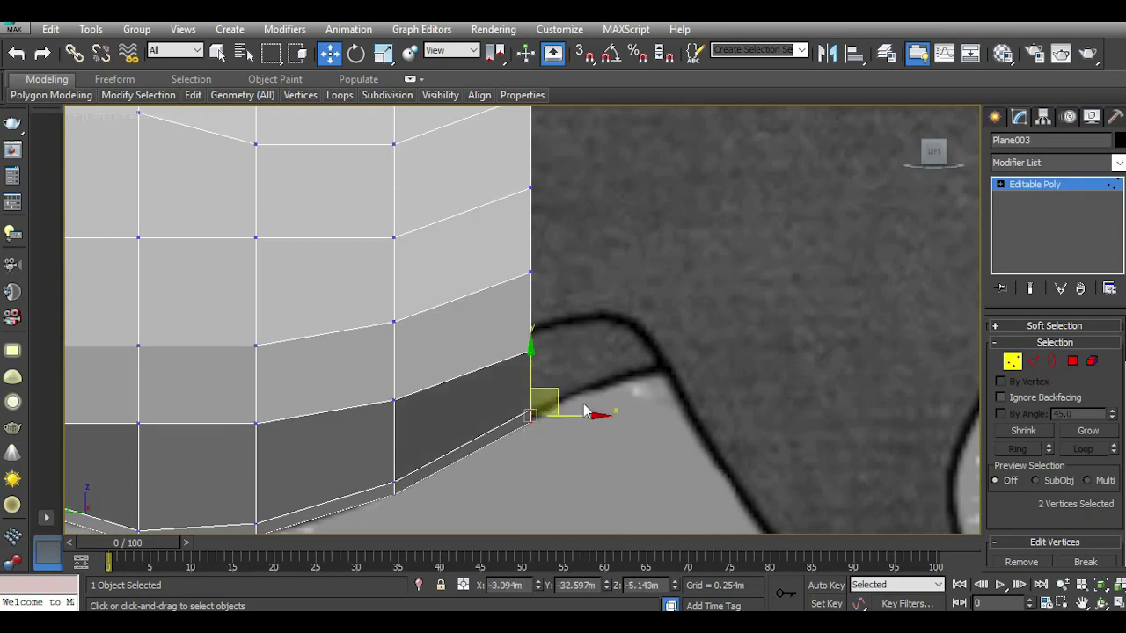
{"action": "middle_click_drag", "start_coordinate": [539, 371], "coordinate": [547, 428]}
{"action": "mouse_move", "coordinate": [547, 428]}
{"action": "left_mouse_down"}
{"action": "mouse_move", "coordinate": [502, 377]}
{"action": "mouse_move", "coordinate": [537, 373]}
{"action": "left_mouse_up"}
{"action": "mouse_move", "coordinate": [556, 394]}
{"action": "middle_mouse_down"}
{"action": "mouse_move", "coordinate": [593, 475]}
{"action": "mouse_move", "coordinate": [661, 445]}
{"action": "middle_mouse_up"}
Pull the top-right corner onto the back line and lower the right-edge vertex pairs evenly.
{"action": "scroll", "coordinate": [611, 360], "scroll_direction": "down", "scroll_amount": 3}
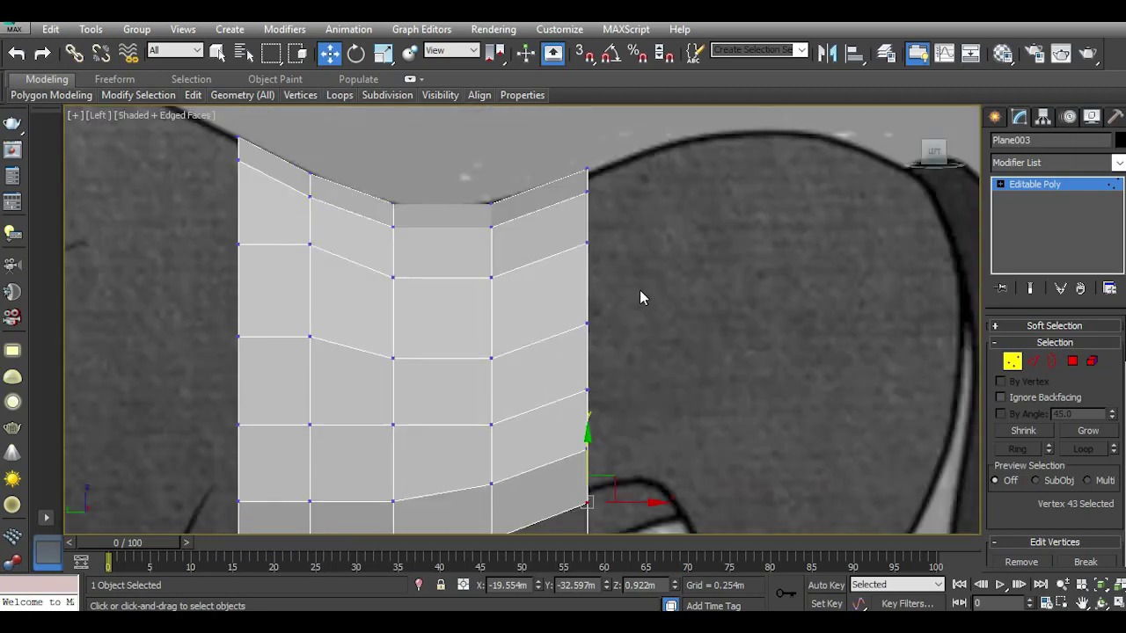
{"action": "middle_click_drag", "start_coordinate": [640, 293], "coordinate": [635, 358]}
{"action": "left_click_drag", "start_coordinate": [535, 188], "coordinate": [615, 259]}
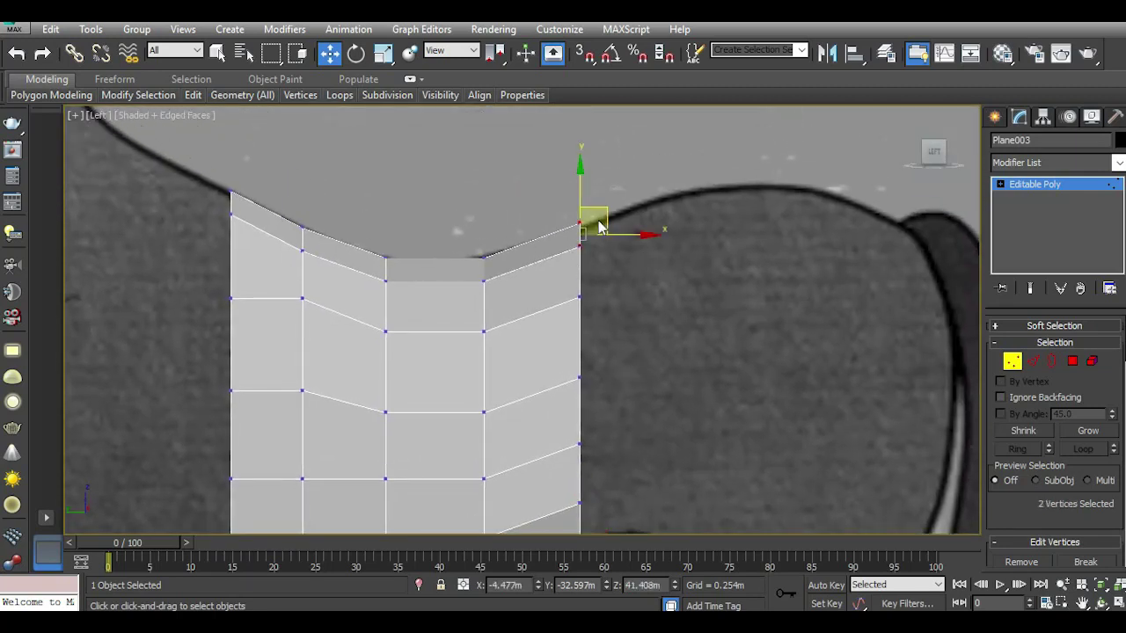
{"action": "left_click_drag", "start_coordinate": [579, 195], "coordinate": [577, 205]}
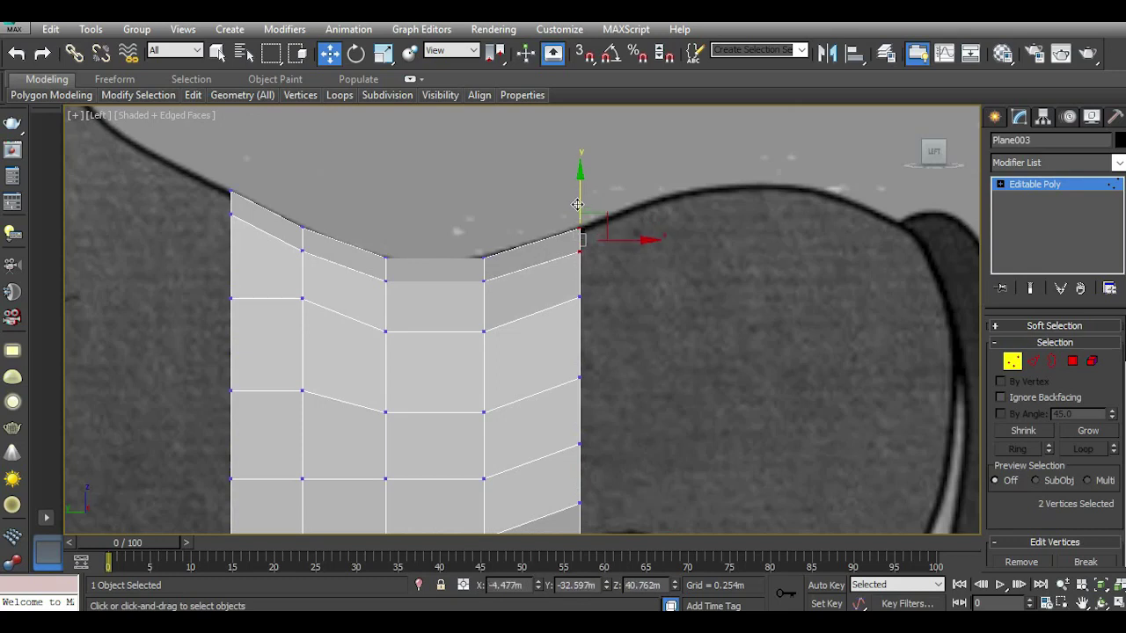
{"action": "left_click_drag", "start_coordinate": [552, 283], "coordinate": [587, 391]}
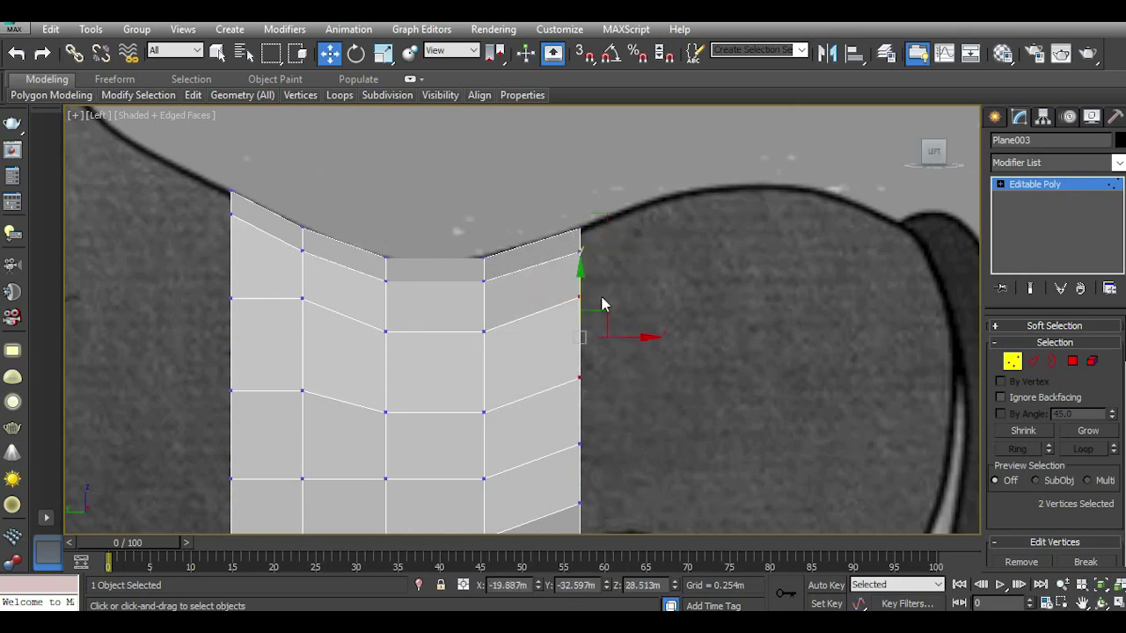
{"action": "left_click_drag", "start_coordinate": [580, 296], "coordinate": [582, 305]}
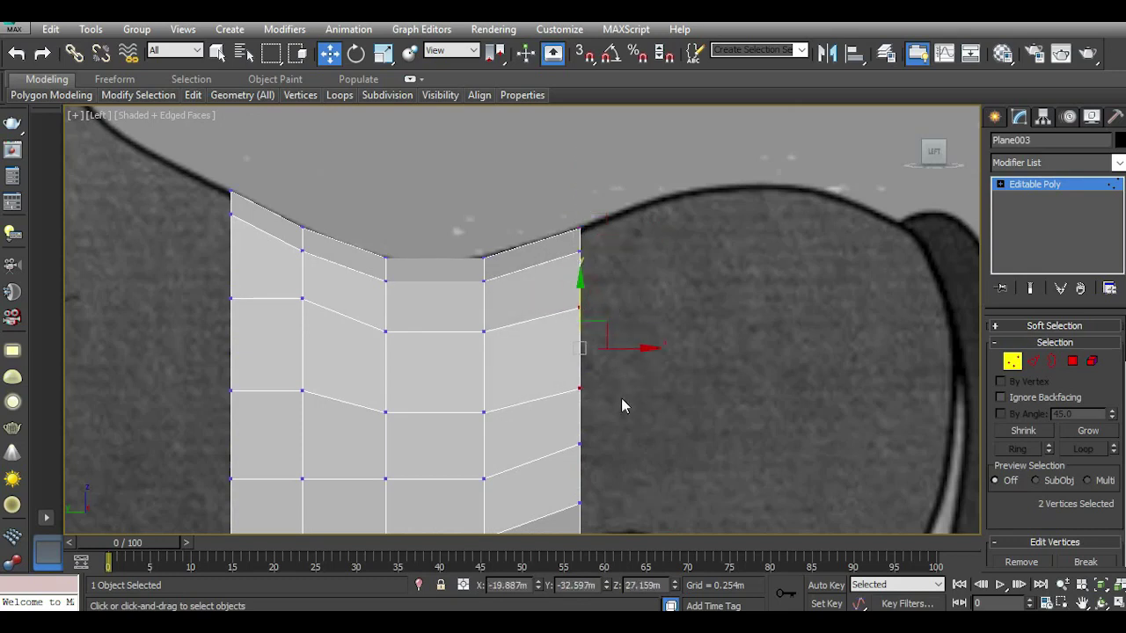
{"action": "middle_click_drag", "start_coordinate": [621, 398], "coordinate": [637, 306]}
{"action": "left_click_drag", "start_coordinate": [578, 310], "coordinate": [644, 407]}
{"action": "left_click_drag", "start_coordinate": [595, 309], "coordinate": [596, 323]}
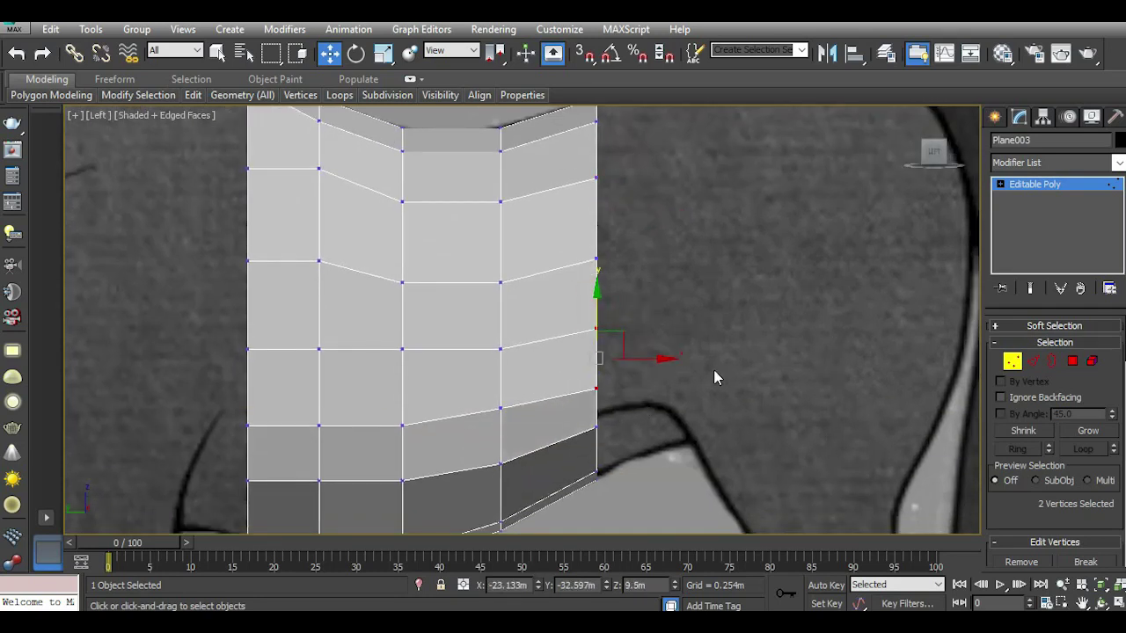
{"action": "scroll", "coordinate": [713, 369], "scroll_direction": "down", "scroll_amount": 4}
In the top view, shift the bottom-edge vertices to follow the body outline, then check in perspective.
{"action": "key", "text": "t"}
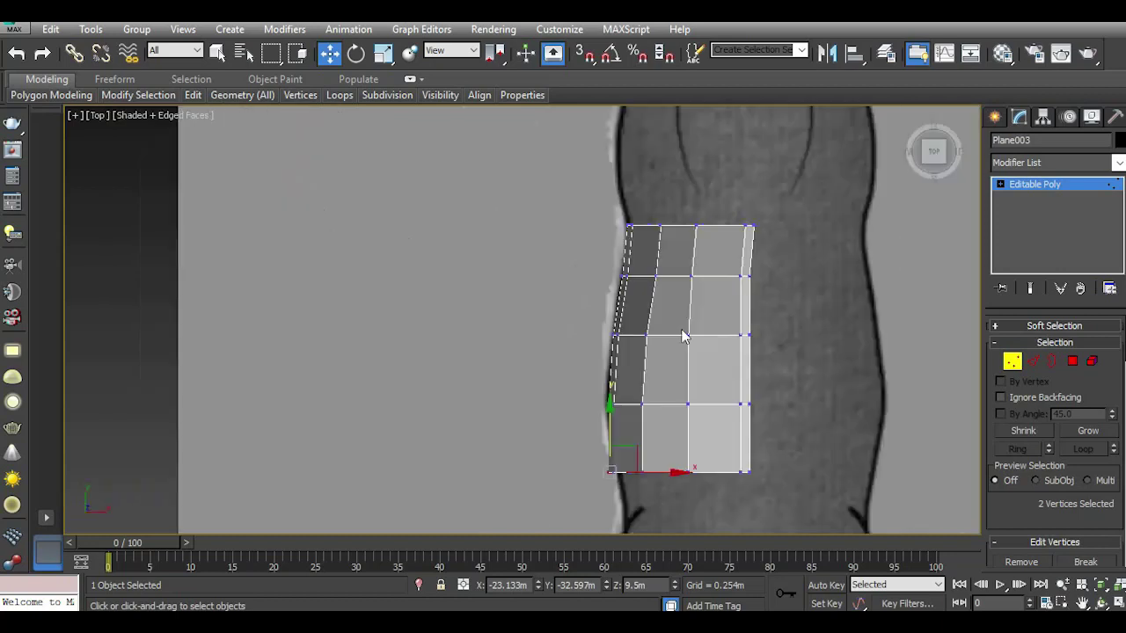
{"action": "scroll", "coordinate": [624, 384], "scroll_direction": "up", "scroll_amount": 2}
{"action": "scroll", "coordinate": [624, 383], "scroll_direction": "up", "scroll_amount": 2}
{"action": "left_click_drag", "start_coordinate": [473, 320], "coordinate": [630, 413]}
{"action": "mouse_move", "coordinate": [606, 363]}
{"action": "left_mouse_down"}
{"action": "mouse_move", "coordinate": [624, 364]}
{"action": "mouse_move", "coordinate": [592, 407]}
{"action": "left_mouse_up"}
{"action": "left_click_drag", "start_coordinate": [658, 366], "coordinate": [648, 367]}
{"action": "key", "text": "p"}
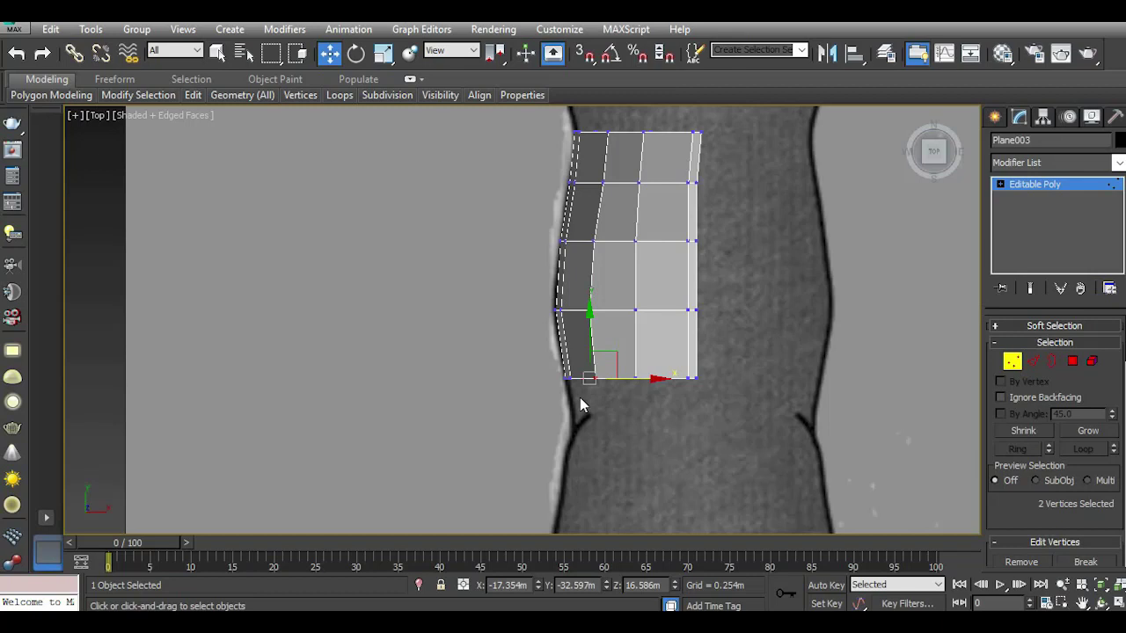
{"action": "scroll", "coordinate": [580, 397], "scroll_direction": "up", "scroll_amount": 2}
Orbit around the bent mesh, preview it with NURMS smoothing, then turn smoothing off.
{"action": "key", "text": "l"}
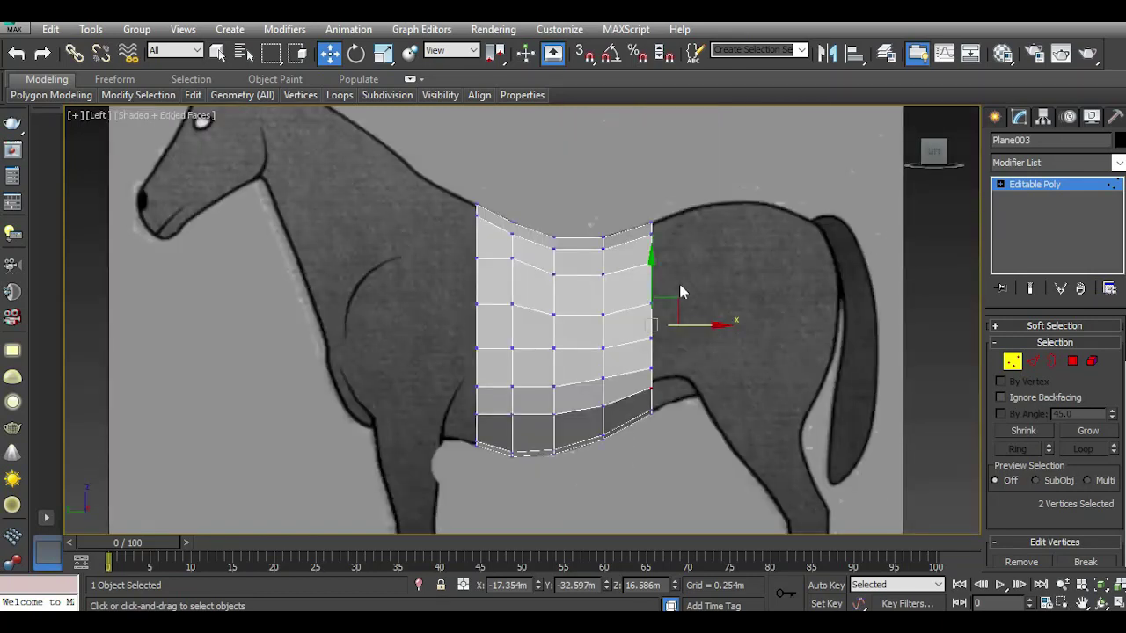
{"action": "key", "text": "p"}
{"action": "mouse_move", "coordinate": [680, 299]}
{"action": "middle_mouse_down", "text": "alt"}
{"action": "mouse_move", "coordinate": [563, 290]}
{"action": "mouse_move", "coordinate": [703, 290]}
{"action": "middle_mouse_up", "text": "alt"}
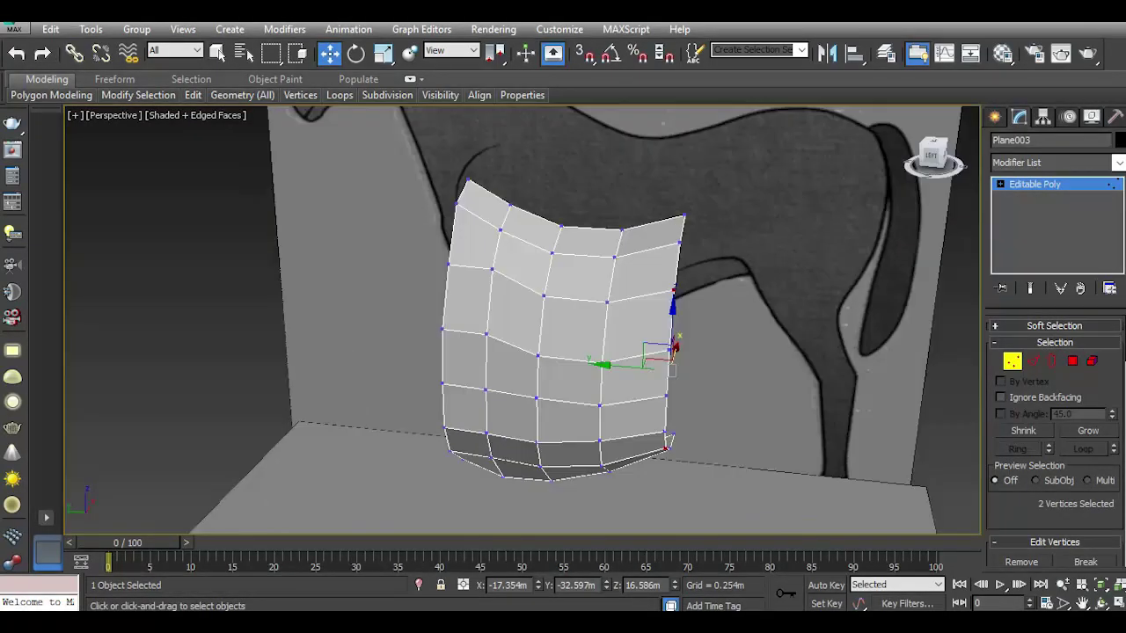
{"action": "middle_click_drag", "start_coordinate": [703, 291], "coordinate": [372, 170], "text": "alt"}
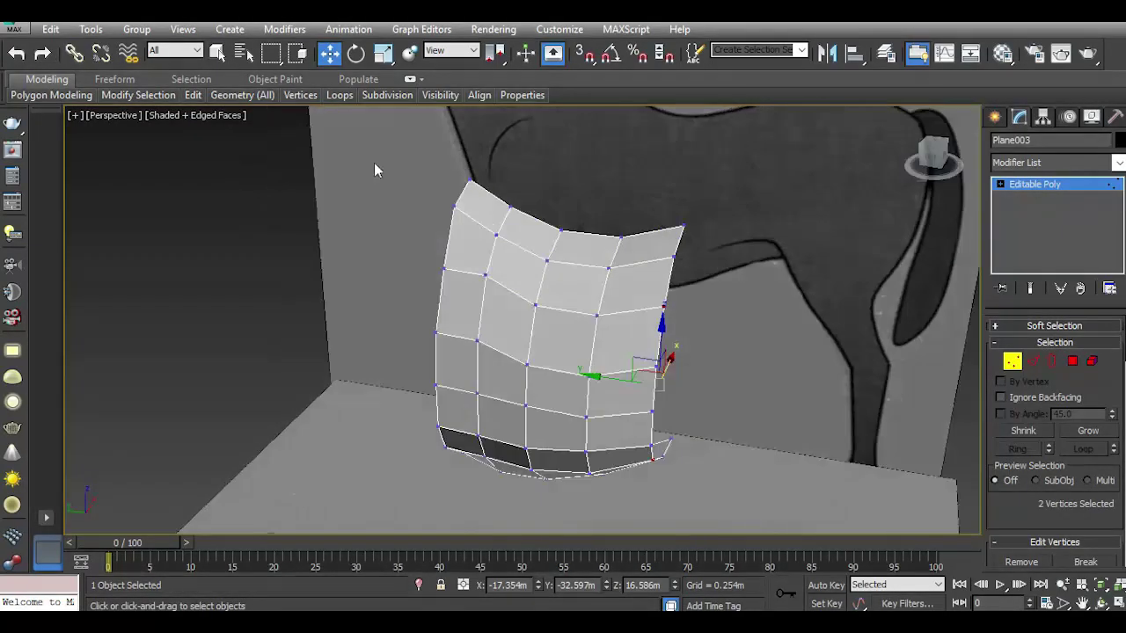
{"action": "left_click", "coordinate": [250, 189]}
{"action": "mouse_move", "coordinate": [563, 291]}
{"action": "middle_mouse_down", "text": "alt"}
{"action": "mouse_move", "coordinate": [493, 291]}
{"action": "mouse_move", "coordinate": [675, 321]}
{"action": "mouse_move", "coordinate": [493, 308]}
{"action": "middle_mouse_up", "text": "alt"}
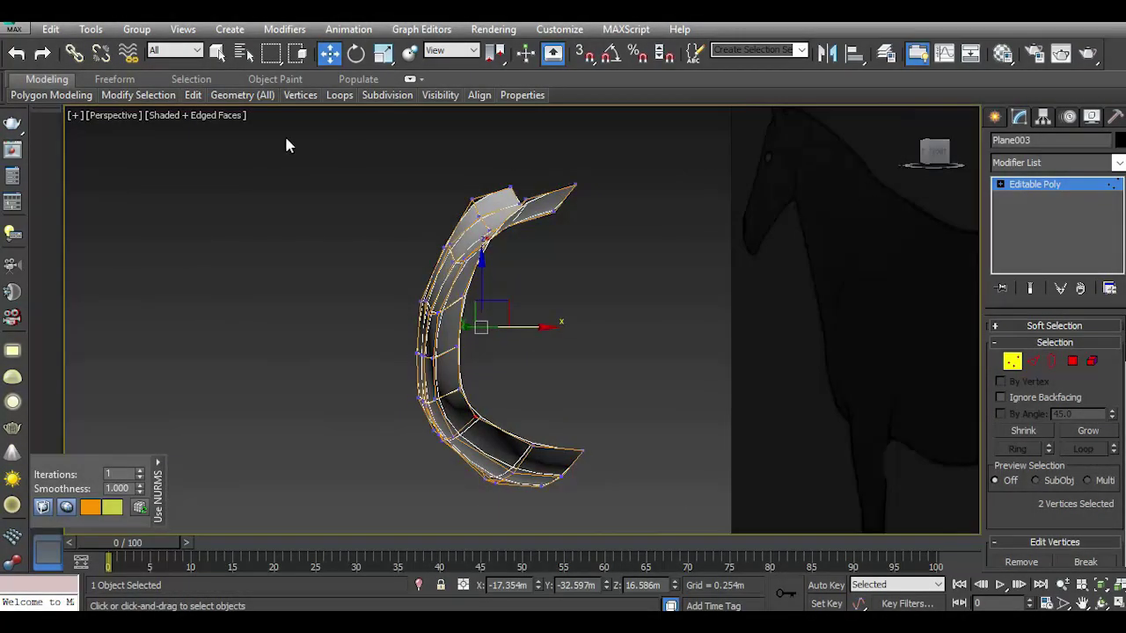
{"action": "left_click", "coordinate": [250, 186]}
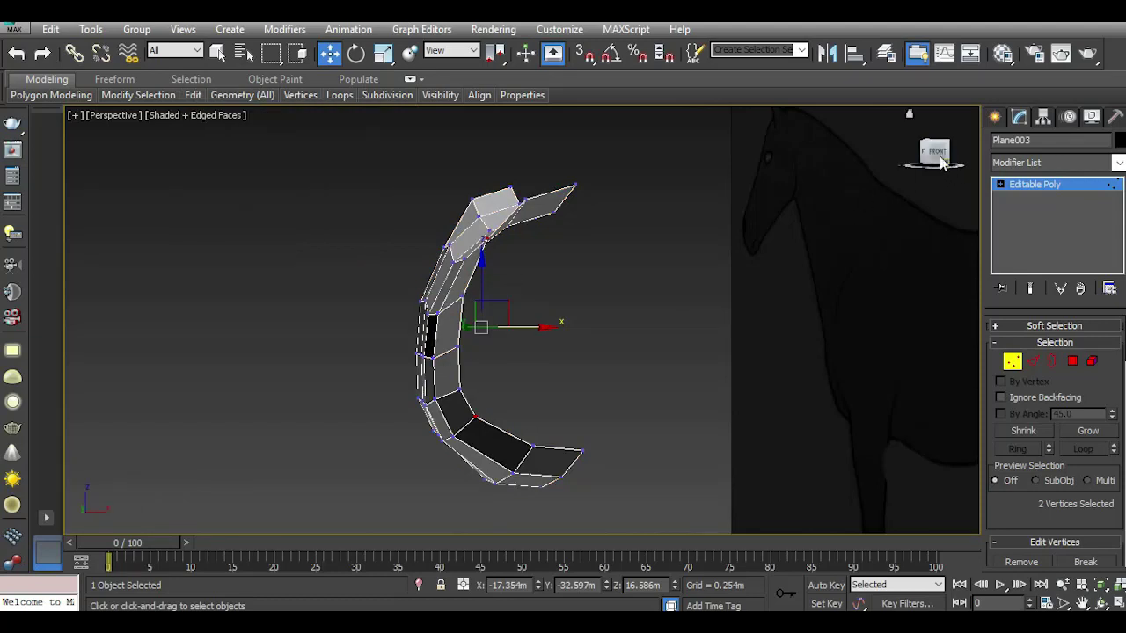
Use the ViewCube to face the mesh flat from the Left view, ready for edge editing.
{"action": "left_click", "coordinate": [934, 151]}
{"action": "left_click", "coordinate": [938, 155]}
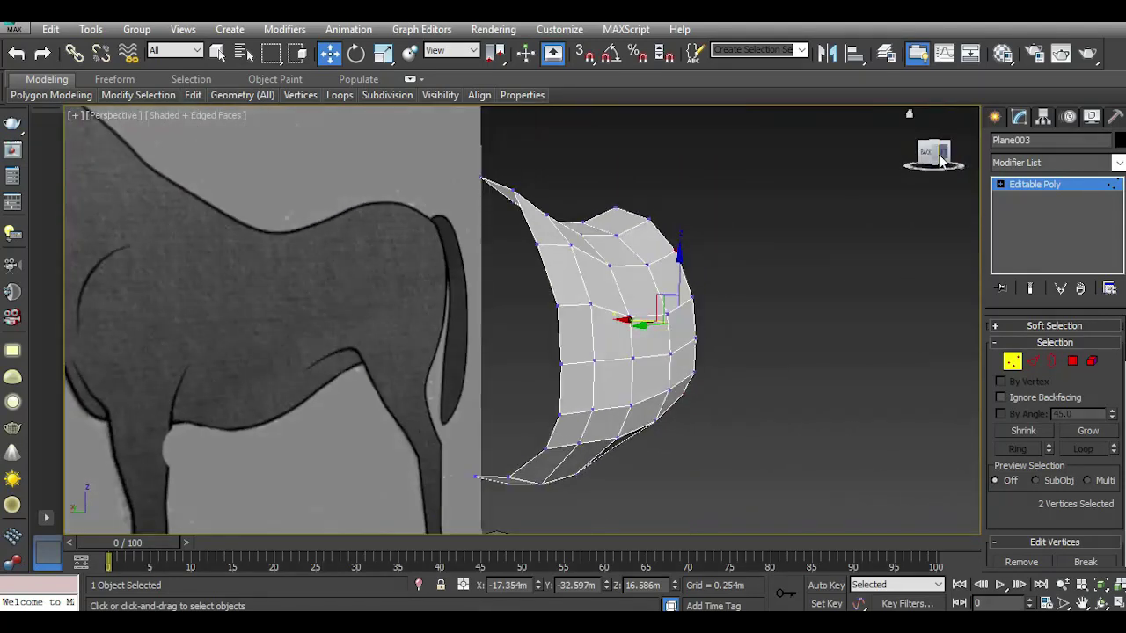
{"action": "left_click", "coordinate": [939, 158]}
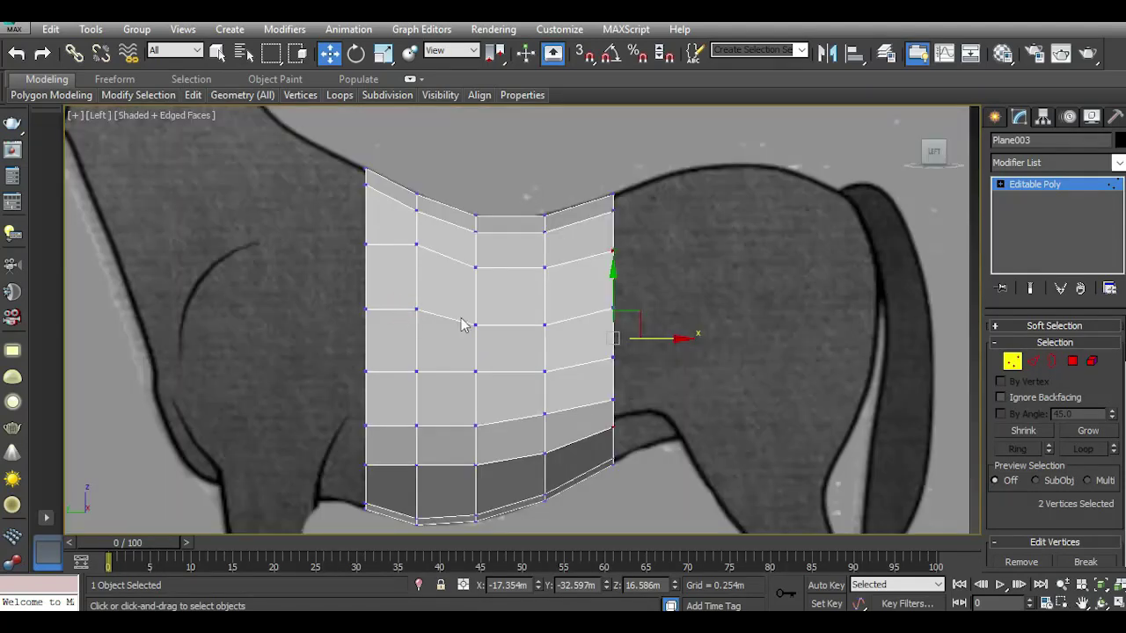
{"action": "left_click", "coordinate": [1032, 360]}
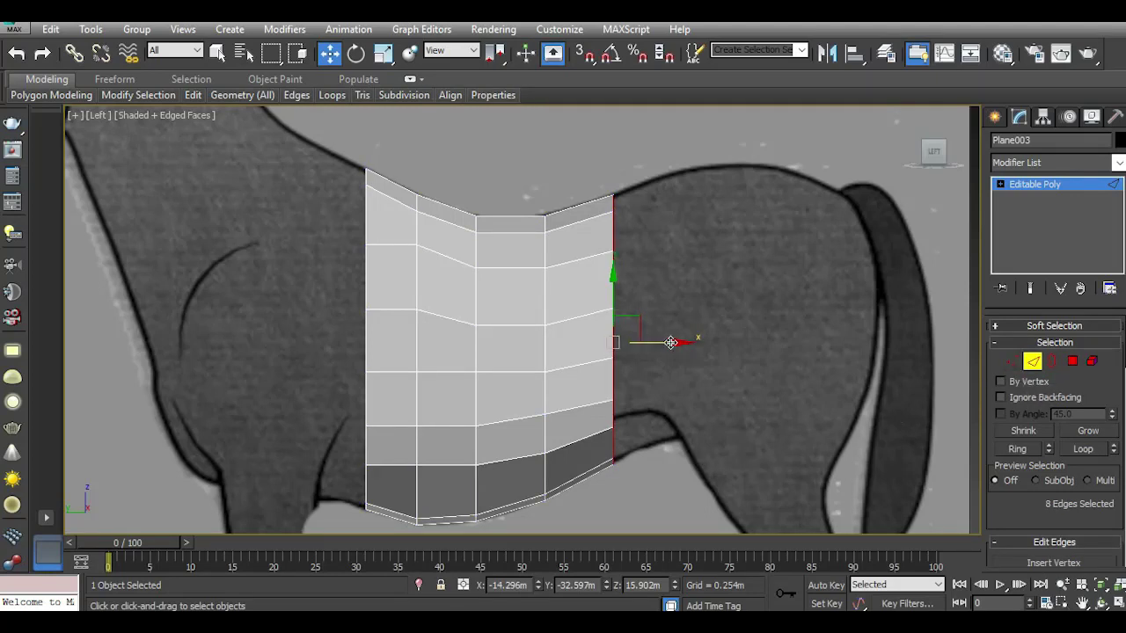
Extrude a fifth column of faces from the right border edges toward the rump.
{"action": "left_click_drag", "start_coordinate": [672, 342], "coordinate": [719, 343], "text": "shift"}
{"action": "left_click_drag", "start_coordinate": [672, 295], "coordinate": [684, 275]}
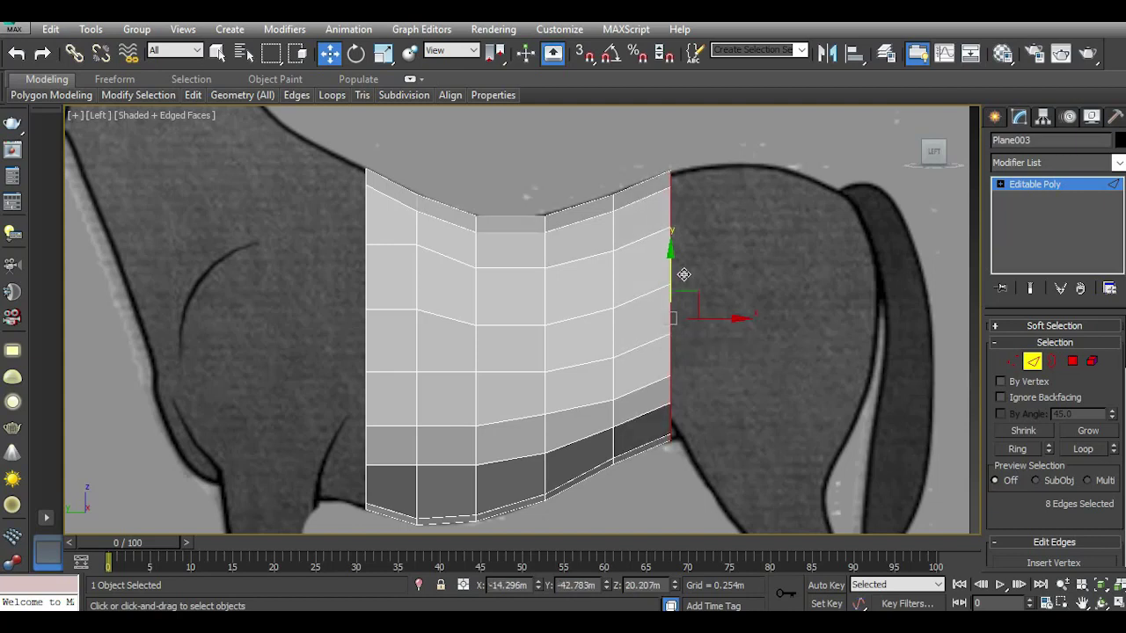
{"action": "scroll", "coordinate": [694, 449], "scroll_direction": "up", "scroll_amount": 2}
{"action": "scroll", "coordinate": [666, 431], "scroll_direction": "up", "scroll_amount": 2}
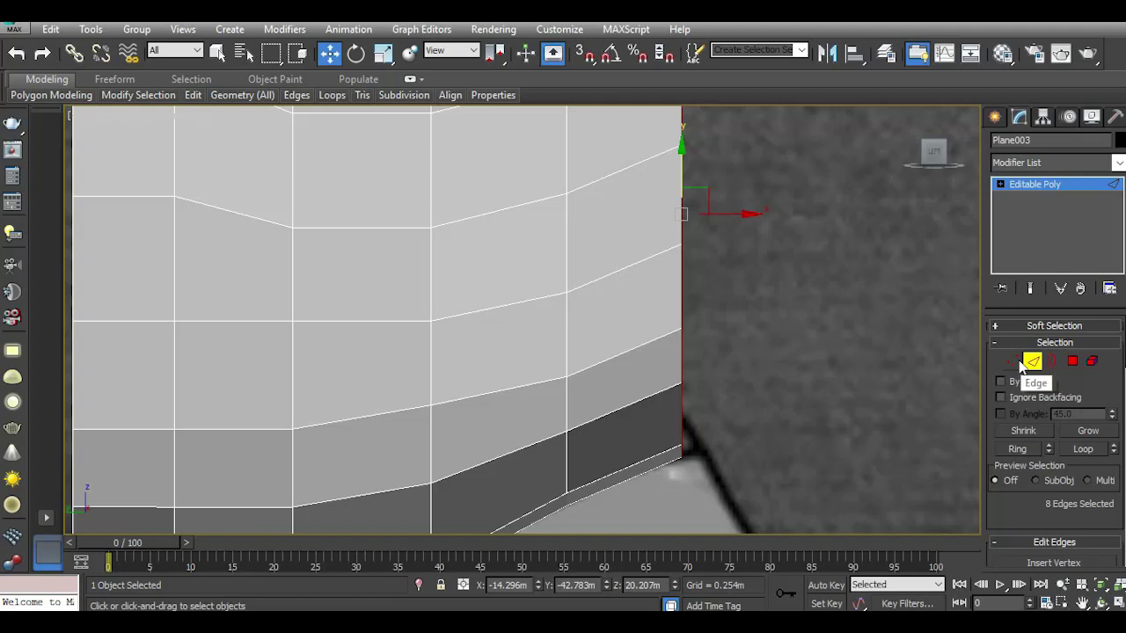
{"action": "left_click", "coordinate": [1013, 361]}
{"action": "mouse_move", "coordinate": [812, 407]}
{"action": "middle_mouse_down"}
{"action": "mouse_move", "coordinate": [713, 402]}
{"action": "mouse_move", "coordinate": [588, 373]}
{"action": "middle_mouse_up"}
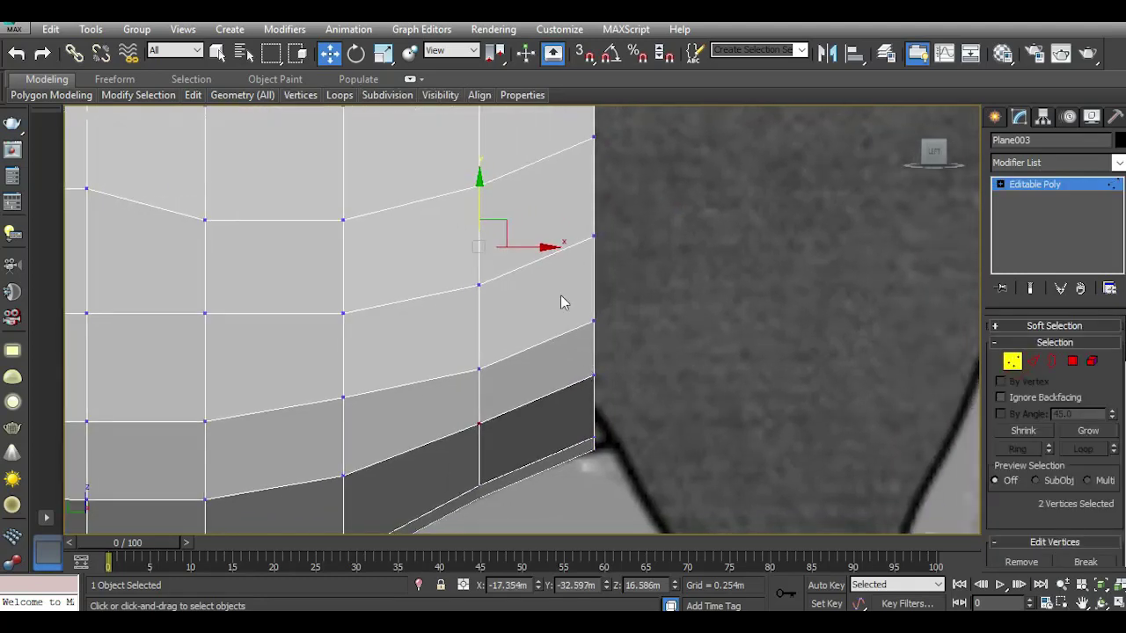
In the side view, lower the new right-edge vertices to match the horse outline.
{"action": "left_click_drag", "start_coordinate": [683, 399], "coordinate": [682, 398]}
{"action": "left_click_drag", "start_coordinate": [595, 314], "coordinate": [596, 344]}
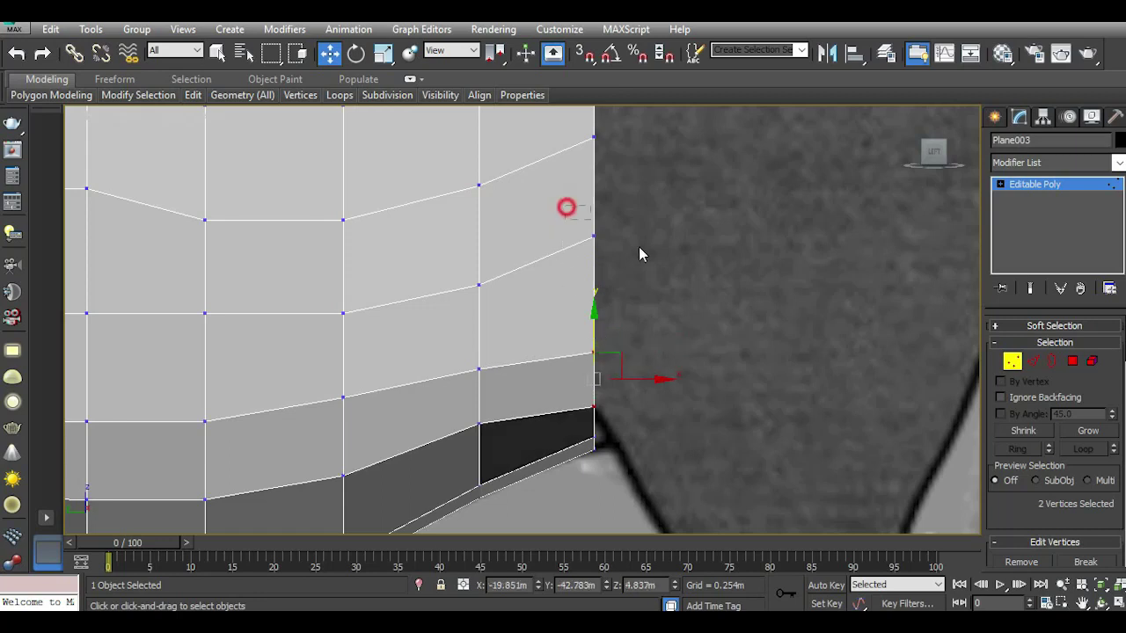
{"action": "middle_click_drag", "start_coordinate": [666, 284], "coordinate": [614, 358], "text": "alt"}
{"action": "left_click", "coordinate": [567, 228], "text": "ctrl"}
{"action": "left_click_drag", "start_coordinate": [565, 211], "coordinate": [567, 251]}
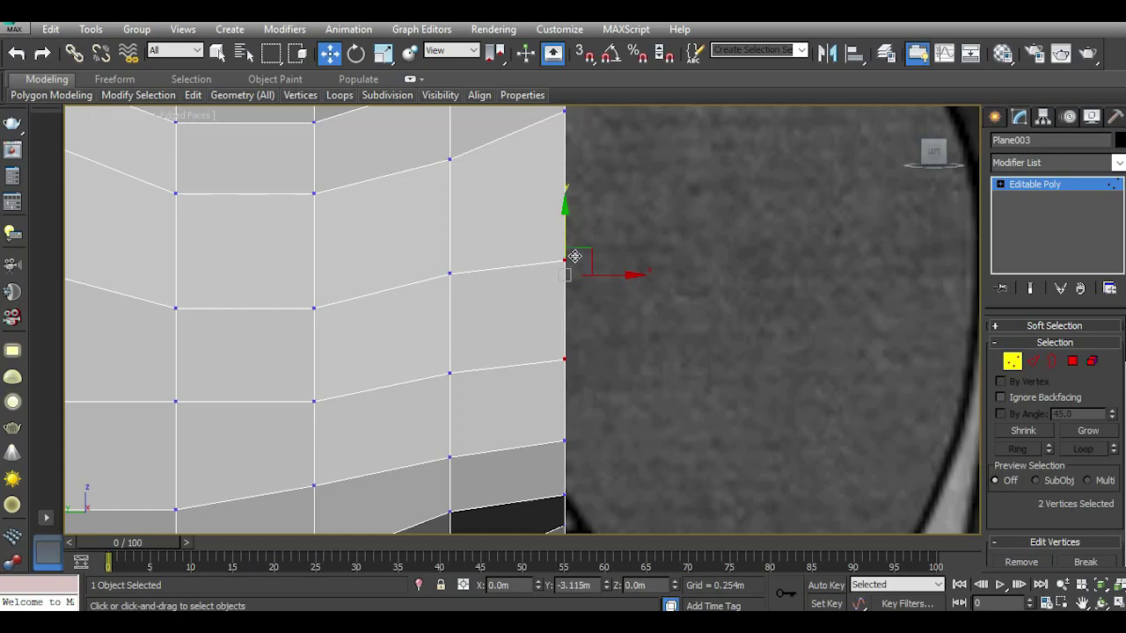
{"action": "scroll", "coordinate": [542, 359], "scroll_direction": "down", "scroll_amount": 2}
{"action": "middle_click_drag", "start_coordinate": [638, 339], "coordinate": [583, 389]}
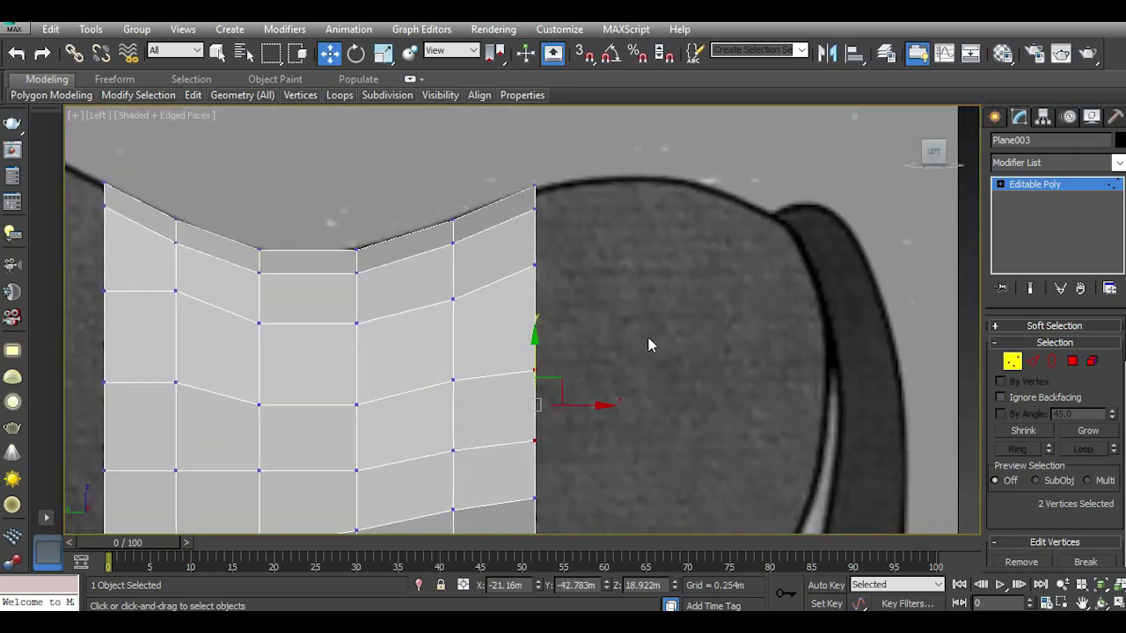
{"action": "middle_click_drag", "start_coordinate": [648, 344], "coordinate": [546, 314]}
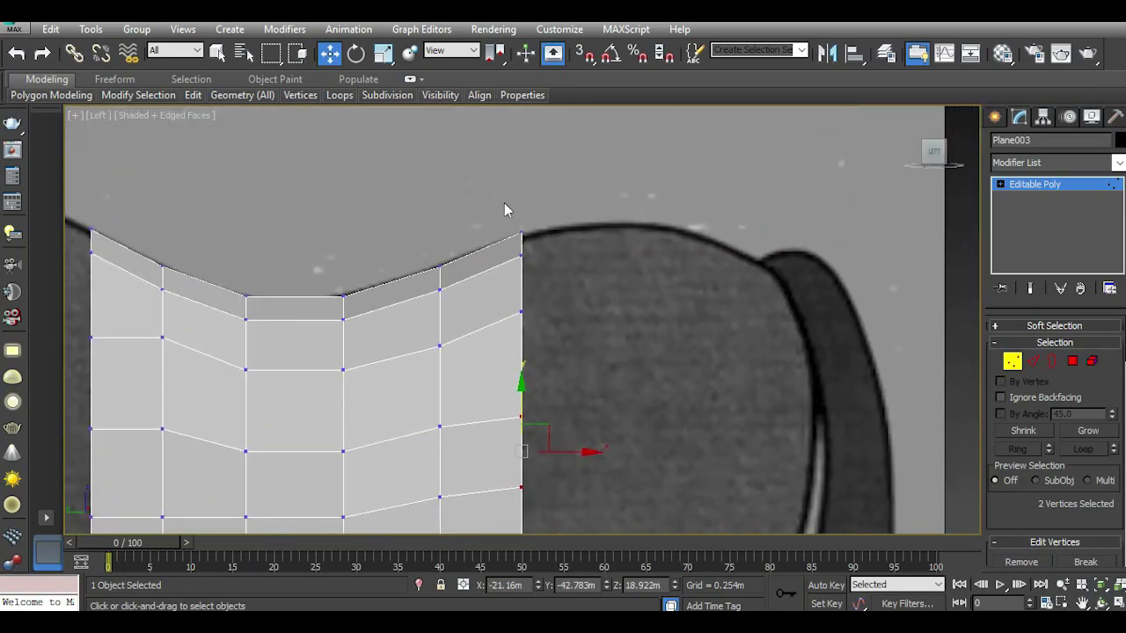
In the top view, shift the five outer-edge vertices and two corner vertices onto the outline.
{"action": "key", "text": "t"}
{"action": "middle_click_drag", "start_coordinate": [584, 432], "coordinate": [563, 376]}
{"action": "scroll", "coordinate": [563, 377], "scroll_direction": "up", "scroll_amount": 3}
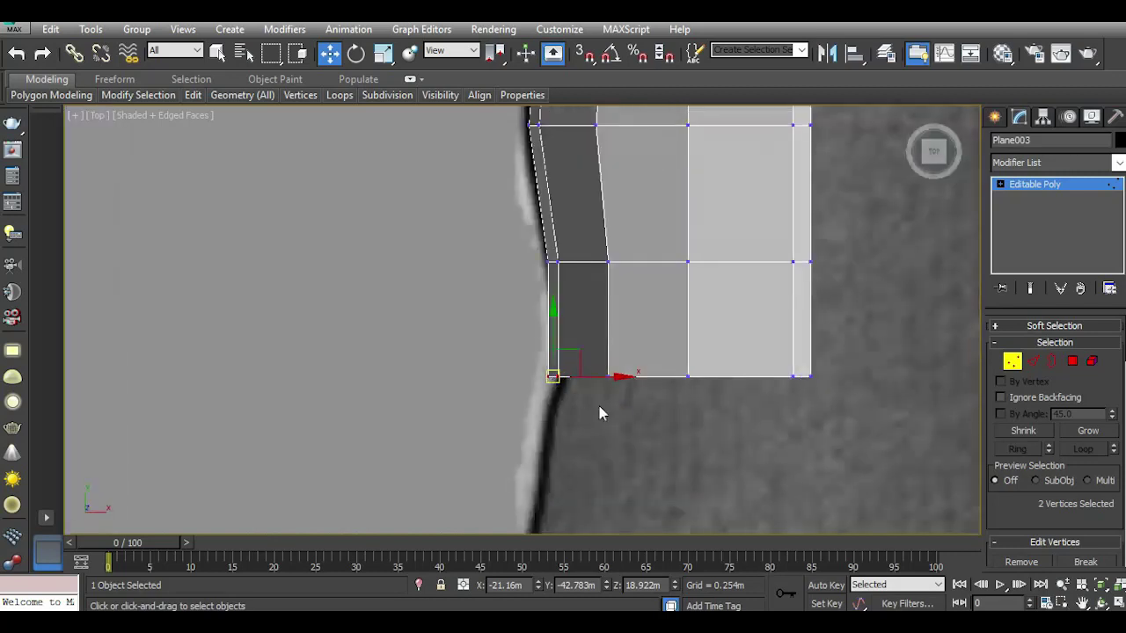
{"action": "left_click", "coordinate": [620, 414]}
{"action": "left_click_drag", "start_coordinate": [515, 322], "coordinate": [648, 427]}
{"action": "mouse_move", "coordinate": [620, 379]}
{"action": "left_mouse_down"}
{"action": "mouse_move", "coordinate": [635, 381]}
{"action": "mouse_move", "coordinate": [630, 393]}
{"action": "left_mouse_up"}
{"action": "left_click", "coordinate": [663, 428]}
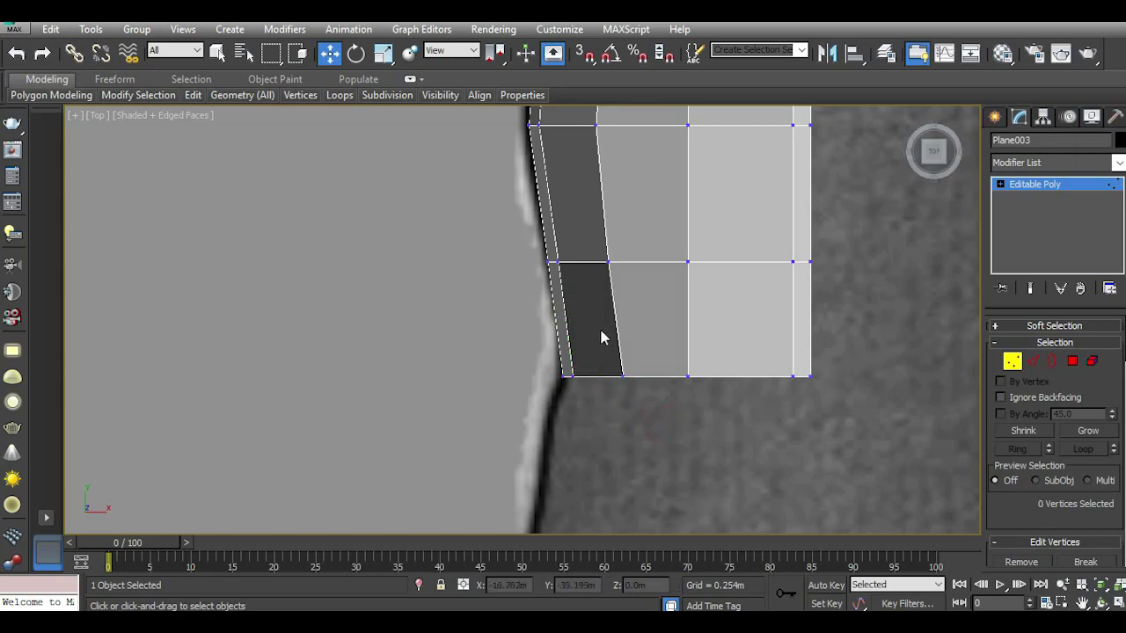
{"action": "left_click_drag", "start_coordinate": [664, 444], "coordinate": [665, 444]}
{"action": "left_click_drag", "start_coordinate": [666, 380], "coordinate": [658, 382]}
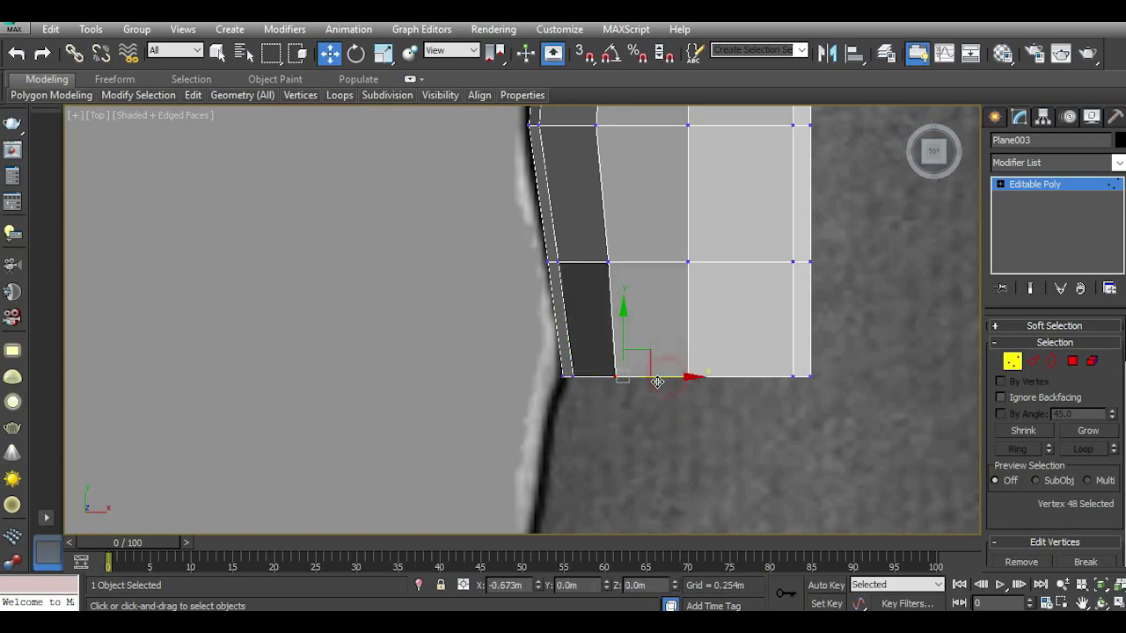
{"action": "scroll", "coordinate": [573, 369], "scroll_direction": "up", "scroll_amount": 5}
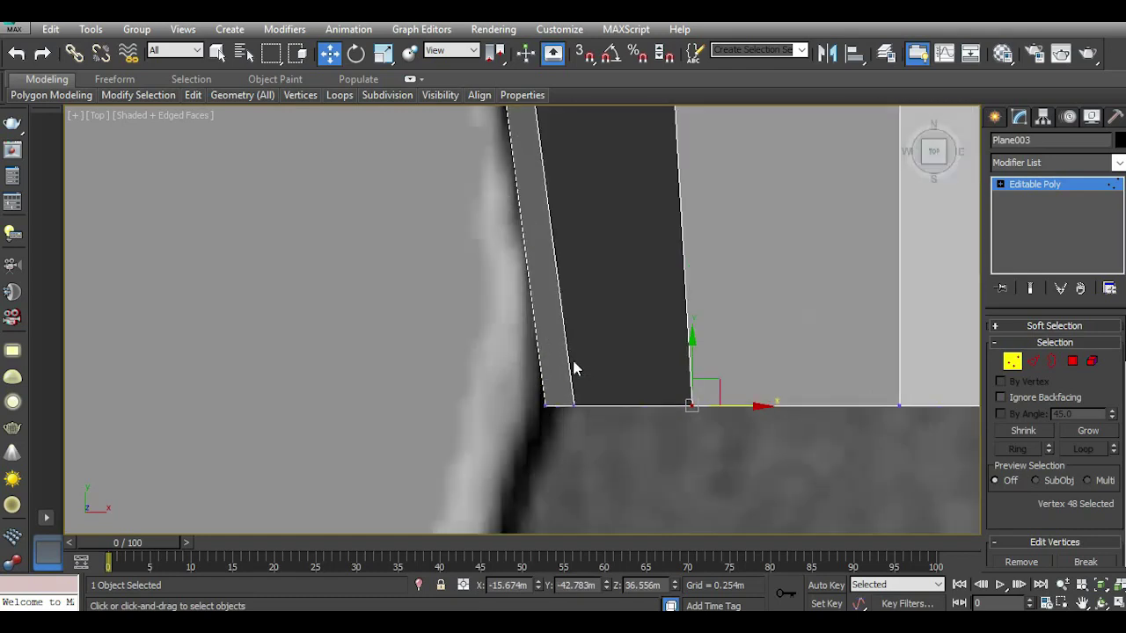
{"action": "left_click_drag", "start_coordinate": [618, 457], "coordinate": [617, 454]}
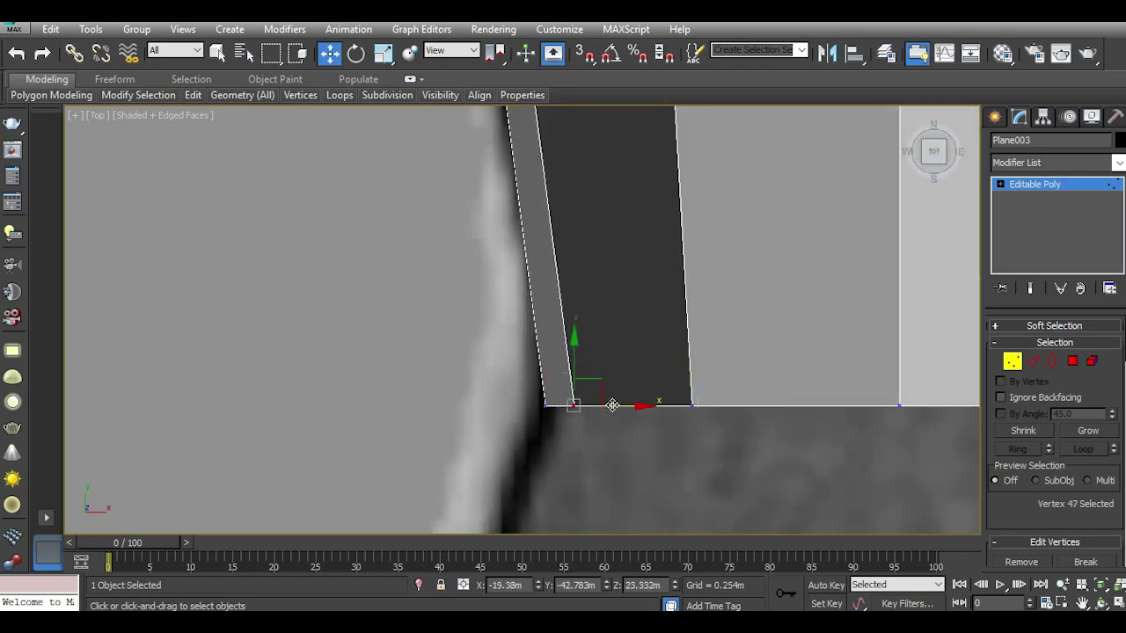
{"action": "left_click_drag", "start_coordinate": [613, 405], "coordinate": [605, 406]}
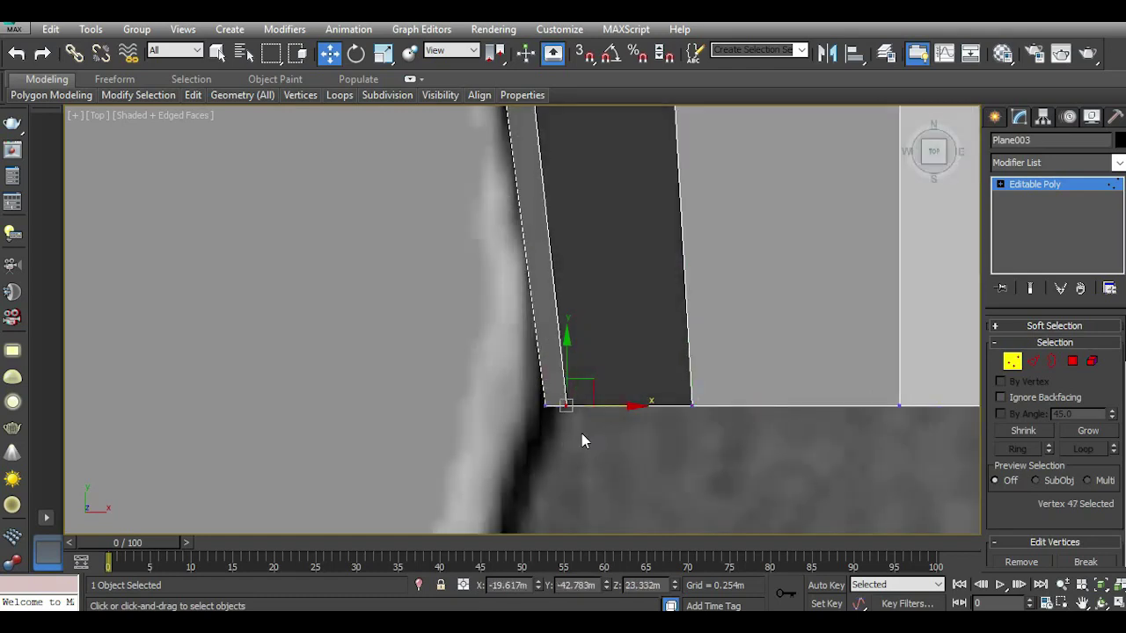
Back in the Left view, raise the lower-right corner vertices to meet the belly line.
{"action": "scroll", "coordinate": [581, 433], "scroll_direction": "down", "scroll_amount": 3}
{"action": "key", "text": "l"}
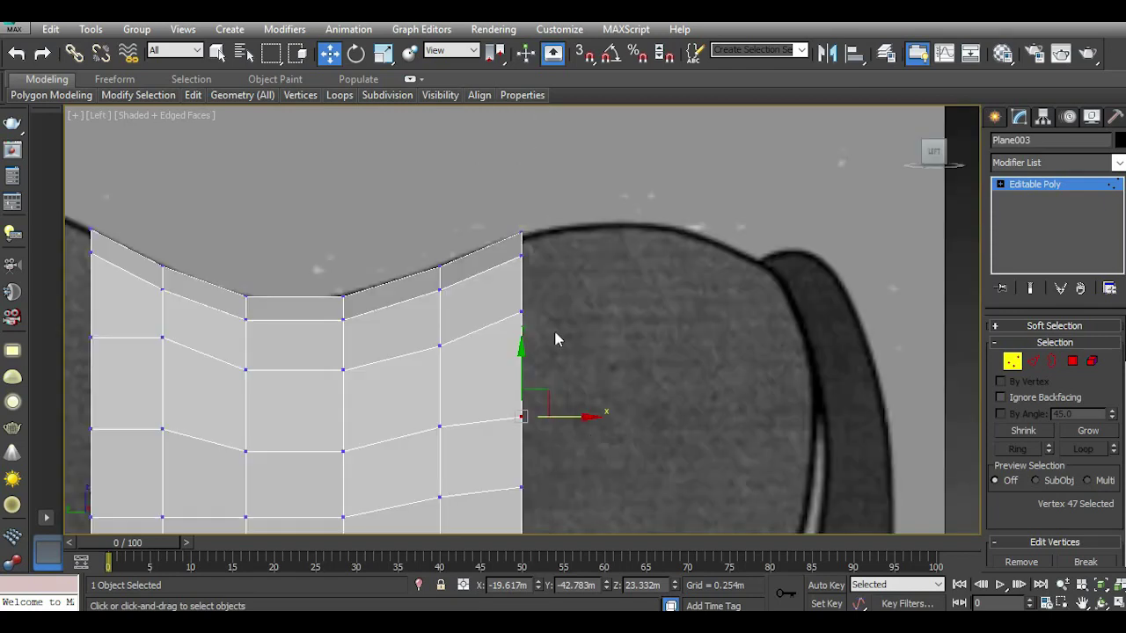
{"action": "scroll", "coordinate": [557, 339], "scroll_direction": "down", "scroll_amount": 3}
{"action": "middle_click_drag", "start_coordinate": [624, 403], "coordinate": [644, 396]}
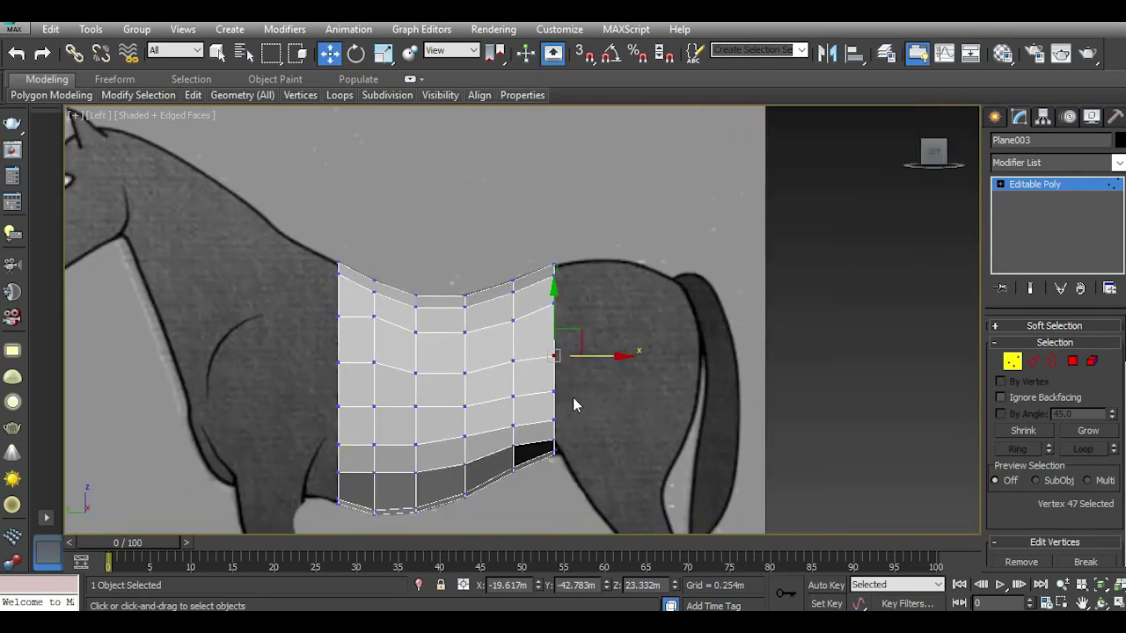
{"action": "scroll", "coordinate": [554, 470], "scroll_direction": "up", "scroll_amount": 3}
{"action": "scroll", "coordinate": [553, 464], "scroll_direction": "up", "scroll_amount": 3}
{"action": "left_click_drag", "start_coordinate": [587, 467], "coordinate": [582, 462]}
{"action": "left_click_drag", "start_coordinate": [556, 397], "coordinate": [553, 395]}
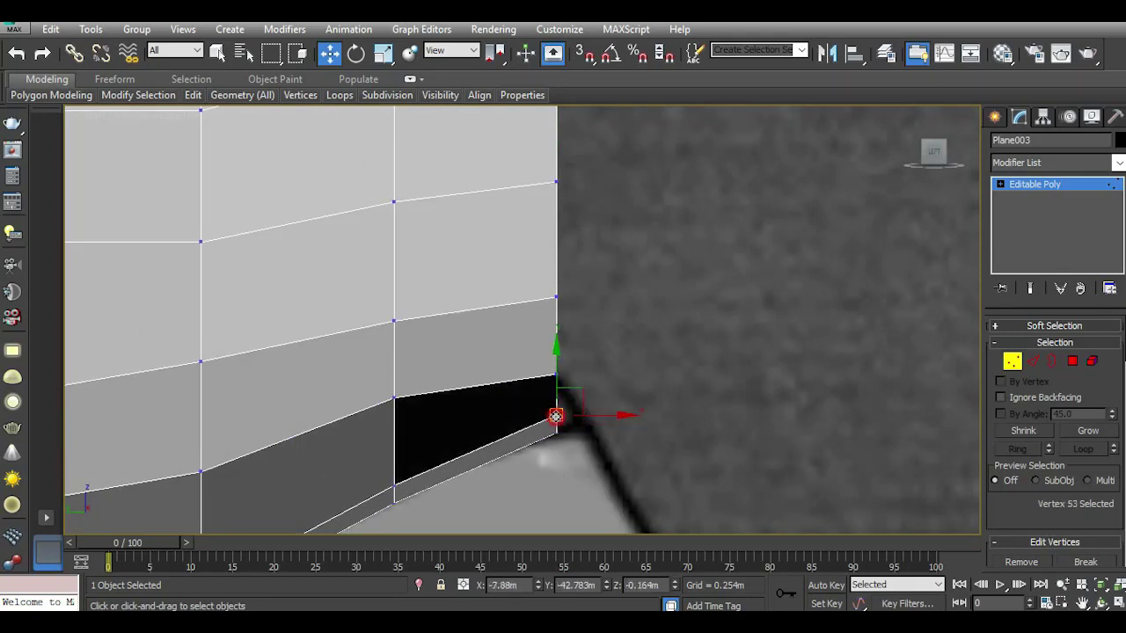
{"action": "left_click_drag", "start_coordinate": [552, 396], "coordinate": [552, 392]}
{"action": "scroll", "coordinate": [553, 393], "scroll_direction": "down", "scroll_amount": 2}
{"action": "scroll", "coordinate": [542, 453], "scroll_direction": "down", "scroll_amount": 2}
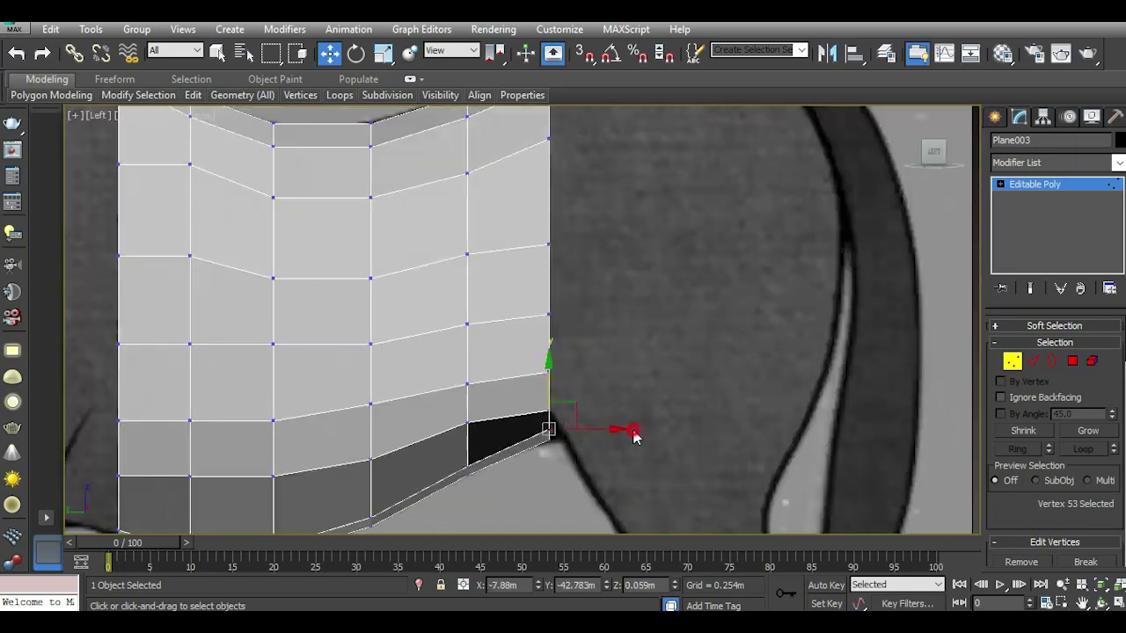
{"action": "scroll", "coordinate": [631, 422], "scroll_direction": "down", "scroll_amount": 2}
{"action": "left_click", "coordinate": [632, 416]}
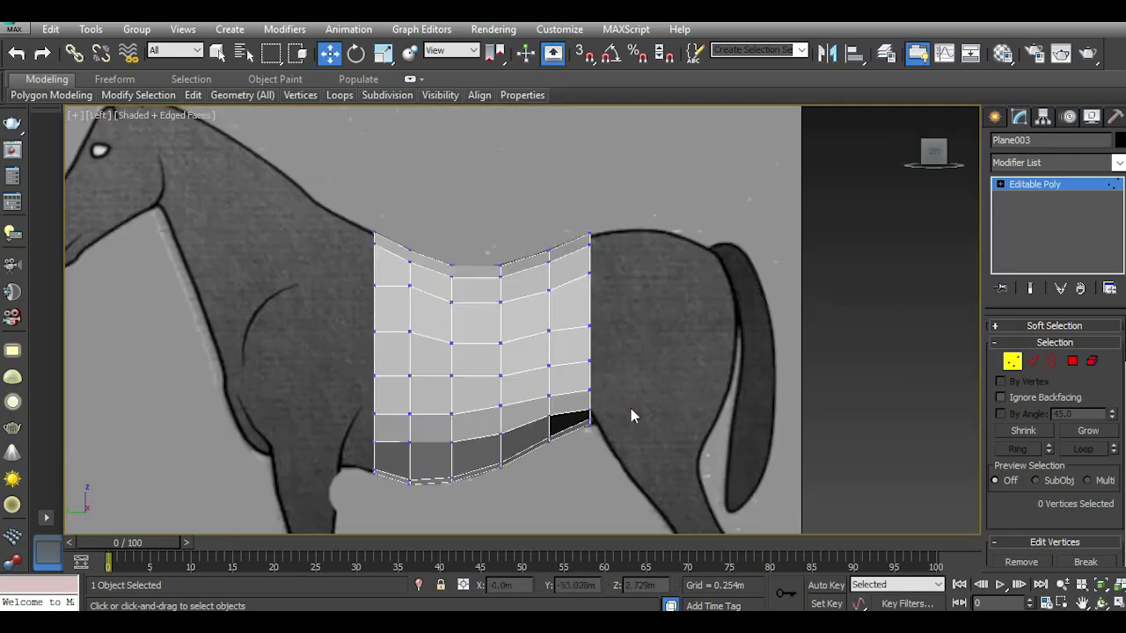
Extrude another column over the hindquarters and raise its top vertices along the back outline.
{"action": "left_click", "coordinate": [1034, 361]}
{"action": "left_click_drag", "start_coordinate": [633, 345], "coordinate": [677, 353], "text": "shift"}
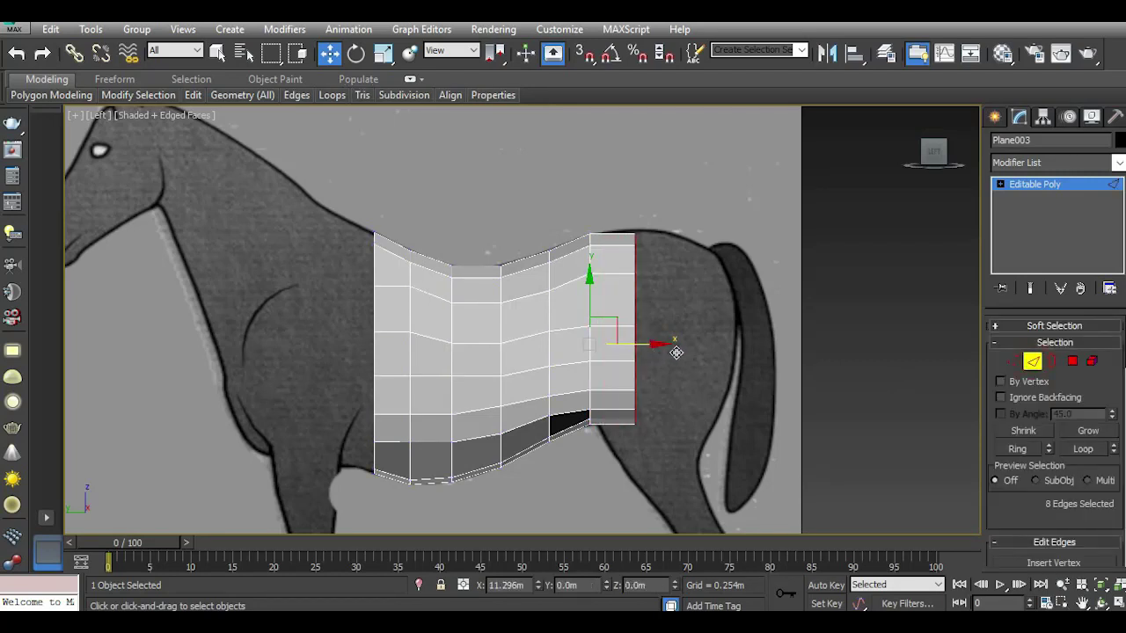
{"action": "left_click_drag", "start_coordinate": [677, 352], "coordinate": [679, 354], "text": "shift"}
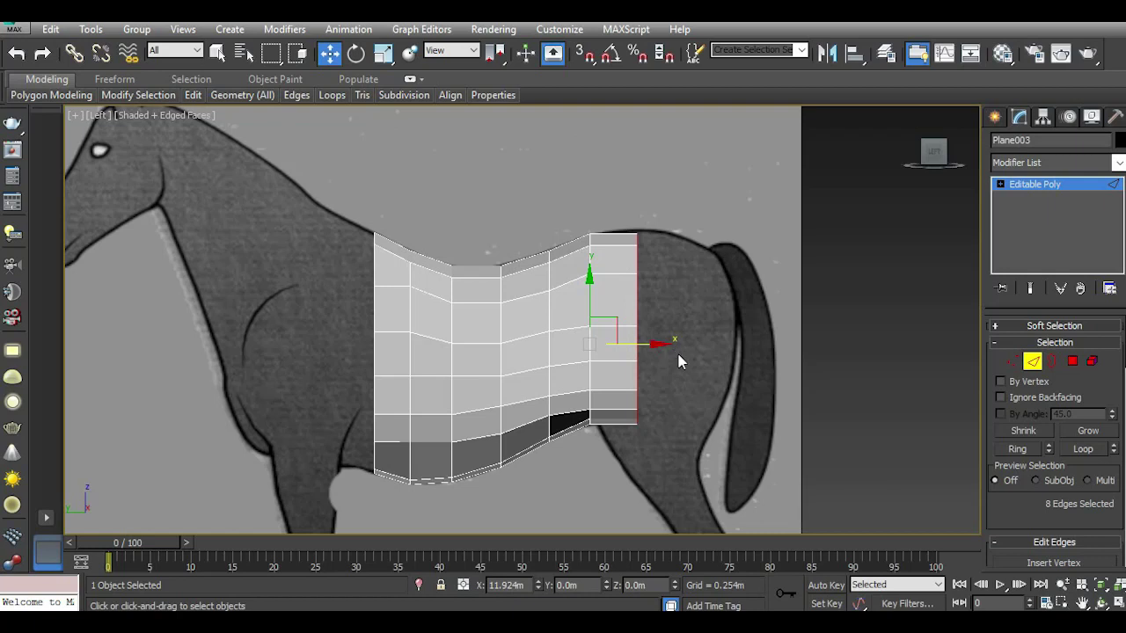
{"action": "left_click", "coordinate": [1013, 360]}
{"action": "scroll", "coordinate": [632, 259], "scroll_direction": "up", "scroll_amount": 4}
{"action": "left_click_drag", "start_coordinate": [609, 195], "coordinate": [738, 350]}
{"action": "left_click_drag", "start_coordinate": [598, 175], "coordinate": [729, 364]}
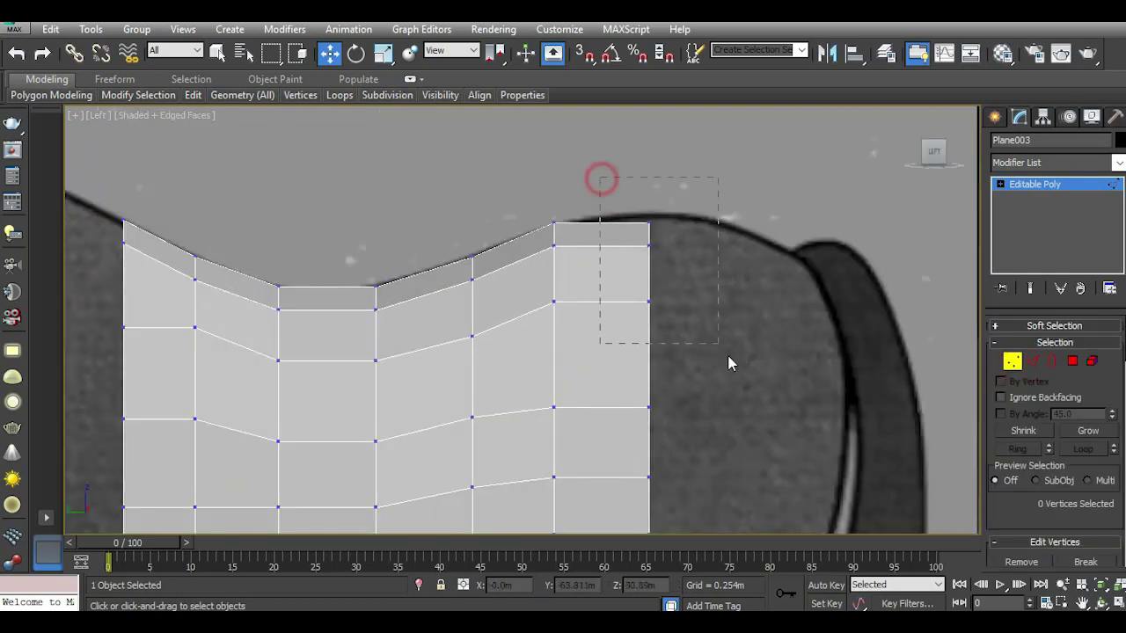
{"action": "left_click_drag", "start_coordinate": [648, 216], "coordinate": [648, 209]}
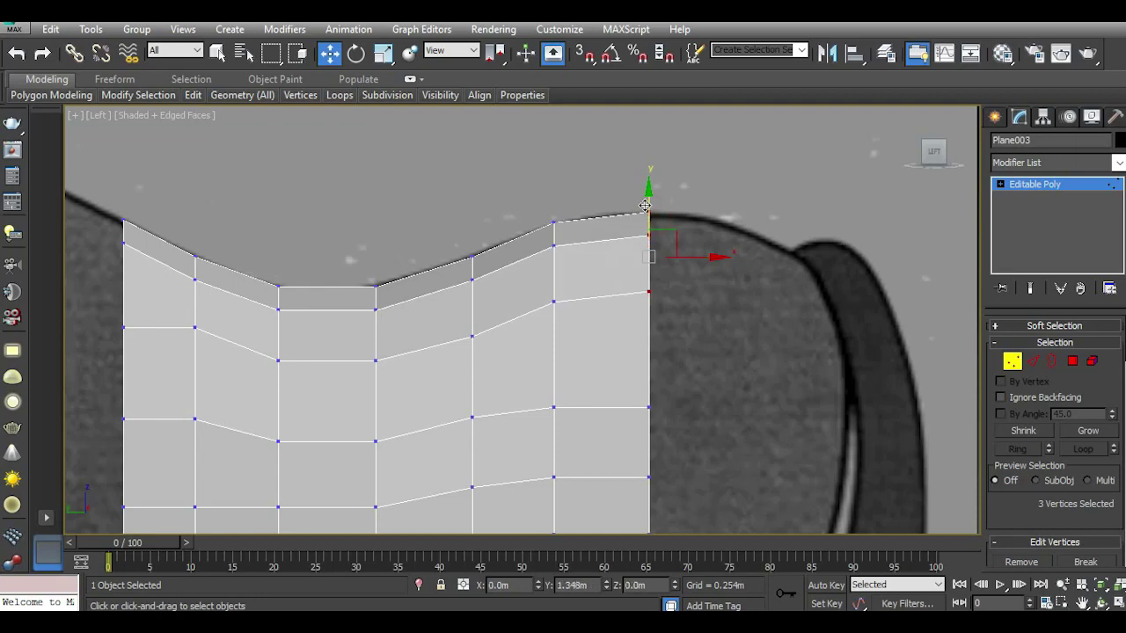
Lower the four lower-right corner vertices to the belly outline and shift them left.
{"action": "scroll", "coordinate": [590, 224], "scroll_direction": "down", "scroll_amount": 4}
{"action": "scroll", "coordinate": [619, 411], "scroll_direction": "up", "scroll_amount": 4}
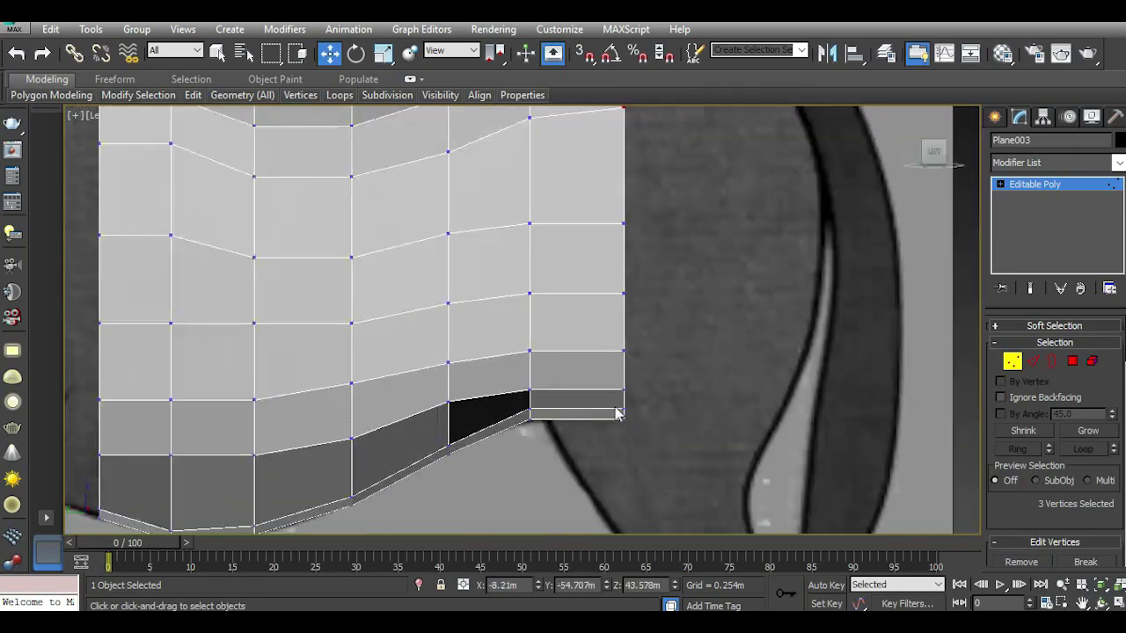
{"action": "left_click_drag", "start_coordinate": [586, 364], "coordinate": [694, 460]}
{"action": "left_click_drag", "start_coordinate": [591, 325], "coordinate": [701, 478]}
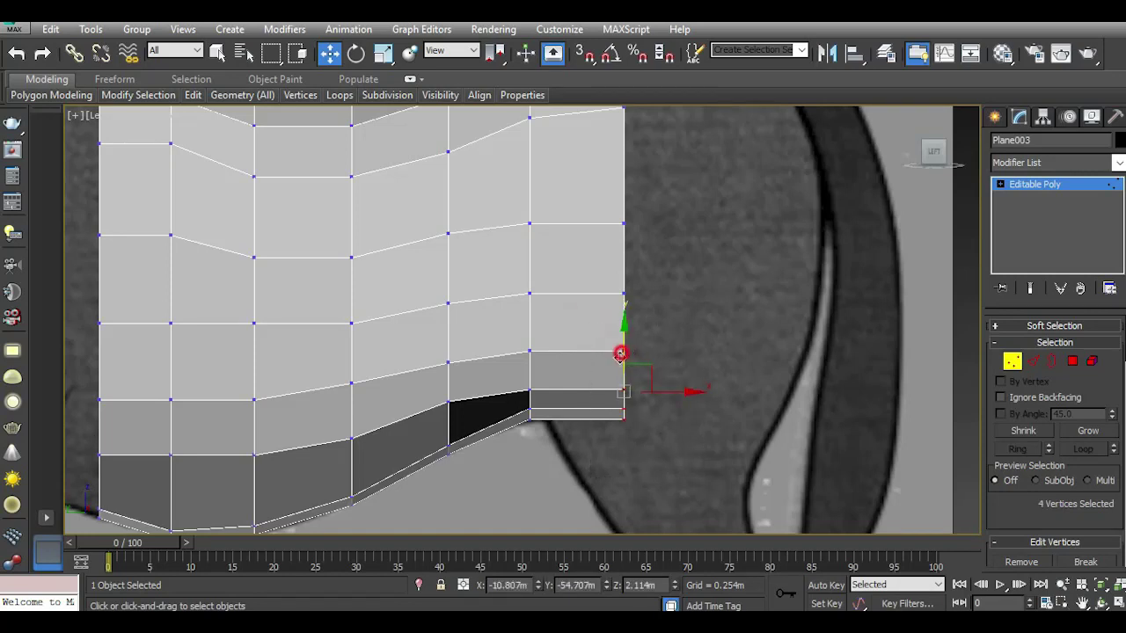
{"action": "left_click_drag", "start_coordinate": [620, 354], "coordinate": [625, 380]}
{"action": "left_click_drag", "start_coordinate": [670, 420], "coordinate": [612, 431]}
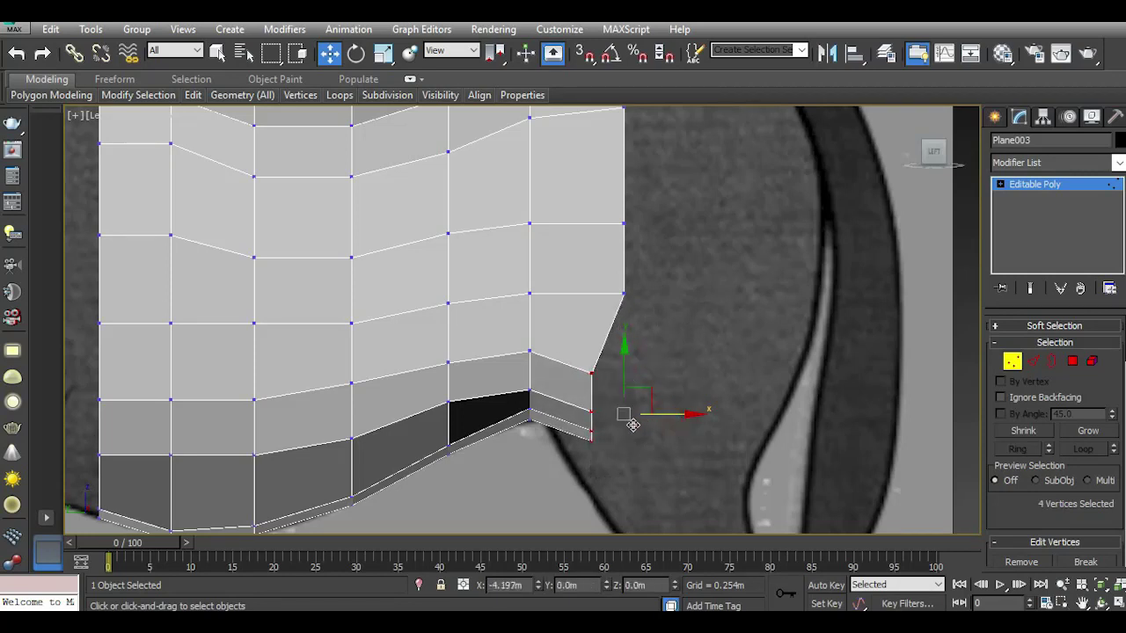
Move the two lower rear corner vertices onto the horse outline.
{"action": "scroll", "coordinate": [657, 444], "scroll_direction": "up", "scroll_amount": 2}
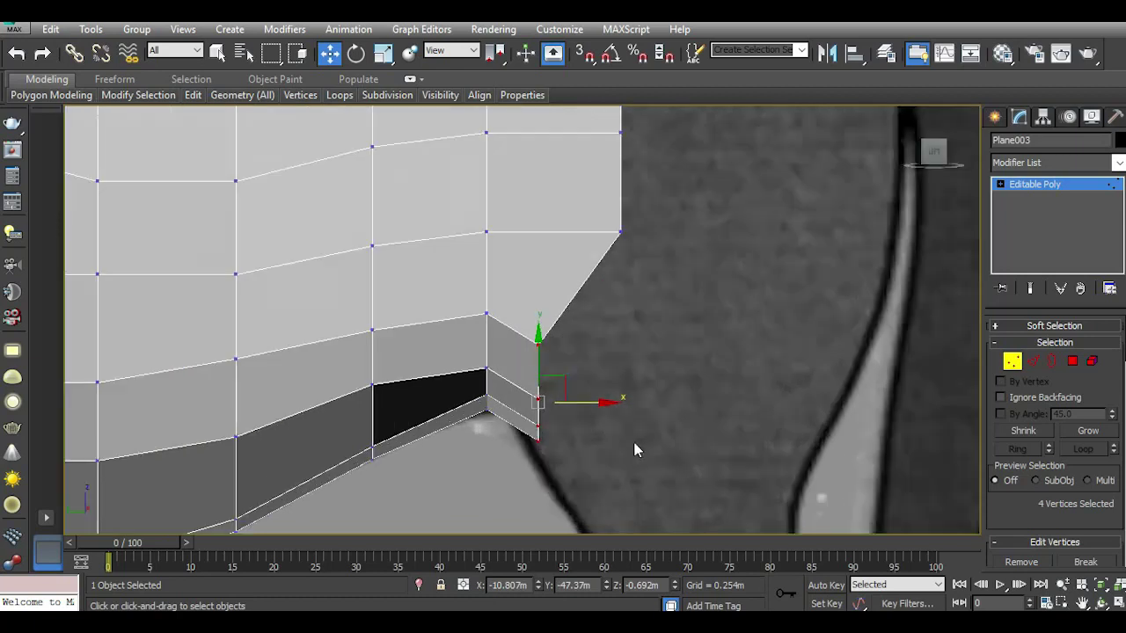
{"action": "left_click", "coordinate": [644, 438]}
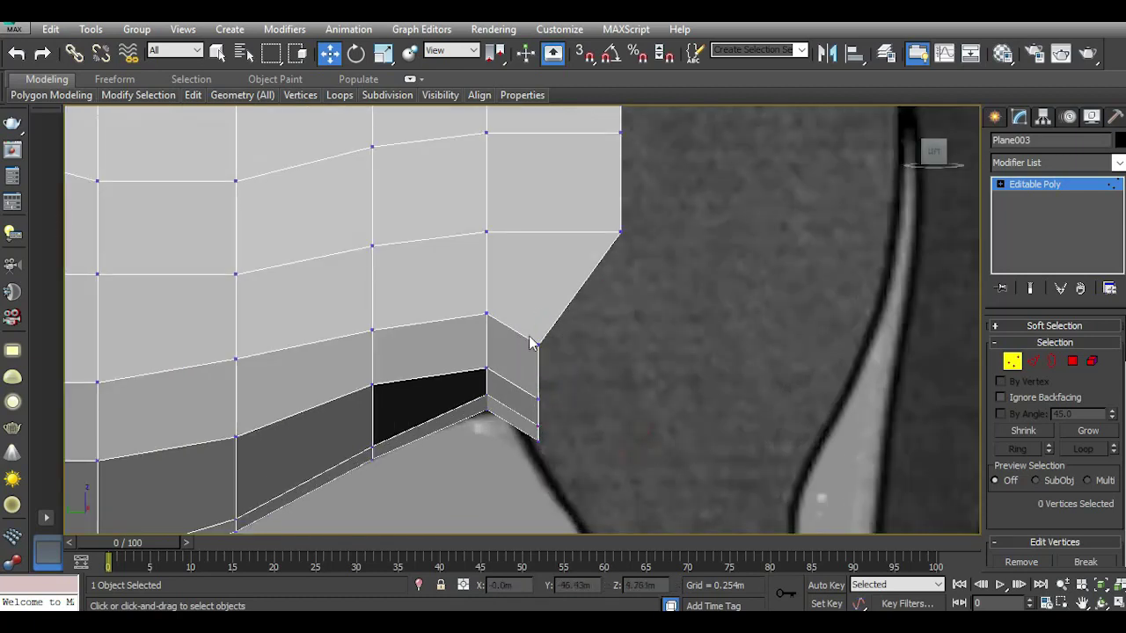
{"action": "mouse_move", "coordinate": [519, 322]}
{"action": "left_mouse_down"}
{"action": "mouse_move", "coordinate": [589, 369]}
{"action": "mouse_move", "coordinate": [594, 343]}
{"action": "left_mouse_up"}
{"action": "scroll", "coordinate": [534, 453], "scroll_direction": "up", "scroll_amount": 1}
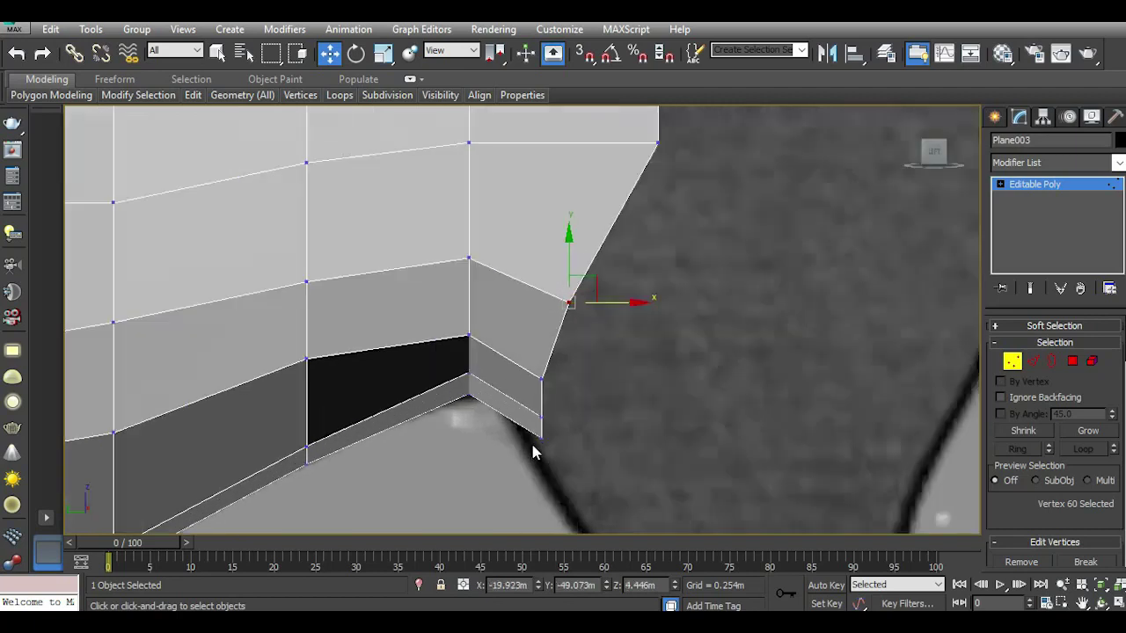
{"action": "scroll", "coordinate": [534, 453], "scroll_direction": "up", "scroll_amount": 1}
{"action": "left_click_drag", "start_coordinate": [519, 387], "coordinate": [591, 457]}
{"action": "left_click_drag", "start_coordinate": [547, 418], "coordinate": [571, 432]}
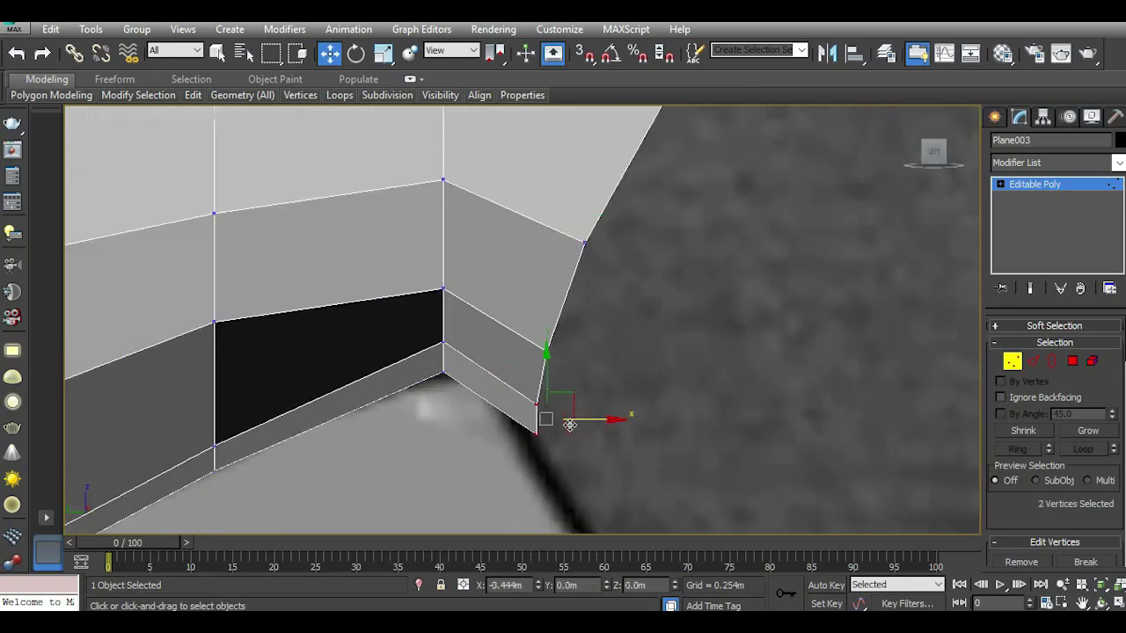
Move the upper rear boundary vertex left onto the outline and recenter the horse.
{"action": "scroll", "coordinate": [614, 411], "scroll_direction": "down", "scroll_amount": 1}
{"action": "middle_click_drag", "start_coordinate": [614, 411], "coordinate": [643, 452]}
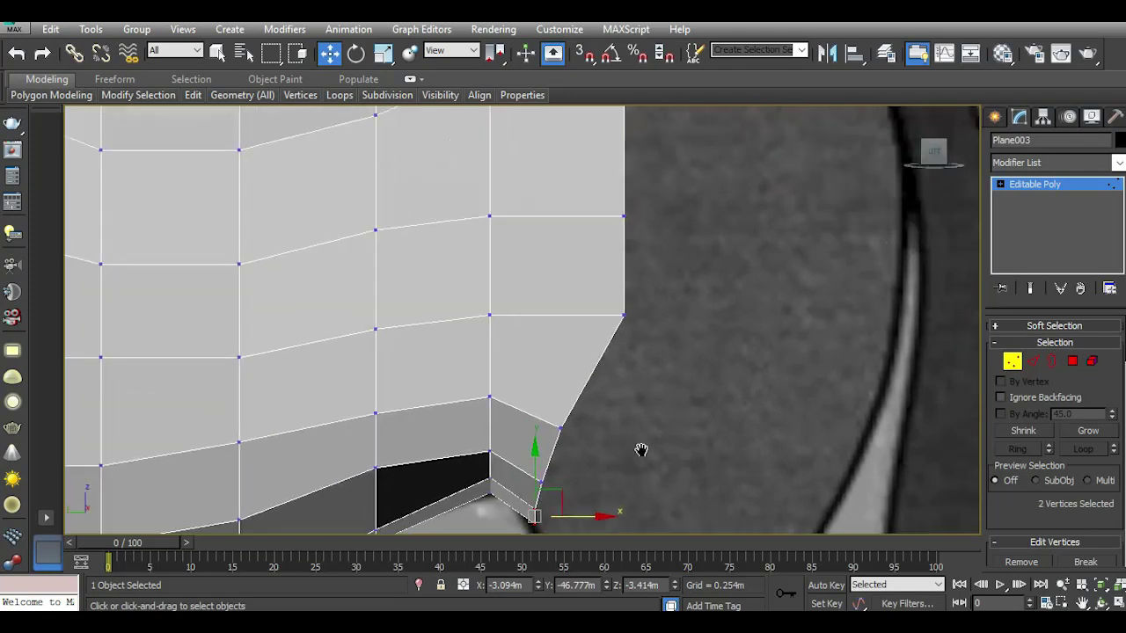
{"action": "left_click_drag", "start_coordinate": [582, 288], "coordinate": [698, 359]}
{"action": "left_click_drag", "start_coordinate": [659, 326], "coordinate": [645, 327]}
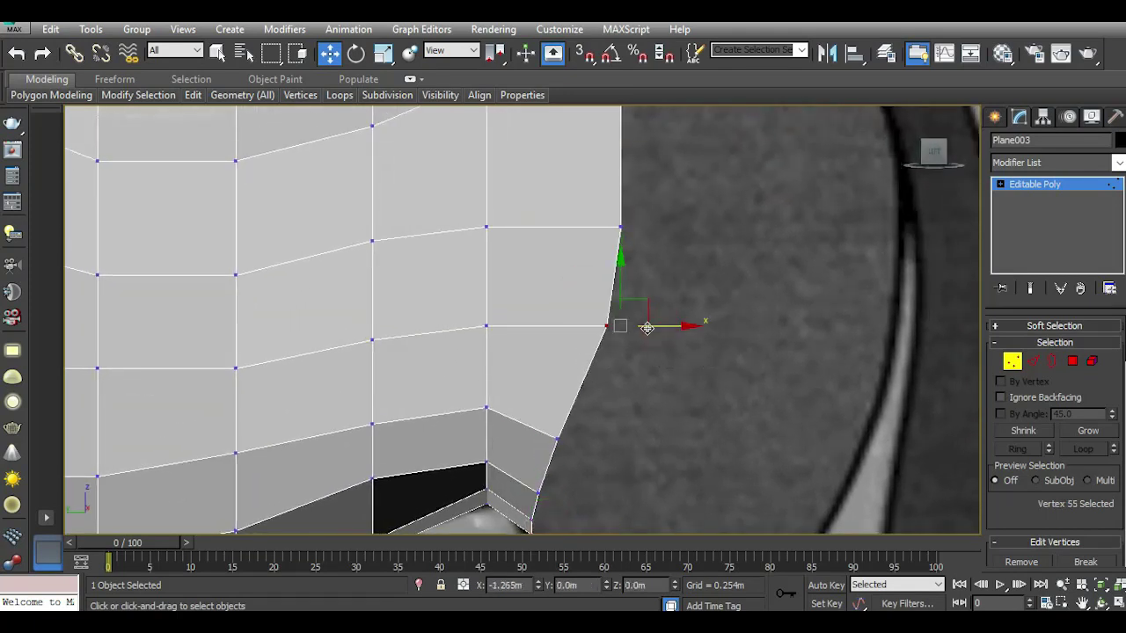
{"action": "middle_click_drag", "start_coordinate": [686, 363], "coordinate": [613, 466]}
{"action": "scroll", "coordinate": [609, 458], "scroll_direction": "down", "scroll_amount": 1}
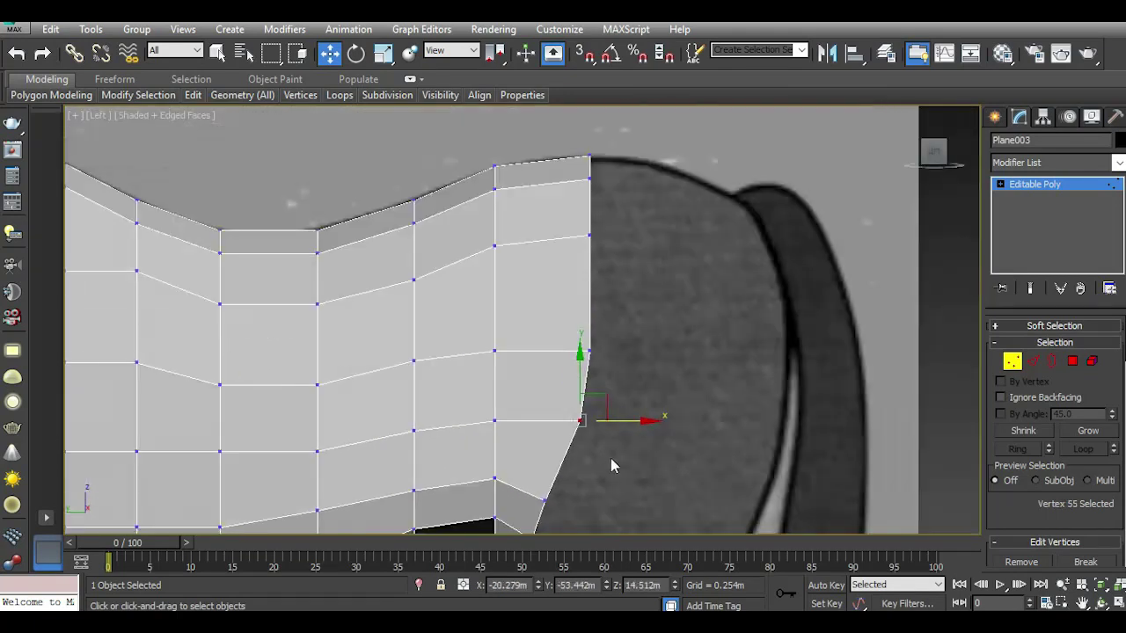
{"action": "scroll", "coordinate": [651, 289], "scroll_direction": "down", "scroll_amount": 2}
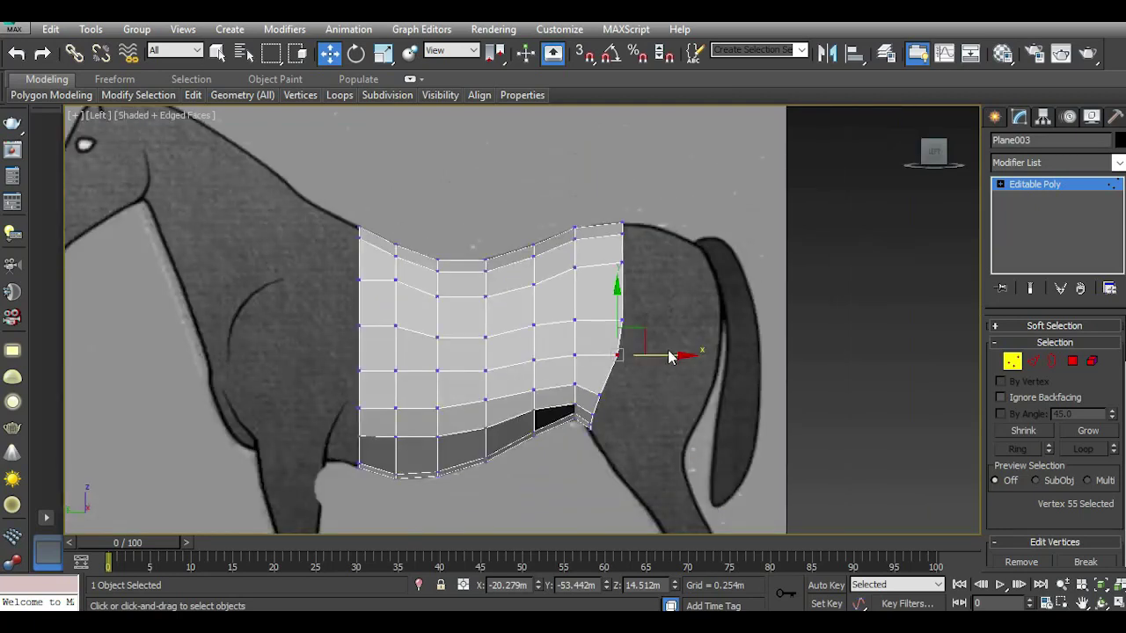
{"action": "middle_click_drag", "start_coordinate": [671, 359], "coordinate": [702, 364]}
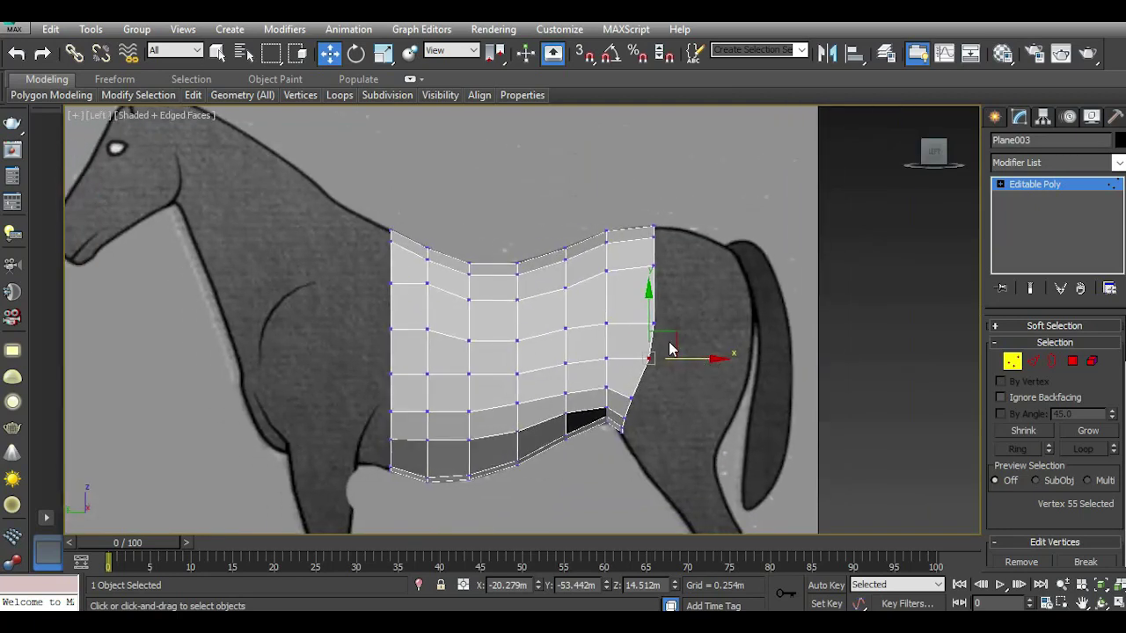
In the top view, move the four bottom-left vertices onto the outline, then extrude the bottom edges.
{"action": "key", "text": "t"}
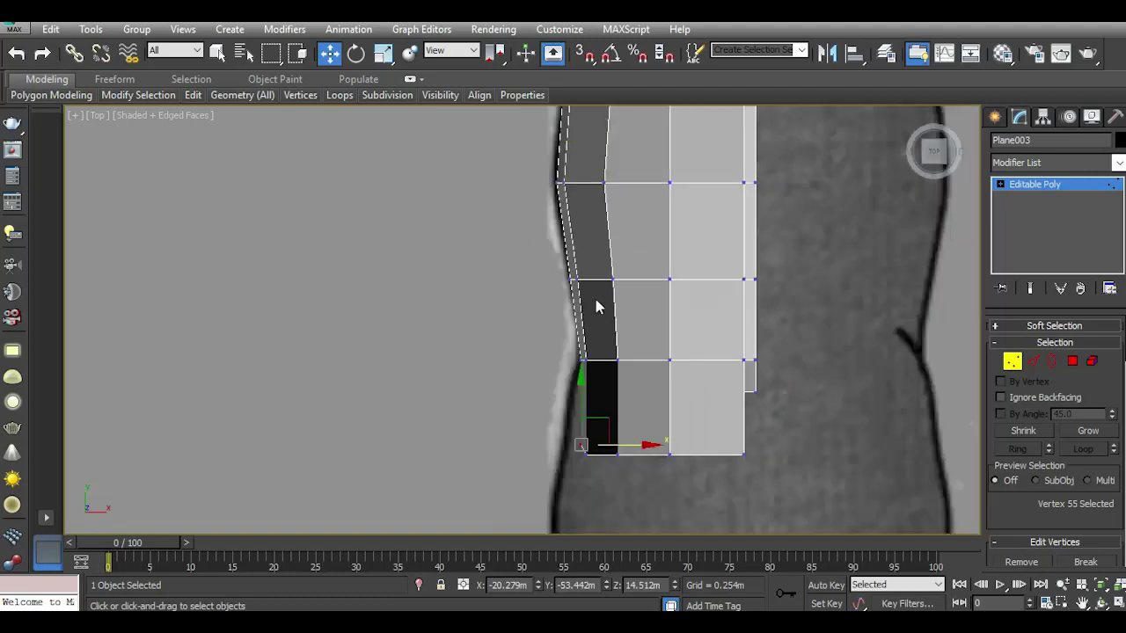
{"action": "scroll", "coordinate": [607, 404], "scroll_direction": "up", "scroll_amount": 2}
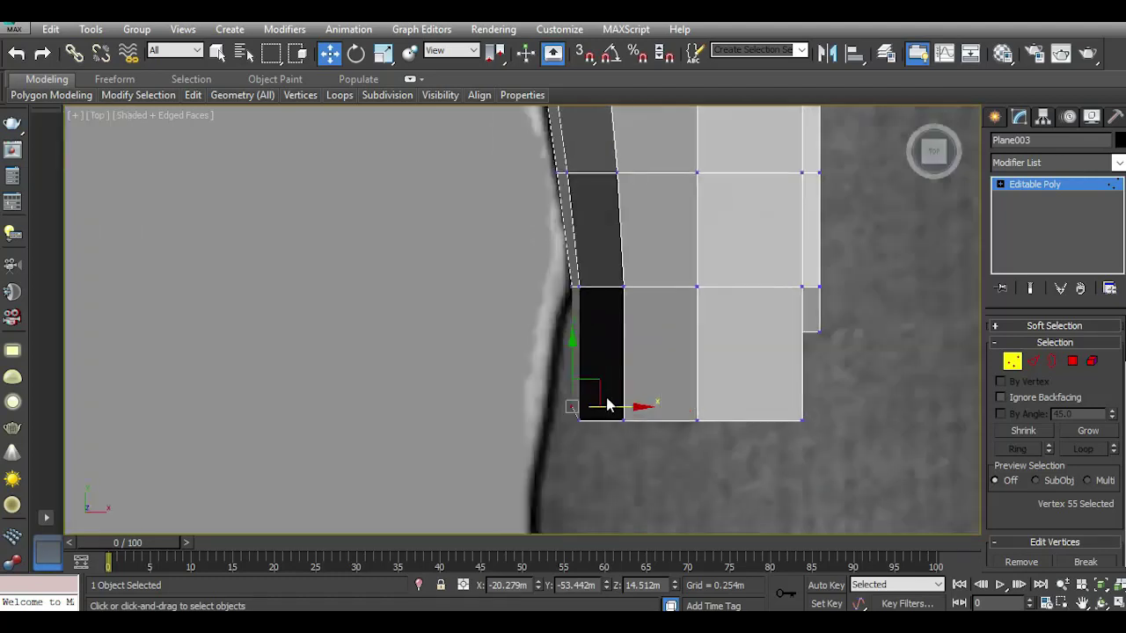
{"action": "left_click", "coordinate": [814, 387]}
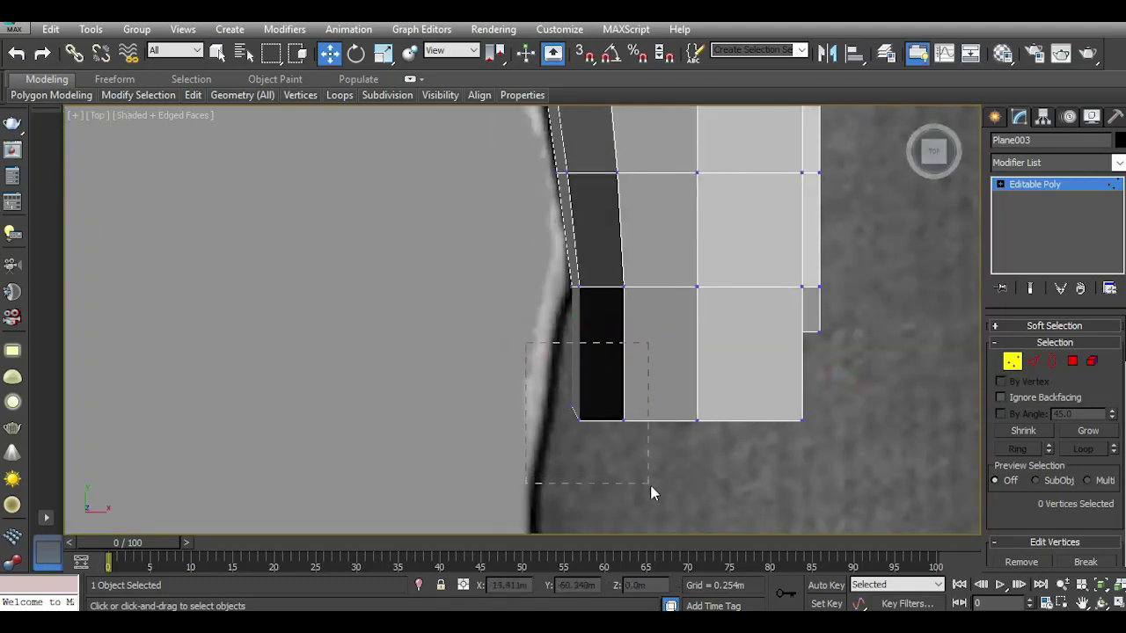
{"action": "left_click_drag", "start_coordinate": [613, 428], "coordinate": [661, 482]}
{"action": "left_click_drag", "start_coordinate": [633, 404], "coordinate": [643, 402]}
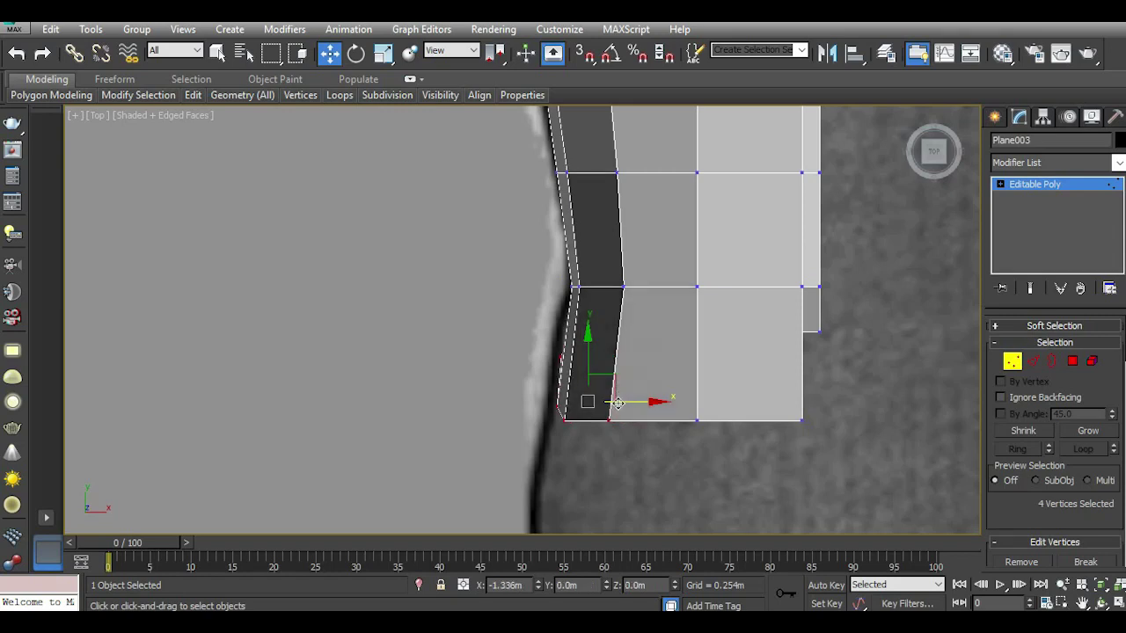
{"action": "scroll", "coordinate": [643, 402], "scroll_direction": "down", "scroll_amount": 2}
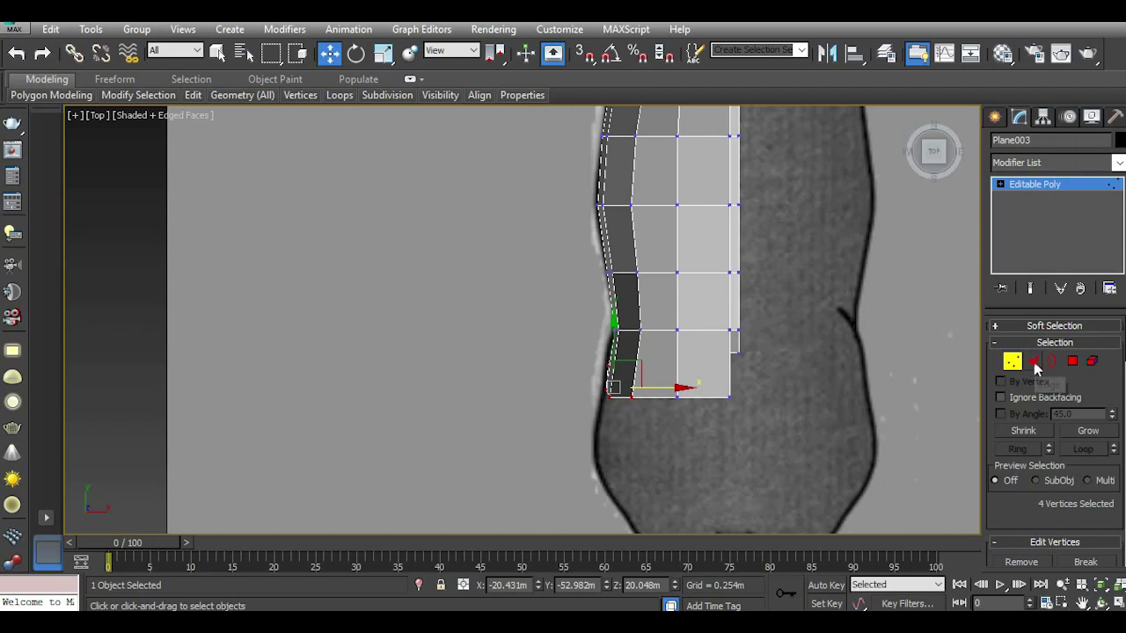
{"action": "left_click", "coordinate": [1035, 362]}
{"action": "left_click_drag", "start_coordinate": [662, 362], "coordinate": [649, 419], "text": "shift"}
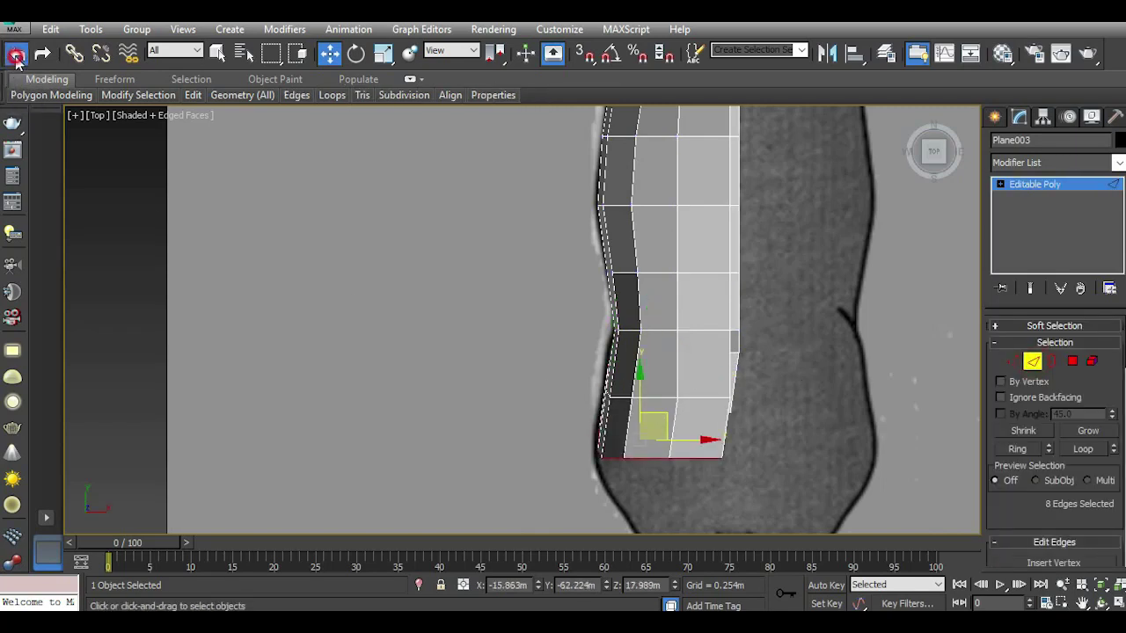
Undo the extrusion, then in the Left view extrude the rear edges toward the hindquarters, nudged slightly down.
{"action": "left_click", "coordinate": [16, 58]}
{"action": "key", "text": "l"}
{"action": "middle_click_drag", "start_coordinate": [688, 375], "coordinate": [603, 340]}
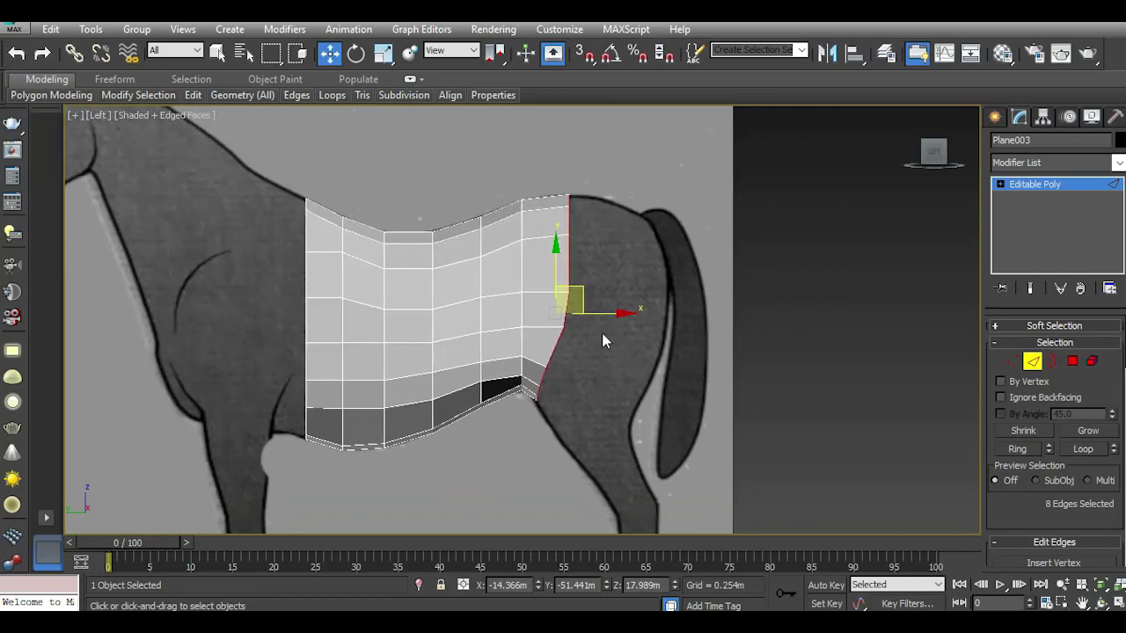
{"action": "left_click_drag", "start_coordinate": [606, 311], "coordinate": [649, 332], "text": "shift"}
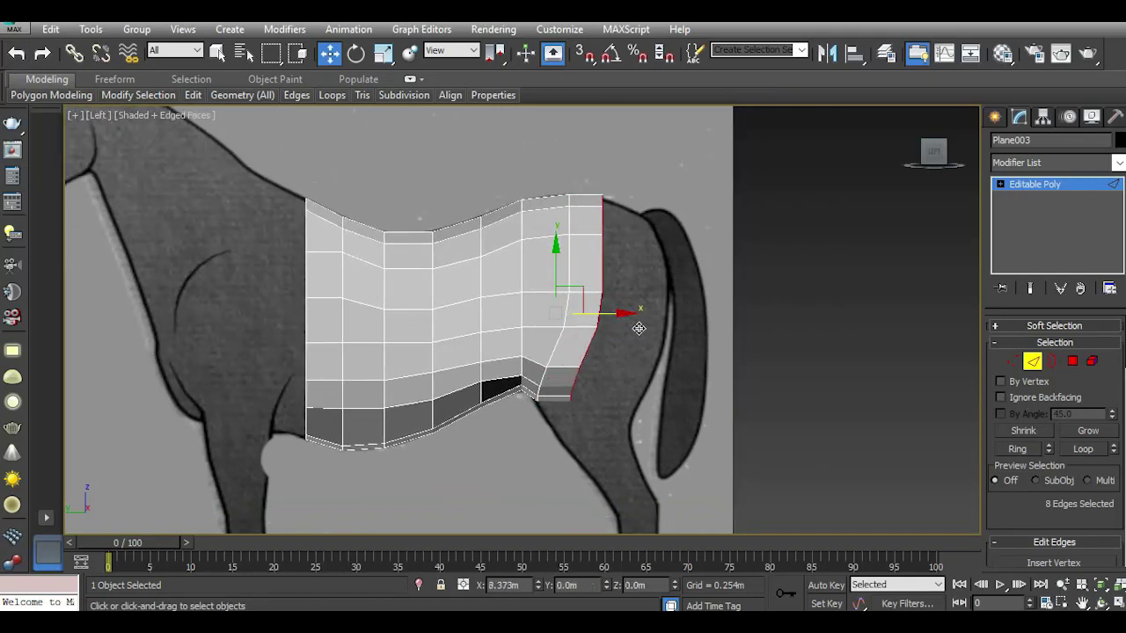
{"action": "scroll", "coordinate": [610, 279], "scroll_direction": "up", "scroll_amount": 2}
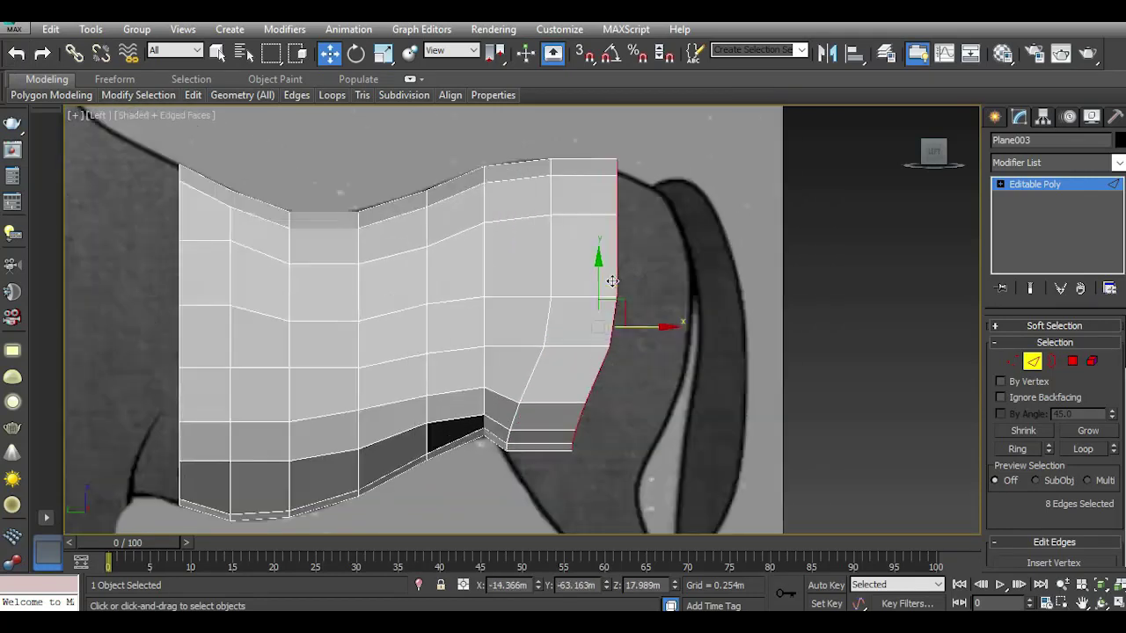
{"action": "mouse_move", "coordinate": [599, 267]}
{"action": "left_mouse_down", "text": "shift"}
{"action": "mouse_move", "coordinate": [601, 282]}
{"action": "mouse_move", "coordinate": [589, 279]}
{"action": "left_mouse_up", "text": "shift"}
At Vertex level, pull the rear corner vertices down-left along the hind leg outline.
{"action": "left_click", "coordinate": [1012, 361]}
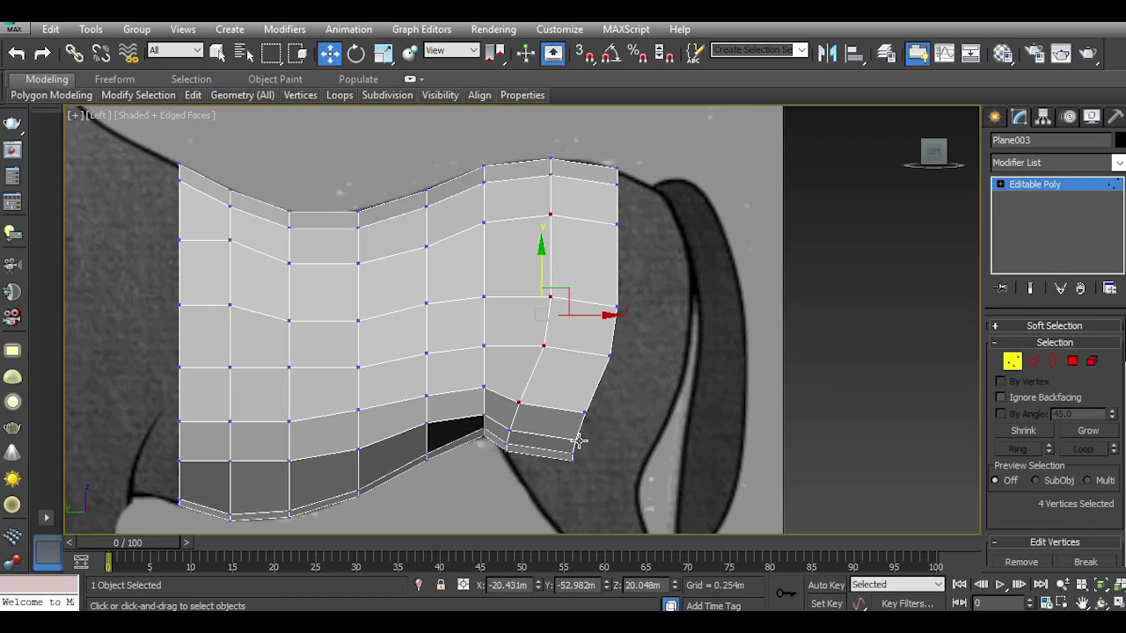
{"action": "scroll", "coordinate": [594, 420], "scroll_direction": "down", "scroll_amount": 4}
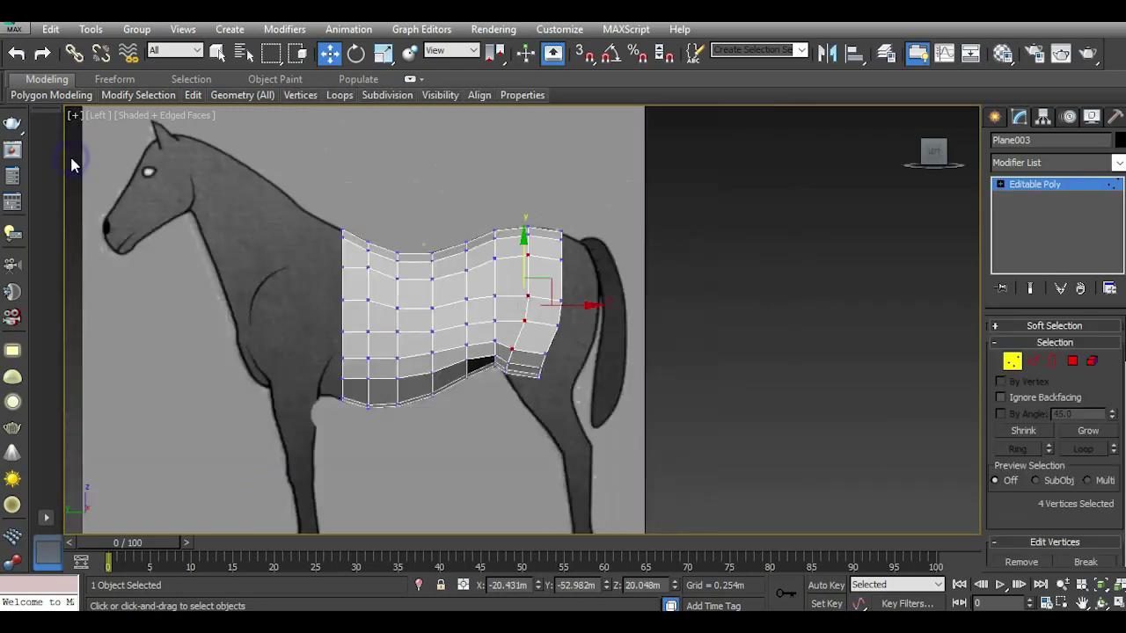
{"action": "scroll", "coordinate": [549, 383], "scroll_direction": "up", "scroll_amount": 4}
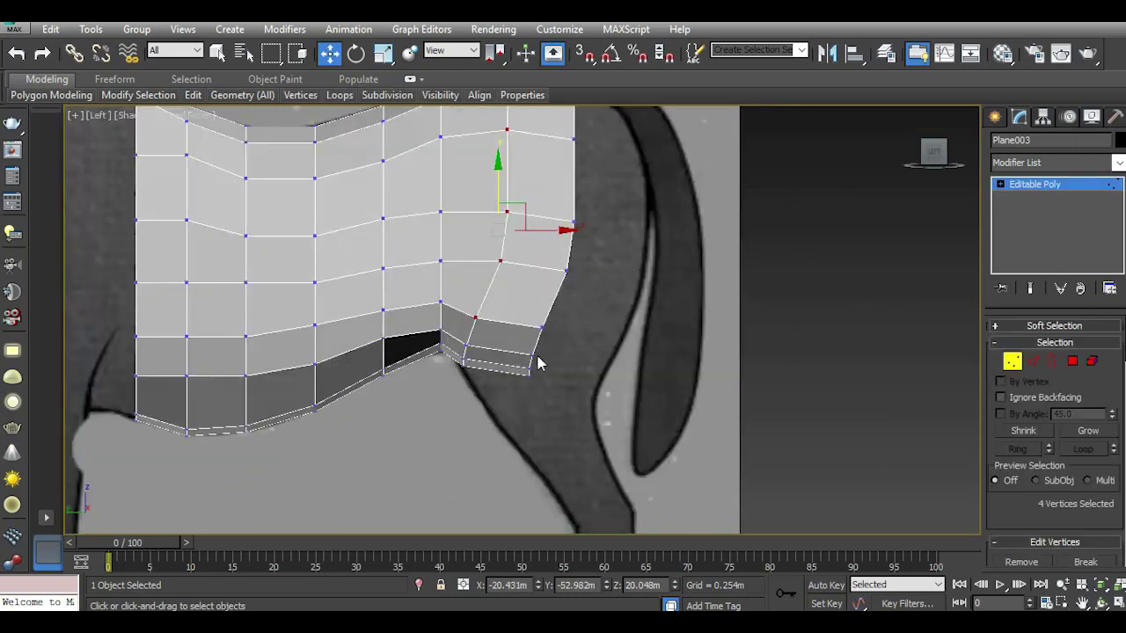
{"action": "mouse_move", "coordinate": [545, 341]}
{"action": "left_mouse_down"}
{"action": "mouse_move", "coordinate": [510, 380]}
{"action": "mouse_move", "coordinate": [527, 390]}
{"action": "left_mouse_up"}
Lower the strip's two bottom vertices and move its edge vertices up-right onto the outline.
{"action": "scroll", "coordinate": [510, 380], "scroll_direction": "up", "scroll_amount": 3}
{"action": "scroll", "coordinate": [548, 337], "scroll_direction": "up", "scroll_amount": 2}
{"action": "scroll", "coordinate": [374, 378], "scroll_direction": "up", "scroll_amount": 2}
{"action": "left_click_drag", "start_coordinate": [346, 310], "coordinate": [444, 397]}
{"action": "left_click_drag", "start_coordinate": [389, 303], "coordinate": [389, 322]}
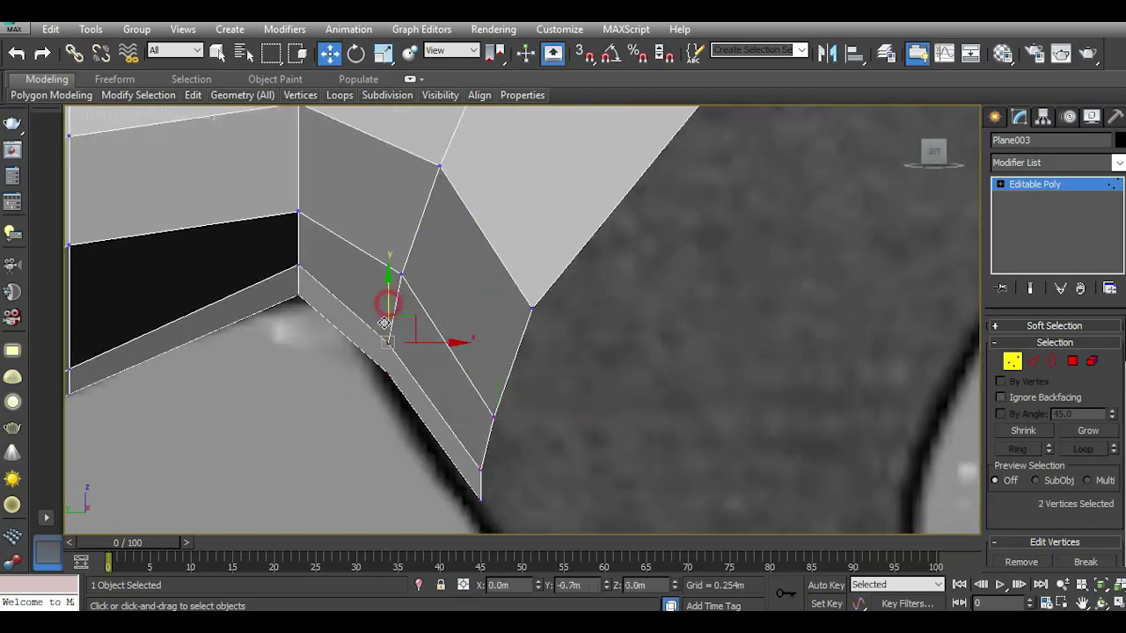
{"action": "left_click_drag", "start_coordinate": [474, 256], "coordinate": [608, 337]}
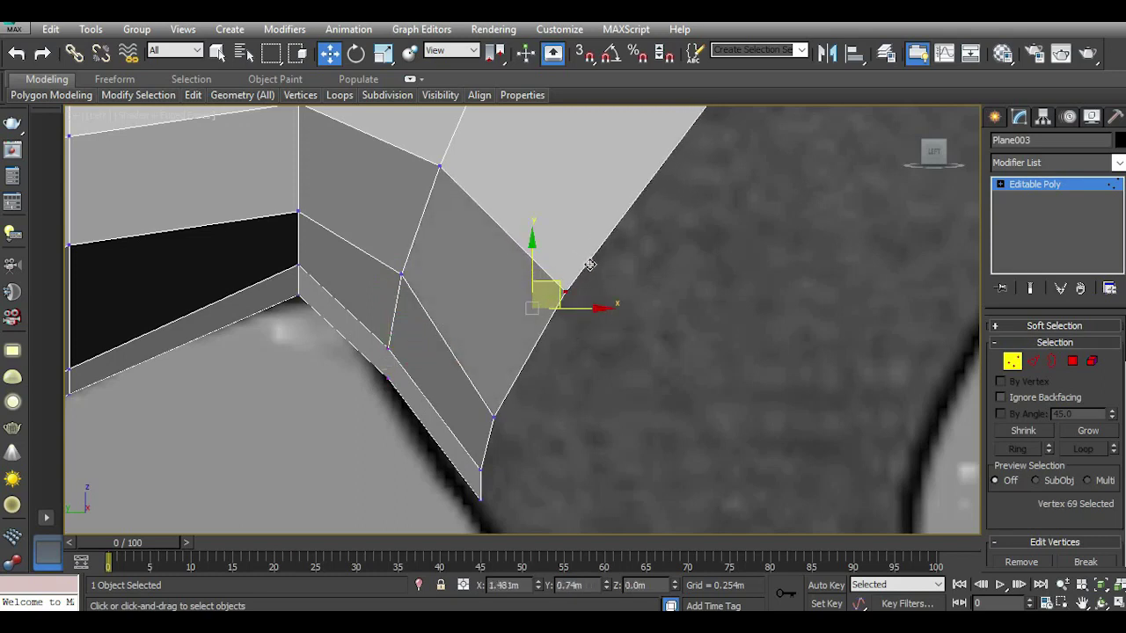
{"action": "left_click_drag", "start_coordinate": [546, 295], "coordinate": [576, 278]}
{"action": "left_click_drag", "start_coordinate": [469, 382], "coordinate": [567, 438]}
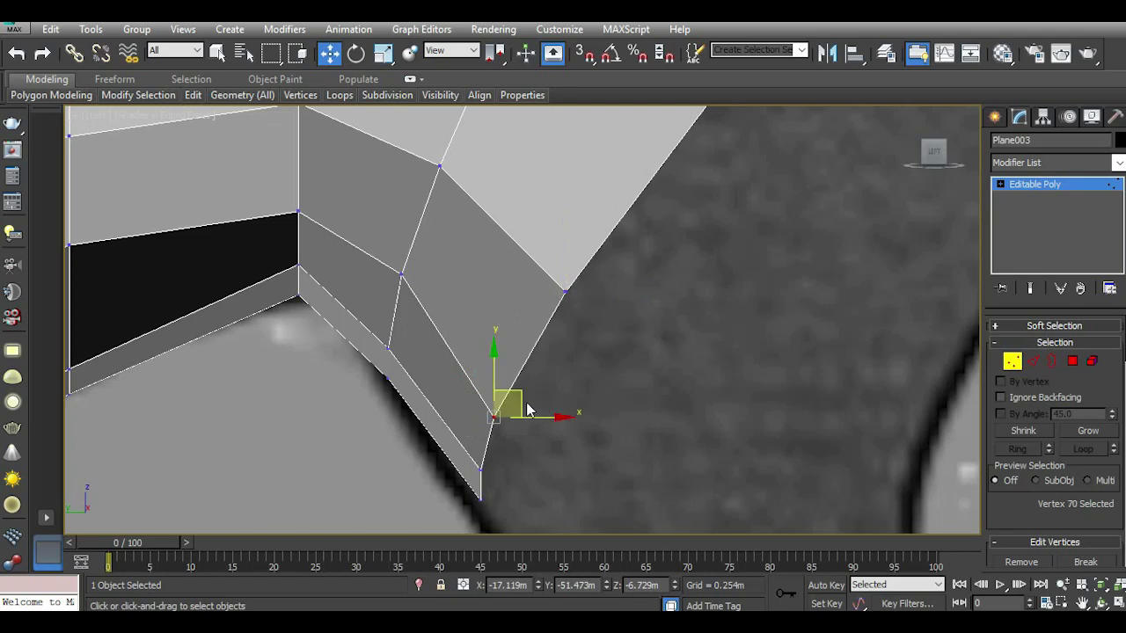
{"action": "left_click_drag", "start_coordinate": [523, 395], "coordinate": [560, 360]}
Nudge a rear vertex down-left onto the hindquarter outline.
{"action": "scroll", "coordinate": [501, 394], "scroll_direction": "down", "scroll_amount": 2}
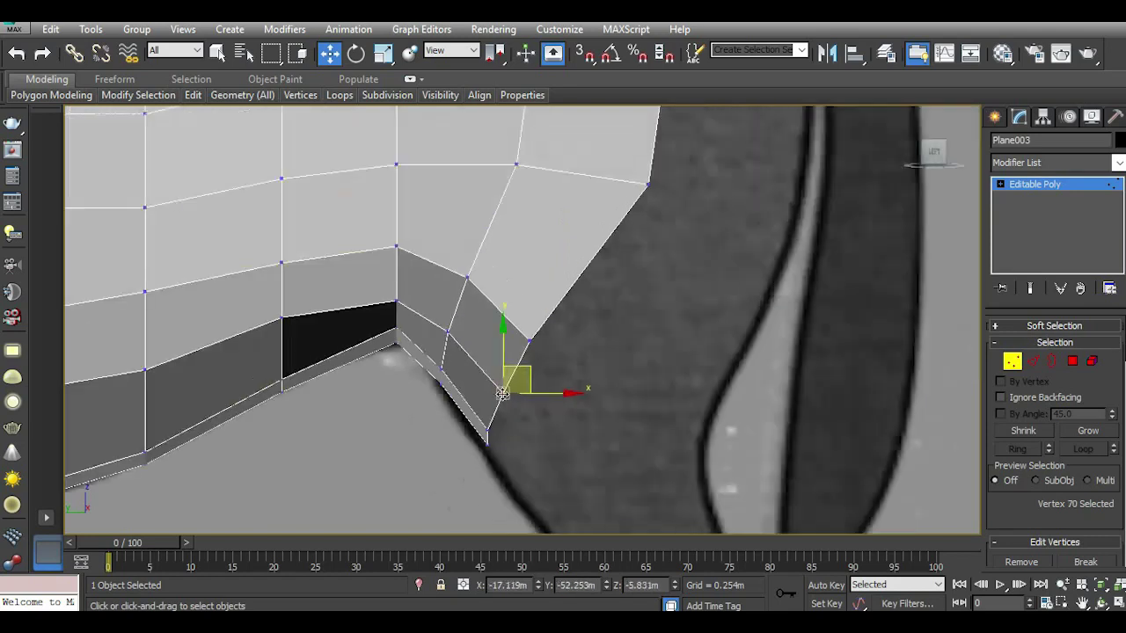
{"action": "middle_click_drag", "start_coordinate": [618, 369], "coordinate": [541, 498]}
{"action": "left_click", "coordinate": [534, 273]}
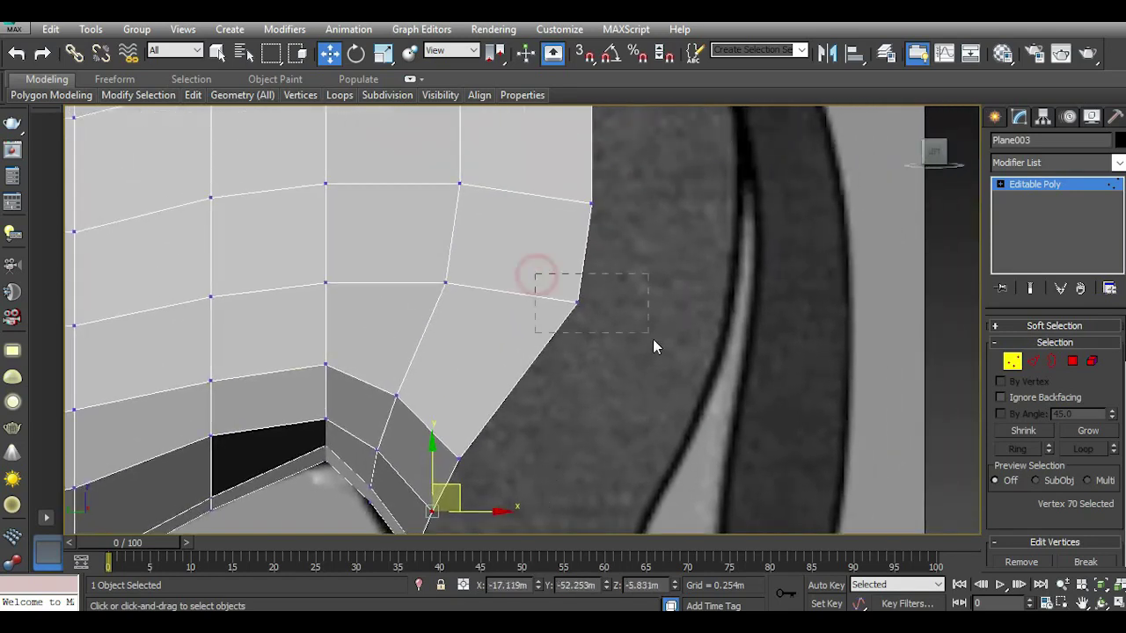
{"action": "mouse_move", "coordinate": [641, 350]}
{"action": "left_mouse_down"}
{"action": "mouse_move", "coordinate": [628, 313]}
{"action": "mouse_move", "coordinate": [611, 313]}
{"action": "left_mouse_up"}
{"action": "middle_click_drag", "start_coordinate": [611, 313], "coordinate": [547, 451]}
{"action": "scroll", "coordinate": [547, 451], "scroll_direction": "down", "scroll_amount": 2}
{"action": "middle_click_drag", "start_coordinate": [537, 382], "coordinate": [680, 296]}
In Top view, shift the bottom-left and bottom-middle vertices left onto the body outline.
{"action": "key", "text": "t"}
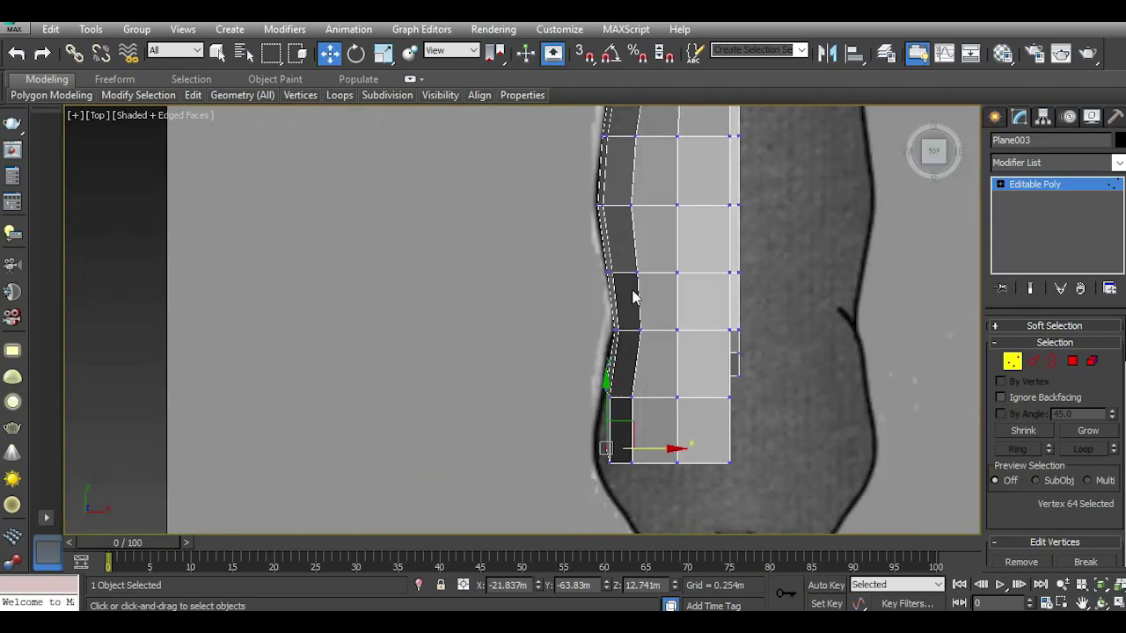
{"action": "scroll", "coordinate": [631, 471], "scroll_direction": "up", "scroll_amount": 3}
{"action": "left_click_drag", "start_coordinate": [538, 382], "coordinate": [688, 523]}
{"action": "left_click_drag", "start_coordinate": [650, 443], "coordinate": [635, 441]}
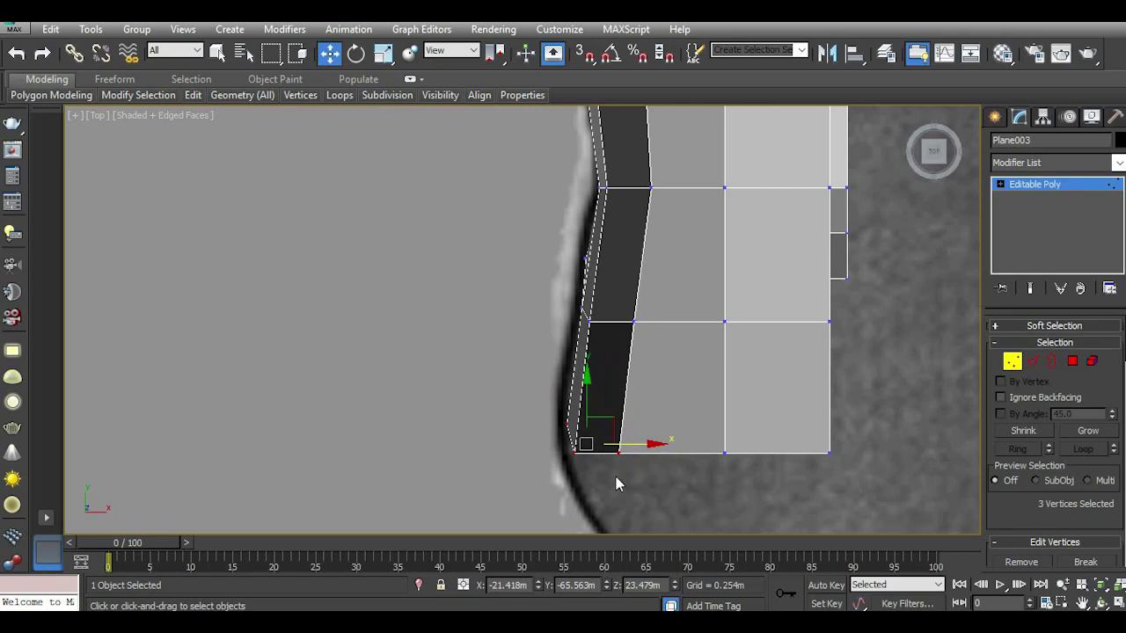
{"action": "middle_click_drag", "start_coordinate": [616, 483], "coordinate": [681, 410]}
{"action": "left_click", "coordinate": [701, 398]}
{"action": "left_click_drag", "start_coordinate": [733, 398], "coordinate": [725, 416]}
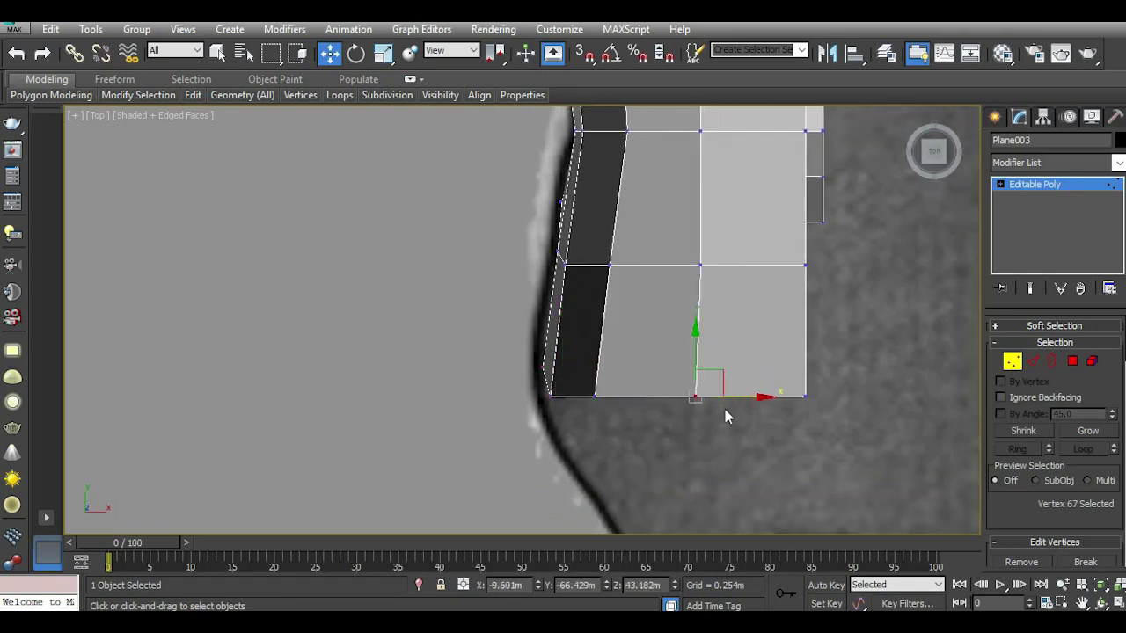
In the side view, lower the right-edge vertex and nudge it inward onto the outline.
{"action": "key", "text": "l"}
{"action": "scroll", "coordinate": [577, 372], "scroll_direction": "down", "scroll_amount": 3}
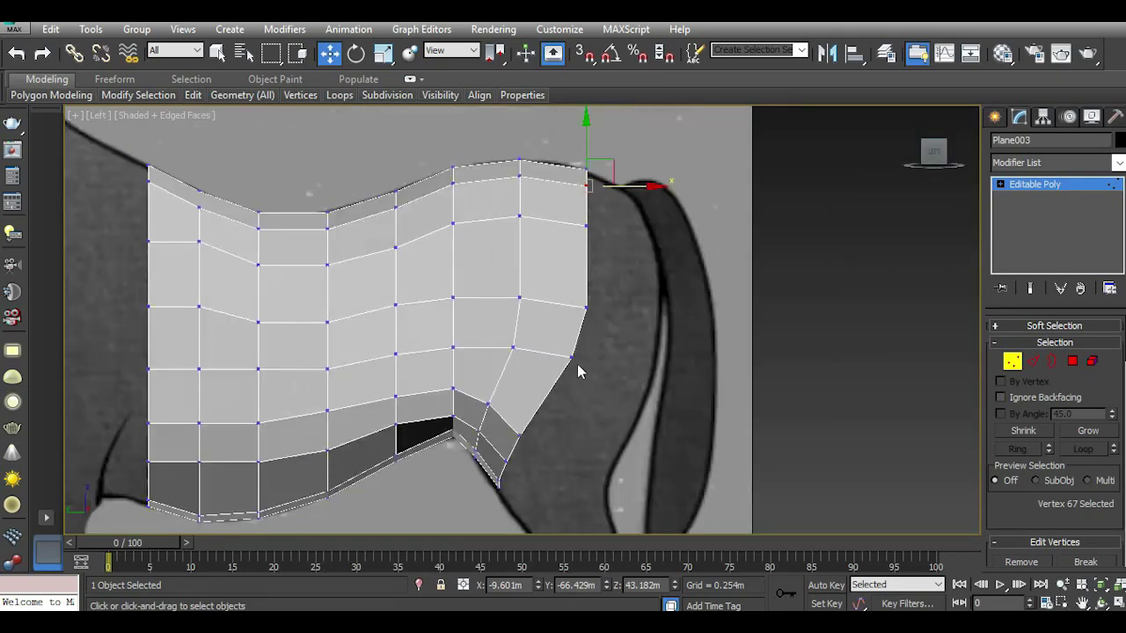
{"action": "scroll", "coordinate": [575, 365], "scroll_direction": "up", "scroll_amount": 3}
{"action": "left_click", "coordinate": [576, 363]}
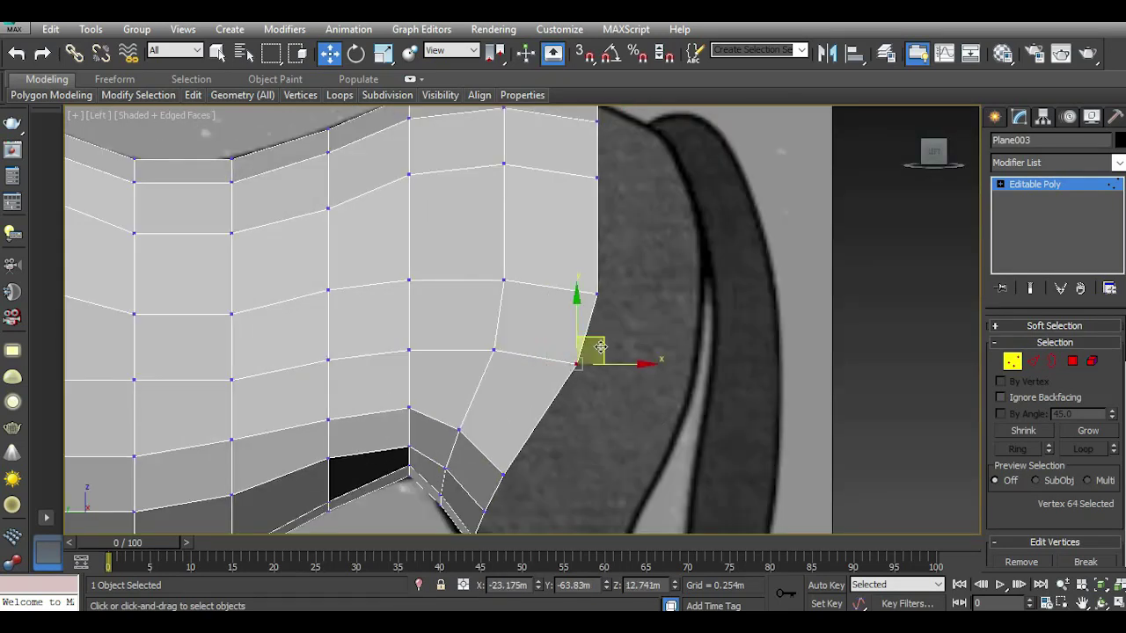
{"action": "left_click_drag", "start_coordinate": [575, 315], "coordinate": [575, 336]}
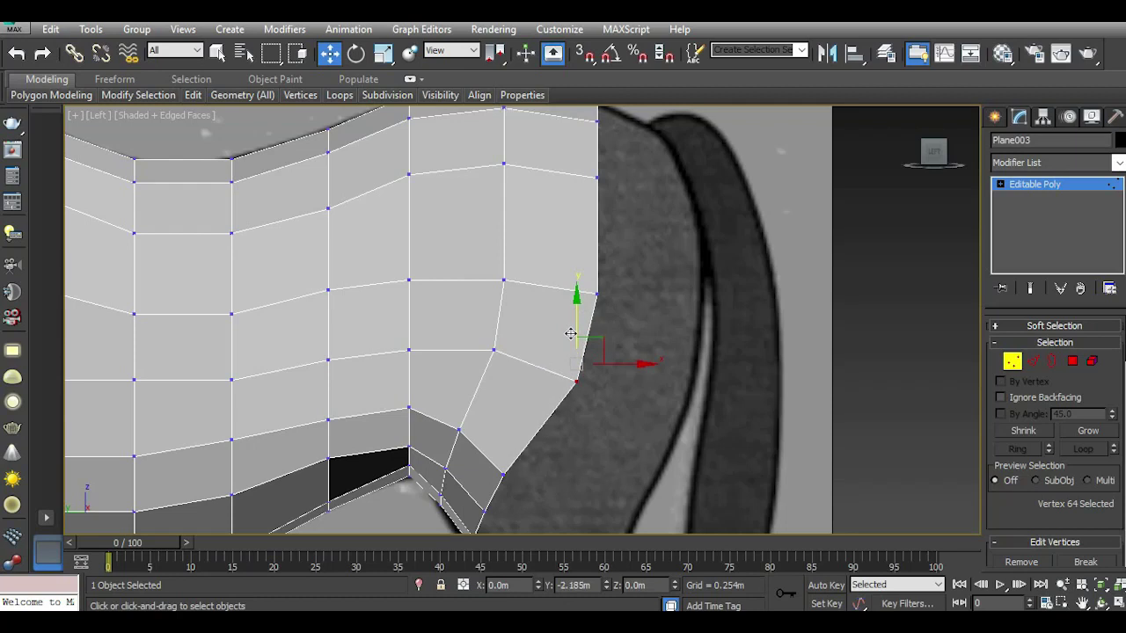
{"action": "left_click_drag", "start_coordinate": [632, 387], "coordinate": [621, 387]}
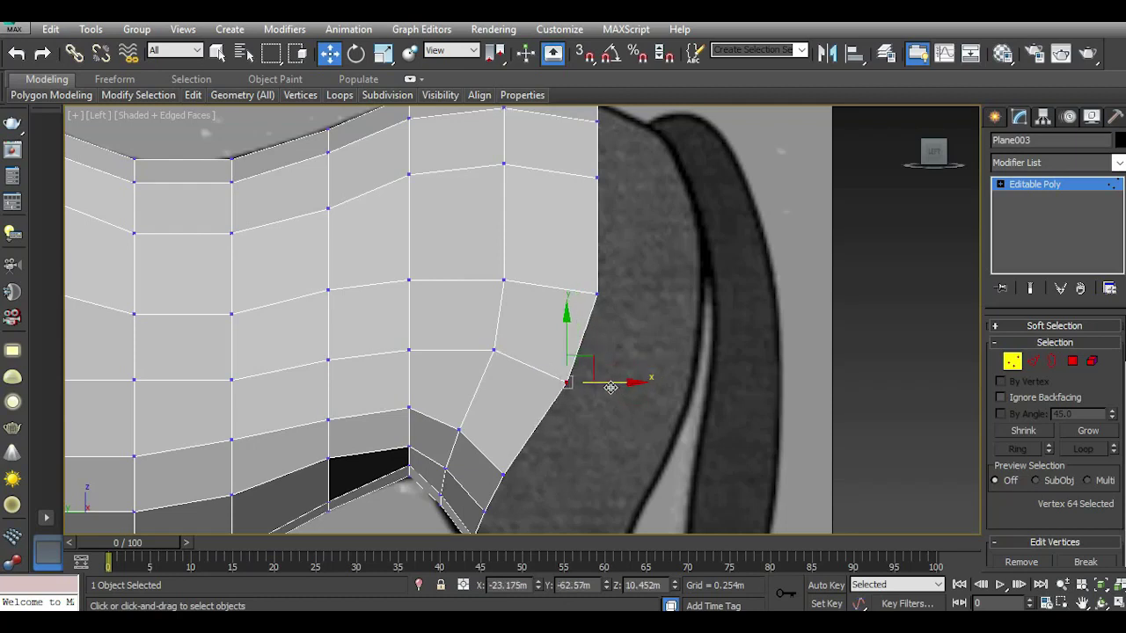
{"action": "scroll", "coordinate": [610, 387], "scroll_direction": "down", "scroll_amount": 2}
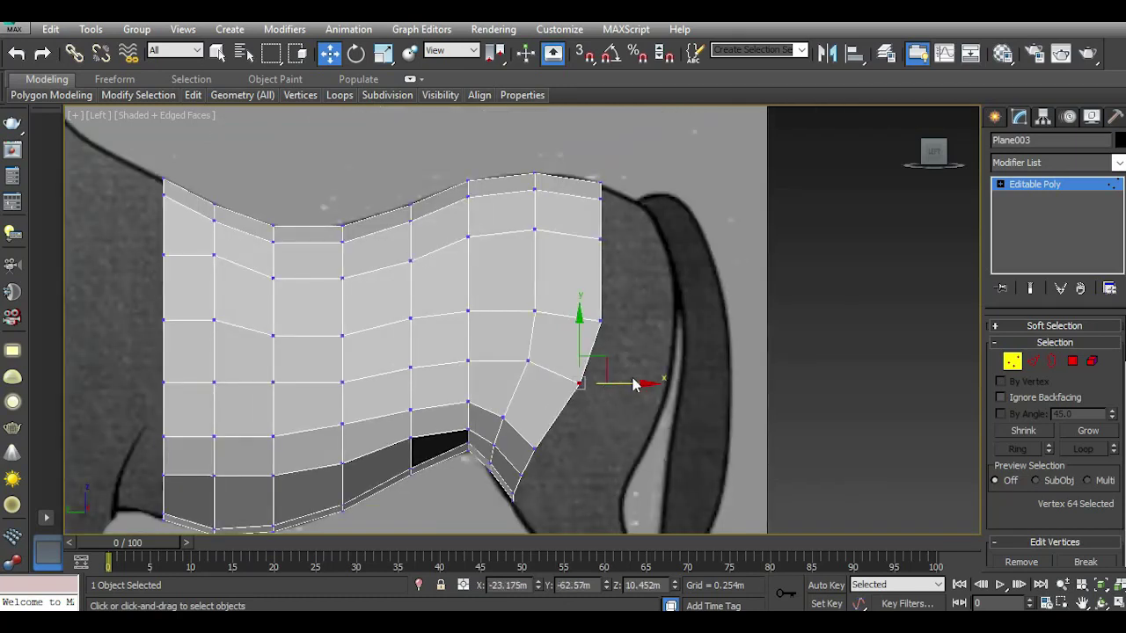
Shift-drag the right border edge loop into a new face strip, lower it along the outline, and return to Vertex level.
{"action": "middle_click_drag", "start_coordinate": [634, 385], "coordinate": [579, 314]}
{"action": "left_click", "coordinate": [580, 380]}
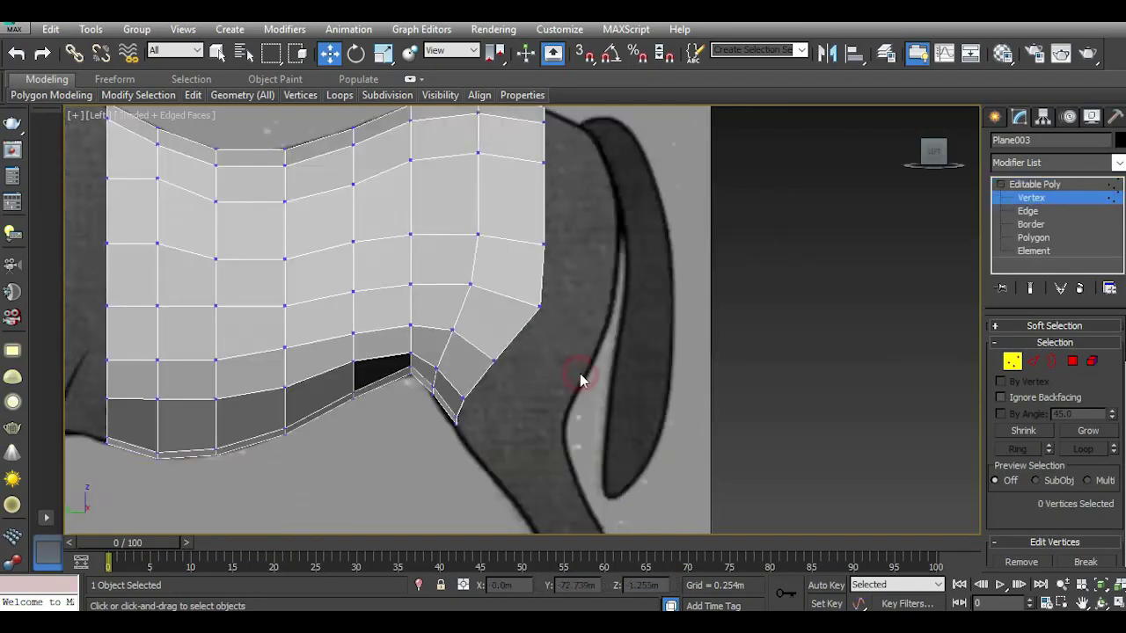
{"action": "left_click", "coordinate": [1032, 361]}
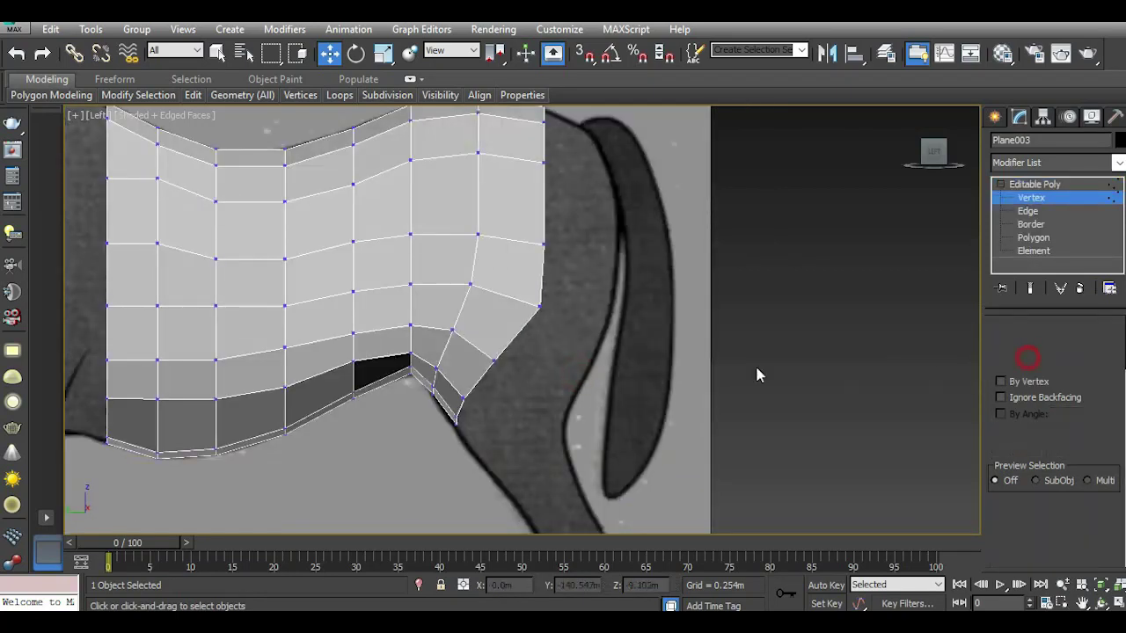
{"action": "double_click", "coordinate": [500, 350]}
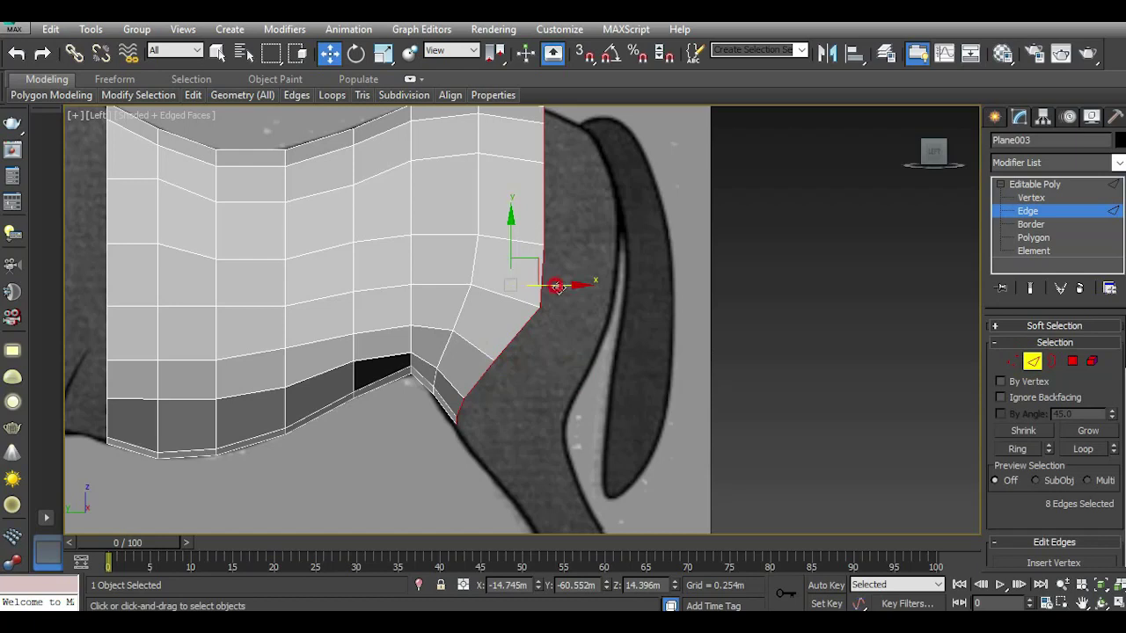
{"action": "left_click_drag", "start_coordinate": [546, 286], "coordinate": [590, 311], "text": "shift"}
{"action": "left_click_drag", "start_coordinate": [552, 246], "coordinate": [575, 279]}
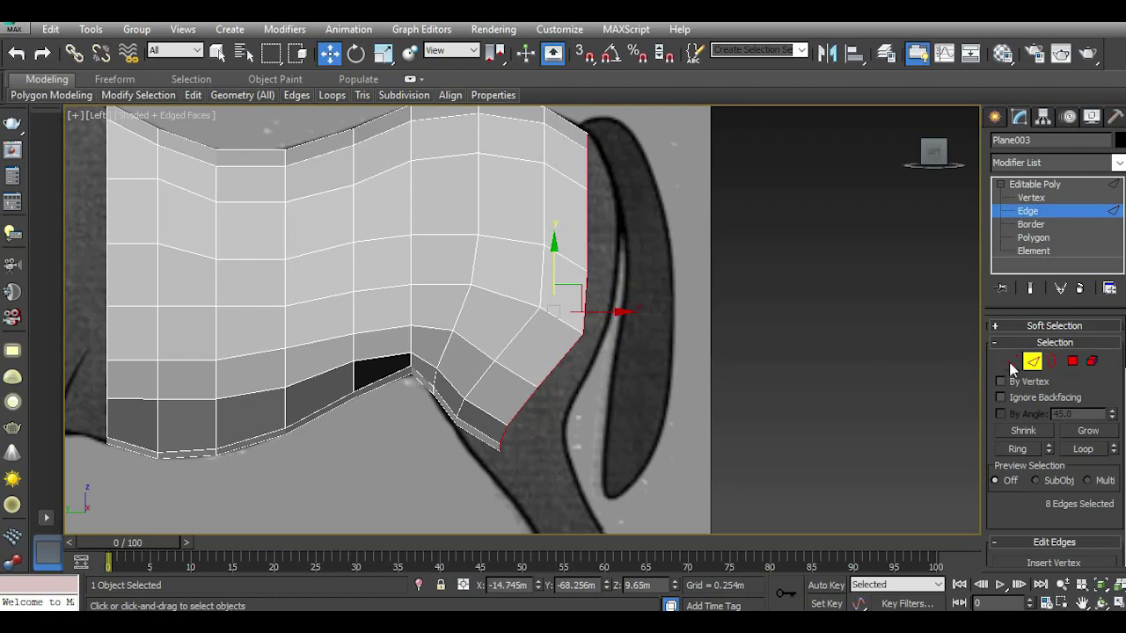
{"action": "left_click", "coordinate": [1012, 361]}
{"action": "scroll", "coordinate": [645, 394], "scroll_direction": "up", "scroll_amount": 3}
Move the strip's three corner vertices left-down, then place the bottom corner and an edge vertex on the outline.
{"action": "scroll", "coordinate": [555, 394], "scroll_direction": "up", "scroll_amount": 2}
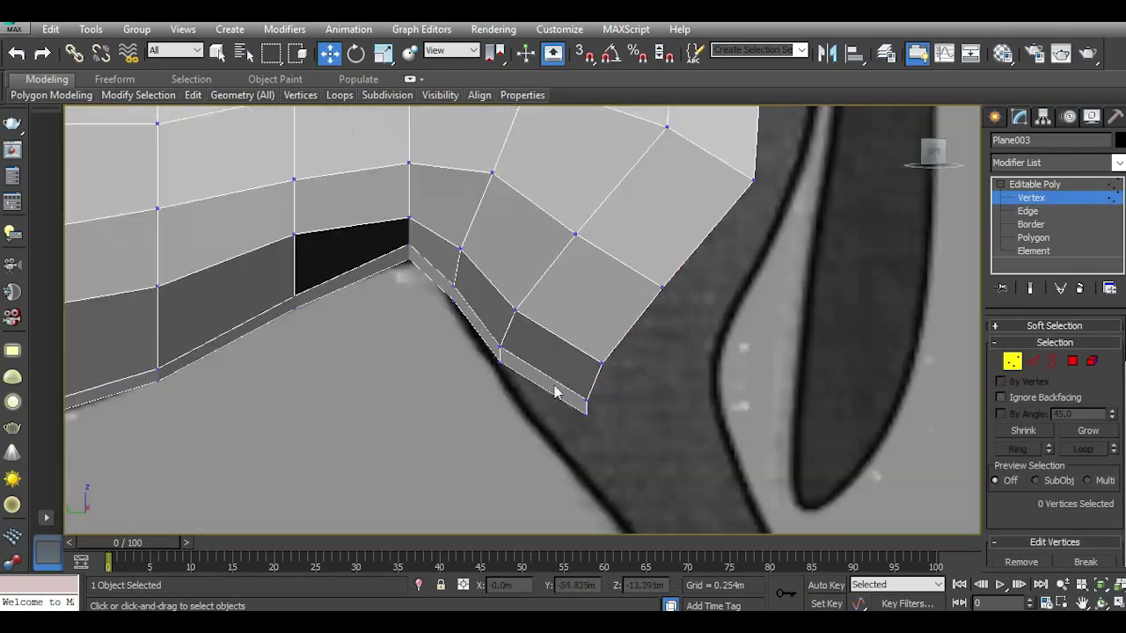
{"action": "left_click_drag", "start_coordinate": [651, 459], "coordinate": [651, 459]}
{"action": "mouse_move", "coordinate": [605, 379]}
{"action": "left_mouse_down"}
{"action": "mouse_move", "coordinate": [579, 393]}
{"action": "mouse_move", "coordinate": [588, 389]}
{"action": "left_mouse_up"}
{"action": "left_click", "coordinate": [615, 364]}
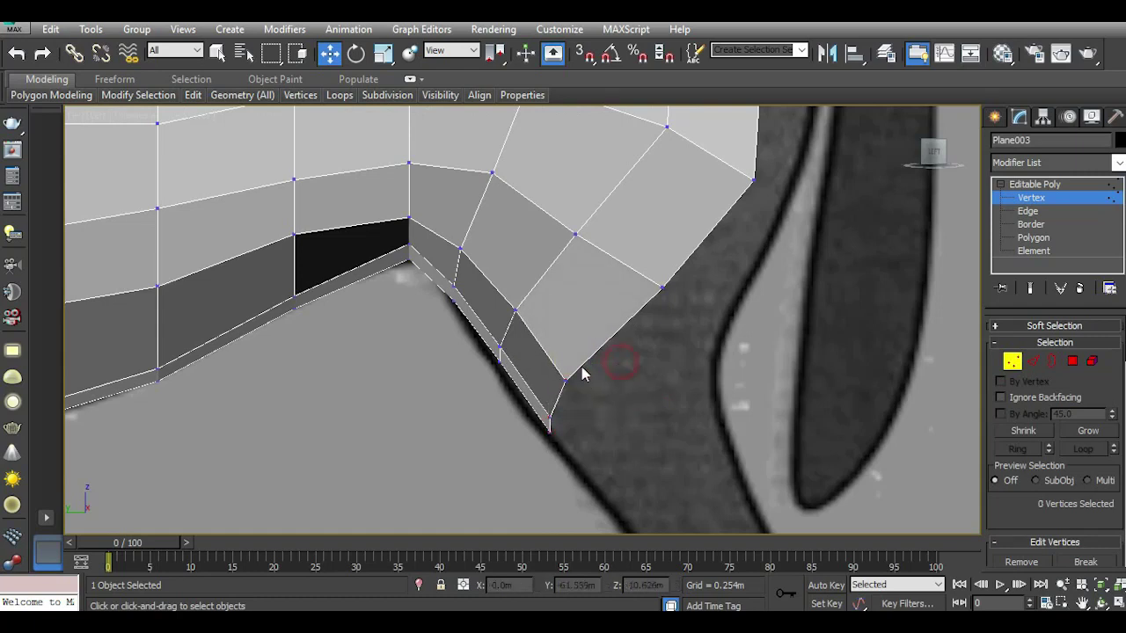
{"action": "mouse_move", "coordinate": [535, 340]}
{"action": "left_mouse_down"}
{"action": "mouse_move", "coordinate": [588, 375]}
{"action": "mouse_move", "coordinate": [624, 331]}
{"action": "left_mouse_up"}
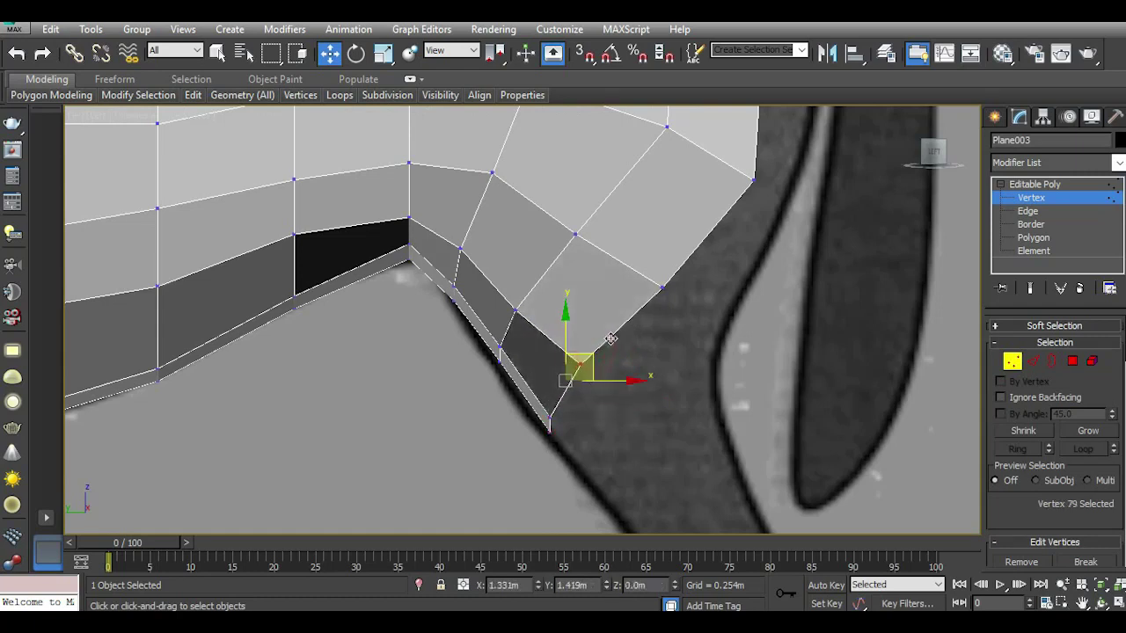
{"action": "left_click_drag", "start_coordinate": [503, 290], "coordinate": [568, 334]}
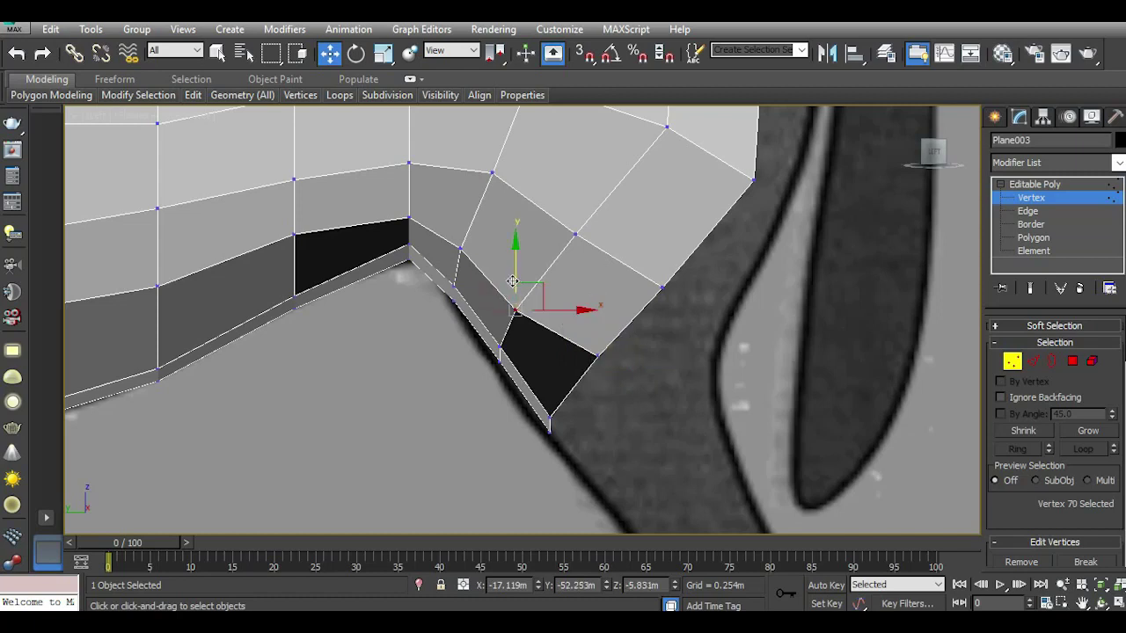
{"action": "left_click_drag", "start_coordinate": [512, 271], "coordinate": [512, 247]}
{"action": "left_click_drag", "start_coordinate": [573, 286], "coordinate": [584, 285]}
Raise the right-edge vertices onto the rump outline near the tail.
{"action": "mouse_move", "coordinate": [615, 337]}
{"action": "middle_mouse_down"}
{"action": "mouse_move", "coordinate": [635, 351]}
{"action": "mouse_move", "coordinate": [652, 402]}
{"action": "middle_mouse_up"}
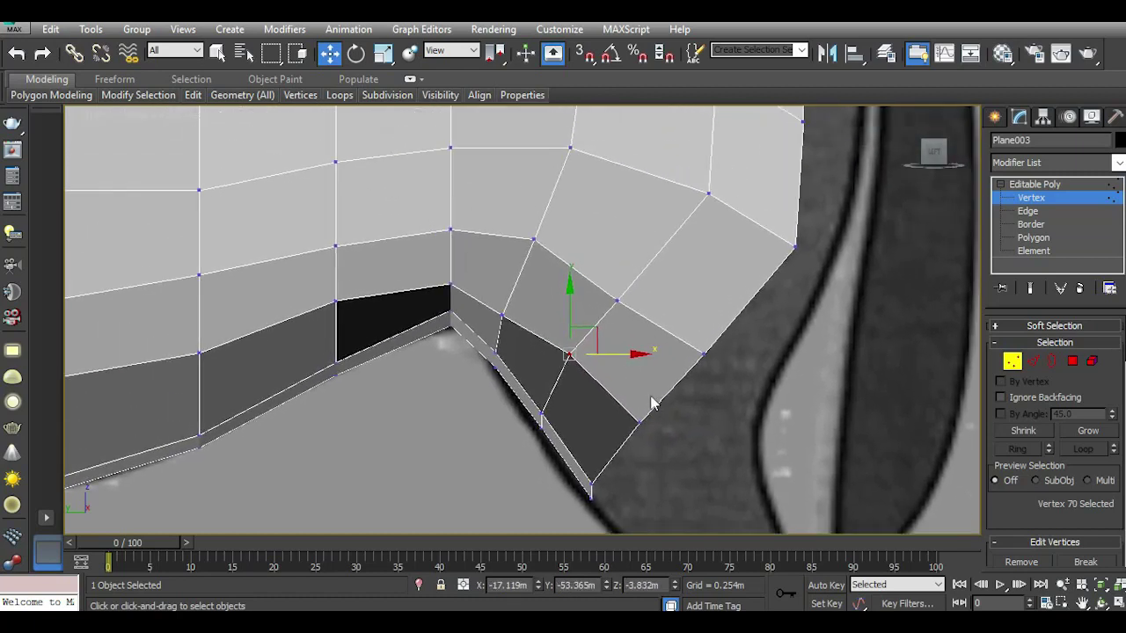
{"action": "scroll", "coordinate": [785, 357], "scroll_direction": "down", "scroll_amount": 2}
{"action": "middle_click_drag", "start_coordinate": [648, 492], "coordinate": [704, 390]}
{"action": "scroll", "coordinate": [704, 389], "scroll_direction": "up", "scroll_amount": 2}
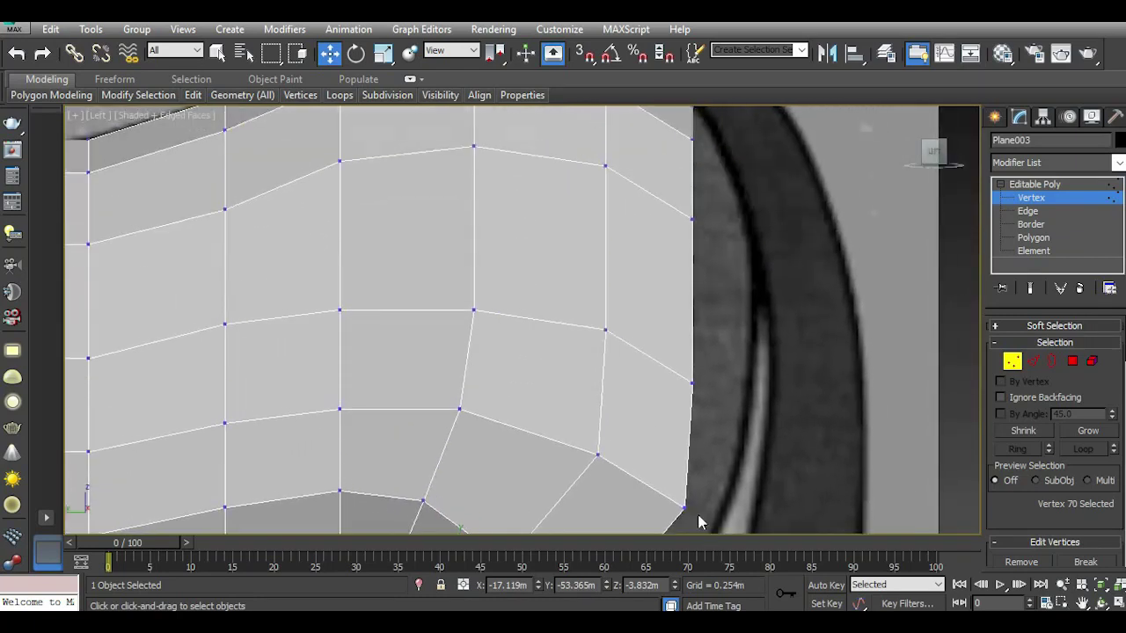
{"action": "scroll", "coordinate": [703, 398], "scroll_direction": "down", "scroll_amount": 3}
{"action": "scroll", "coordinate": [716, 290], "scroll_direction": "up", "scroll_amount": 2}
{"action": "left_click_drag", "start_coordinate": [661, 376], "coordinate": [727, 457]}
{"action": "left_click_drag", "start_coordinate": [691, 393], "coordinate": [693, 372]}
{"action": "left_click", "coordinate": [699, 294]}
{"action": "left_click_drag", "start_coordinate": [689, 266], "coordinate": [690, 253]}
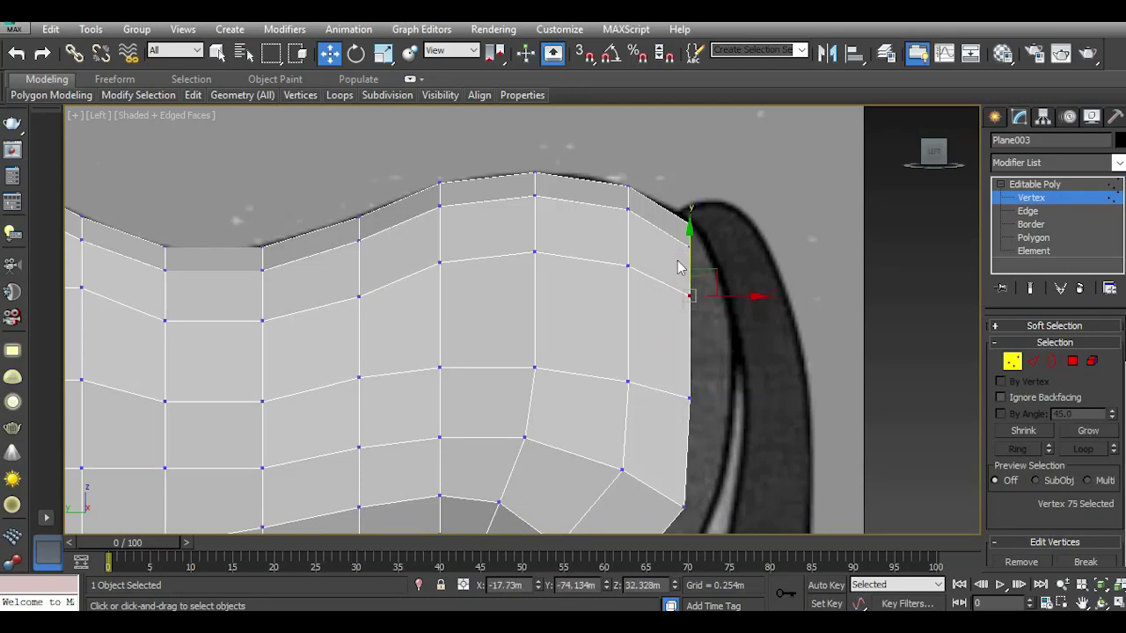
{"action": "scroll", "coordinate": [673, 290], "scroll_direction": "down", "scroll_amount": 1}
{"action": "scroll", "coordinate": [664, 299], "scroll_direction": "down", "scroll_amount": 1}
{"action": "scroll", "coordinate": [654, 403], "scroll_direction": "up", "scroll_amount": 1}
{"action": "left_click", "coordinate": [690, 369]}
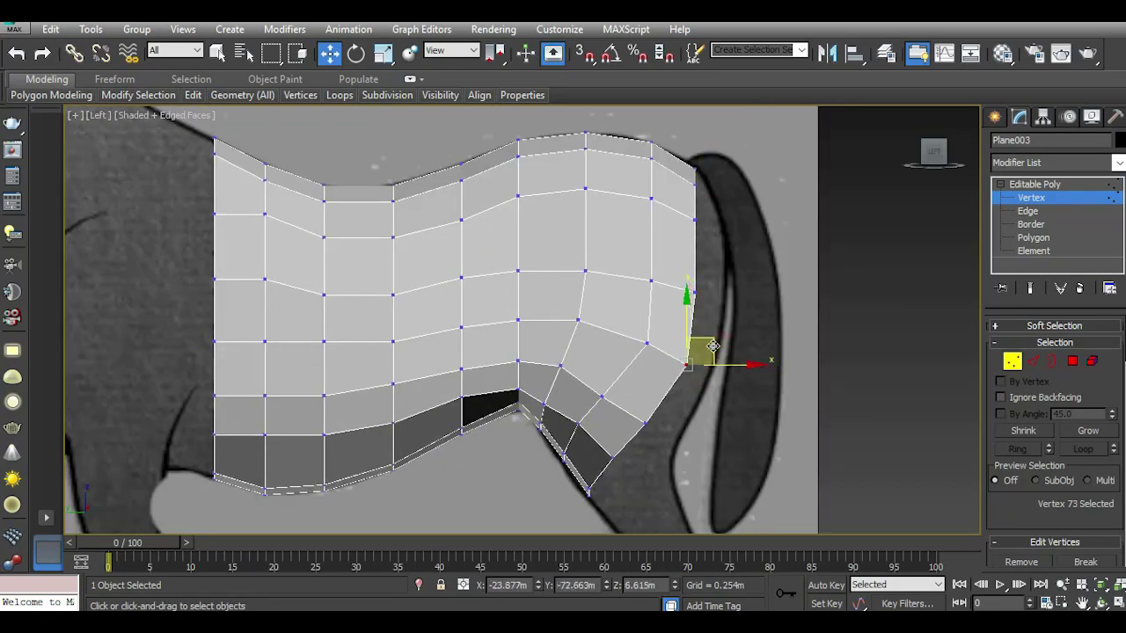
In Top view, slide the selected, next, corner and left-side strip vertices onto the body outline.
{"action": "key", "text": "t"}
{"action": "middle_click_drag", "start_coordinate": [589, 332], "coordinate": [593, 387]}
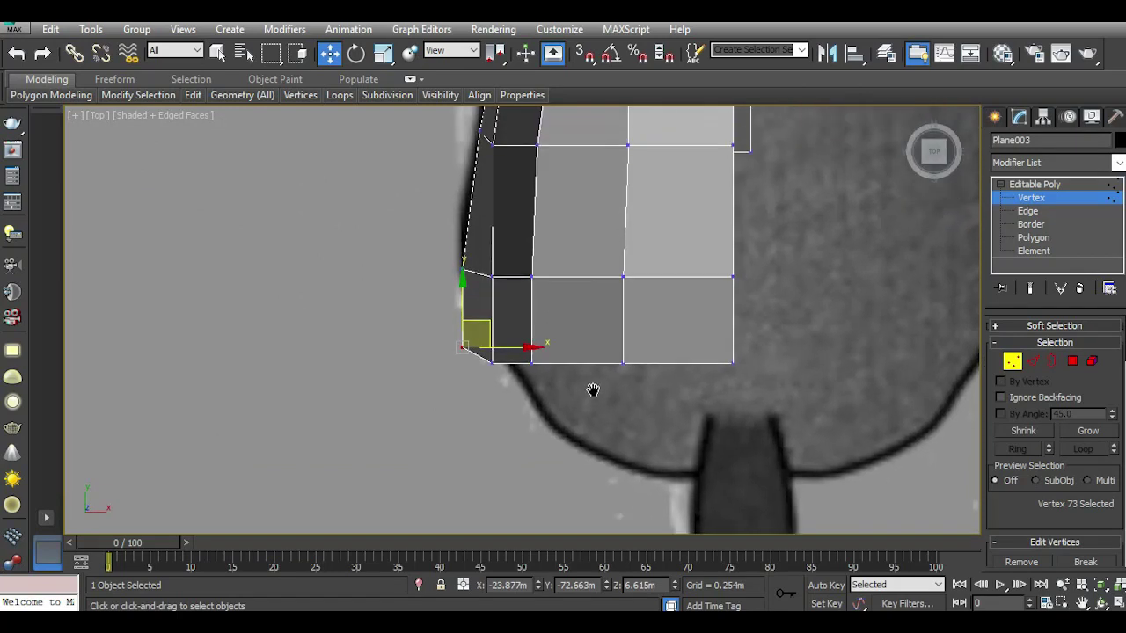
{"action": "left_click_drag", "start_coordinate": [530, 349], "coordinate": [546, 346]}
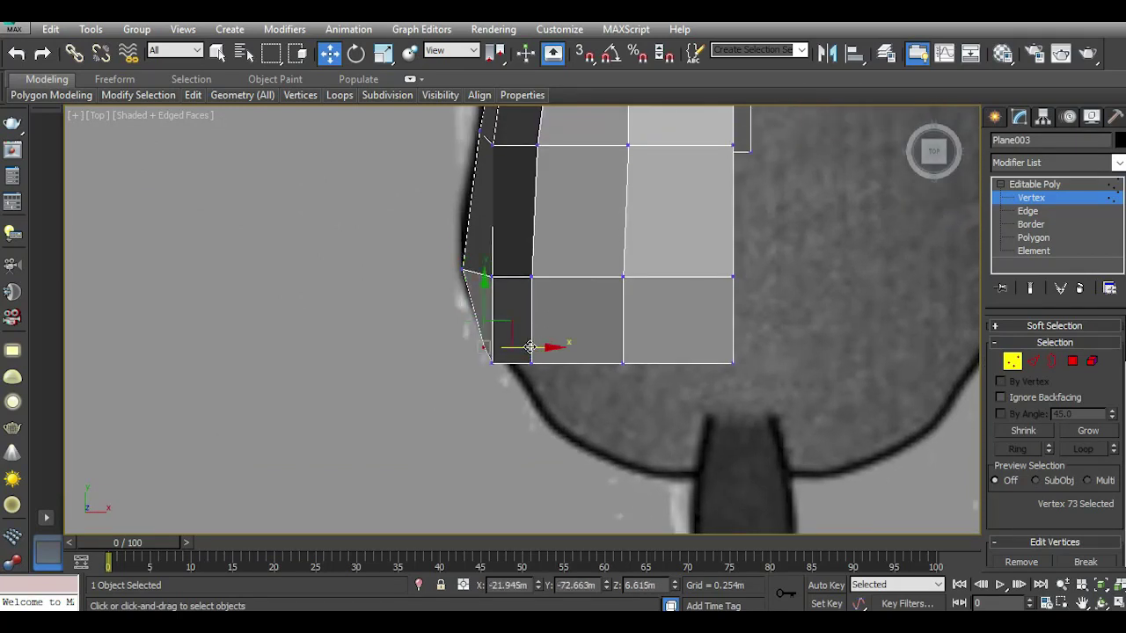
{"action": "scroll", "coordinate": [528, 345], "scroll_direction": "up", "scroll_amount": 5}
{"action": "left_click", "coordinate": [427, 394]}
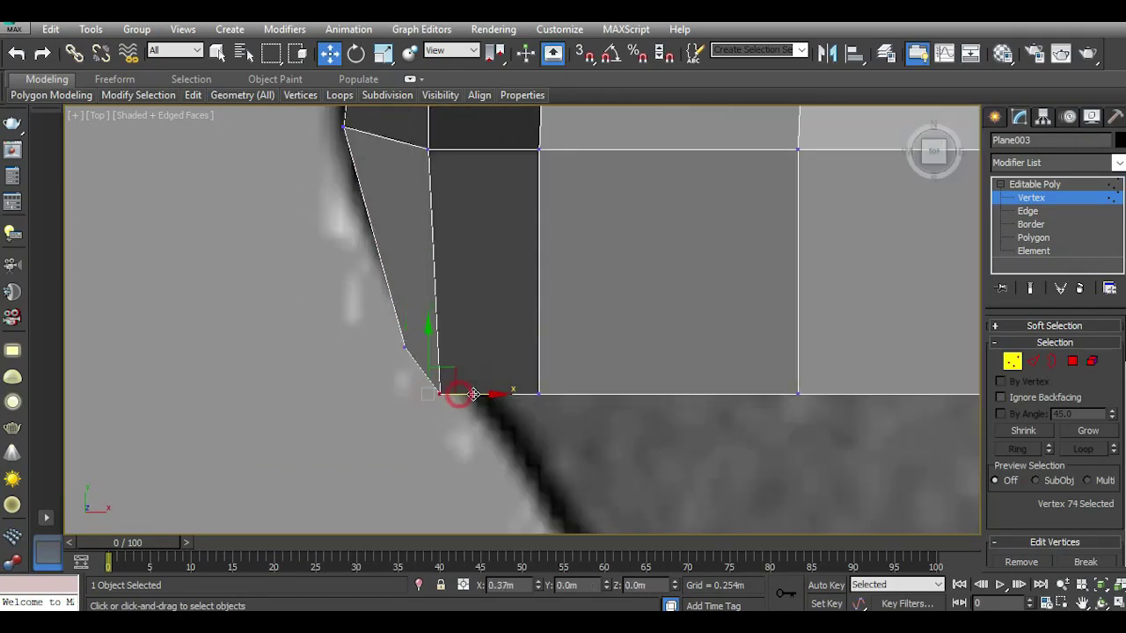
{"action": "left_click_drag", "start_coordinate": [427, 392], "coordinate": [501, 395]}
{"action": "left_click", "coordinate": [539, 394]}
{"action": "left_click_drag", "start_coordinate": [567, 395], "coordinate": [583, 395]}
{"action": "left_click", "coordinate": [403, 347]}
{"action": "left_click_drag", "start_coordinate": [452, 347], "coordinate": [477, 347]}
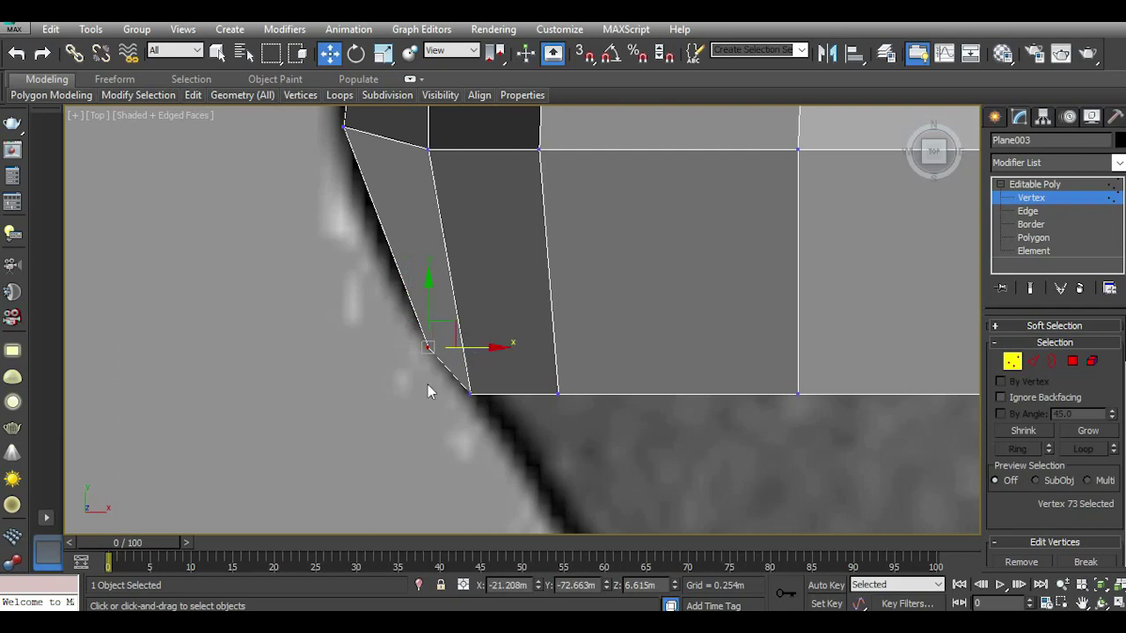
Align the upper-row, bottom and bottom-left vertices with the top reference's body edge.
{"action": "scroll", "coordinate": [428, 384], "scroll_direction": "down", "scroll_amount": 2}
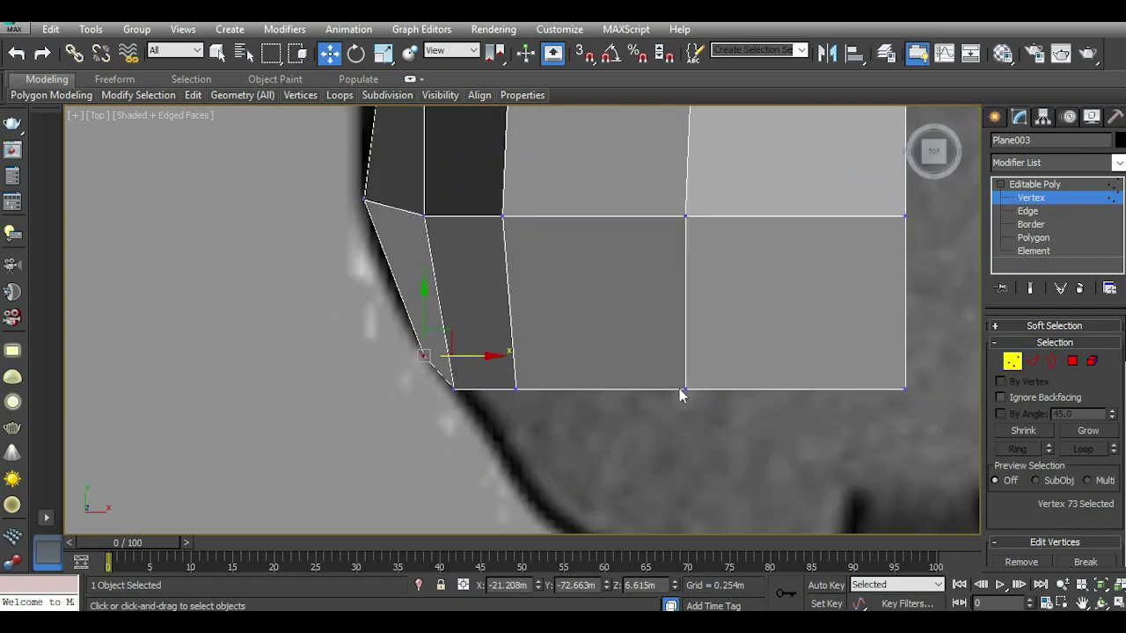
{"action": "left_click", "coordinate": [502, 217]}
{"action": "left_click_drag", "start_coordinate": [523, 219], "coordinate": [536, 220]}
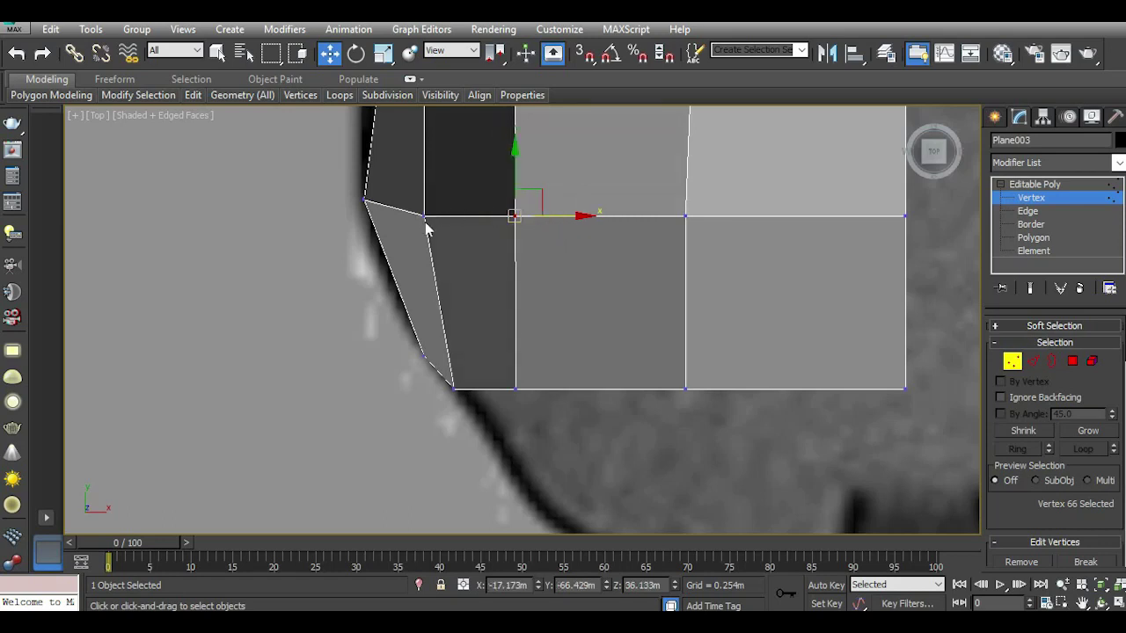
{"action": "left_click", "coordinate": [516, 387]}
{"action": "left_click_drag", "start_coordinate": [517, 389], "coordinate": [533, 389]}
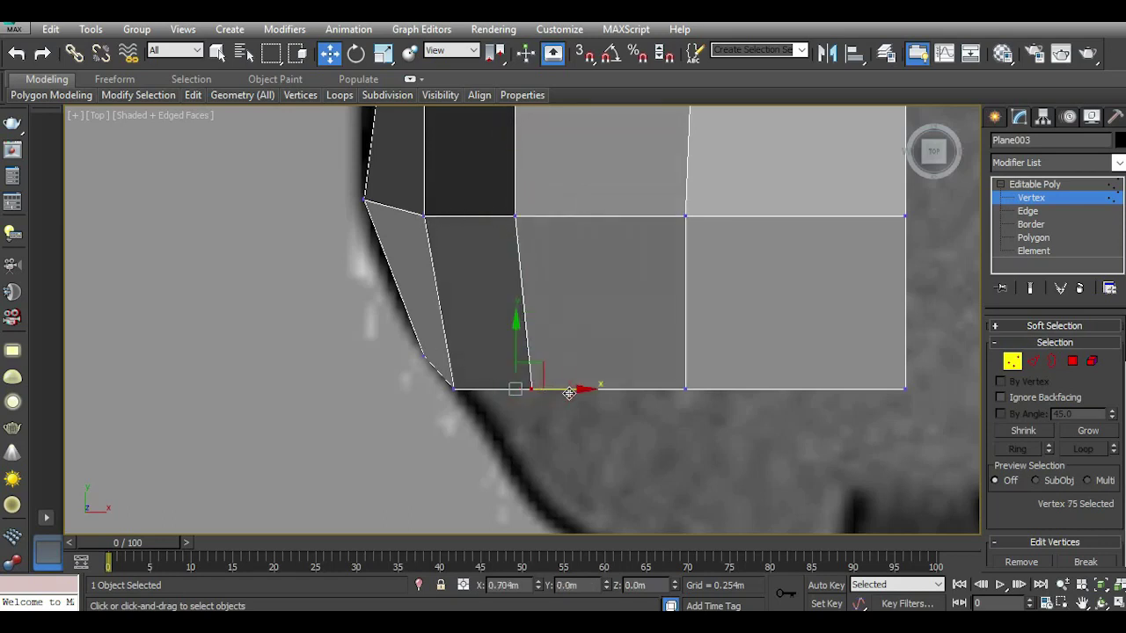
{"action": "left_click", "coordinate": [457, 388]}
{"action": "left_click_drag", "start_coordinate": [456, 388], "coordinate": [460, 388]}
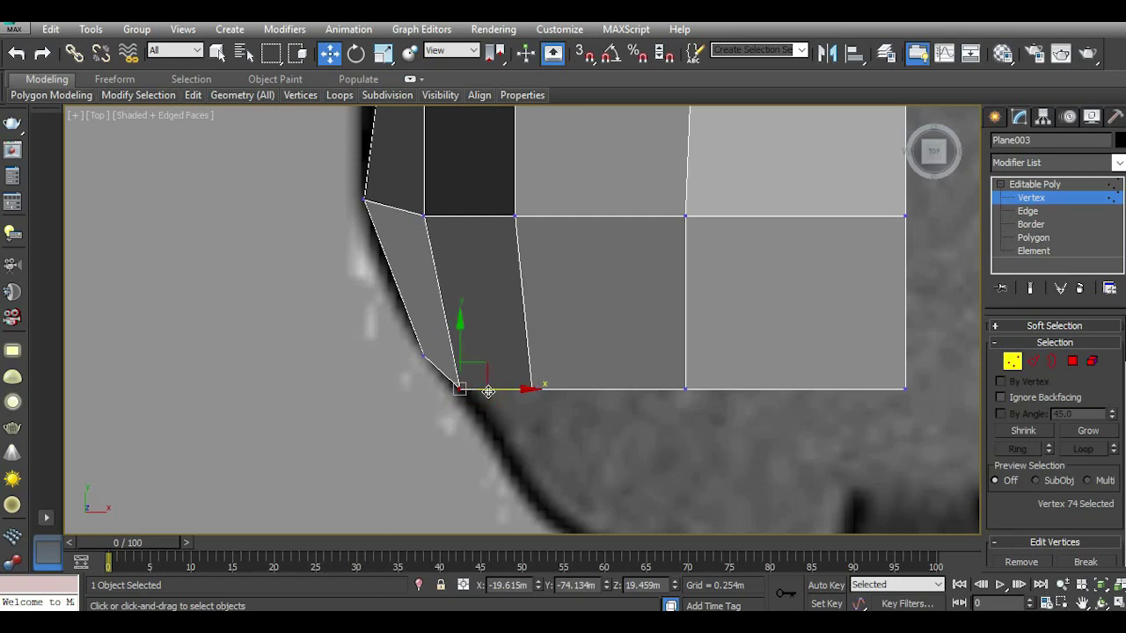
Return to the Left view, recenter the mesh, and switch to Edge level at the rear border.
{"action": "key", "text": "l"}
{"action": "middle_click_drag", "start_coordinate": [701, 357], "coordinate": [593, 335]}
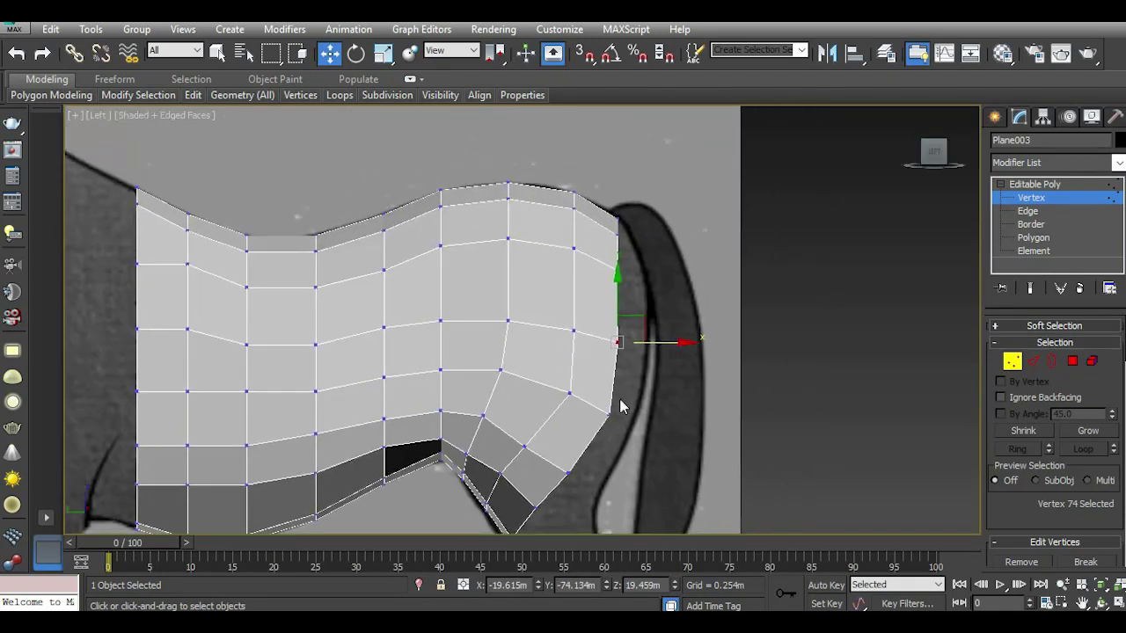
{"action": "left_click", "coordinate": [1034, 361]}
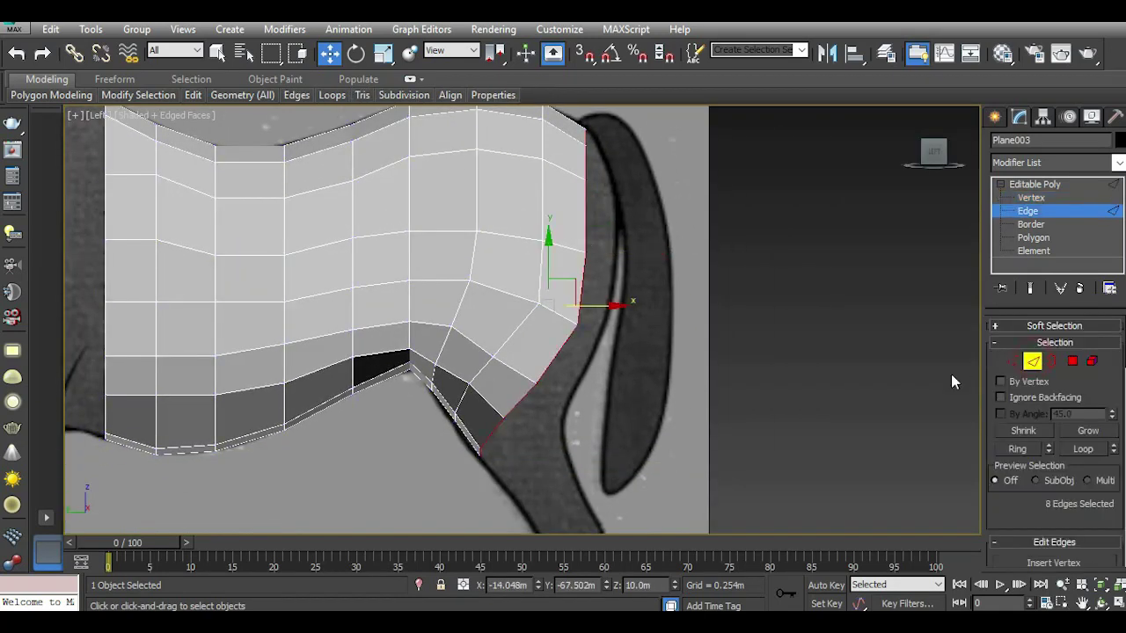
{"action": "middle_click_drag", "start_coordinate": [581, 382], "coordinate": [547, 410]}
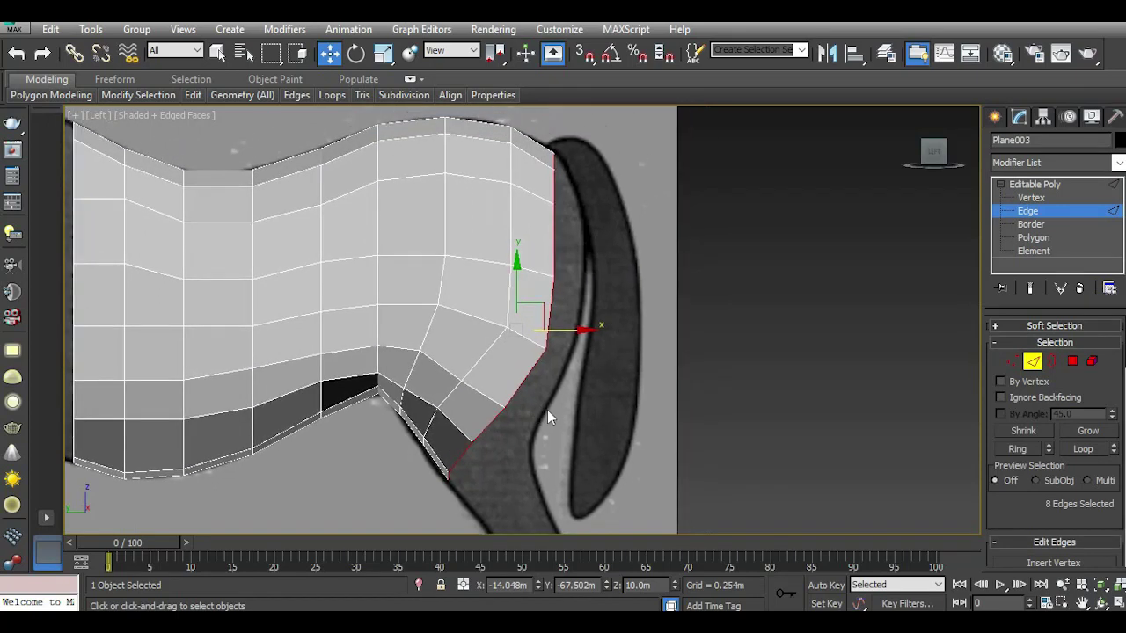
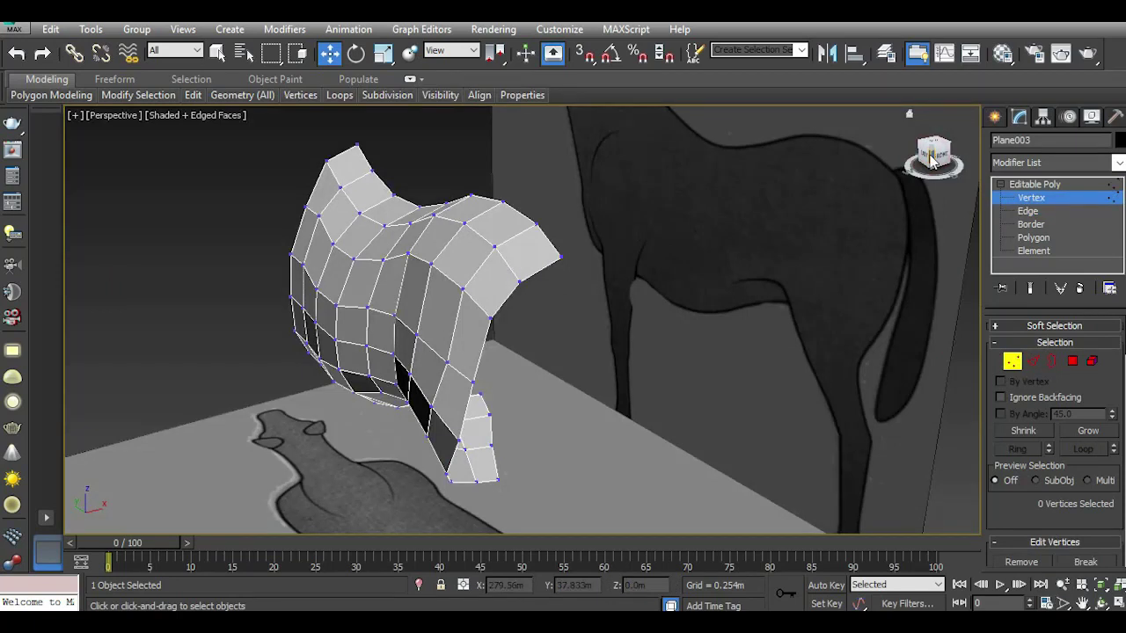
In Edge mode, select the front border loop and keep only its upper three edges.
{"action": "left_click", "coordinate": [1032, 361]}
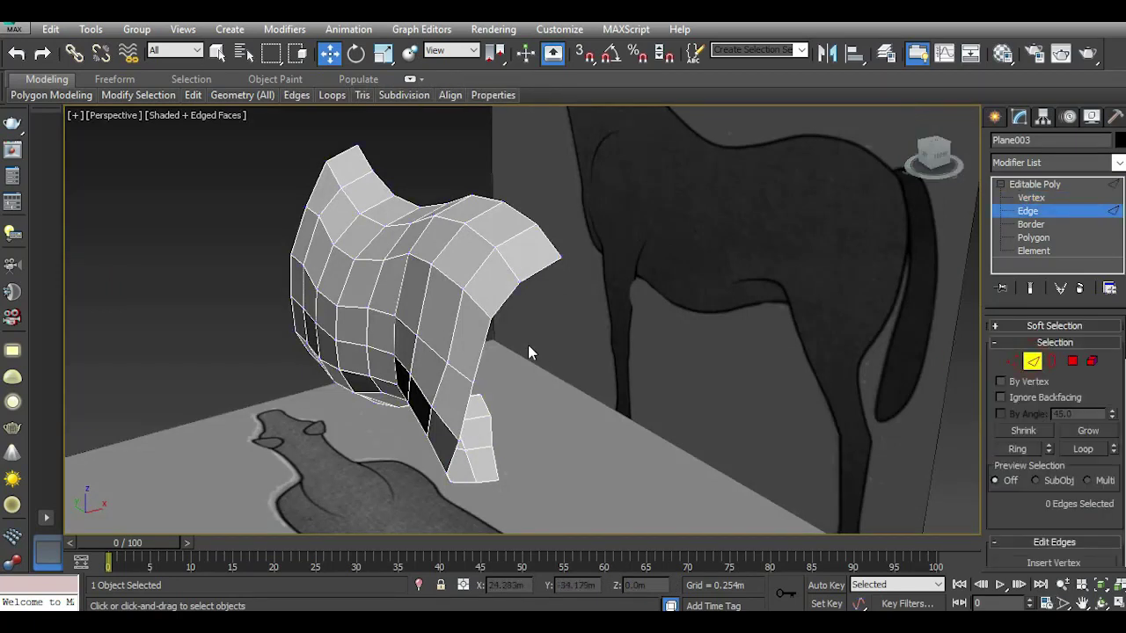
{"action": "double_click", "coordinate": [484, 333]}
{"action": "key", "text": "t"}
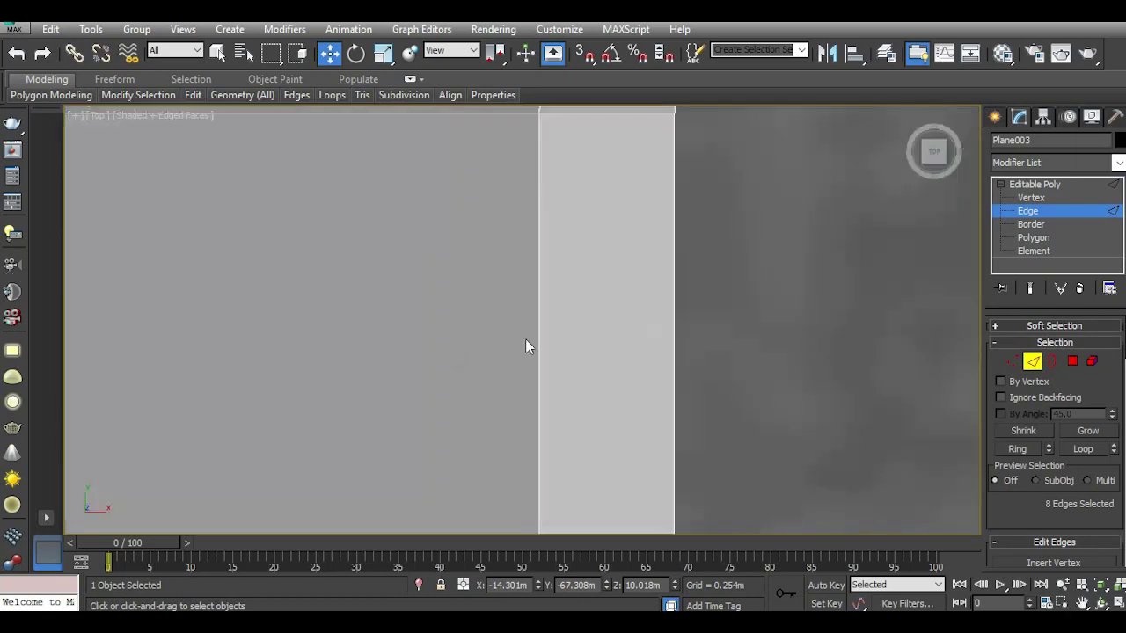
{"action": "scroll", "coordinate": [568, 400], "scroll_direction": "up", "scroll_amount": 5}
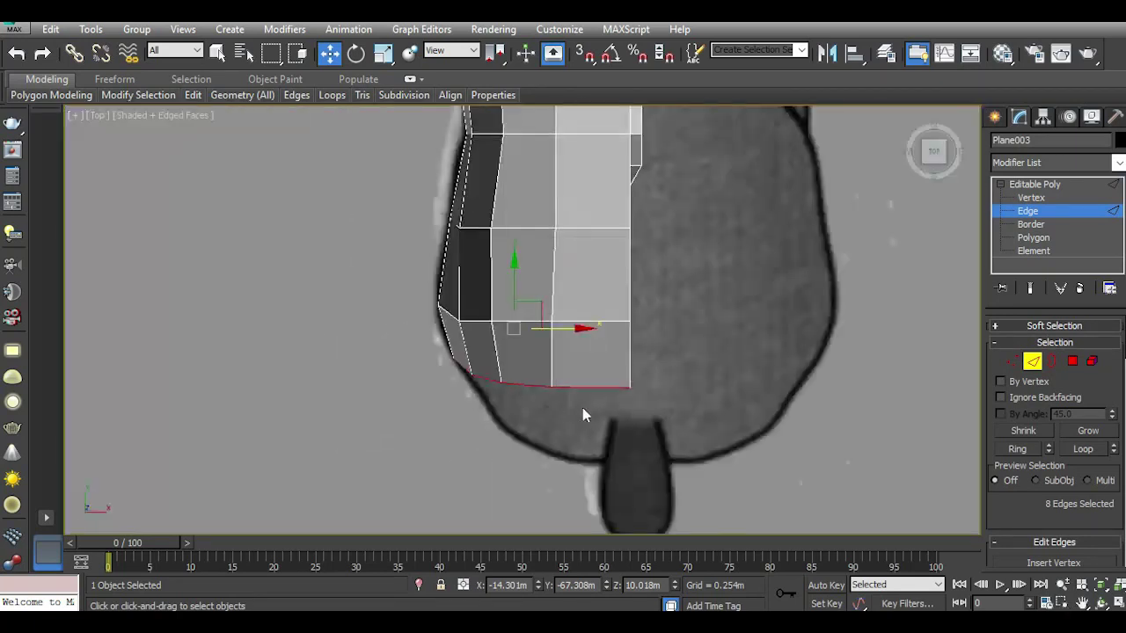
{"action": "left_click_drag", "start_coordinate": [607, 405], "coordinate": [538, 420], "text": "alt"}
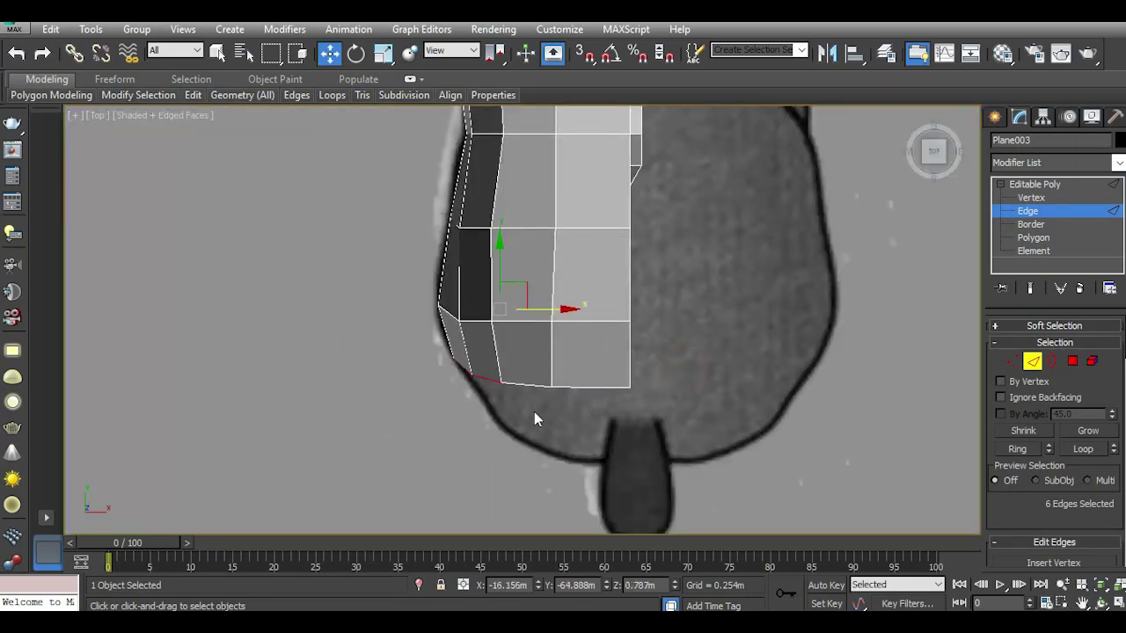
{"action": "key", "text": "l"}
{"action": "left_click_drag", "start_coordinate": [483, 499], "coordinate": [536, 456], "text": "alt"}
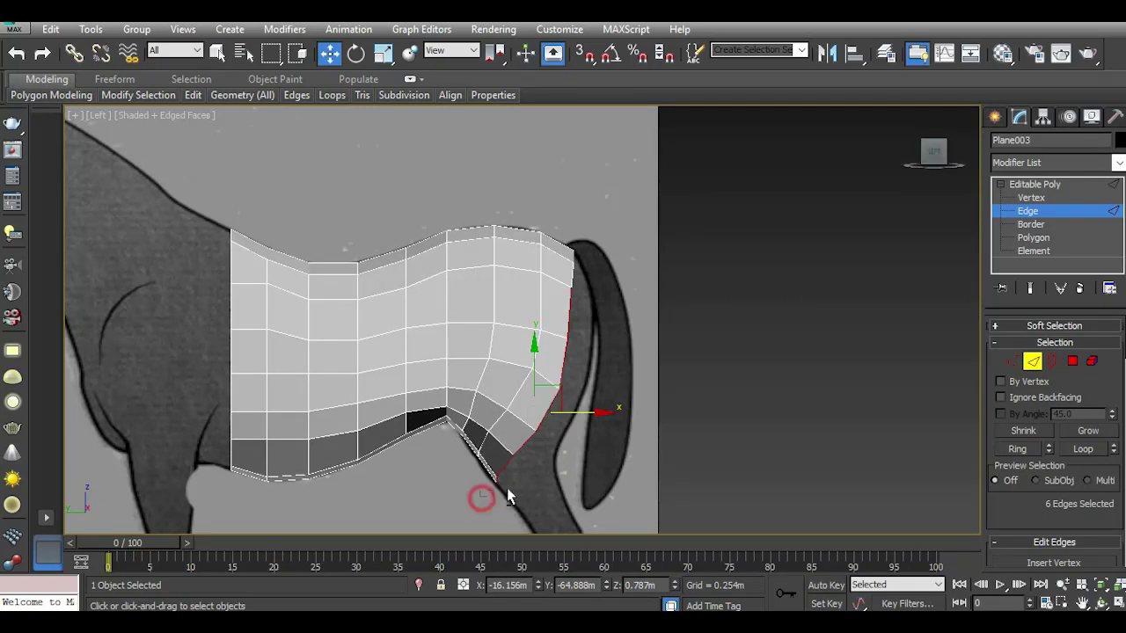
{"action": "scroll", "coordinate": [549, 410], "scroll_direction": "up", "scroll_amount": 3}
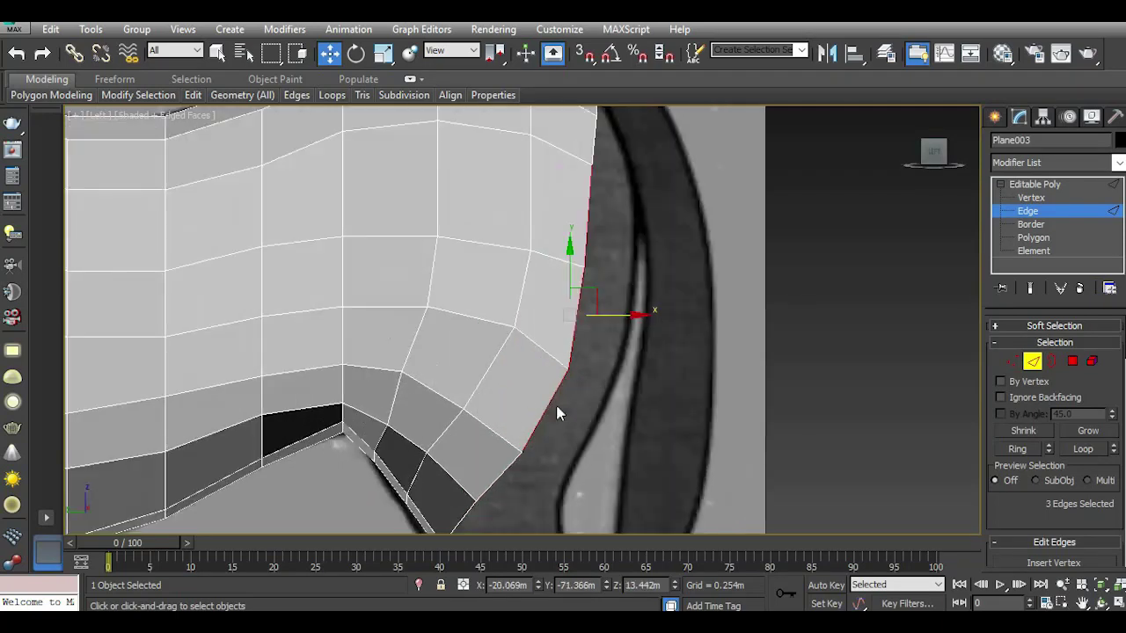
{"action": "scroll", "coordinate": [551, 421], "scroll_direction": "down", "scroll_amount": 2}
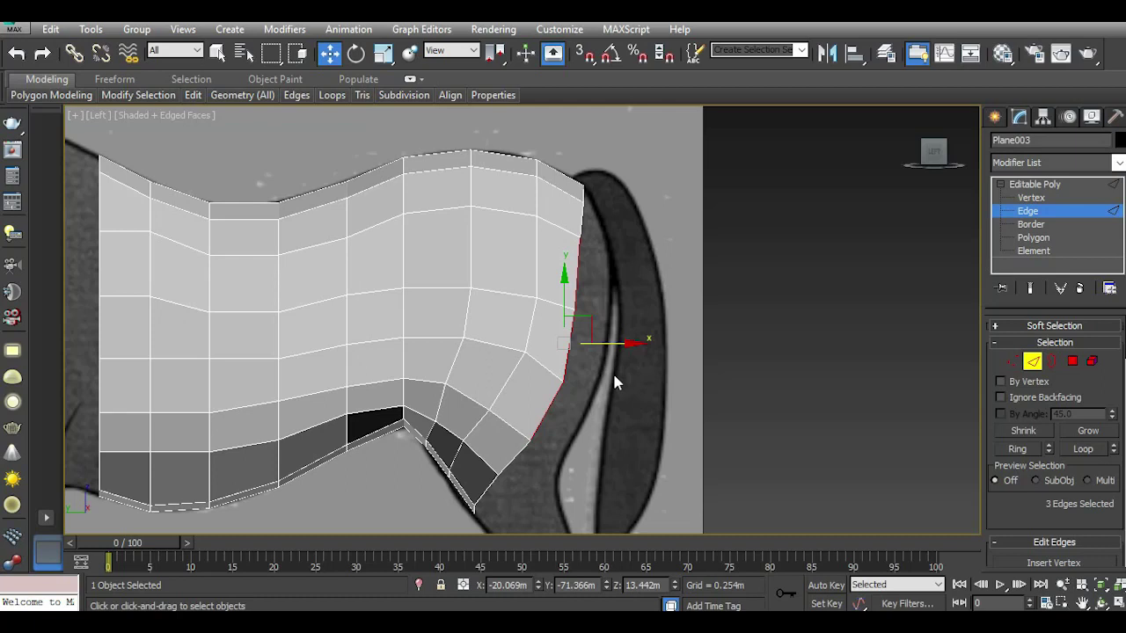
{"action": "key", "text": "t"}
{"action": "scroll", "coordinate": [493, 356], "scroll_direction": "up", "scroll_amount": 3}
Shift-drag the edges in Top view to extrude two polygon rows toward the chest along the outline.
{"action": "left_click_drag", "start_coordinate": [455, 332], "coordinate": [524, 431], "text": "shift"}
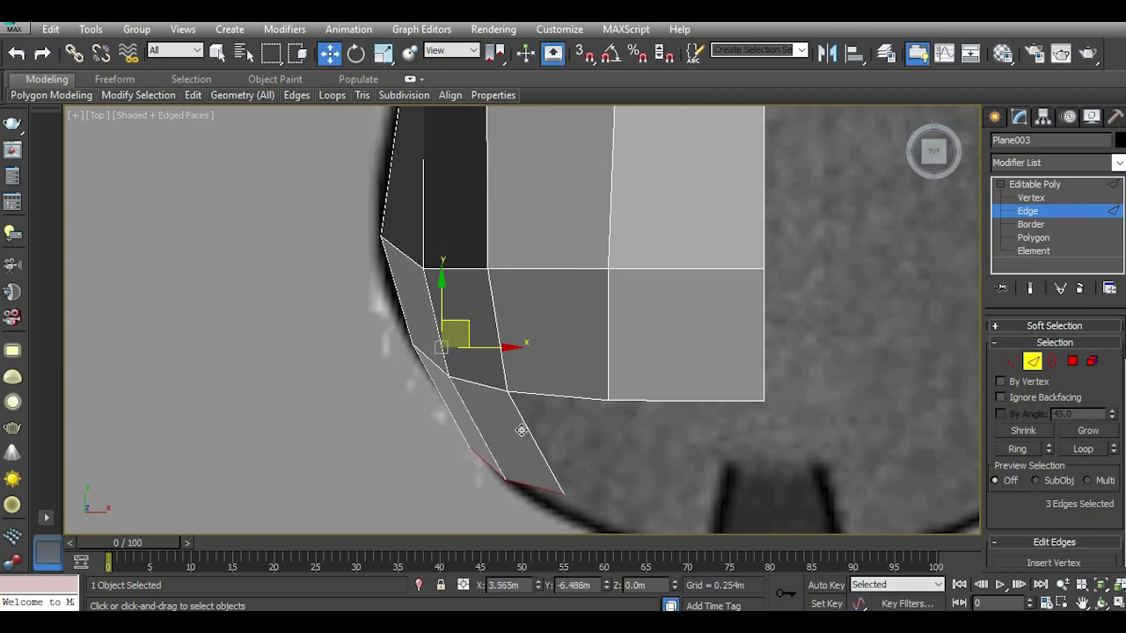
{"action": "middle_click_drag", "start_coordinate": [524, 432], "coordinate": [446, 348]}
{"action": "left_click_drag", "start_coordinate": [446, 347], "coordinate": [620, 437], "text": "shift"}
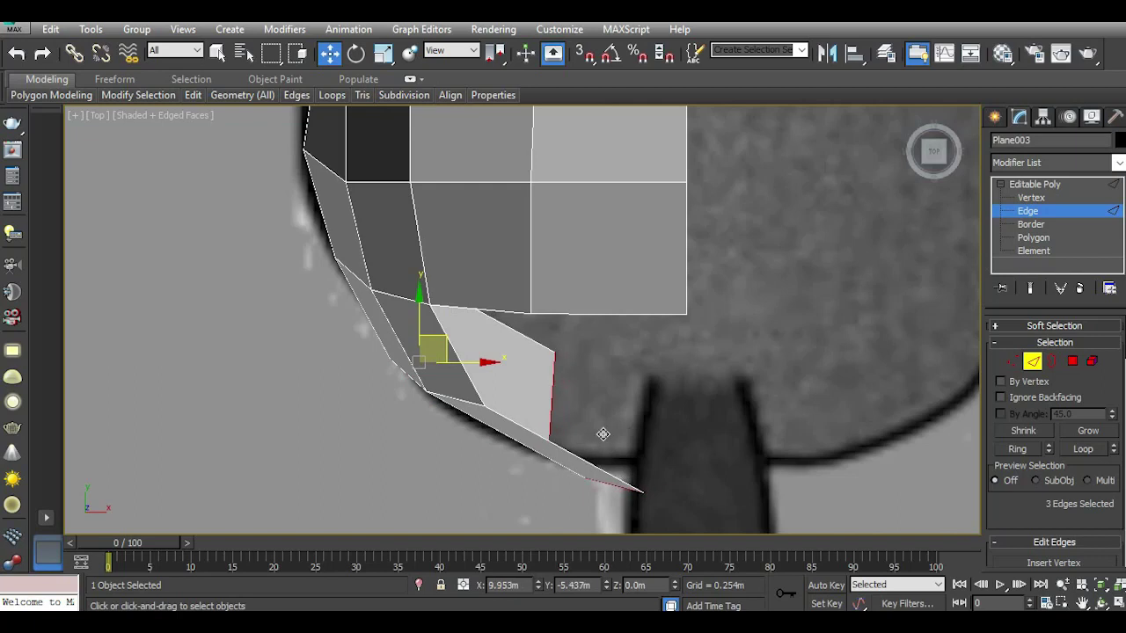
{"action": "left_click_drag", "start_coordinate": [620, 437], "coordinate": [598, 431], "text": "shift"}
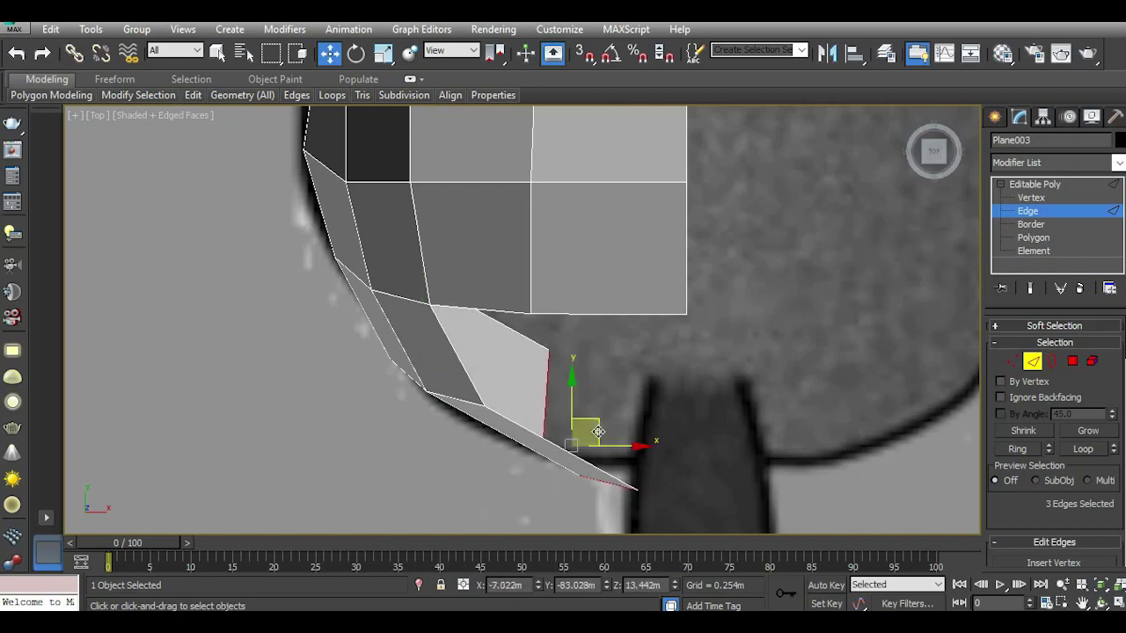
{"action": "key", "text": "l"}
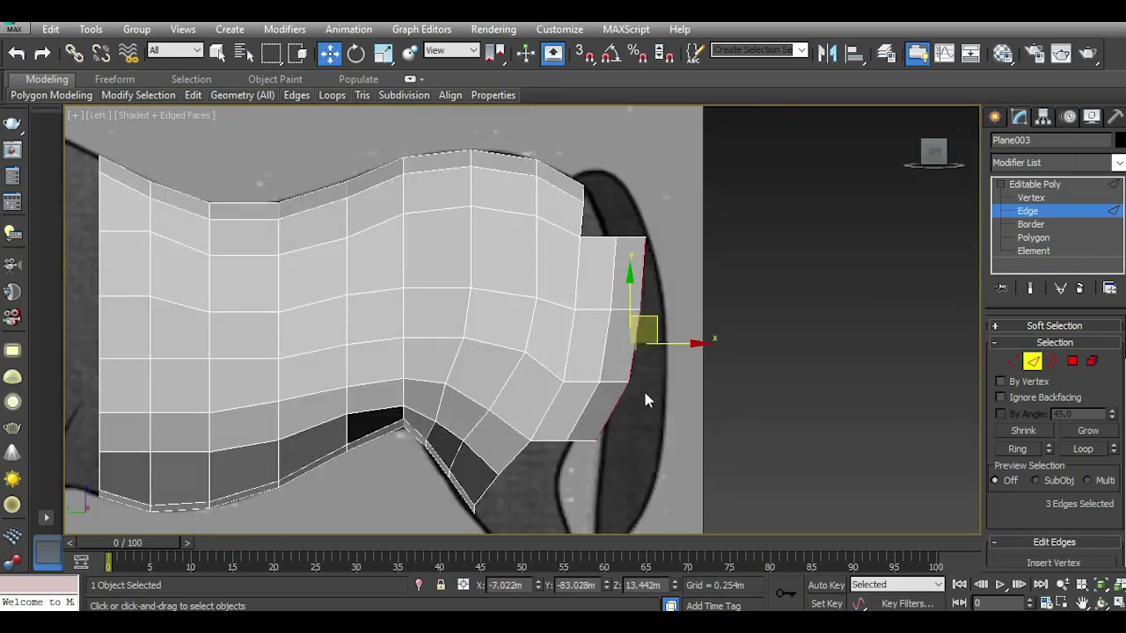
{"action": "key", "text": "p"}
{"action": "middle_click_drag", "start_coordinate": [671, 388], "coordinate": [563, 360], "text": "alt"}
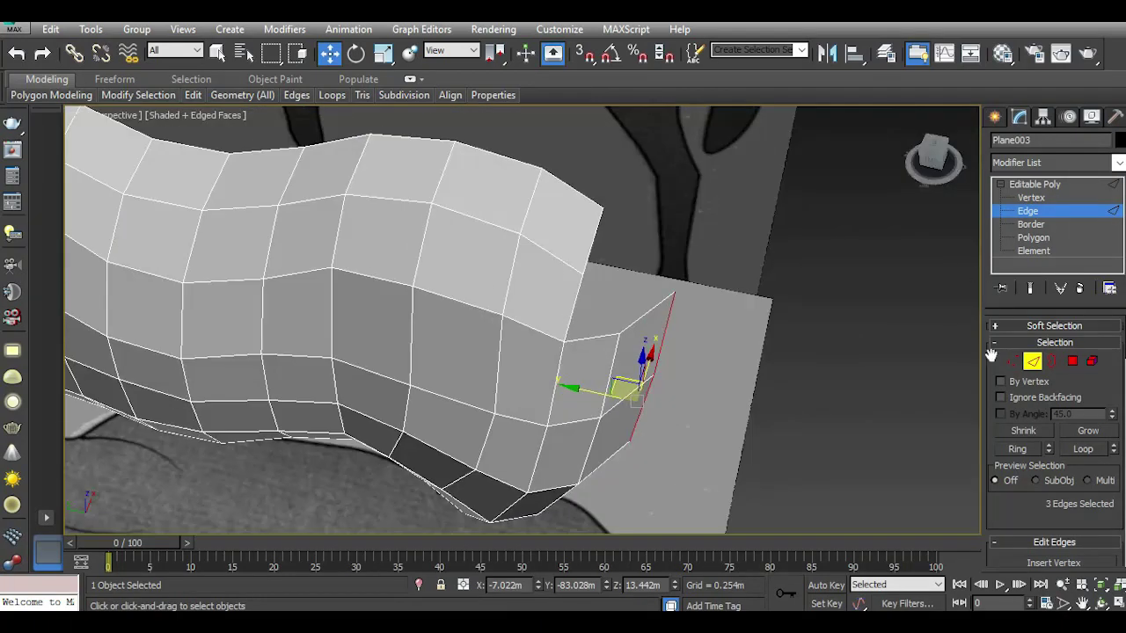
Bridge the shoulder's top front edge to the strip's facing edge with 1 segment.
{"action": "left_click", "coordinate": [598, 246]}
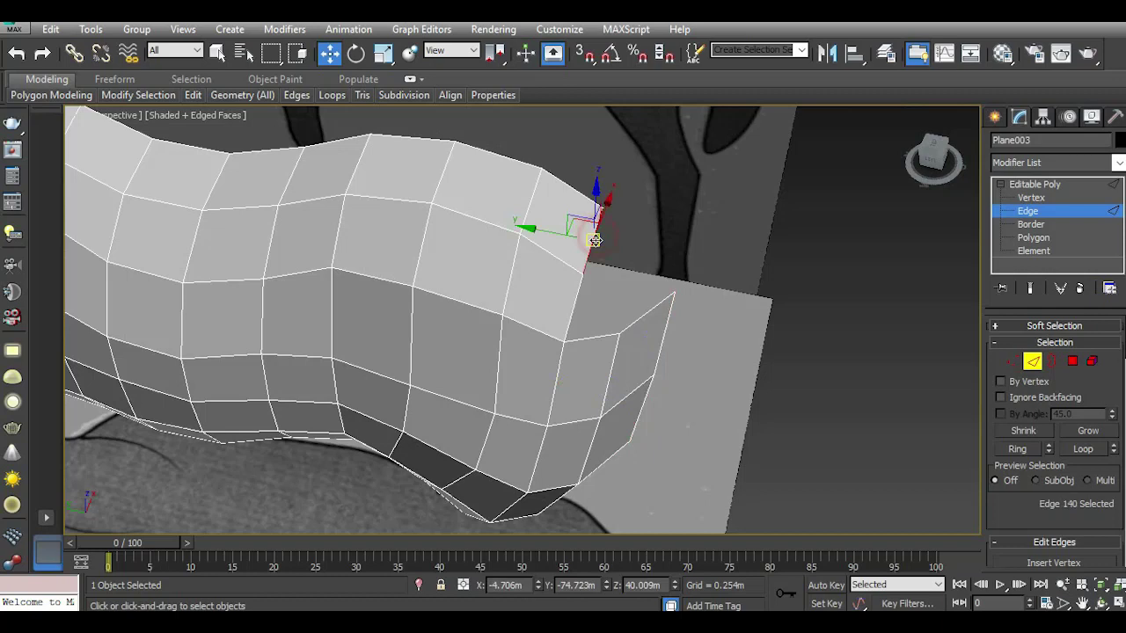
{"action": "left_click", "coordinate": [637, 324], "text": "ctrl"}
{"action": "scroll", "coordinate": [1020, 475], "scroll_direction": "down", "scroll_amount": 3}
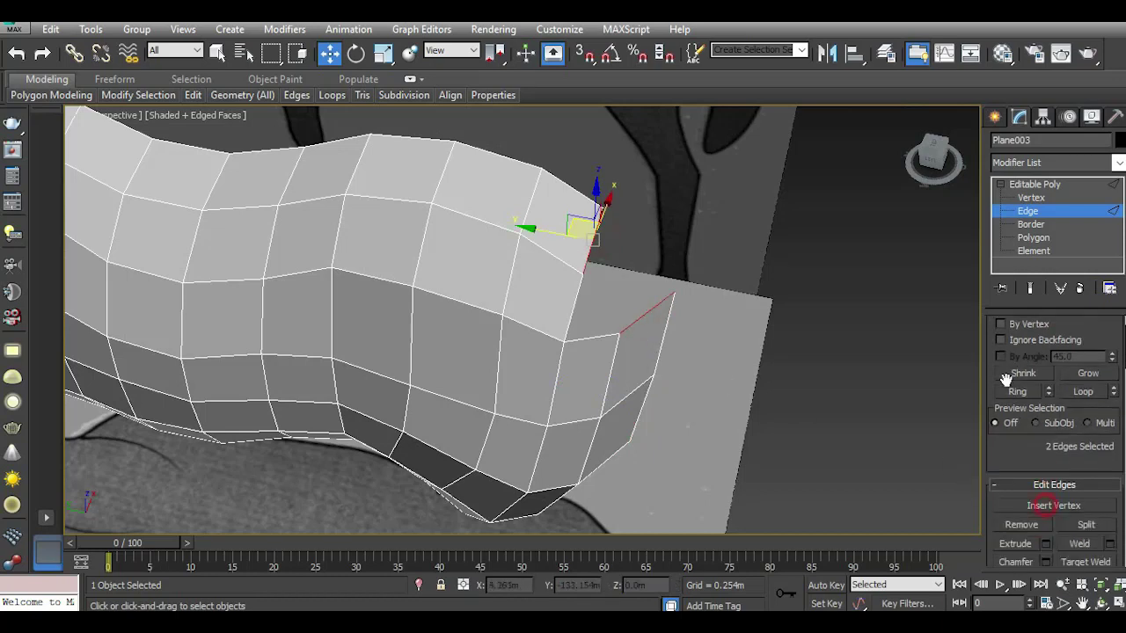
{"action": "scroll", "coordinate": [1060, 464], "scroll_direction": "down", "scroll_amount": 2}
{"action": "left_click", "coordinate": [1045, 464]}
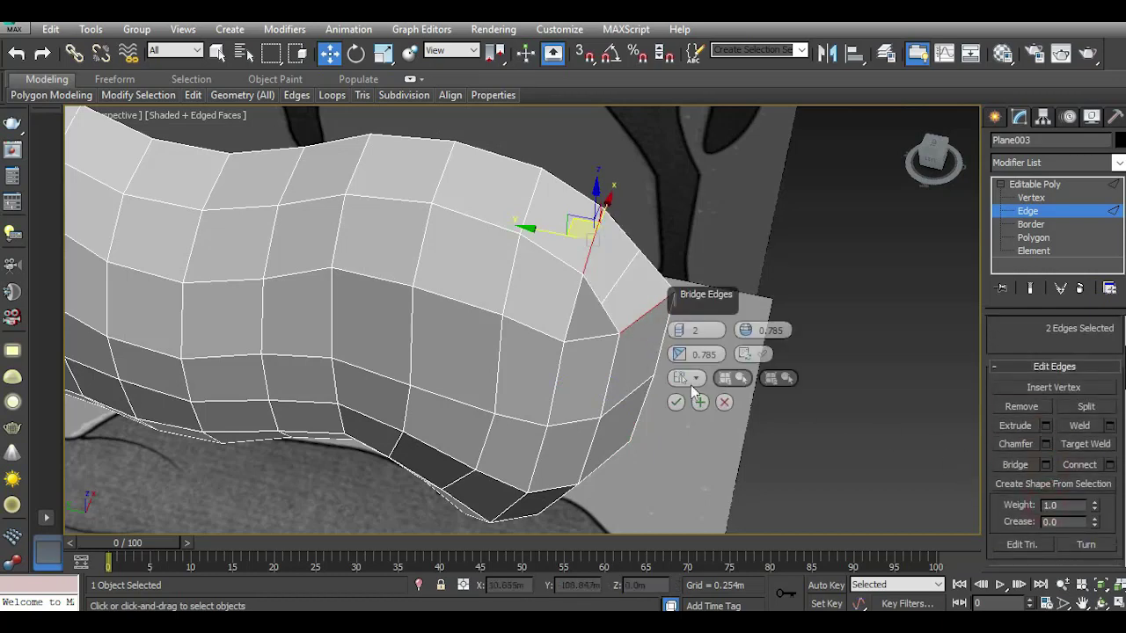
{"action": "left_click", "coordinate": [678, 333]}
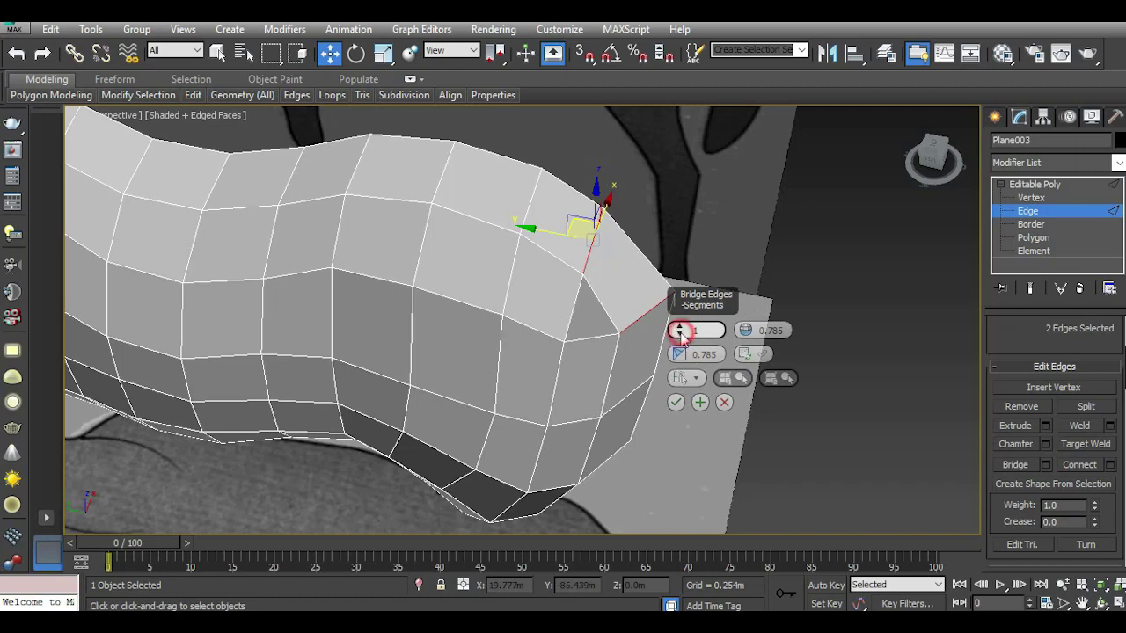
{"action": "left_click", "coordinate": [676, 402]}
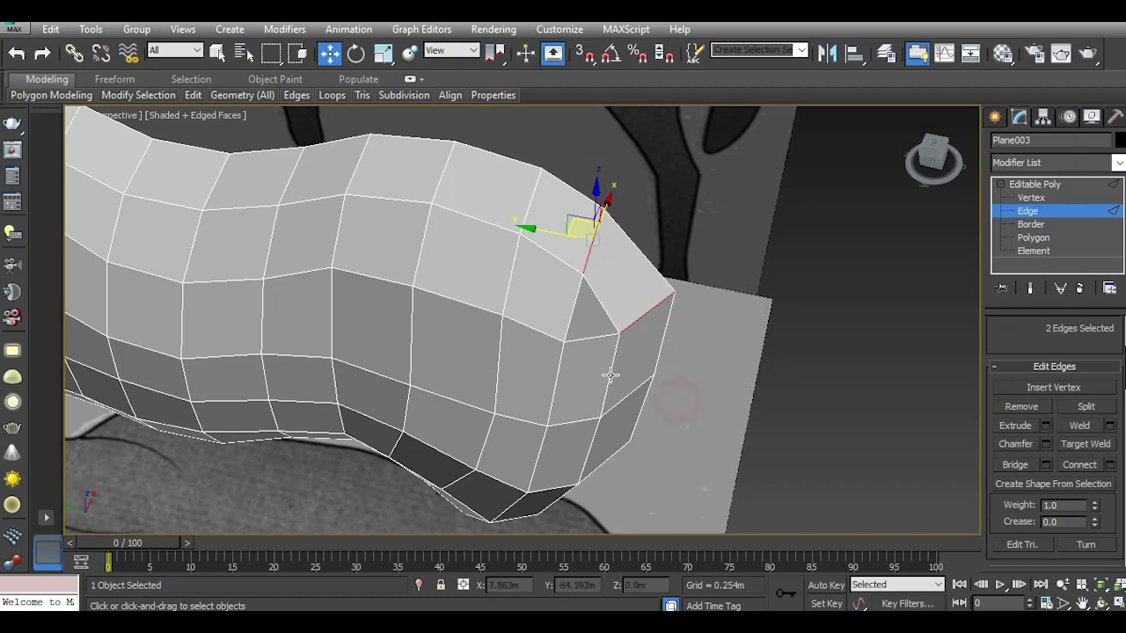
Pick an edge with the Freeform extend tool, then return to Move, the Modeling ribbon and Left view.
{"action": "left_click", "coordinate": [114, 79]}
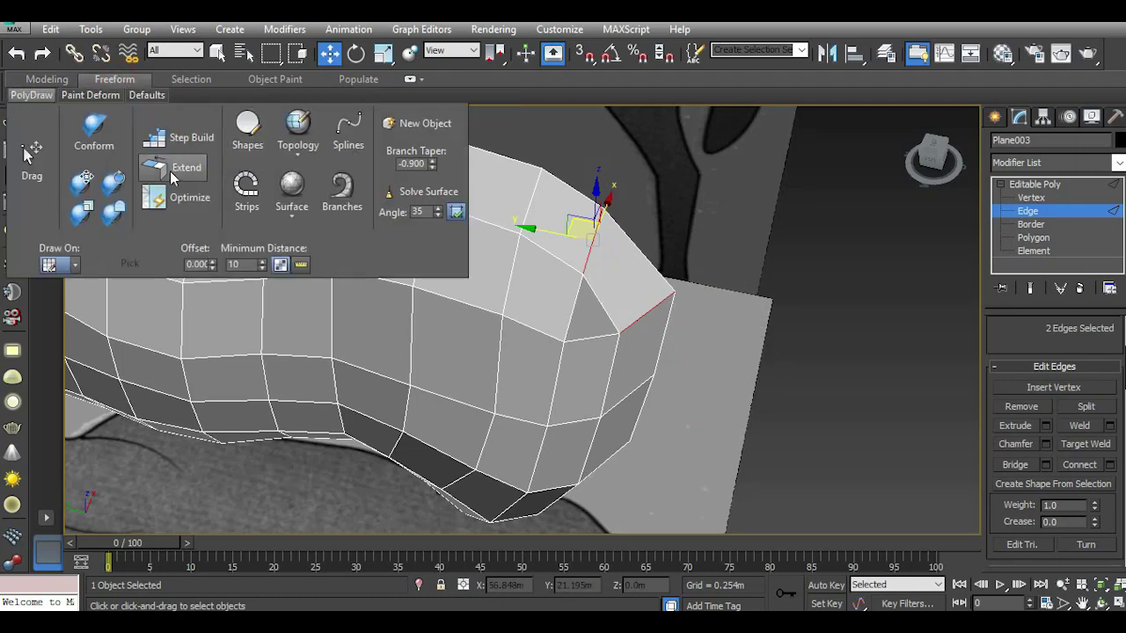
{"action": "left_click", "coordinate": [169, 171]}
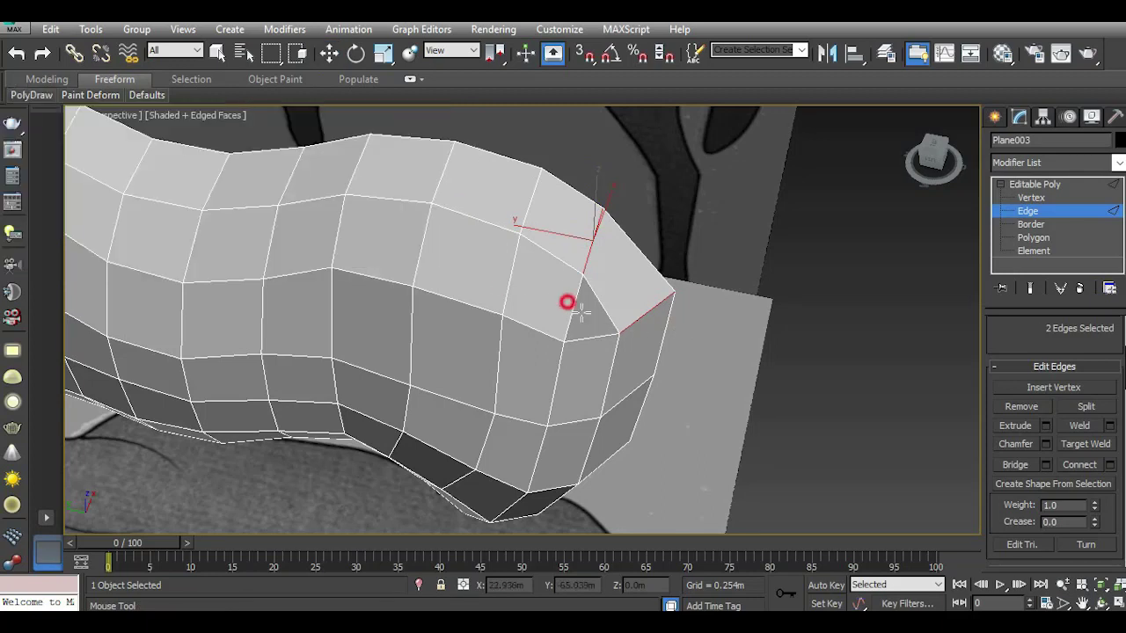
{"action": "left_click", "coordinate": [568, 302]}
{"action": "key", "text": "w"}
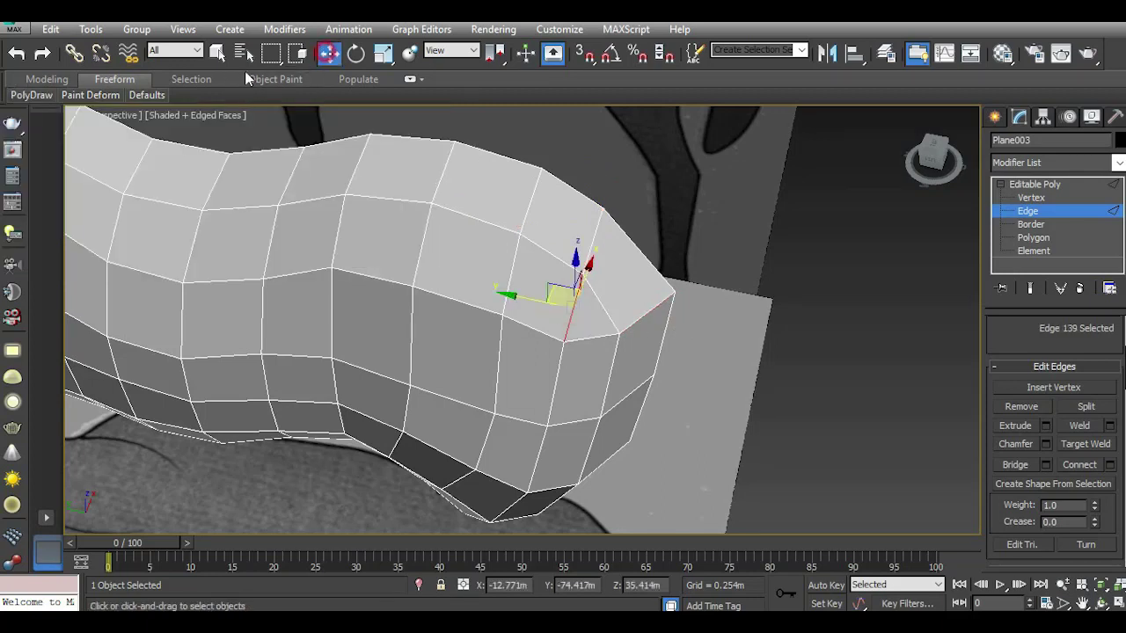
{"action": "left_click", "coordinate": [53, 80]}
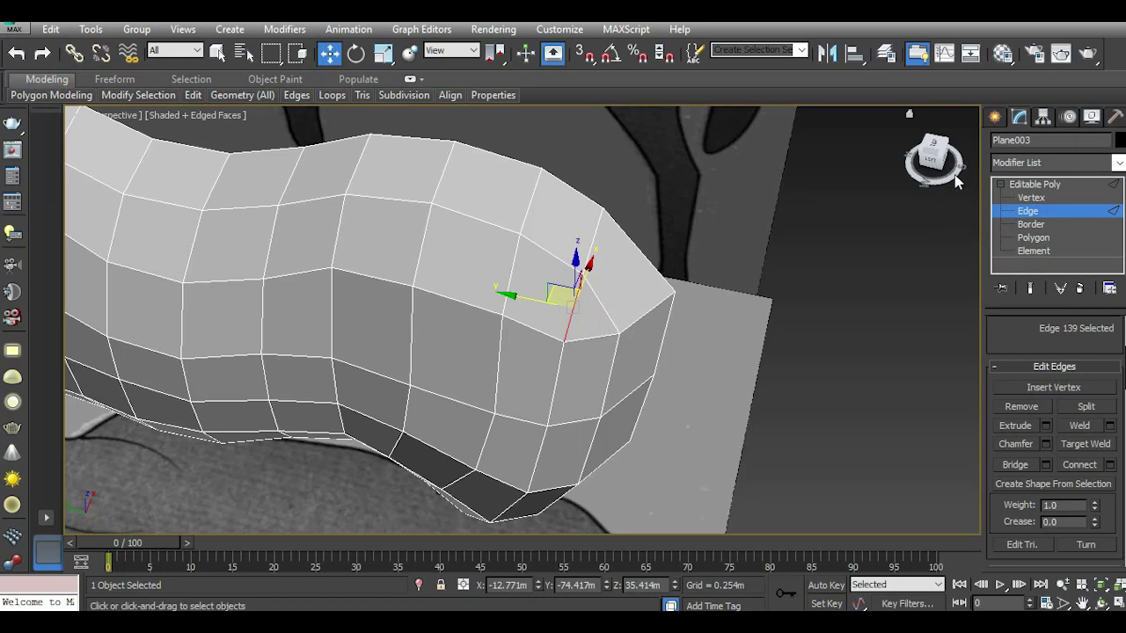
{"action": "left_click", "coordinate": [956, 179]}
{"action": "scroll", "coordinate": [577, 267], "scroll_direction": "up", "scroll_amount": 2}
In Vertex mode, move the front shoulder vertex toward the reference outline.
{"action": "left_click", "coordinate": [1030, 198]}
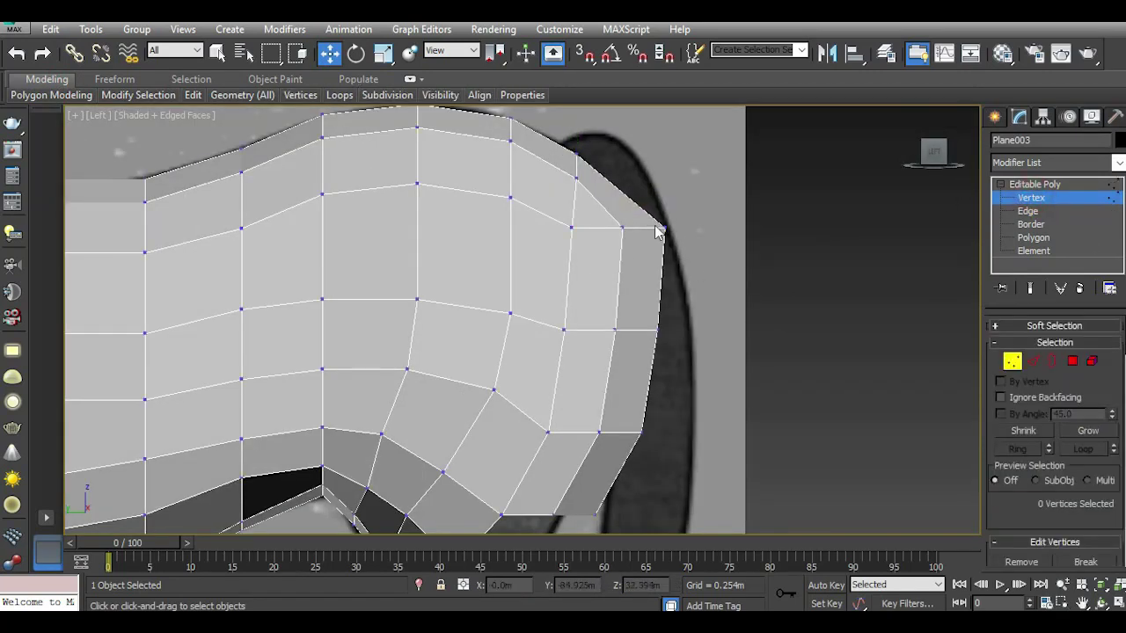
{"action": "left_click", "coordinate": [622, 230]}
{"action": "left_click_drag", "start_coordinate": [658, 230], "coordinate": [700, 230]}
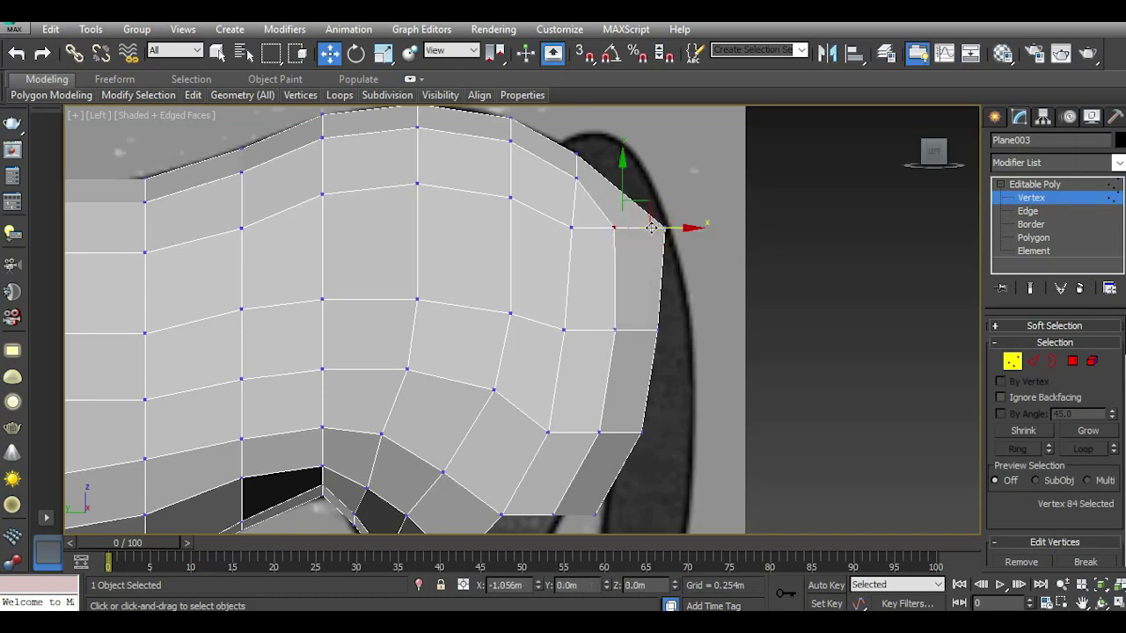
{"action": "middle_click_drag", "start_coordinate": [671, 284], "coordinate": [669, 277]}
{"action": "left_click", "coordinate": [717, 236]}
{"action": "left_click", "coordinate": [668, 227]}
{"action": "left_click_drag", "start_coordinate": [677, 220], "coordinate": [671, 215]}
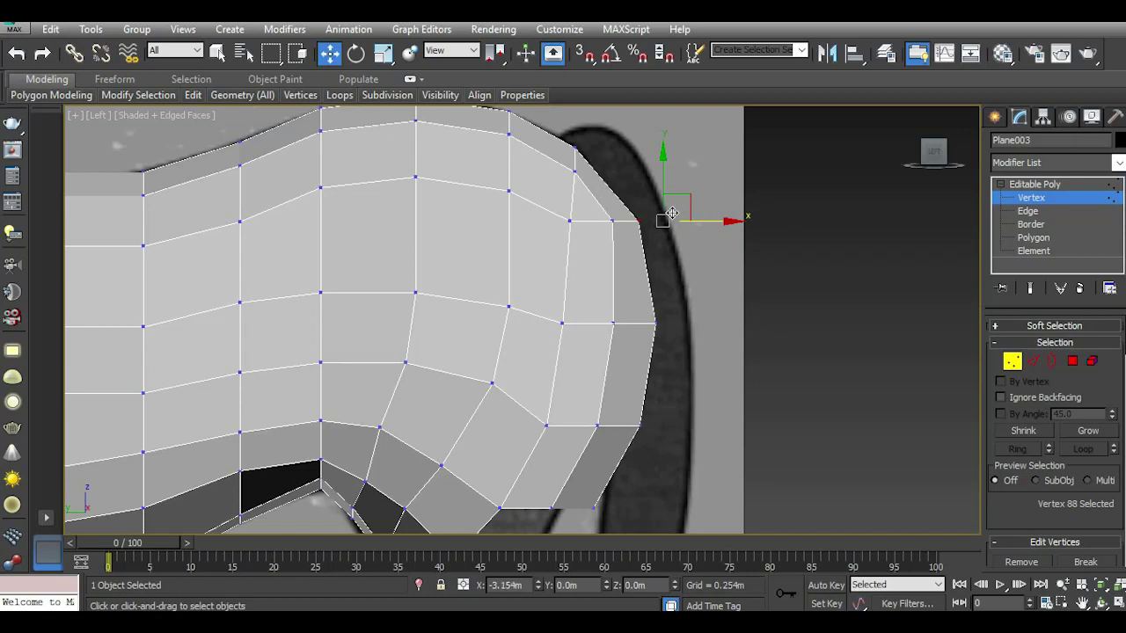
{"action": "right_click", "coordinate": [671, 213]}
Pull the strip's bottom vertex up and slide the lower chest vertices onto the outline.
{"action": "key", "text": "t"}
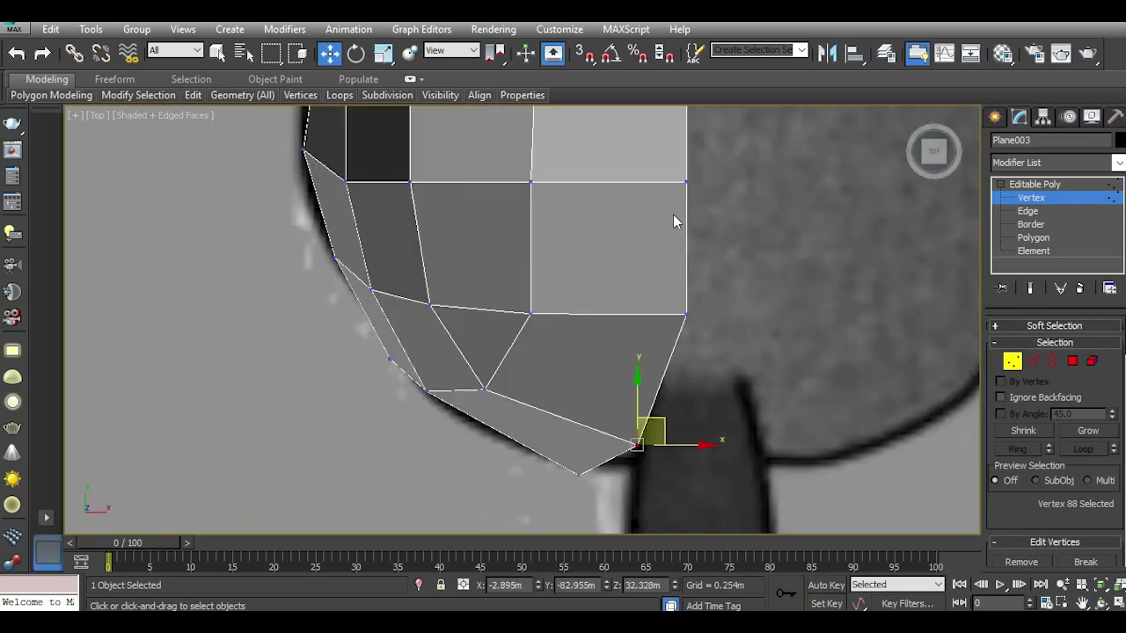
{"action": "left_click", "coordinate": [578, 473]}
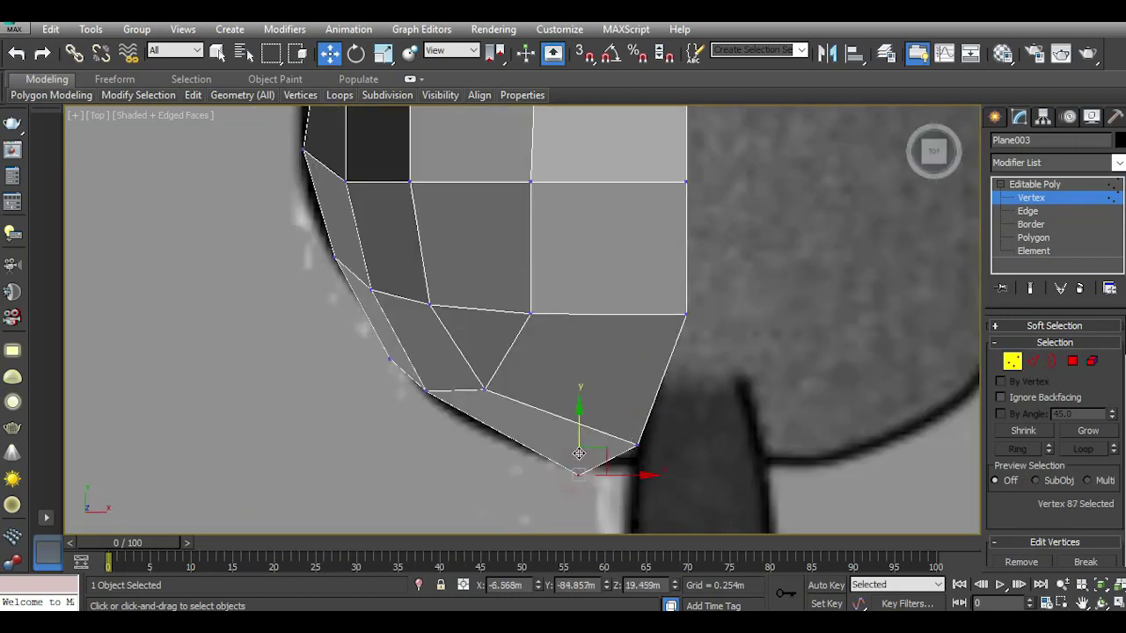
{"action": "left_click_drag", "start_coordinate": [578, 473], "coordinate": [577, 438]}
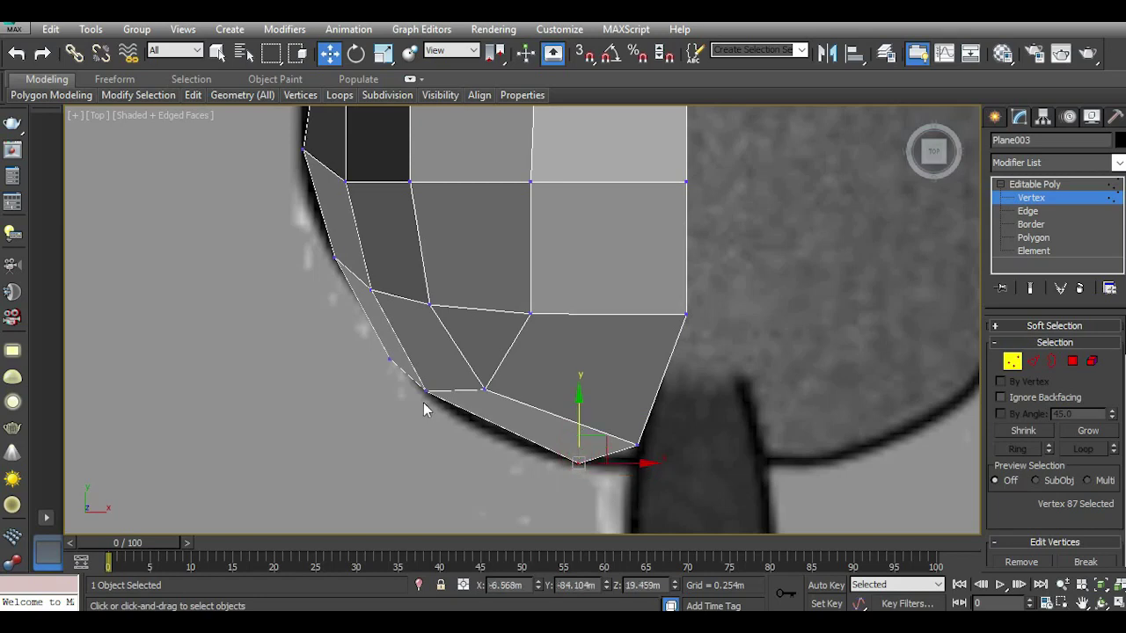
{"action": "key", "text": "l"}
{"action": "scroll", "coordinate": [690, 437], "scroll_direction": "up", "scroll_amount": 2}
{"action": "middle_click_drag", "start_coordinate": [693, 387], "coordinate": [698, 342]}
{"action": "left_click", "coordinate": [620, 381]}
{"action": "left_click_drag", "start_coordinate": [648, 383], "coordinate": [642, 381]}
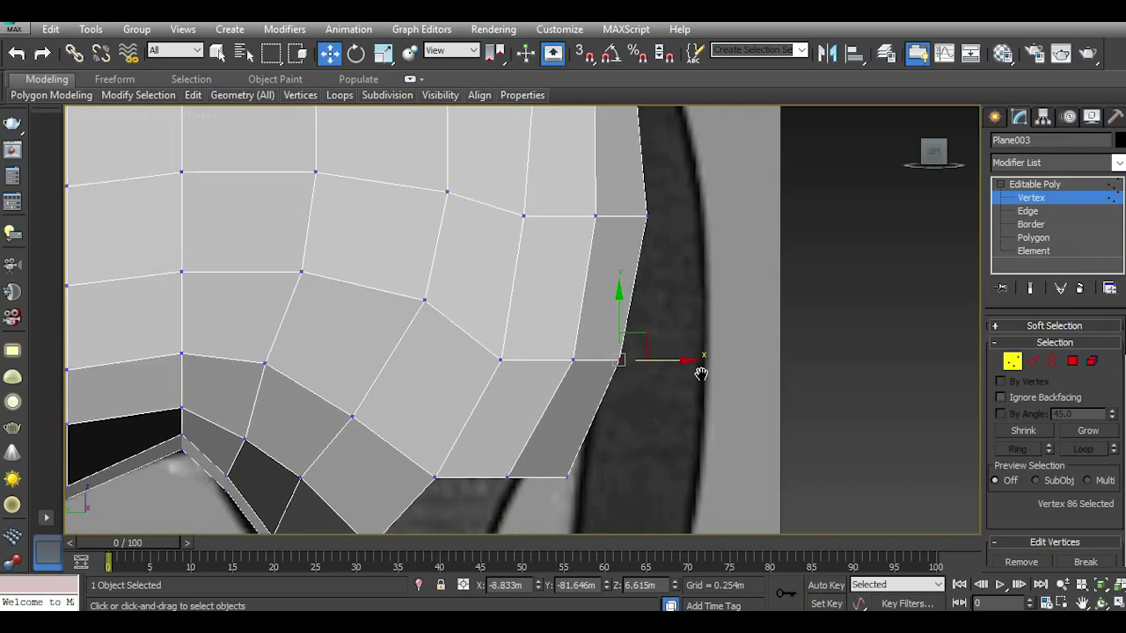
{"action": "middle_click_drag", "start_coordinate": [642, 382], "coordinate": [683, 415]}
{"action": "left_click", "coordinate": [661, 415]}
{"action": "left_click_drag", "start_coordinate": [662, 415], "coordinate": [693, 420]}
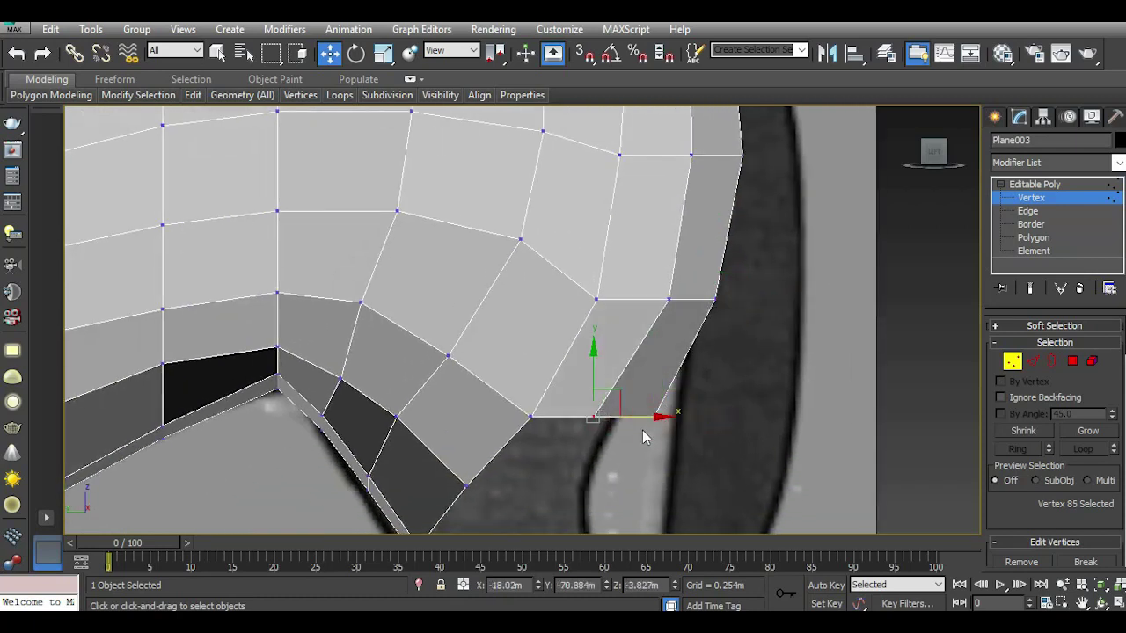
{"action": "scroll", "coordinate": [648, 435], "scroll_direction": "down", "scroll_amount": 3}
Preview the body with Use NURMS from top and side views, then turn it off.
{"action": "left_click", "coordinate": [251, 186]}
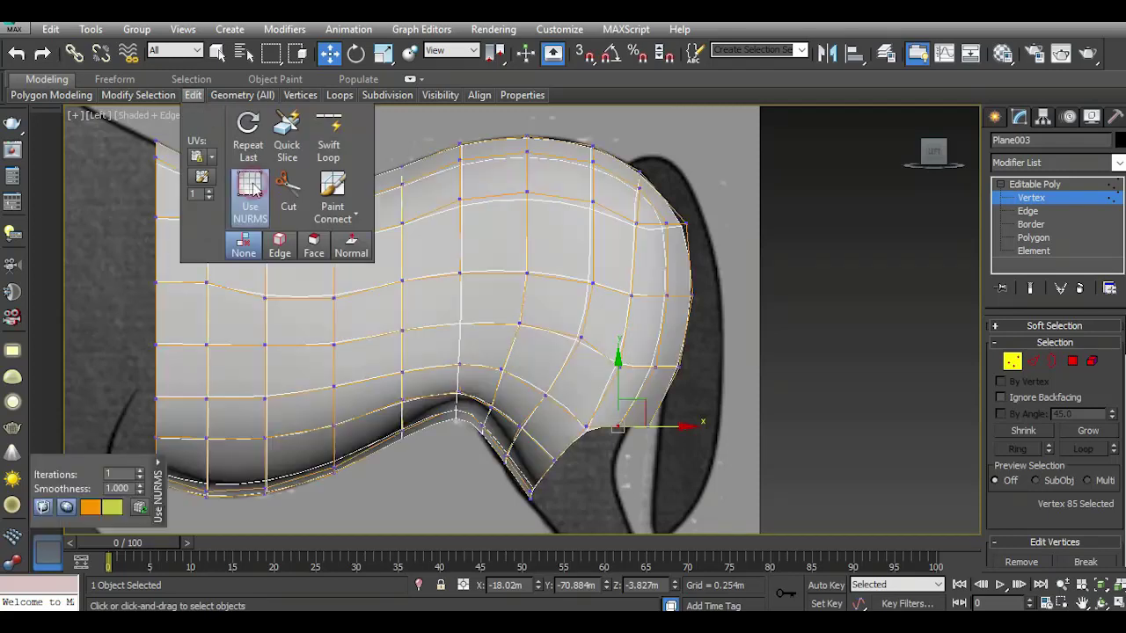
{"action": "key", "text": "t"}
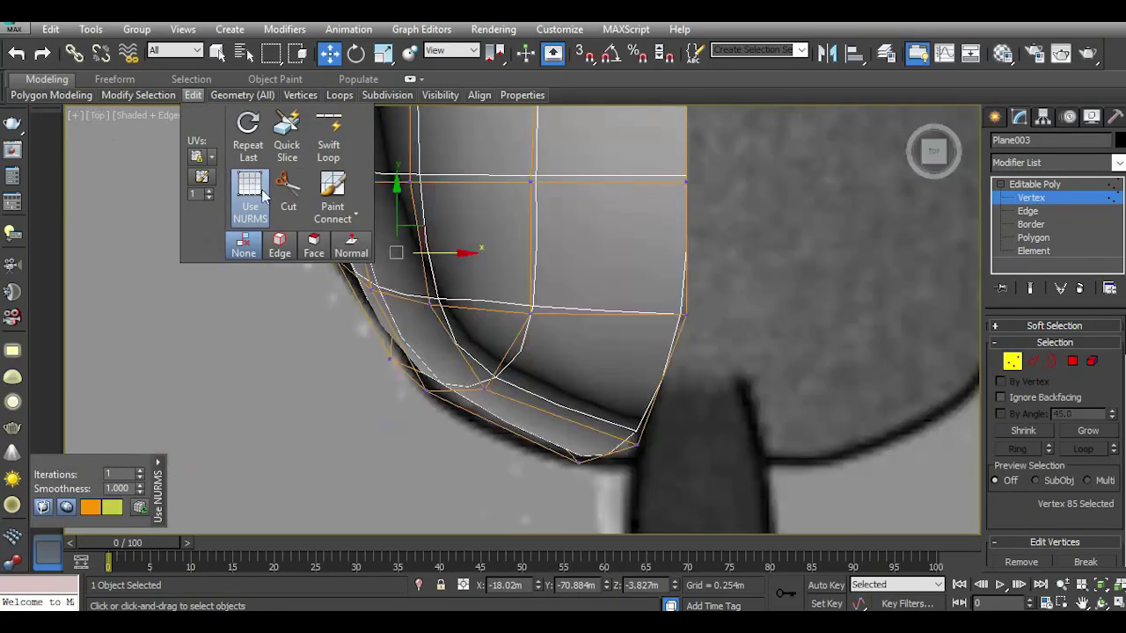
{"action": "scroll", "coordinate": [523, 362], "scroll_direction": "down", "scroll_amount": 2}
{"action": "scroll", "coordinate": [541, 398], "scroll_direction": "down", "scroll_amount": 2}
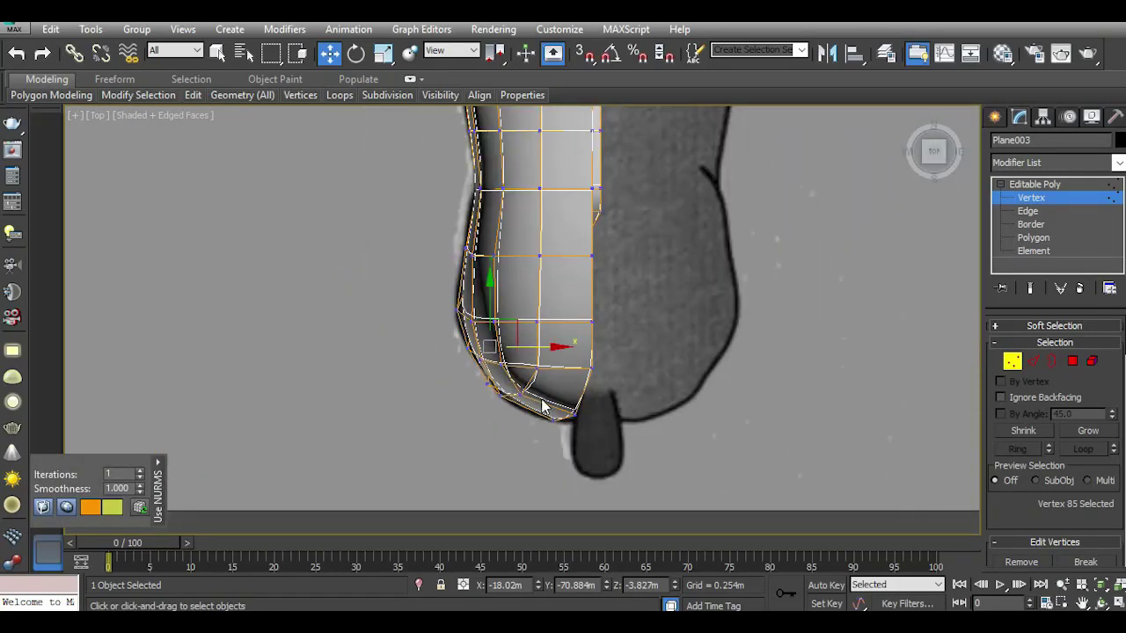
{"action": "key", "text": "l"}
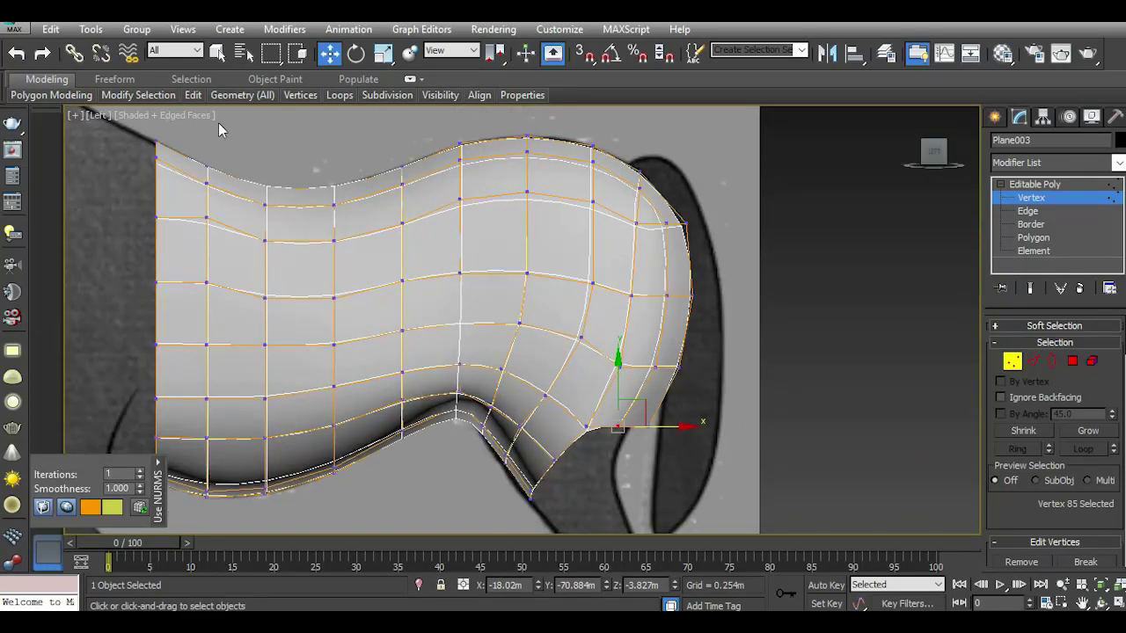
{"action": "left_click", "coordinate": [248, 198]}
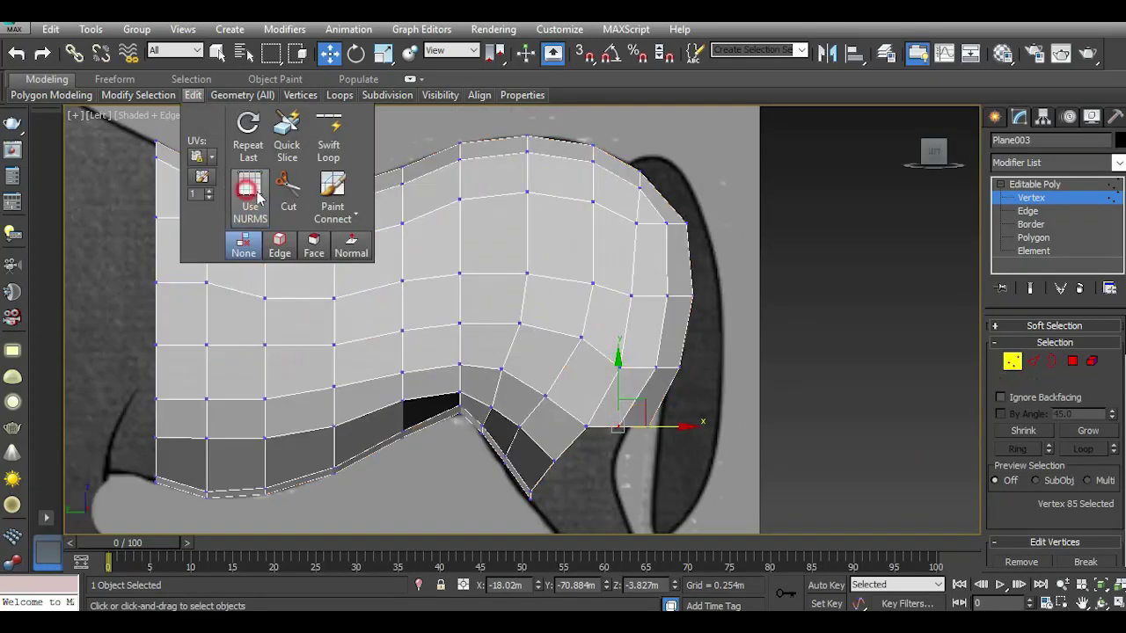
Select the chest's lower front corner vertex, orbit in Perspective, and switch to Edge level.
{"action": "left_click", "coordinate": [644, 427]}
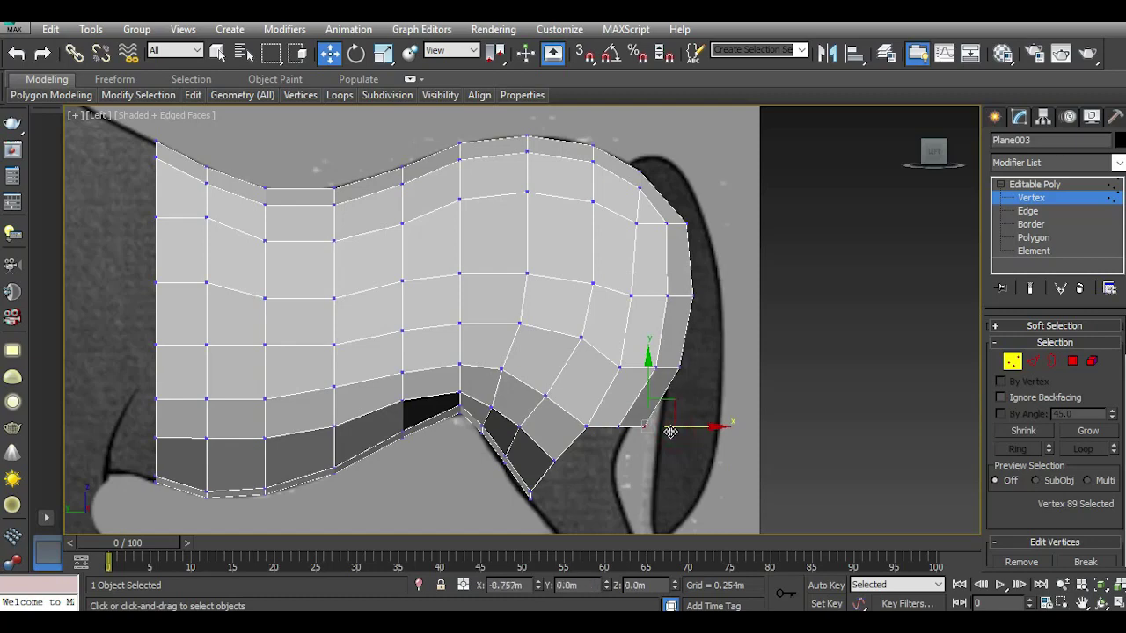
{"action": "key", "text": "p"}
{"action": "mouse_move", "coordinate": [934, 152]}
{"action": "left_mouse_down"}
{"action": "mouse_move", "coordinate": [930, 269]}
{"action": "mouse_move", "coordinate": [914, 167]}
{"action": "mouse_move", "coordinate": [932, 157]}
{"action": "left_mouse_up"}
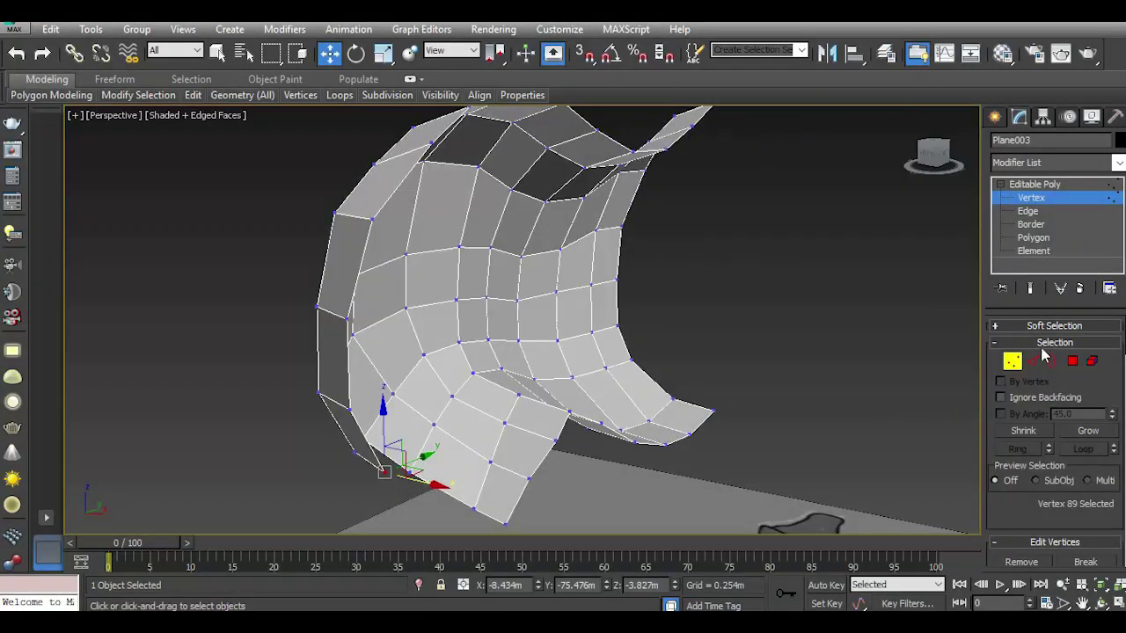
{"action": "left_click", "coordinate": [1034, 361]}
{"action": "mouse_move", "coordinate": [923, 163]}
{"action": "left_mouse_down"}
{"action": "mouse_move", "coordinate": [936, 172]}
{"action": "mouse_move", "coordinate": [931, 162]}
{"action": "left_mouse_up"}
Select the chest's lower front edge plus the front edge near the shoulder.
{"action": "key", "text": "l"}
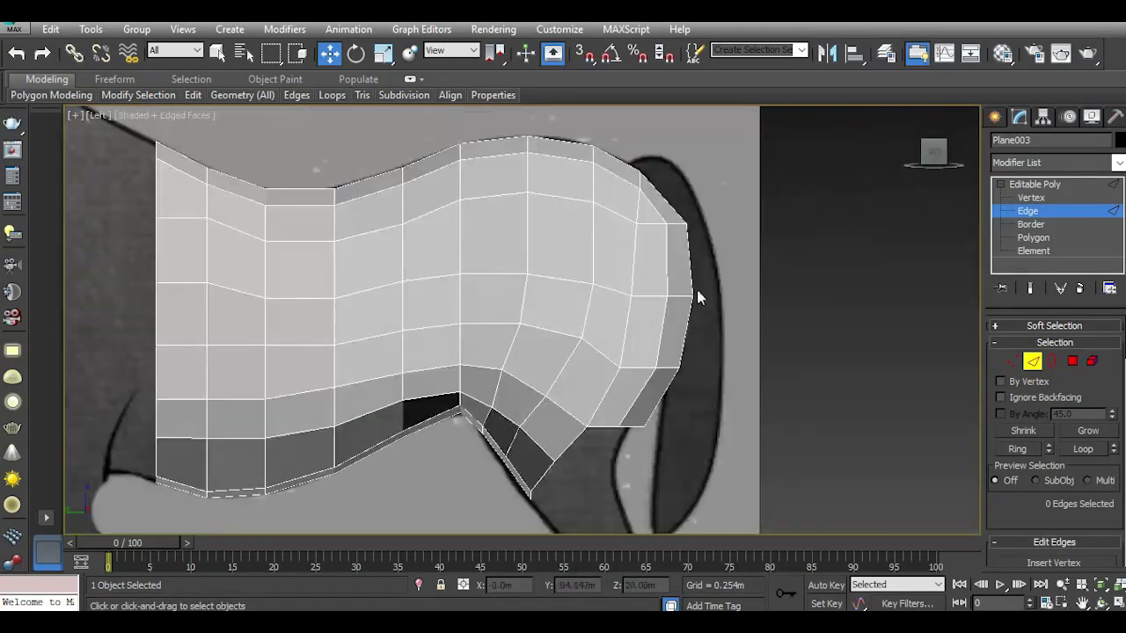
{"action": "middle_click_drag", "start_coordinate": [640, 362], "coordinate": [619, 309]}
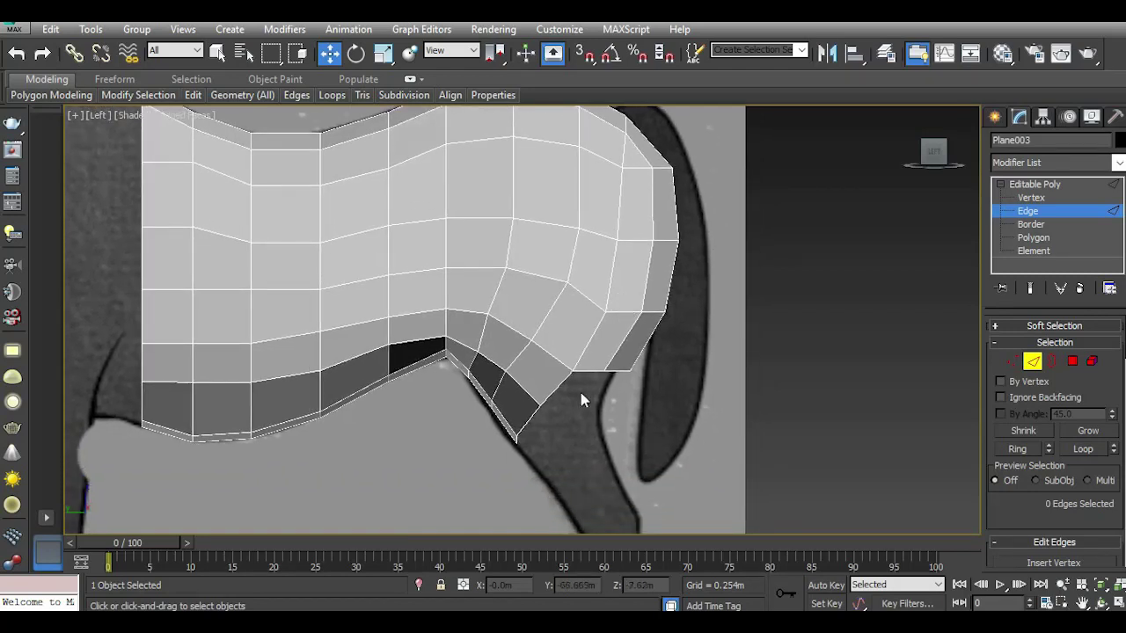
{"action": "key", "text": "p"}
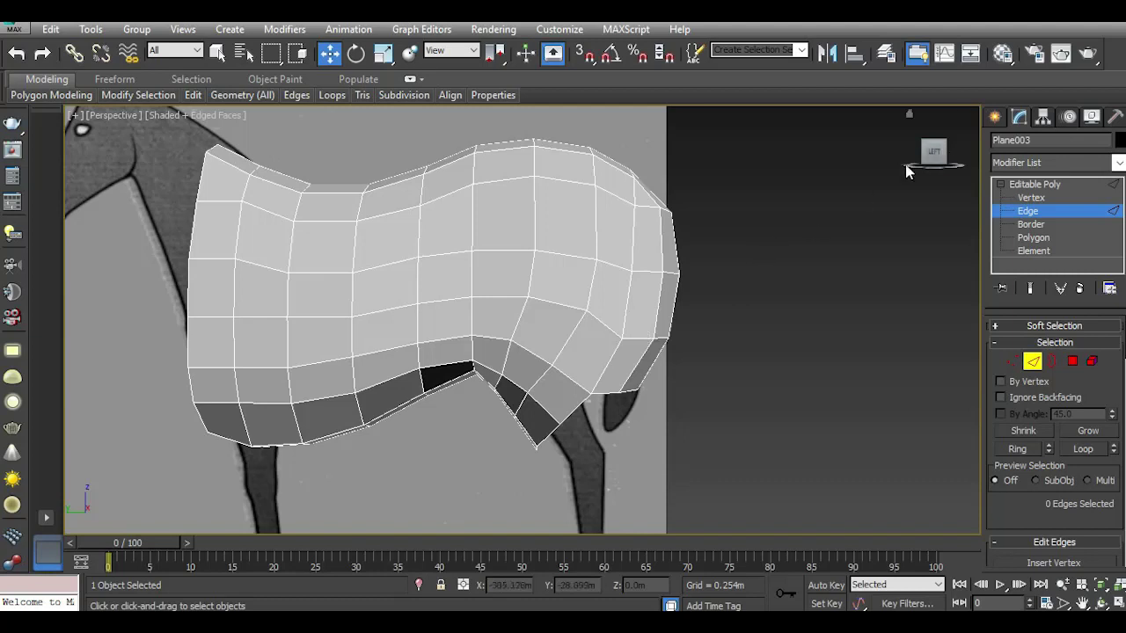
{"action": "left_click", "coordinate": [928, 151]}
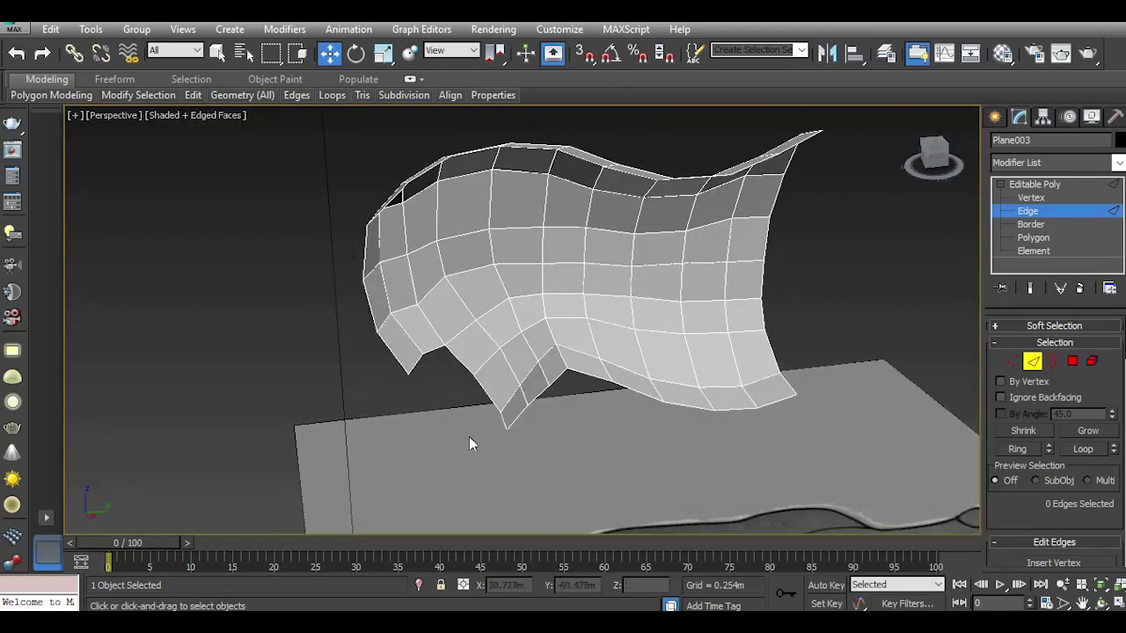
{"action": "scroll", "coordinate": [469, 434], "scroll_direction": "up", "scroll_amount": 2}
{"action": "scroll", "coordinate": [501, 429], "scroll_direction": "up", "scroll_amount": 2}
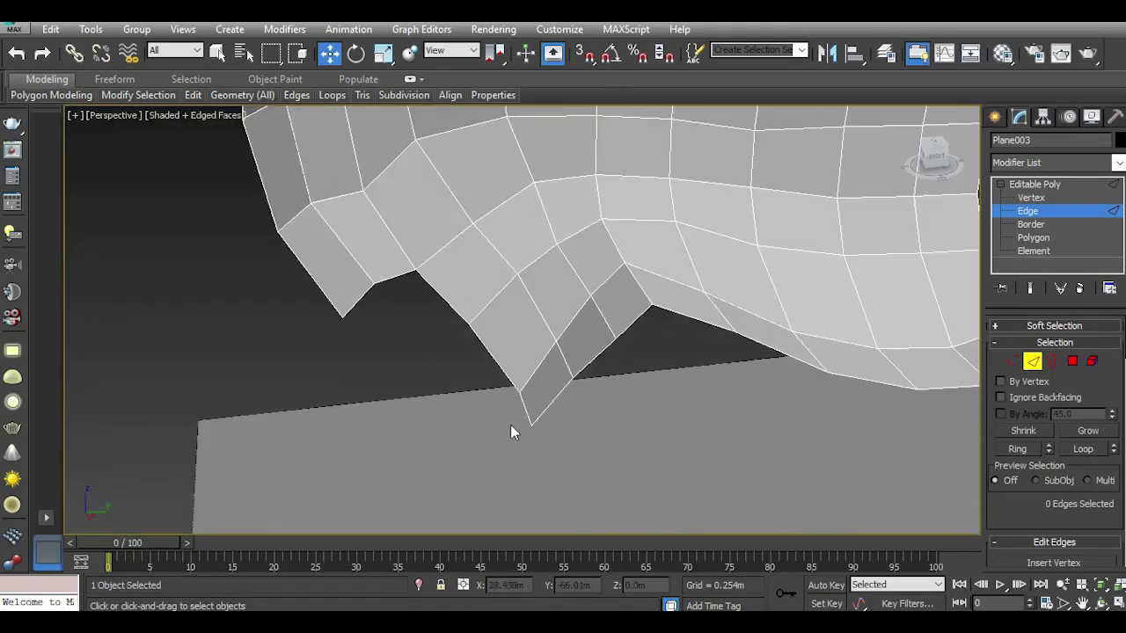
{"action": "left_click", "coordinate": [599, 352]}
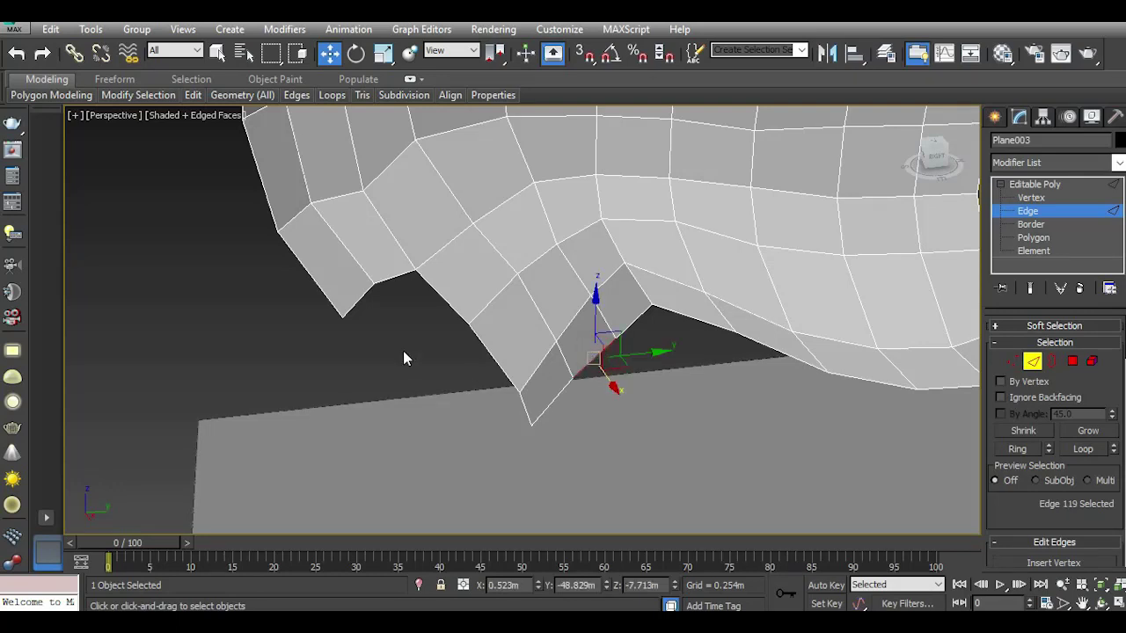
{"action": "left_click", "coordinate": [268, 212], "text": "ctrl"}
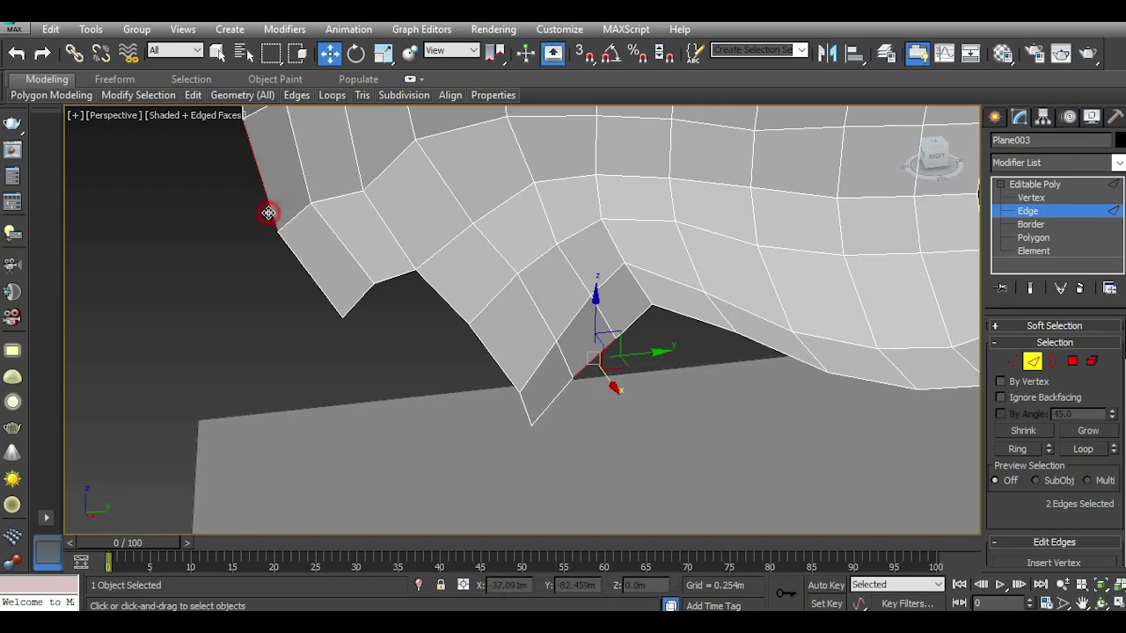
{"action": "scroll", "coordinate": [527, 413], "scroll_direction": "down", "scroll_amount": 2}
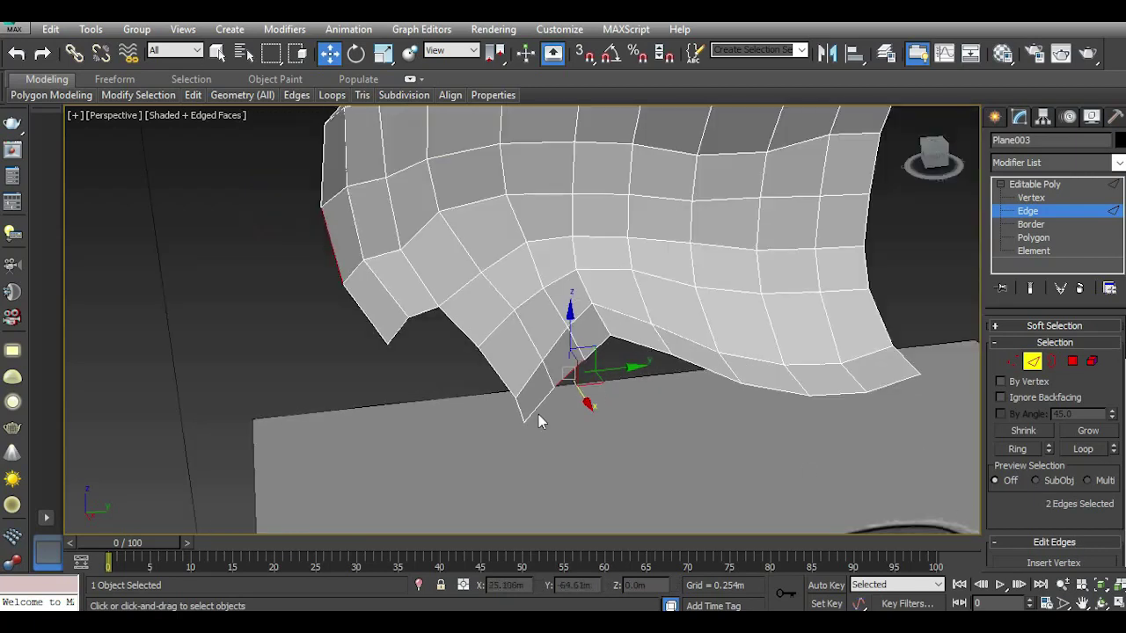
Bridge a lower chest edge to the left front edge, closing the notch under the strip.
{"action": "scroll", "coordinate": [1052, 520], "scroll_direction": "down", "scroll_amount": 3}
{"action": "left_click", "coordinate": [1046, 497]}
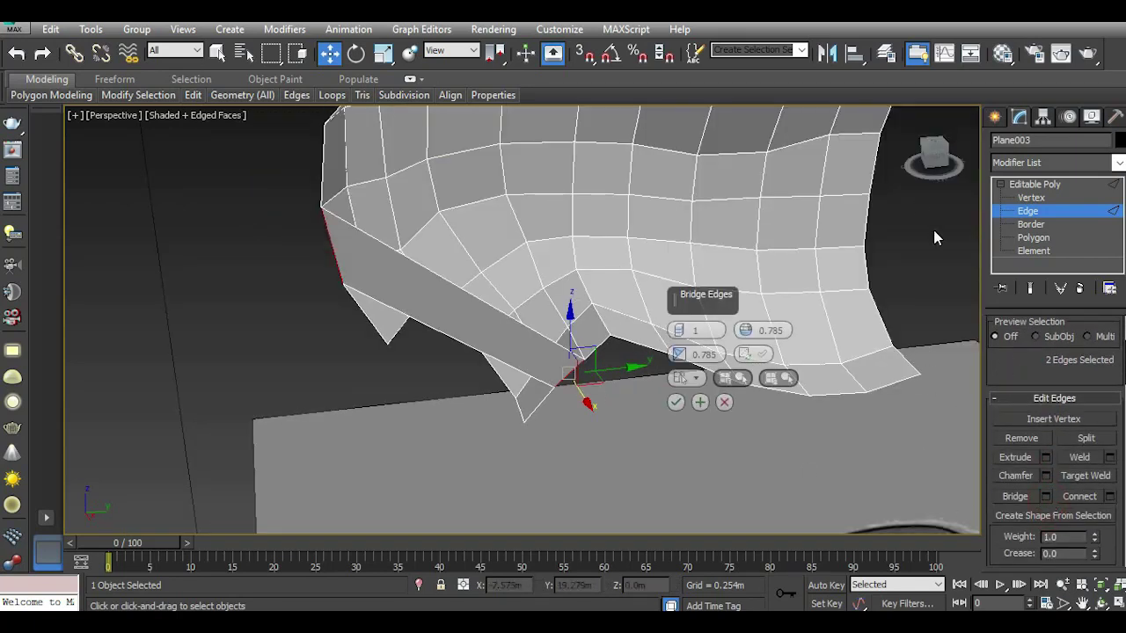
{"action": "left_click_drag", "start_coordinate": [935, 162], "coordinate": [679, 378]}
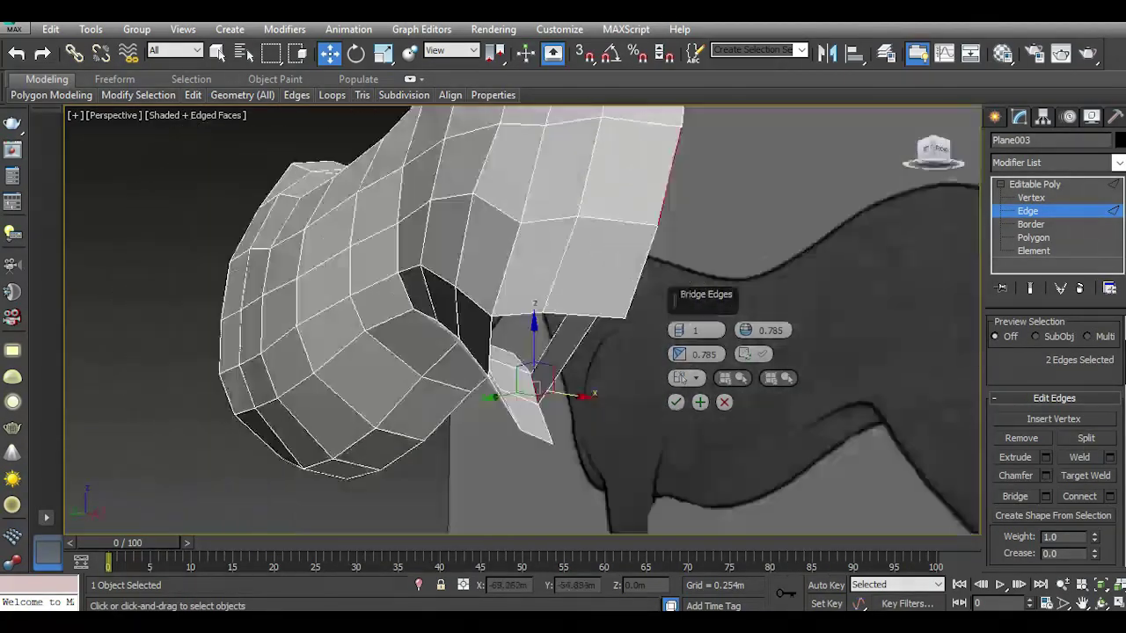
{"action": "key", "text": "l"}
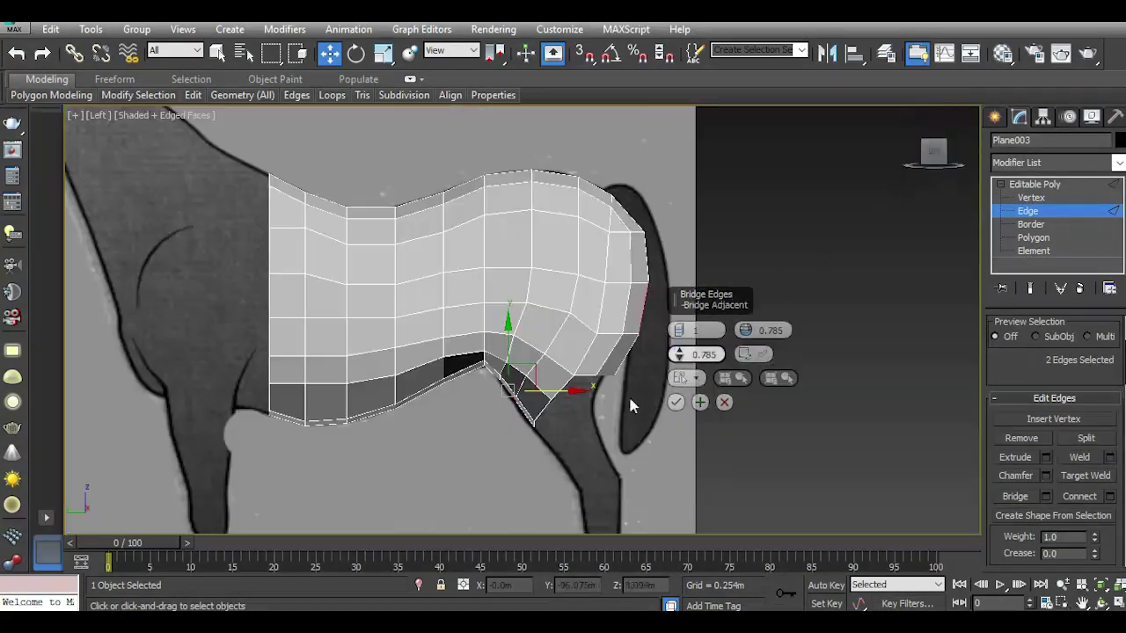
{"action": "scroll", "coordinate": [585, 393], "scroll_direction": "up", "scroll_amount": 2}
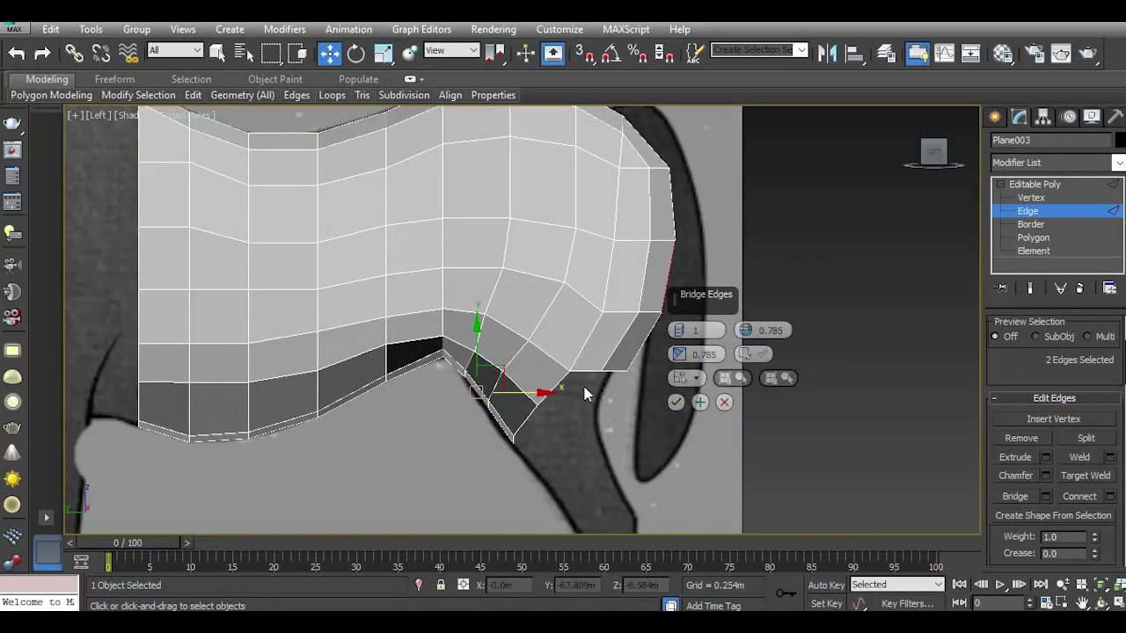
{"action": "key", "text": "p"}
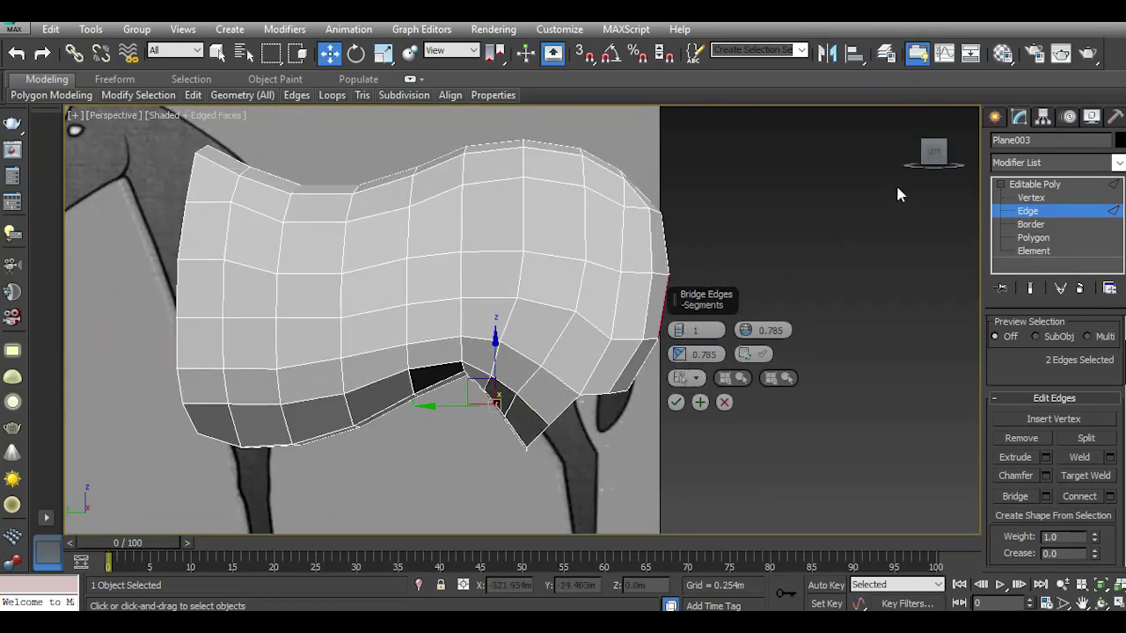
{"action": "left_click_drag", "start_coordinate": [934, 151], "coordinate": [844, 175]}
{"action": "left_click_drag", "start_coordinate": [934, 153], "coordinate": [924, 163]}
{"action": "scroll", "coordinate": [525, 411], "scroll_direction": "up", "scroll_amount": 2}
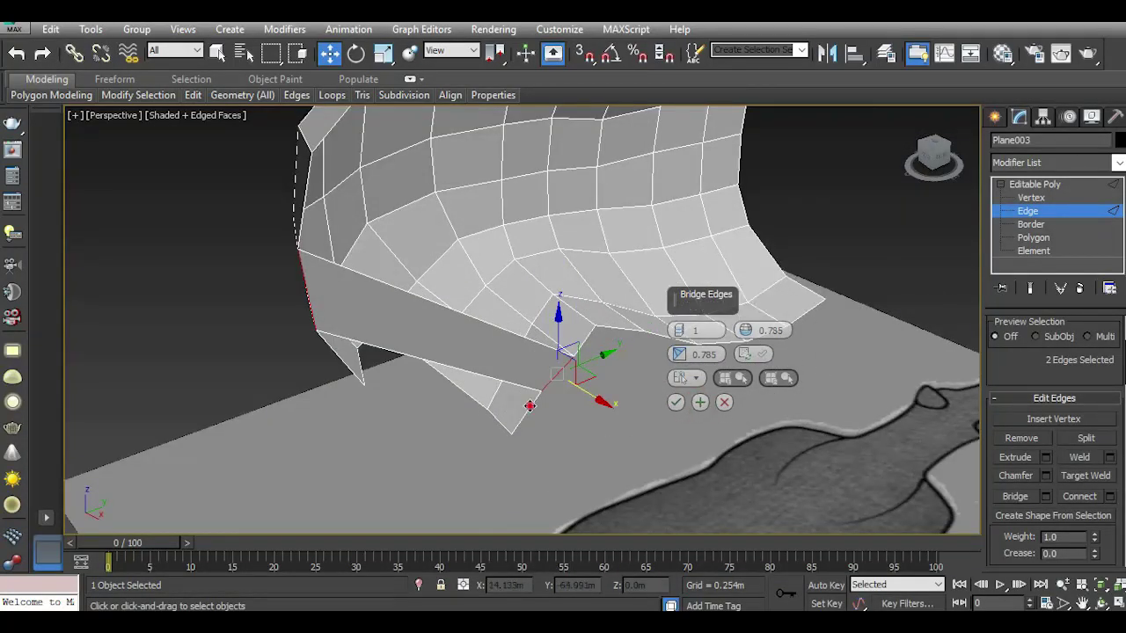
{"action": "left_click", "coordinate": [528, 410]}
{"action": "left_click", "coordinate": [328, 362], "text": "ctrl"}
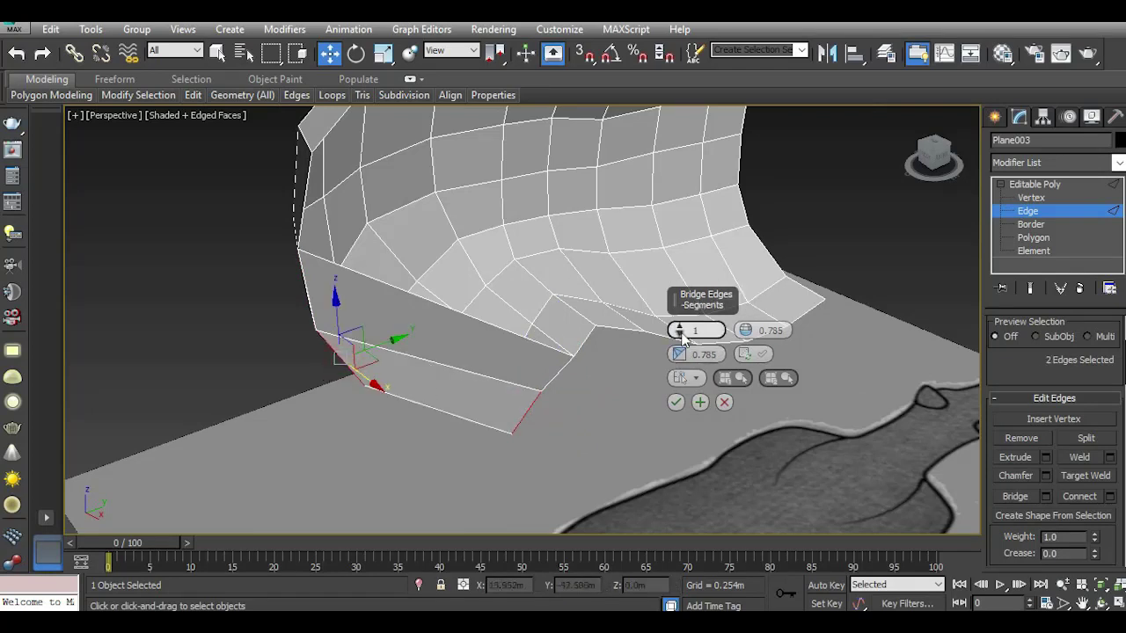
{"action": "left_click", "coordinate": [674, 402]}
Connect the edge ring across the new strip with two pinched edges and move them down-right.
{"action": "left_click", "coordinate": [453, 366]}
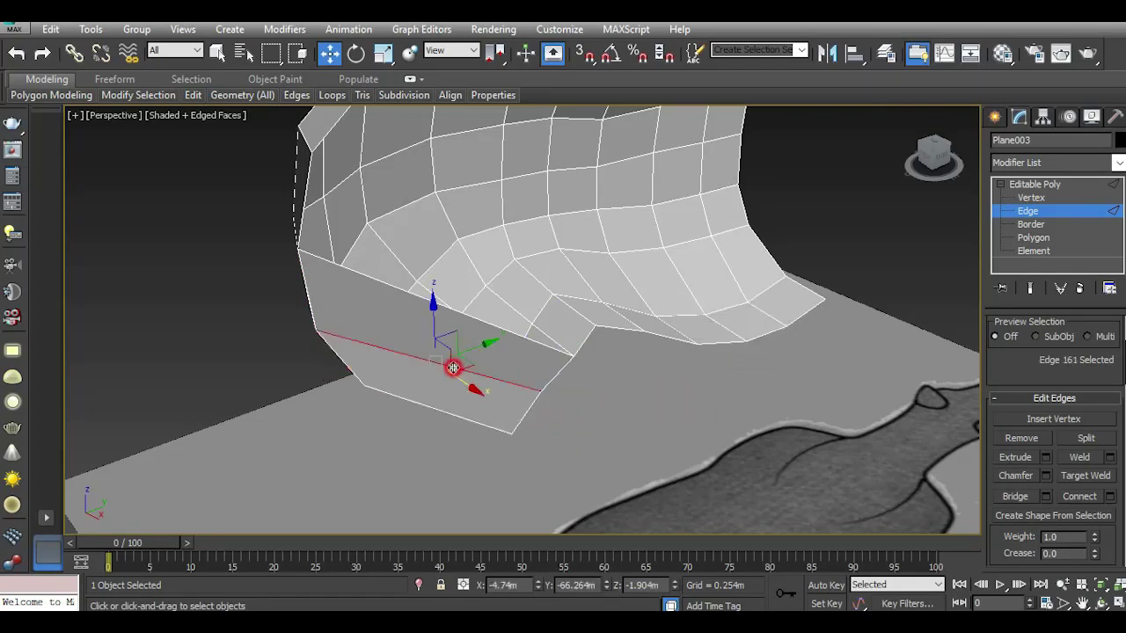
{"action": "scroll", "coordinate": [1027, 383], "scroll_direction": "up", "scroll_amount": 2}
{"action": "left_click", "coordinate": [1021, 362]}
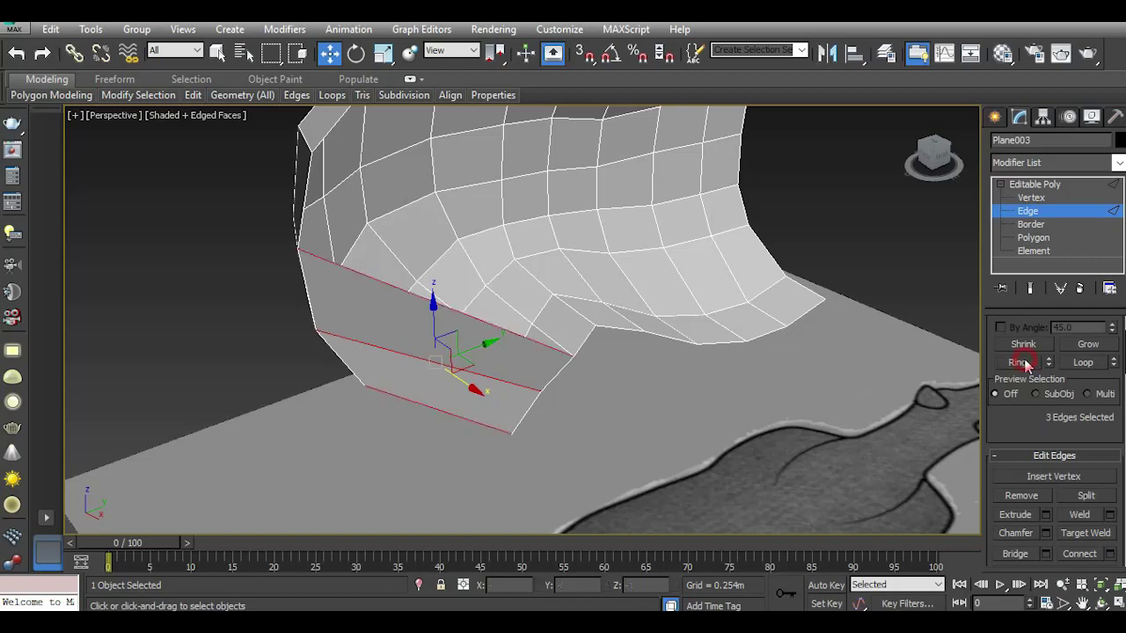
{"action": "left_click", "coordinate": [1110, 553]}
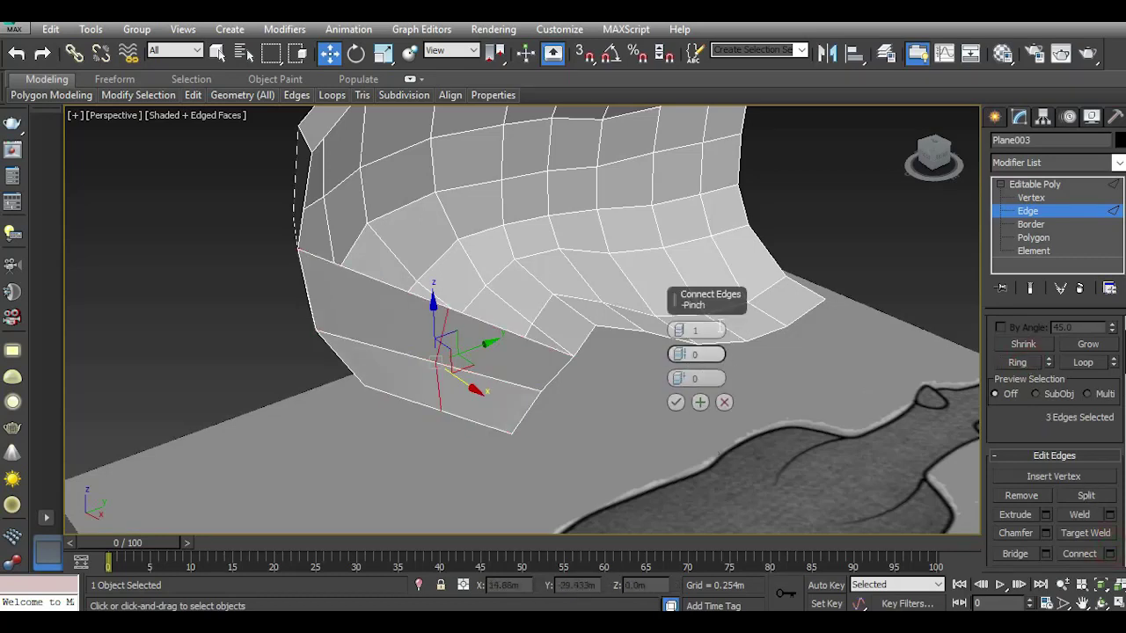
{"action": "left_click_drag", "start_coordinate": [680, 336], "coordinate": [678, 343]}
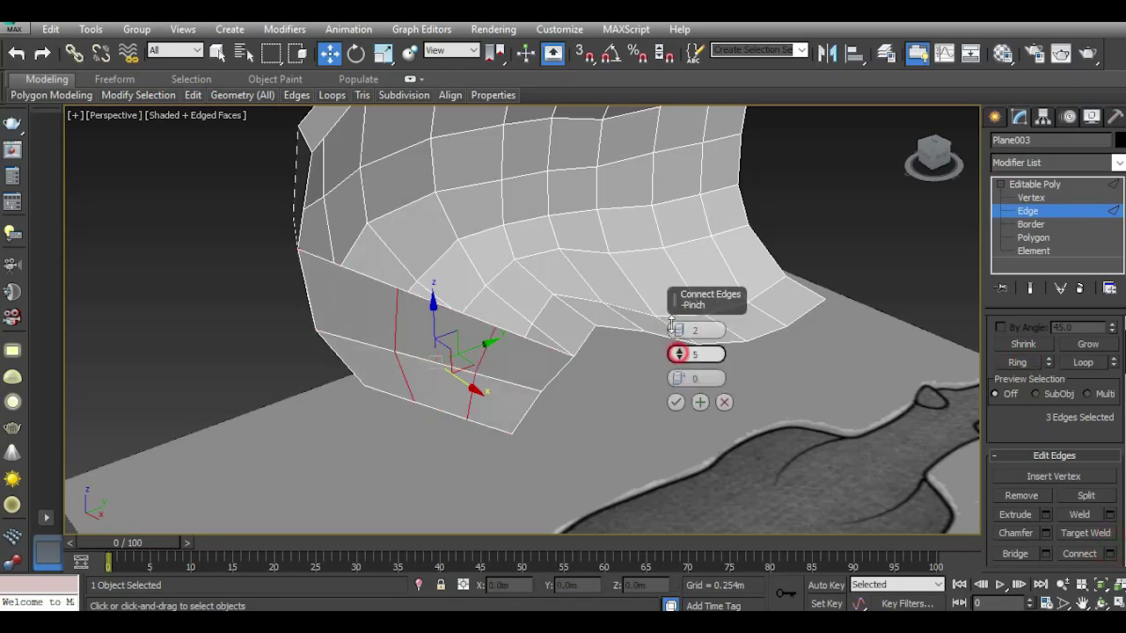
{"action": "left_click", "coordinate": [674, 402]}
{"action": "mouse_move", "coordinate": [934, 154]}
{"action": "left_mouse_down"}
{"action": "mouse_move", "coordinate": [870, 158]}
{"action": "mouse_move", "coordinate": [596, 351]}
{"action": "left_mouse_up"}
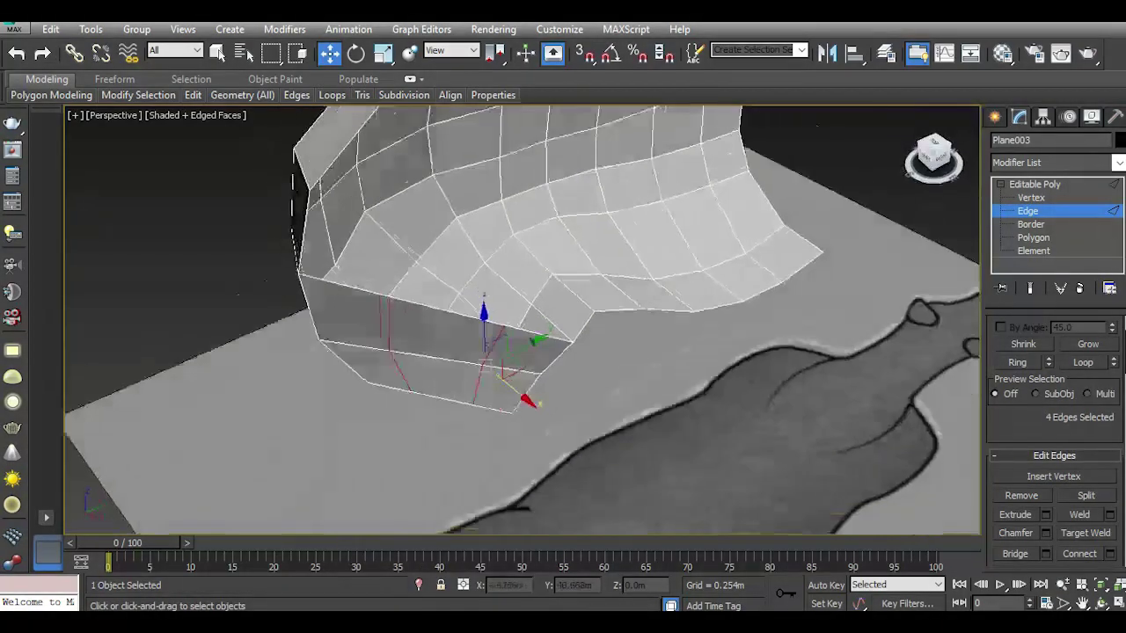
{"action": "left_click_drag", "start_coordinate": [508, 366], "coordinate": [513, 400]}
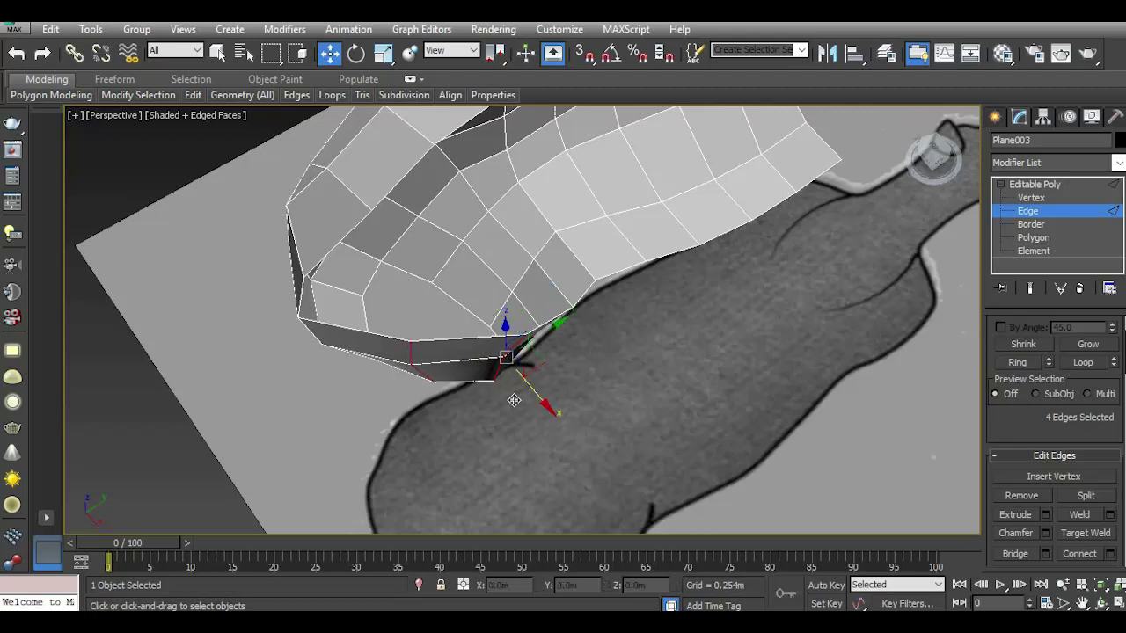
Preview the body with Use NURMS, turn it off, and select two edges at the strip's bottom.
{"action": "left_click", "coordinate": [257, 215]}
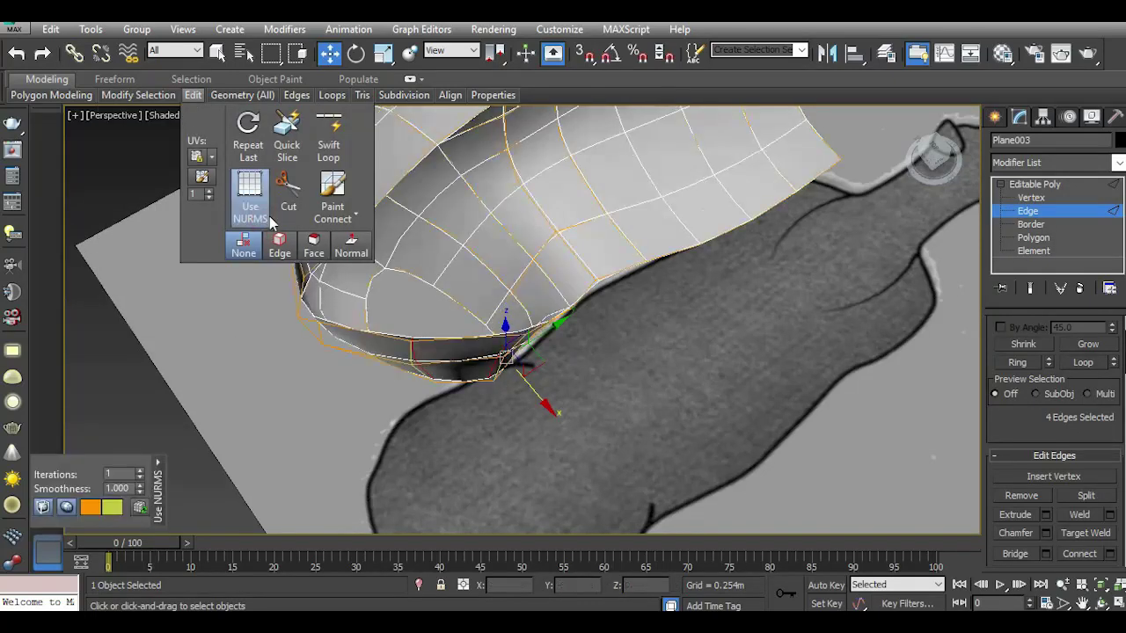
{"action": "mouse_move", "coordinate": [457, 290]}
{"action": "middle_mouse_down", "text": "alt"}
{"action": "mouse_move", "coordinate": [563, 317]}
{"action": "mouse_move", "coordinate": [598, 352]}
{"action": "middle_mouse_up", "text": "alt"}
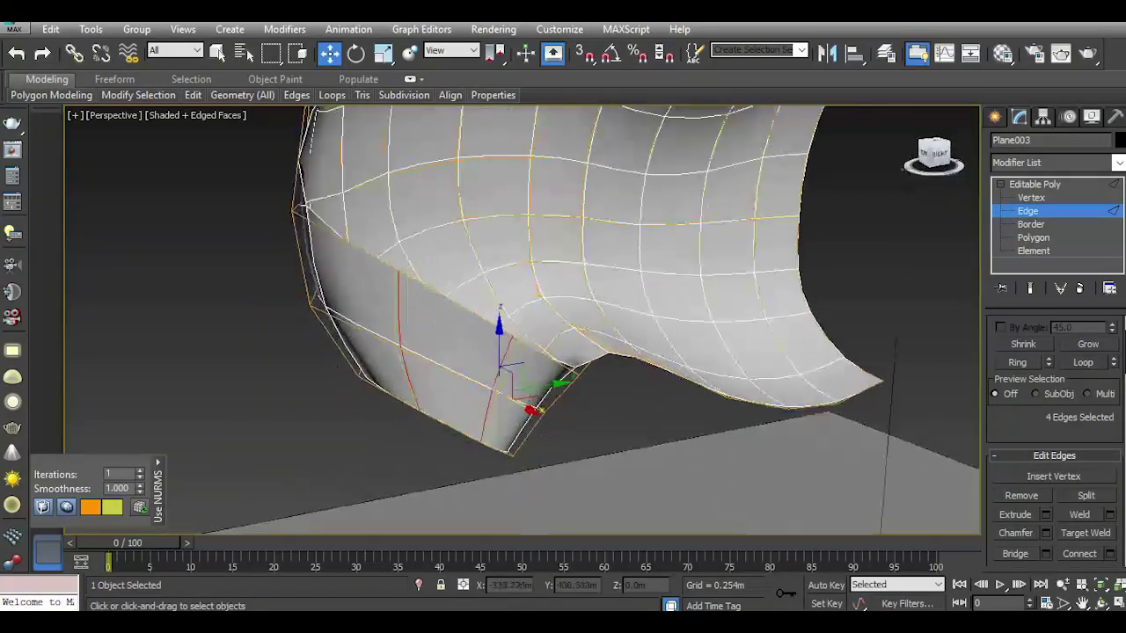
{"action": "middle_click_drag", "start_coordinate": [528, 317], "coordinate": [598, 338], "text": "alt"}
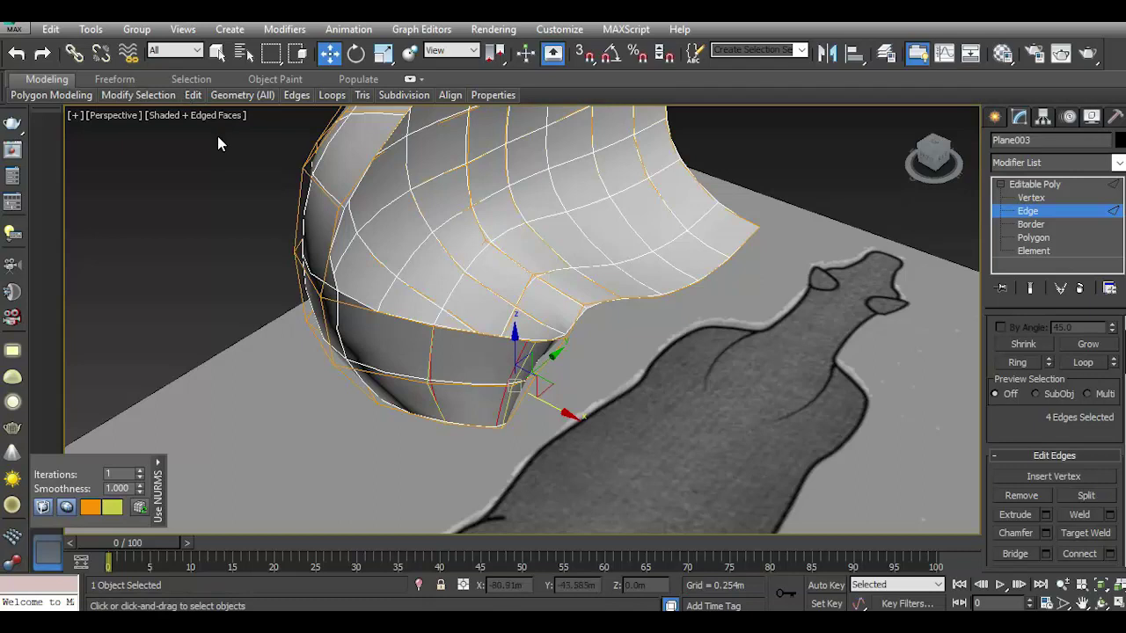
{"action": "left_click", "coordinate": [249, 198]}
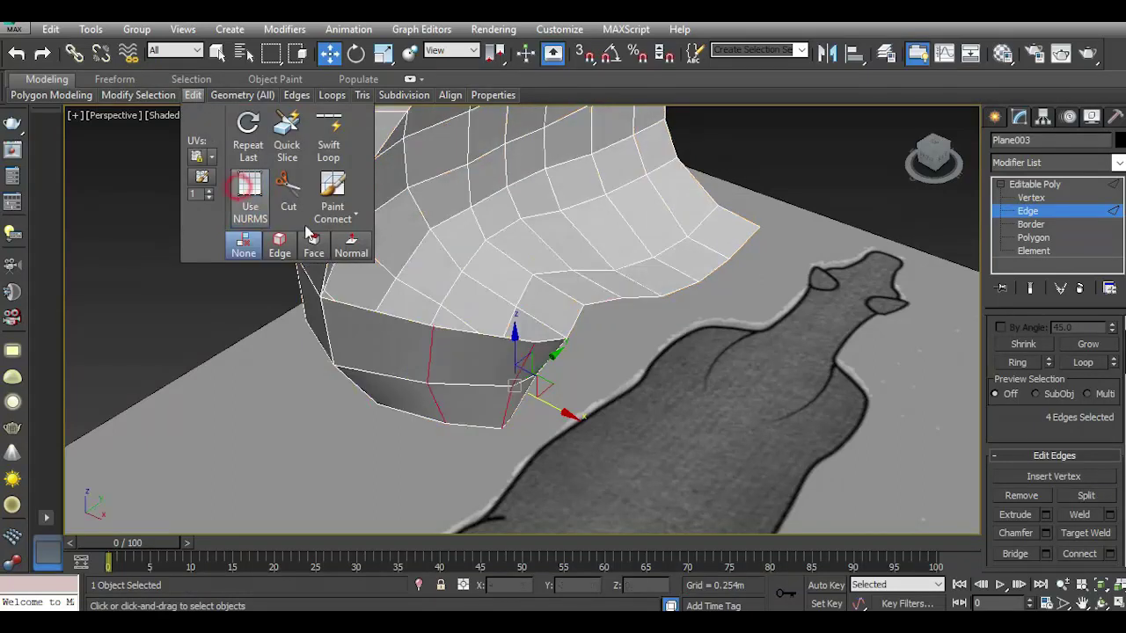
{"action": "left_click", "coordinate": [428, 363]}
{"action": "left_click", "coordinate": [473, 384], "text": "ctrl"}
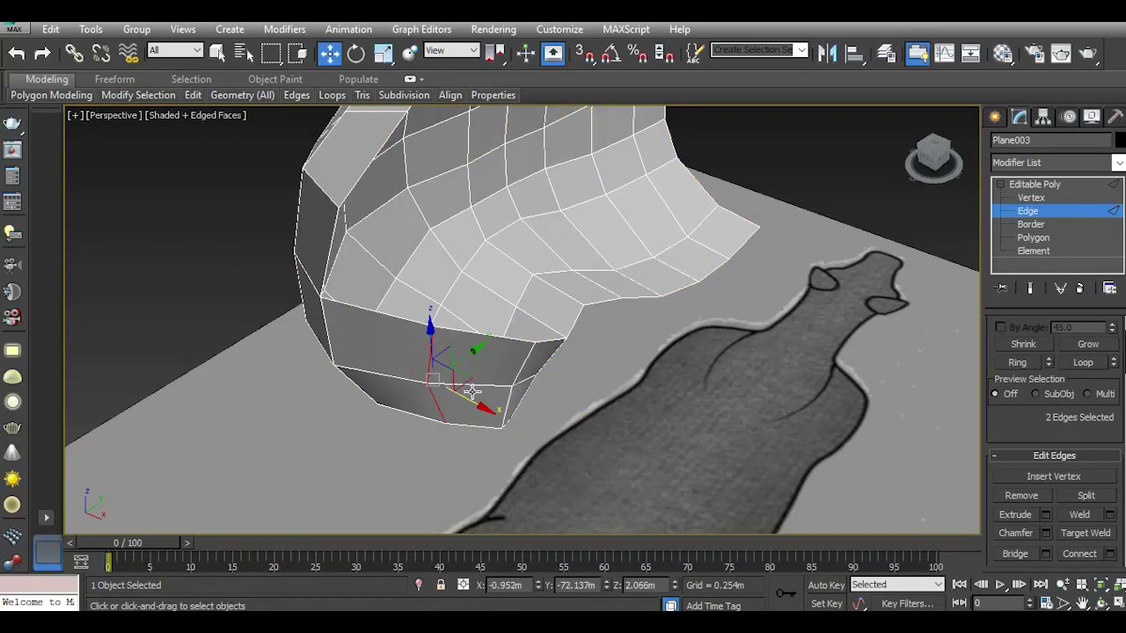
Move the two selected strip edges down, outward and along X to follow the shoulder.
{"action": "middle_click_drag", "start_coordinate": [584, 368], "coordinate": [369, 350], "text": "alt"}
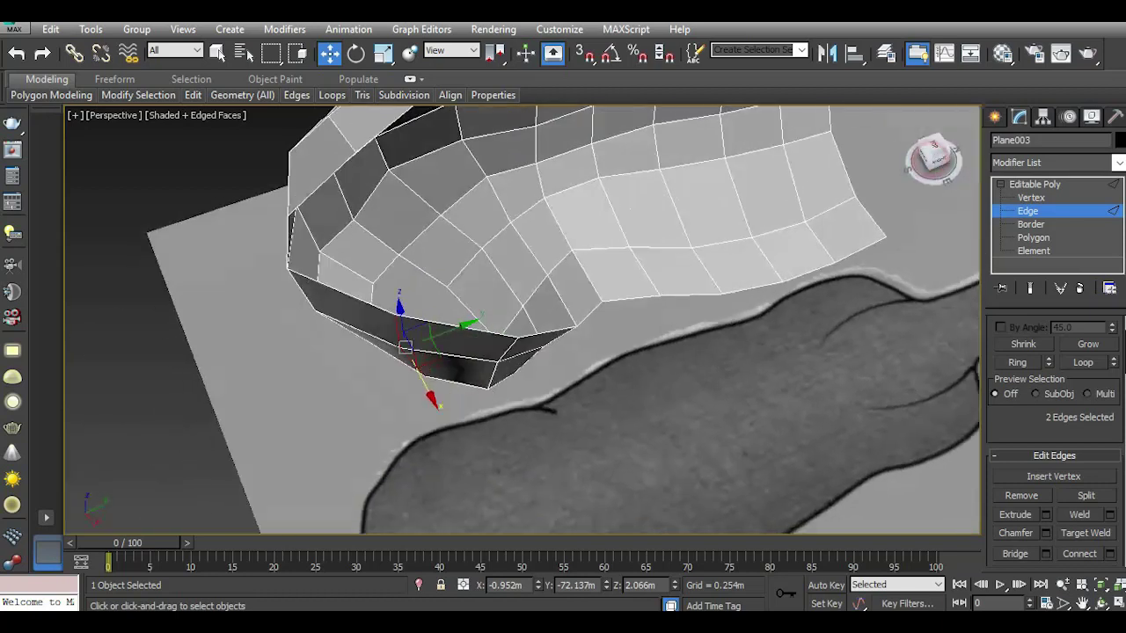
{"action": "mouse_move", "coordinate": [432, 333]}
{"action": "left_mouse_down"}
{"action": "mouse_move", "coordinate": [424, 362]}
{"action": "mouse_move", "coordinate": [392, 345]}
{"action": "left_mouse_up"}
{"action": "mouse_move", "coordinate": [932, 157]}
{"action": "left_mouse_down"}
{"action": "mouse_move", "coordinate": [515, 352]}
{"action": "mouse_move", "coordinate": [532, 385]}
{"action": "left_mouse_up"}
{"action": "scroll", "coordinate": [514, 352], "scroll_direction": "up", "scroll_amount": 2}
{"action": "left_click_drag", "start_coordinate": [932, 156], "coordinate": [688, 297]}
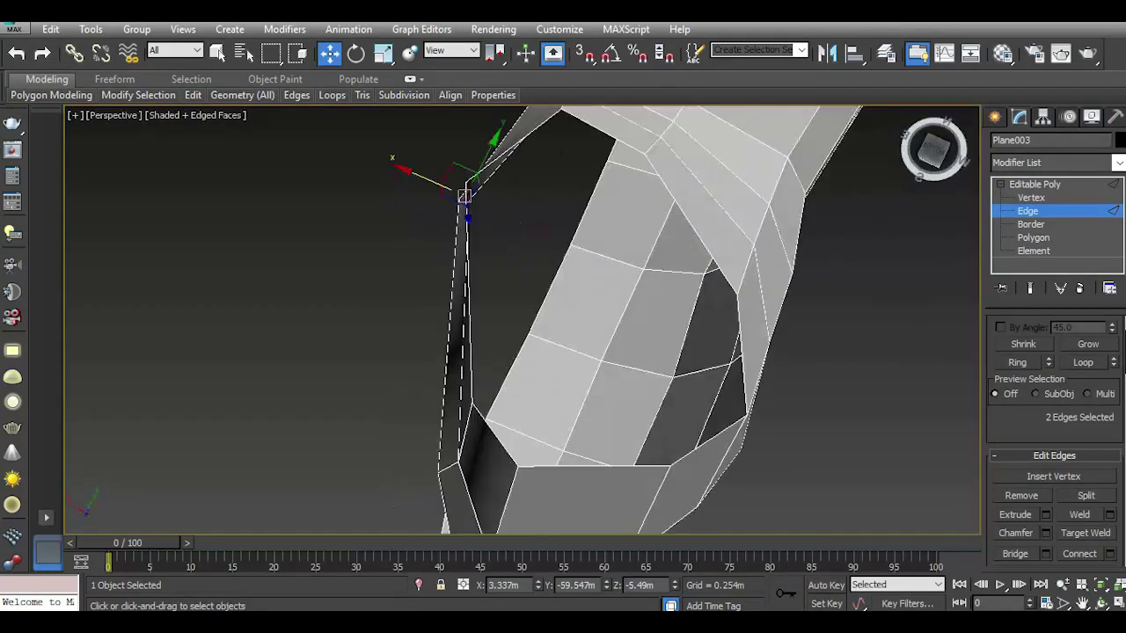
{"action": "middle_click_drag", "start_coordinate": [688, 296], "coordinate": [594, 233]}
{"action": "left_click_drag", "start_coordinate": [532, 211], "coordinate": [523, 214]}
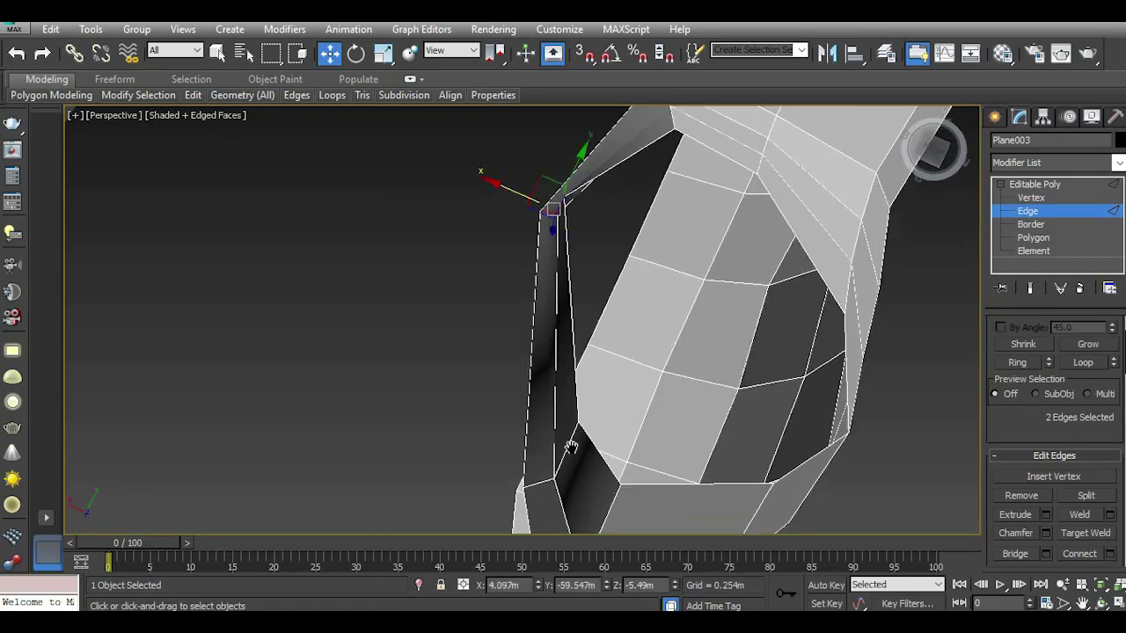
{"action": "middle_click_drag", "start_coordinate": [554, 486], "coordinate": [571, 437]}
In Vertex mode, reposition the strip's lower and top corner vertices.
{"action": "left_click", "coordinate": [1031, 198]}
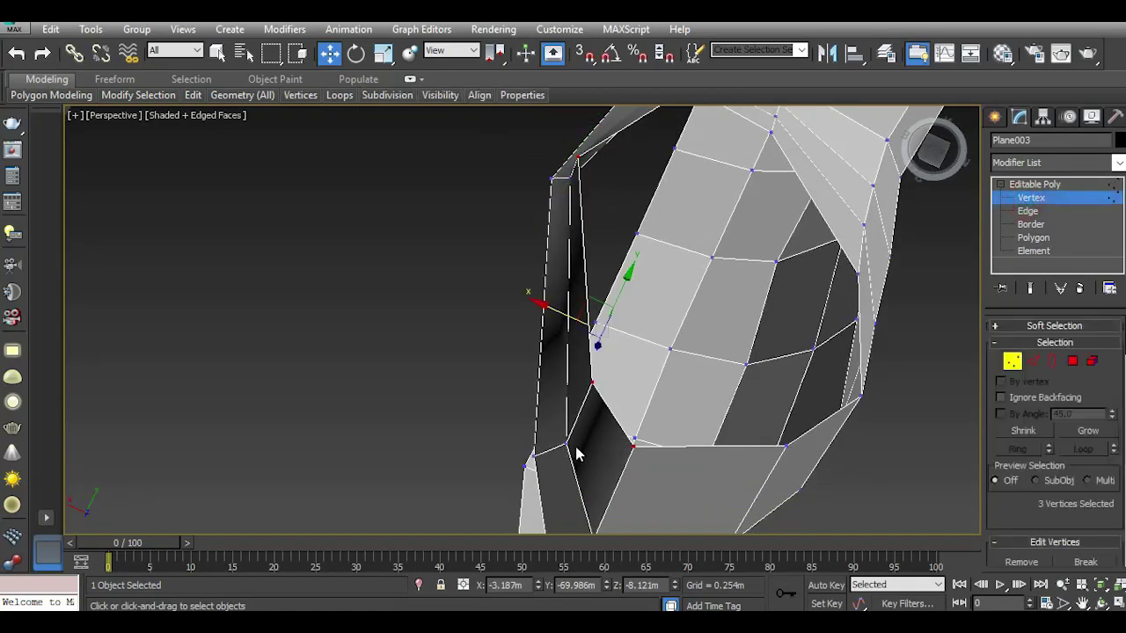
{"action": "left_click_drag", "start_coordinate": [563, 446], "coordinate": [603, 280]}
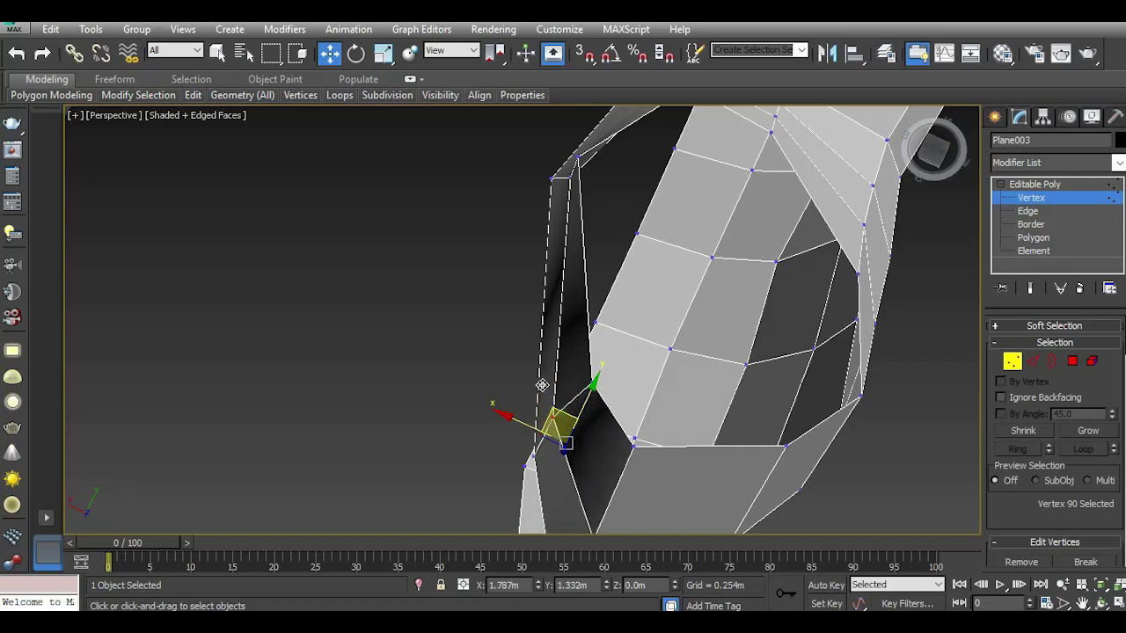
{"action": "scroll", "coordinate": [616, 272], "scroll_direction": "up", "scroll_amount": 2}
{"action": "left_click", "coordinate": [576, 200]}
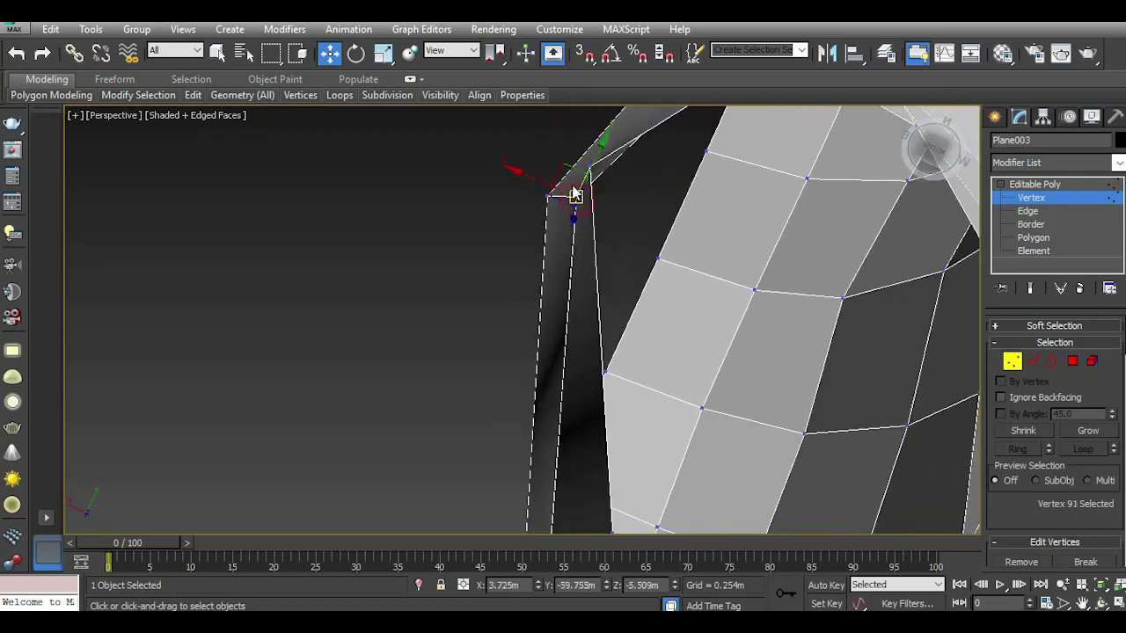
{"action": "left_click_drag", "start_coordinate": [574, 195], "coordinate": [565, 227]}
{"action": "scroll", "coordinate": [572, 264], "scroll_direction": "down", "scroll_amount": 4}
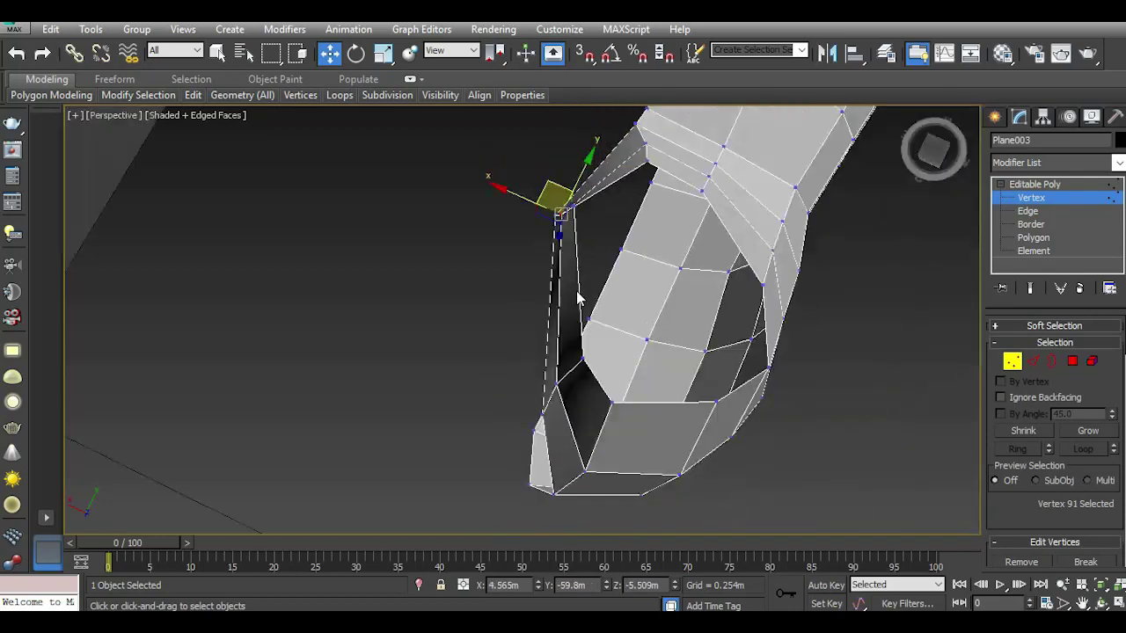
{"action": "mouse_move", "coordinate": [932, 154]}
{"action": "left_mouse_down"}
{"action": "mouse_move", "coordinate": [914, 163]}
{"action": "mouse_move", "coordinate": [912, 151]}
{"action": "mouse_move", "coordinate": [923, 158]}
{"action": "left_mouse_up"}
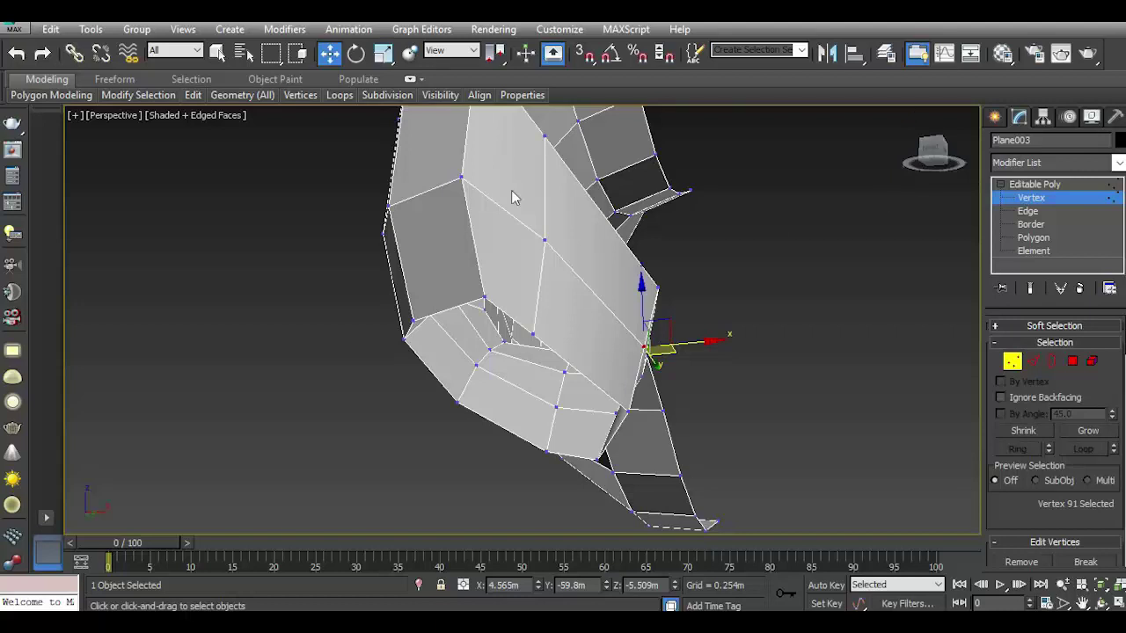
Preview the smoothed body with Use NURMS from a new angle, then turn it off.
{"action": "left_click", "coordinate": [250, 201]}
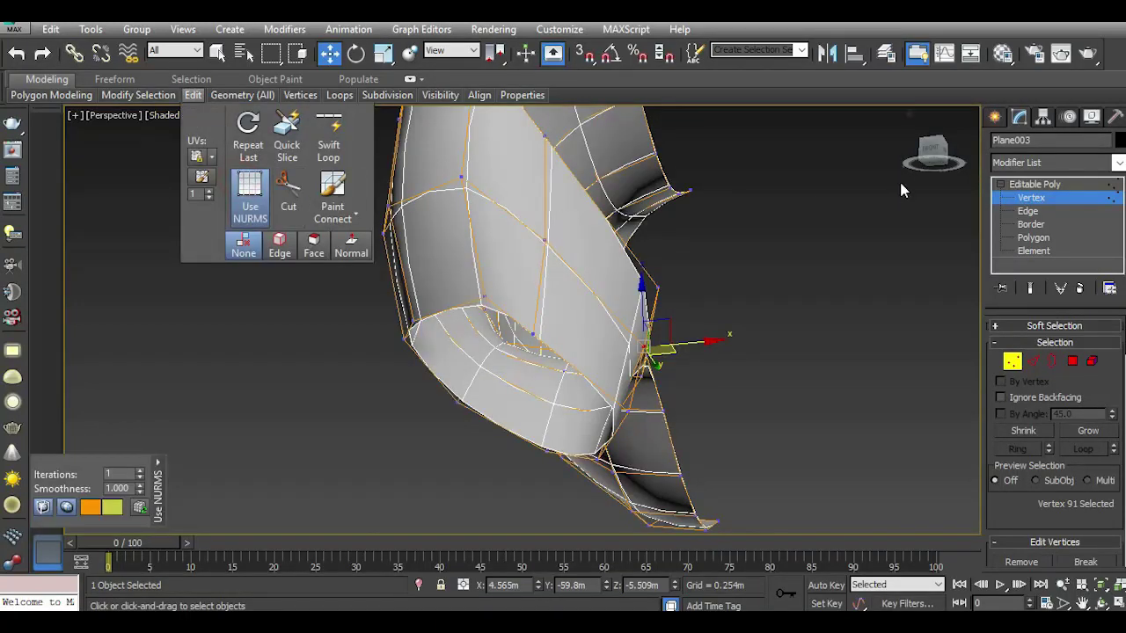
{"action": "left_click_drag", "start_coordinate": [931, 149], "coordinate": [885, 163]}
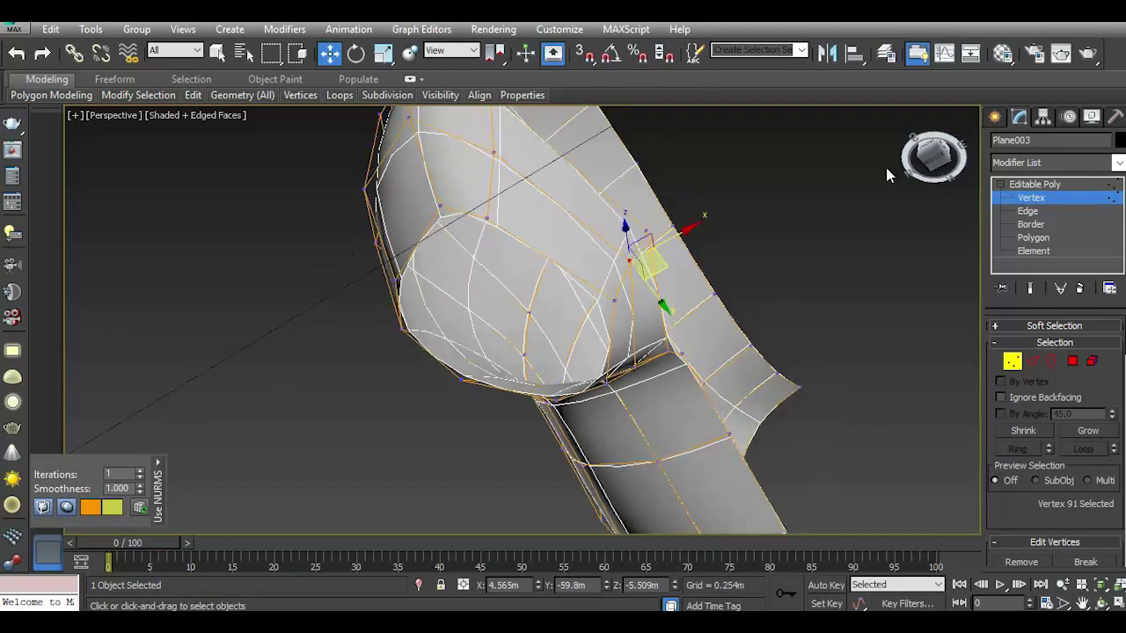
{"action": "middle_click_drag", "start_coordinate": [522, 359], "coordinate": [469, 378]}
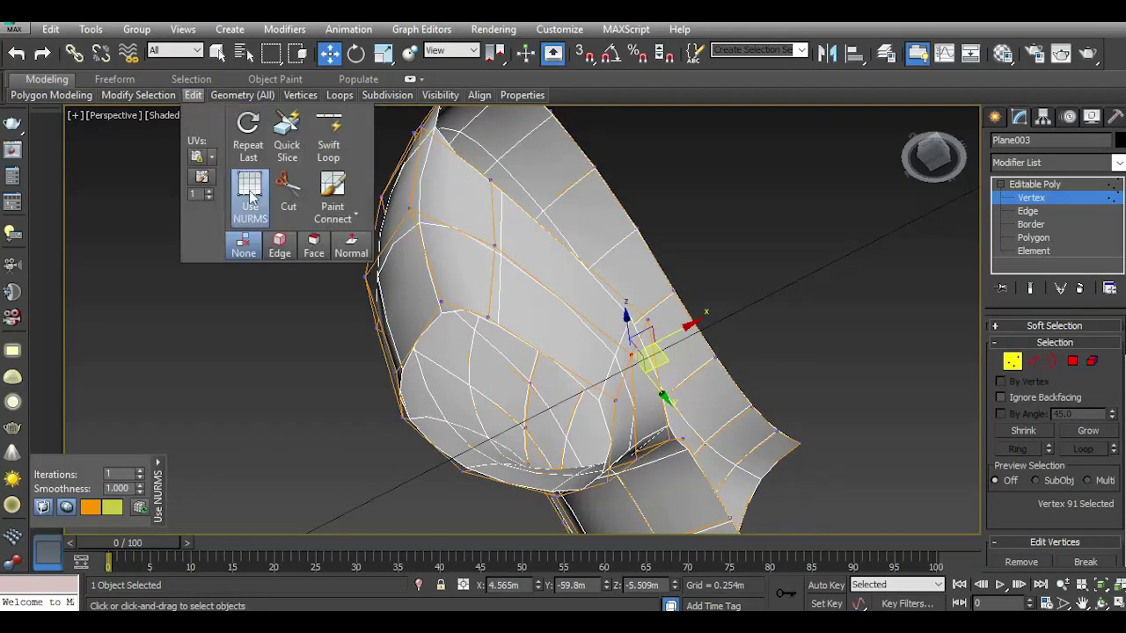
{"action": "left_click", "coordinate": [250, 189]}
Shift the front strip's bottom edges along X toward the centre line, then deselect.
{"action": "left_click", "coordinate": [1033, 361]}
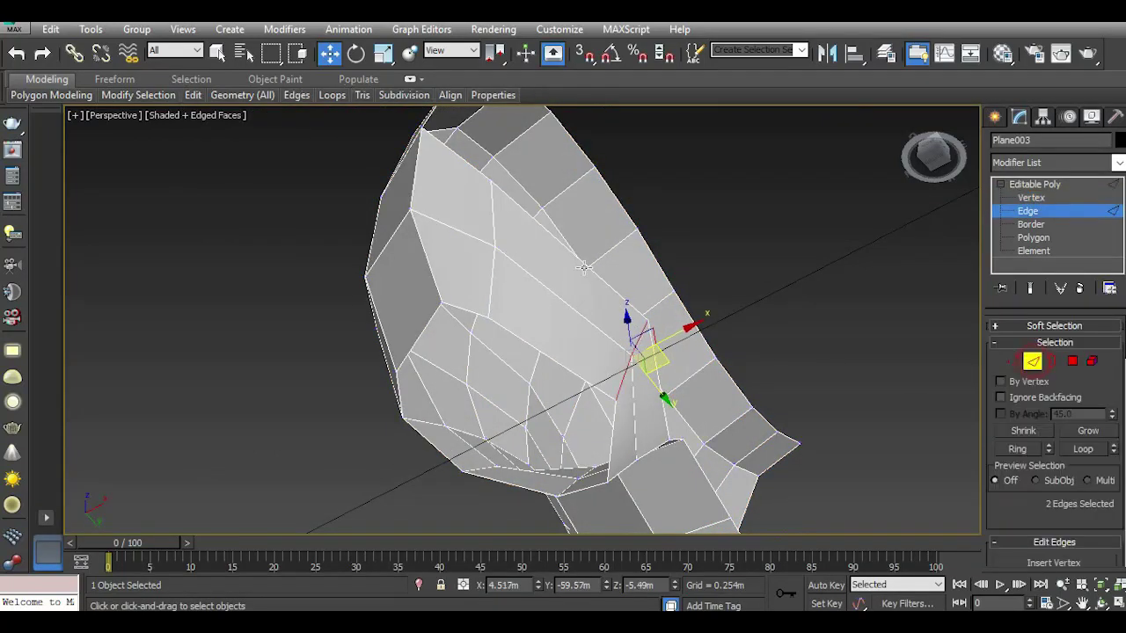
{"action": "left_click", "coordinate": [494, 268]}
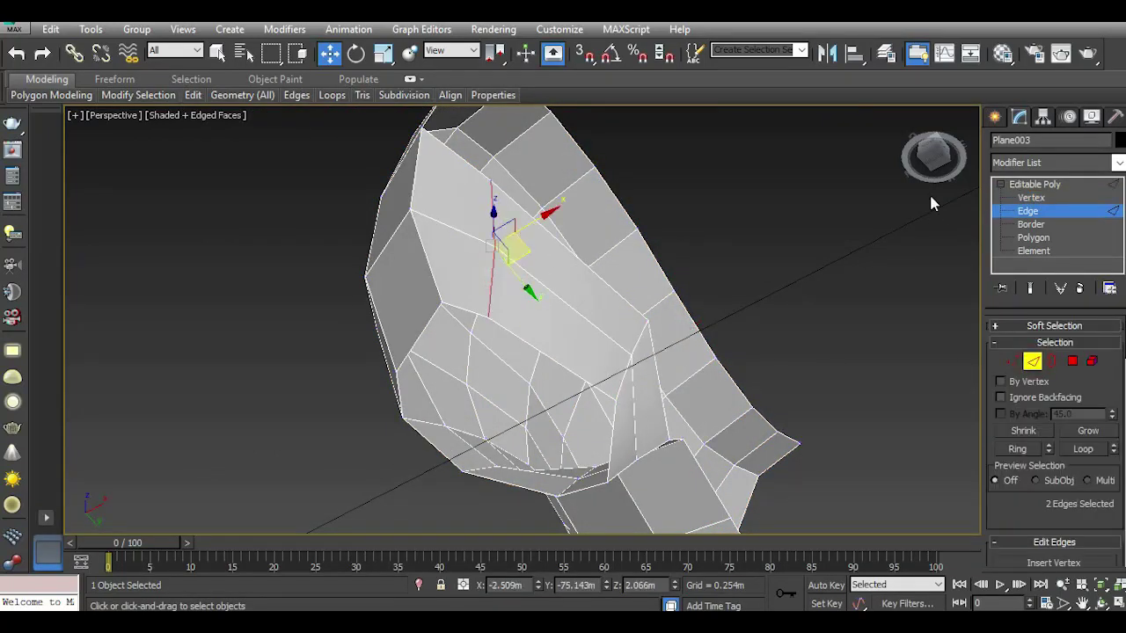
{"action": "left_click_drag", "start_coordinate": [932, 158], "coordinate": [833, 261]}
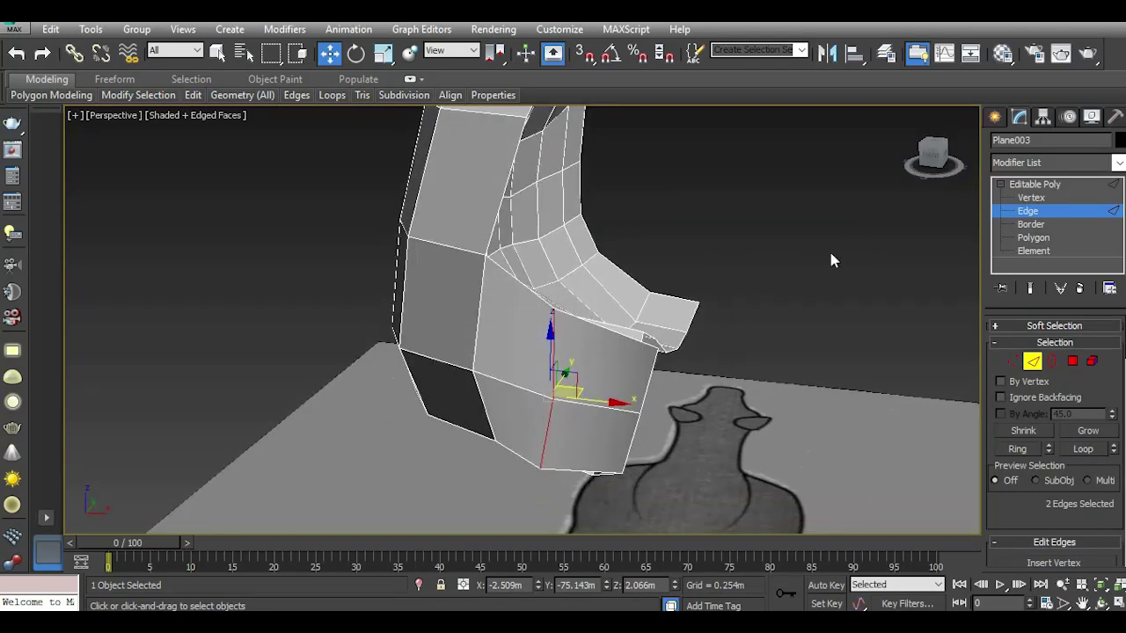
{"action": "left_click_drag", "start_coordinate": [932, 159], "coordinate": [710, 315]}
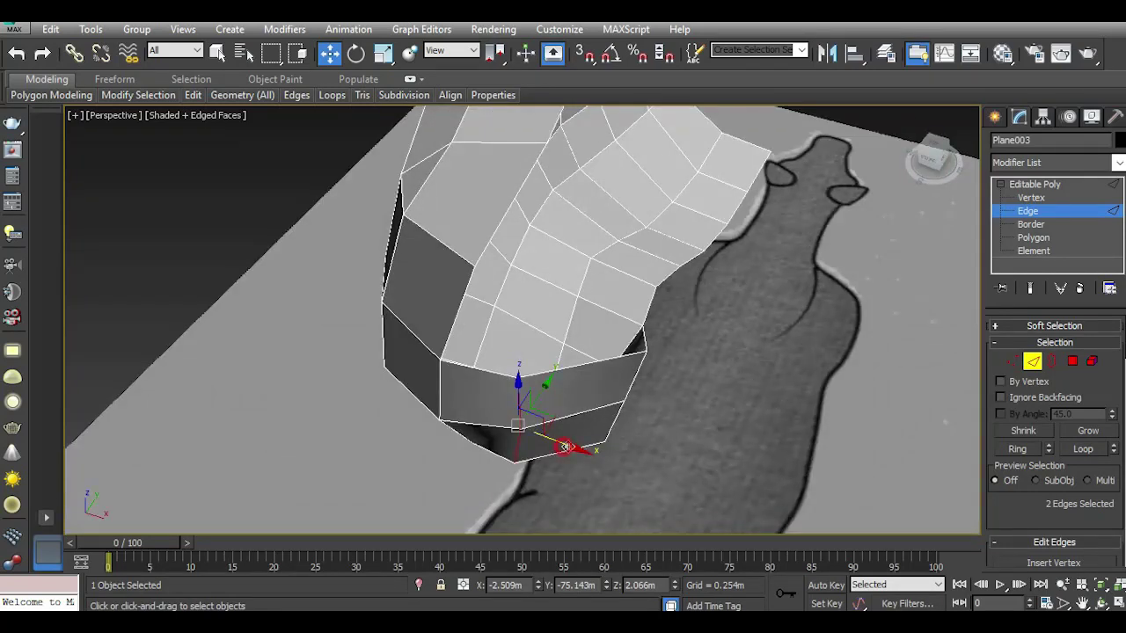
{"action": "left_click_drag", "start_coordinate": [566, 447], "coordinate": [582, 450]}
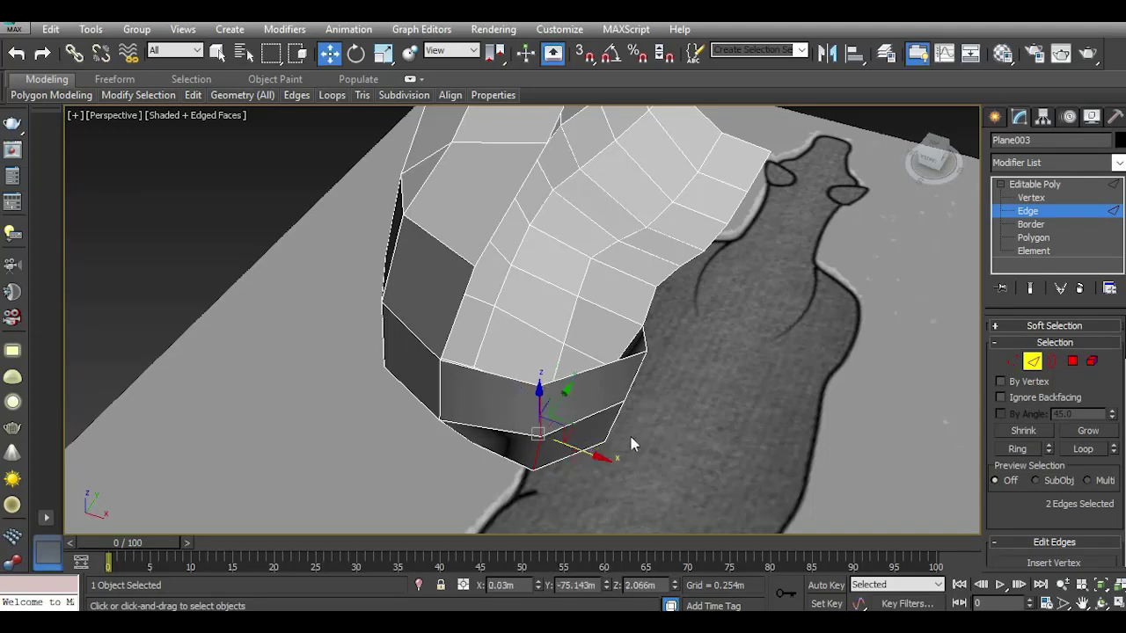
{"action": "mouse_move", "coordinate": [932, 158]}
{"action": "left_mouse_down"}
{"action": "mouse_move", "coordinate": [888, 202]}
{"action": "mouse_move", "coordinate": [895, 180]}
{"action": "left_mouse_up"}
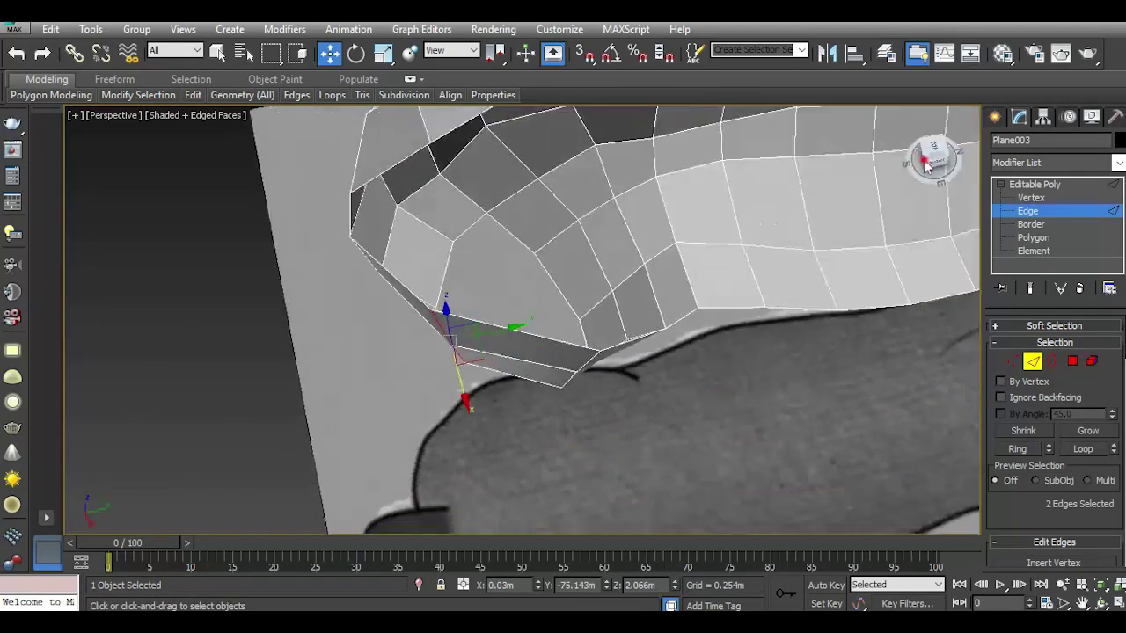
{"action": "left_click", "coordinate": [896, 180]}
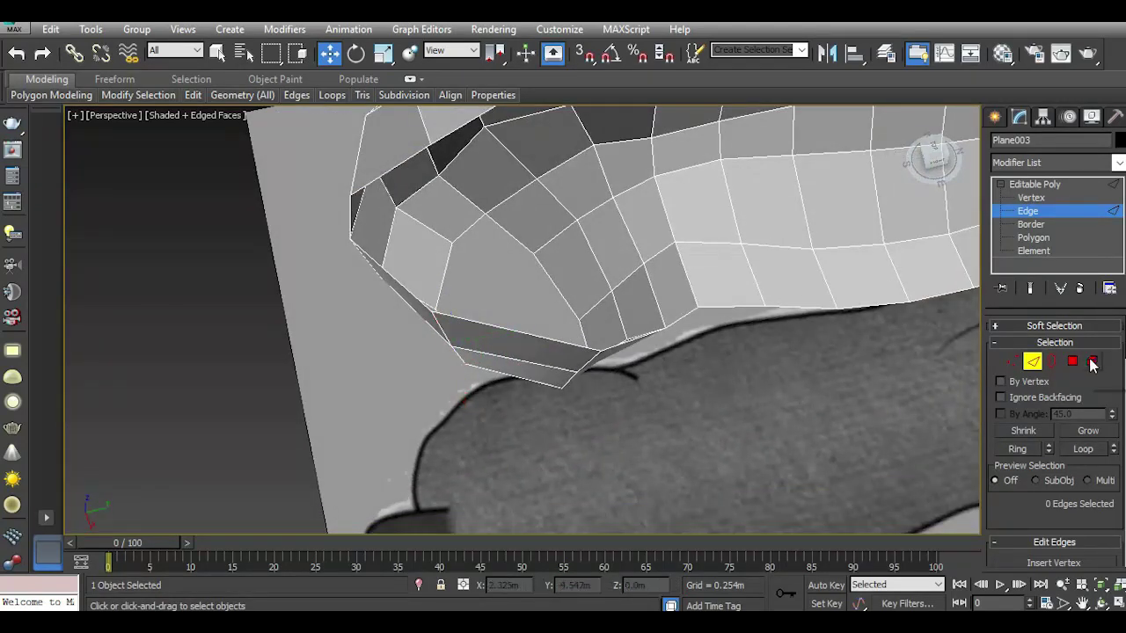
Select the whole body element and clear all of its smoothing groups.
{"action": "left_click", "coordinate": [1092, 361]}
{"action": "left_click", "coordinate": [746, 250]}
{"action": "scroll", "coordinate": [1065, 492], "scroll_direction": "down", "scroll_amount": 5}
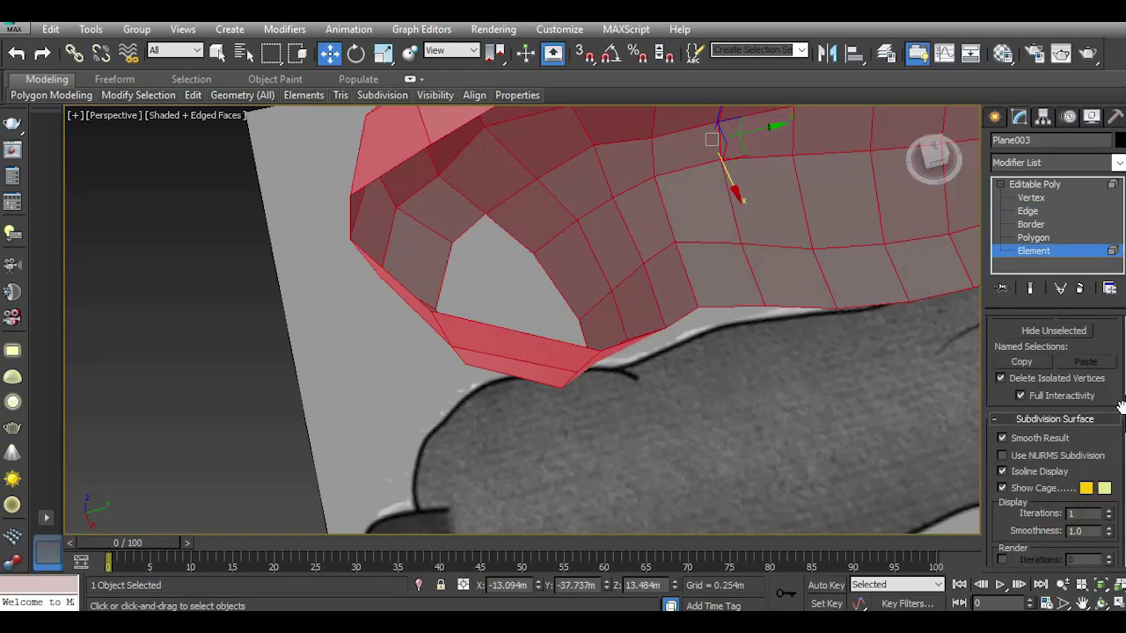
{"action": "scroll", "coordinate": [1099, 439], "scroll_direction": "down", "scroll_amount": 3}
{"action": "scroll", "coordinate": [1090, 466], "scroll_direction": "down", "scroll_amount": 3}
{"action": "scroll", "coordinate": [1089, 479], "scroll_direction": "down", "scroll_amount": 2}
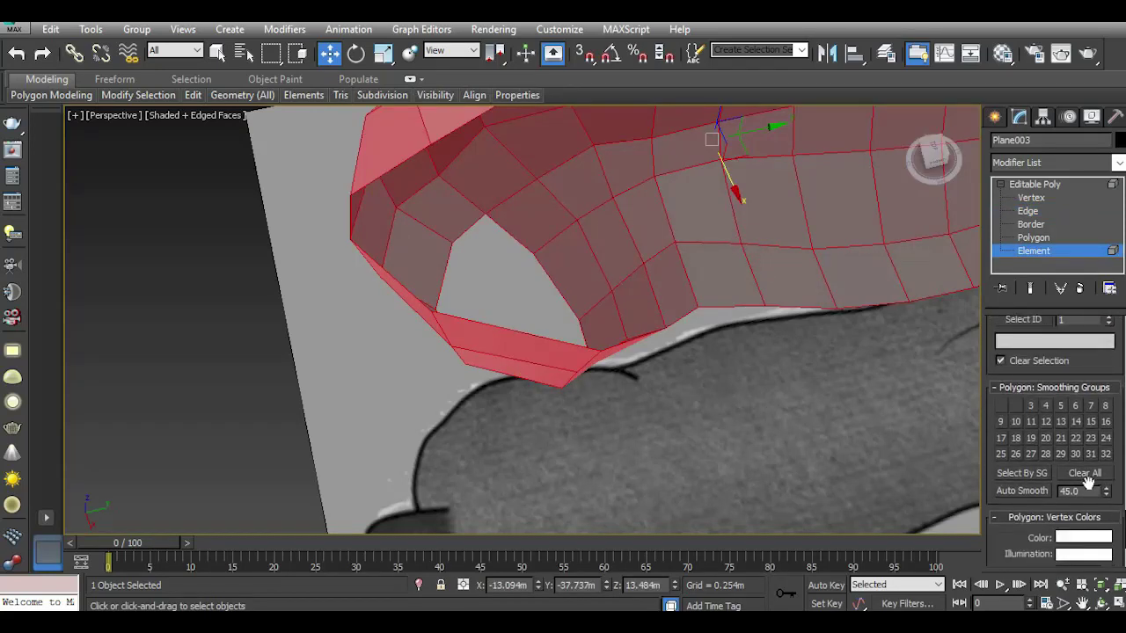
{"action": "left_click", "coordinate": [1087, 476]}
{"action": "left_click", "coordinate": [1028, 197]}
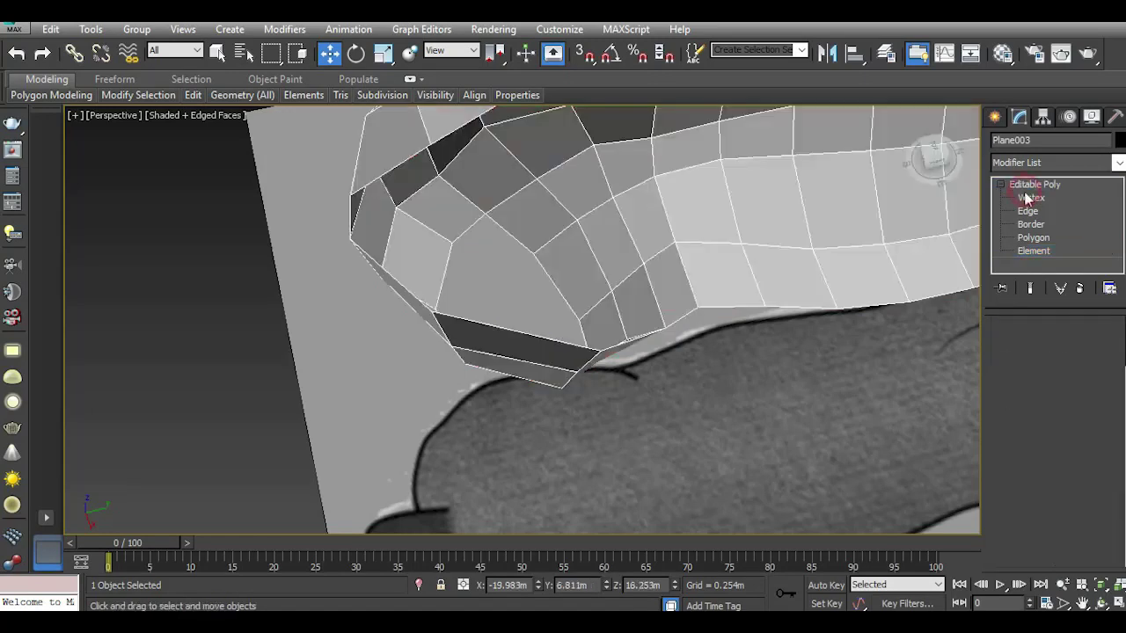
Select two edges on the front strip and nudge them slightly.
{"action": "left_click_drag", "start_coordinate": [931, 154], "coordinate": [946, 162]}
{"action": "middle_click_drag", "start_coordinate": [625, 349], "coordinate": [651, 352], "text": "alt"}
{"action": "left_click", "coordinate": [1032, 360]}
{"action": "left_click", "coordinate": [557, 245]}
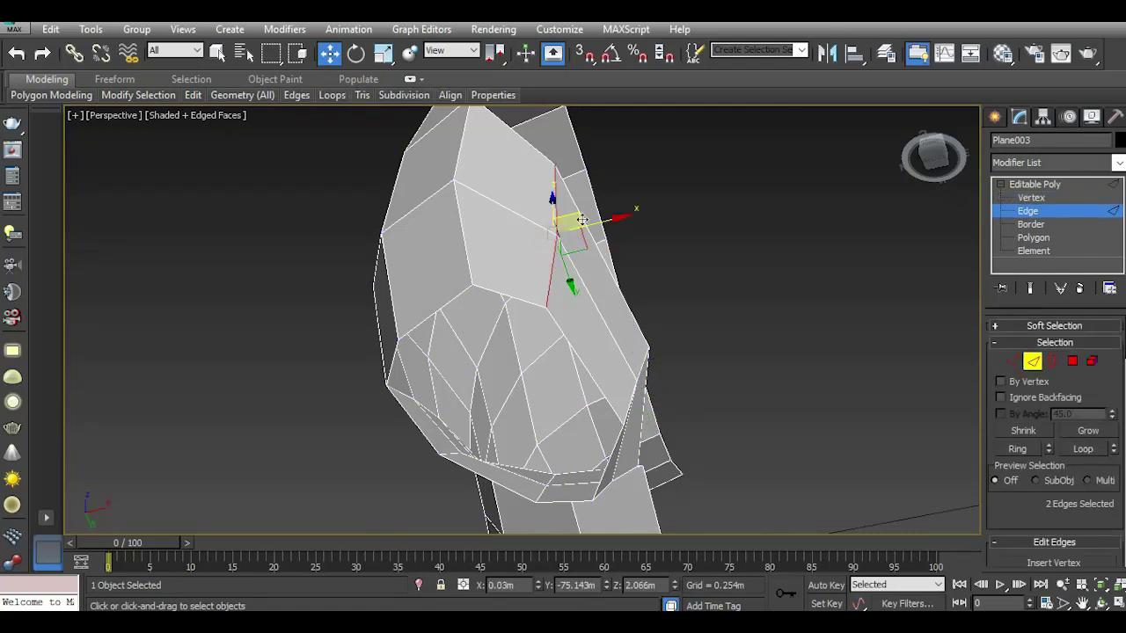
{"action": "mouse_move", "coordinate": [554, 231]}
{"action": "middle_mouse_down", "text": "alt"}
{"action": "mouse_move", "coordinate": [664, 356]}
{"action": "mouse_move", "coordinate": [791, 264]}
{"action": "middle_mouse_up", "text": "alt"}
{"action": "middle_click_drag", "start_coordinate": [521, 380], "coordinate": [512, 384], "text": "alt"}
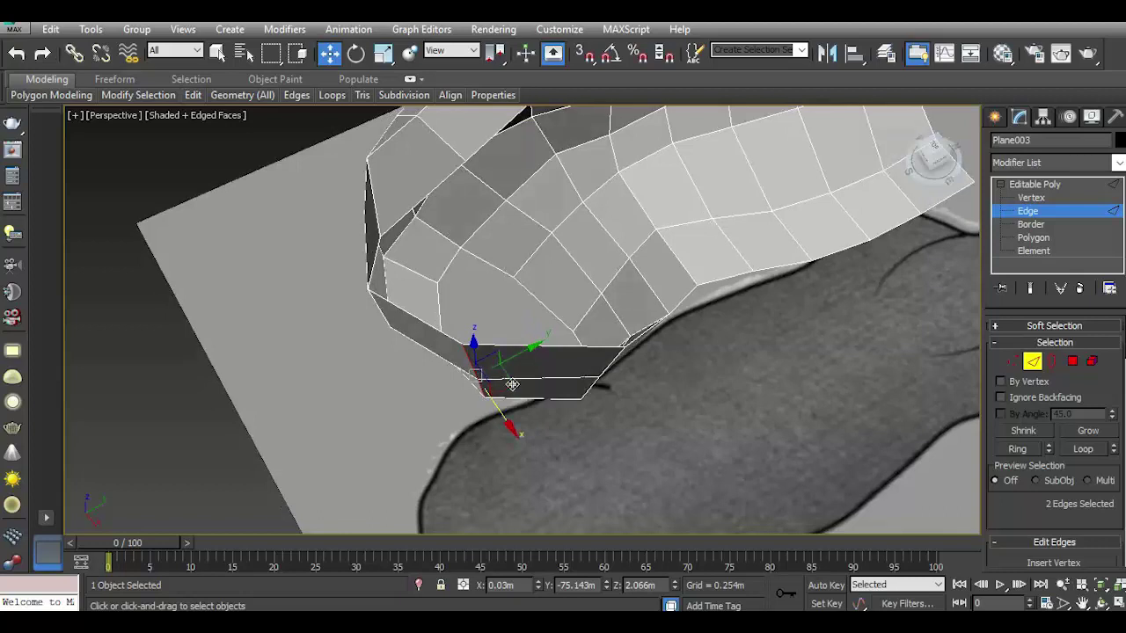
{"action": "left_click_drag", "start_coordinate": [510, 383], "coordinate": [512, 381]}
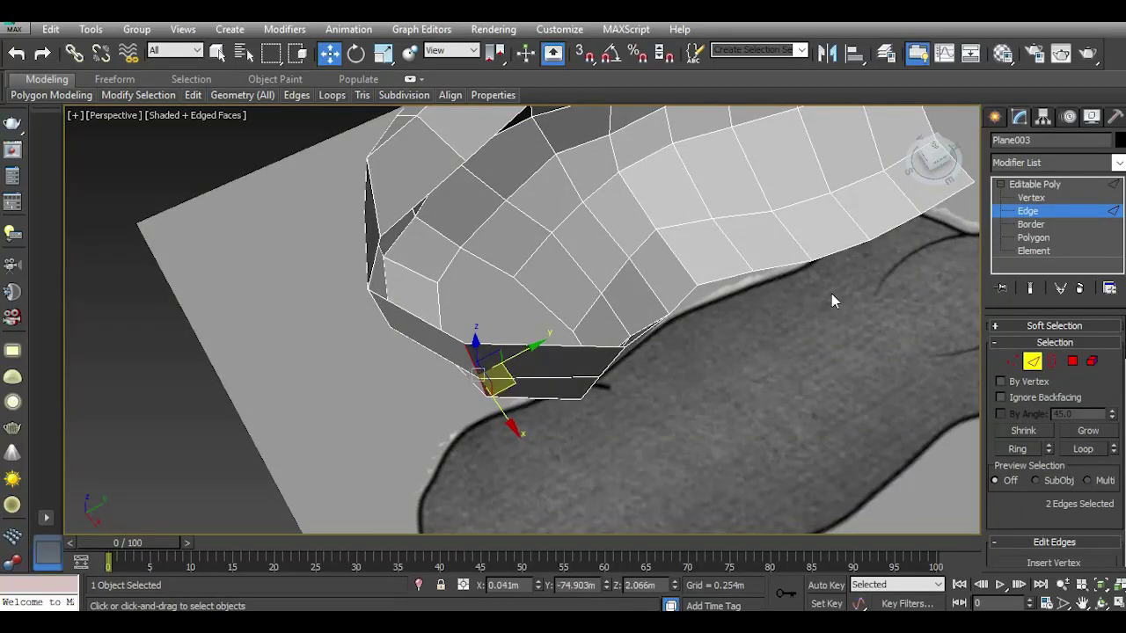
{"action": "mouse_move", "coordinate": [948, 172]}
{"action": "left_mouse_down"}
{"action": "mouse_move", "coordinate": [934, 160]}
{"action": "mouse_move", "coordinate": [237, 115]}
{"action": "left_mouse_up"}
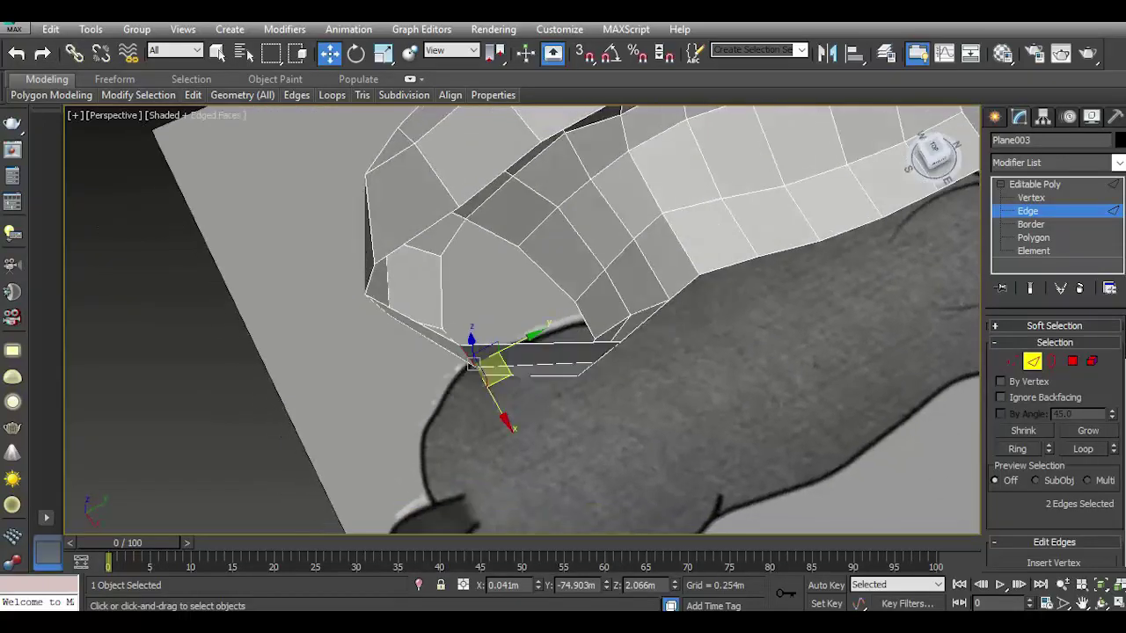
Preview NURMS smoothing, then move the front edges outward on the low-poly cage.
{"action": "left_click", "coordinate": [192, 95]}
{"action": "left_click", "coordinate": [249, 189]}
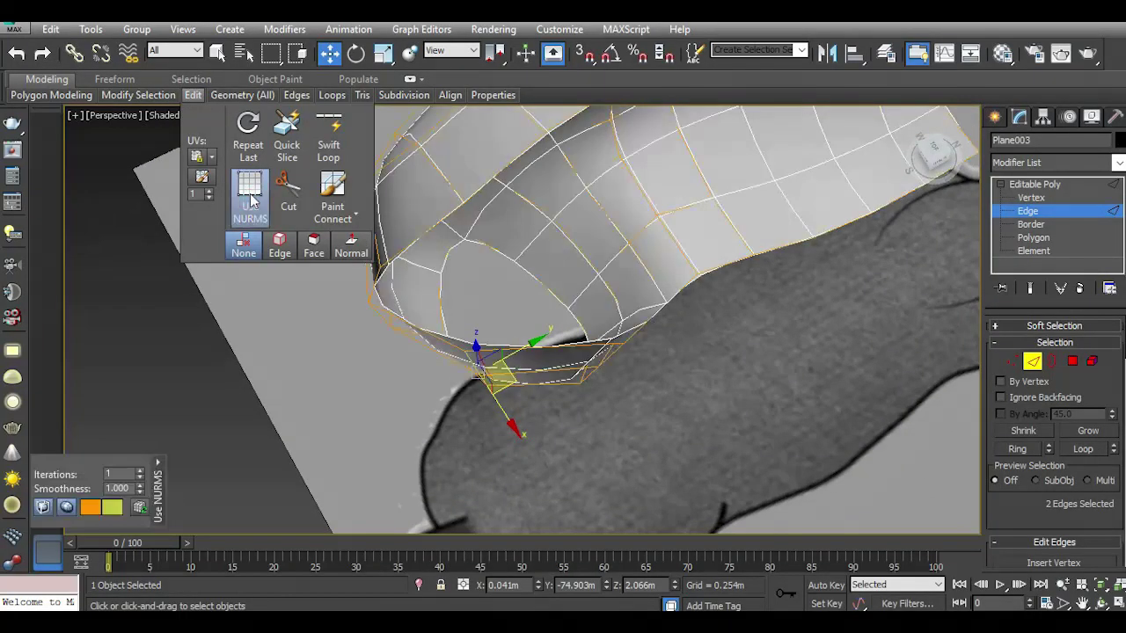
{"action": "mouse_move", "coordinate": [937, 155]}
{"action": "left_mouse_down"}
{"action": "mouse_move", "coordinate": [968, 161]}
{"action": "mouse_move", "coordinate": [939, 114]}
{"action": "left_mouse_up"}
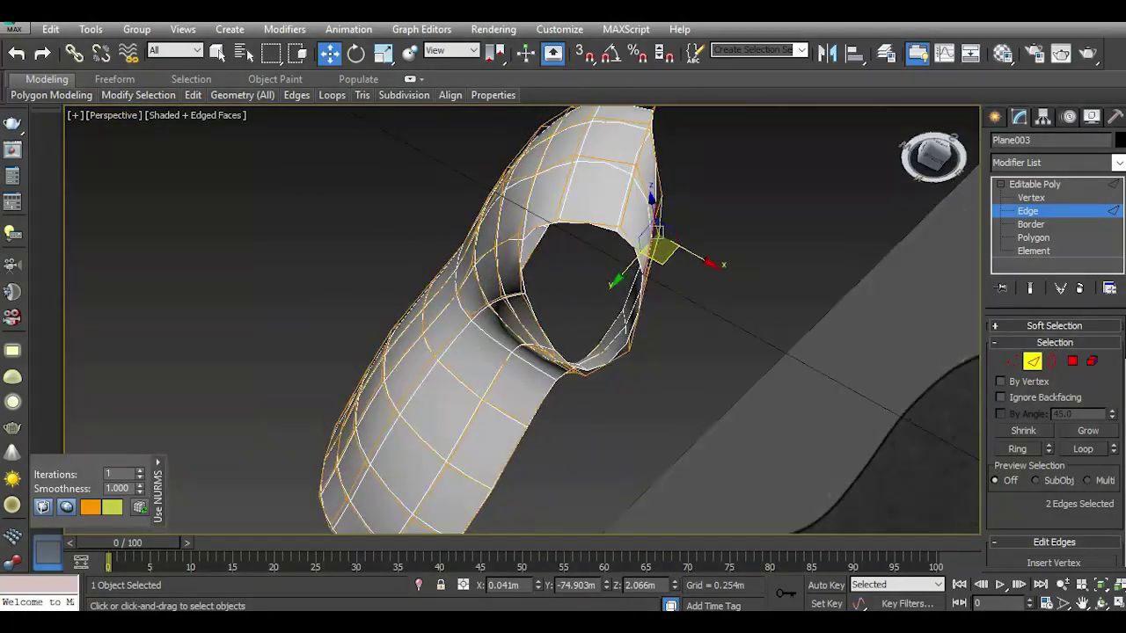
{"action": "middle_click_drag", "start_coordinate": [791, 158], "coordinate": [568, 283], "text": "alt"}
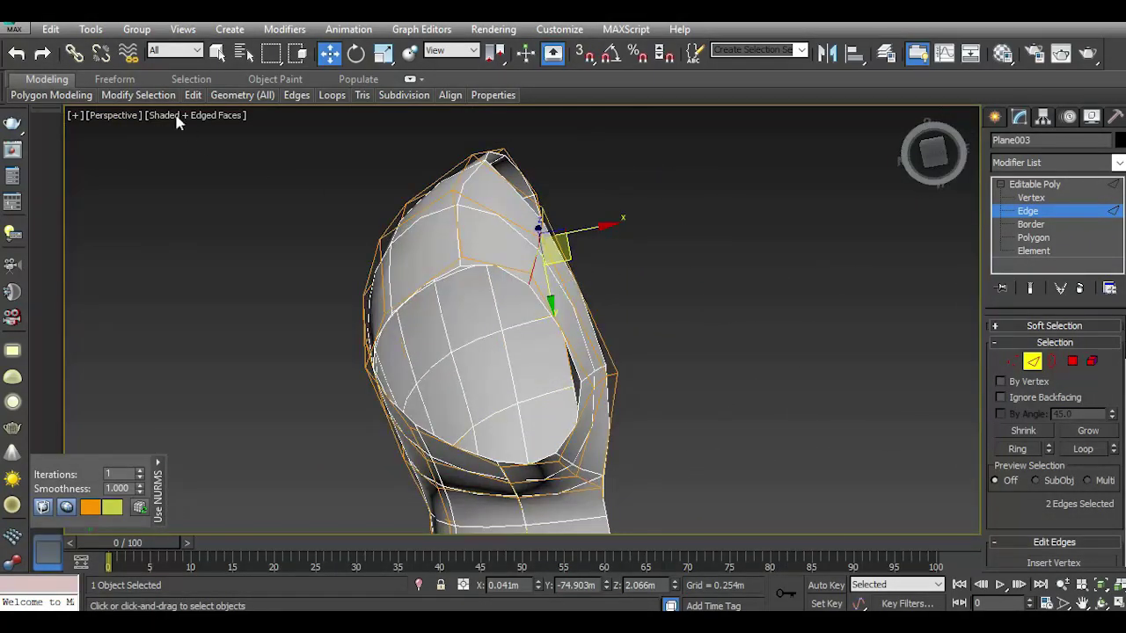
{"action": "left_click", "coordinate": [247, 207]}
{"action": "left_click_drag", "start_coordinate": [571, 253], "coordinate": [605, 257]}
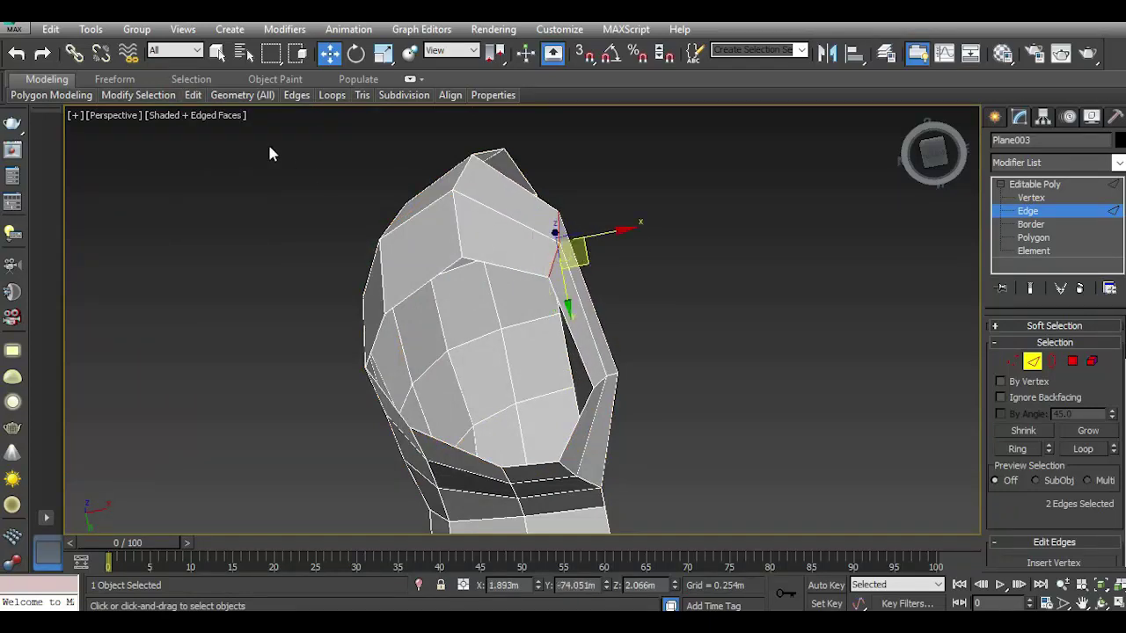
Recheck the smoothed front end from several angles, then switch to Vertex level.
{"action": "left_click", "coordinate": [248, 198]}
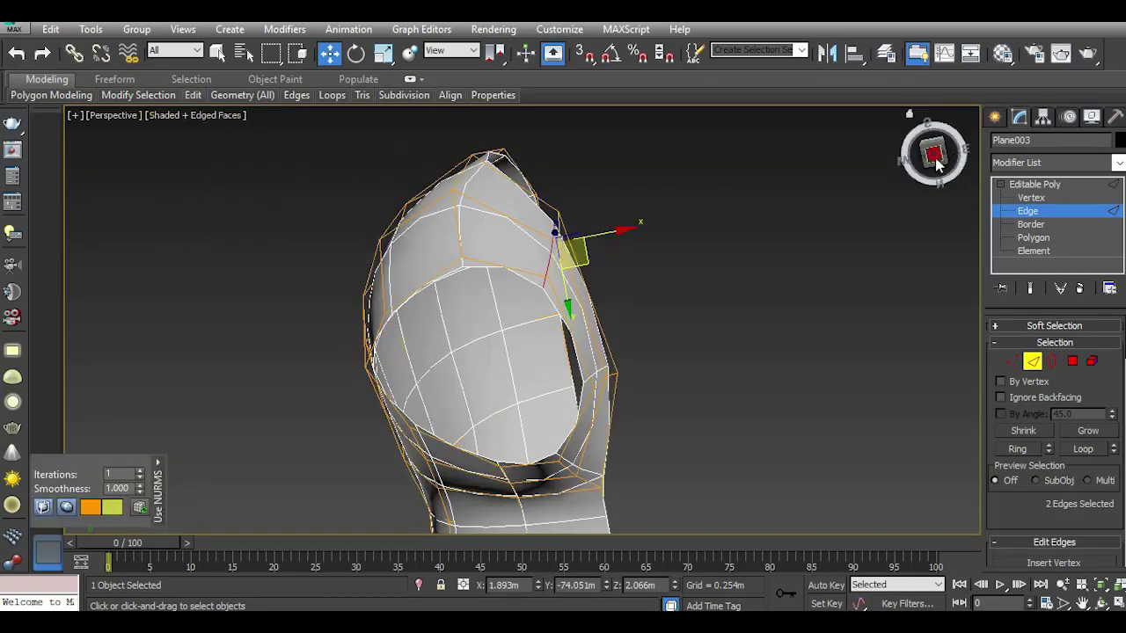
{"action": "left_click", "coordinate": [934, 148]}
{"action": "mouse_move", "coordinate": [934, 150]}
{"action": "left_mouse_down"}
{"action": "mouse_move", "coordinate": [959, 153]}
{"action": "mouse_move", "coordinate": [934, 158]}
{"action": "mouse_move", "coordinate": [807, 299]}
{"action": "left_mouse_up"}
{"action": "middle_click_drag", "start_coordinate": [804, 299], "coordinate": [759, 164], "text": "alt"}
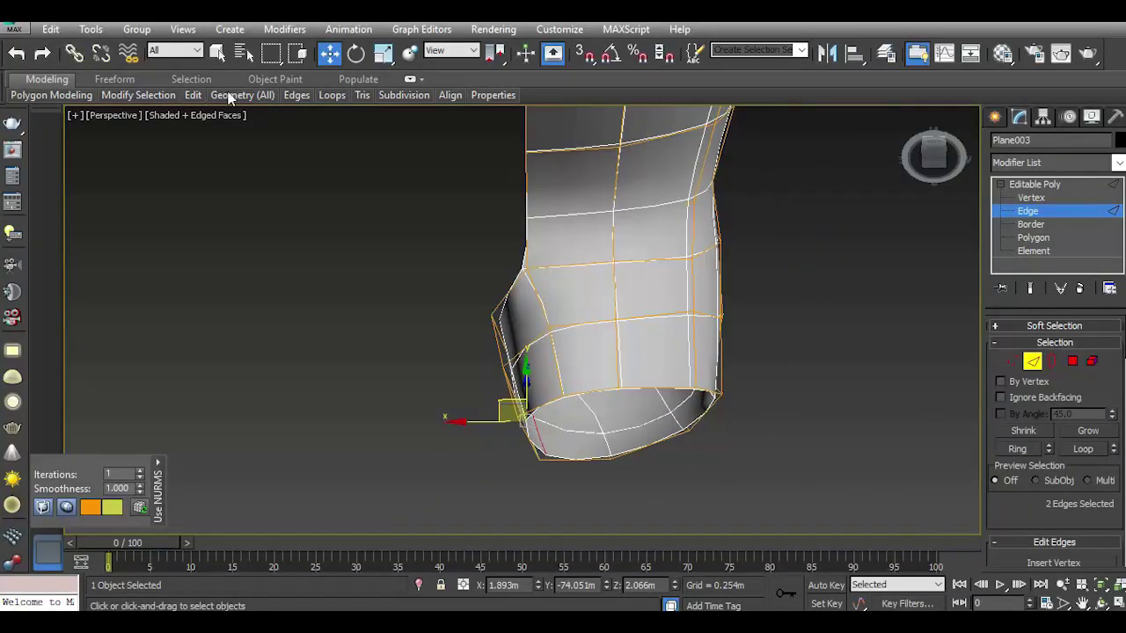
{"action": "left_click", "coordinate": [246, 197]}
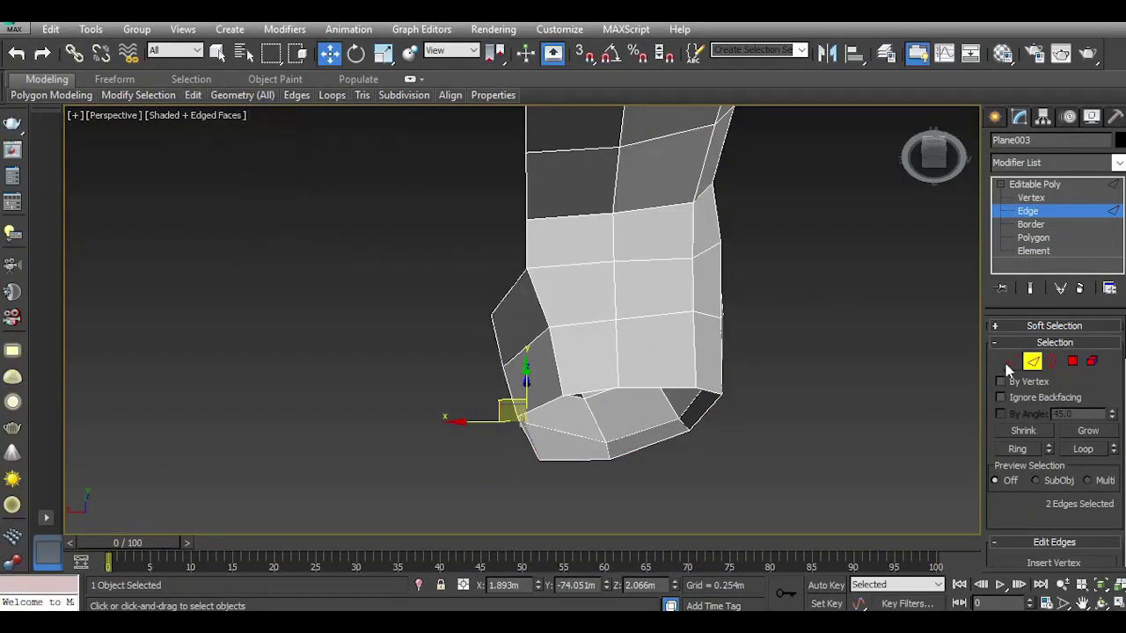
{"action": "left_click", "coordinate": [1009, 364]}
{"action": "left_click_drag", "start_coordinate": [934, 157], "coordinate": [573, 269]}
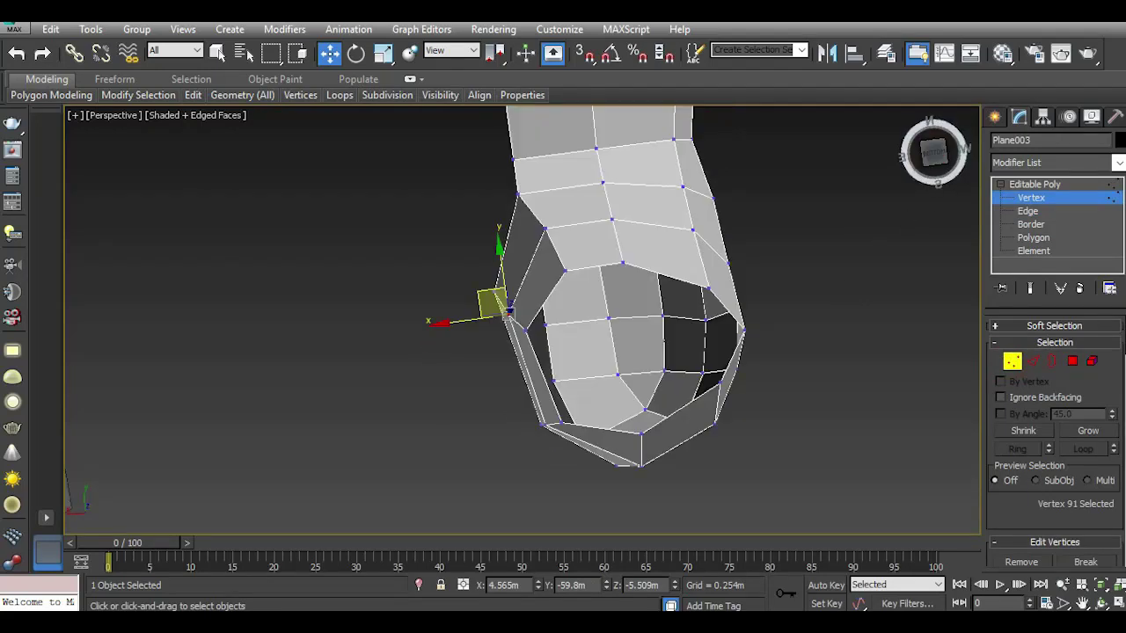
Move a rim vertex and the opening's lower-left vertex along X and Y.
{"action": "left_click", "coordinate": [563, 263]}
{"action": "left_click_drag", "start_coordinate": [543, 270], "coordinate": [540, 266]}
{"action": "left_click", "coordinate": [561, 423]}
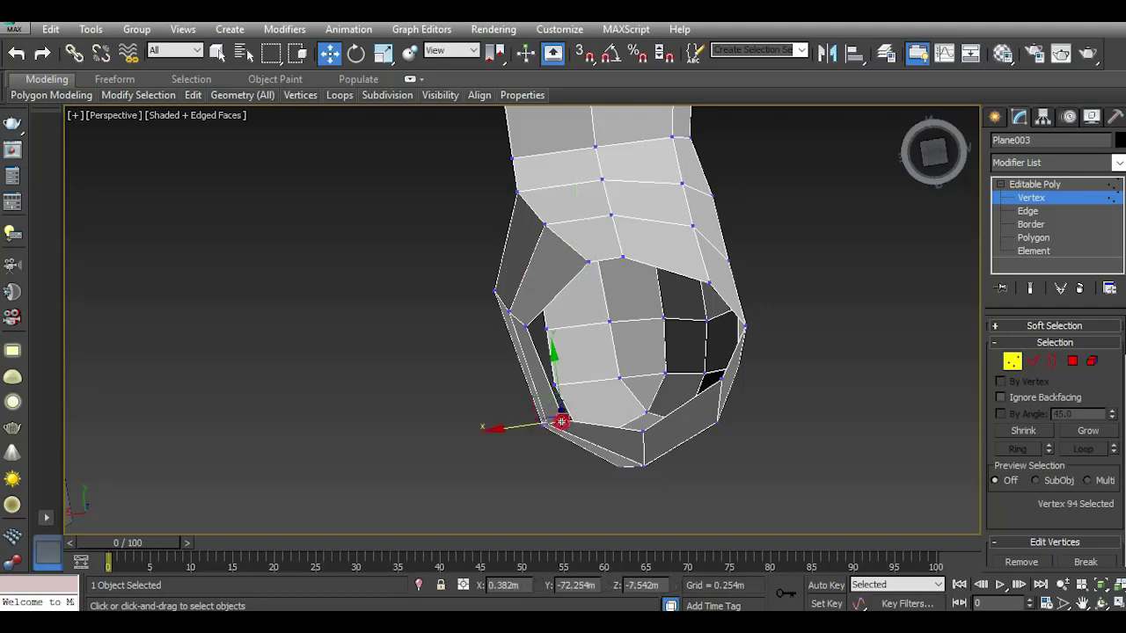
{"action": "left_click_drag", "start_coordinate": [526, 428], "coordinate": [543, 433]}
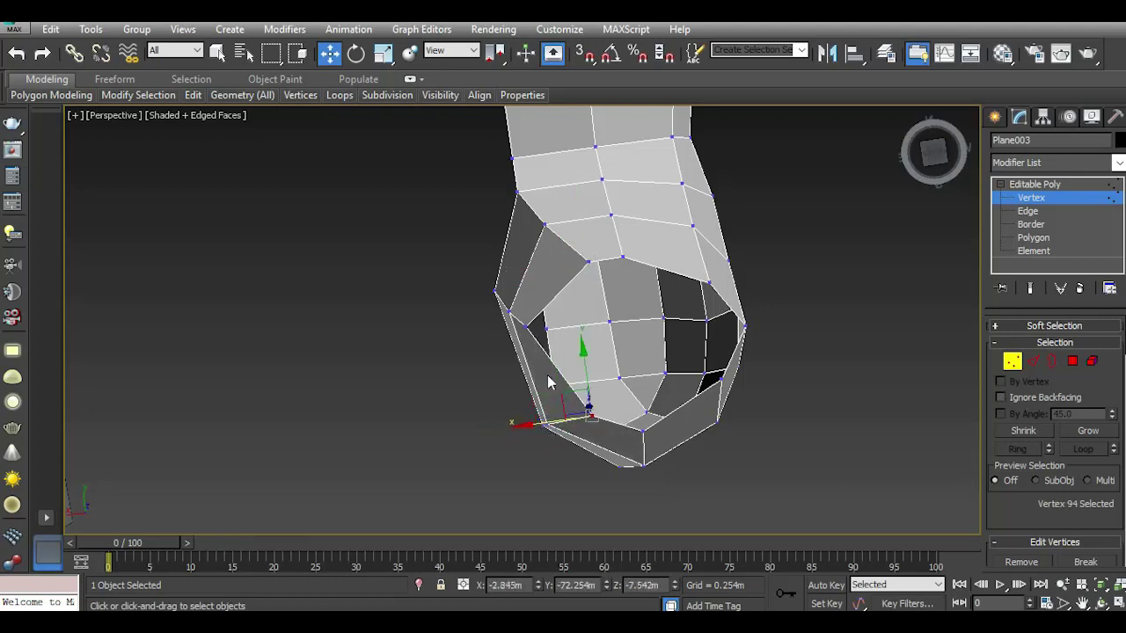
{"action": "left_click_drag", "start_coordinate": [493, 335], "coordinate": [508, 339]}
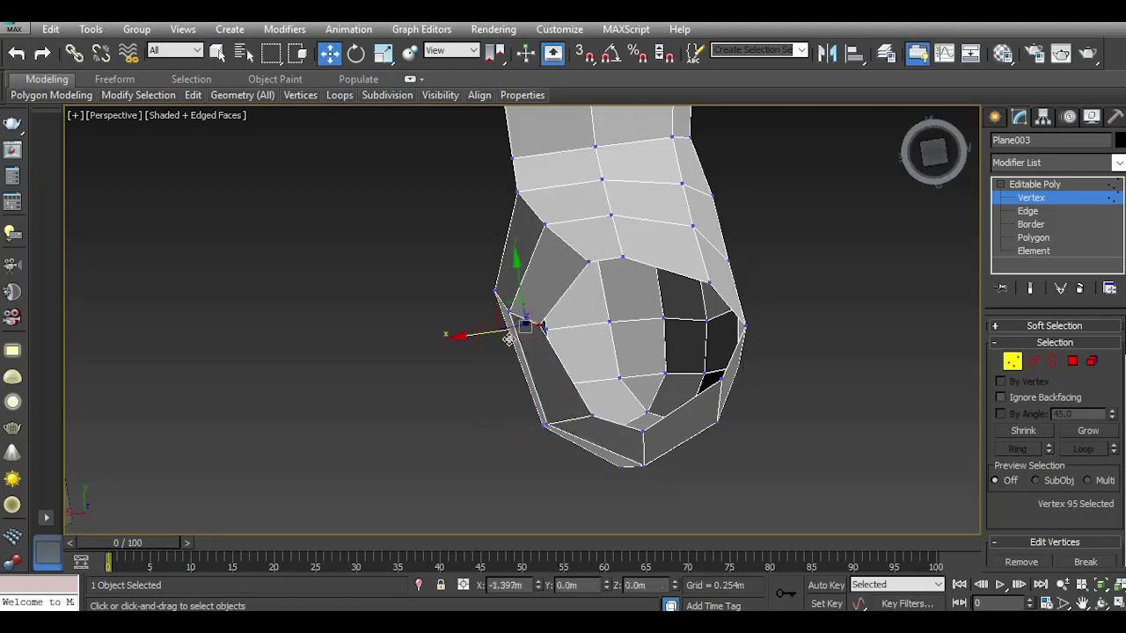
{"action": "mouse_move", "coordinate": [536, 290]}
{"action": "left_mouse_down"}
{"action": "mouse_move", "coordinate": [548, 309]}
{"action": "mouse_move", "coordinate": [515, 354]}
{"action": "left_mouse_up"}
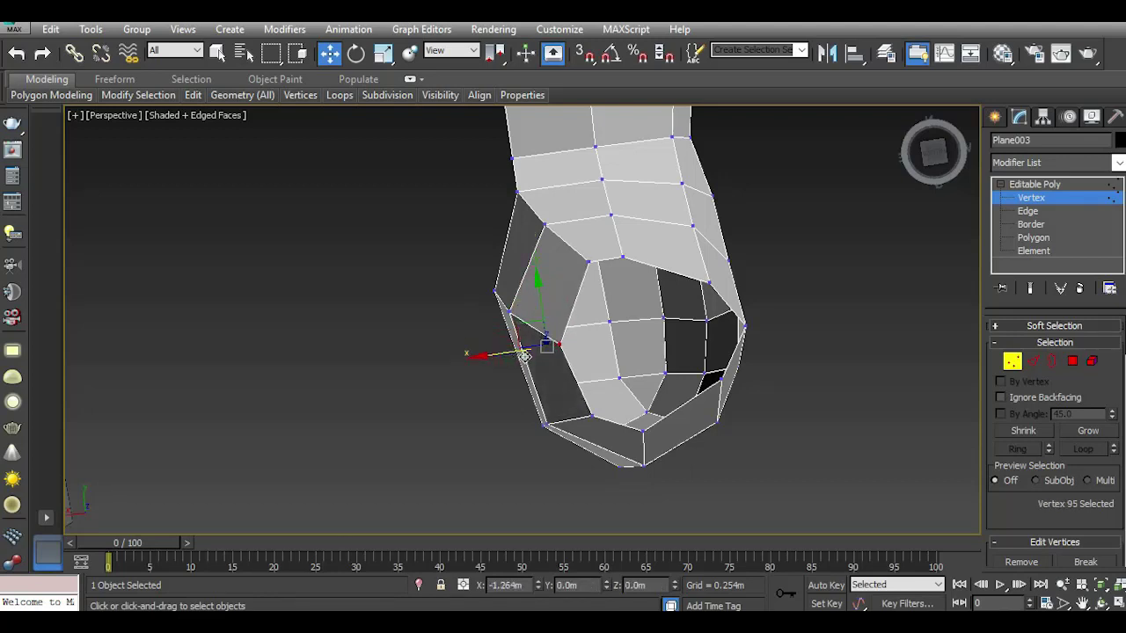
{"action": "mouse_move", "coordinate": [933, 151]}
{"action": "left_mouse_down"}
{"action": "mouse_move", "coordinate": [946, 132]}
{"action": "mouse_move", "coordinate": [931, 167]}
{"action": "mouse_move", "coordinate": [934, 154]}
{"action": "left_mouse_up"}
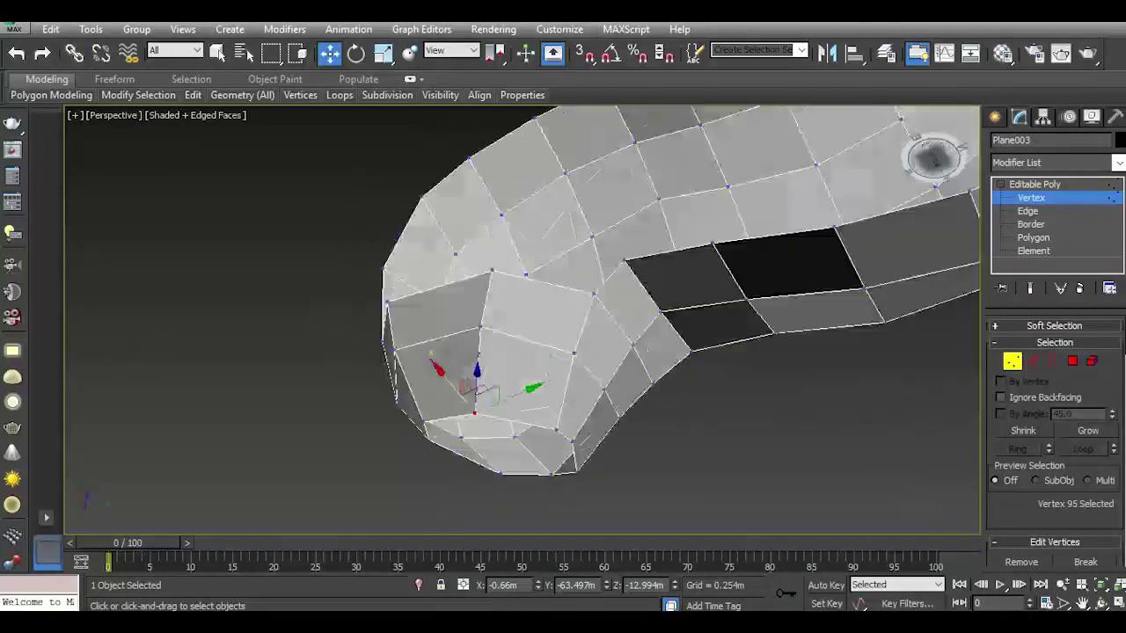
Slide more vertices near the lower front and left edge of the opening along X.
{"action": "left_click", "coordinate": [538, 356]}
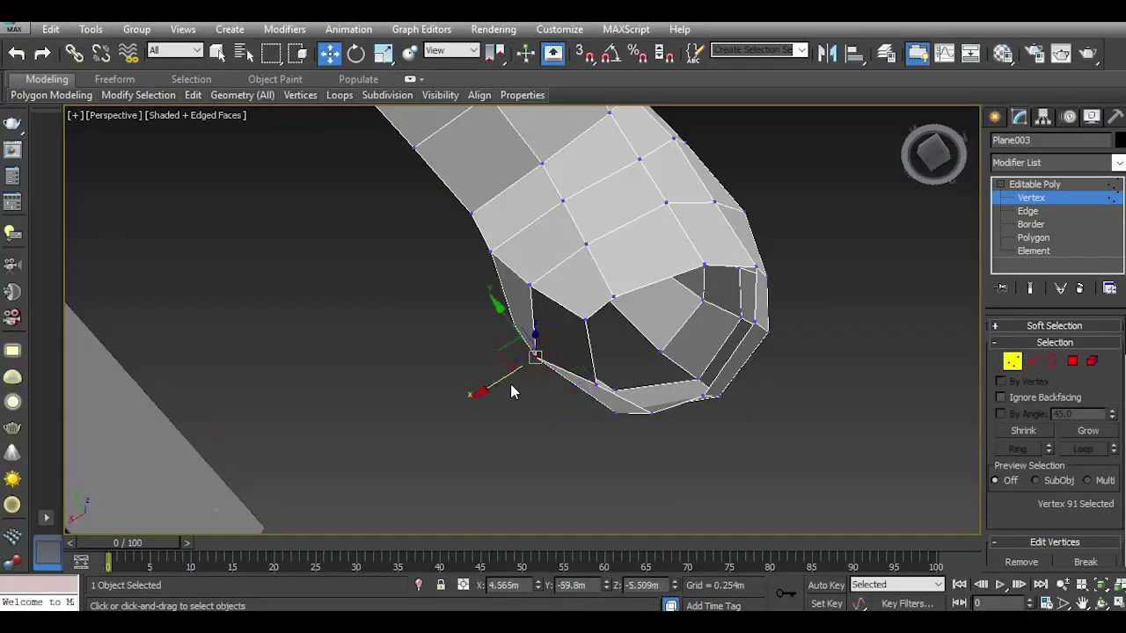
{"action": "left_click_drag", "start_coordinate": [504, 379], "coordinate": [512, 378]}
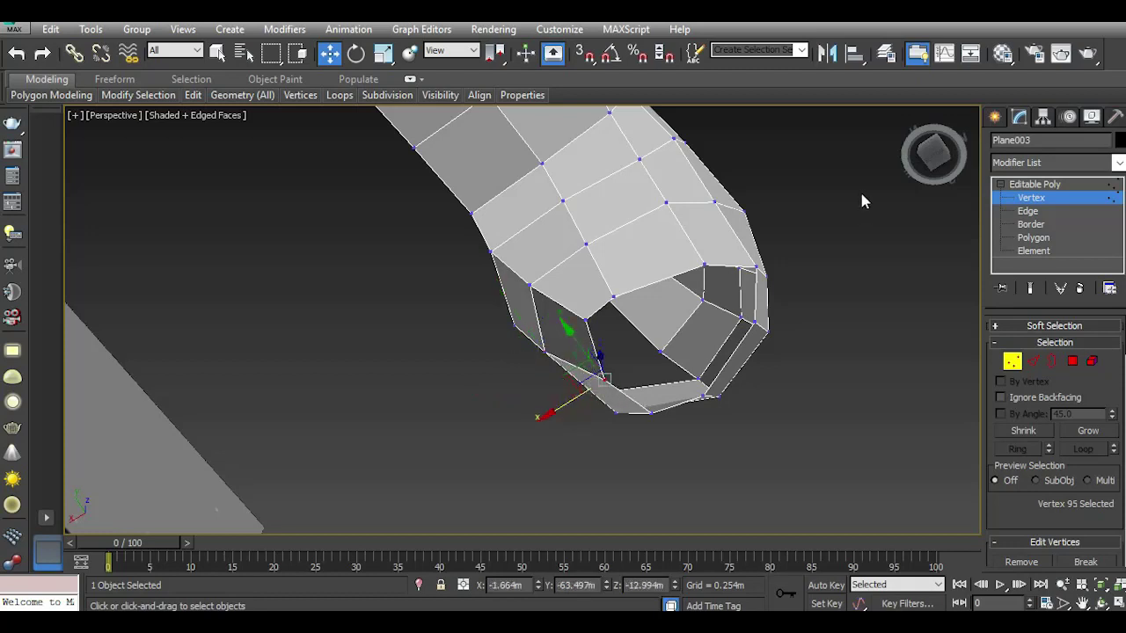
{"action": "mouse_move", "coordinate": [932, 154]}
{"action": "left_mouse_down"}
{"action": "mouse_move", "coordinate": [906, 167]}
{"action": "mouse_move", "coordinate": [919, 163]}
{"action": "left_mouse_up"}
{"action": "left_click", "coordinate": [607, 437]}
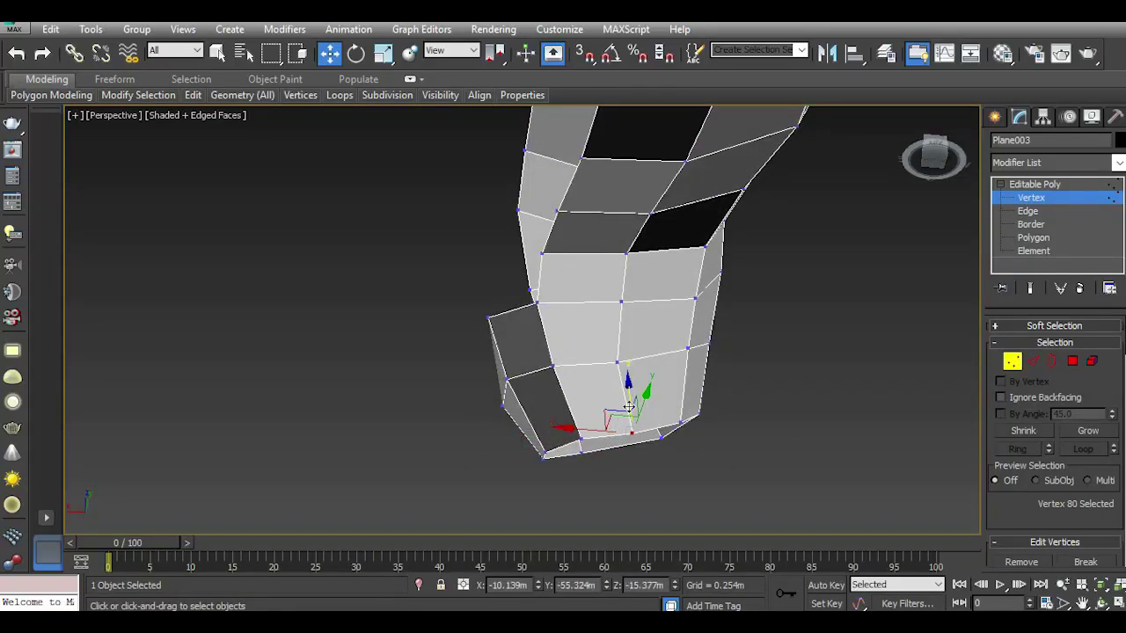
{"action": "left_click_drag", "start_coordinate": [932, 157], "coordinate": [914, 165]}
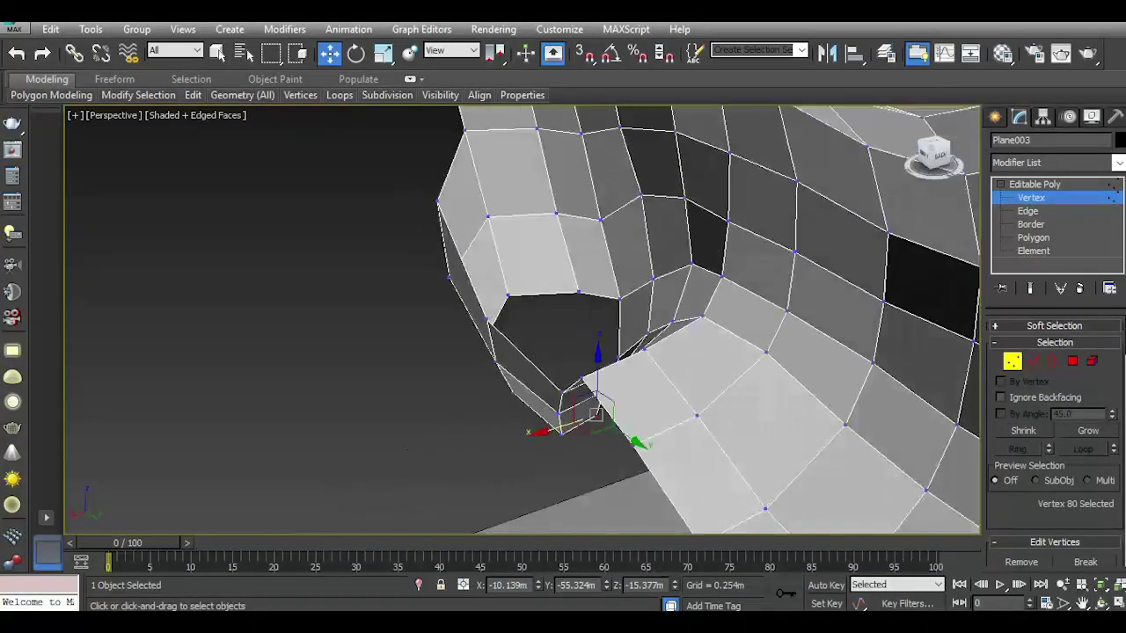
{"action": "left_click", "coordinate": [438, 202]}
{"action": "left_click_drag", "start_coordinate": [416, 209], "coordinate": [431, 229]}
{"action": "mouse_move", "coordinate": [193, 95]}
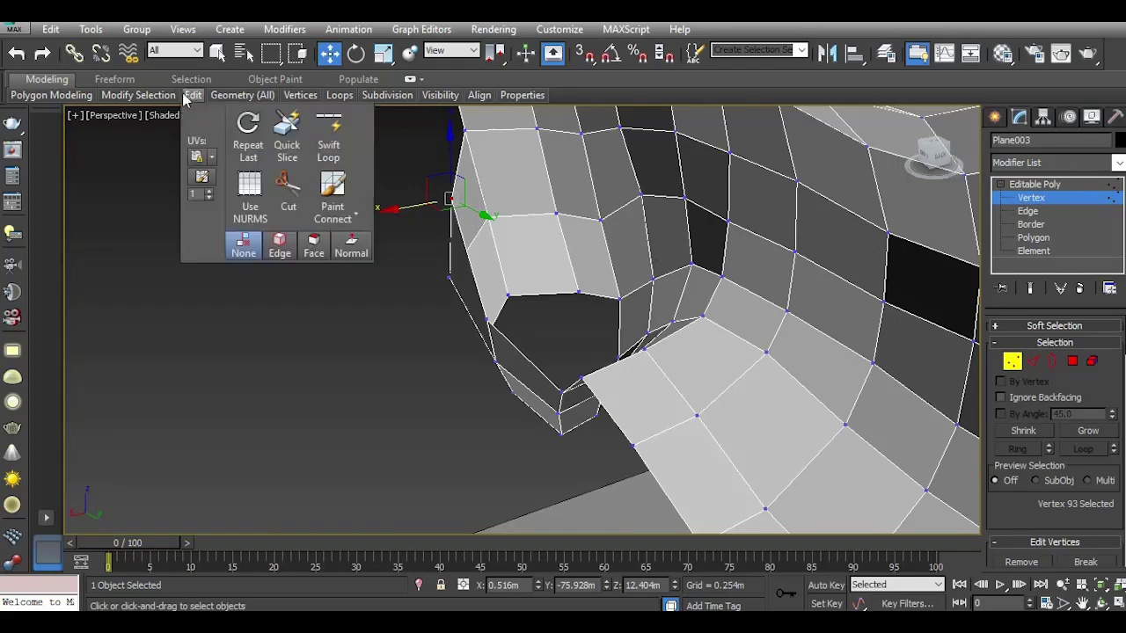
Preview the smoothed front end with NURMS, then turn smoothing off.
{"action": "left_click", "coordinate": [245, 189]}
{"action": "mouse_move", "coordinate": [387, 206]}
{"action": "middle_mouse_down", "text": "alt"}
{"action": "mouse_move", "coordinate": [439, 304]}
{"action": "mouse_move", "coordinate": [912, 217]}
{"action": "middle_mouse_up", "text": "alt"}
{"action": "middle_click_drag", "start_coordinate": [795, 257], "coordinate": [615, 282], "text": "alt"}
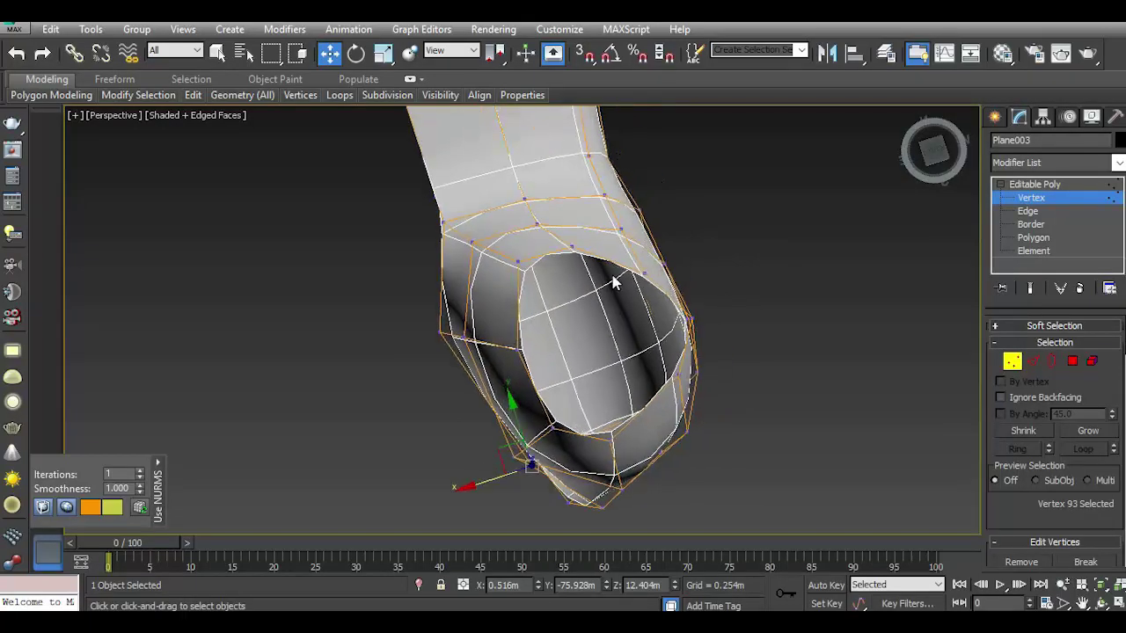
{"action": "scroll", "coordinate": [616, 281], "scroll_direction": "up", "scroll_amount": 3}
{"action": "left_click", "coordinate": [247, 195]}
Shift vertex 71 along X and vertex 79 along Y to about -58.03 m, then view from the Left.
{"action": "left_click", "coordinate": [475, 188]}
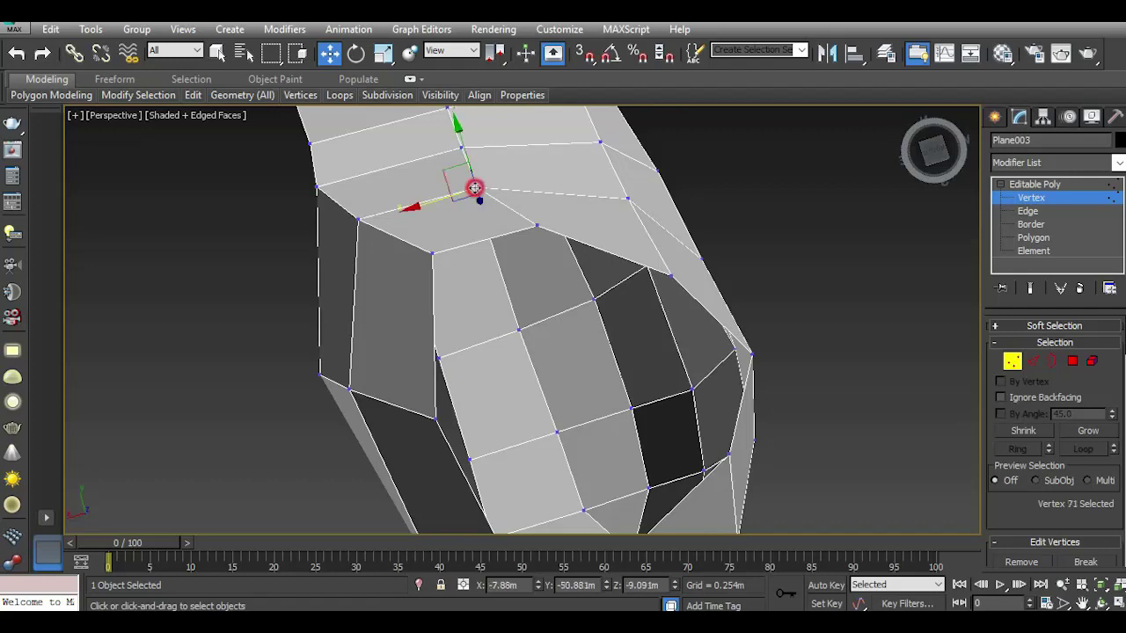
{"action": "left_click_drag", "start_coordinate": [431, 197], "coordinate": [462, 195]}
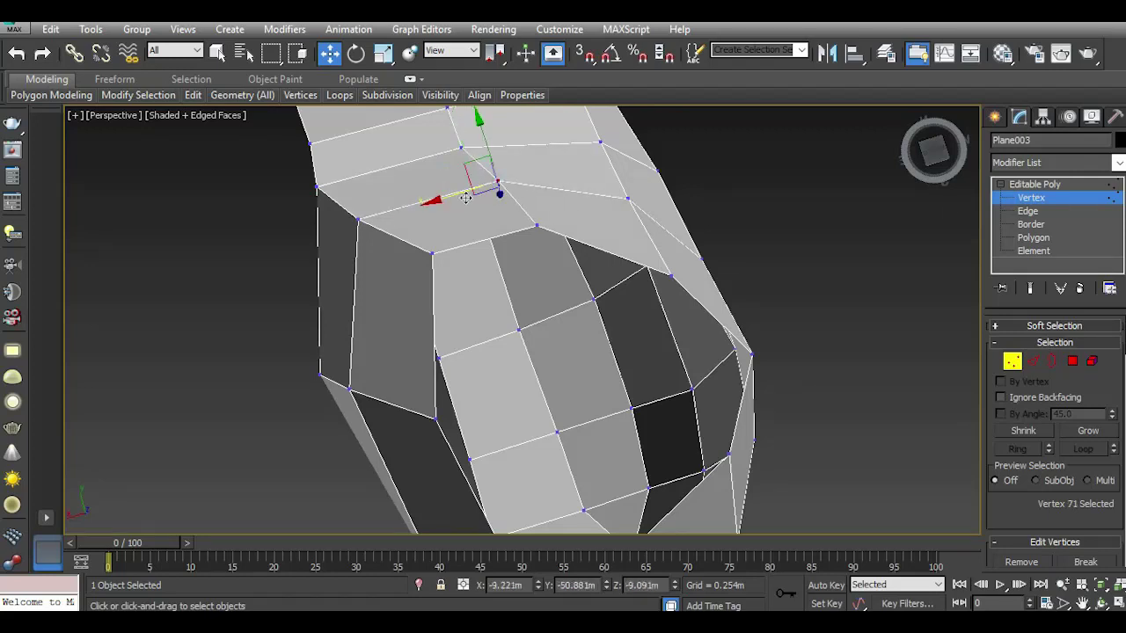
{"action": "left_click_drag", "start_coordinate": [932, 150], "coordinate": [932, 150]}
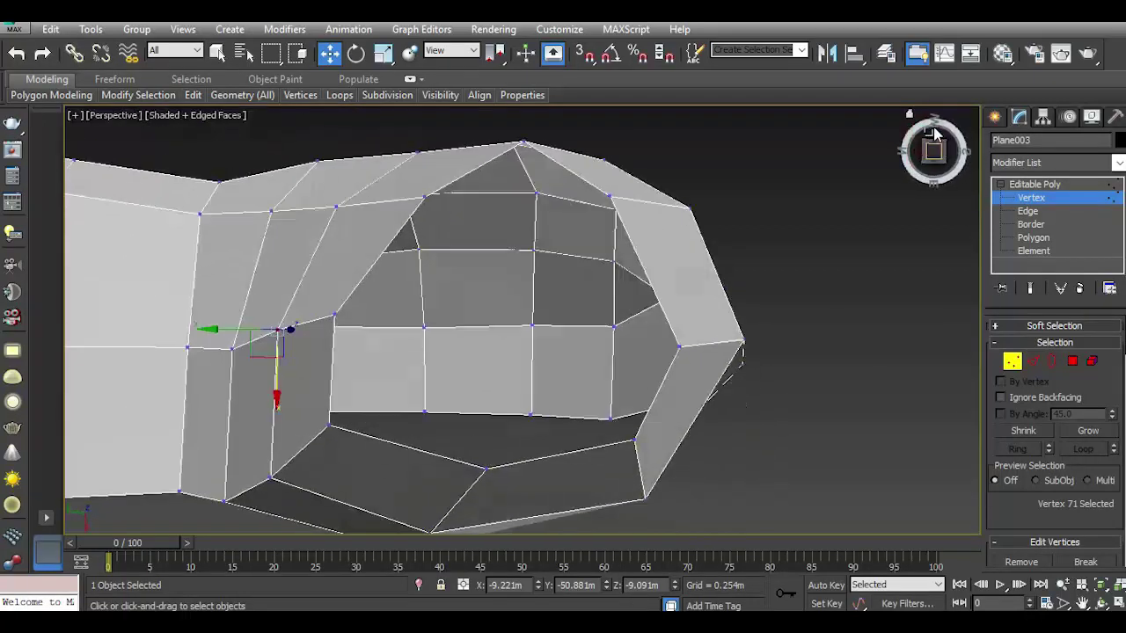
{"action": "left_click", "coordinate": [497, 189]}
{"action": "left_click", "coordinate": [423, 196]}
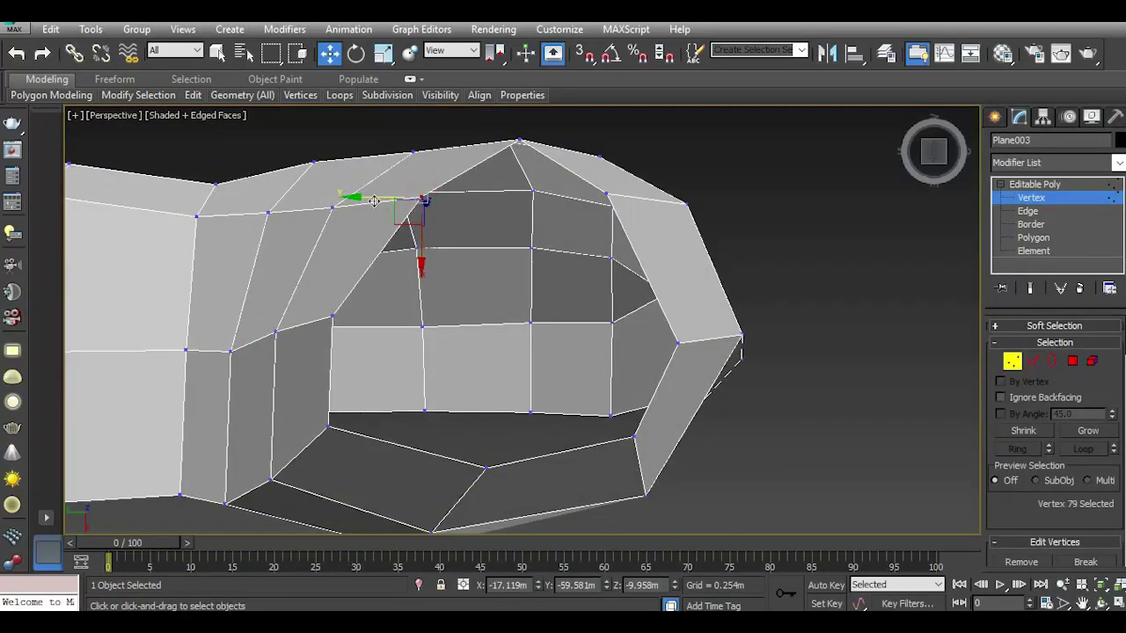
{"action": "left_click_drag", "start_coordinate": [374, 200], "coordinate": [352, 201]}
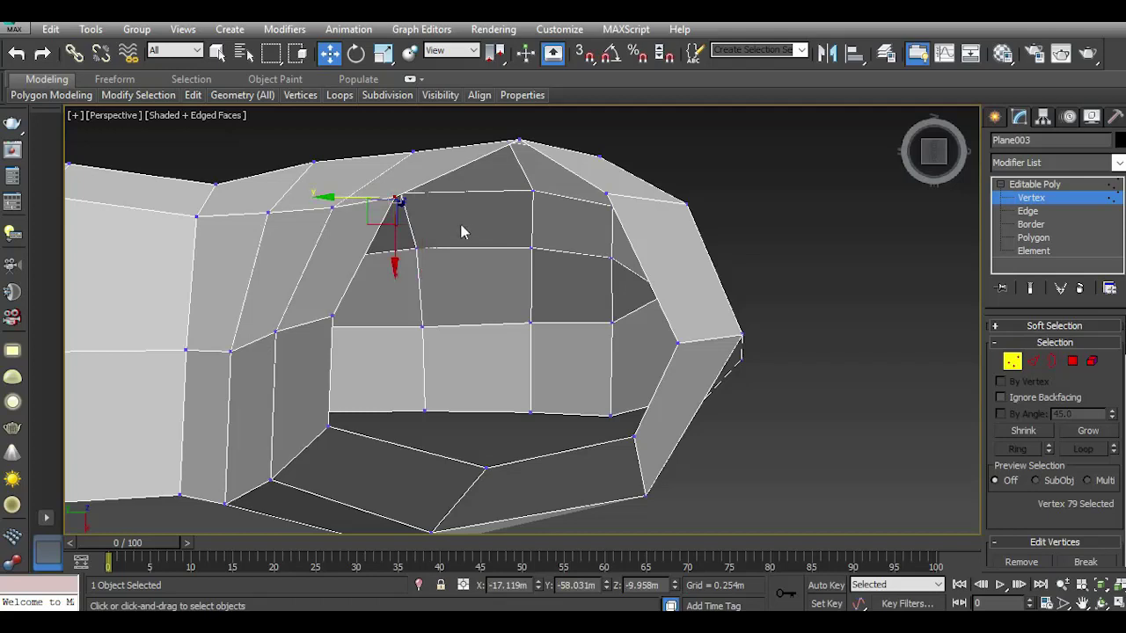
{"action": "scroll", "coordinate": [460, 231], "scroll_direction": "down", "scroll_amount": 4}
{"action": "left_click", "coordinate": [950, 230]}
{"action": "left_click_drag", "start_coordinate": [929, 150], "coordinate": [931, 173]}
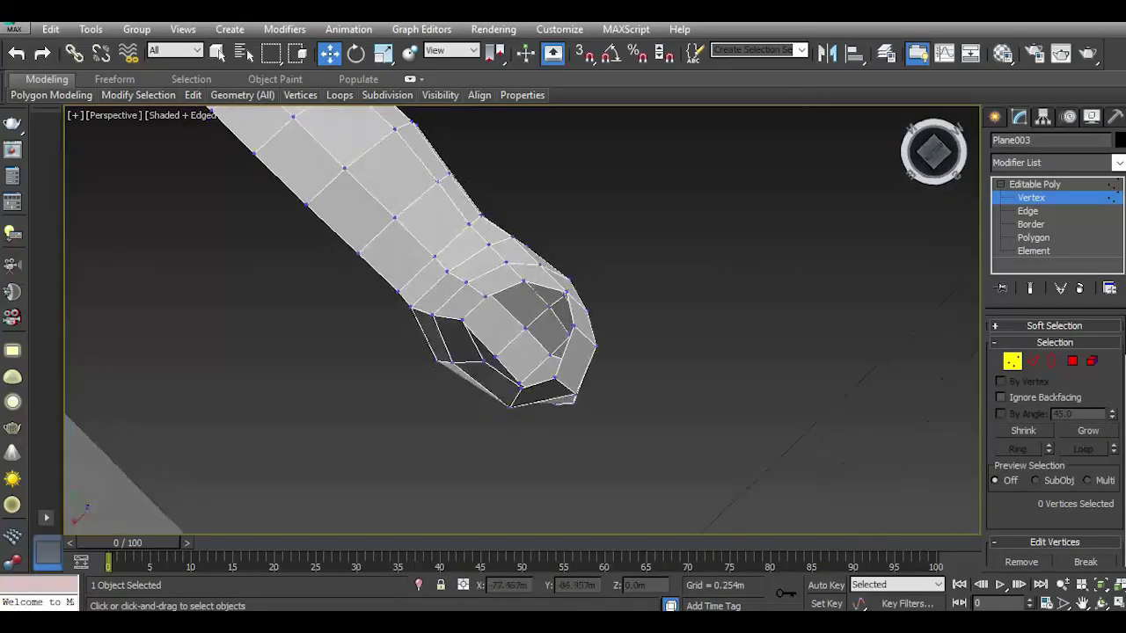
{"action": "left_click", "coordinate": [930, 173]}
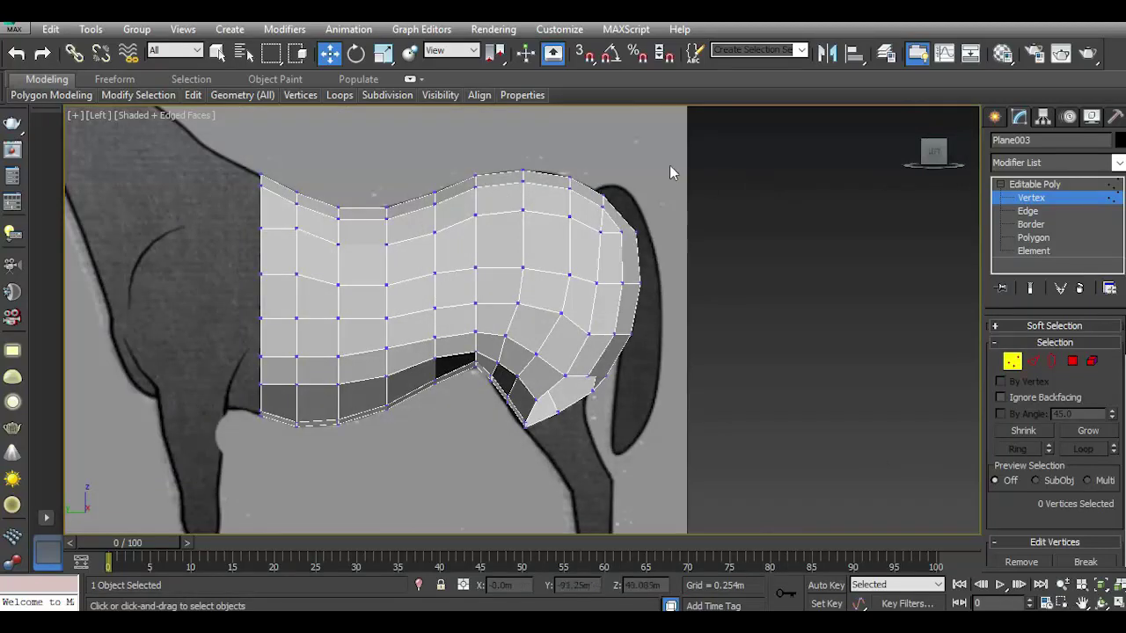
Return to Perspective and nudge the opening's bottom vertex slightly right.
{"action": "key", "text": "p"}
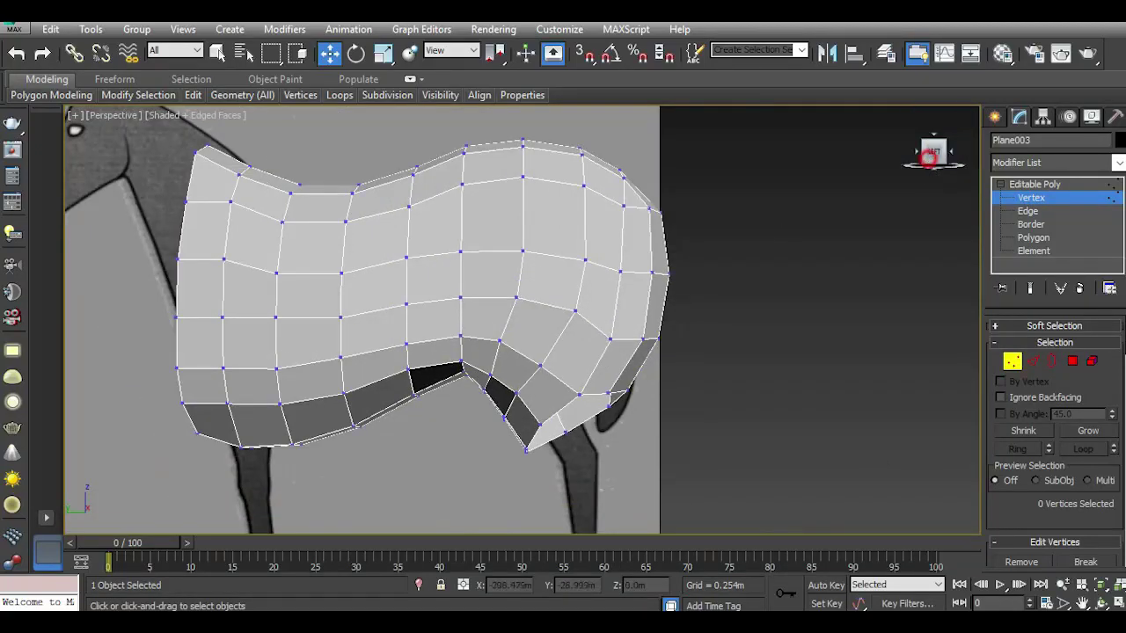
{"action": "left_click_drag", "start_coordinate": [929, 156], "coordinate": [535, 335]}
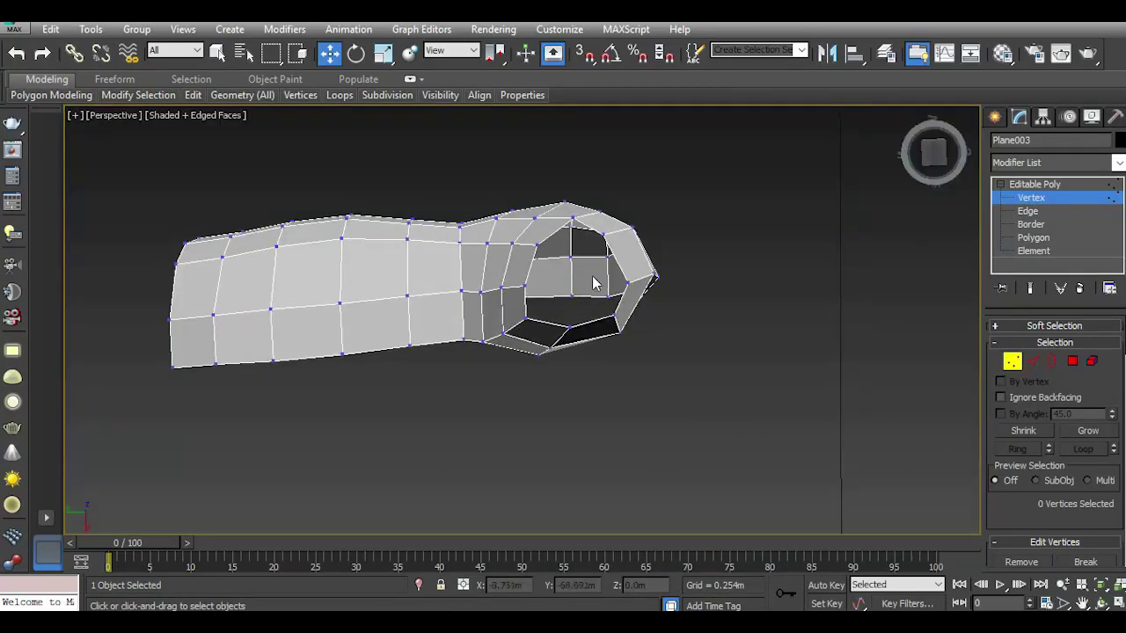
{"action": "scroll", "coordinate": [594, 284], "scroll_direction": "up", "scroll_amount": 2}
{"action": "scroll", "coordinate": [527, 352], "scroll_direction": "up", "scroll_amount": 2}
{"action": "scroll", "coordinate": [528, 351], "scroll_direction": "up", "scroll_amount": 2}
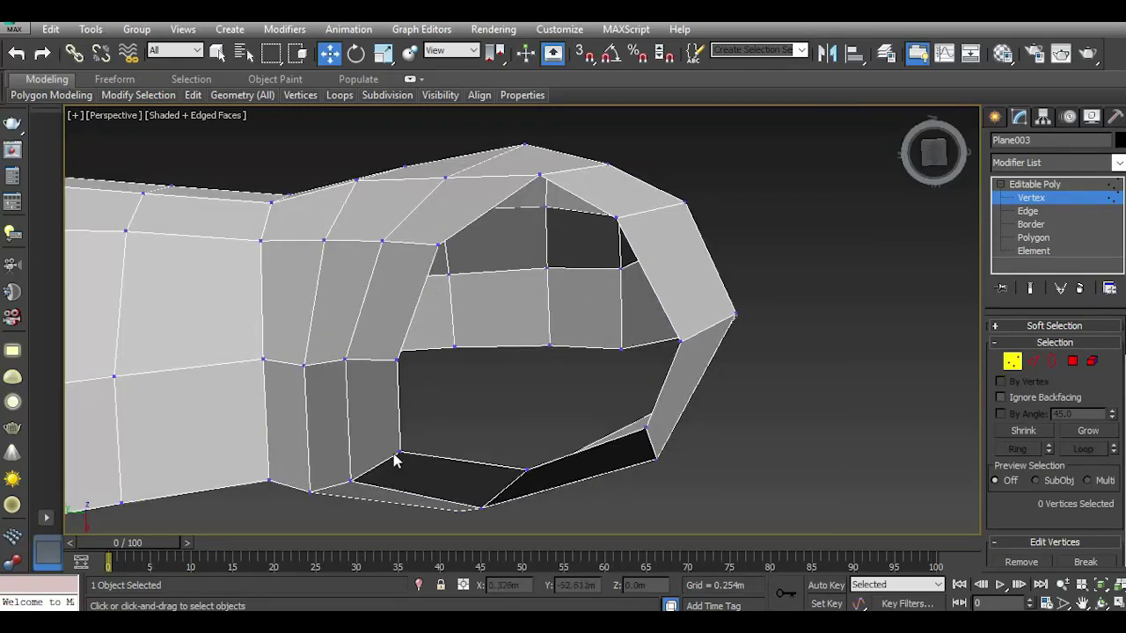
{"action": "left_click", "coordinate": [398, 454]}
{"action": "left_click_drag", "start_coordinate": [400, 451], "coordinate": [403, 447]}
Lower the opening's top vertex to about X -20.66, Y -64.75 m and exit Vertex mode.
{"action": "left_click", "coordinate": [540, 176]}
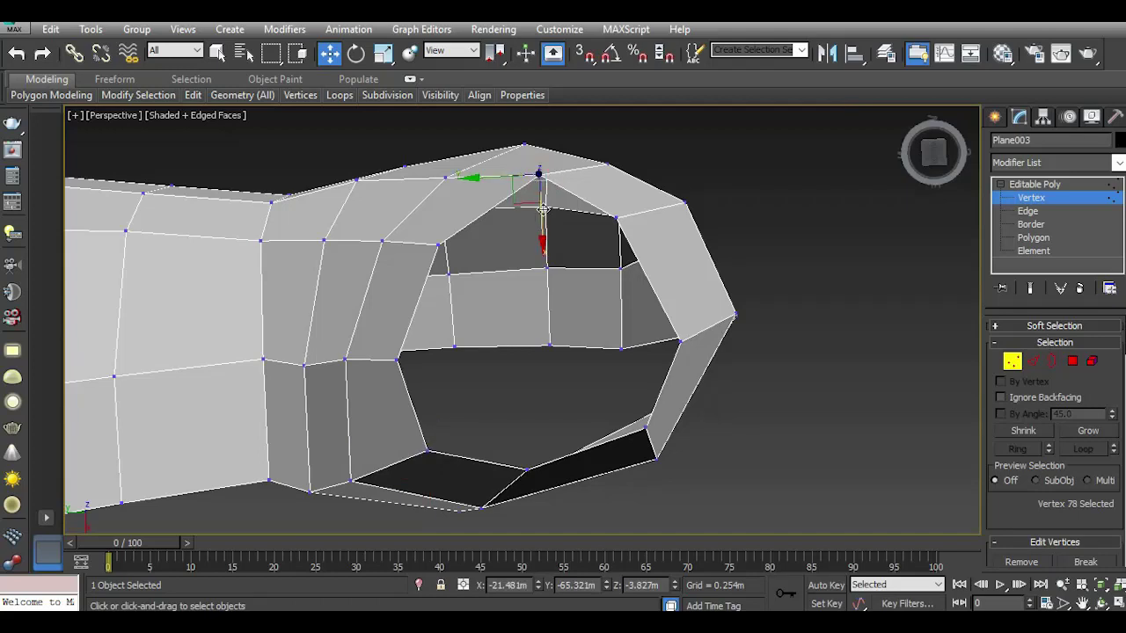
{"action": "left_click_drag", "start_coordinate": [480, 185], "coordinate": [479, 194]}
{"action": "scroll", "coordinate": [482, 296], "scroll_direction": "down", "scroll_amount": 3}
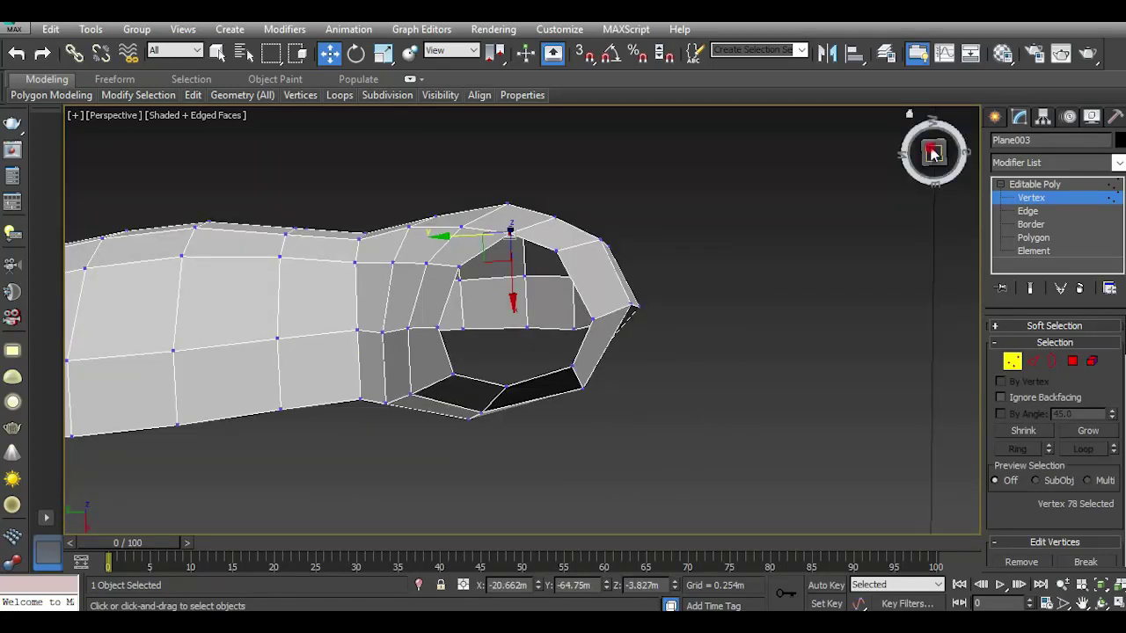
{"action": "left_click_drag", "start_coordinate": [934, 154], "coordinate": [945, 167]}
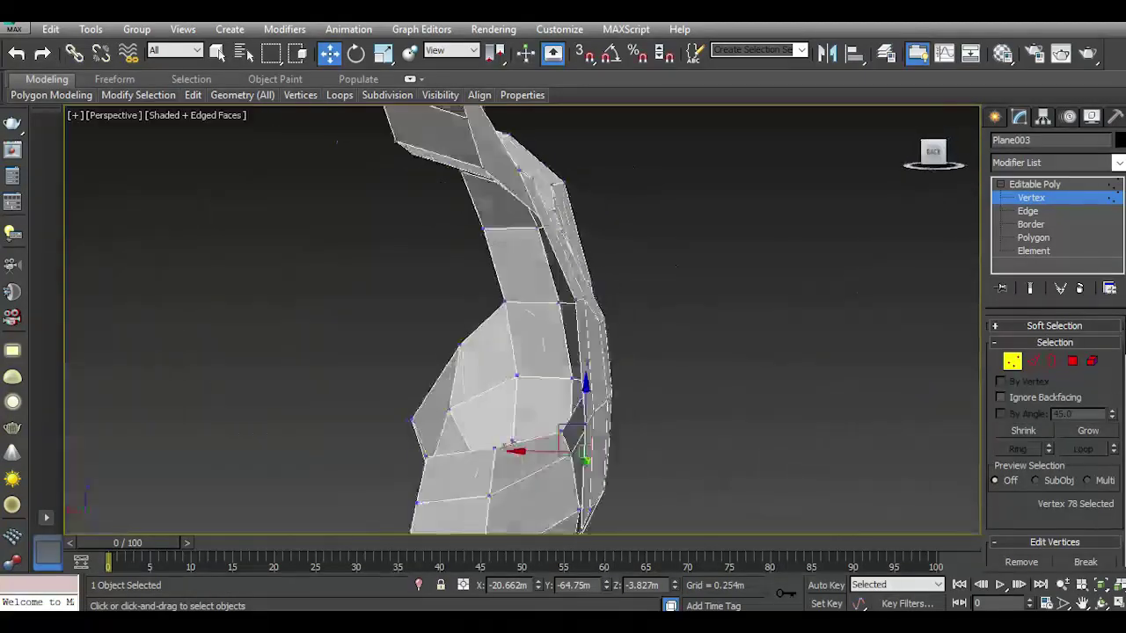
{"action": "left_click", "coordinate": [1031, 186]}
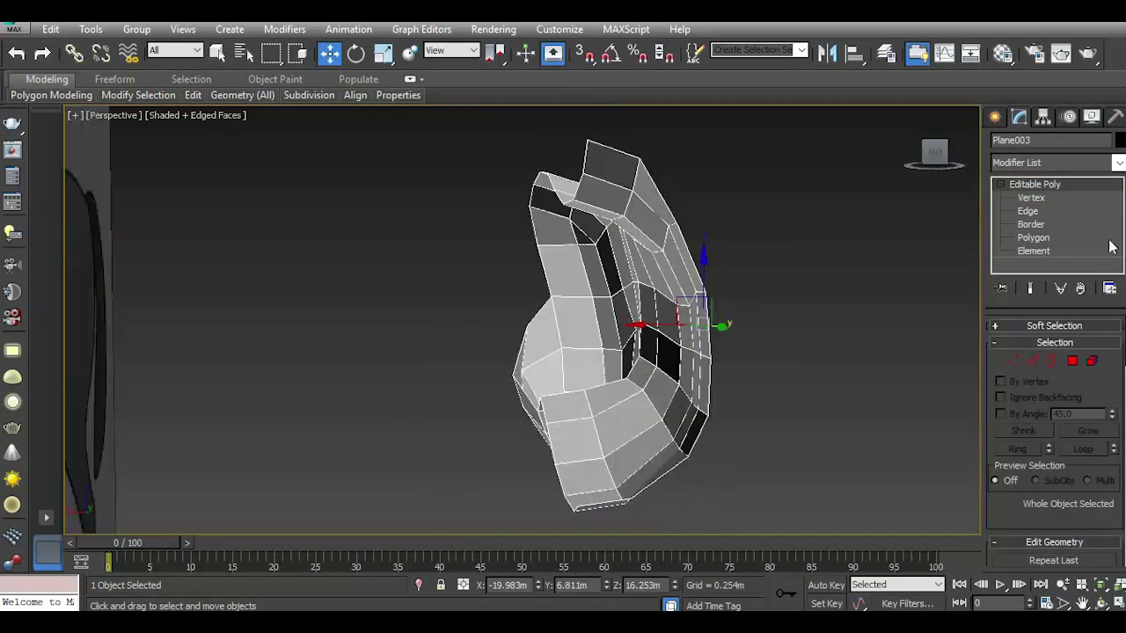
Add a Symmetry modifier mirrored on Z and shift its mirror plane along X to align the halves.
{"action": "left_click", "coordinate": [1118, 164]}
{"action": "left_click_drag", "start_coordinate": [1117, 203], "coordinate": [1110, 486]}
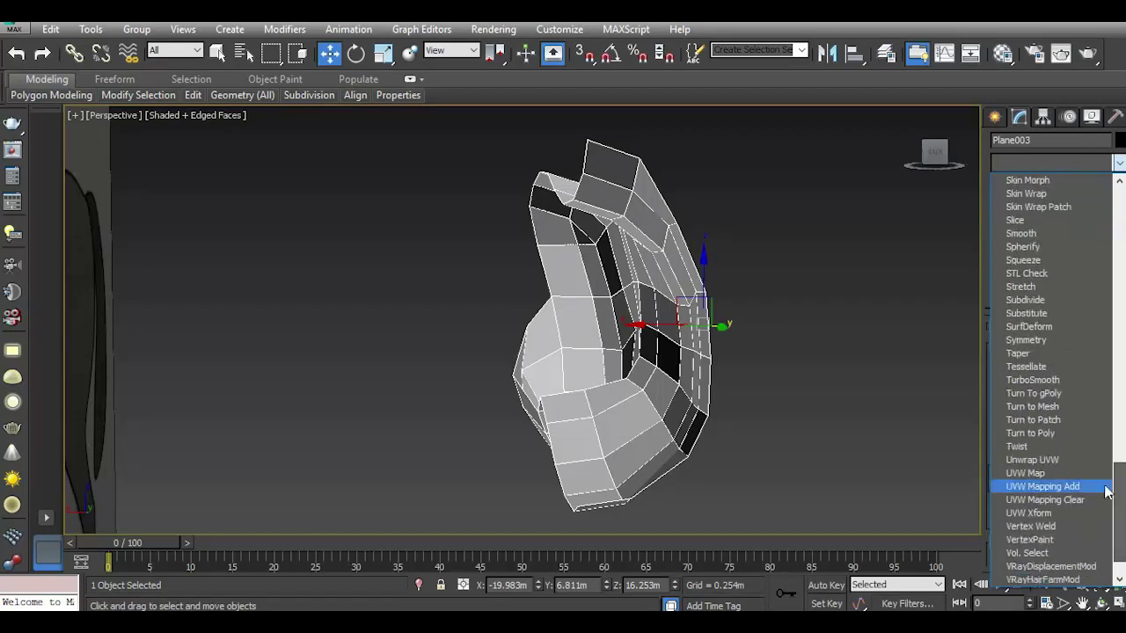
{"action": "left_click", "coordinate": [1027, 340]}
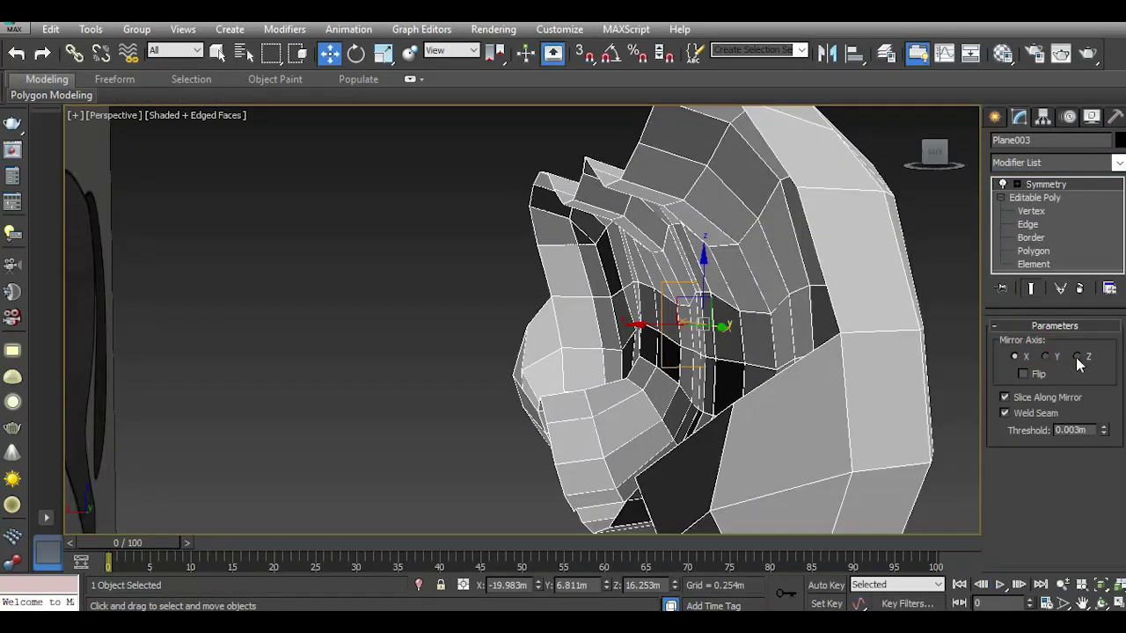
{"action": "left_click", "coordinate": [1079, 356]}
{"action": "left_click", "coordinate": [1046, 185]}
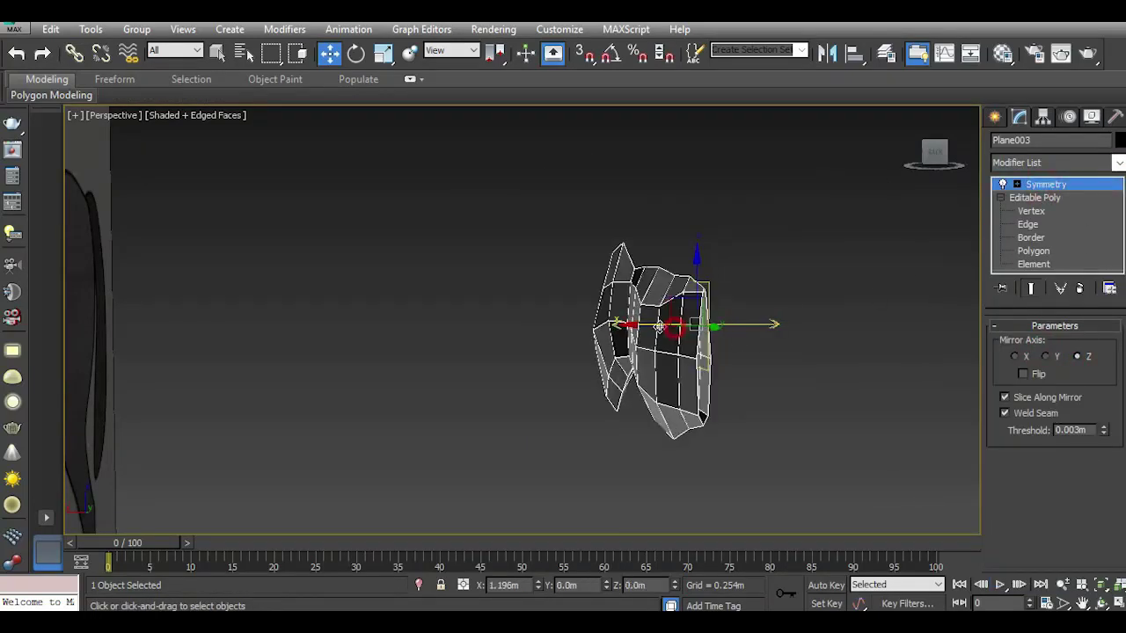
{"action": "middle_click_drag", "start_coordinate": [658, 326], "coordinate": [646, 324], "text": "alt"}
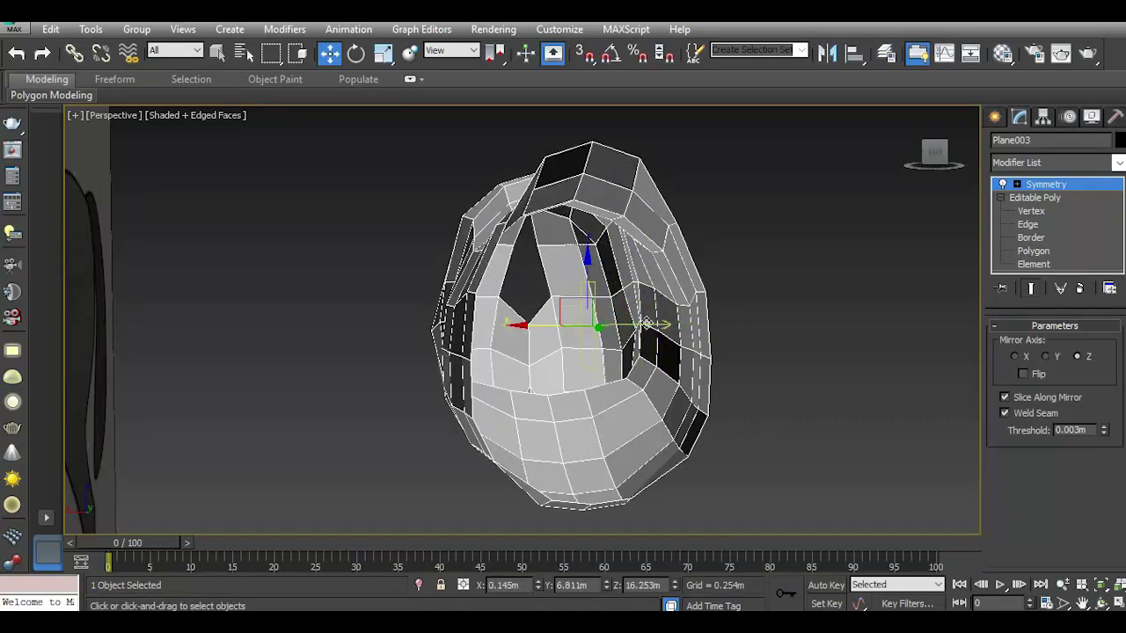
{"action": "left_click_drag", "start_coordinate": [934, 151], "coordinate": [932, 159]}
{"action": "mouse_move", "coordinate": [653, 276]}
{"action": "middle_mouse_down", "text": "alt"}
{"action": "mouse_move", "coordinate": [611, 288]}
{"action": "mouse_move", "coordinate": [642, 292]}
{"action": "middle_mouse_up", "text": "alt"}
{"action": "left_click_drag", "start_coordinate": [332, 201], "coordinate": [950, 211]}
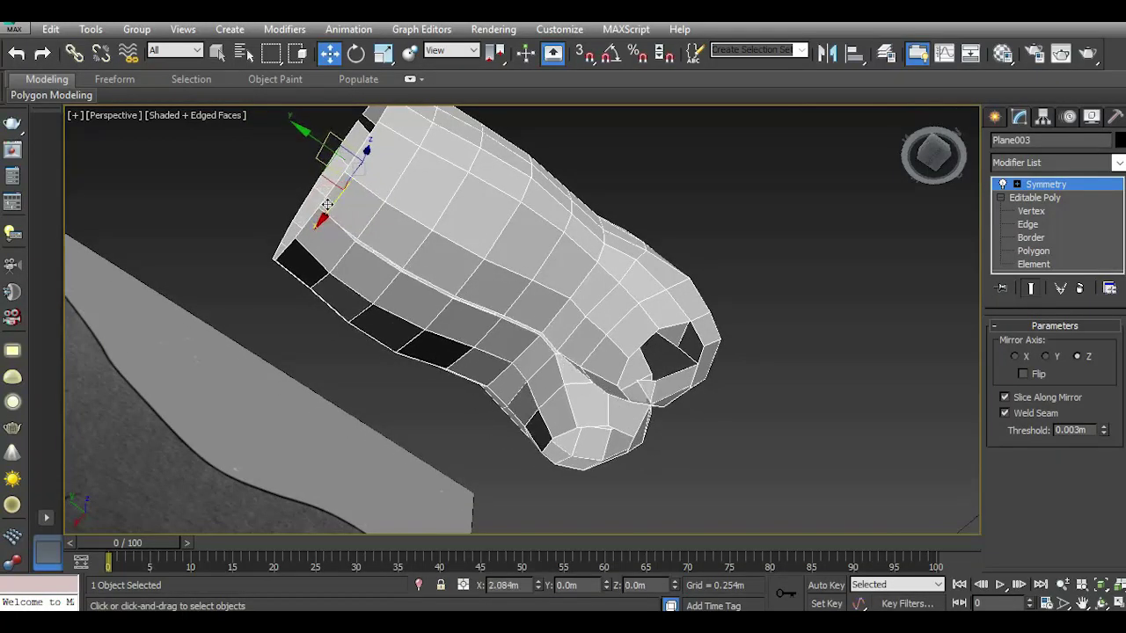
Switch to Border level and select the open front border loop.
{"action": "left_click", "coordinate": [1029, 225]}
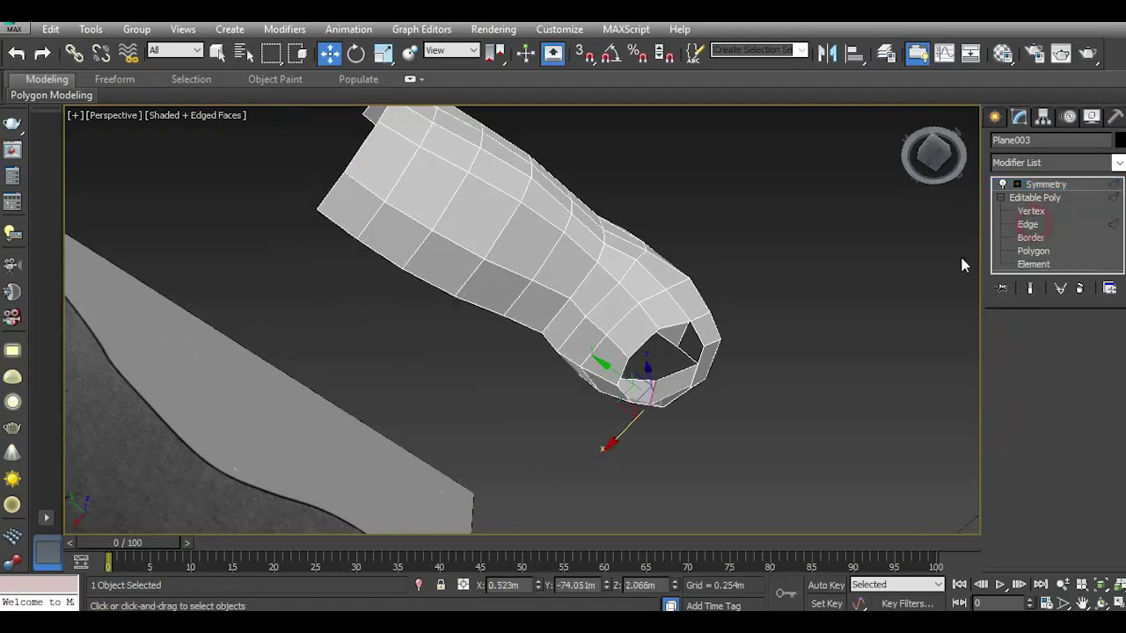
{"action": "left_click", "coordinate": [1051, 363]}
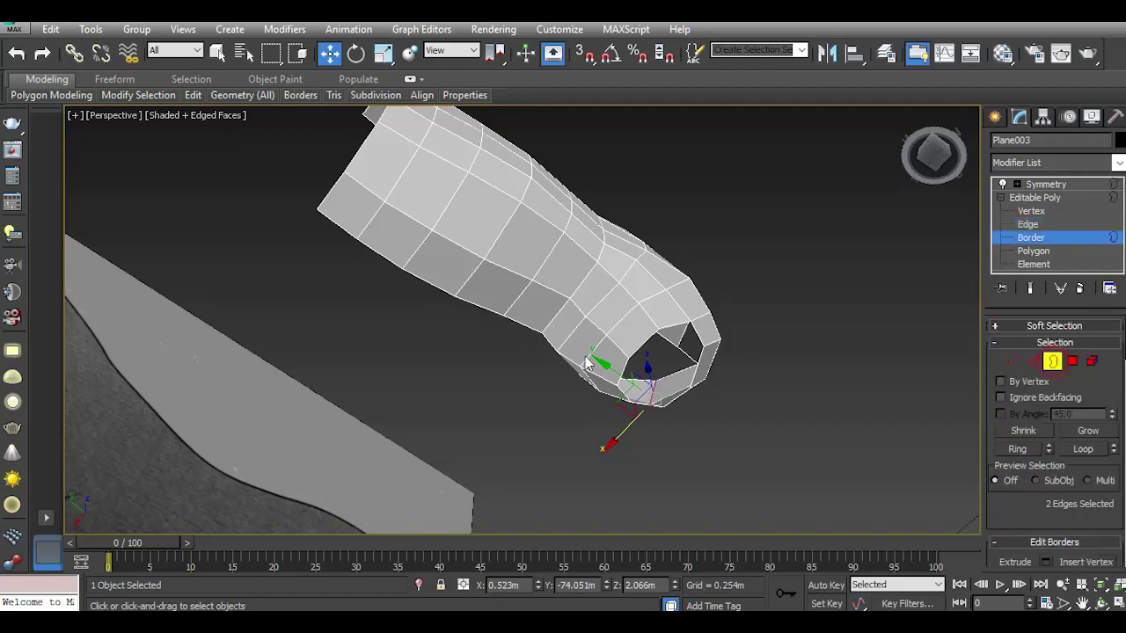
{"action": "left_click", "coordinate": [508, 319]}
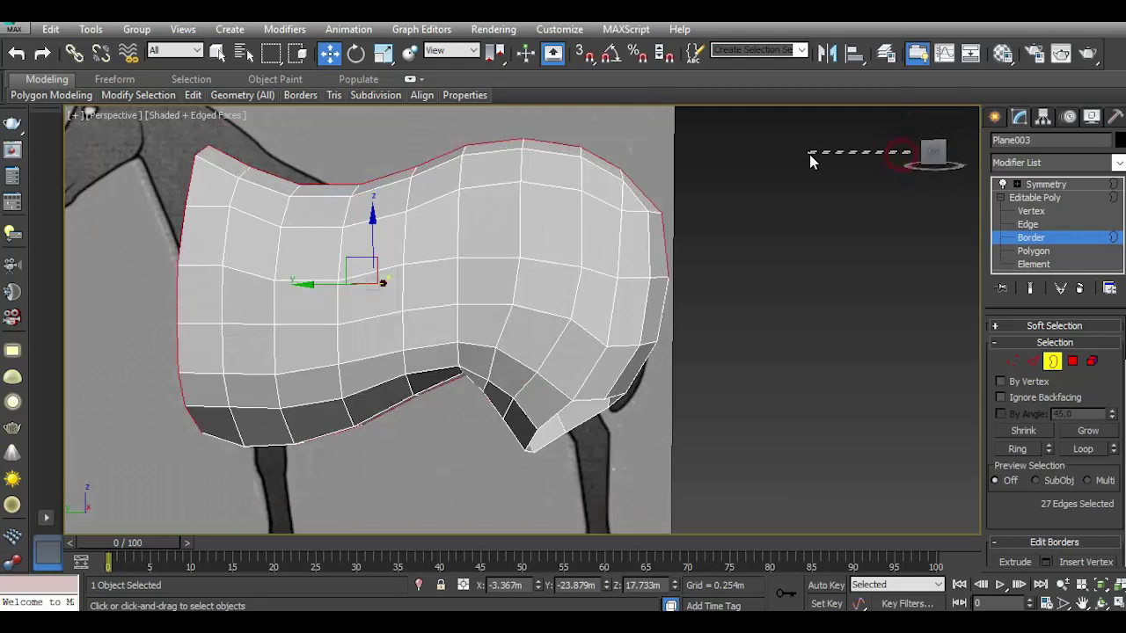
{"action": "left_click_drag", "start_coordinate": [930, 151], "coordinate": [809, 153]}
{"action": "left_click_drag", "start_coordinate": [910, 113], "coordinate": [1124, 359]}
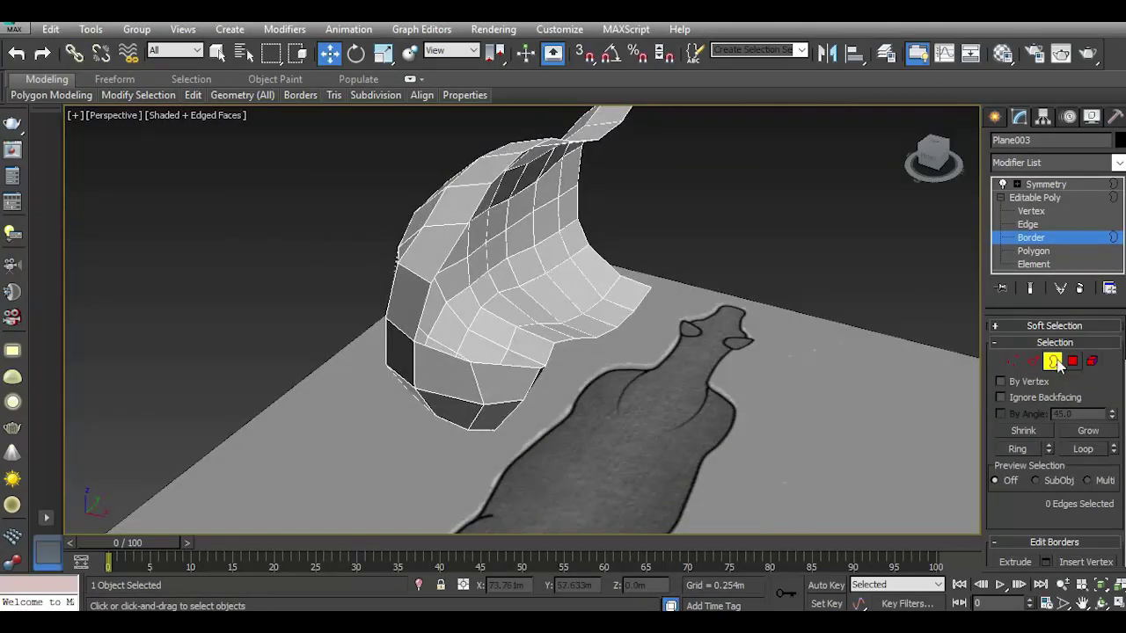
{"action": "left_click", "coordinate": [502, 165]}
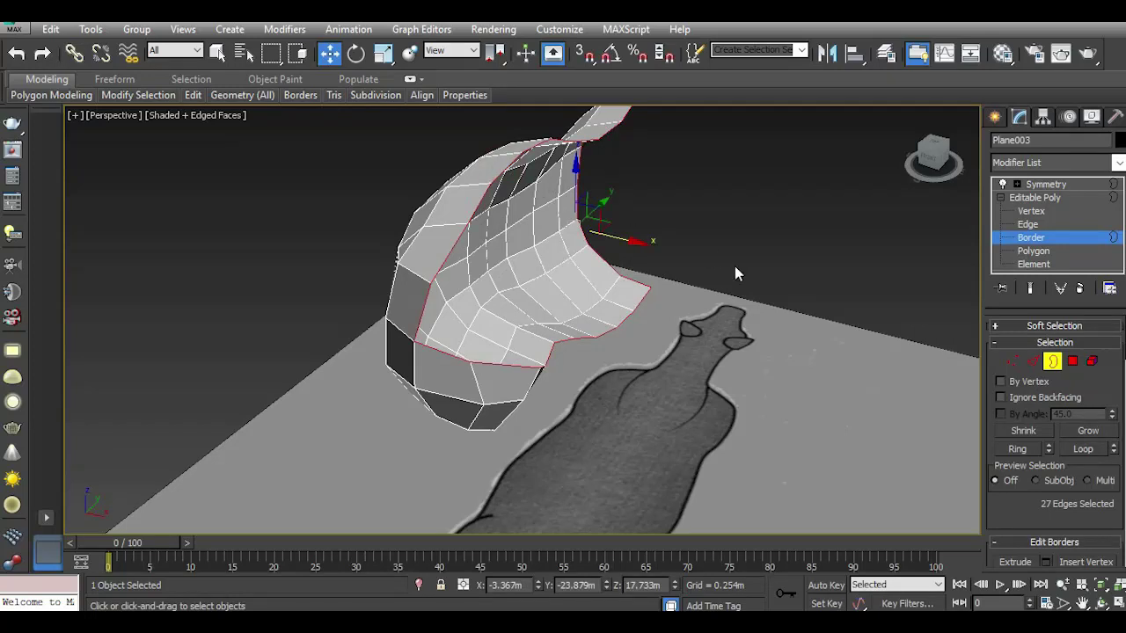
Shift-drag the border along X to extrude a narrow strip, redoing it after two undos.
{"action": "left_click_drag", "start_coordinate": [612, 240], "coordinate": [628, 239], "text": "shift"}
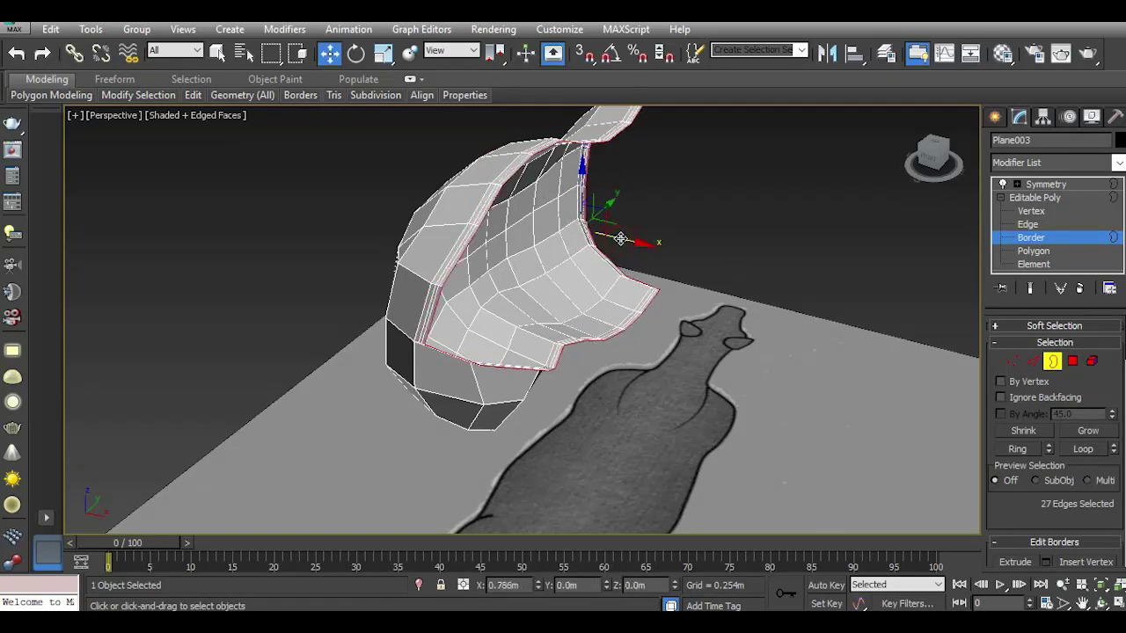
{"action": "left_click_drag", "start_coordinate": [931, 167], "coordinate": [613, 244]}
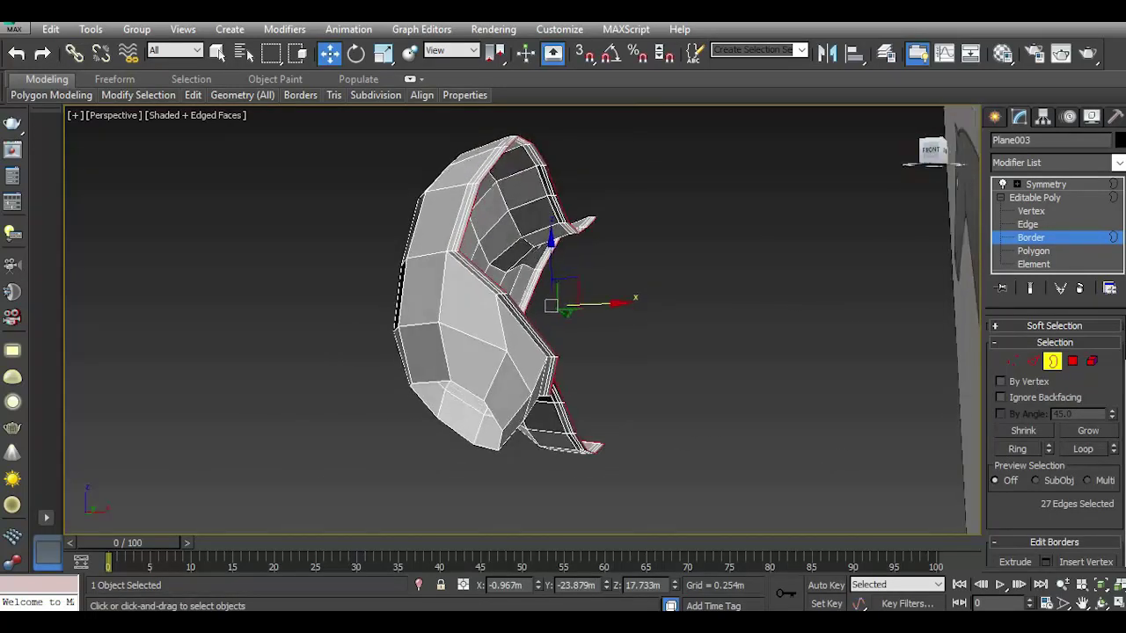
{"action": "scroll", "coordinate": [521, 261], "scroll_direction": "up", "scroll_amount": 3}
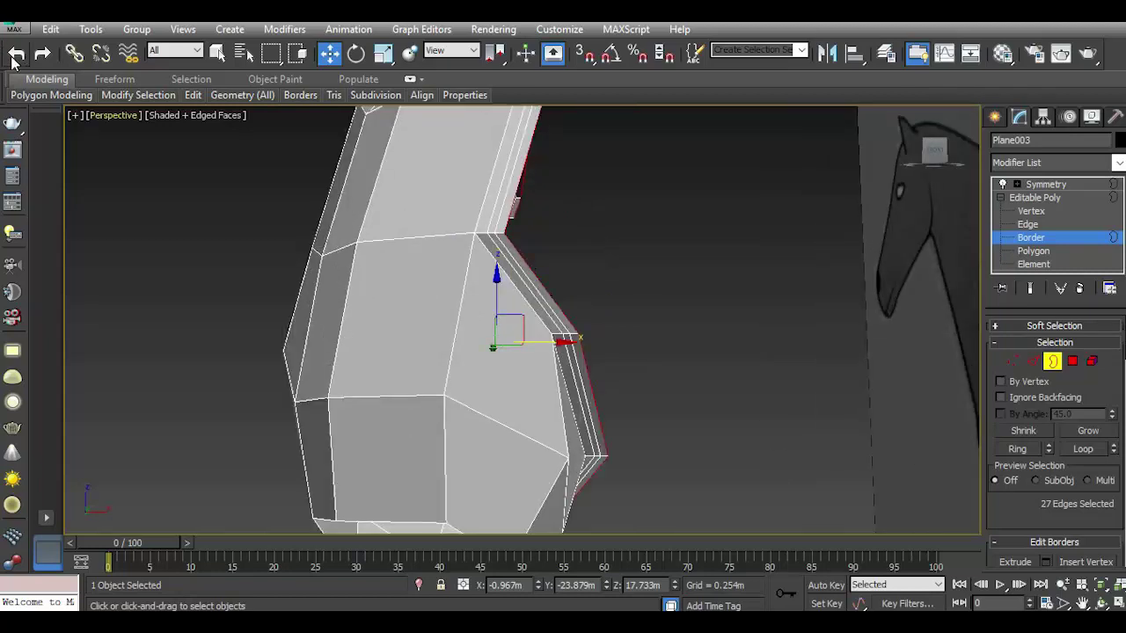
{"action": "left_click", "coordinate": [16, 54]}
{"action": "left_click", "coordinate": [16, 54]}
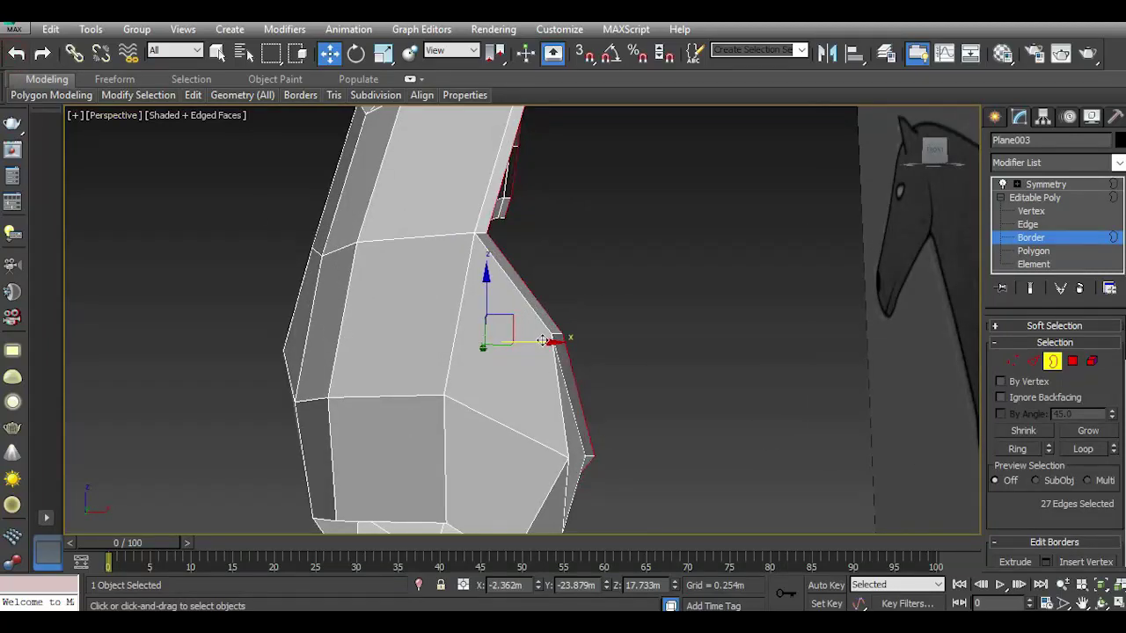
{"action": "left_click_drag", "start_coordinate": [541, 340], "coordinate": [550, 341], "text": "shift"}
{"action": "middle_click_drag", "start_coordinate": [550, 341], "coordinate": [475, 350], "text": "alt"}
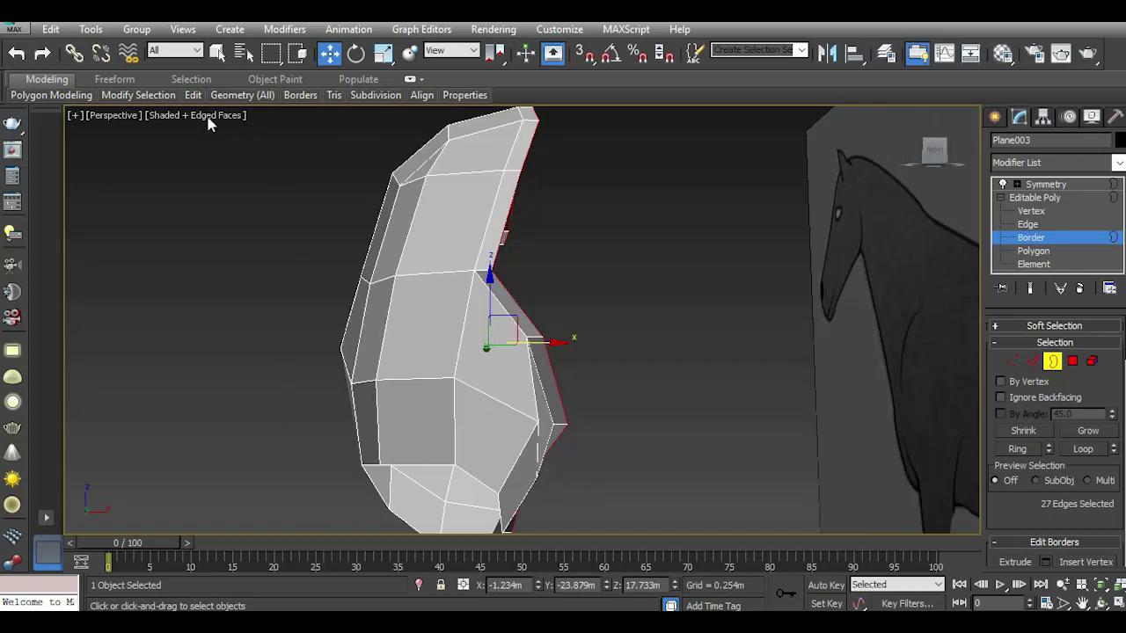
Preview the mesh with NURMS smoothing and show the full mirrored result.
{"action": "left_click", "coordinate": [247, 203]}
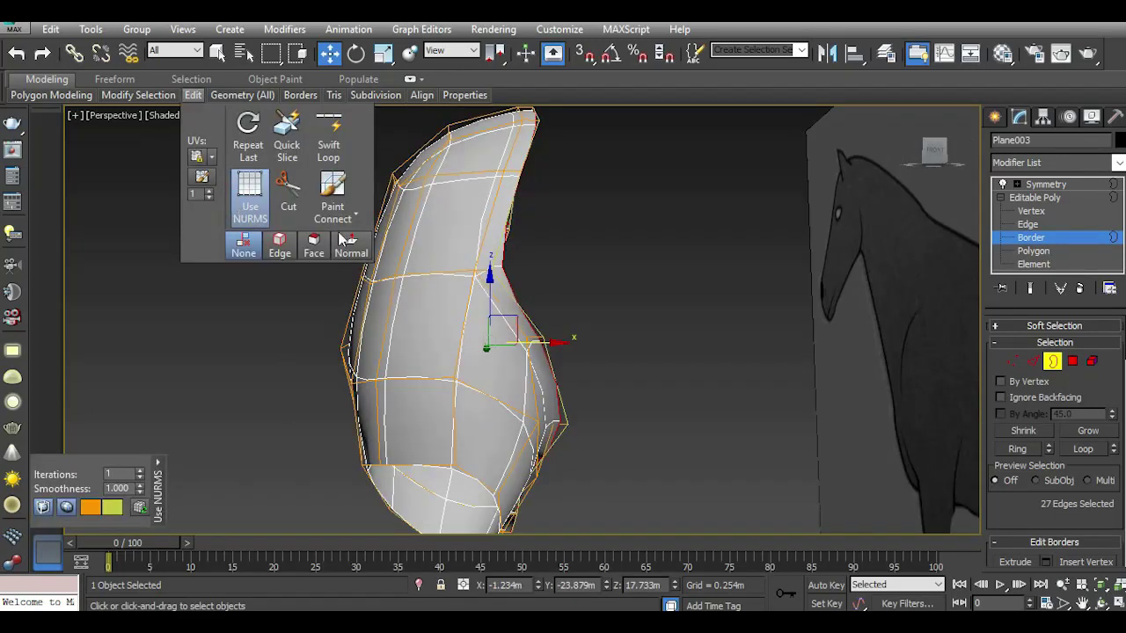
{"action": "left_click", "coordinate": [1035, 197]}
{"action": "left_click", "coordinate": [1044, 185]}
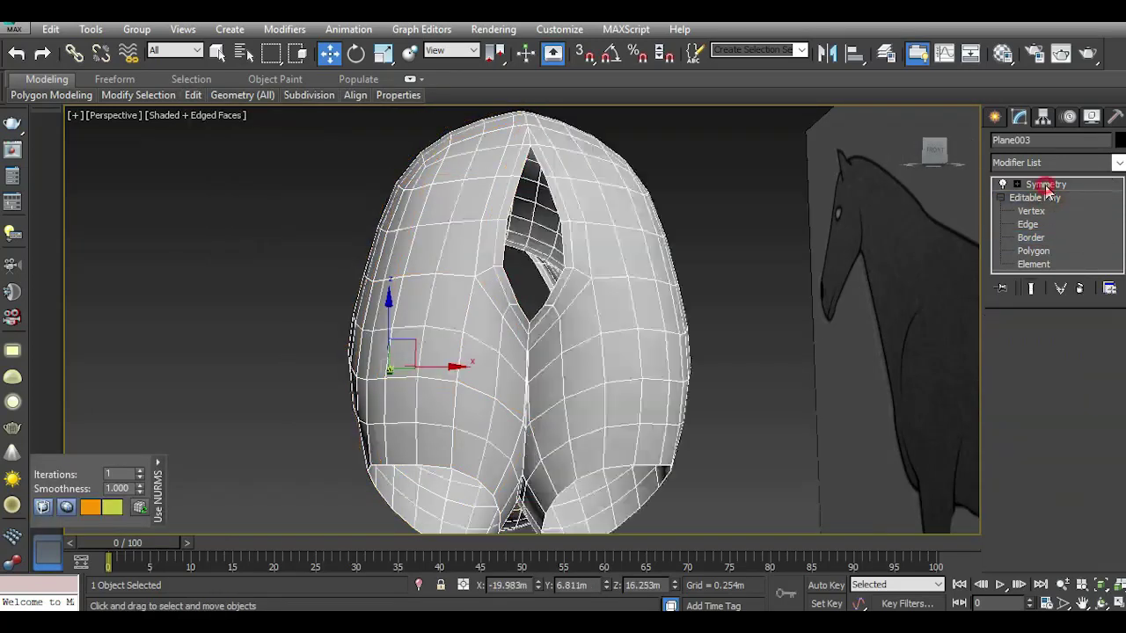
Shift the Symmetry mirror plane along X, checking the halves from the front.
{"action": "mouse_move", "coordinate": [818, 261]}
{"action": "middle_mouse_down"}
{"action": "mouse_move", "coordinate": [753, 246]}
{"action": "mouse_move", "coordinate": [584, 314]}
{"action": "middle_mouse_up"}
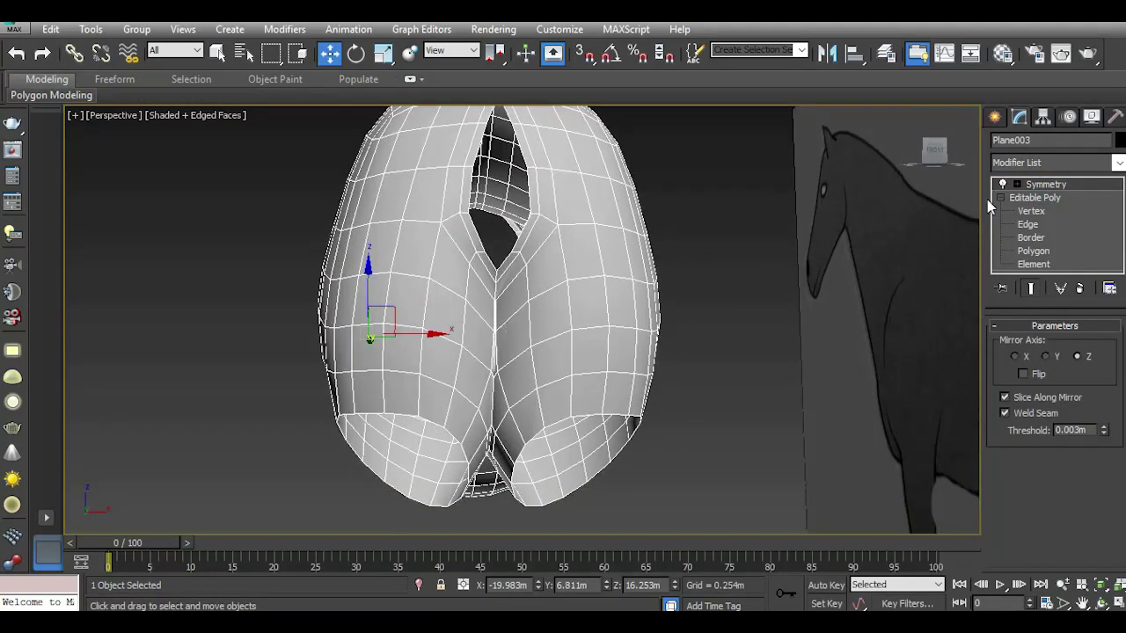
{"action": "left_click", "coordinate": [934, 192]}
{"action": "mouse_move", "coordinate": [934, 192]}
{"action": "middle_mouse_down", "text": "alt"}
{"action": "mouse_move", "coordinate": [421, 323]}
{"action": "mouse_move", "coordinate": [510, 332]}
{"action": "middle_mouse_up", "text": "alt"}
{"action": "left_click", "coordinate": [515, 331]}
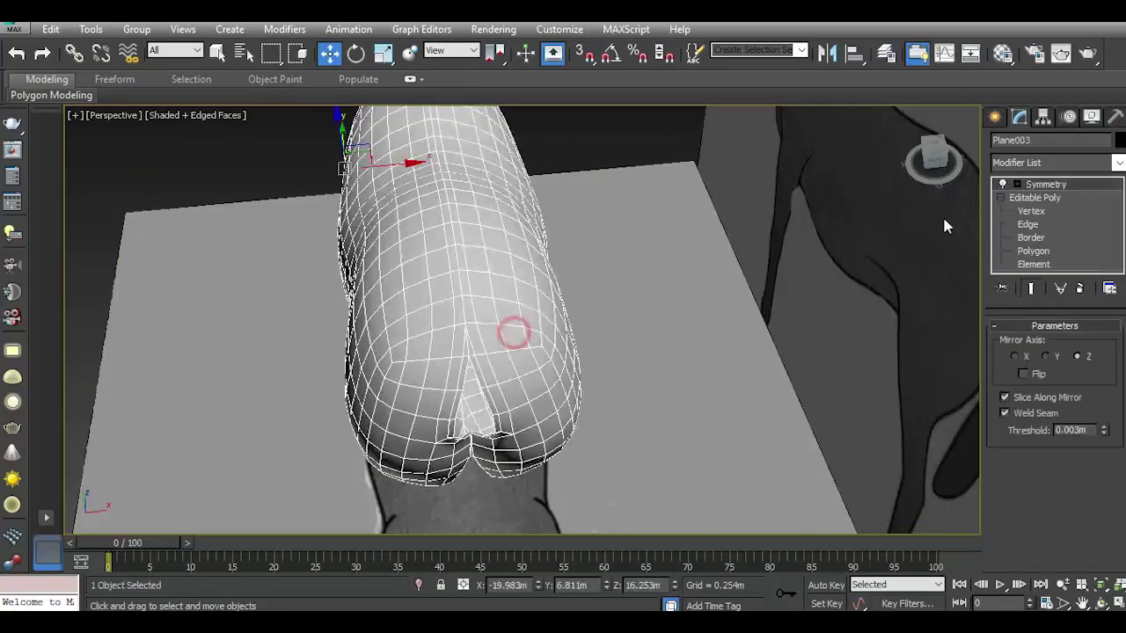
{"action": "left_click", "coordinate": [934, 152]}
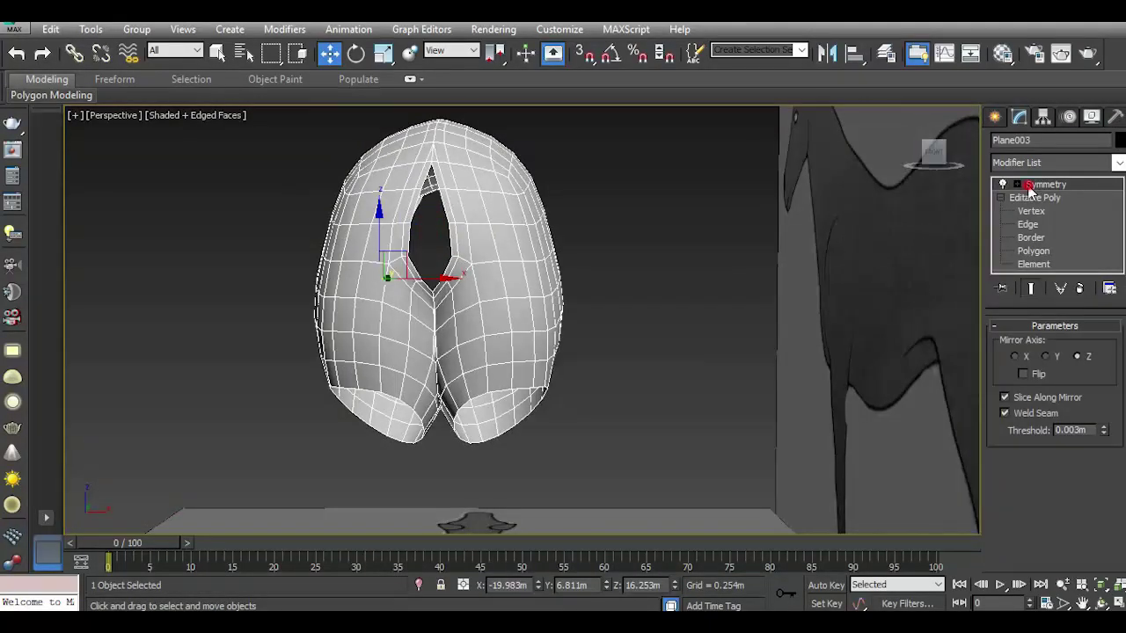
{"action": "left_click", "coordinate": [1031, 187]}
{"action": "left_click_drag", "start_coordinate": [509, 278], "coordinate": [524, 278]}
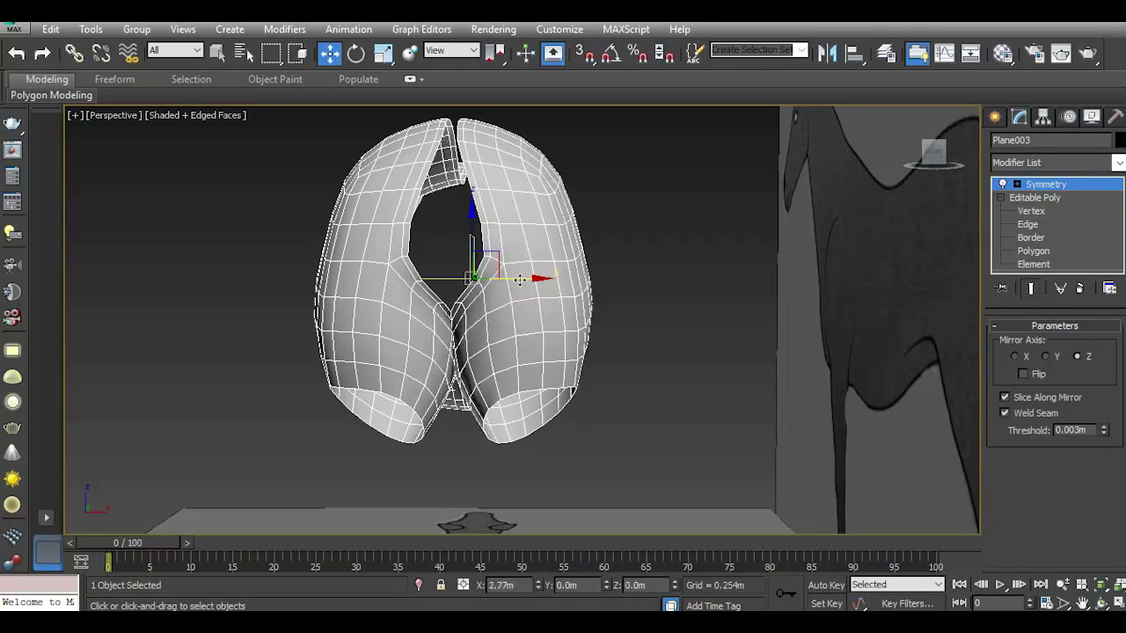
{"action": "left_click", "coordinate": [950, 162]}
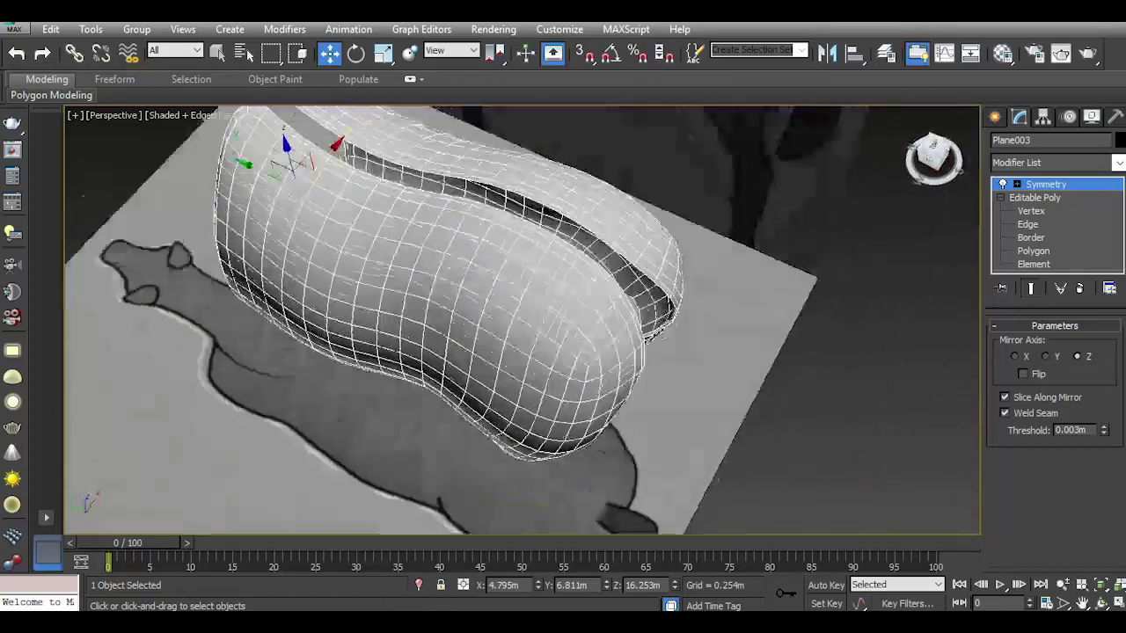
{"action": "left_click", "coordinate": [927, 165]}
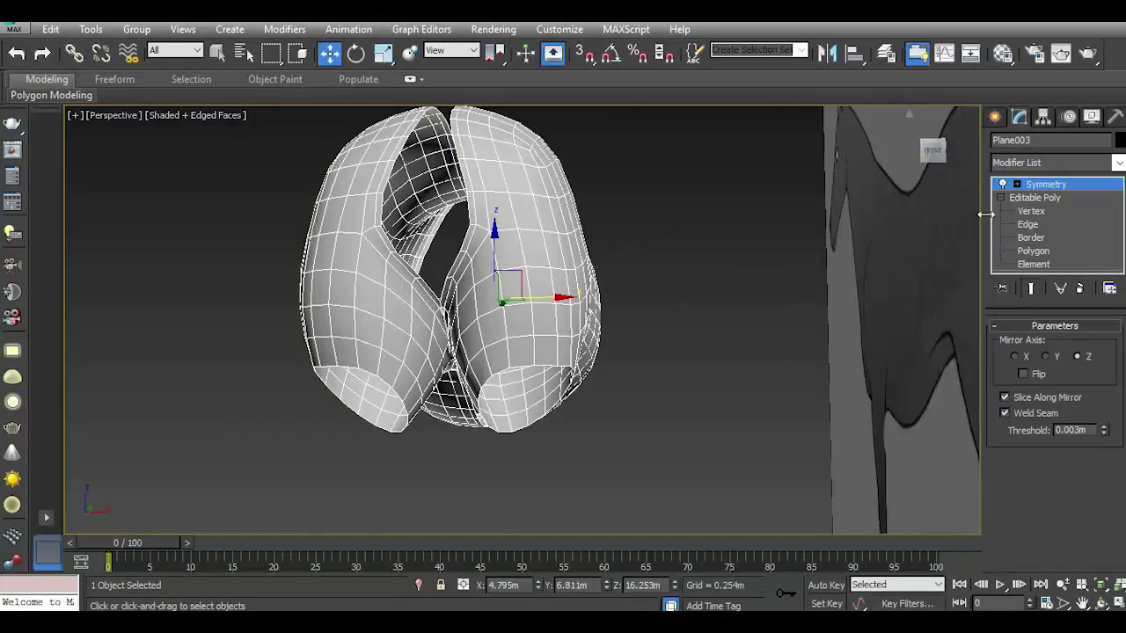
Push the 27 centre-seam edges further along X and review the mirrored body.
{"action": "left_click", "coordinate": [1027, 224]}
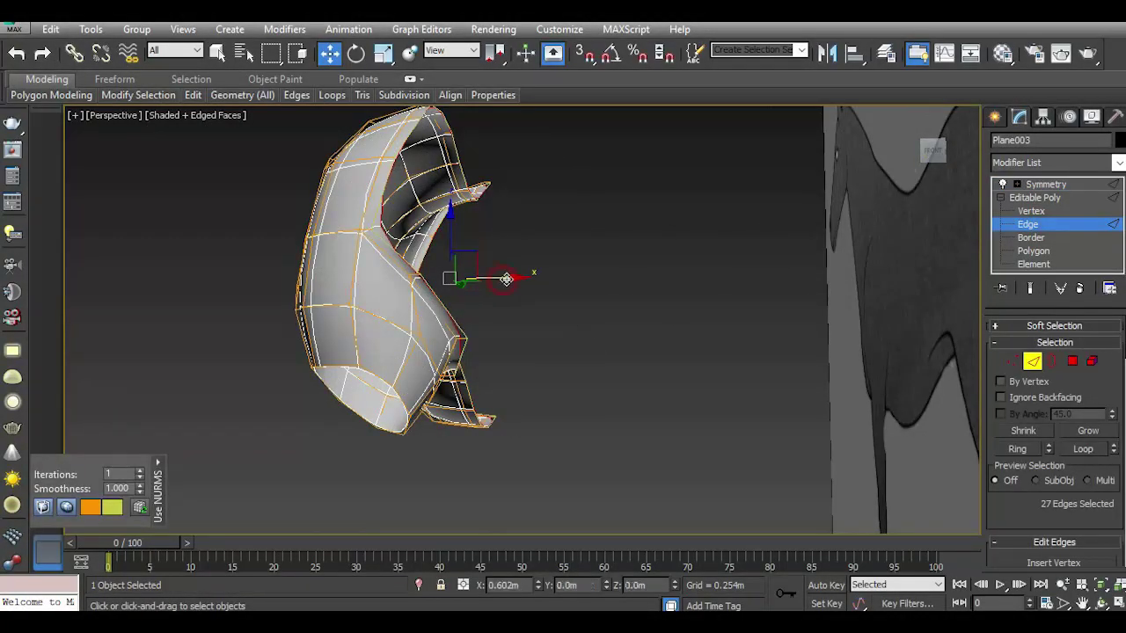
{"action": "left_click_drag", "start_coordinate": [507, 278], "coordinate": [512, 277]}
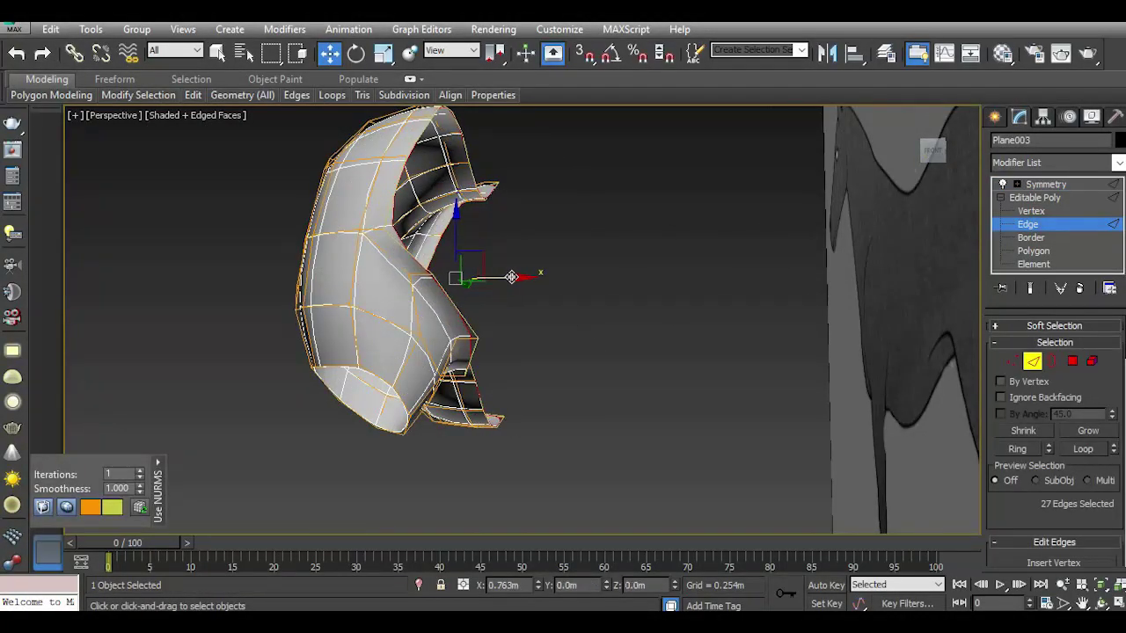
{"action": "left_click", "coordinate": [1027, 199]}
{"action": "left_click", "coordinate": [1037, 183]}
{"action": "left_click_drag", "start_coordinate": [940, 162], "coordinate": [934, 158]}
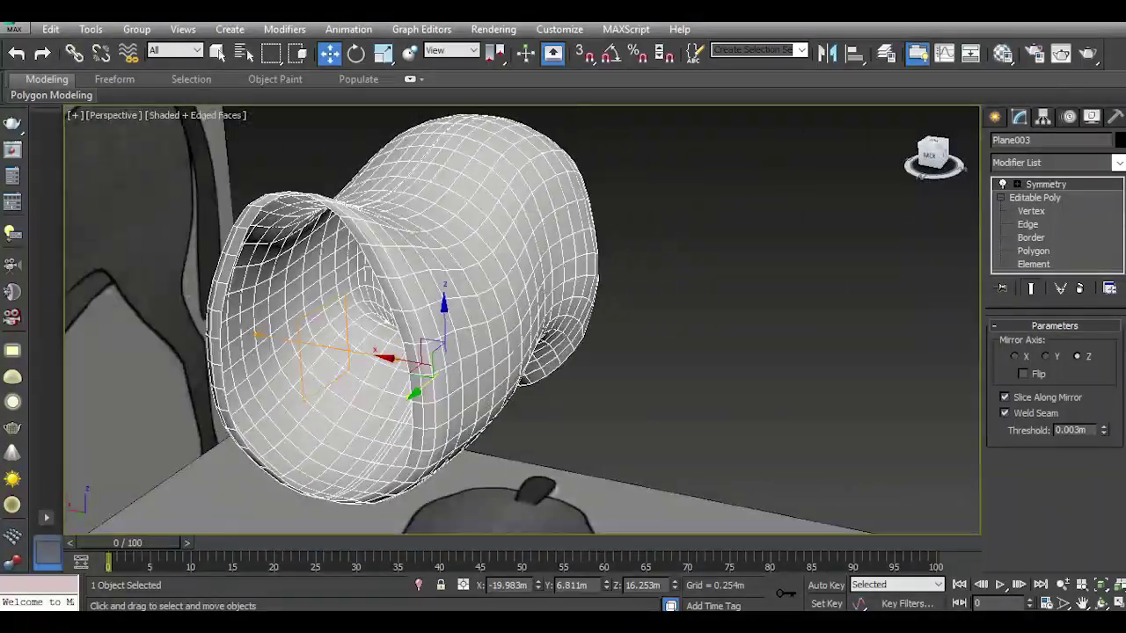
{"action": "left_click_drag", "start_coordinate": [934, 158], "coordinate": [934, 155]}
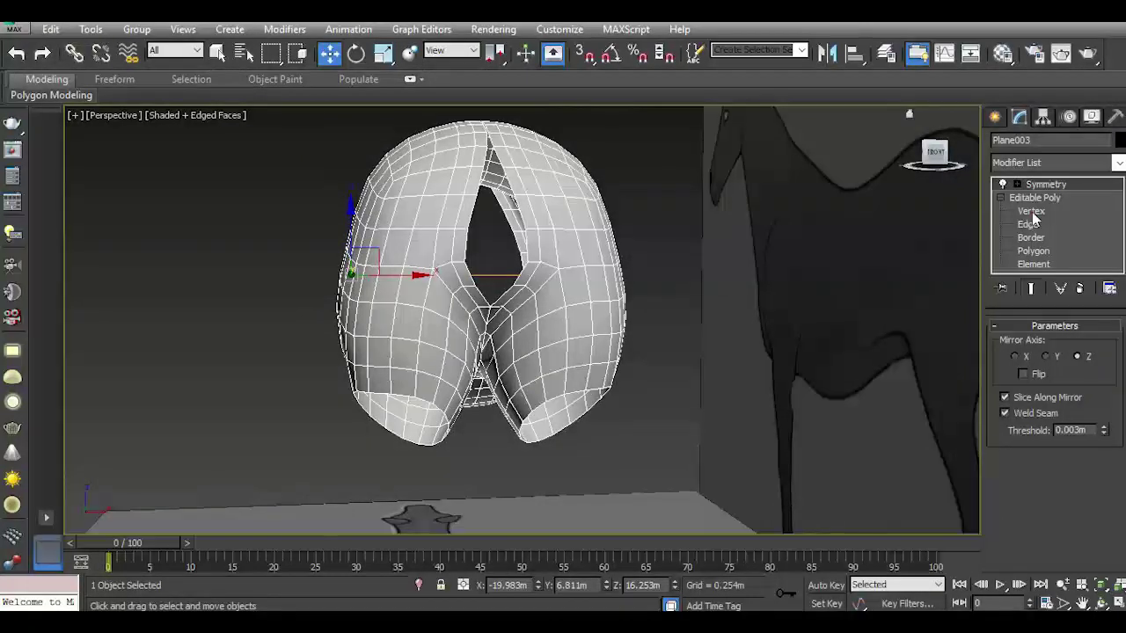
{"action": "left_click", "coordinate": [1030, 212]}
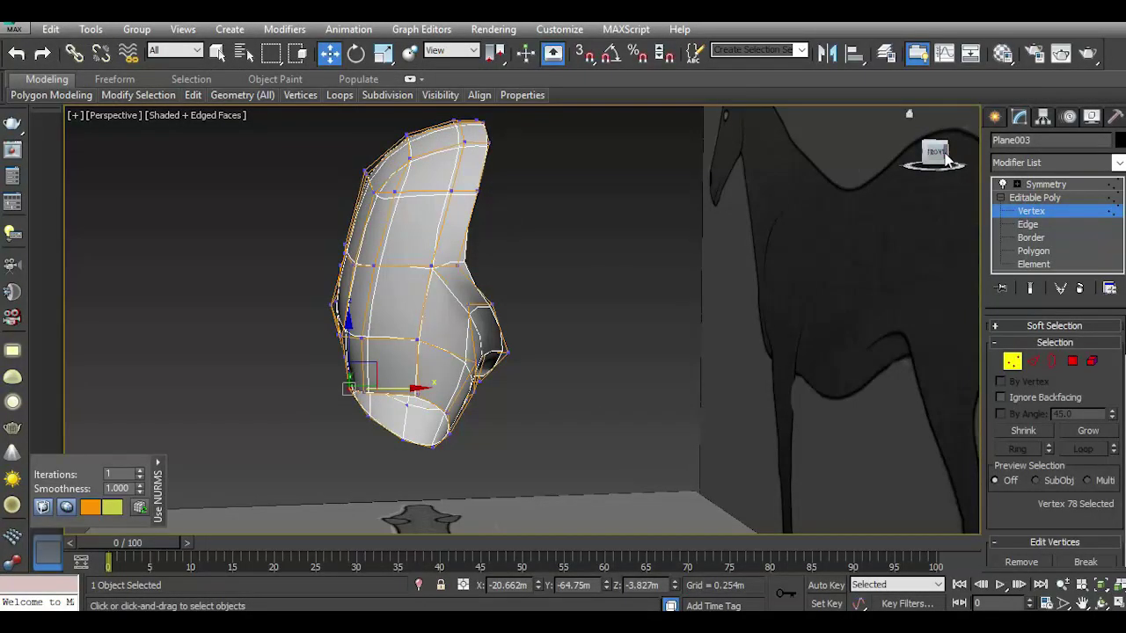
Turn off NURMS and move vertices near the chest opening outward along X.
{"action": "left_click_drag", "start_coordinate": [946, 156], "coordinate": [939, 158]}
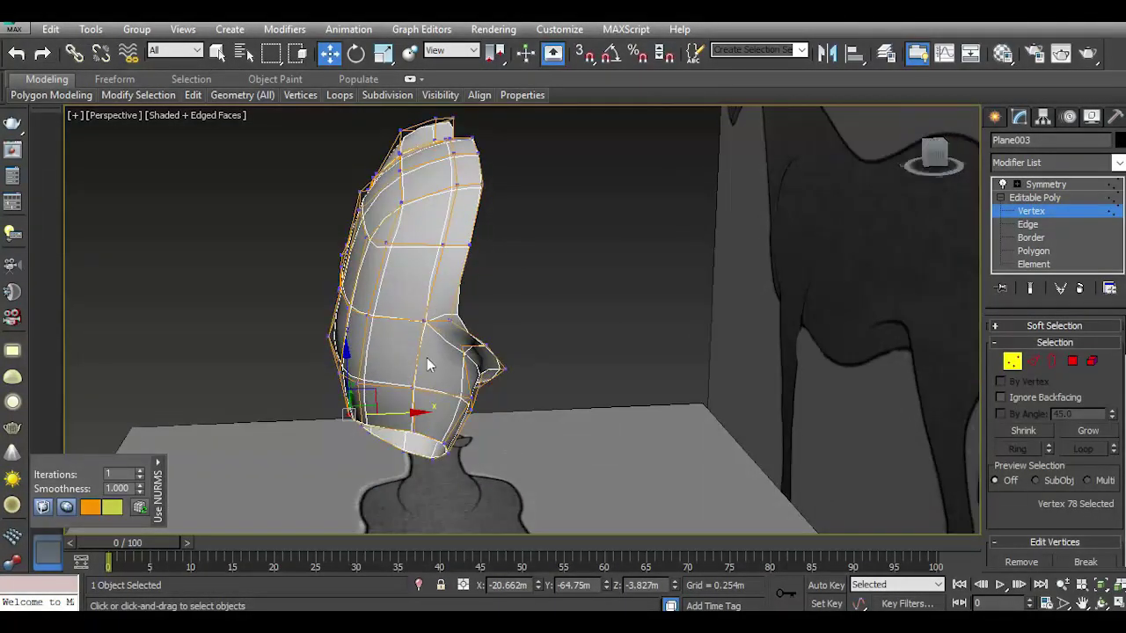
{"action": "left_click", "coordinate": [452, 323]}
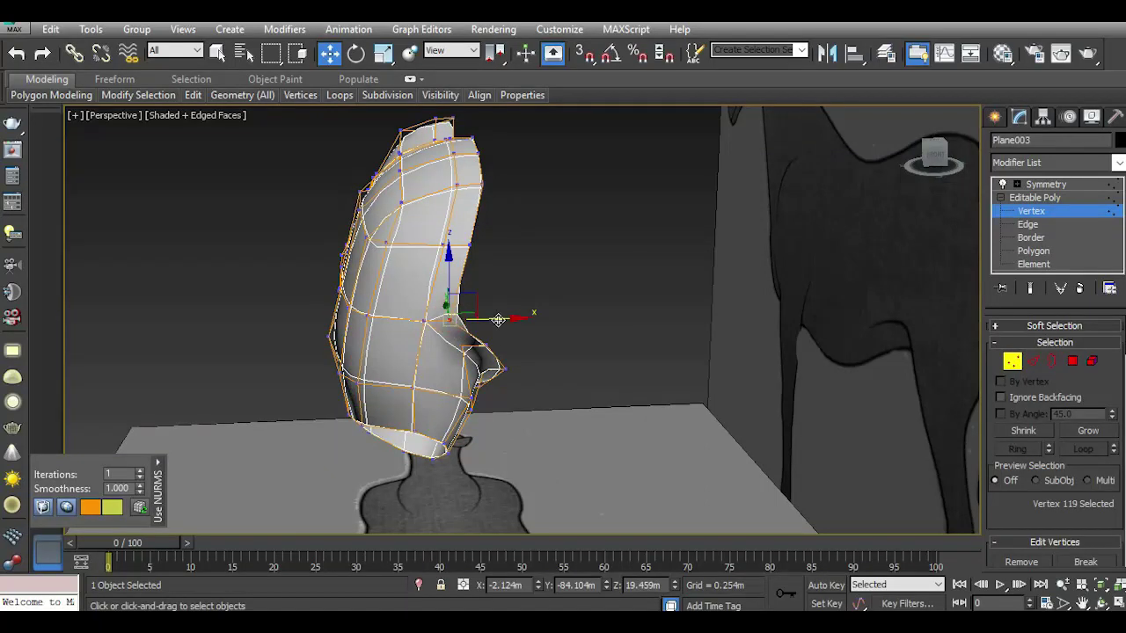
{"action": "left_click", "coordinate": [250, 189]}
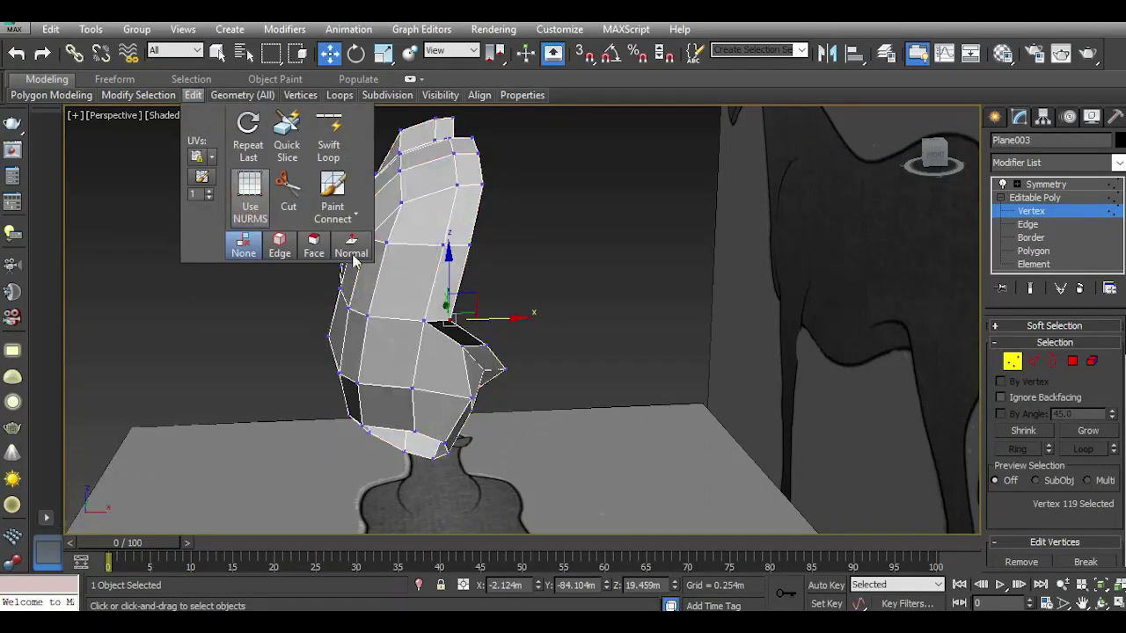
{"action": "left_click_drag", "start_coordinate": [507, 319], "coordinate": [532, 317]}
{"action": "left_click", "coordinate": [467, 245]}
{"action": "mouse_move", "coordinate": [501, 245]}
{"action": "left_mouse_down"}
{"action": "mouse_move", "coordinate": [487, 297]}
{"action": "mouse_move", "coordinate": [510, 343]}
{"action": "left_mouse_up"}
{"action": "left_click", "coordinate": [472, 323]}
Shift three vertices at the opening's edge outward along X and show the mirrored body.
{"action": "left_click", "coordinate": [486, 345]}
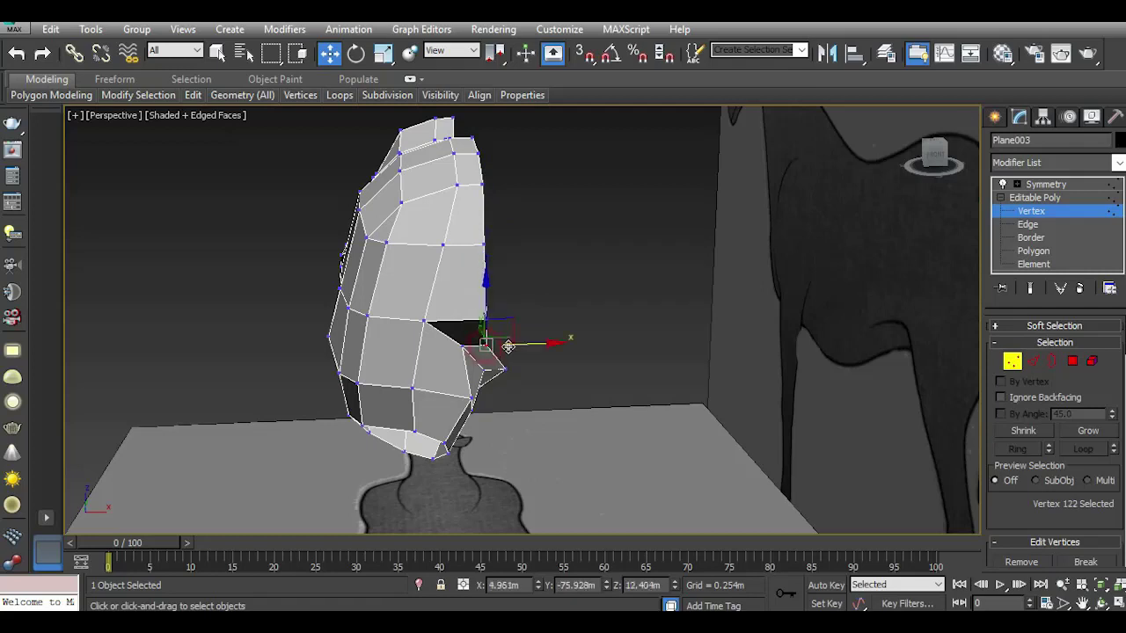
{"action": "left_click", "coordinate": [486, 321], "text": "ctrl"}
{"action": "left_click", "coordinate": [482, 245], "text": "ctrl"}
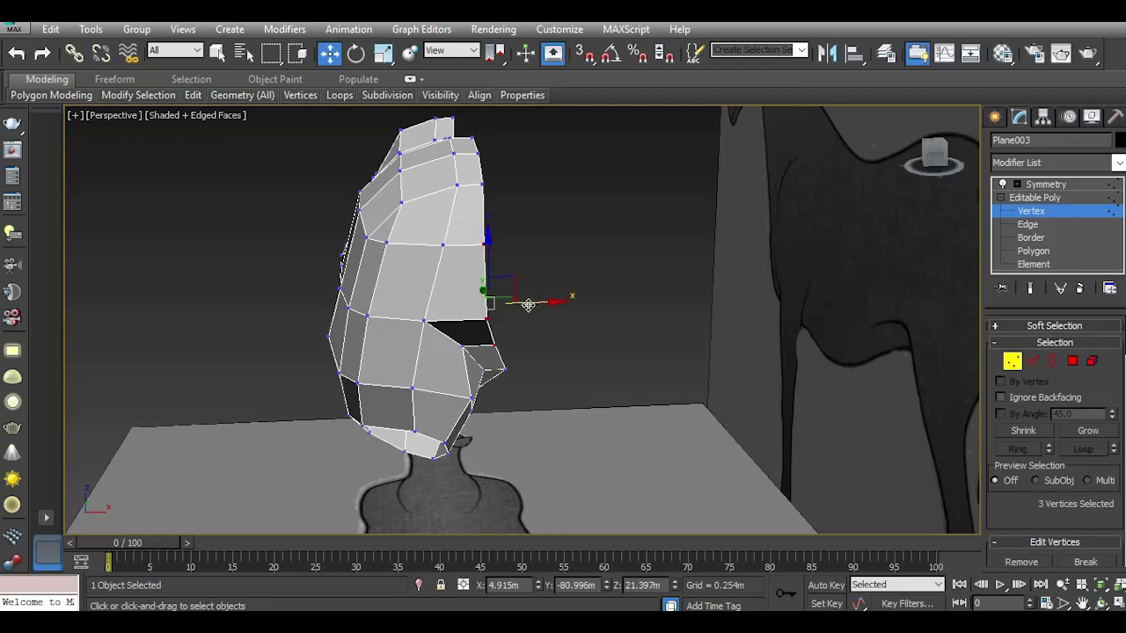
{"action": "left_click_drag", "start_coordinate": [527, 304], "coordinate": [539, 304]}
{"action": "left_click", "coordinate": [1034, 198]}
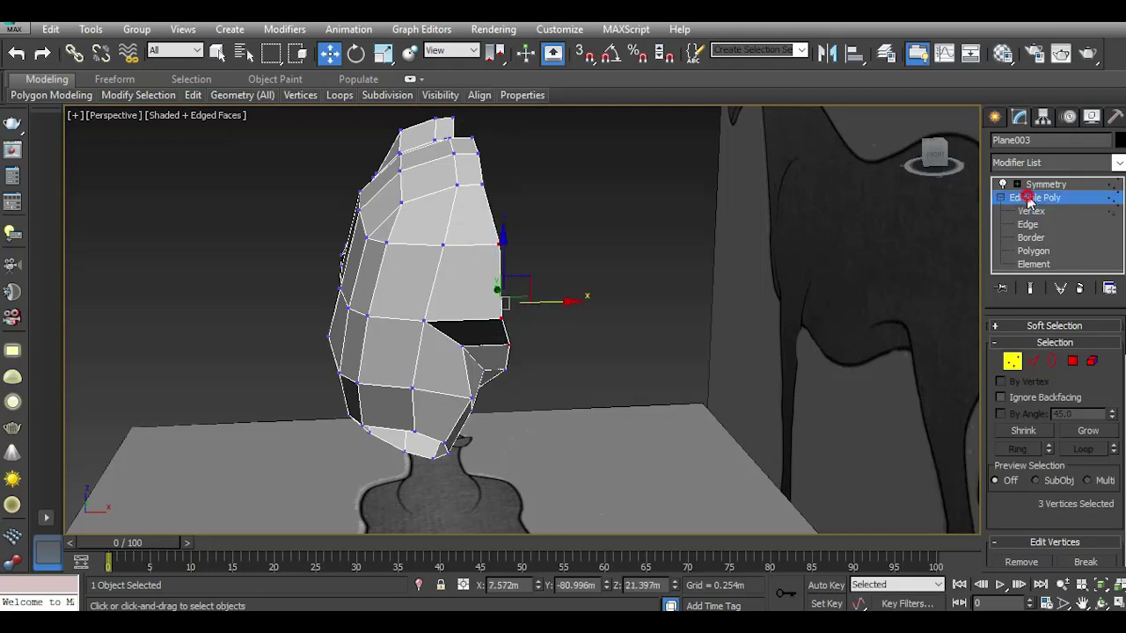
{"action": "left_click", "coordinate": [1043, 184]}
{"action": "left_click_drag", "start_coordinate": [958, 160], "coordinate": [934, 162]}
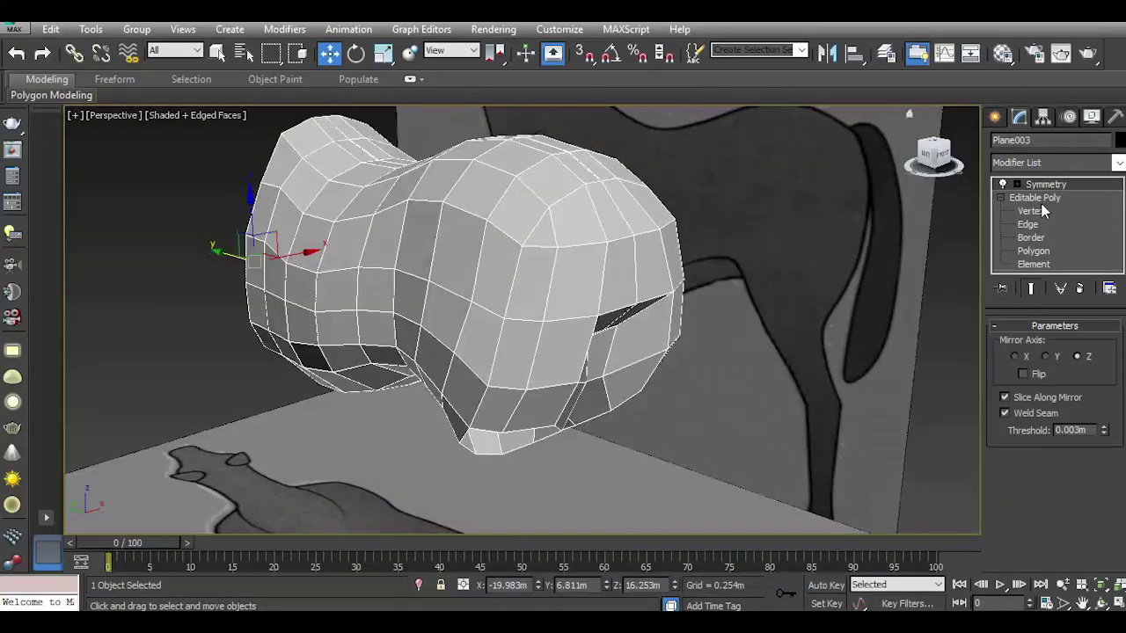
Re-enable NURMS on the Editable Poly and inspect the smoothed front leg openings from below.
{"action": "left_click", "coordinate": [1035, 197]}
{"action": "mouse_move", "coordinate": [192, 95]}
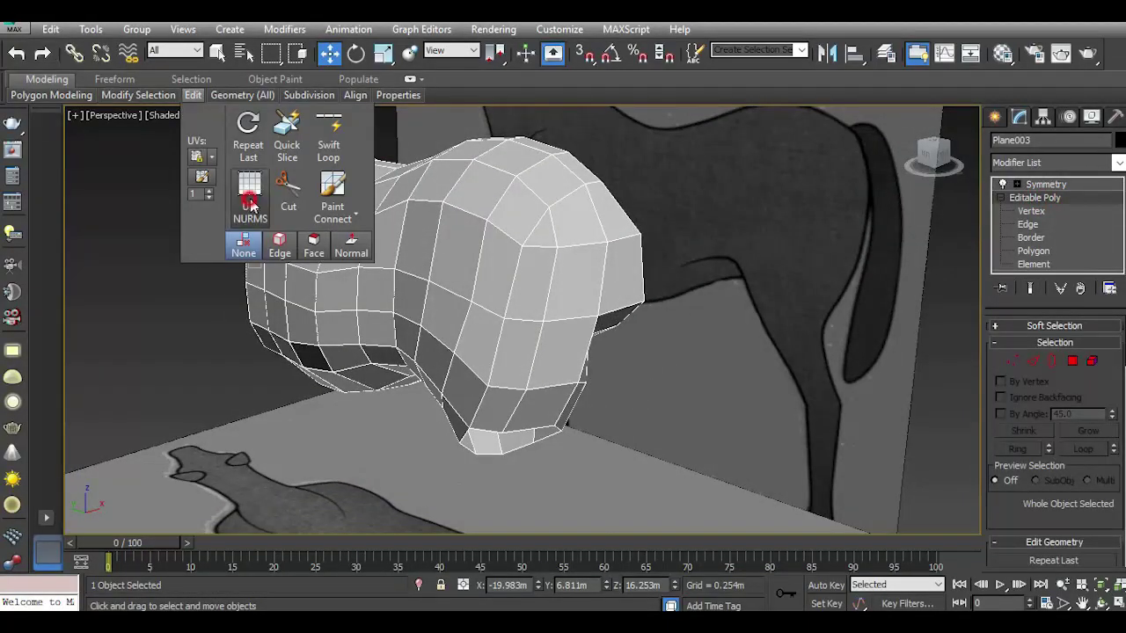
{"action": "left_click", "coordinate": [248, 192]}
{"action": "left_click", "coordinate": [798, 288]}
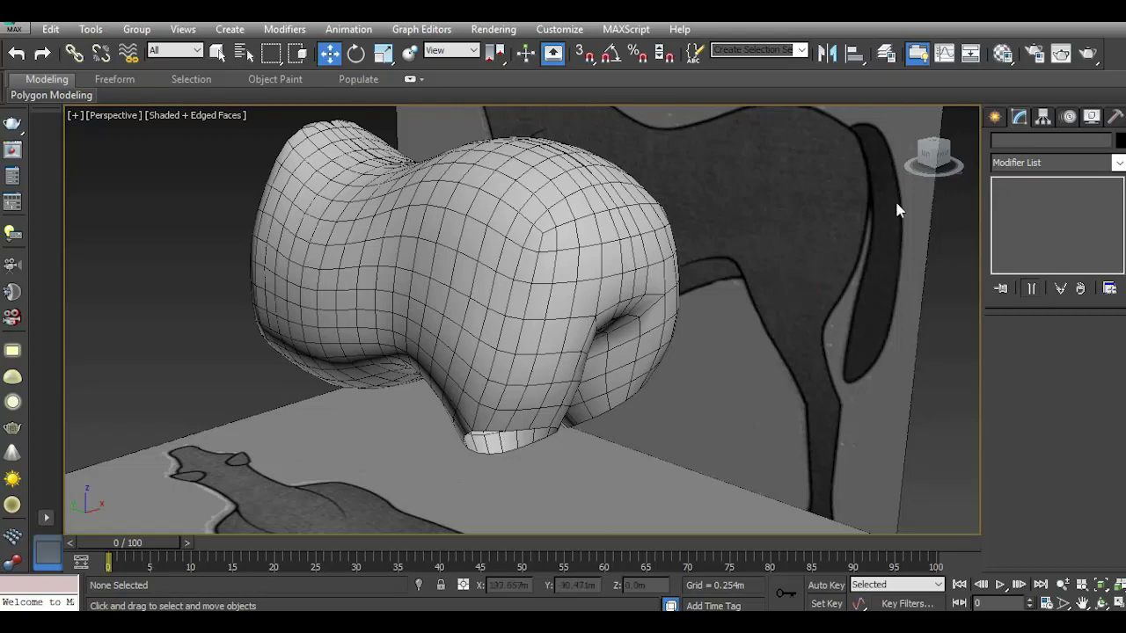
{"action": "left_click", "coordinate": [934, 157]}
{"action": "mouse_move", "coordinate": [934, 157]}
{"action": "left_mouse_down"}
{"action": "mouse_move", "coordinate": [900, 184]}
{"action": "mouse_move", "coordinate": [923, 180]}
{"action": "mouse_move", "coordinate": [932, 163]}
{"action": "mouse_move", "coordinate": [919, 176]}
{"action": "left_mouse_up"}
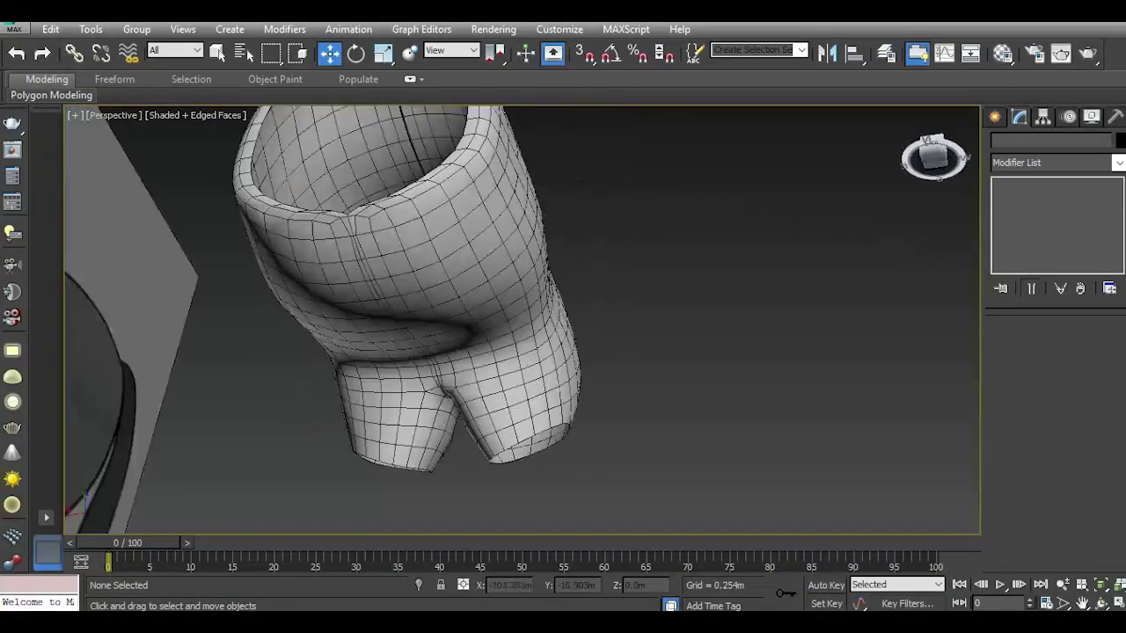
{"action": "left_click", "coordinate": [502, 390]}
{"action": "middle_click_drag", "start_coordinate": [502, 389], "coordinate": [523, 384], "text": "alt"}
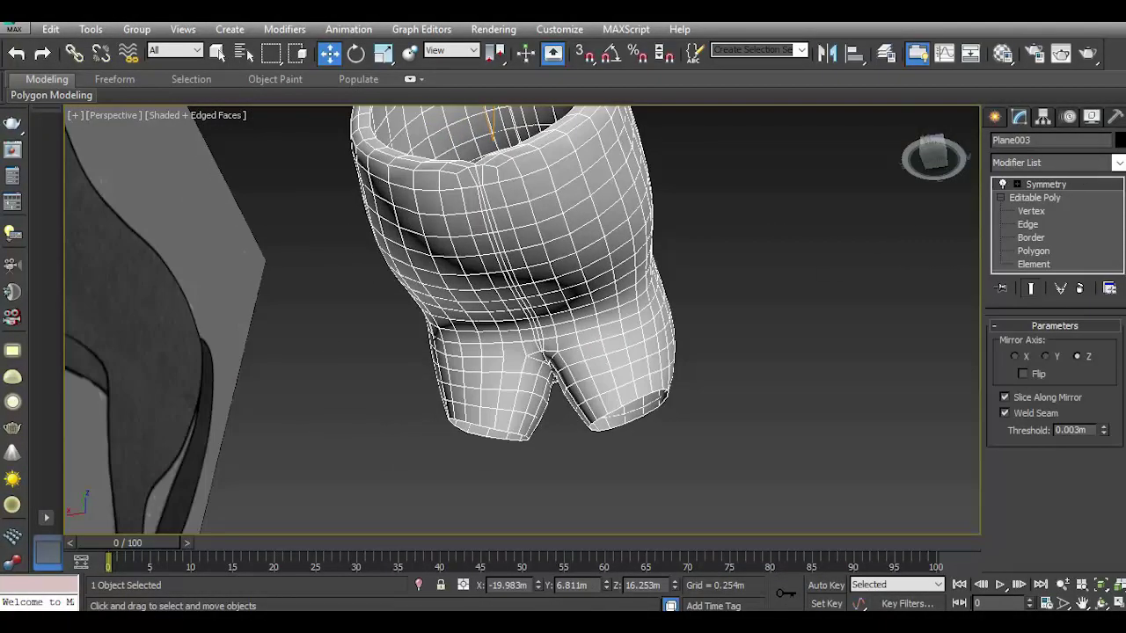
Show only the unsmoothed half in Vertex mode and pull the strip-tip vertex along X.
{"action": "left_click", "coordinate": [1003, 184]}
{"action": "left_click", "coordinate": [934, 153]}
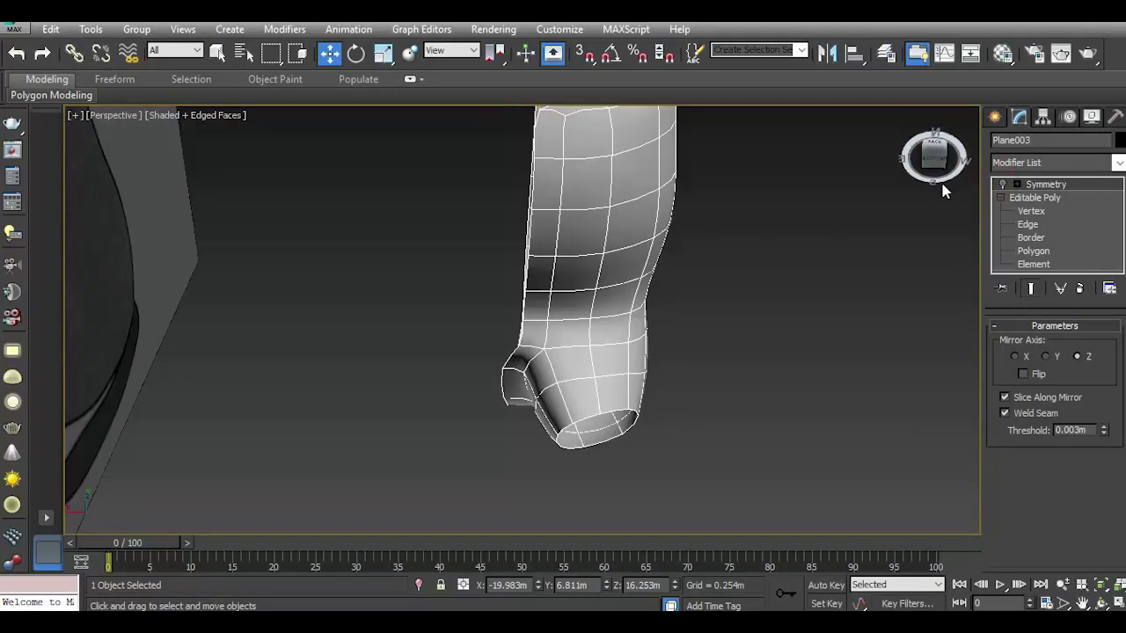
{"action": "left_click", "coordinate": [1035, 206]}
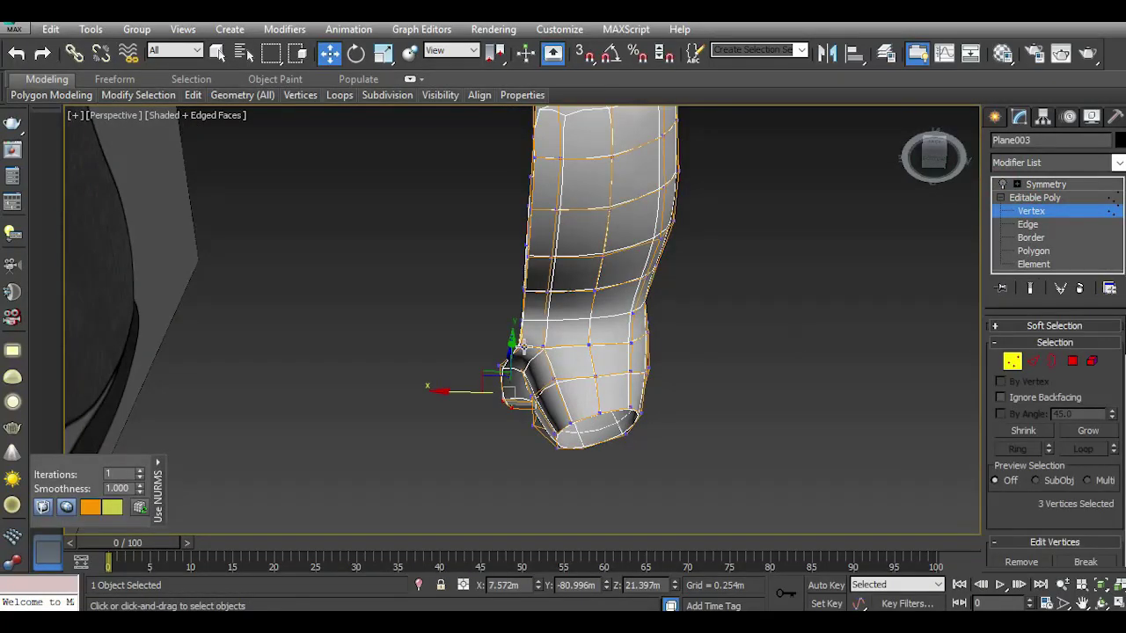
{"action": "scroll", "coordinate": [524, 348], "scroll_direction": "up", "scroll_amount": 3}
{"action": "left_click", "coordinate": [248, 193]}
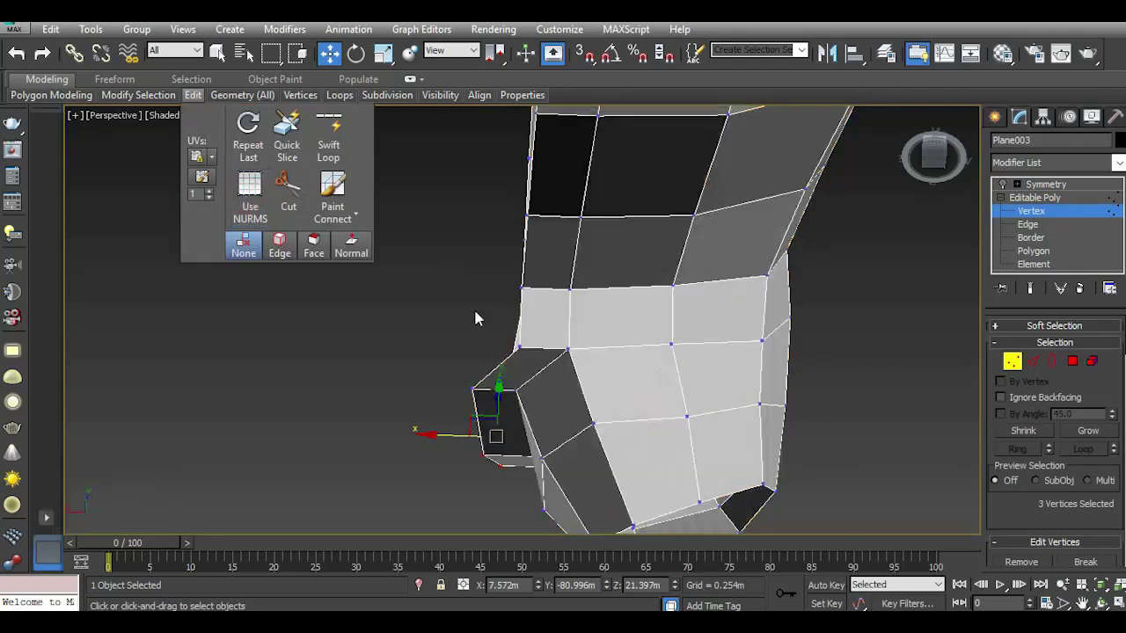
{"action": "scroll", "coordinate": [519, 343], "scroll_direction": "up", "scroll_amount": 2}
{"action": "left_click", "coordinate": [520, 343]}
{"action": "left_click_drag", "start_coordinate": [472, 343], "coordinate": [513, 343]}
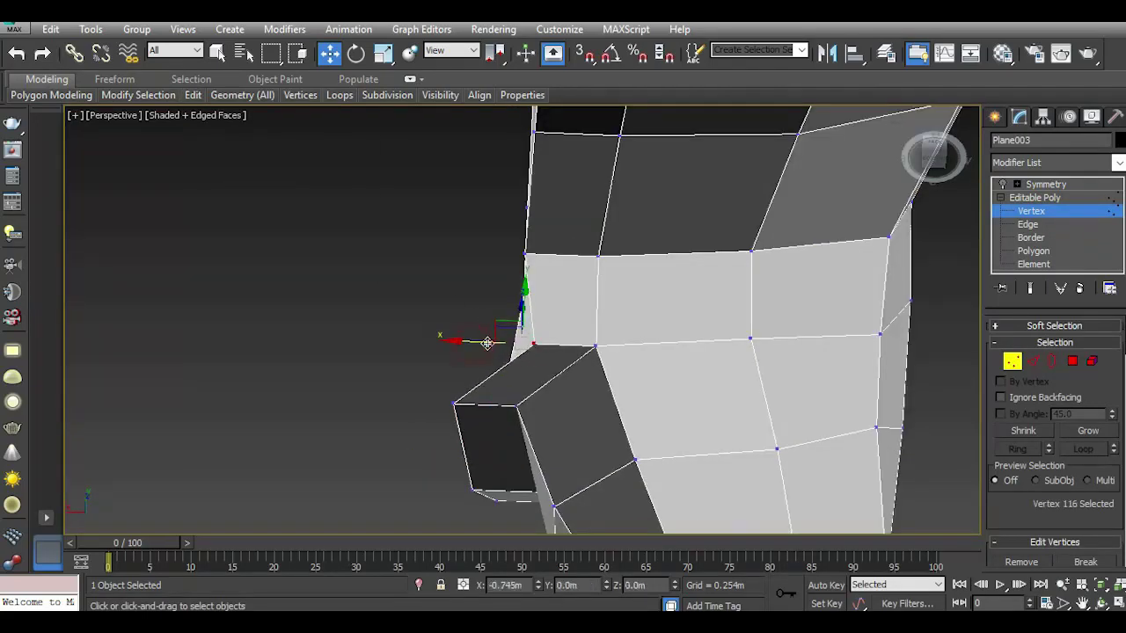
Preview the mirrored body, then move a strip-edge vertex along X to tighten the strip.
{"action": "left_click", "coordinate": [1044, 185]}
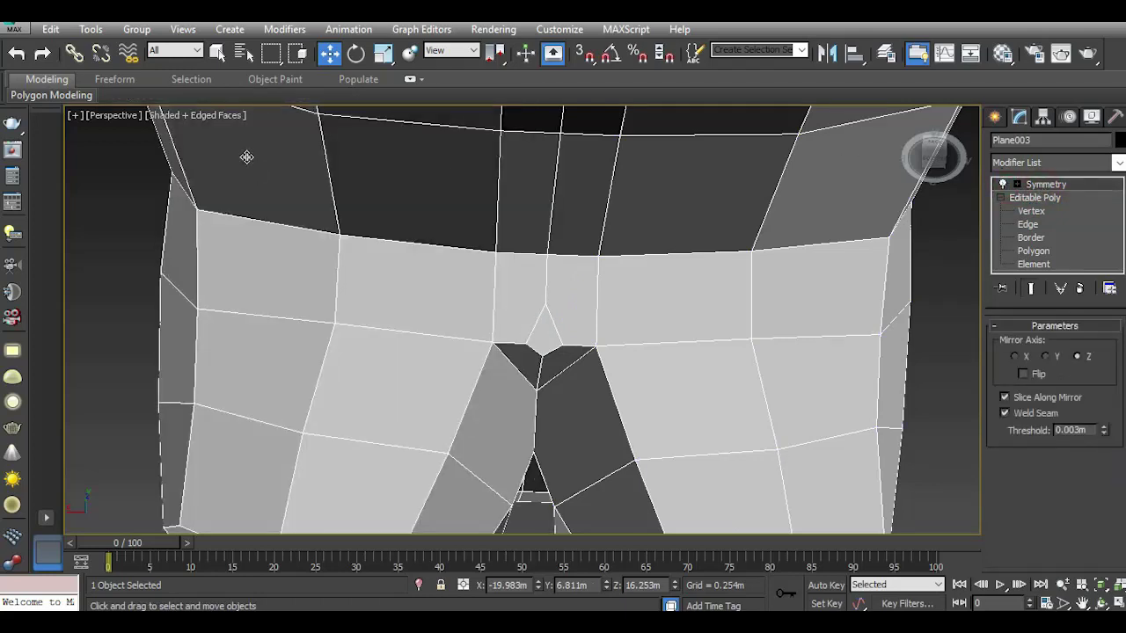
{"action": "left_click_drag", "start_coordinate": [941, 159], "coordinate": [888, 202]}
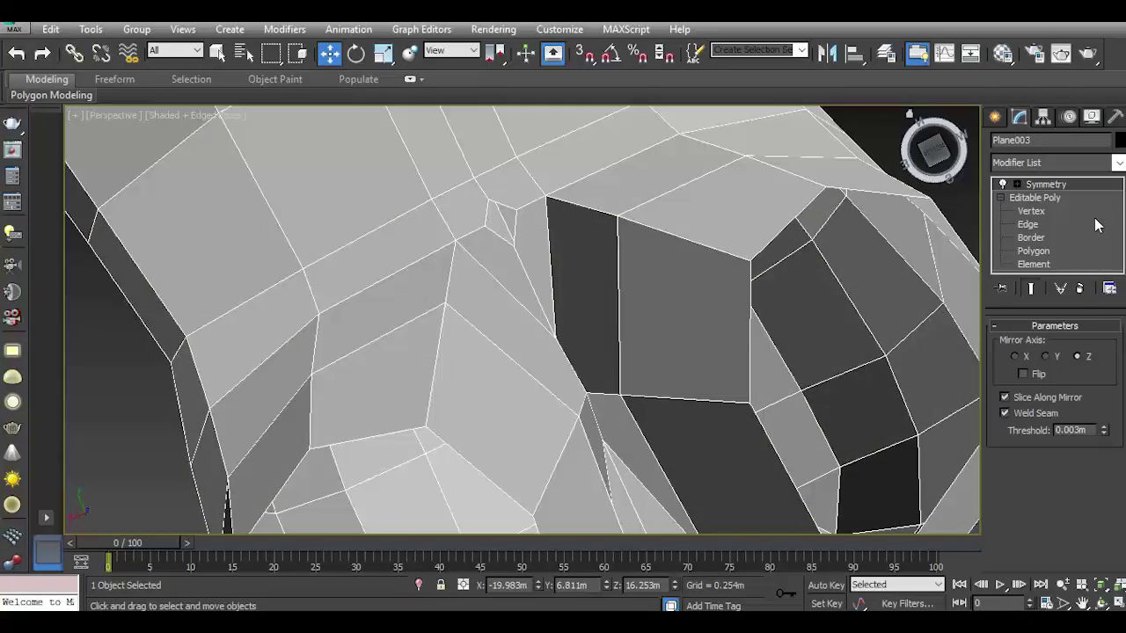
{"action": "left_click", "coordinate": [1031, 211]}
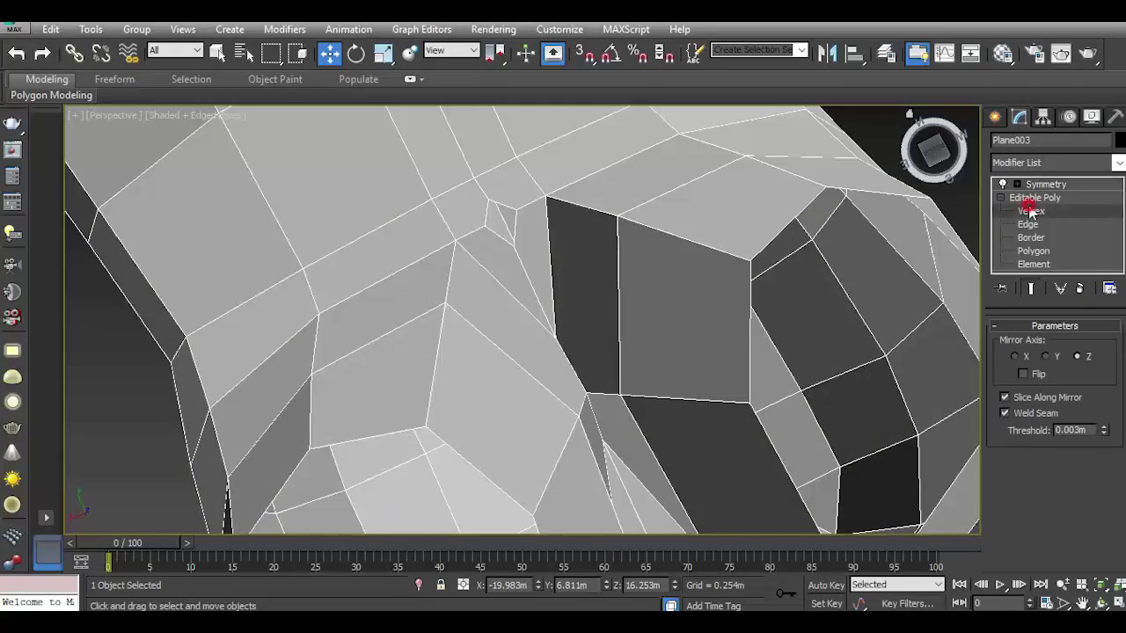
{"action": "left_click", "coordinate": [557, 390]}
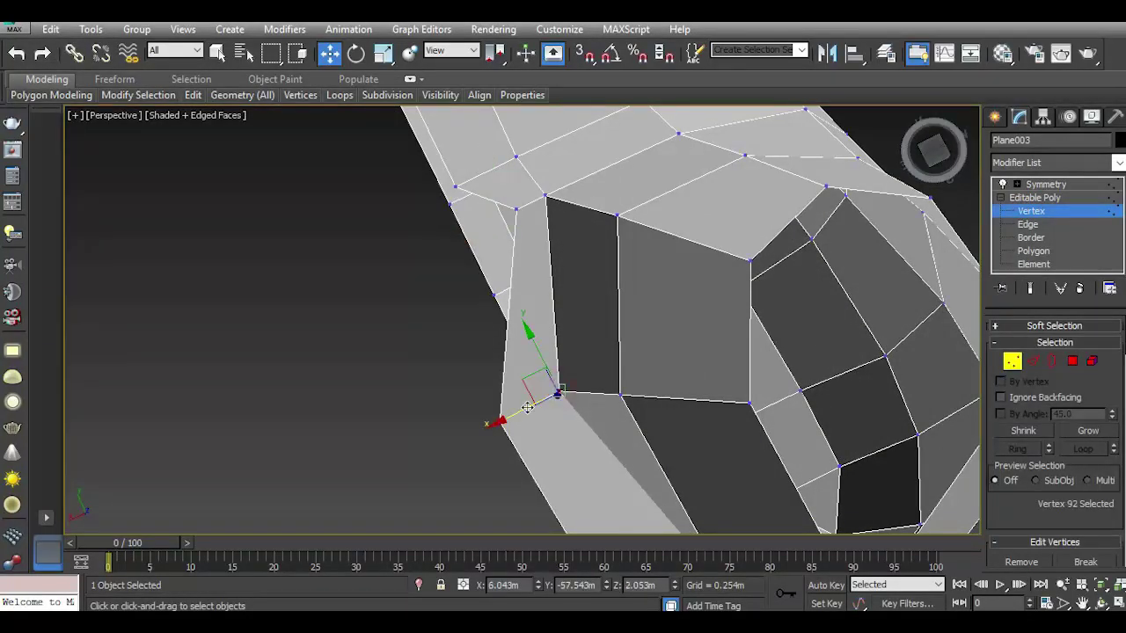
{"action": "left_click_drag", "start_coordinate": [526, 407], "coordinate": [549, 397]}
Check the mirrored result and pull the neighbouring vertex up-right to reshape the faces.
{"action": "left_click", "coordinate": [1042, 199]}
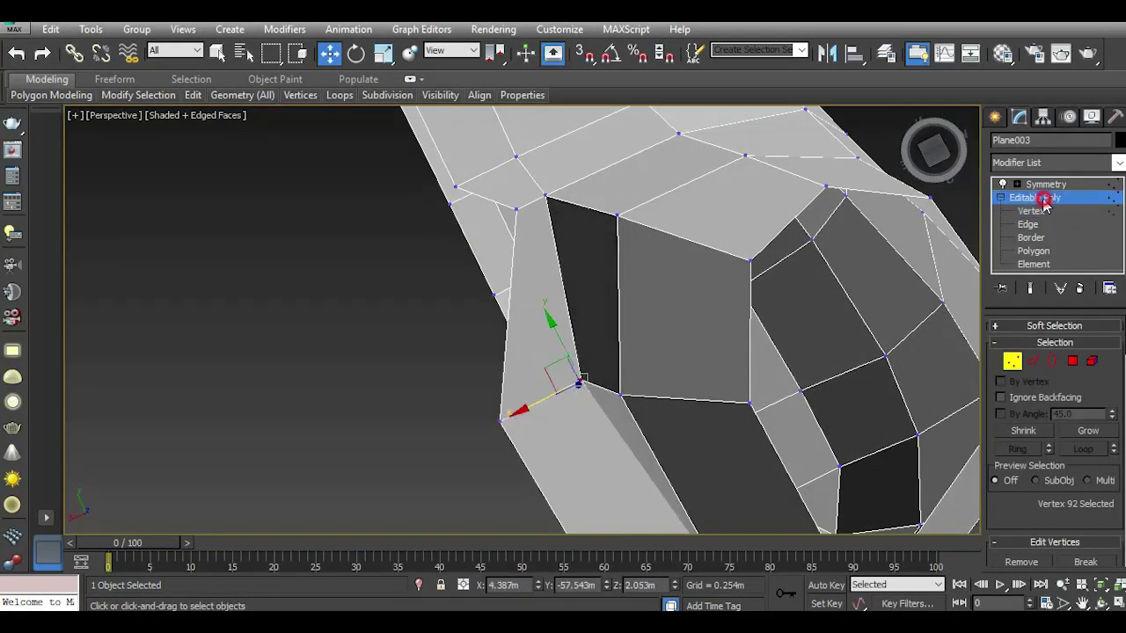
{"action": "left_click", "coordinate": [1042, 187]}
{"action": "mouse_move", "coordinate": [934, 150]}
{"action": "left_mouse_down"}
{"action": "mouse_move", "coordinate": [919, 162]}
{"action": "mouse_move", "coordinate": [934, 164]}
{"action": "left_mouse_up"}
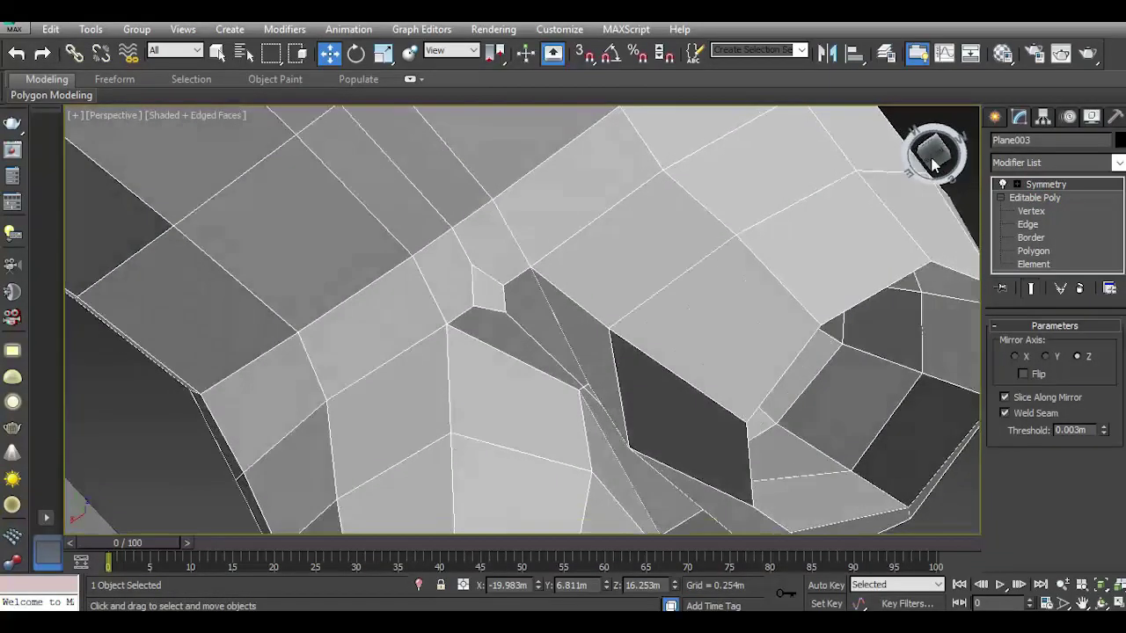
{"action": "left_click", "coordinate": [1031, 211]}
{"action": "left_click", "coordinate": [626, 450]}
{"action": "left_click_drag", "start_coordinate": [600, 464], "coordinate": [618, 460]}
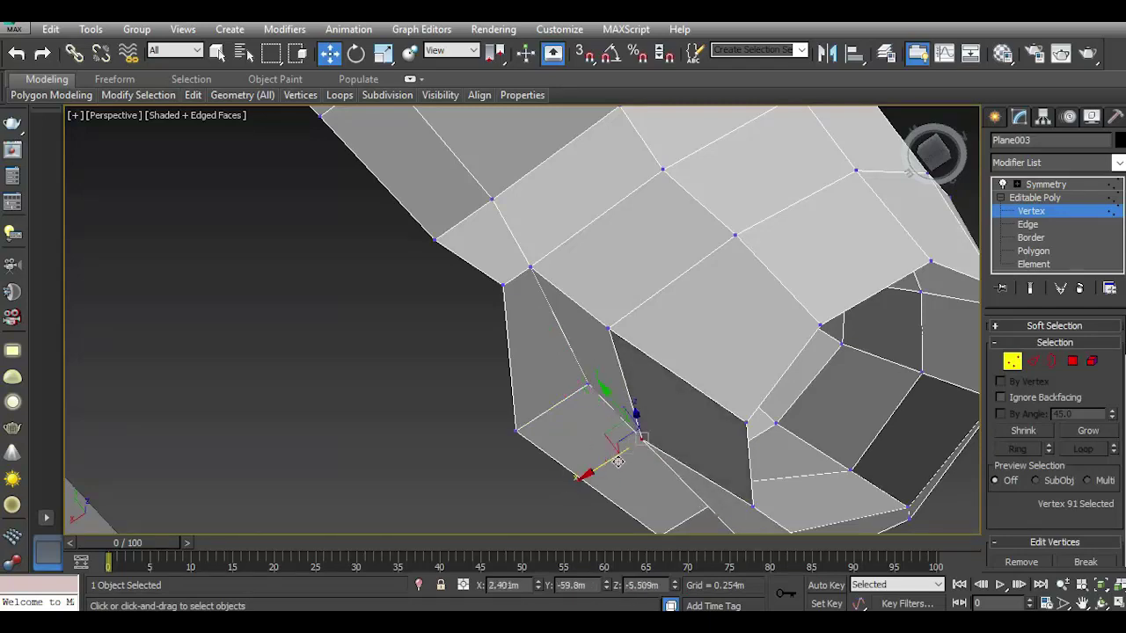
Preview the mirror again and slide vertex 92 along X to reshape the leg opening.
{"action": "left_click", "coordinate": [1042, 185]}
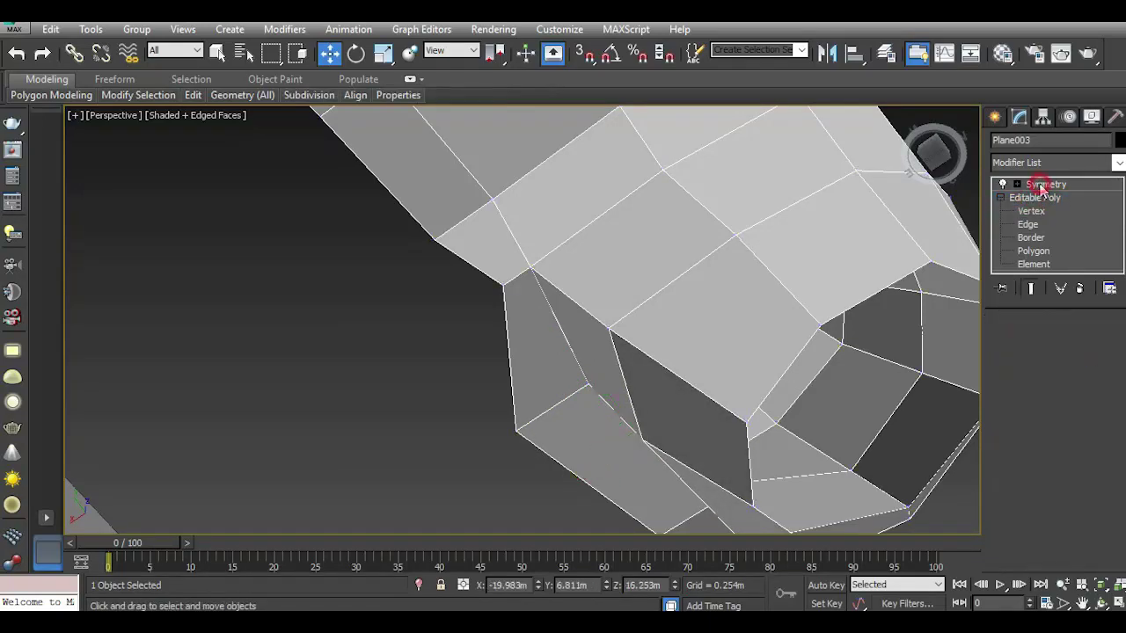
{"action": "left_click_drag", "start_coordinate": [933, 151], "coordinate": [954, 167]}
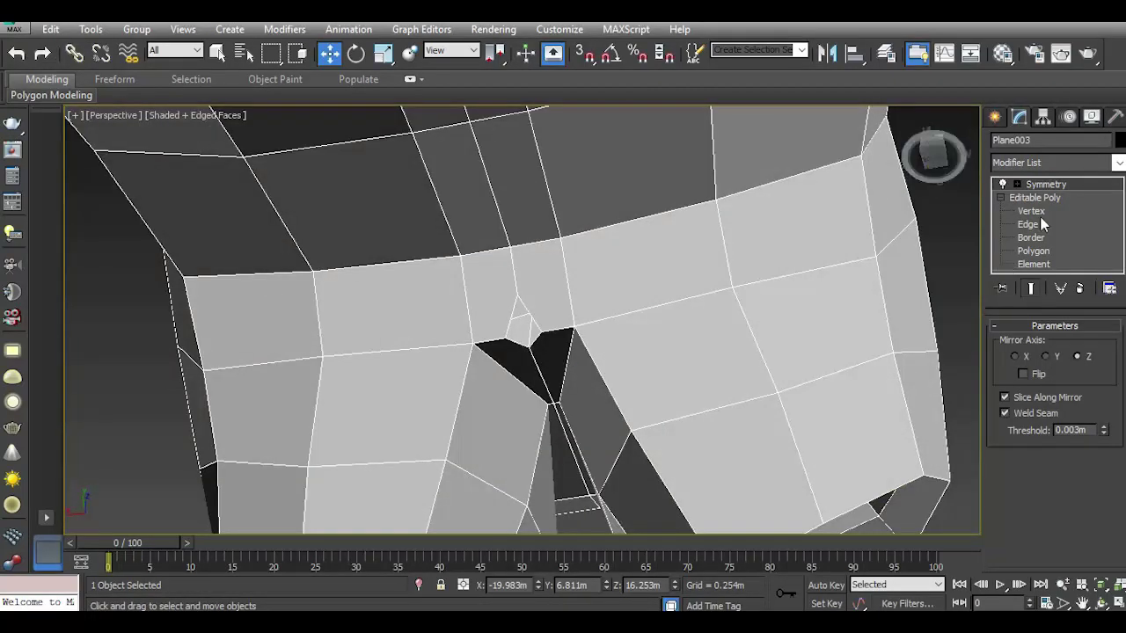
{"action": "left_click", "coordinate": [1033, 211]}
{"action": "left_click", "coordinate": [557, 405]}
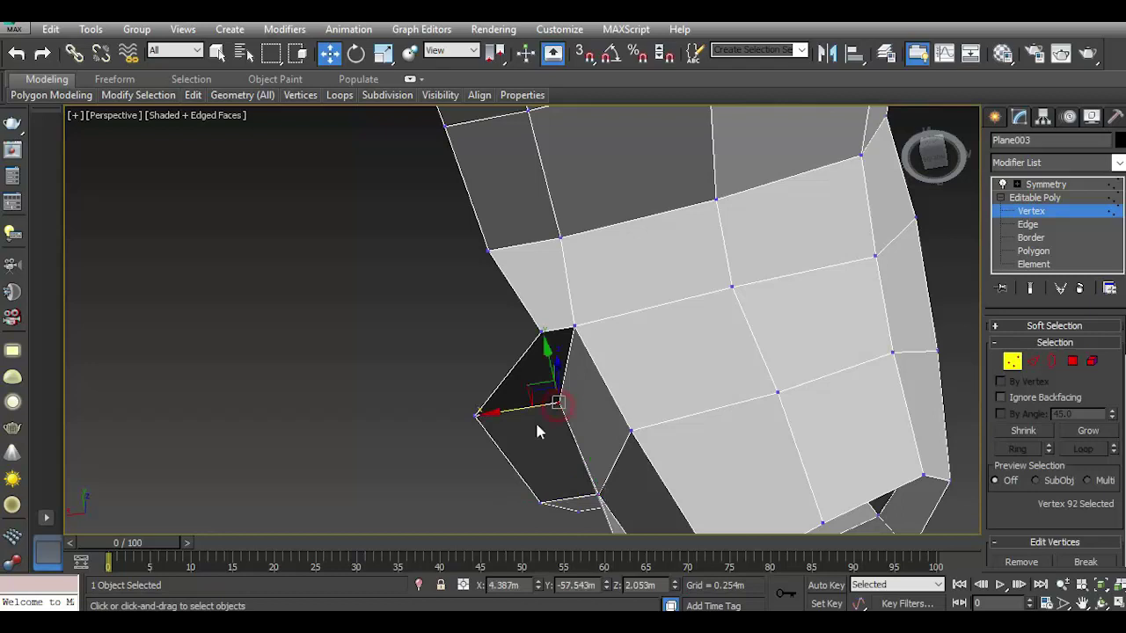
{"action": "left_click_drag", "start_coordinate": [516, 411], "coordinate": [537, 411]}
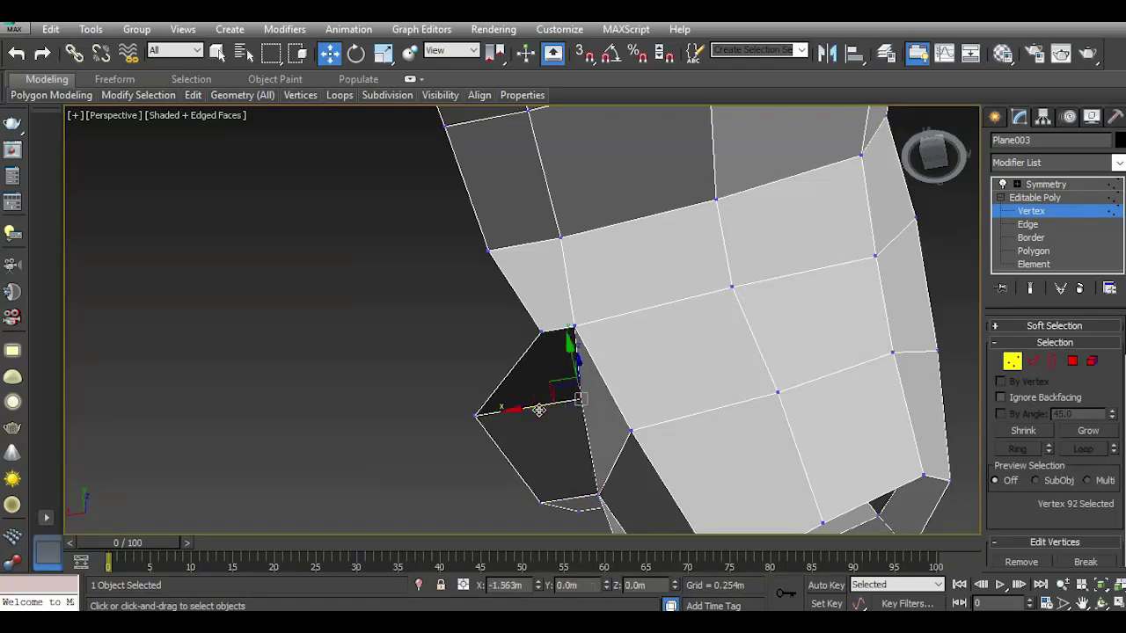
Move the opening's corner vertex sideways along X and recheck the mirrored body.
{"action": "left_click", "coordinate": [1030, 199]}
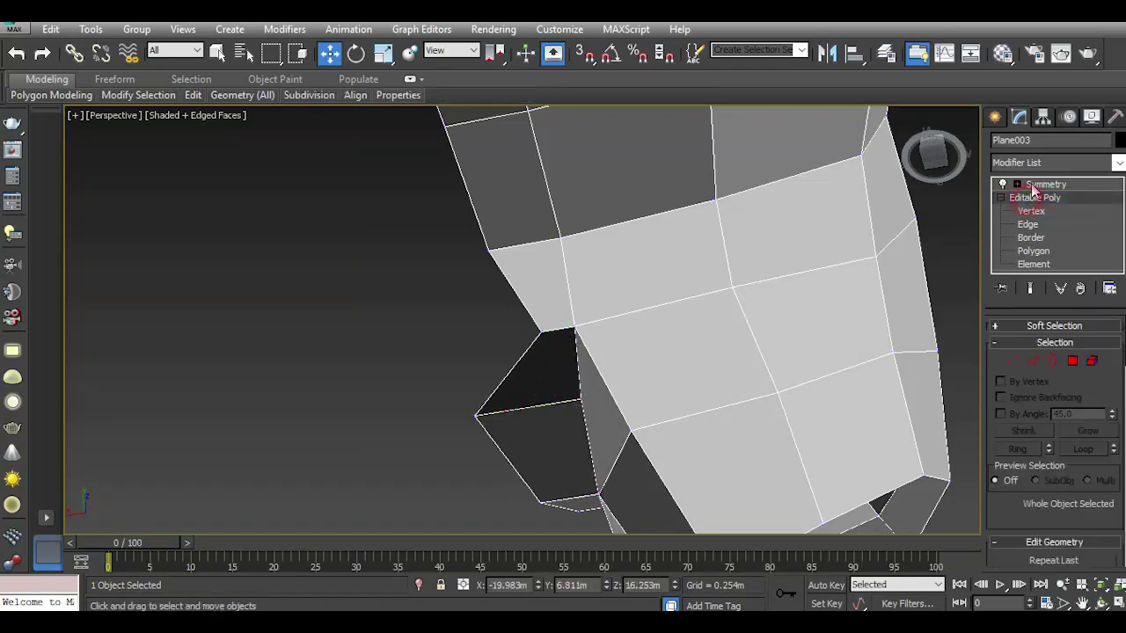
{"action": "left_click", "coordinate": [1035, 187]}
{"action": "left_click", "coordinate": [1031, 213]}
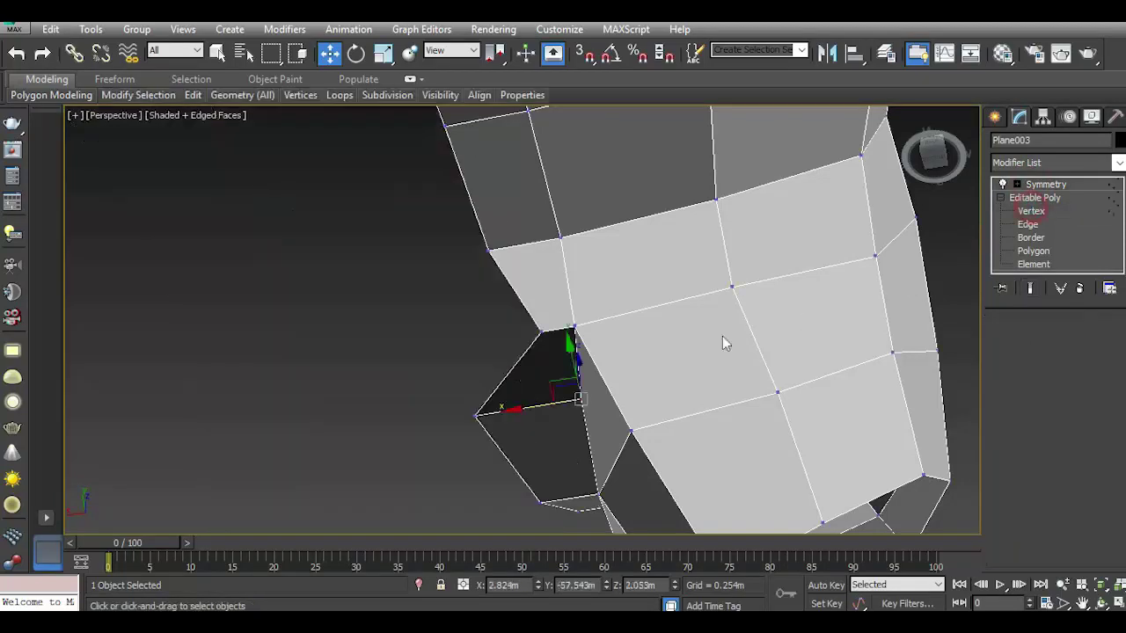
{"action": "left_click", "coordinate": [539, 334]}
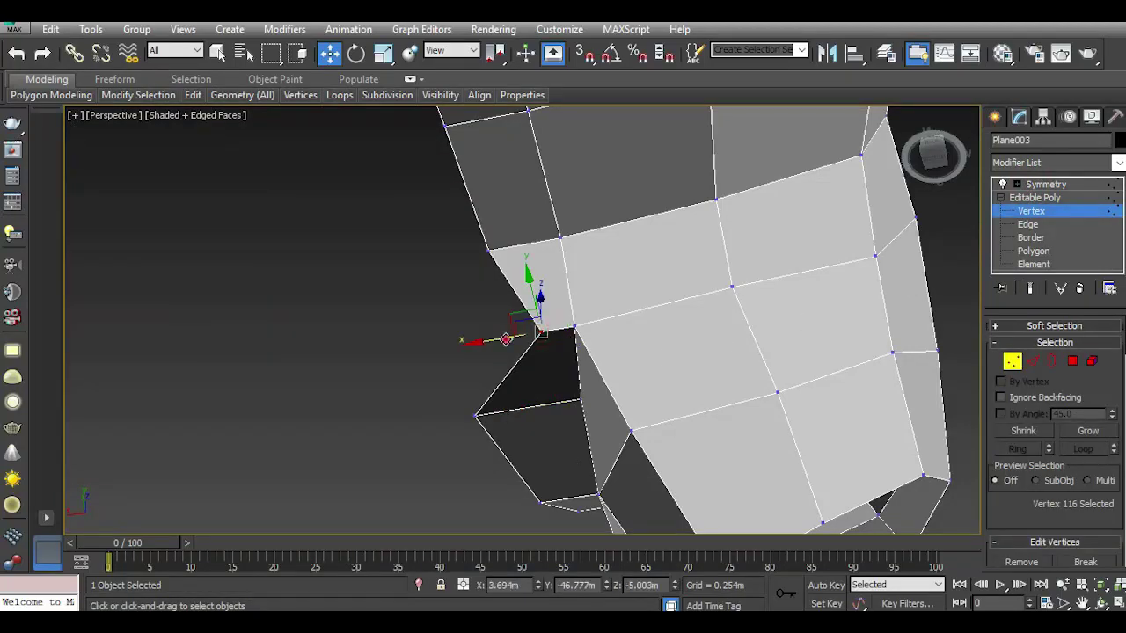
{"action": "left_click_drag", "start_coordinate": [540, 333], "coordinate": [497, 339]}
{"action": "left_click", "coordinate": [1029, 199]}
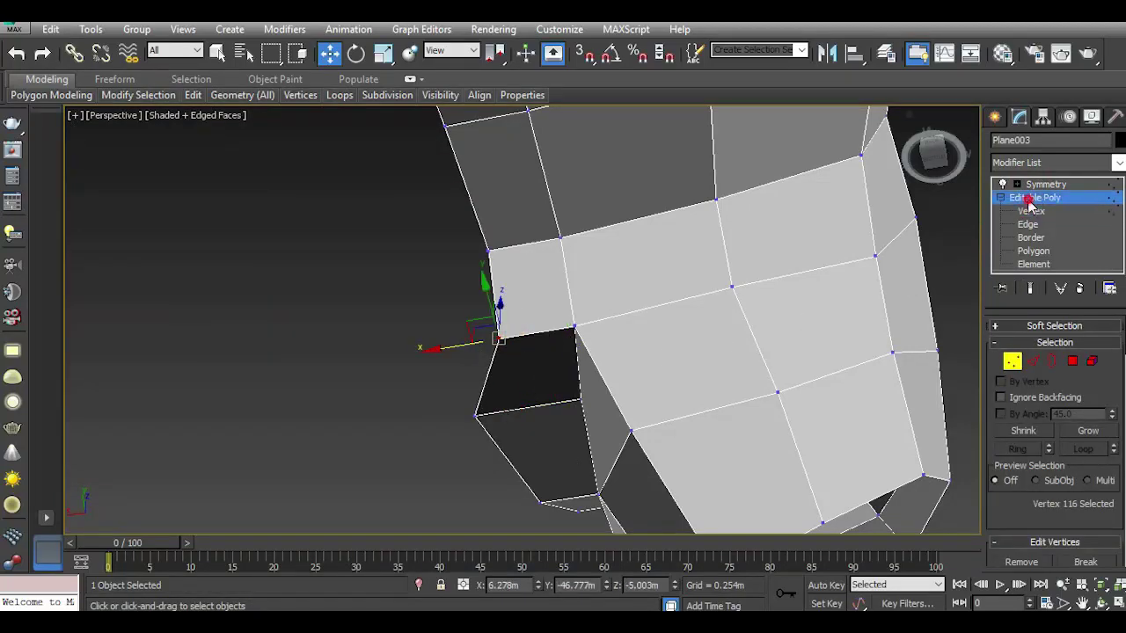
{"action": "left_click", "coordinate": [1034, 187]}
Turn on Use NURMS smoothing and orbit around the deselected, smoothed mirrored body.
{"action": "scroll", "coordinate": [467, 375], "scroll_direction": "down", "scroll_amount": 2}
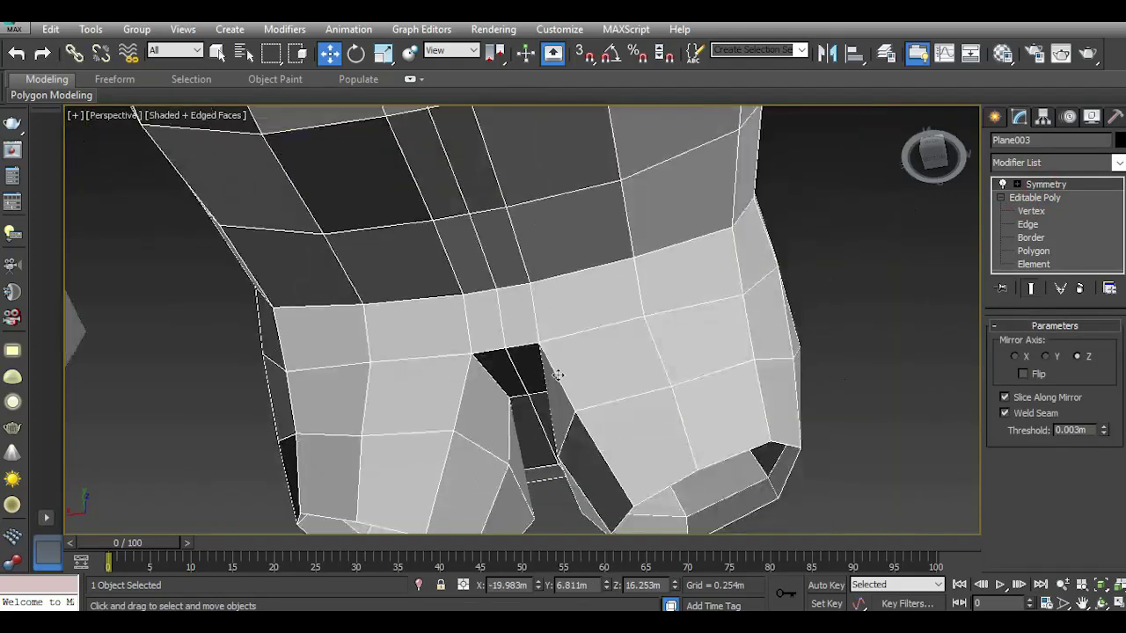
{"action": "left_click", "coordinate": [1034, 198]}
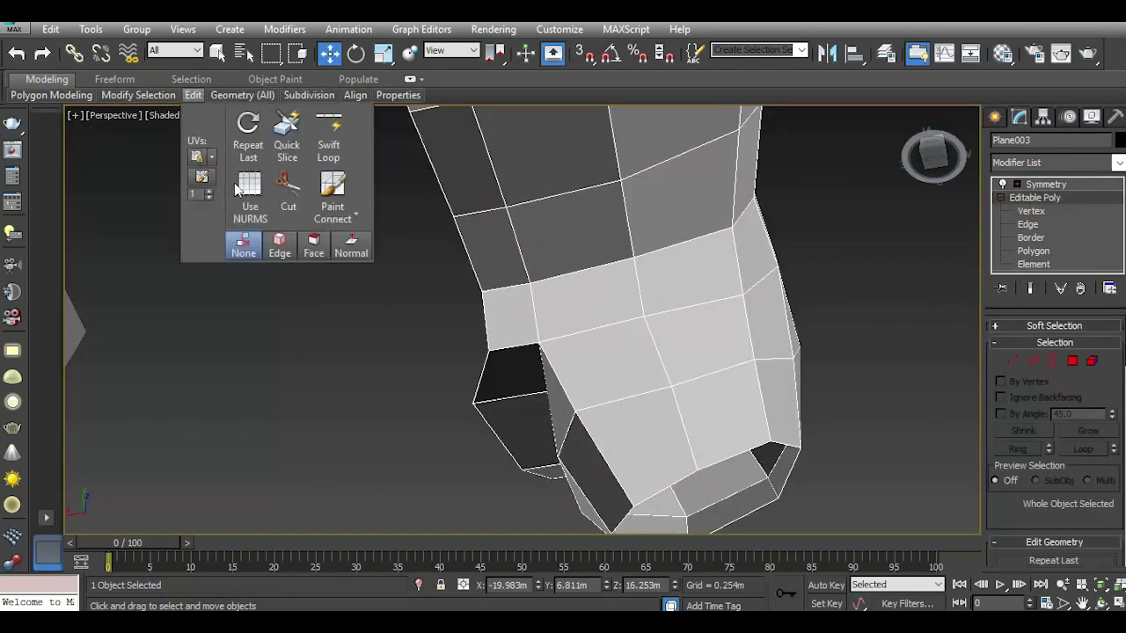
{"action": "left_click", "coordinate": [250, 189]}
{"action": "left_click", "coordinate": [690, 357]}
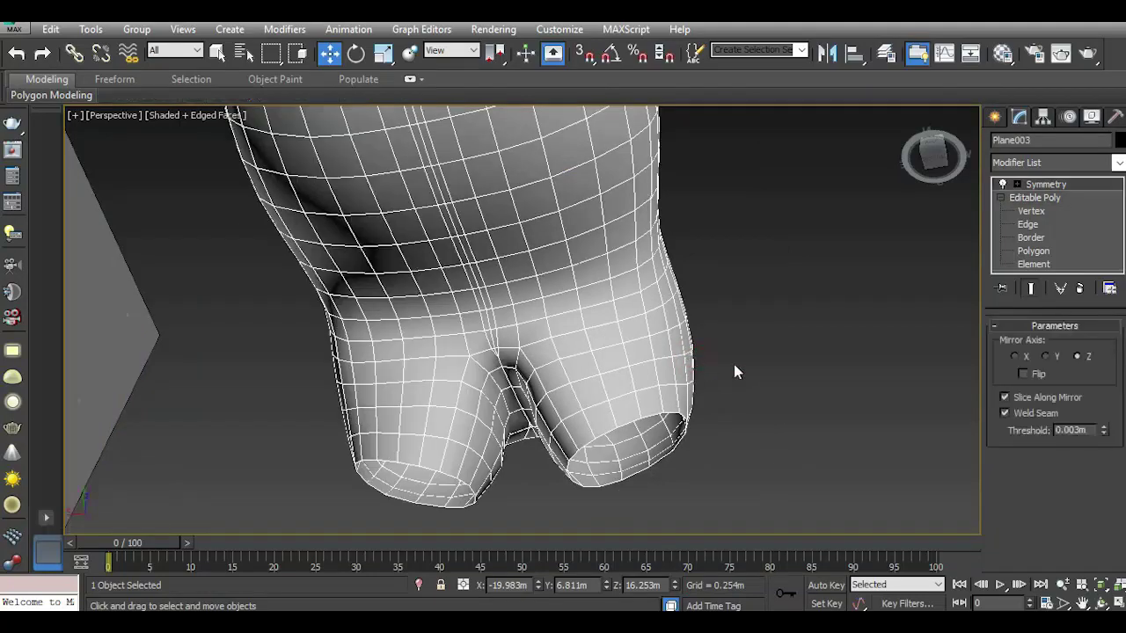
{"action": "left_click", "coordinate": [789, 373]}
{"action": "middle_click_drag", "start_coordinate": [752, 434], "coordinate": [826, 333]}
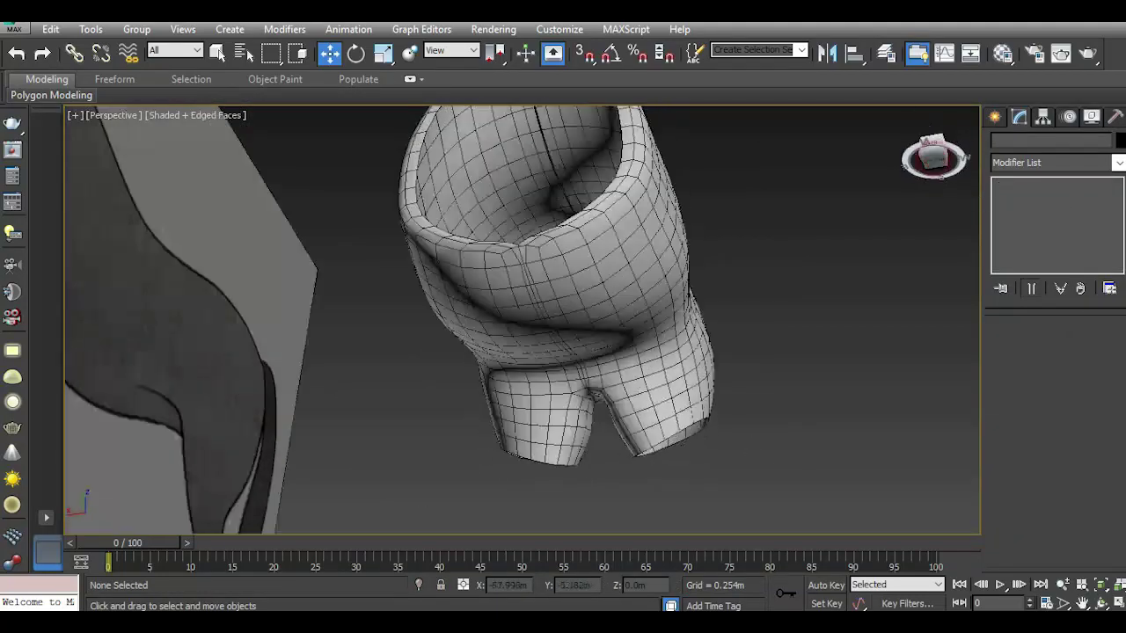
{"action": "left_click_drag", "start_coordinate": [934, 154], "coordinate": [923, 162]}
{"action": "middle_click_drag", "start_coordinate": [528, 317], "coordinate": [615, 317], "text": "alt"}
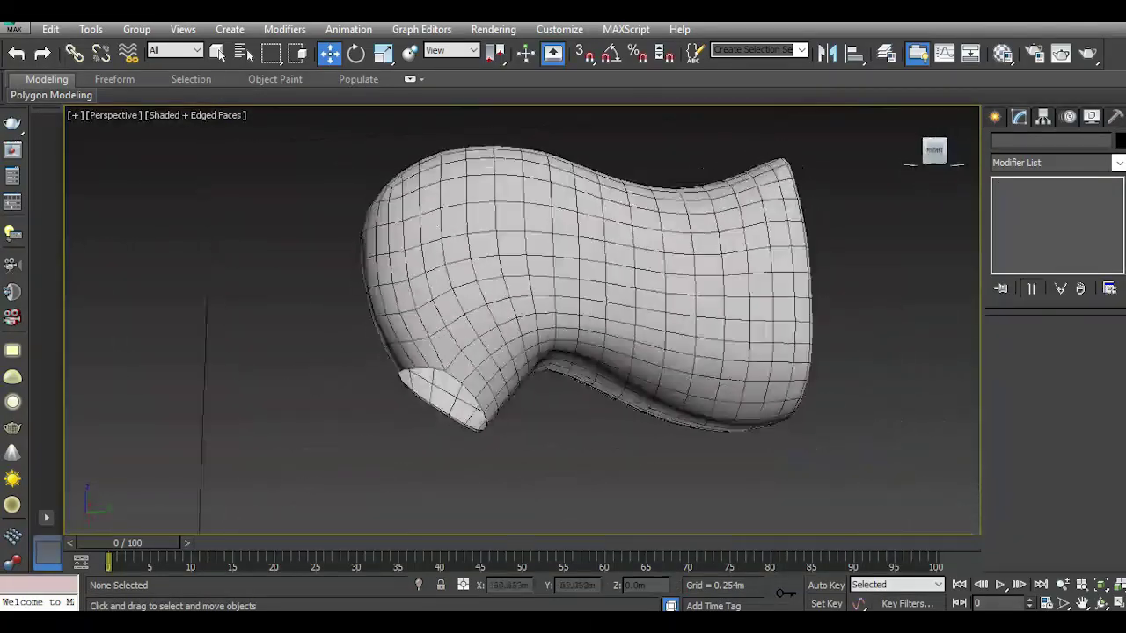
{"action": "middle_click_drag", "start_coordinate": [527, 317], "coordinate": [616, 317], "text": "alt"}
Try shifting the Symmetry mirror plane along X, undo it, then deselect and re-inspect the body.
{"action": "left_click", "coordinate": [580, 290]}
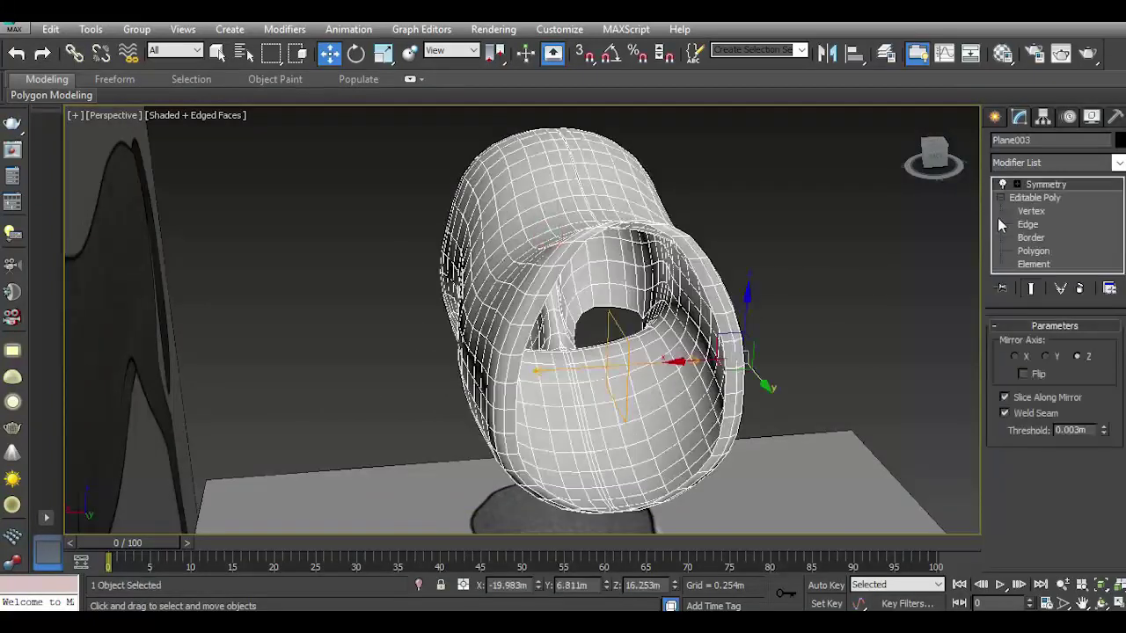
{"action": "left_click", "coordinate": [1042, 185]}
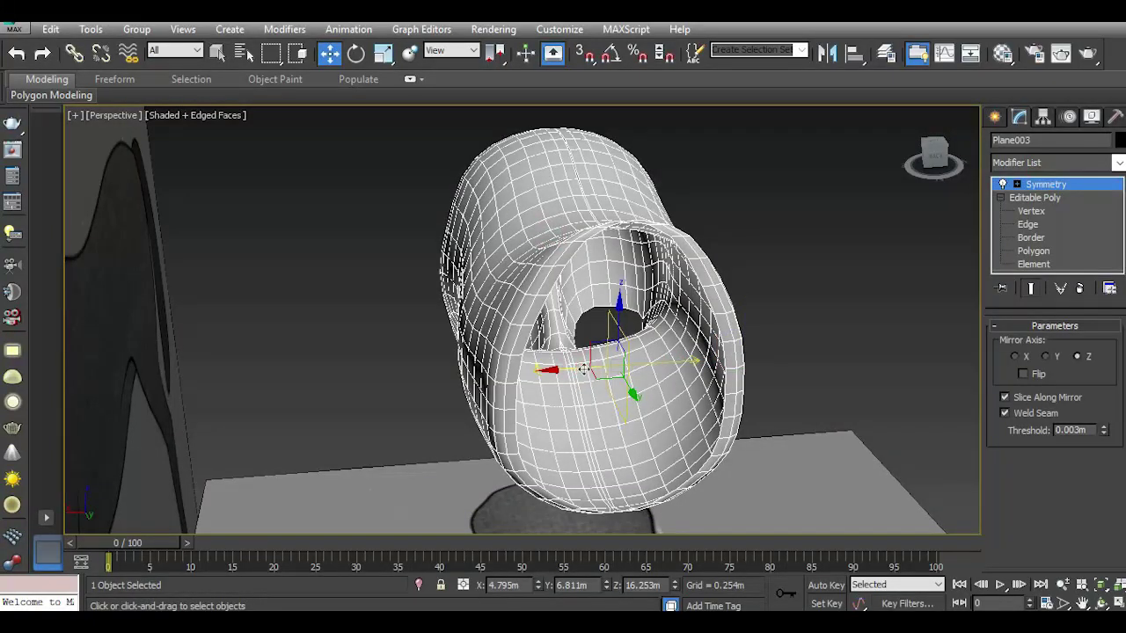
{"action": "left_click_drag", "start_coordinate": [583, 369], "coordinate": [595, 365]}
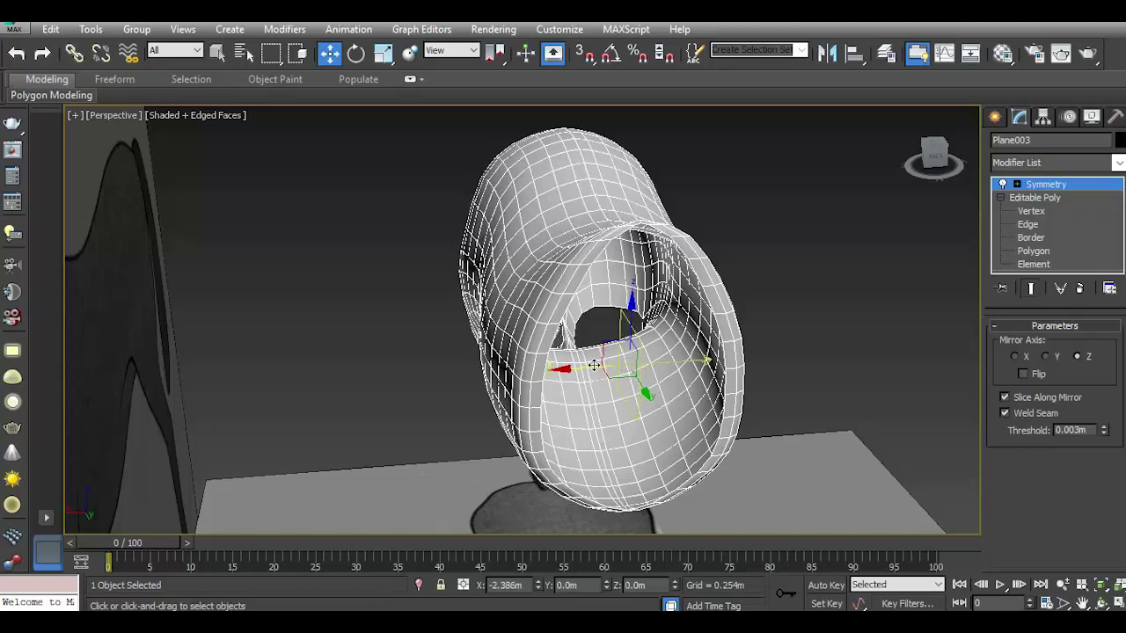
{"action": "left_click_drag", "start_coordinate": [937, 172], "coordinate": [932, 167]}
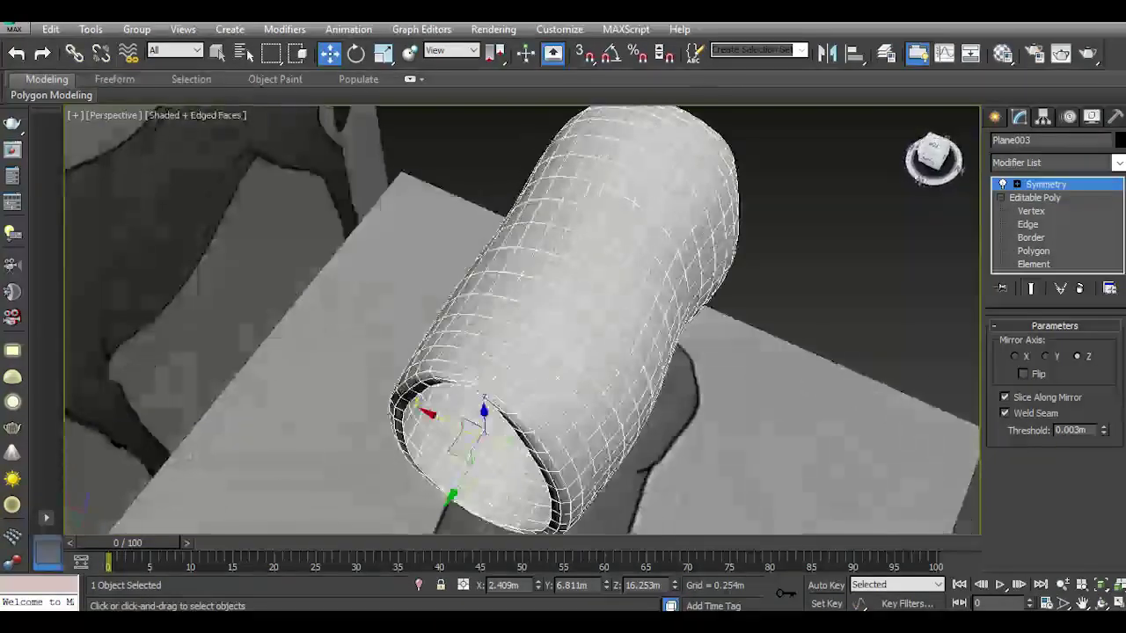
{"action": "left_click", "coordinate": [20, 55]}
{"action": "mouse_move", "coordinate": [933, 160]}
{"action": "left_mouse_down"}
{"action": "mouse_move", "coordinate": [897, 167]}
{"action": "mouse_move", "coordinate": [934, 151]}
{"action": "left_mouse_up"}
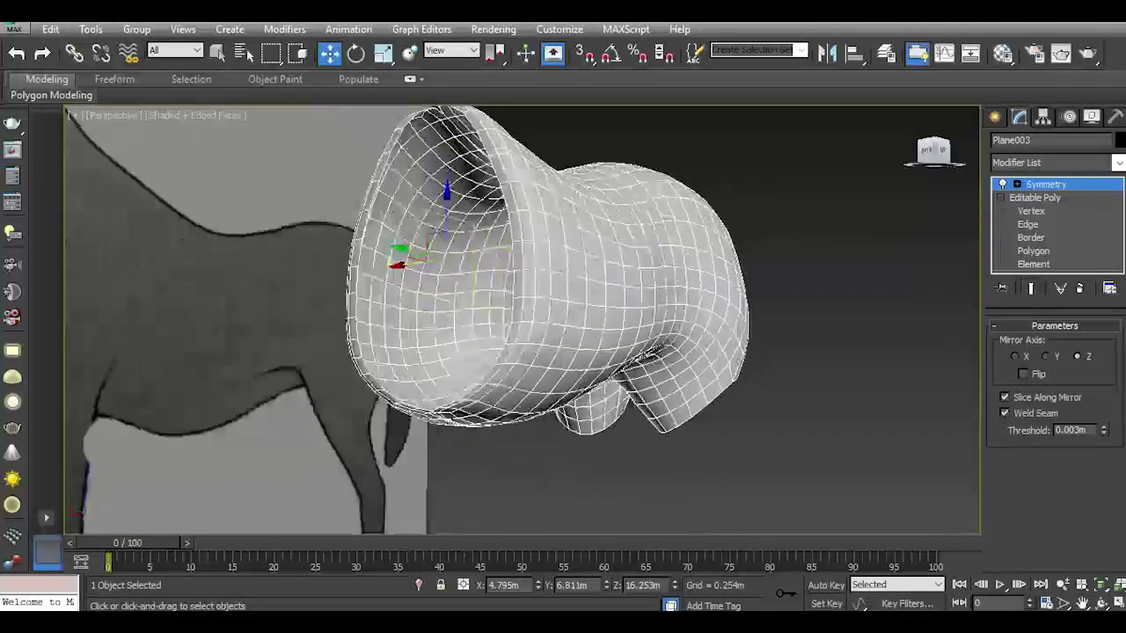
{"action": "left_click_drag", "start_coordinate": [934, 151], "coordinate": [1023, 180]}
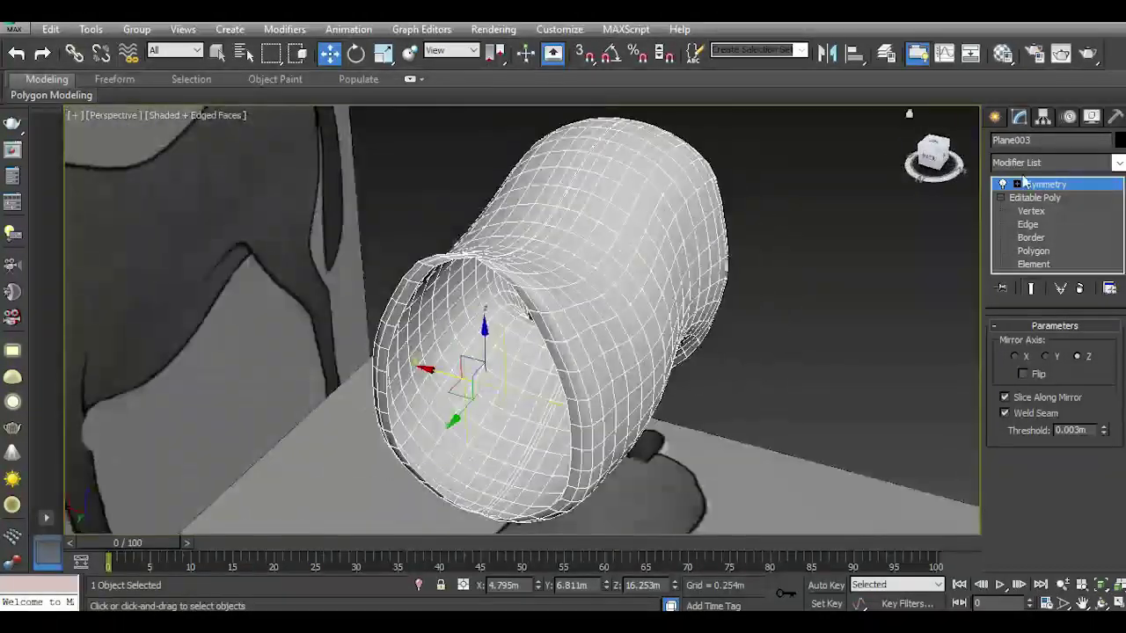
{"action": "left_click", "coordinate": [1034, 197]}
{"action": "left_click", "coordinate": [884, 274]}
{"action": "mouse_move", "coordinate": [932, 158]}
{"action": "left_mouse_down"}
{"action": "mouse_move", "coordinate": [935, 149]}
{"action": "mouse_move", "coordinate": [946, 160]}
{"action": "left_mouse_up"}
{"action": "scroll", "coordinate": [632, 360], "scroll_direction": "down", "scroll_amount": 5}
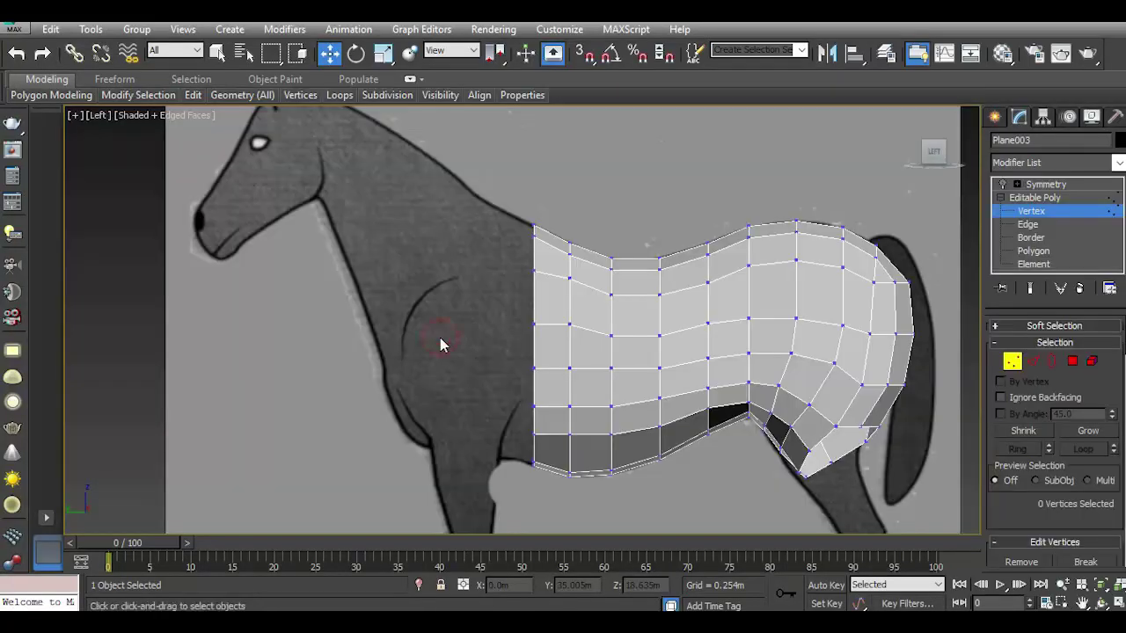
In Edge mode, pick a front border edge, toggling the selection with undo, and return to Perspective.
{"action": "left_click", "coordinate": [1030, 365]}
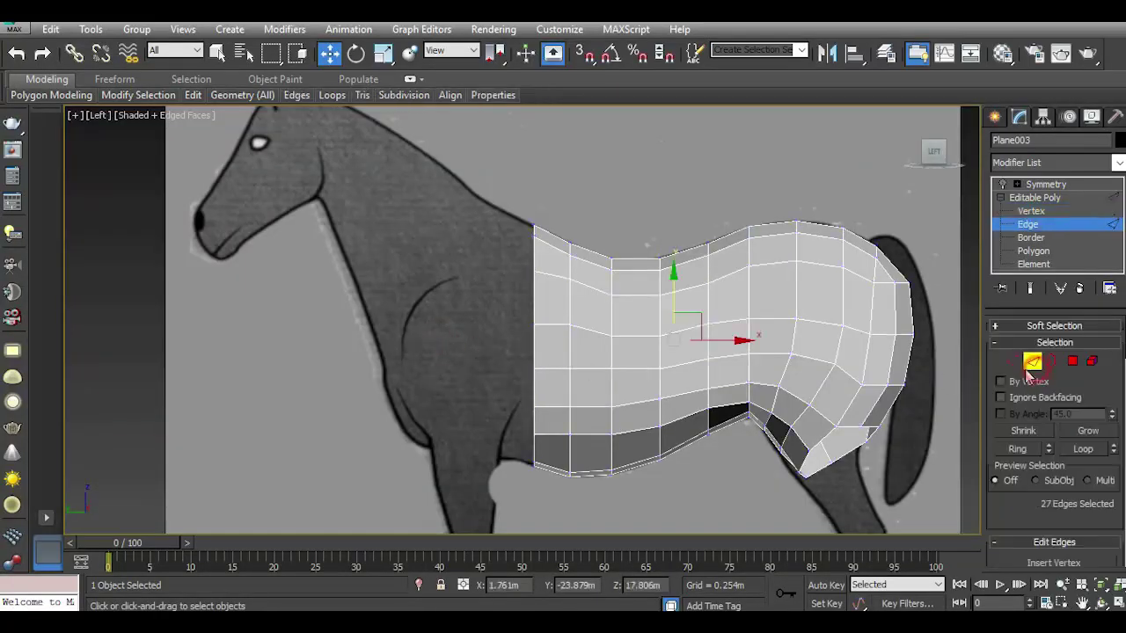
{"action": "left_click", "coordinate": [536, 458]}
{"action": "scroll", "coordinate": [527, 466], "scroll_direction": "up", "scroll_amount": 3}
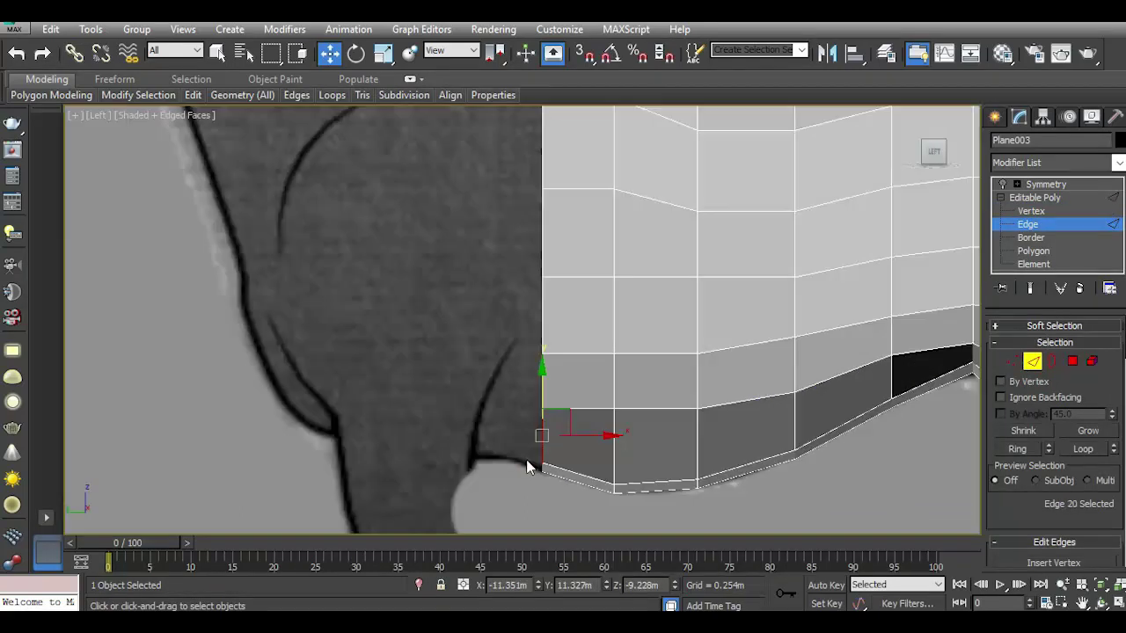
{"action": "left_click", "coordinate": [585, 437]}
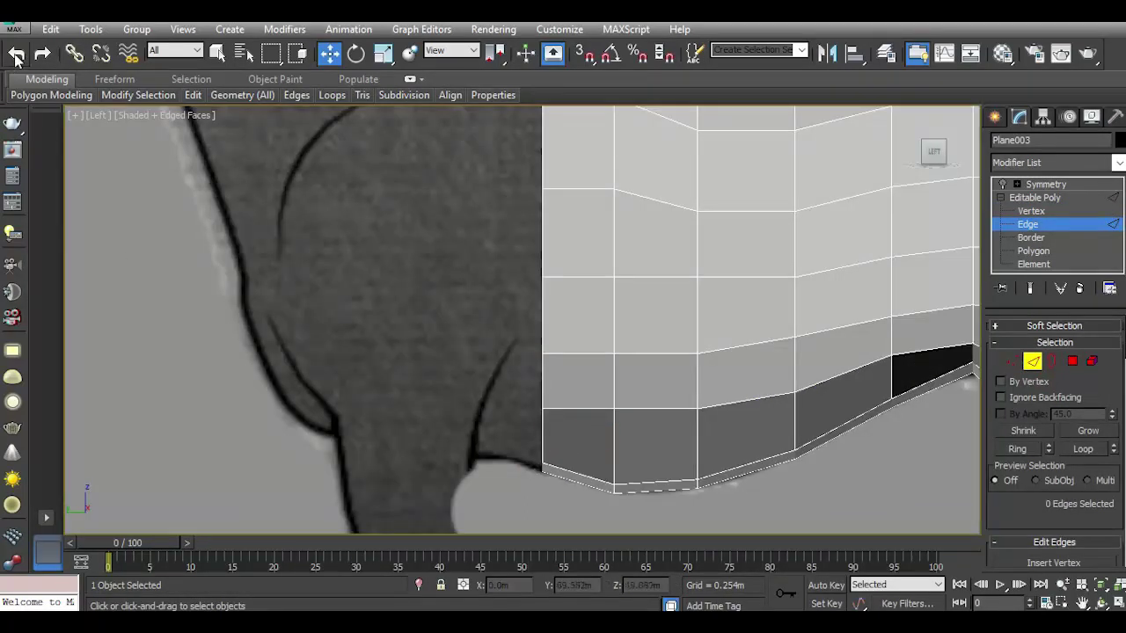
{"action": "left_click", "coordinate": [16, 54]}
{"action": "left_click", "coordinate": [575, 437]}
{"action": "left_click", "coordinate": [16, 54]}
{"action": "mouse_move", "coordinate": [193, 95]}
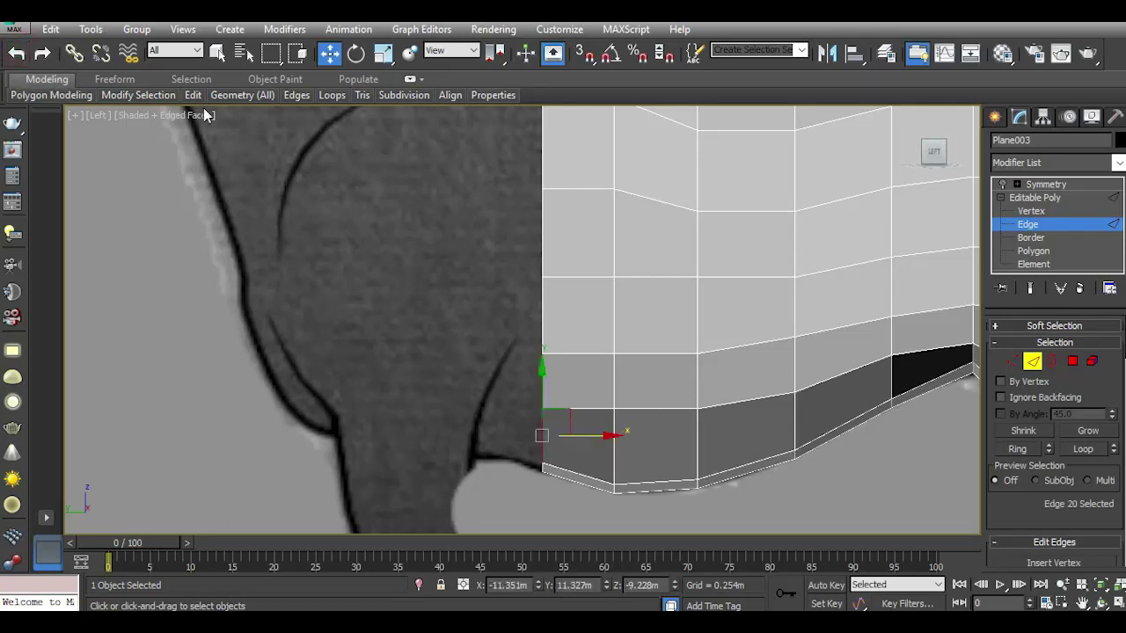
{"action": "left_click", "coordinate": [593, 437]}
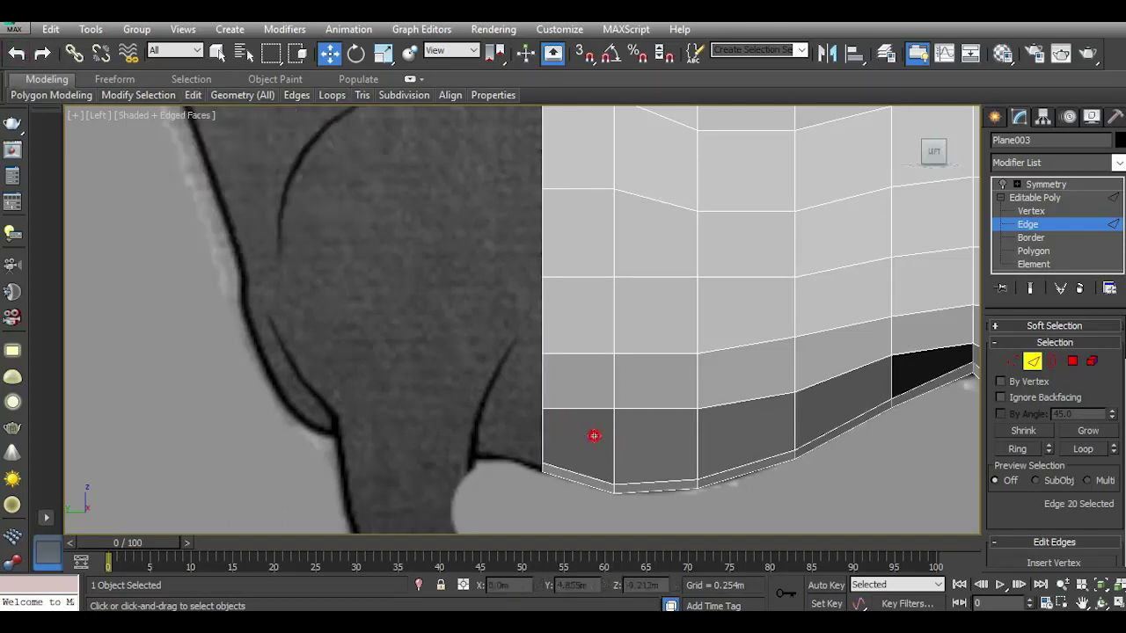
{"action": "scroll", "coordinate": [572, 423], "scroll_direction": "down", "scroll_amount": 3}
{"action": "scroll", "coordinate": [573, 422], "scroll_direction": "down", "scroll_amount": 3}
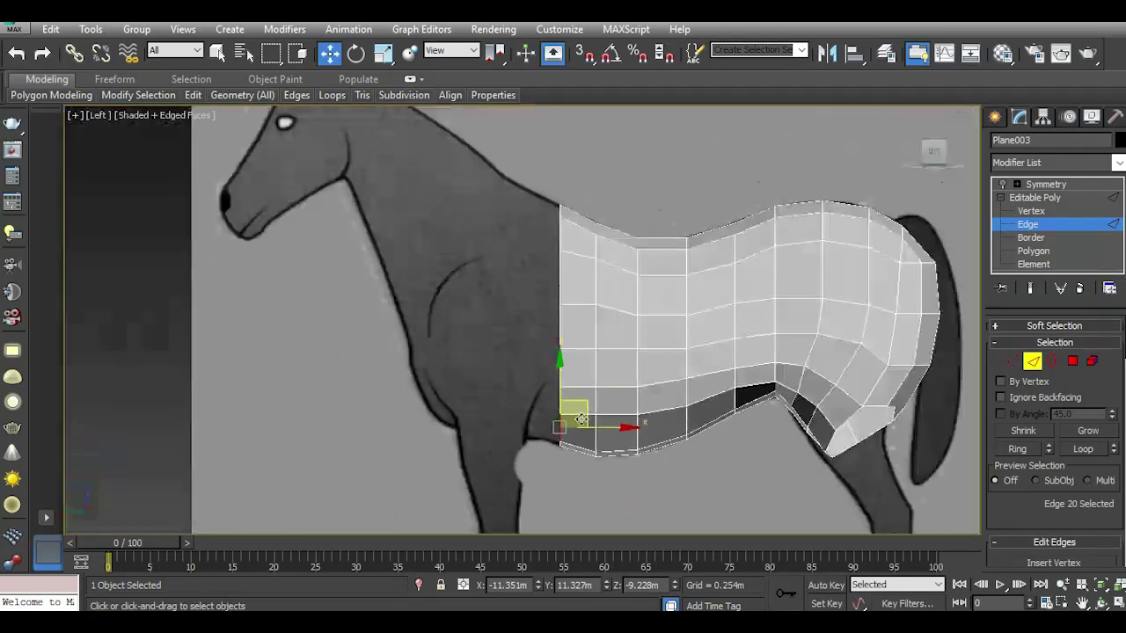
{"action": "key", "text": "p"}
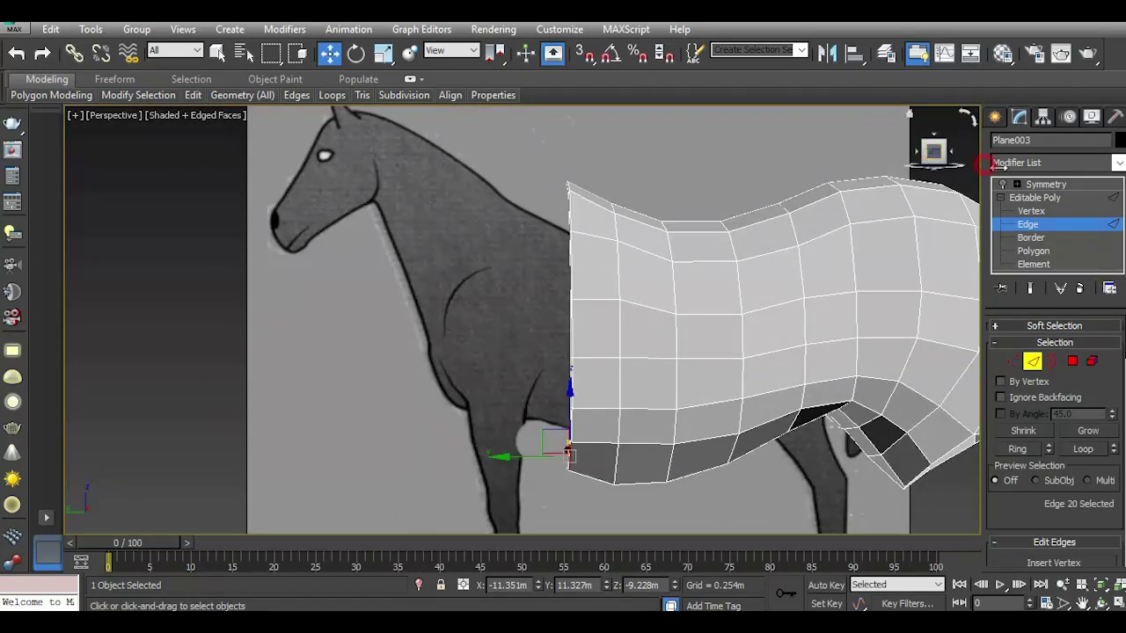
{"action": "left_click_drag", "start_coordinate": [943, 157], "coordinate": [932, 160]}
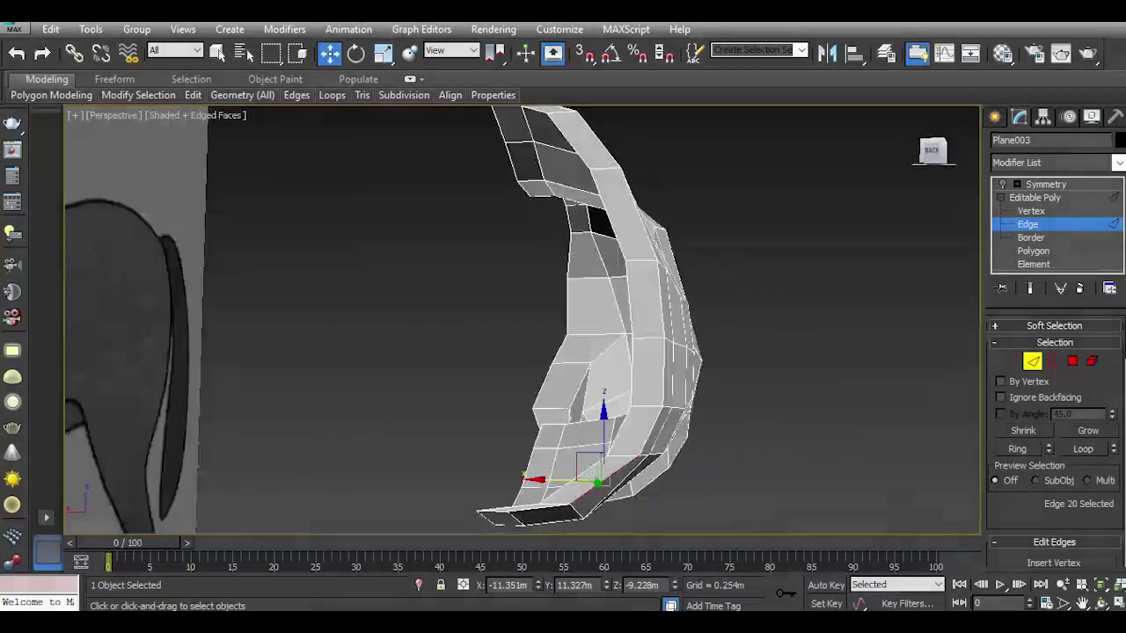
Select a series of front and chest border edges, orbiting to inspect them.
{"action": "double_click", "coordinate": [550, 486]}
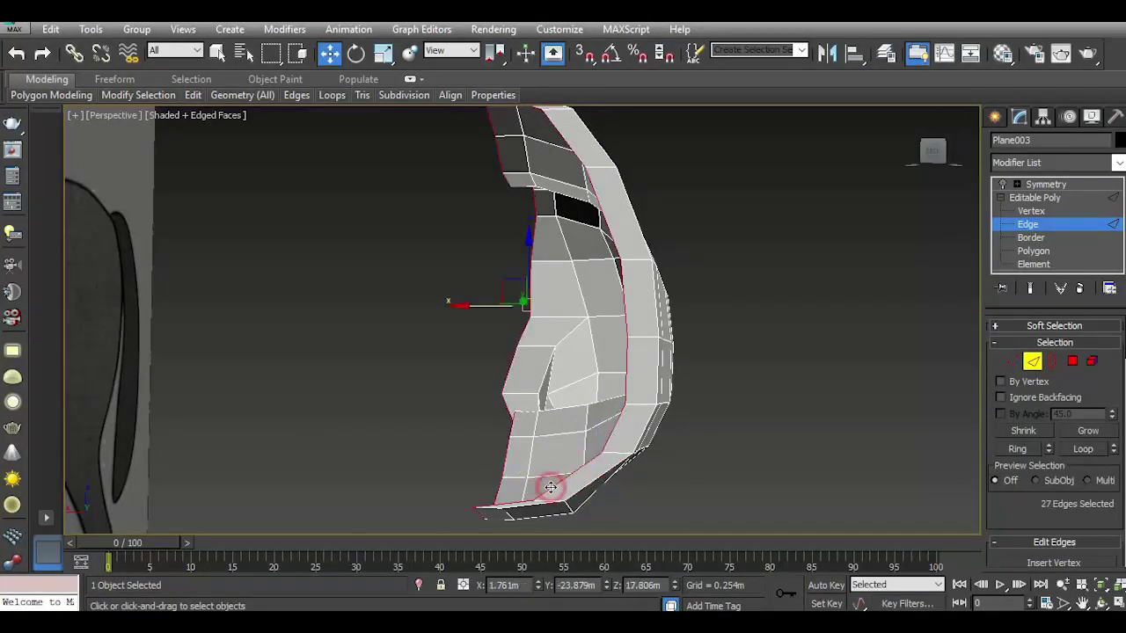
{"action": "left_click", "coordinate": [552, 487]}
{"action": "left_click", "coordinate": [618, 437], "text": "ctrl"}
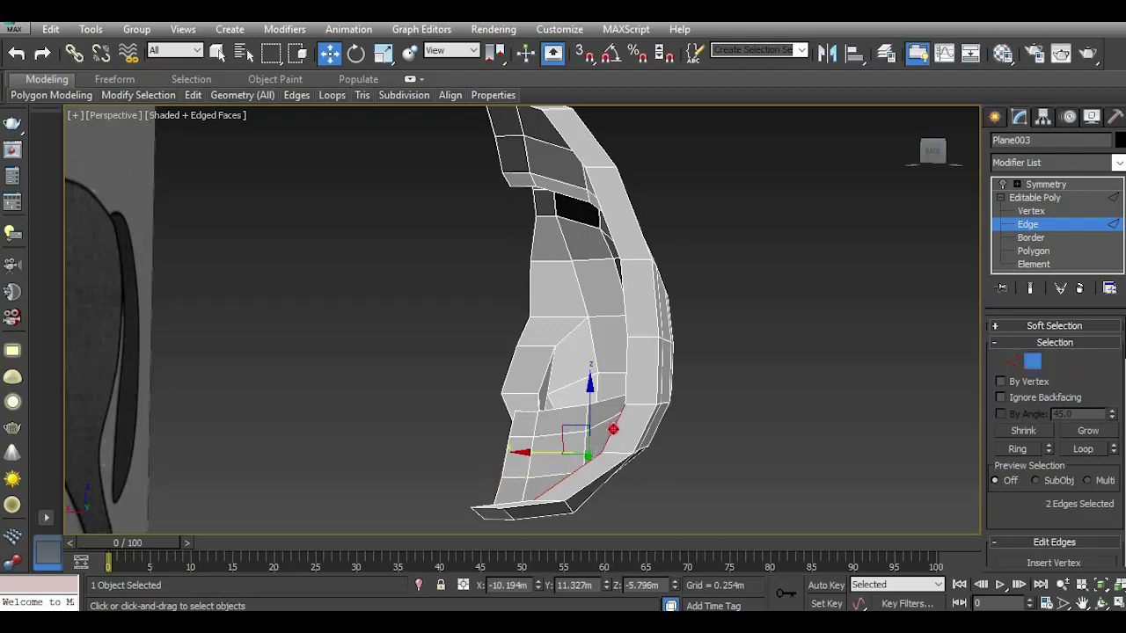
{"action": "left_click", "coordinate": [626, 370], "text": "ctrl"}
{"action": "left_click", "coordinate": [937, 152]}
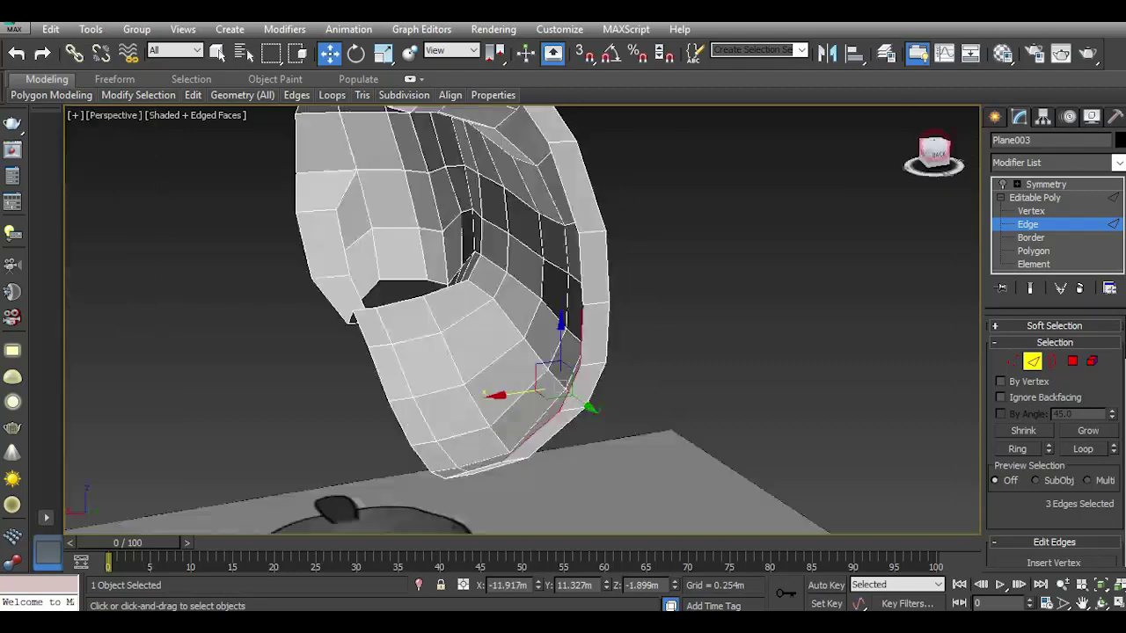
{"action": "left_click", "coordinate": [381, 290], "text": "ctrl"}
{"action": "left_click", "coordinate": [390, 226], "text": "ctrl"}
{"action": "middle_click_drag", "start_coordinate": [415, 264], "coordinate": [428, 357], "text": "alt"}
{"action": "left_click", "coordinate": [446, 223], "text": "ctrl"}
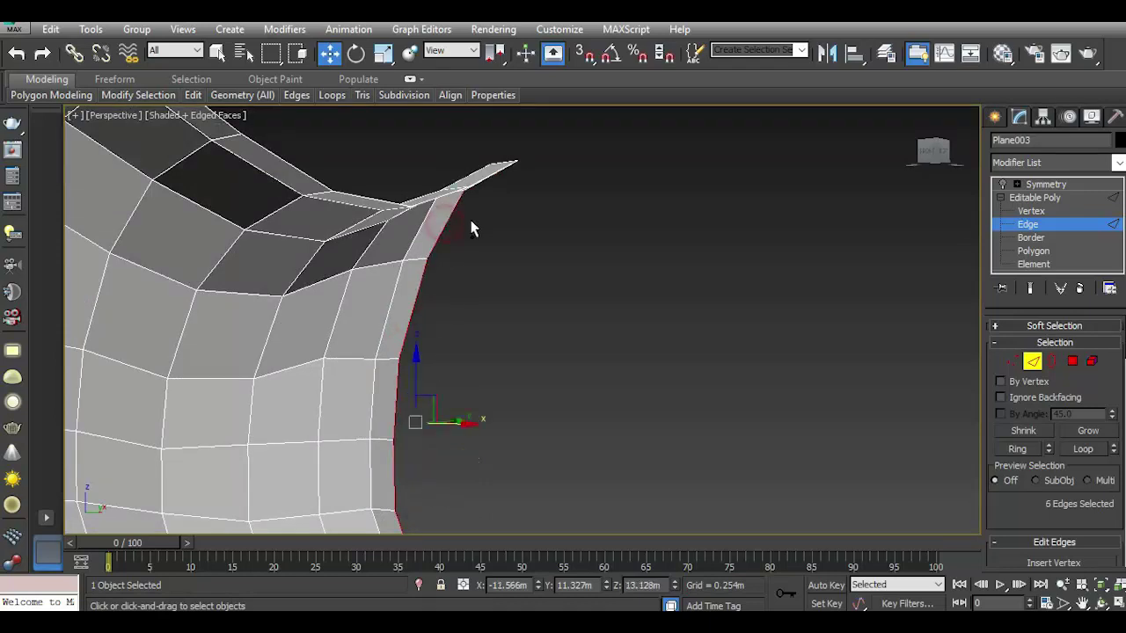
{"action": "scroll", "coordinate": [471, 249], "scroll_direction": "down", "scroll_amount": 5}
{"action": "scroll", "coordinate": [478, 403], "scroll_direction": "up", "scroll_amount": 5}
{"action": "scroll", "coordinate": [478, 403], "scroll_direction": "up", "scroll_amount": 2}
{"action": "left_click", "coordinate": [495, 396], "text": "ctrl"}
{"action": "mouse_move", "coordinate": [933, 151]}
{"action": "left_mouse_down"}
{"action": "mouse_move", "coordinate": [563, 237]}
{"action": "mouse_move", "coordinate": [694, 239]}
{"action": "left_mouse_up"}
{"action": "left_click_drag", "start_coordinate": [607, 145], "coordinate": [587, 318]}
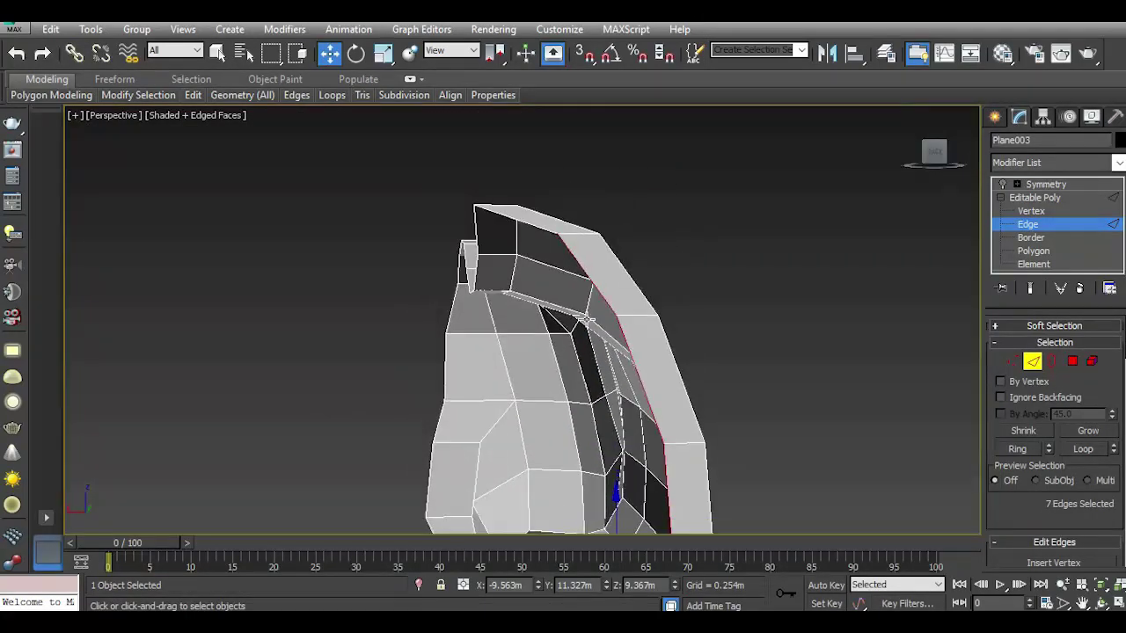
Clear the edge selection and orbit around the mesh and reference plane.
{"action": "left_click", "coordinate": [538, 227], "text": "ctrl"}
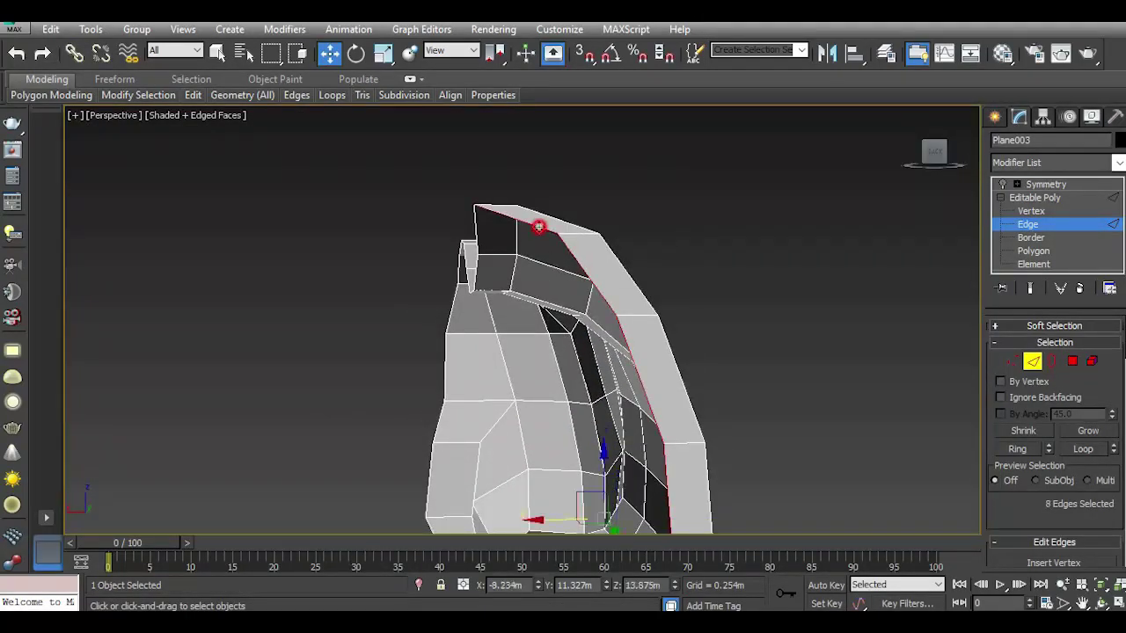
{"action": "left_click", "coordinate": [581, 258]}
{"action": "scroll", "coordinate": [726, 299], "scroll_direction": "up", "scroll_amount": 5}
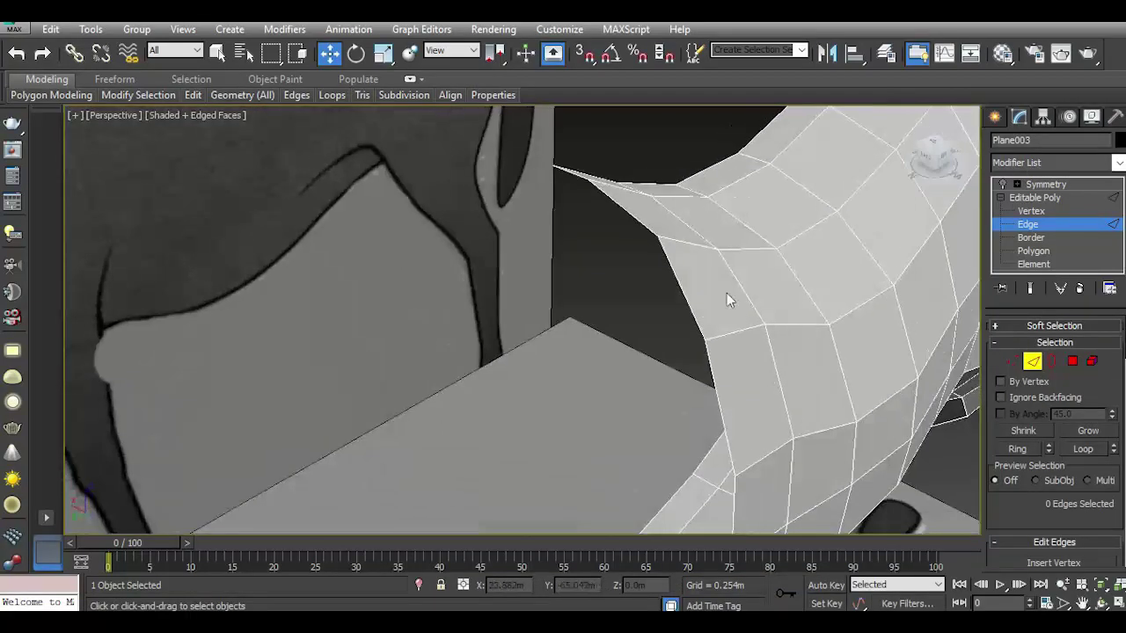
{"action": "middle_click_drag", "start_coordinate": [726, 299], "coordinate": [762, 115], "text": "alt"}
In the Left view, try extruding the bottom front border edge forward, then undo it.
{"action": "key", "text": "l"}
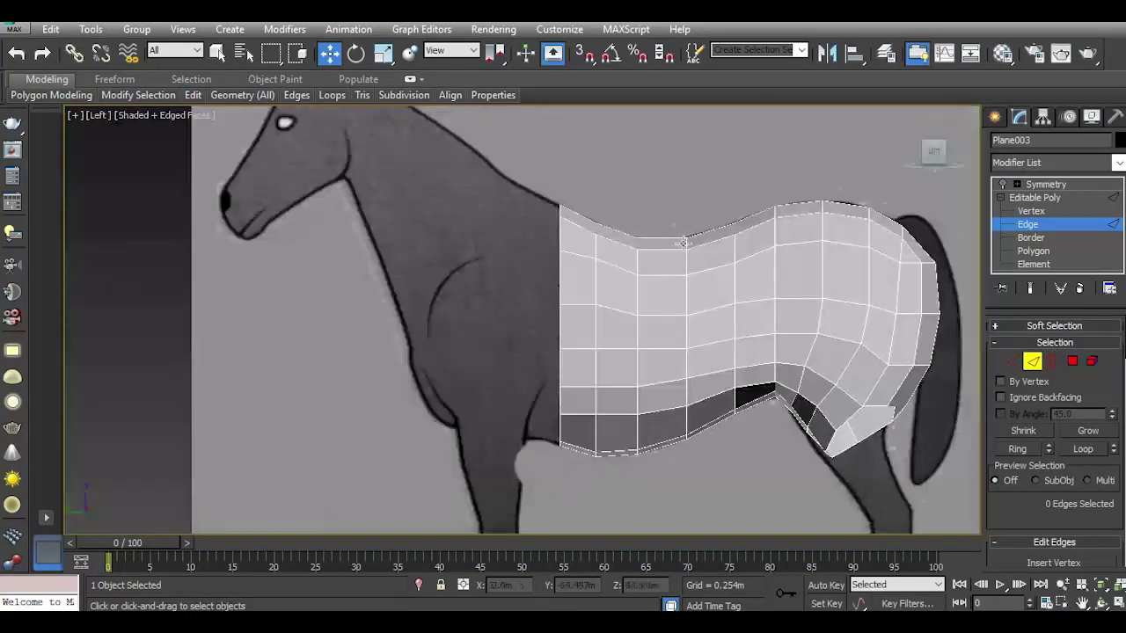
{"action": "scroll", "coordinate": [579, 475], "scroll_direction": "up", "scroll_amount": 3}
{"action": "left_click", "coordinate": [559, 429]}
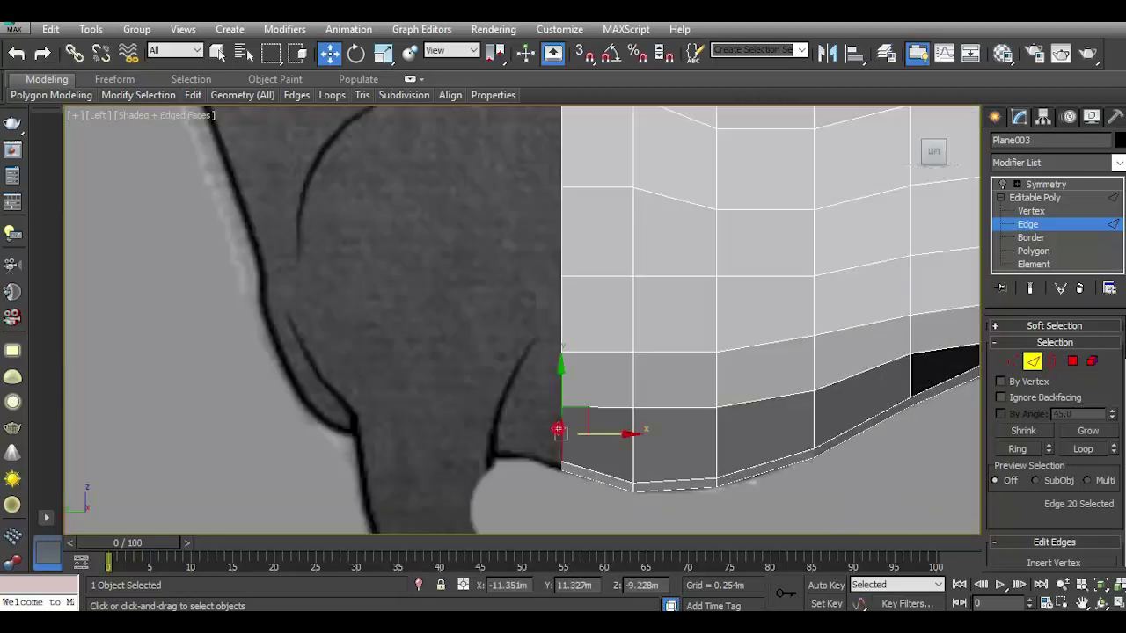
{"action": "left_click_drag", "start_coordinate": [597, 433], "coordinate": [559, 430], "text": "shift"}
{"action": "scroll", "coordinate": [508, 425], "scroll_direction": "down", "scroll_amount": 2}
{"action": "scroll", "coordinate": [507, 419], "scroll_direction": "down", "scroll_amount": 2}
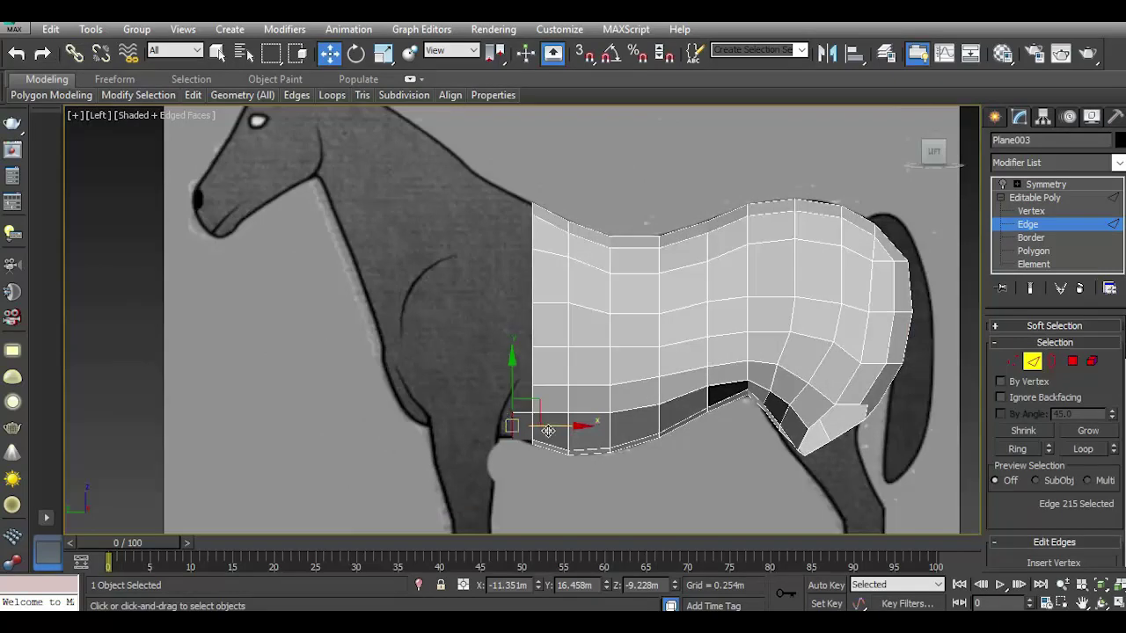
{"action": "left_click", "coordinate": [15, 54]}
Extrude a trial column from the front border loop, check it, then delete it.
{"action": "double_click", "coordinate": [536, 365]}
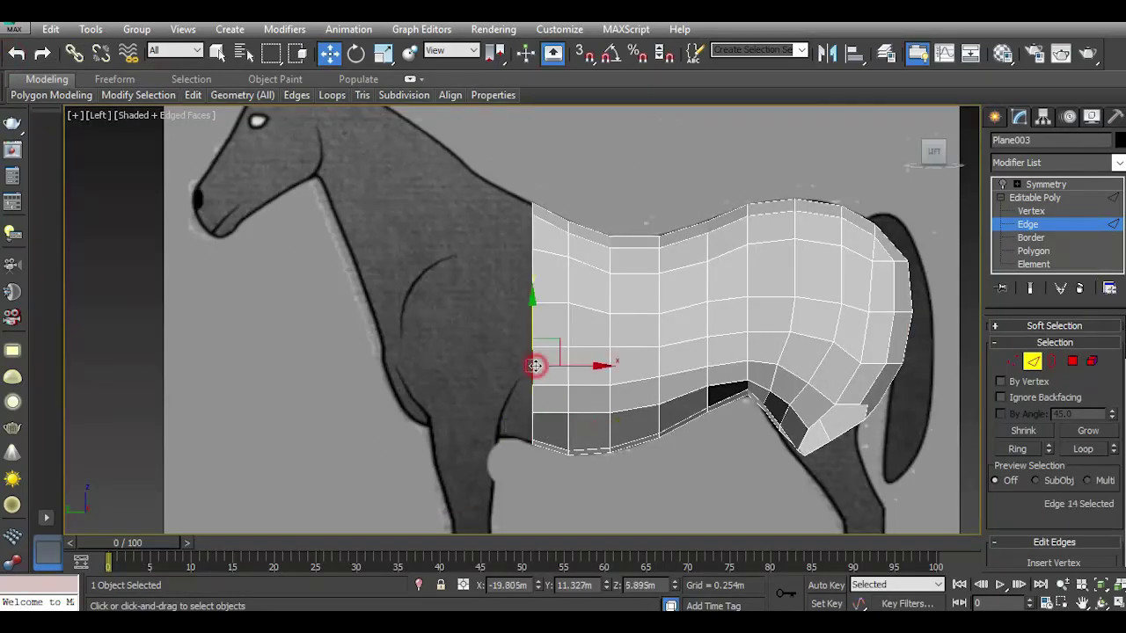
{"action": "left_click_drag", "start_coordinate": [567, 332], "coordinate": [511, 315], "text": "shift"}
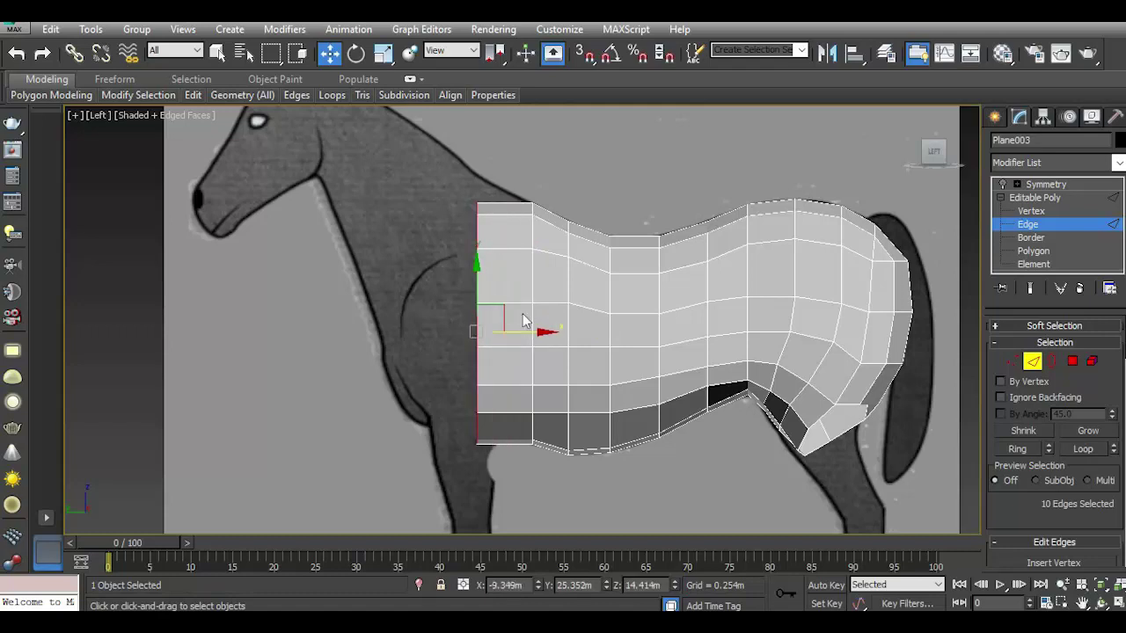
{"action": "key", "text": "p"}
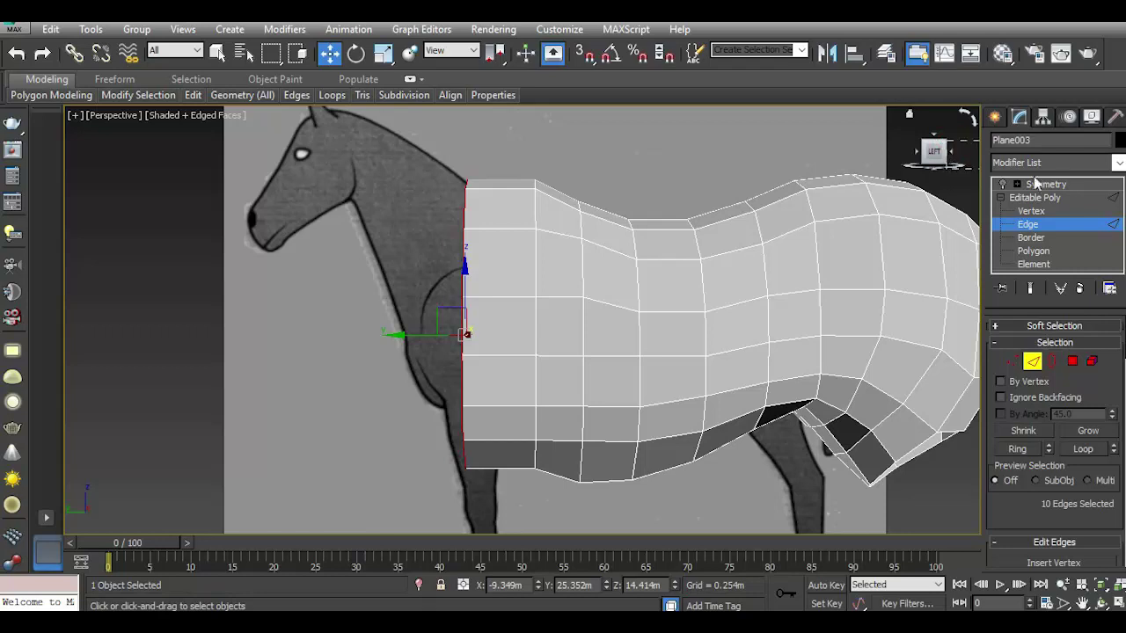
{"action": "left_click_drag", "start_coordinate": [934, 151], "coordinate": [901, 163]}
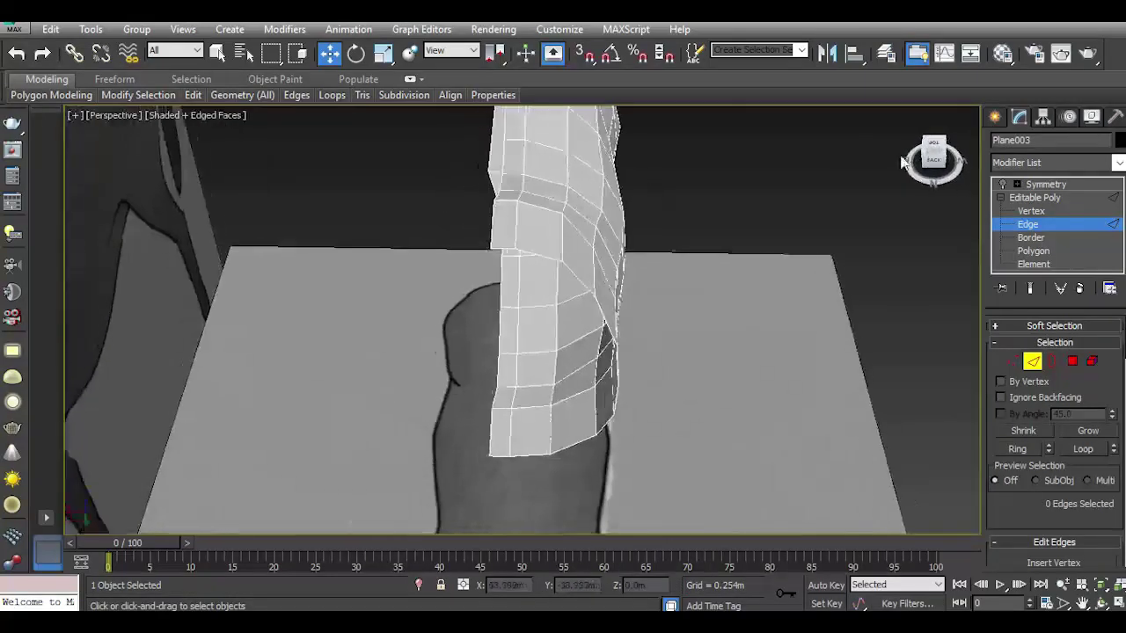
{"action": "left_click", "coordinate": [17, 53]}
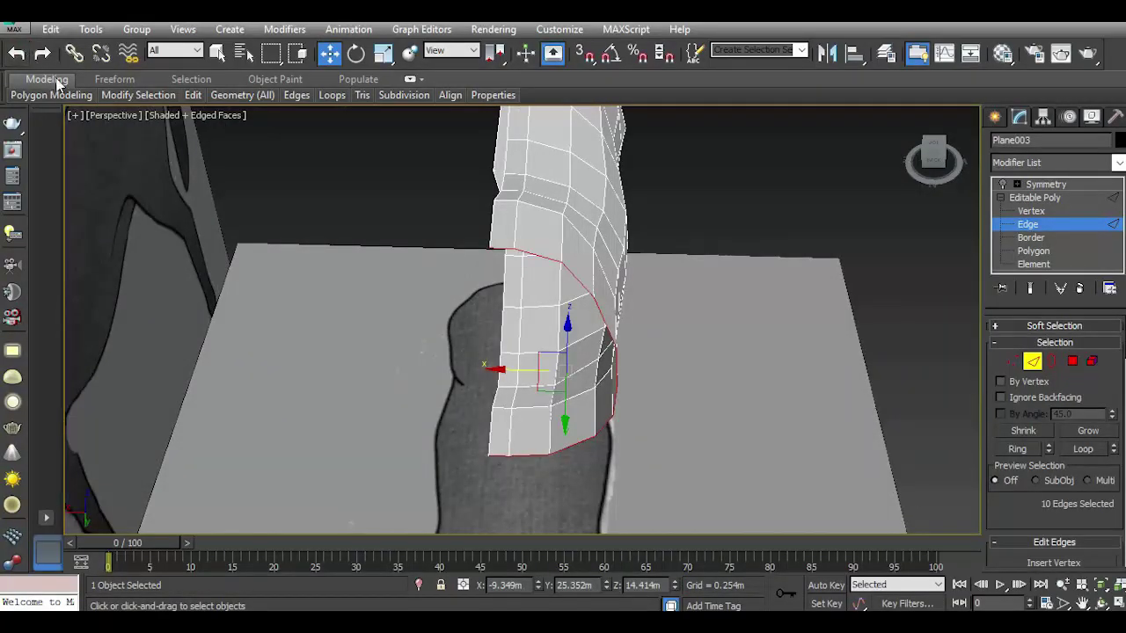
{"action": "key", "text": "l"}
{"action": "left_click_drag", "start_coordinate": [476, 289], "coordinate": [501, 281]}
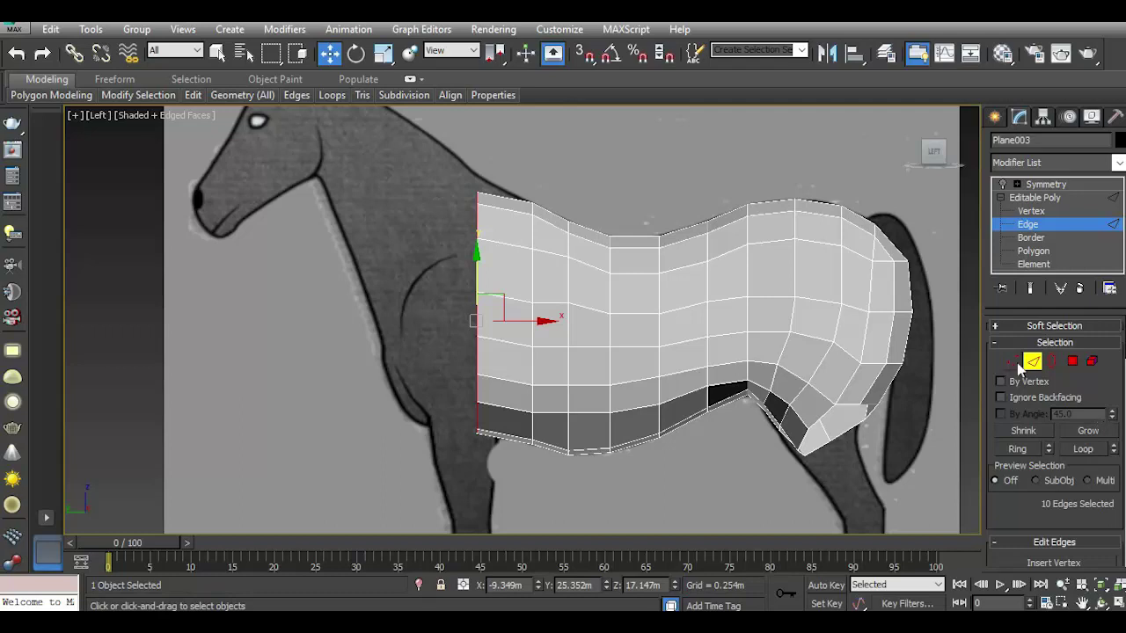
{"action": "key", "text": "Delete"}
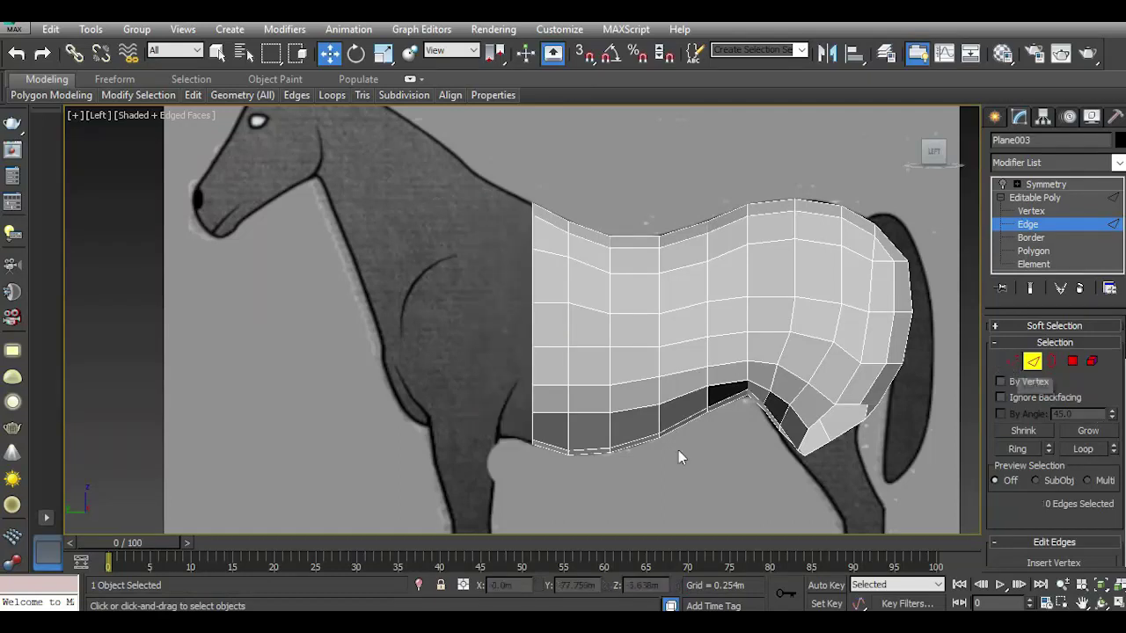
Extend polygons forward from the top and bottom front edges and nudge the flap's front edge up.
{"action": "left_click", "coordinate": [531, 236]}
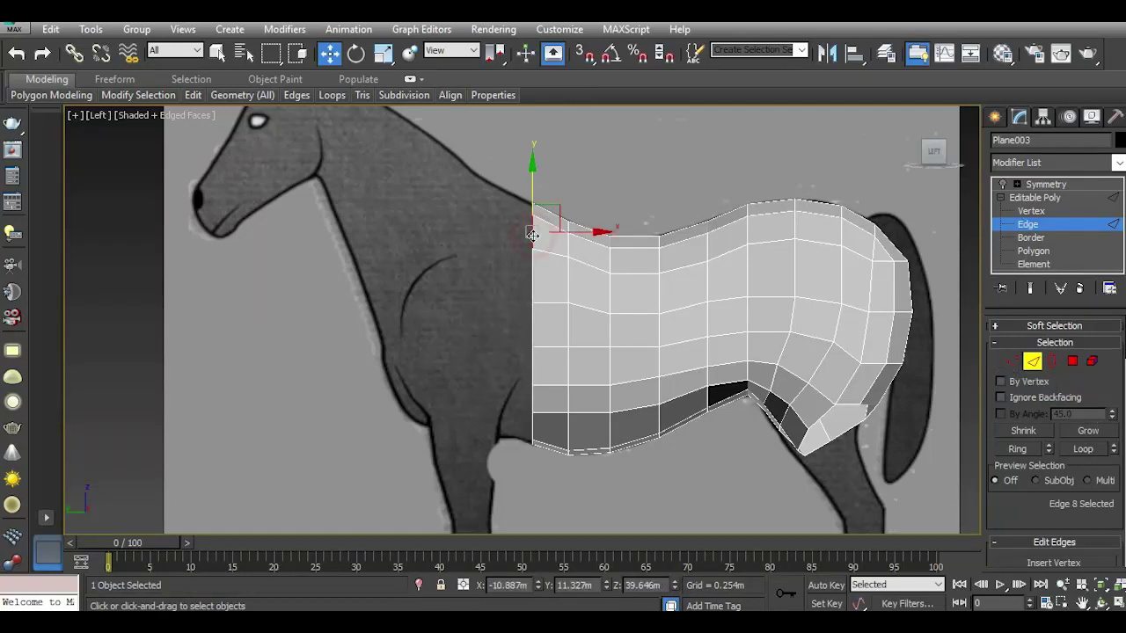
{"action": "left_click", "coordinate": [532, 431], "text": "ctrl"}
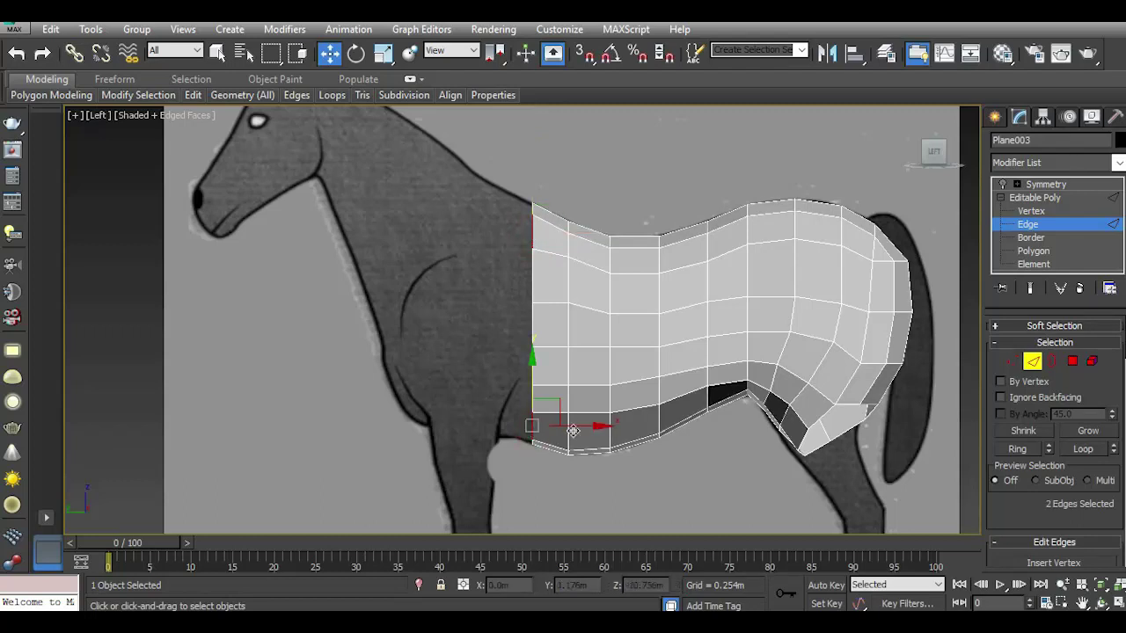
{"action": "left_click_drag", "start_coordinate": [570, 425], "coordinate": [531, 419], "text": "shift"}
{"action": "scroll", "coordinate": [512, 428], "scroll_direction": "up", "scroll_amount": 4}
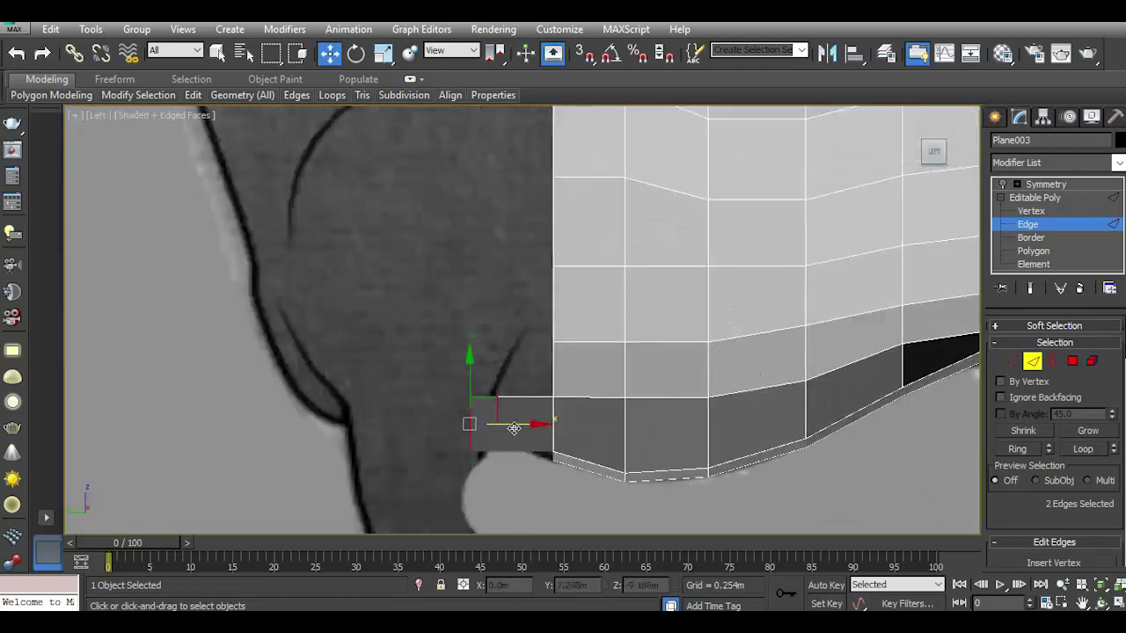
{"action": "left_click", "coordinate": [467, 421]}
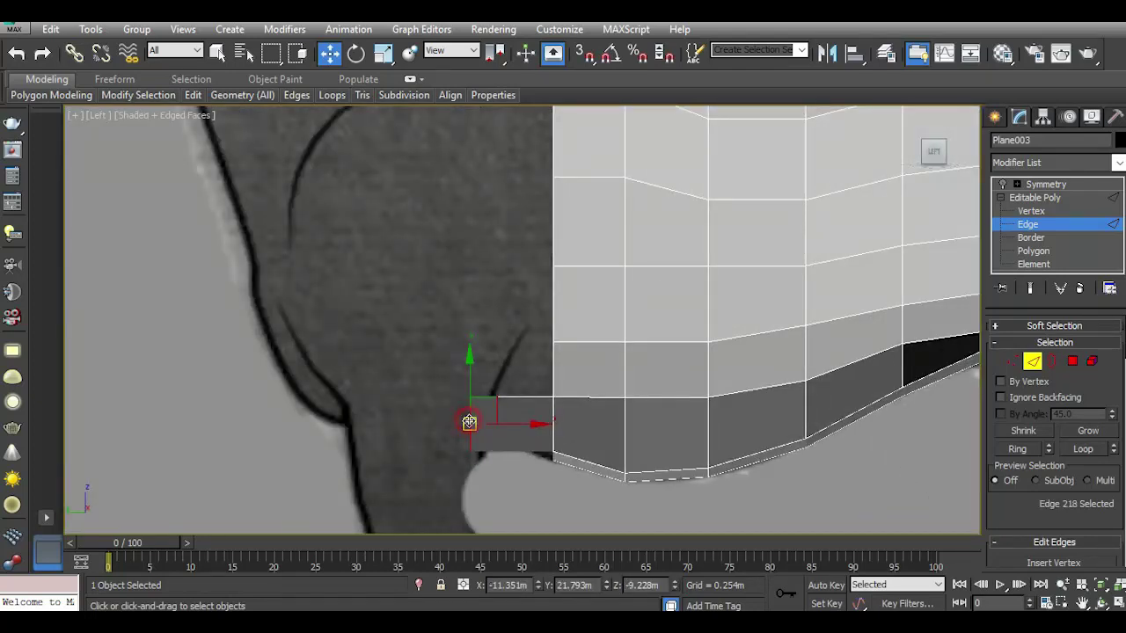
{"action": "left_click_drag", "start_coordinate": [471, 401], "coordinate": [475, 427]}
{"action": "scroll", "coordinate": [476, 429], "scroll_direction": "down", "scroll_amount": 4}
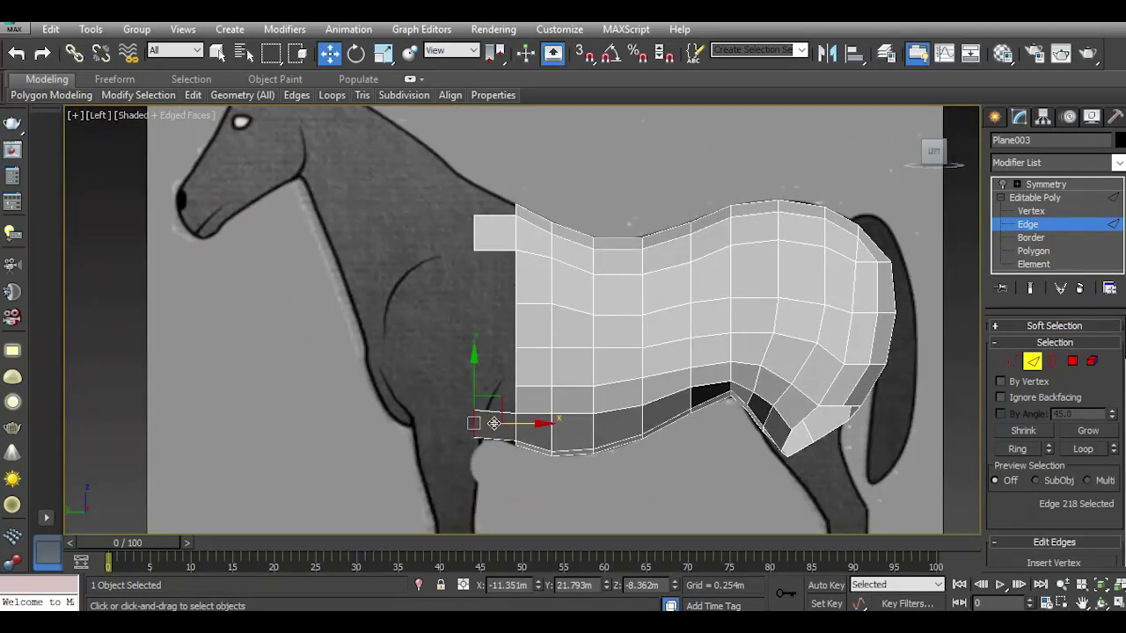
In the Top view, move the strip's outer corner vertex inward to narrow the strip.
{"action": "left_click", "coordinate": [475, 227]}
{"action": "key", "text": "t"}
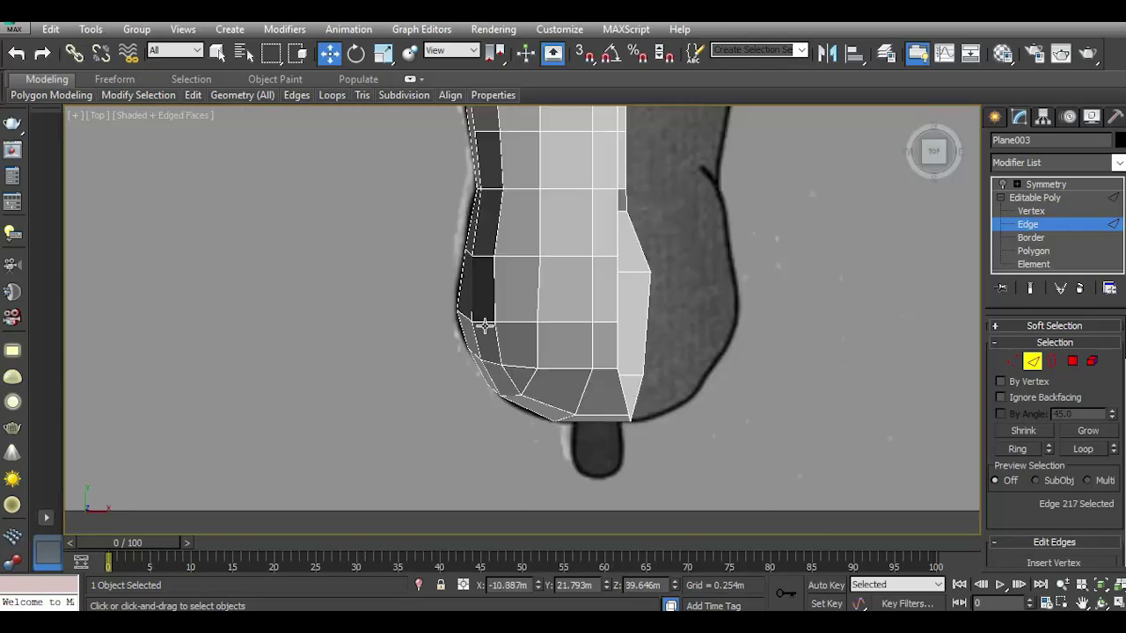
{"action": "scroll", "coordinate": [480, 229], "scroll_direction": "down", "scroll_amount": 5}
{"action": "scroll", "coordinate": [519, 230], "scroll_direction": "up", "scroll_amount": 3}
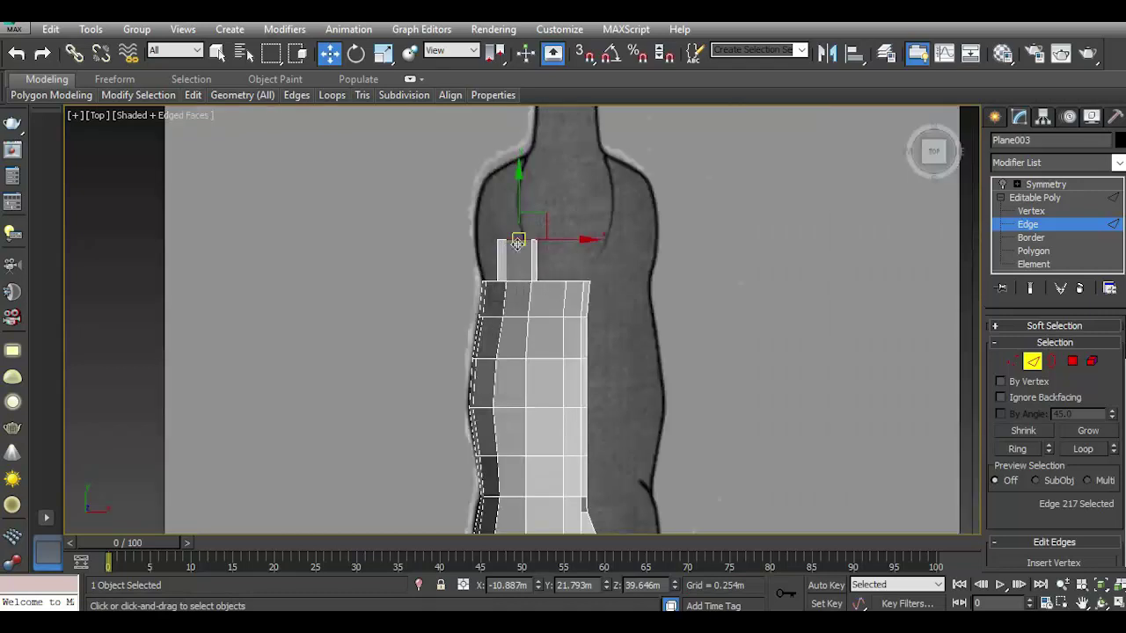
{"action": "scroll", "coordinate": [515, 231], "scroll_direction": "up", "scroll_amount": 3}
{"action": "left_click", "coordinate": [493, 230]}
{"action": "left_click", "coordinate": [517, 226]}
{"action": "left_click", "coordinate": [1012, 361]}
{"action": "left_click", "coordinate": [576, 226]}
{"action": "left_click_drag", "start_coordinate": [624, 227], "coordinate": [601, 234]}
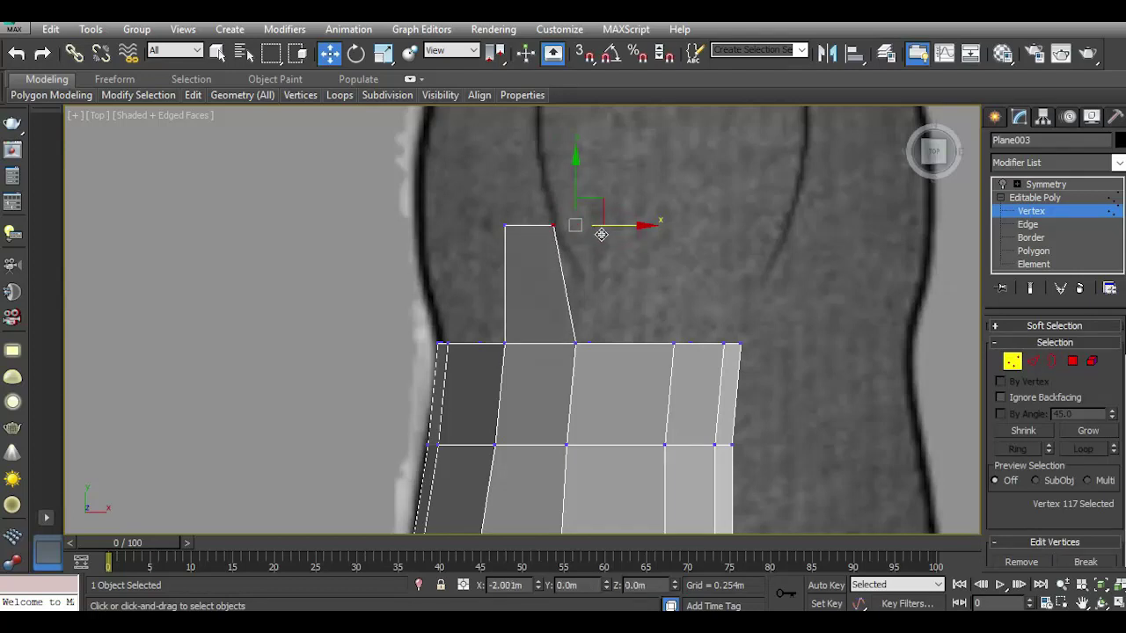
Back in the Left view, Shift-drag the strip's top edge forward over the shoulder.
{"action": "key", "text": "l"}
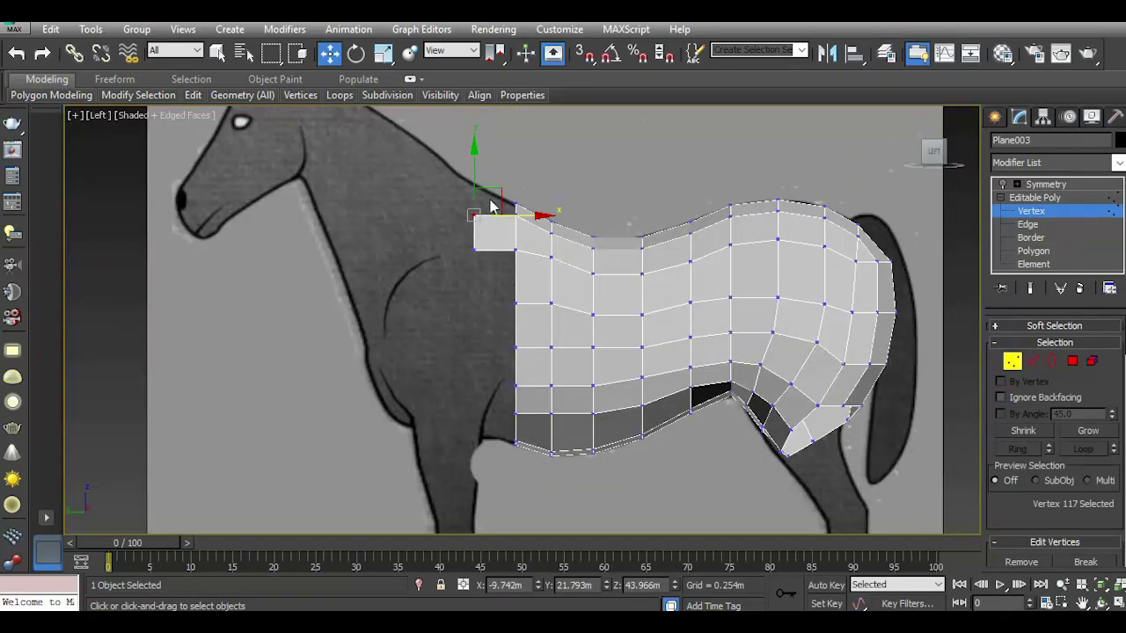
{"action": "key", "text": "t"}
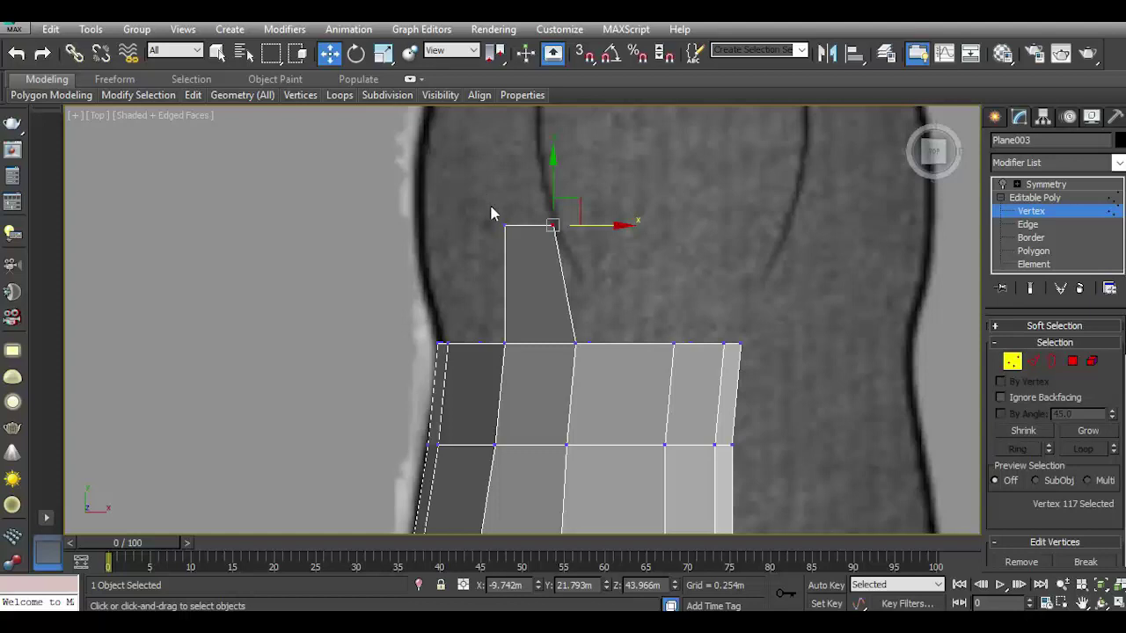
{"action": "key", "text": "l"}
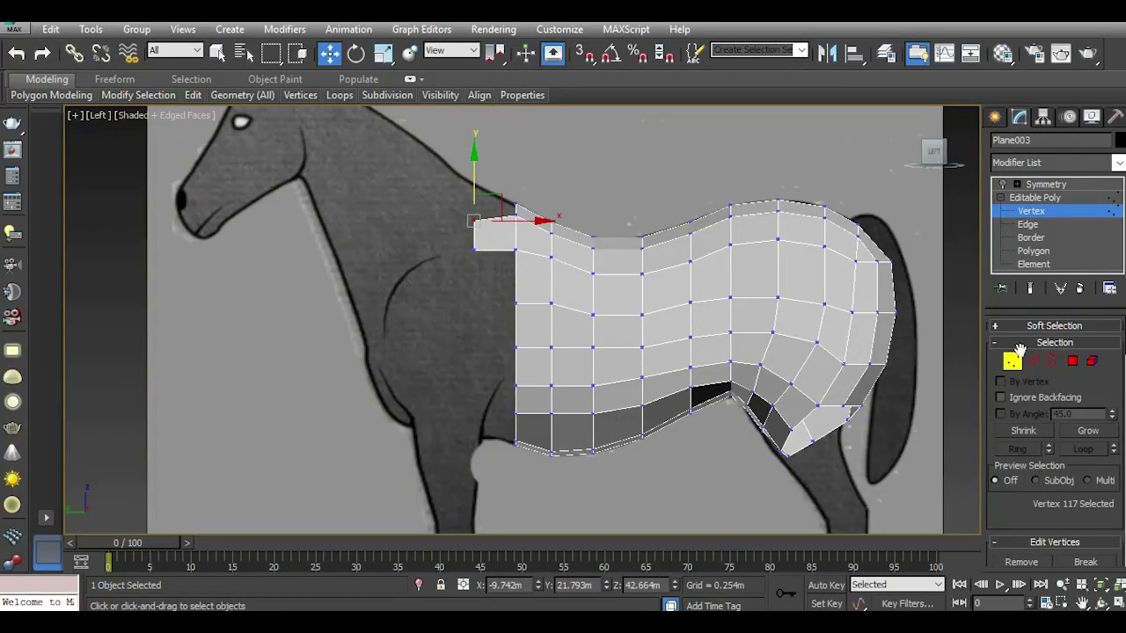
{"action": "left_click", "coordinate": [1033, 361]}
{"action": "left_click_drag", "start_coordinate": [520, 234], "coordinate": [420, 220], "text": "shift"}
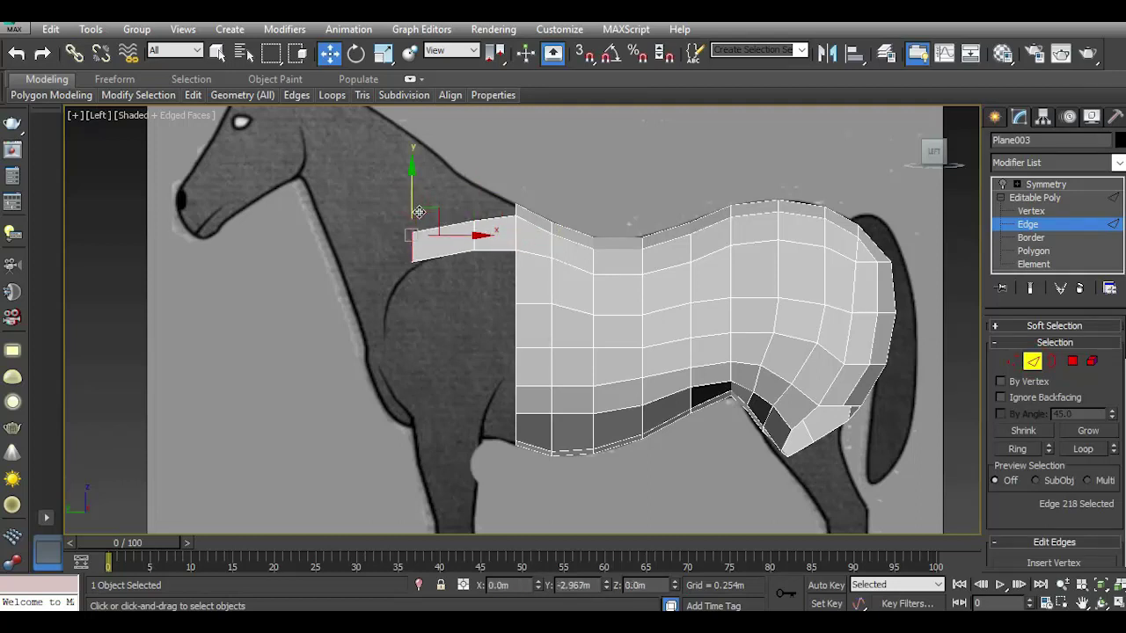
In Top view, taper the strip's end by moving its outer corner and middle vertices inward.
{"action": "key", "text": "t"}
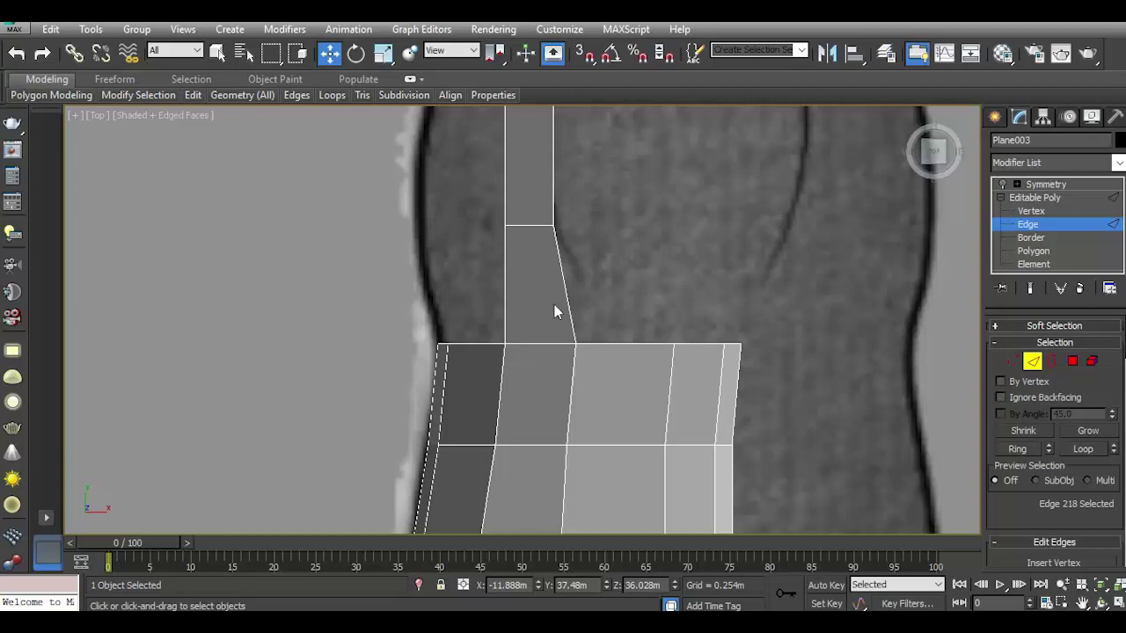
{"action": "middle_click_drag", "start_coordinate": [554, 311], "coordinate": [546, 403]}
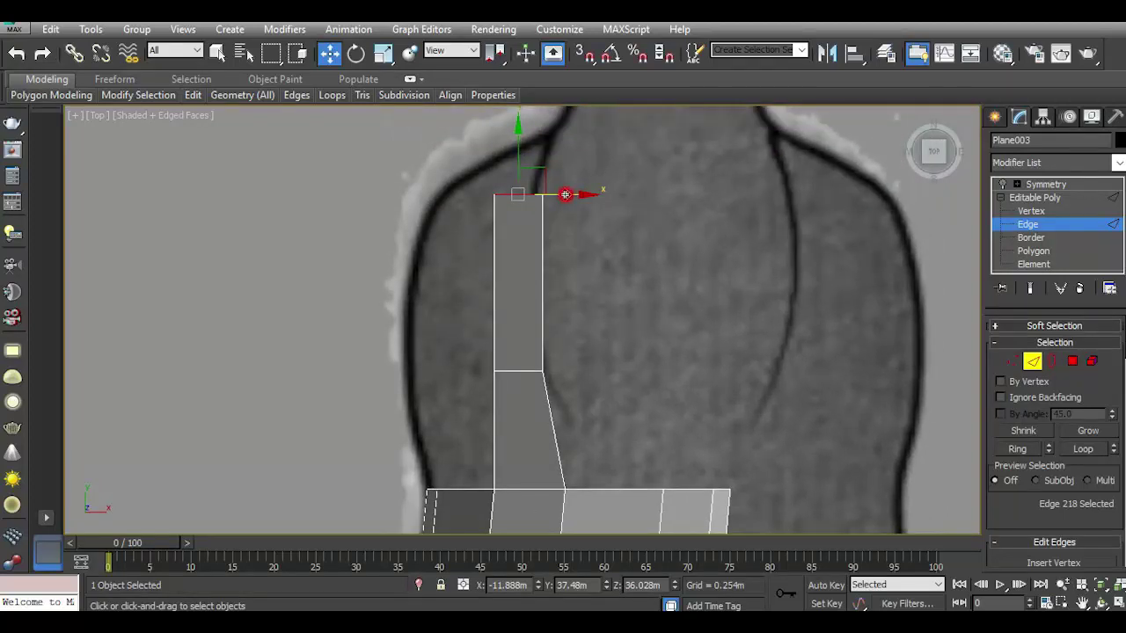
{"action": "left_click_drag", "start_coordinate": [566, 194], "coordinate": [545, 201]}
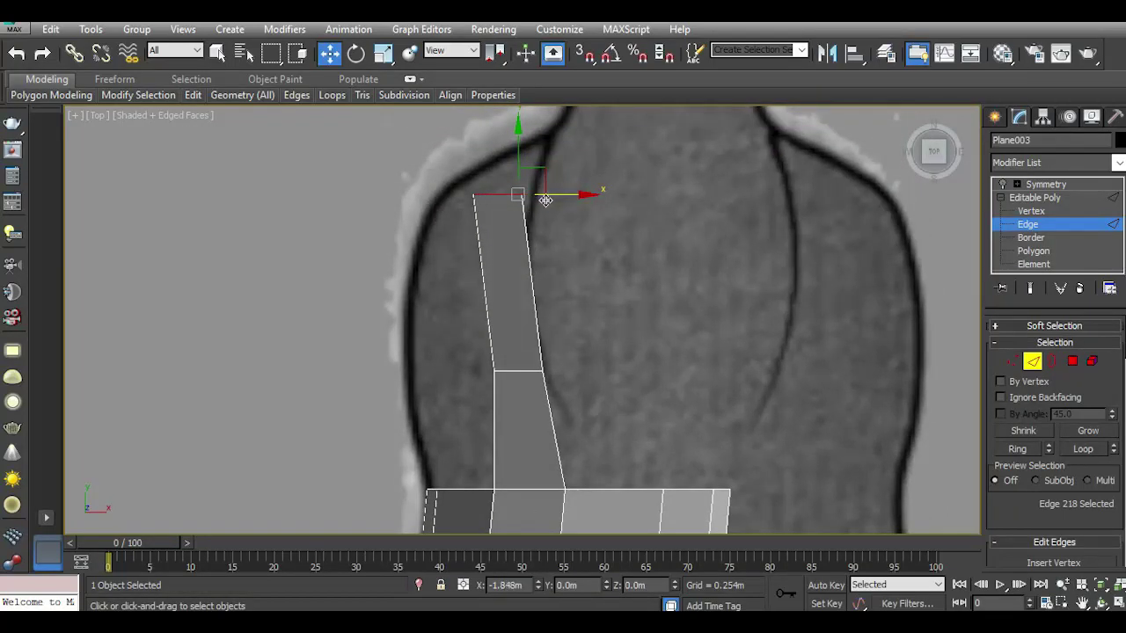
{"action": "left_click", "coordinate": [16, 53]}
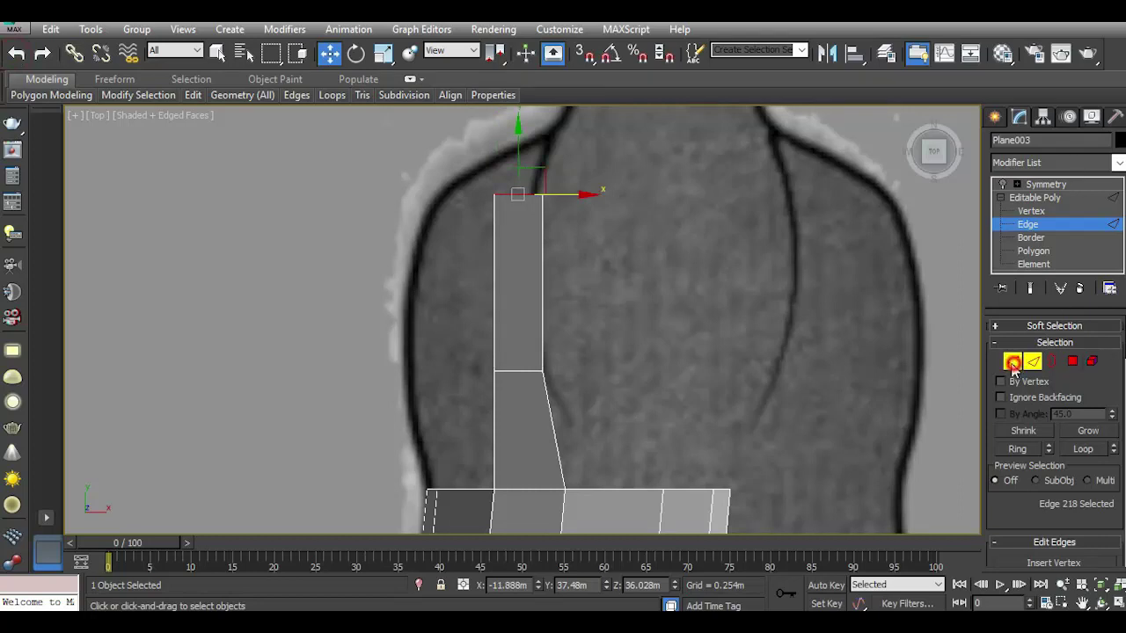
{"action": "key", "text": "1"}
{"action": "left_click", "coordinate": [543, 194]}
{"action": "left_click_drag", "start_coordinate": [580, 195], "coordinate": [563, 204]}
{"action": "left_click", "coordinate": [544, 372]}
{"action": "left_click_drag", "start_coordinate": [579, 370], "coordinate": [569, 370]}
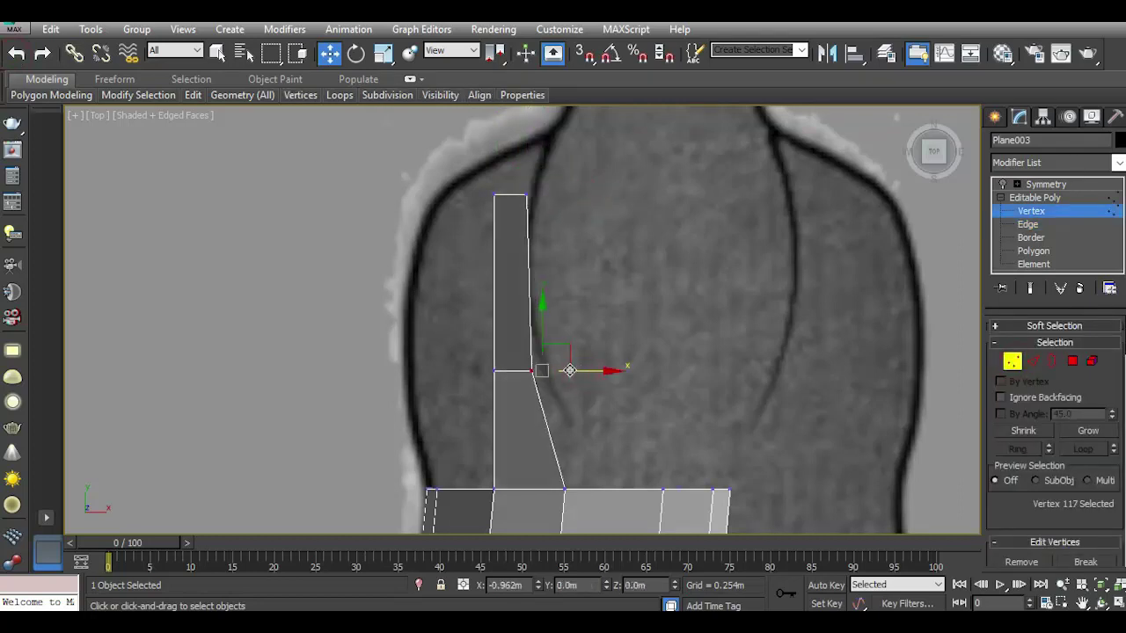
In Left view, Shift-drag the strip's front edge down-left to extrude a new segment over the shoulder.
{"action": "key", "text": "l"}
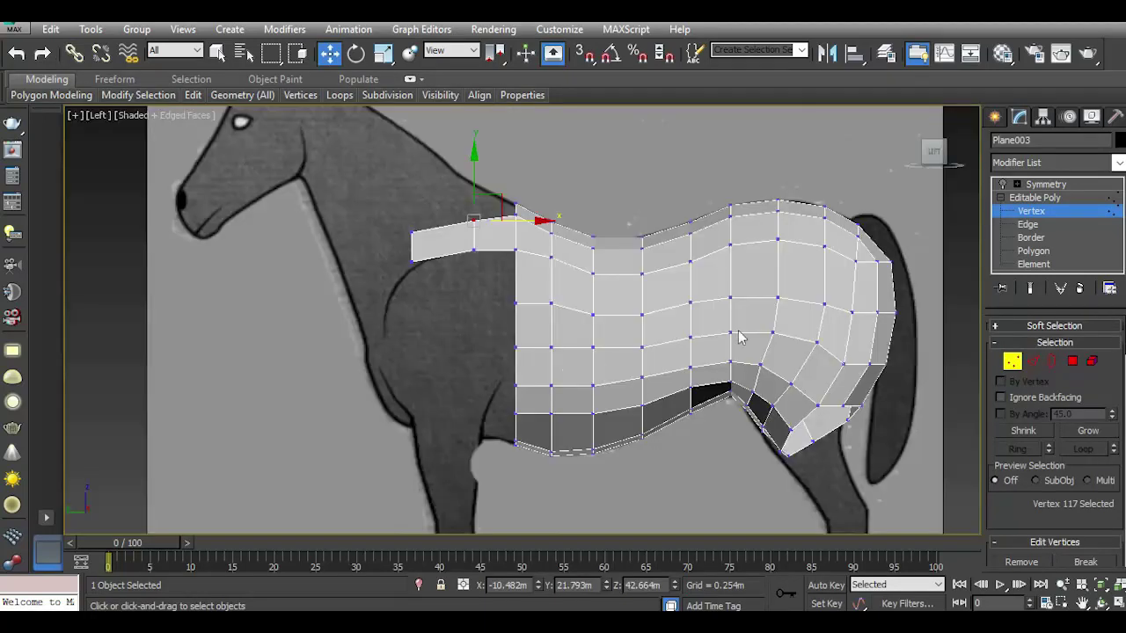
{"action": "left_click", "coordinate": [1032, 360]}
{"action": "left_click", "coordinate": [414, 247]}
{"action": "left_click_drag", "start_coordinate": [443, 230], "coordinate": [411, 284], "text": "shift"}
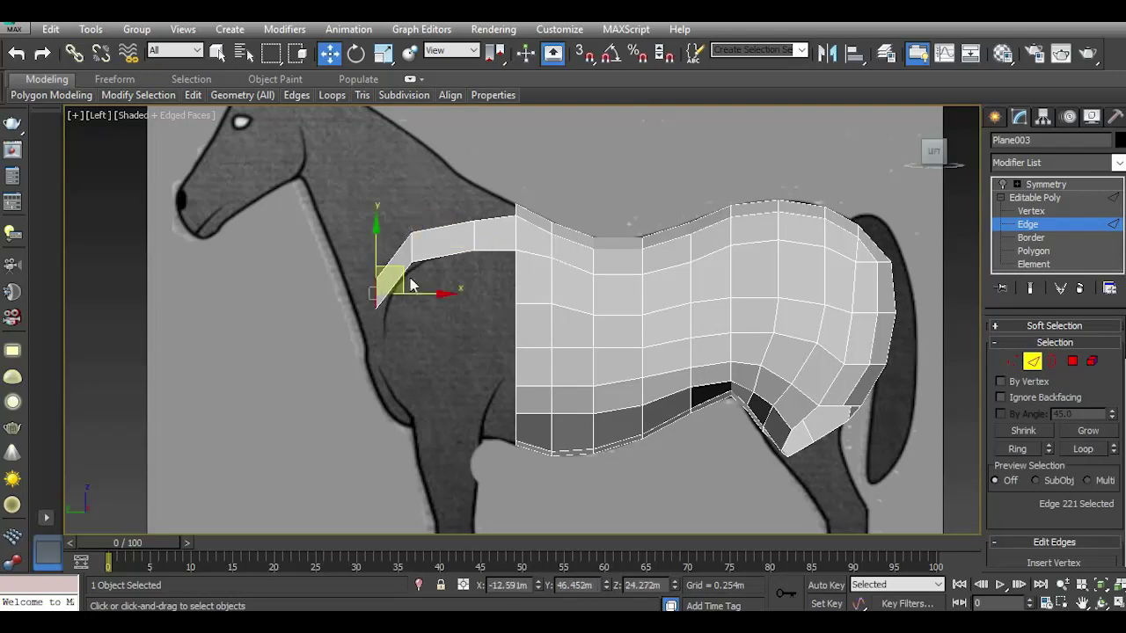
{"action": "scroll", "coordinate": [467, 308], "scroll_direction": "up", "scroll_amount": 5}
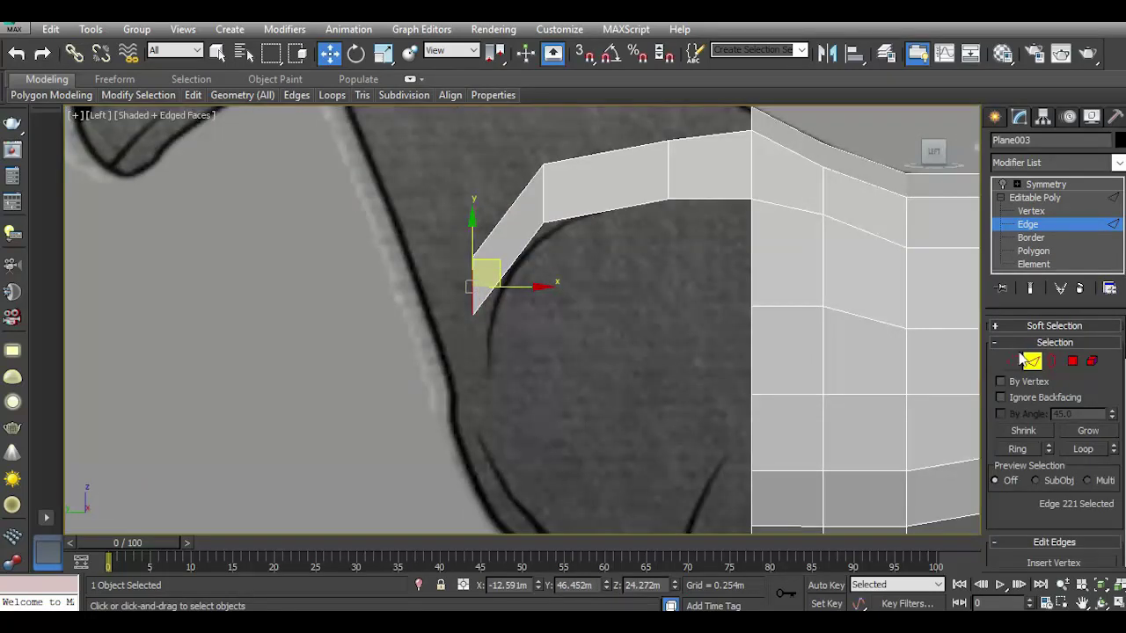
Move the new segment's bottom, upper, left and bend vertices onto the shoulder outline.
{"action": "left_click", "coordinate": [1014, 361]}
{"action": "left_click", "coordinate": [472, 318]}
{"action": "left_click_drag", "start_coordinate": [516, 314], "coordinate": [531, 312]}
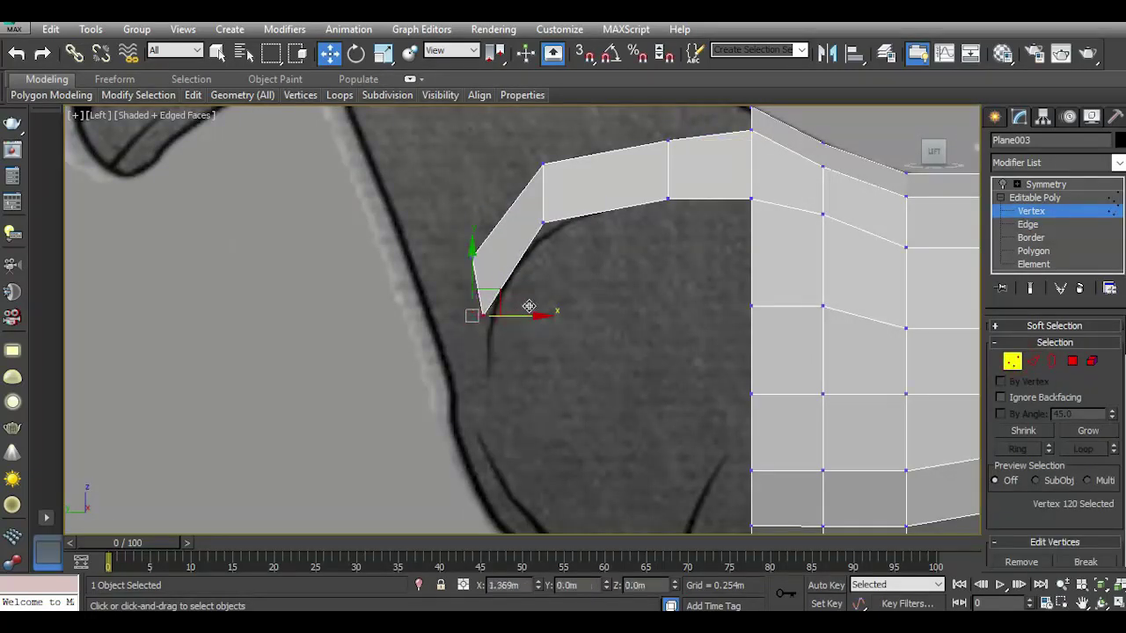
{"action": "left_click", "coordinate": [542, 221]}
{"action": "left_click_drag", "start_coordinate": [540, 222], "coordinate": [547, 224]}
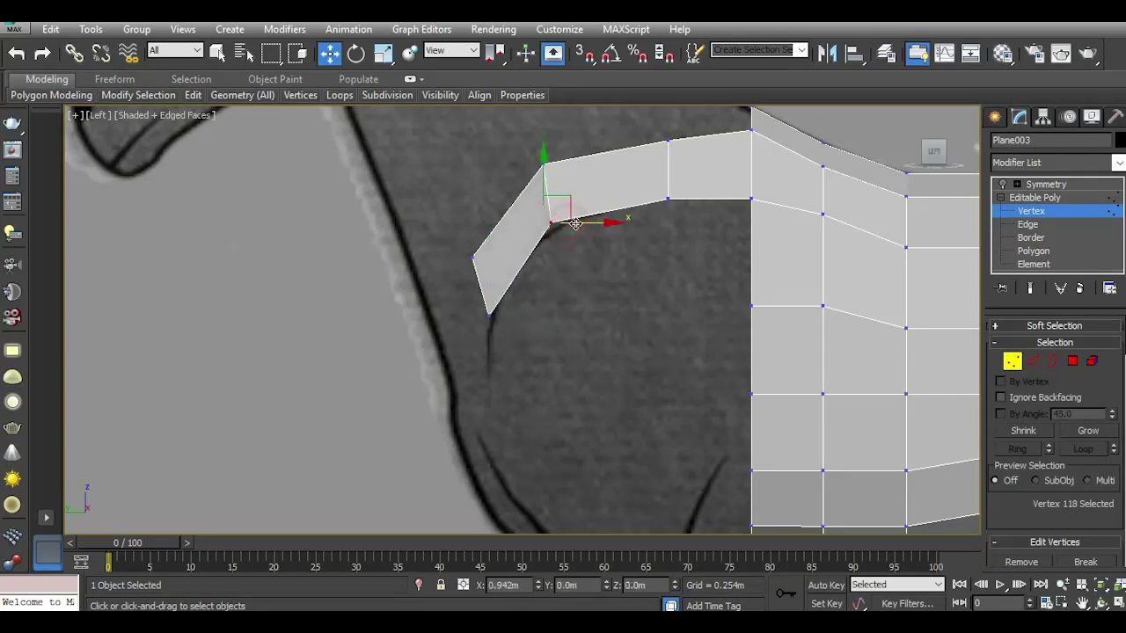
{"action": "left_click", "coordinate": [472, 257]}
{"action": "left_click_drag", "start_coordinate": [468, 240], "coordinate": [469, 258]}
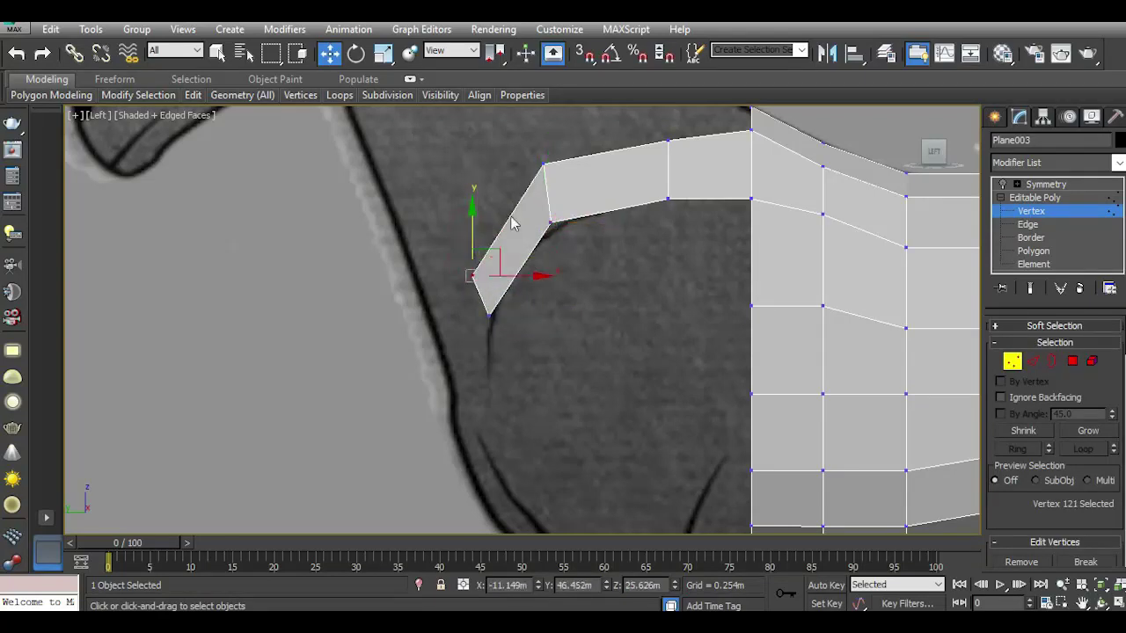
{"action": "left_click", "coordinate": [543, 165]}
{"action": "left_click_drag", "start_coordinate": [568, 155], "coordinate": [558, 168]}
Toggle Use NURMS on and back off to preview the smoothed mesh.
{"action": "left_click", "coordinate": [194, 95]}
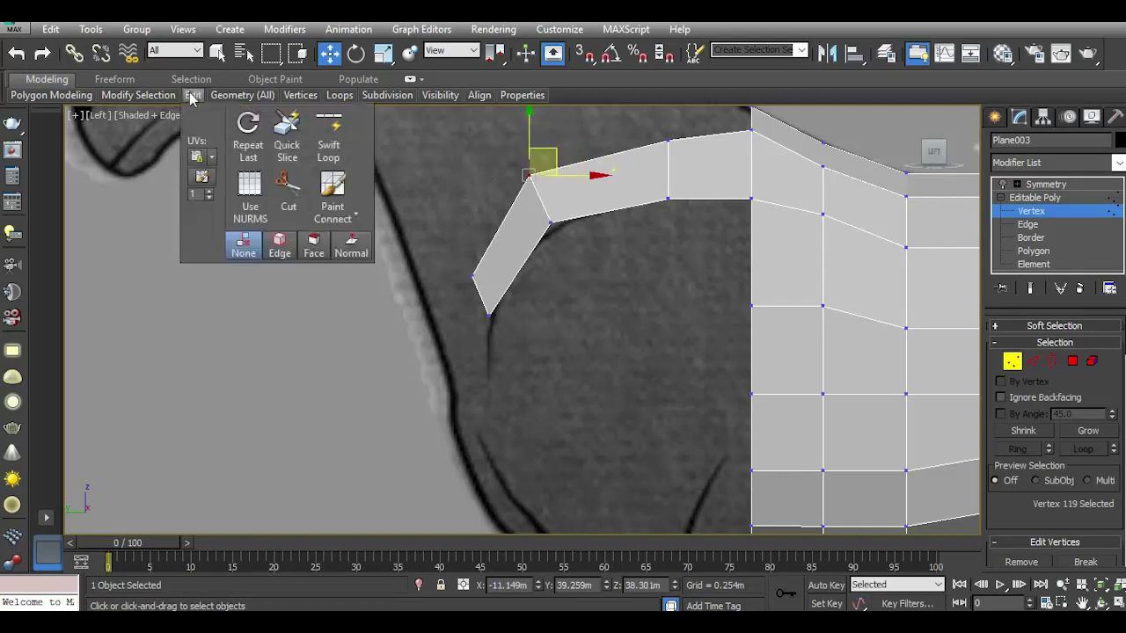
{"action": "left_click", "coordinate": [250, 189]}
{"action": "scroll", "coordinate": [588, 325], "scroll_direction": "down", "scroll_amount": 2}
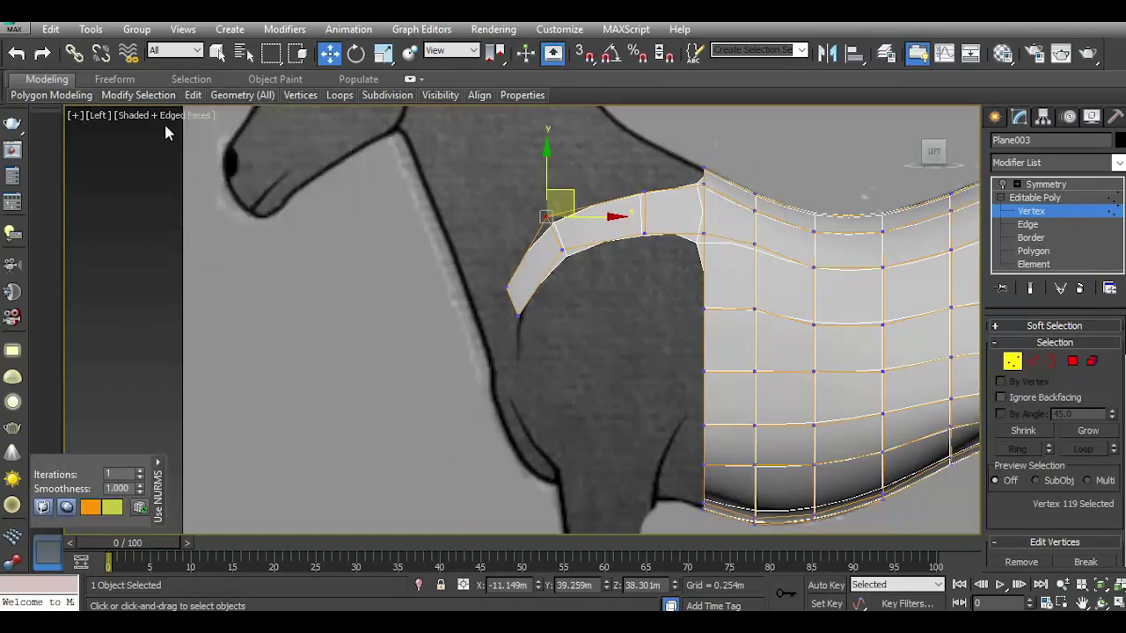
{"action": "left_click", "coordinate": [250, 188]}
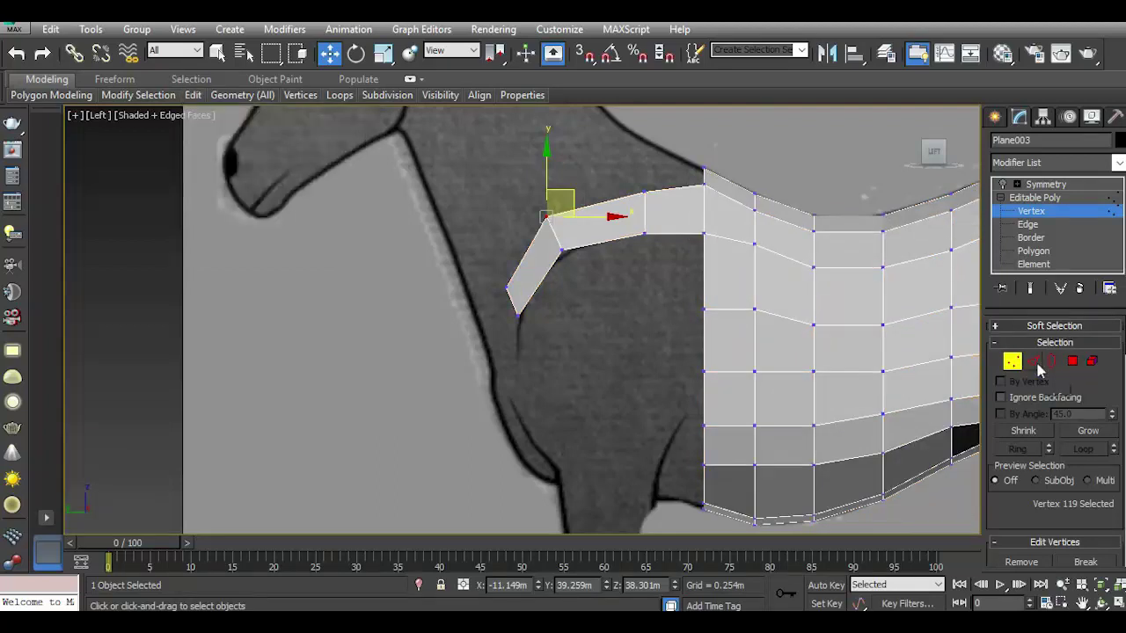
In Top view, move the tip edge and the edge behind it back inside the shoulder outline.
{"action": "left_click", "coordinate": [1033, 361]}
{"action": "left_click", "coordinate": [516, 303]}
{"action": "key", "text": "t"}
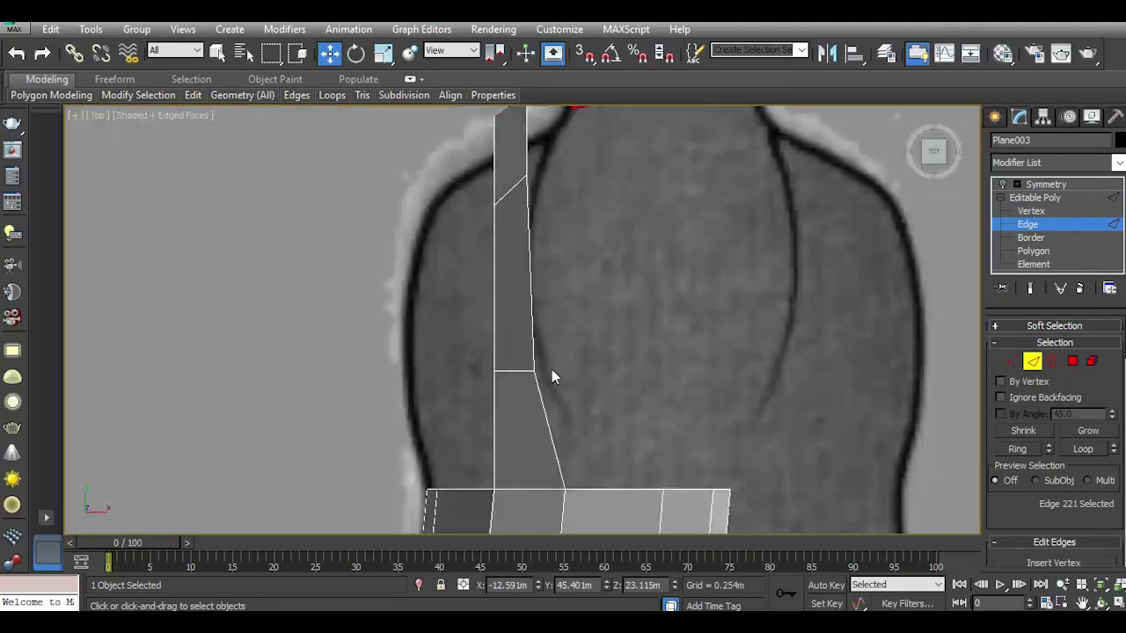
{"action": "scroll", "coordinate": [551, 369], "scroll_direction": "down", "scroll_amount": 2}
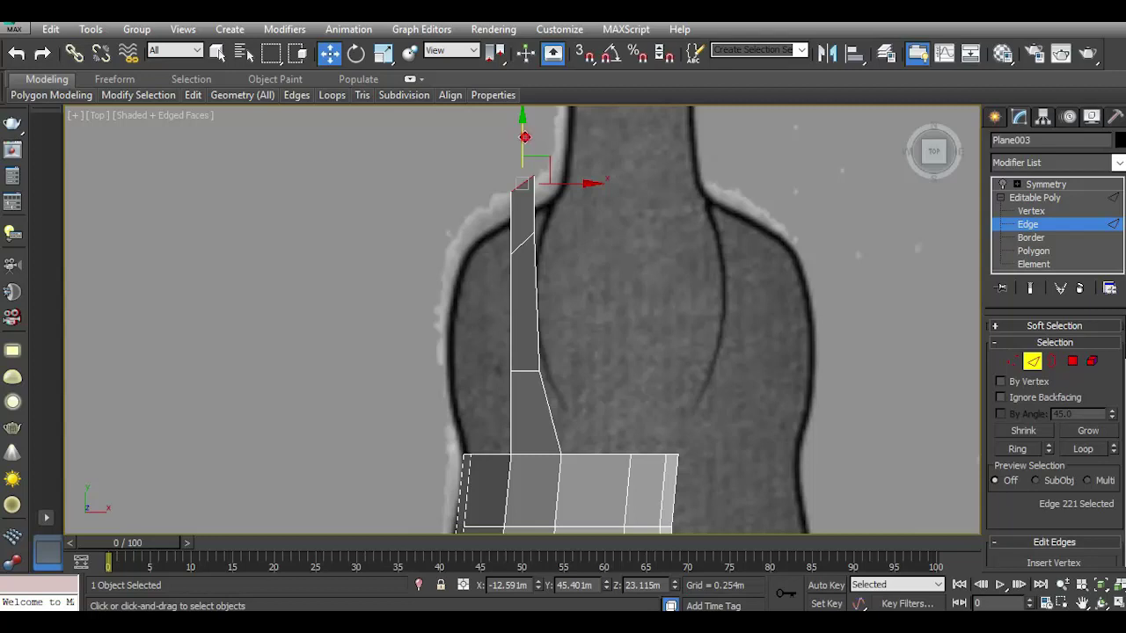
{"action": "left_click_drag", "start_coordinate": [524, 137], "coordinate": [540, 164]}
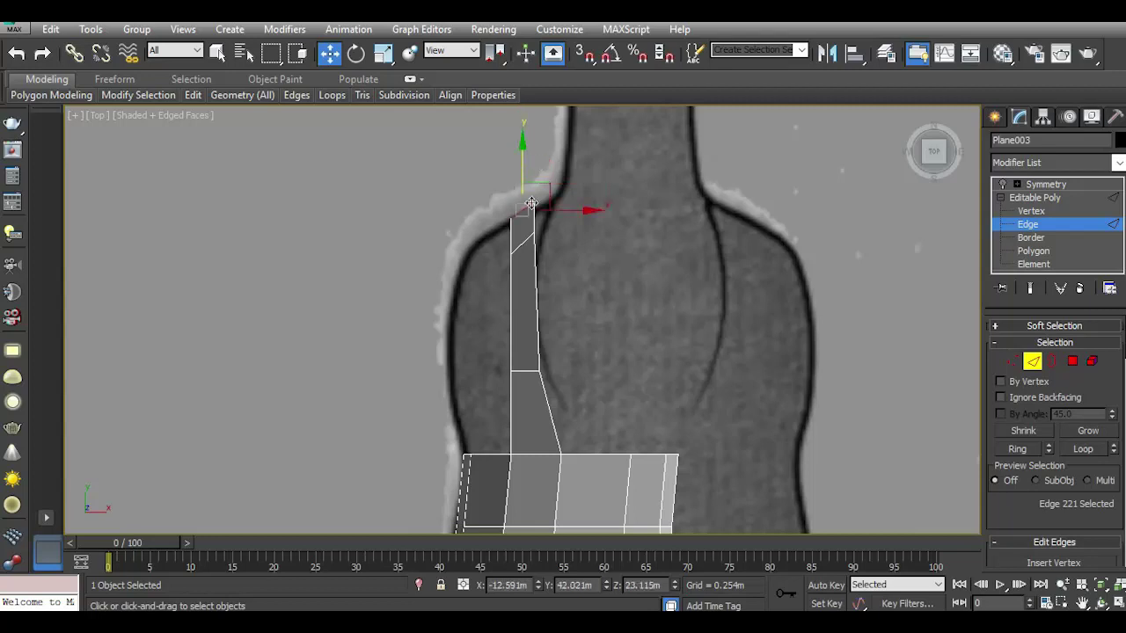
{"action": "scroll", "coordinate": [523, 244], "scroll_direction": "up", "scroll_amount": 2}
{"action": "left_click", "coordinate": [523, 244]}
{"action": "left_click_drag", "start_coordinate": [527, 203], "coordinate": [525, 231]}
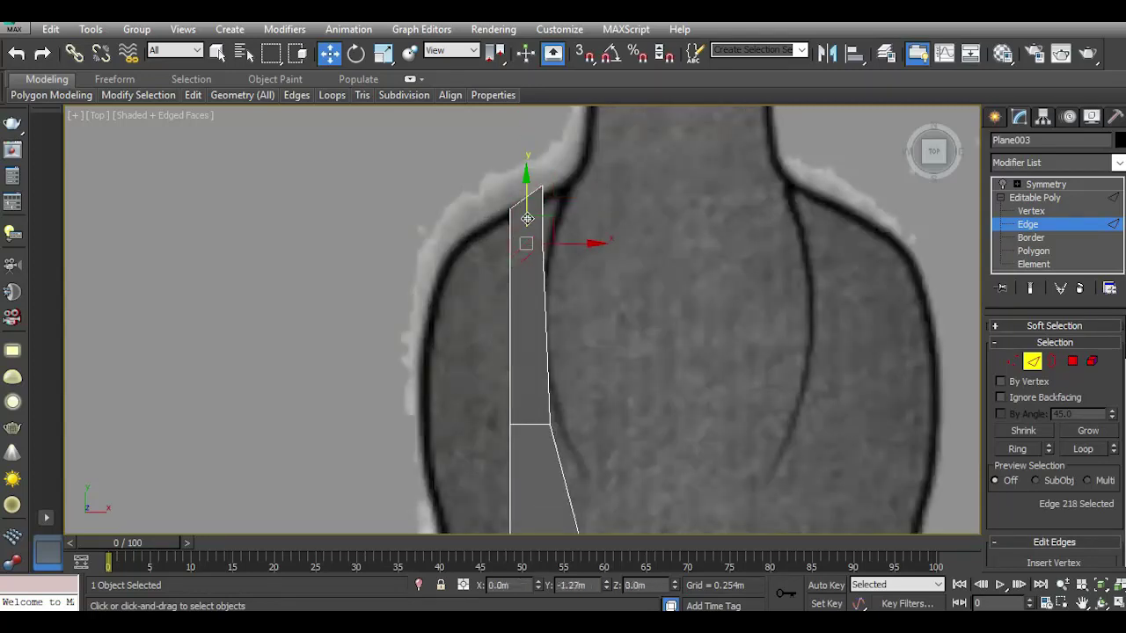
In Left view, raise the strip's lower, tip and top-edge vertices onto the chest line.
{"action": "key", "text": "l"}
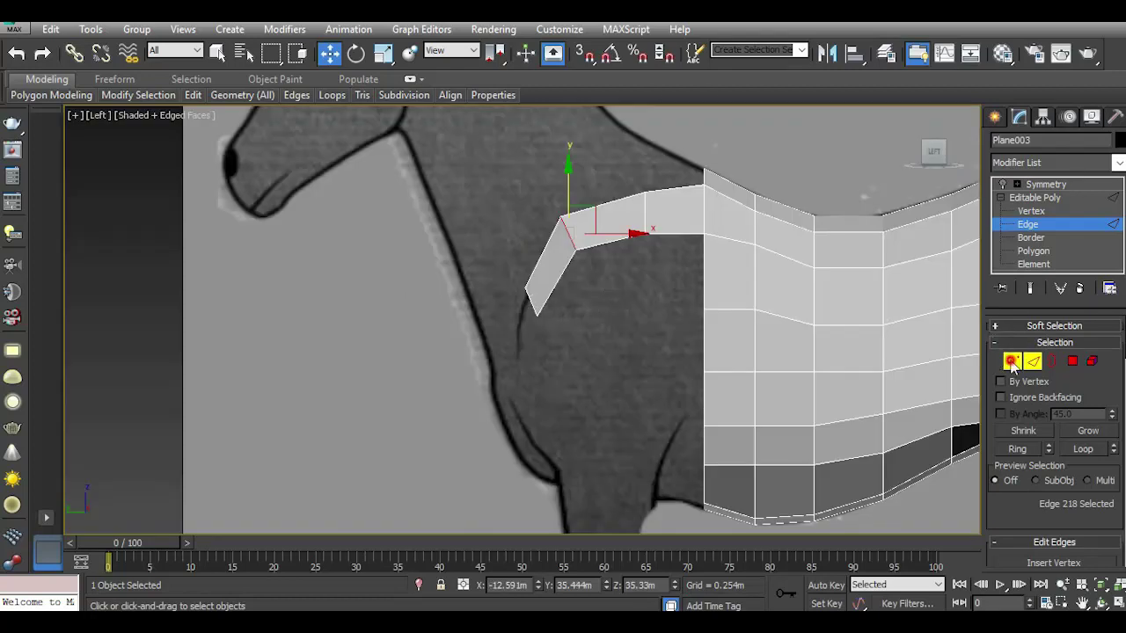
{"action": "left_click", "coordinate": [1012, 360]}
{"action": "left_click_drag", "start_coordinate": [536, 315], "coordinate": [527, 255]}
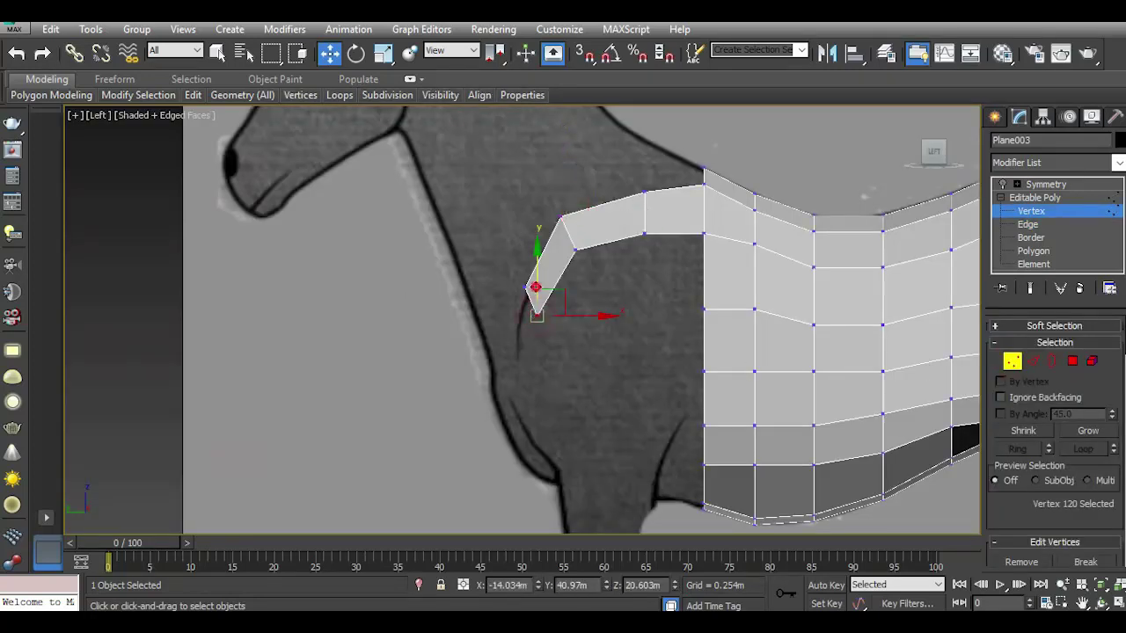
{"action": "scroll", "coordinate": [527, 255], "scroll_direction": "up", "scroll_amount": 3}
{"action": "left_click_drag", "start_coordinate": [523, 310], "coordinate": [524, 270]}
{"action": "left_click", "coordinate": [624, 235]}
{"action": "left_click_drag", "start_coordinate": [624, 211], "coordinate": [626, 199]}
{"action": "left_click_drag", "start_coordinate": [762, 204], "coordinate": [757, 184]}
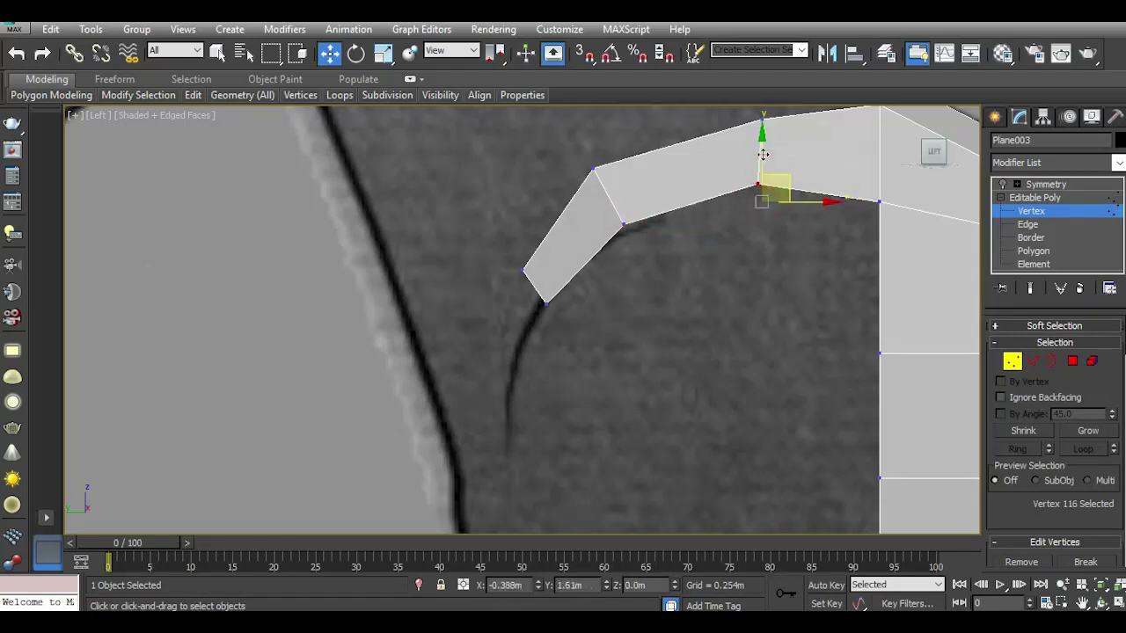
{"action": "left_click", "coordinate": [548, 306]}
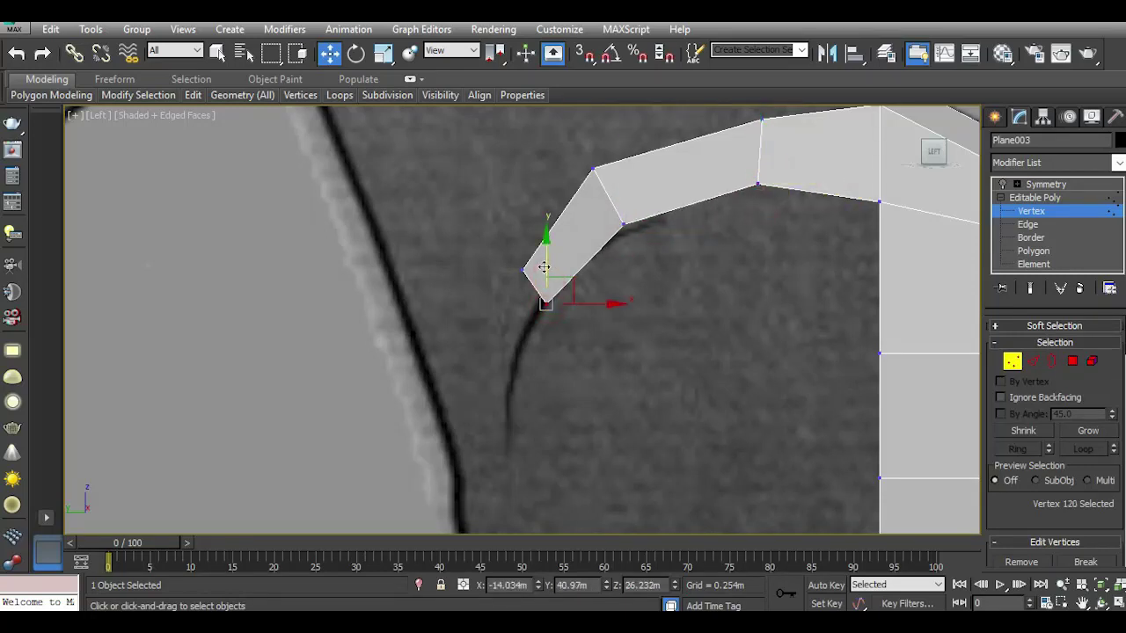
{"action": "mouse_move", "coordinate": [546, 265]}
{"action": "left_mouse_down"}
{"action": "mouse_move", "coordinate": [545, 255]}
{"action": "mouse_move", "coordinate": [563, 275]}
{"action": "left_mouse_up"}
{"action": "scroll", "coordinate": [568, 275], "scroll_direction": "down", "scroll_amount": 3}
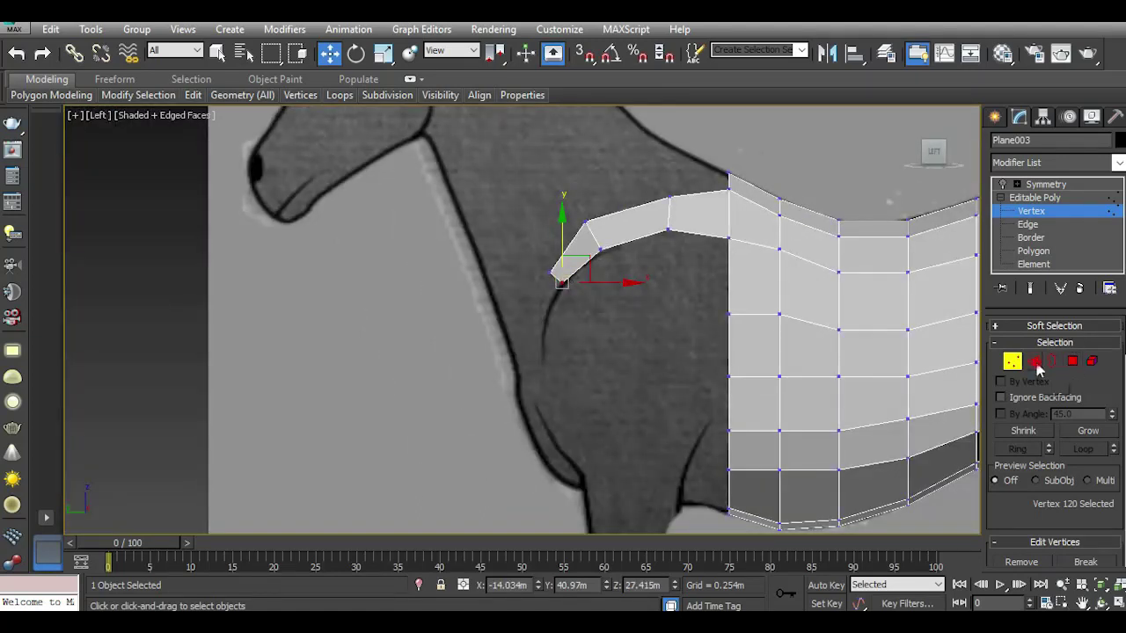
Shift-drag the tip edge down the chest, then pull the new edge inside the outline in Top view.
{"action": "left_click", "coordinate": [1034, 361]}
{"action": "left_click", "coordinate": [556, 276]}
{"action": "left_click_drag", "start_coordinate": [583, 250], "coordinate": [557, 323], "text": "shift"}
{"action": "key", "text": "t"}
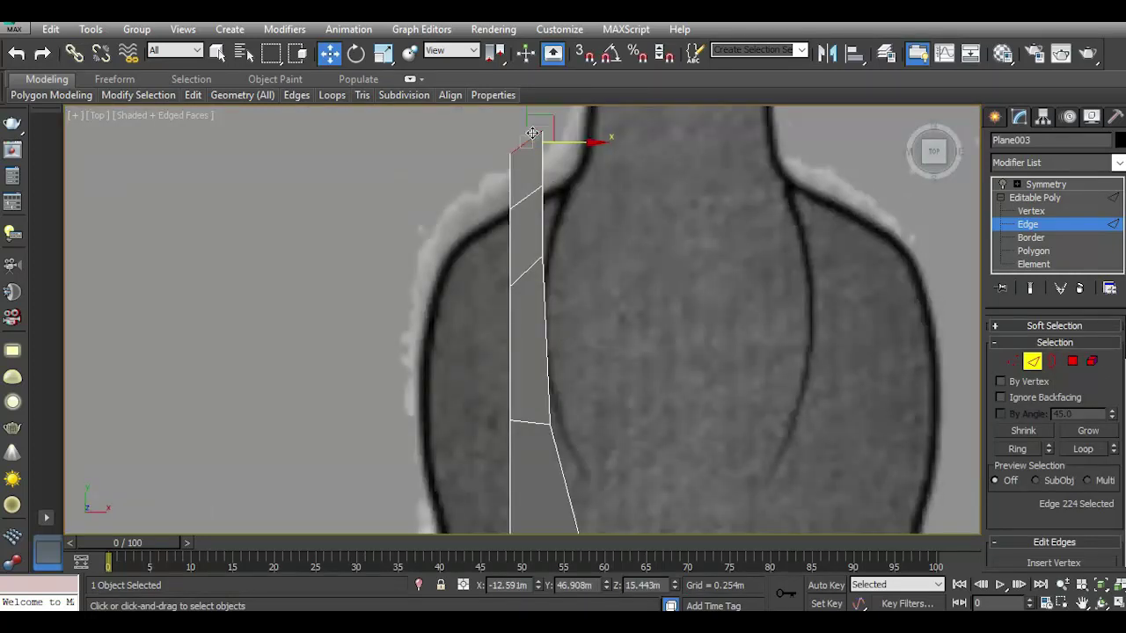
{"action": "middle_click_drag", "start_coordinate": [539, 154], "coordinate": [540, 302]}
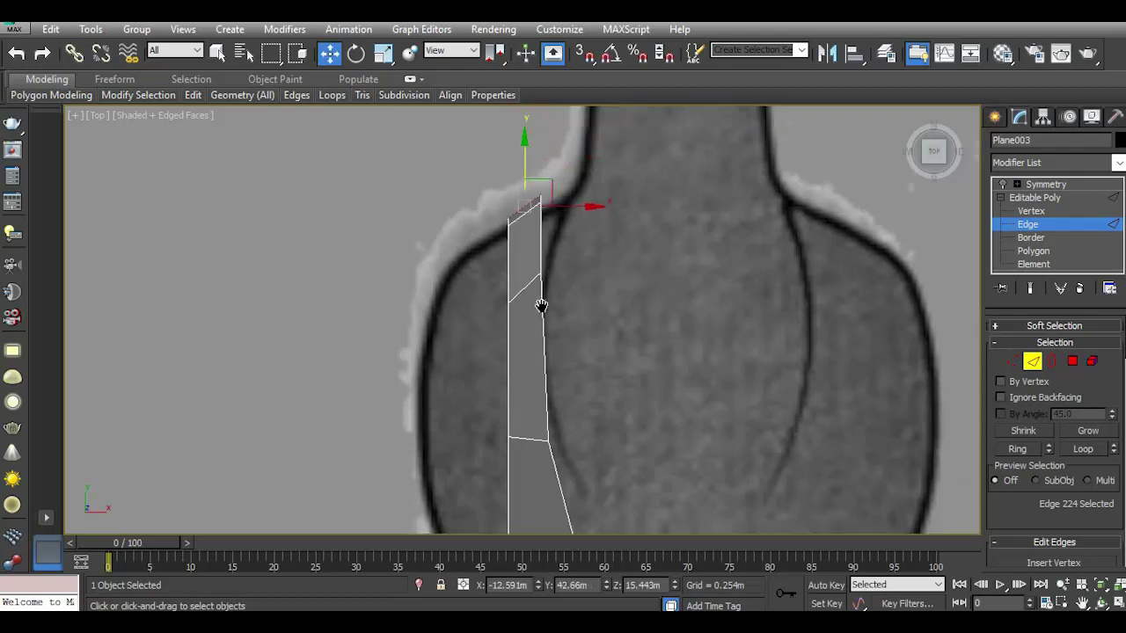
{"action": "scroll", "coordinate": [516, 296], "scroll_direction": "up", "scroll_amount": 2}
{"action": "left_click_drag", "start_coordinate": [512, 277], "coordinate": [519, 267]}
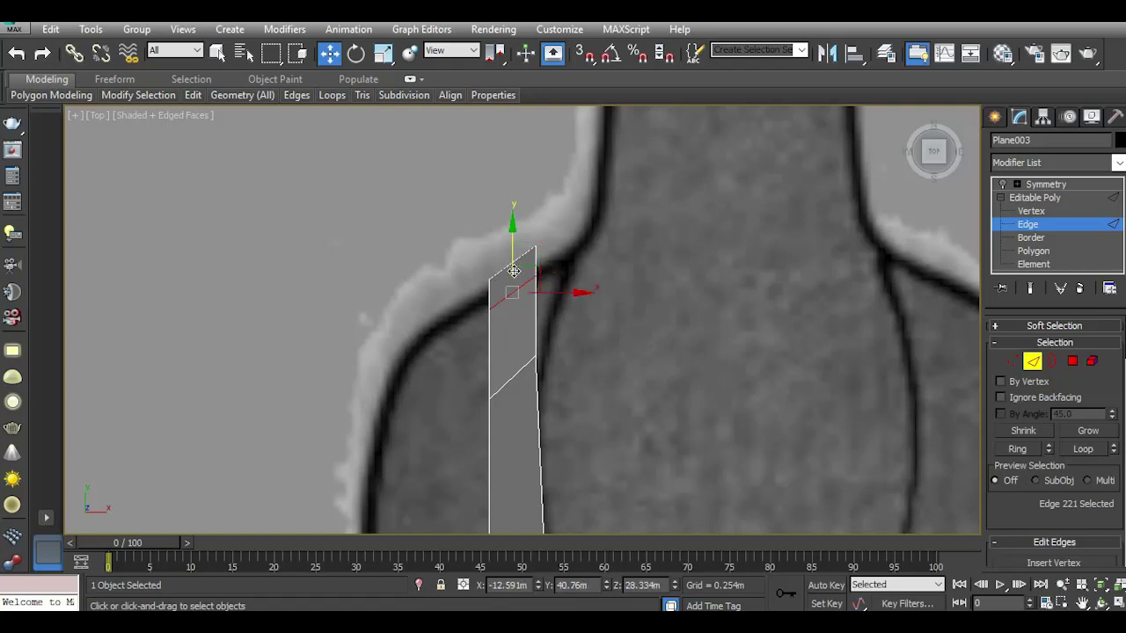
In Left view, select the strip's two bottom vertices and check their placement against the reference in Top view.
{"action": "key", "text": "l"}
{"action": "left_click", "coordinate": [552, 352]}
{"action": "key", "text": "1"}
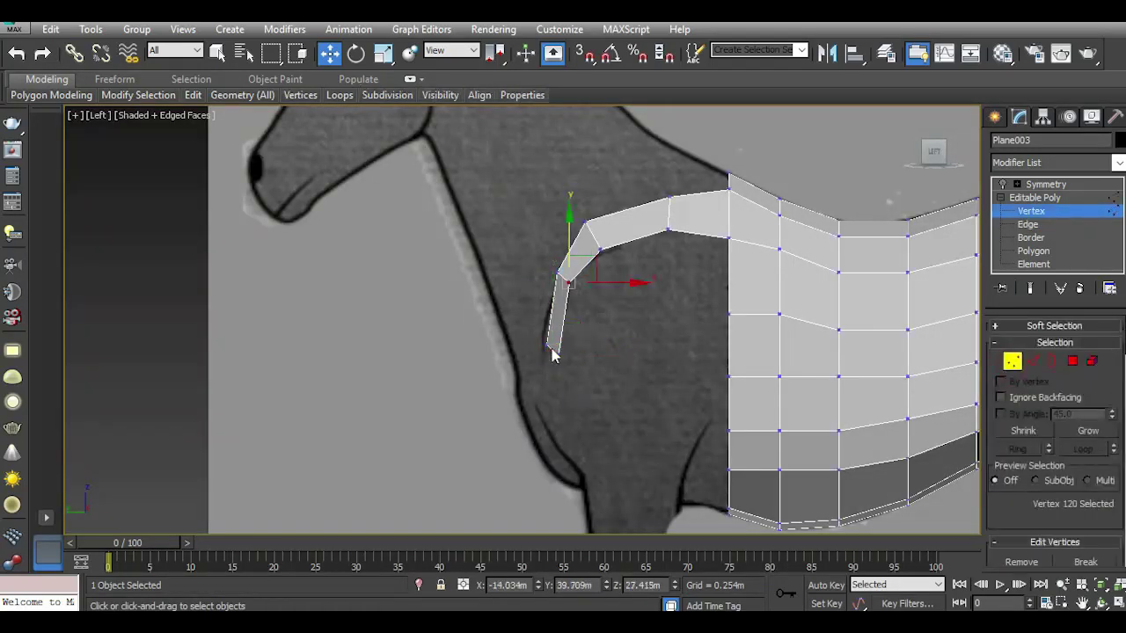
{"action": "scroll", "coordinate": [554, 353], "scroll_direction": "up", "scroll_amount": 3}
{"action": "mouse_move", "coordinate": [516, 320]}
{"action": "left_mouse_down"}
{"action": "mouse_move", "coordinate": [554, 360]}
{"action": "mouse_move", "coordinate": [570, 352]}
{"action": "left_mouse_up"}
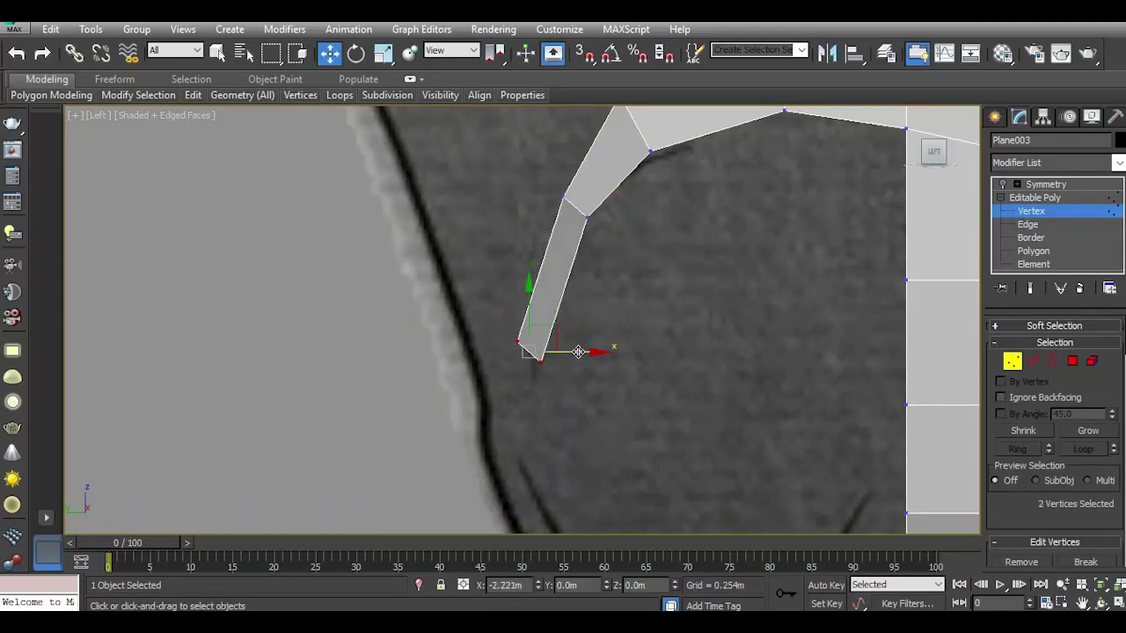
{"action": "scroll", "coordinate": [568, 308], "scroll_direction": "down", "scroll_amount": 2}
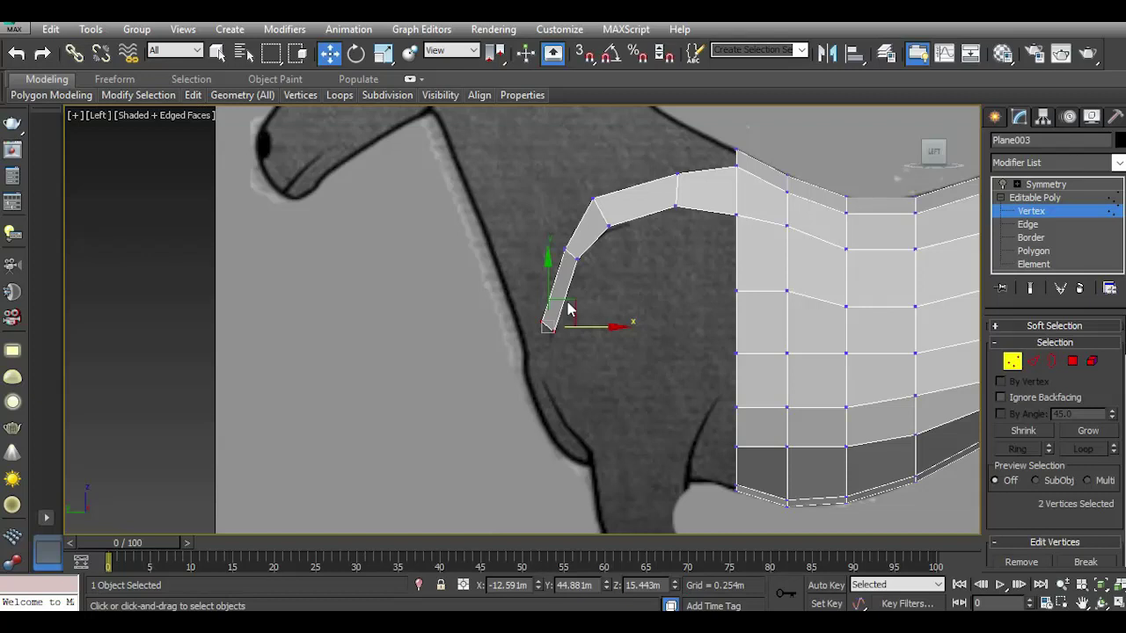
{"action": "key", "text": "t"}
{"action": "scroll", "coordinate": [563, 319], "scroll_direction": "down", "scroll_amount": 2}
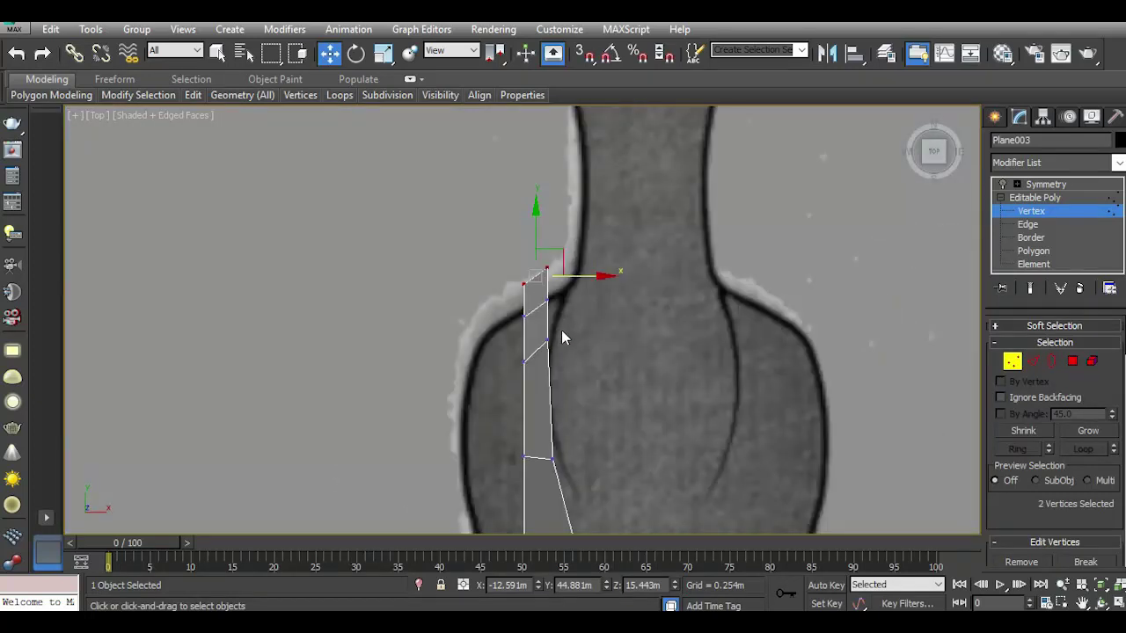
{"action": "key", "text": "l"}
{"action": "scroll", "coordinate": [564, 325], "scroll_direction": "down", "scroll_amount": 1}
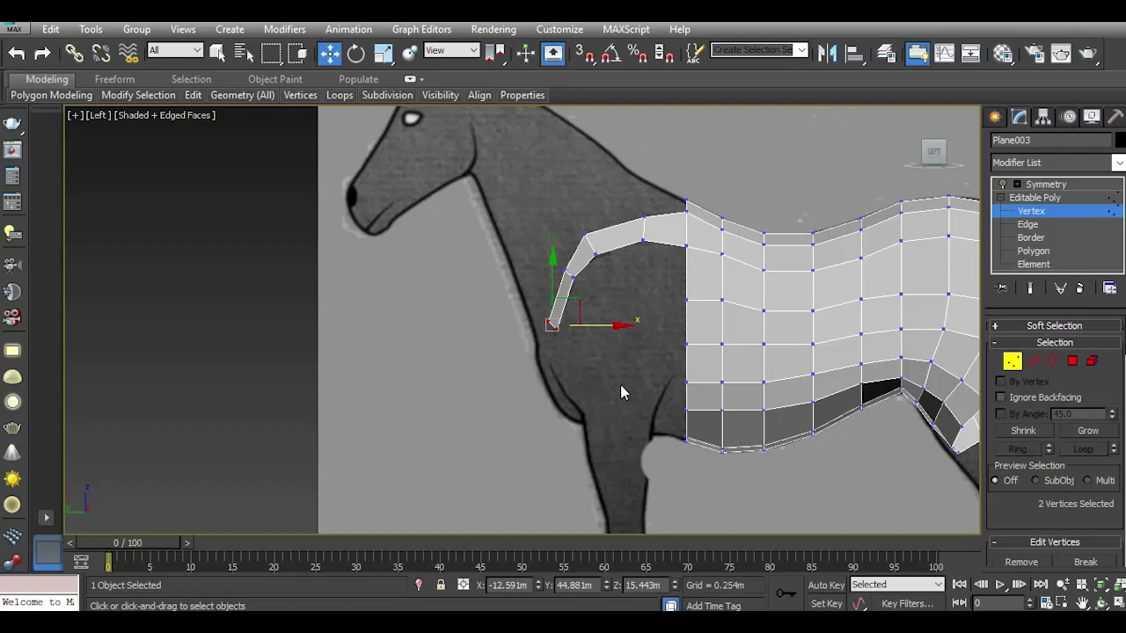
Shift-drag the strip's bottom edge down to add a polygon on the chest outline, checking Top and Left views.
{"action": "scroll", "coordinate": [541, 321], "scroll_direction": "up", "scroll_amount": 3}
{"action": "left_click", "coordinate": [1033, 361]}
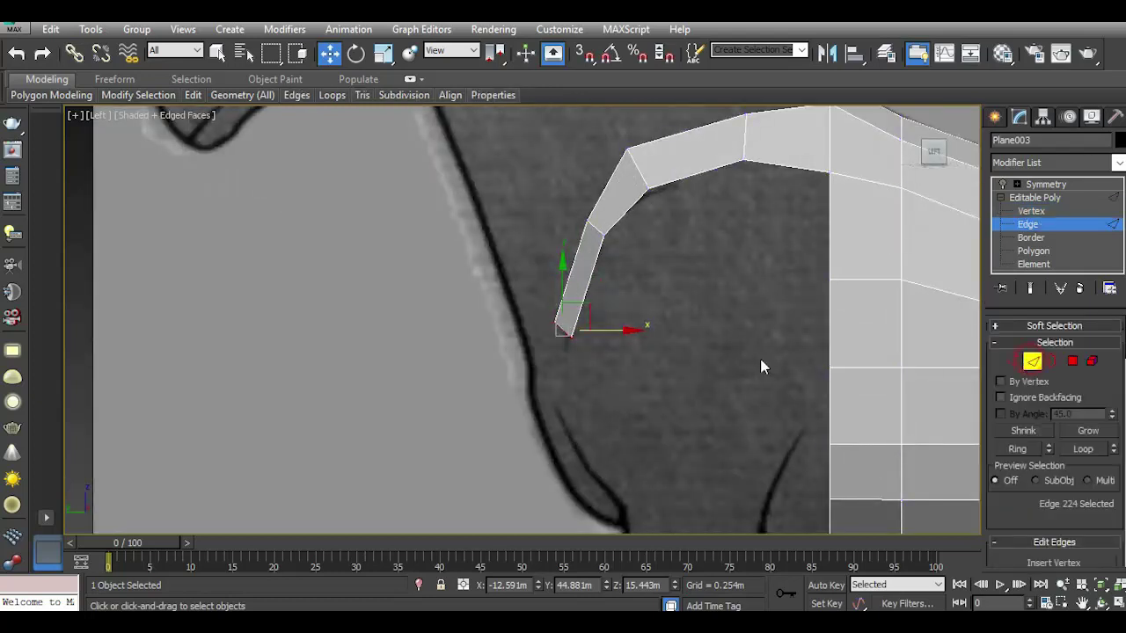
{"action": "left_click_drag", "start_coordinate": [594, 311], "coordinate": [565, 393]}
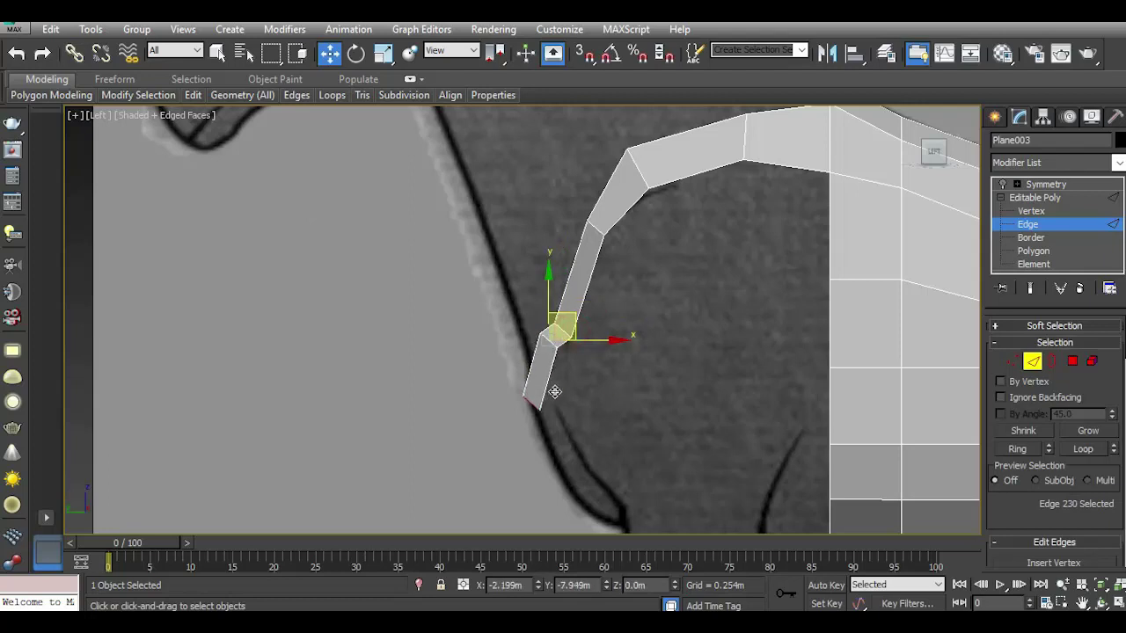
{"action": "left_click", "coordinate": [15, 54]}
{"action": "left_click_drag", "start_coordinate": [574, 312], "coordinate": [567, 372], "text": "shift"}
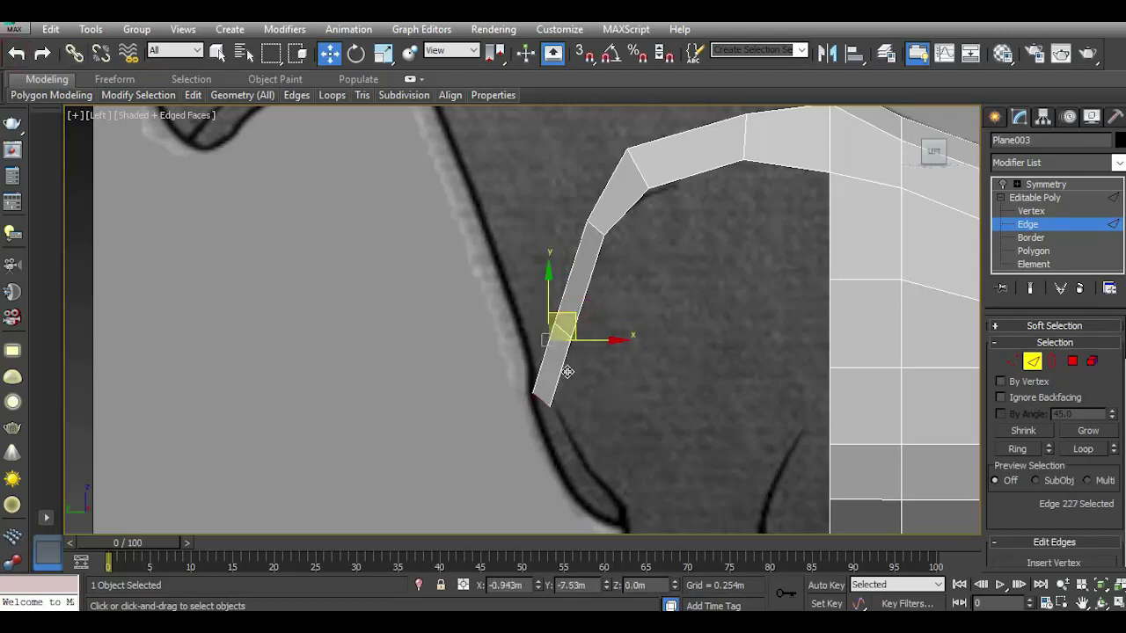
{"action": "left_click_drag", "start_coordinate": [567, 371], "coordinate": [569, 374], "text": "shift"}
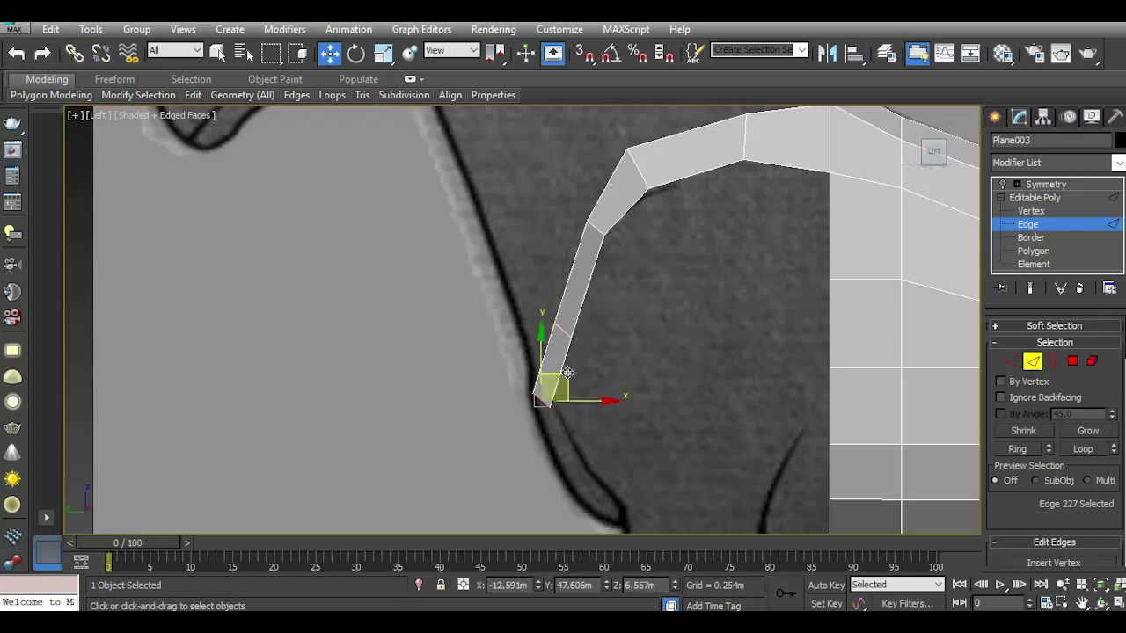
{"action": "key", "text": "t"}
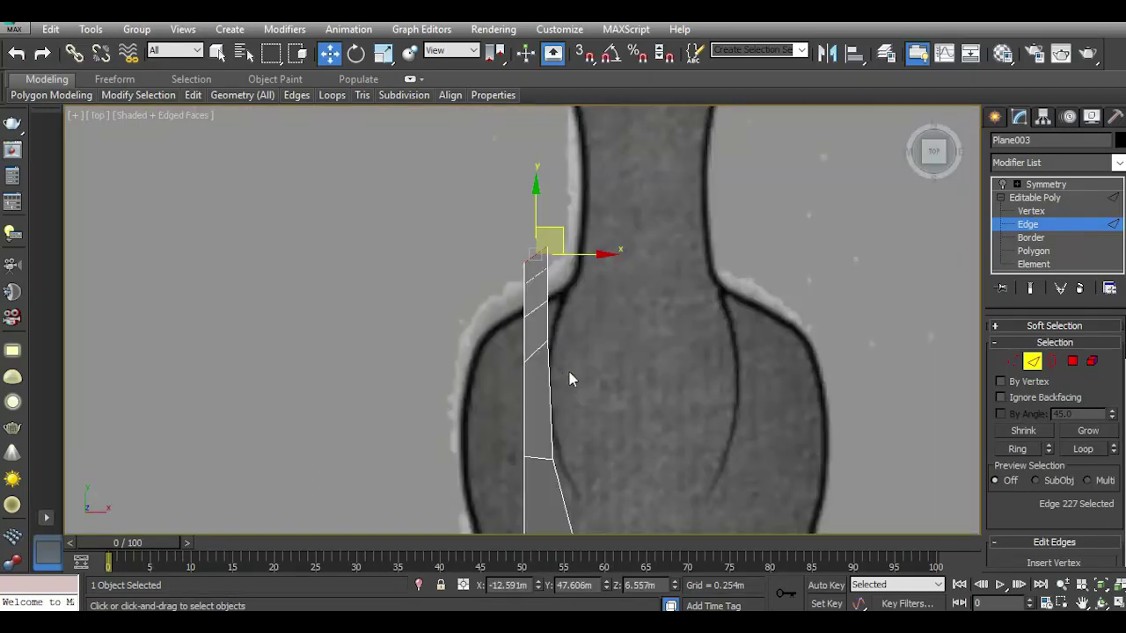
{"action": "key", "text": "l"}
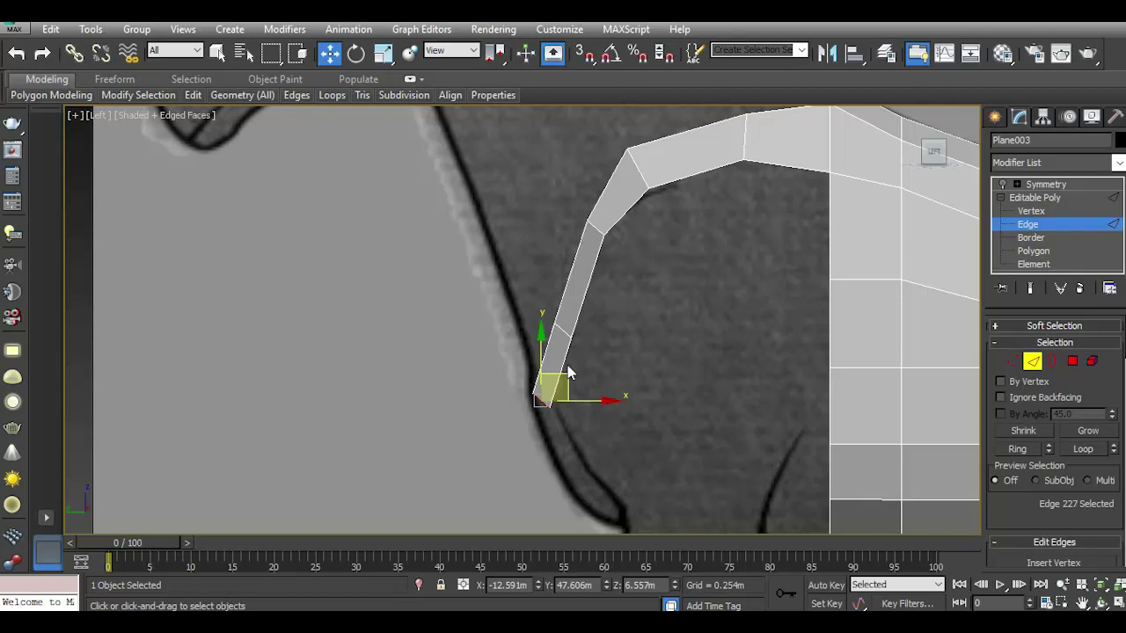
{"action": "key", "text": "t"}
{"action": "key", "text": "1"}
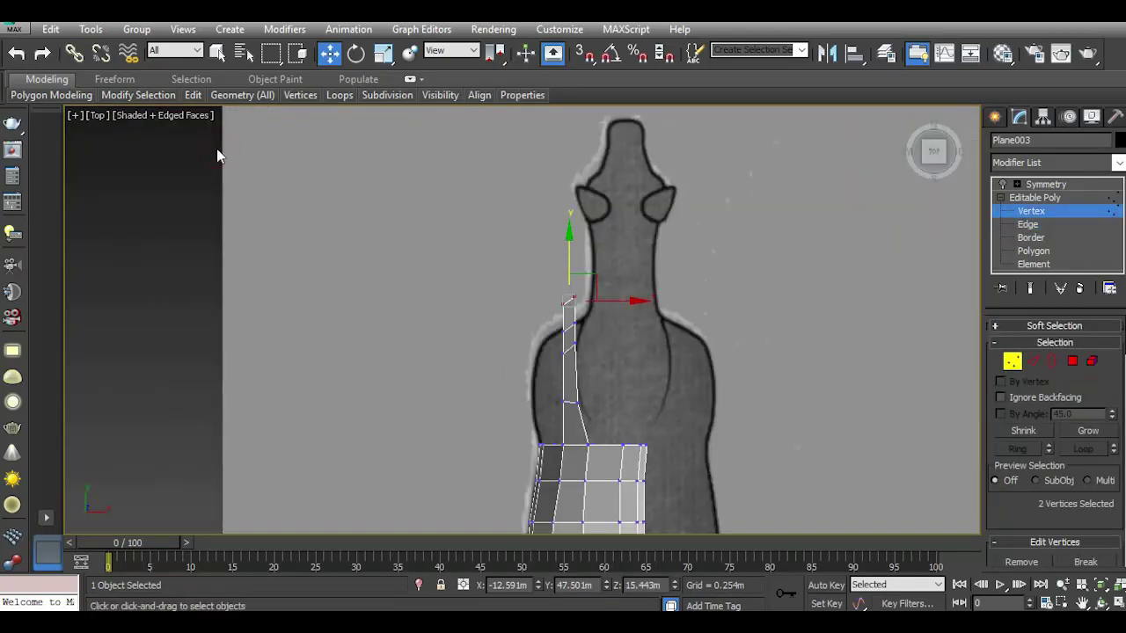
{"action": "key", "text": "l"}
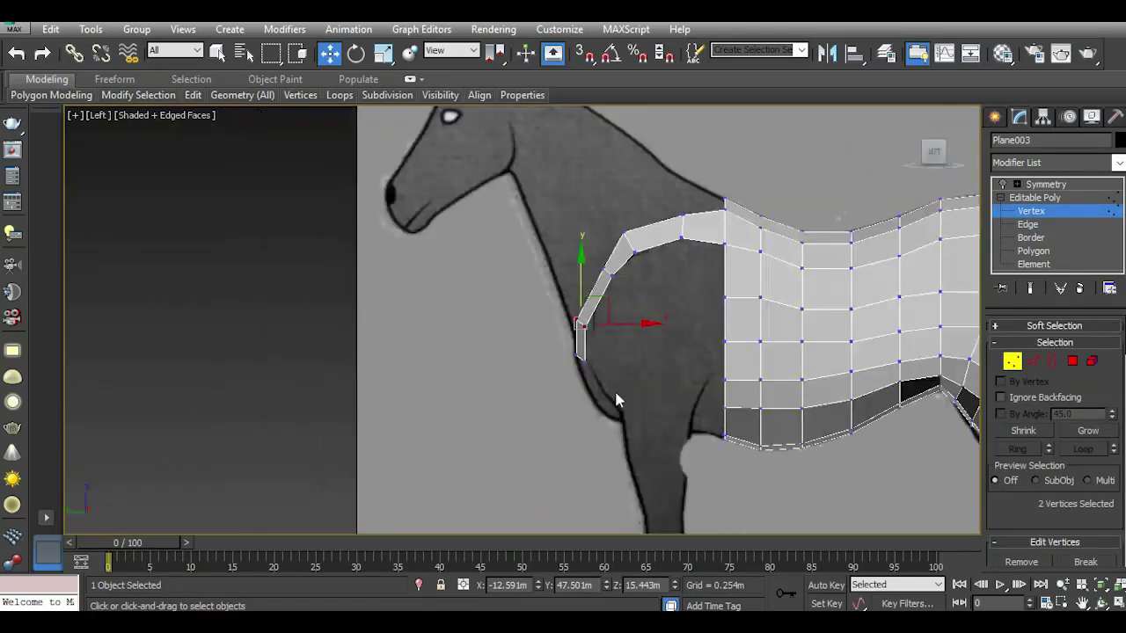
{"action": "scroll", "coordinate": [614, 388], "scroll_direction": "up", "scroll_amount": 5}
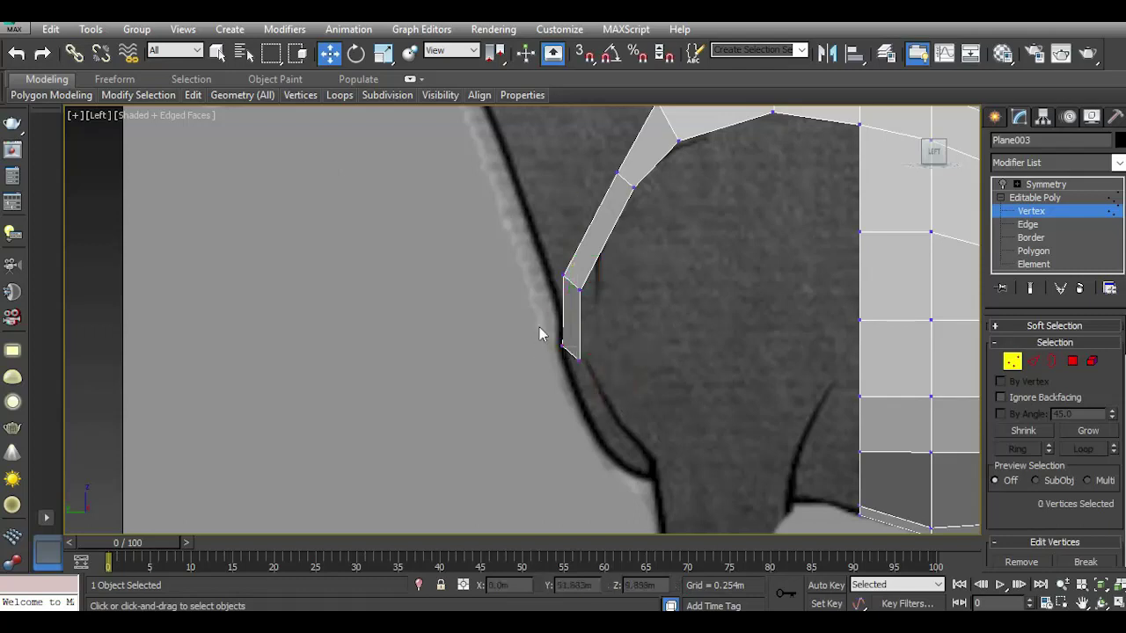
In Top view, move the strip's two end vertices in along the neck outline.
{"action": "key", "text": "t"}
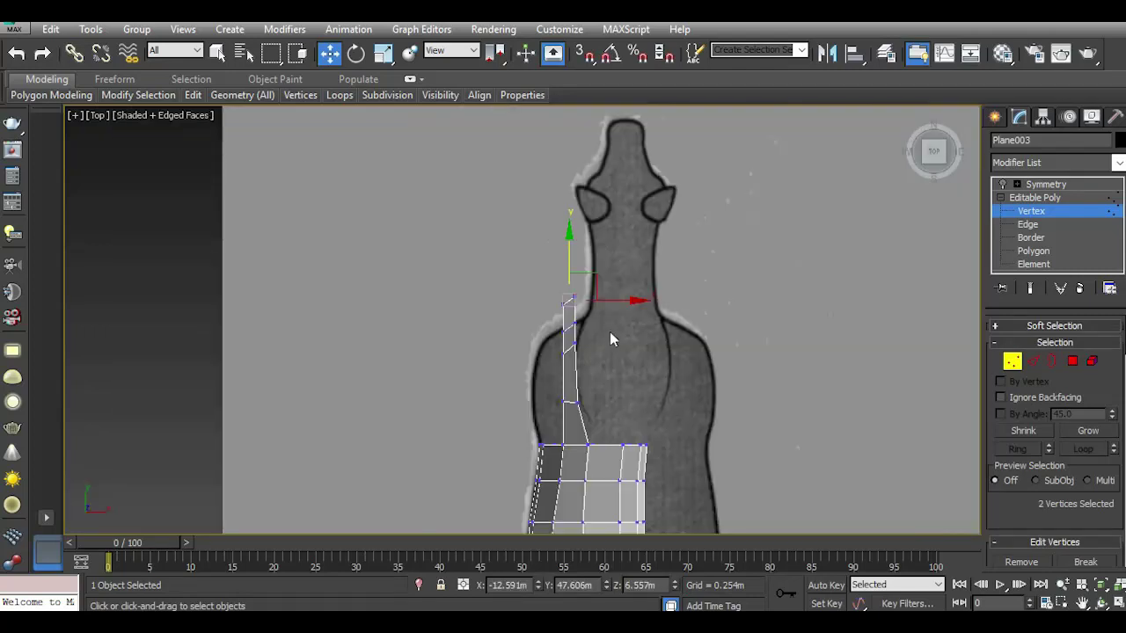
{"action": "scroll", "coordinate": [585, 321], "scroll_direction": "up", "scroll_amount": 5}
{"action": "left_click_drag", "start_coordinate": [583, 281], "coordinate": [593, 286]}
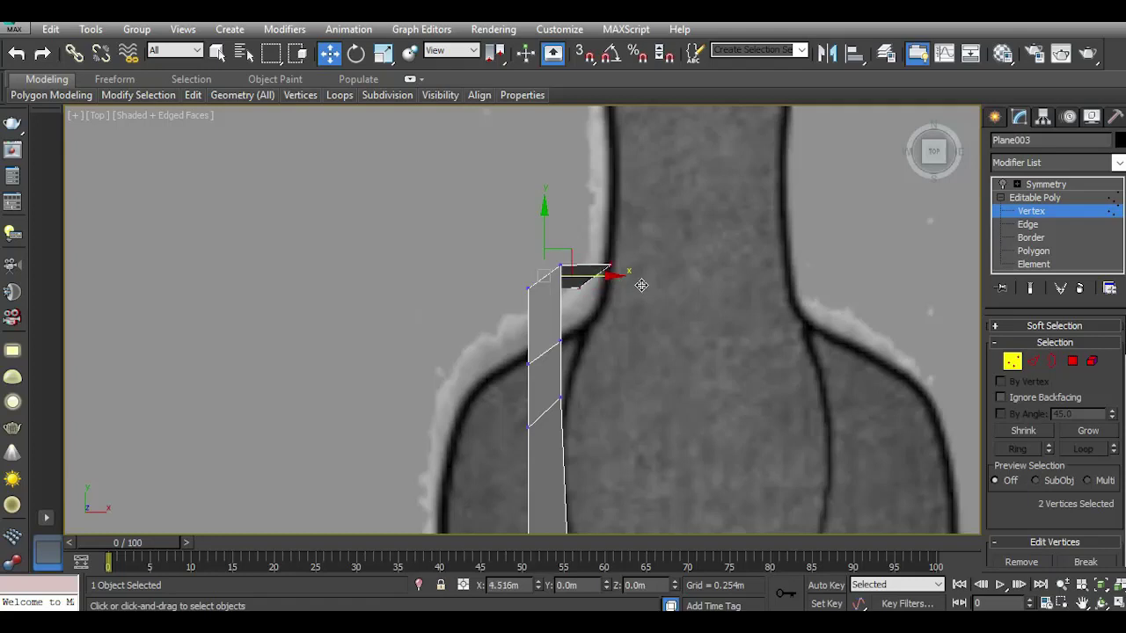
{"action": "left_click_drag", "start_coordinate": [500, 232], "coordinate": [579, 301]}
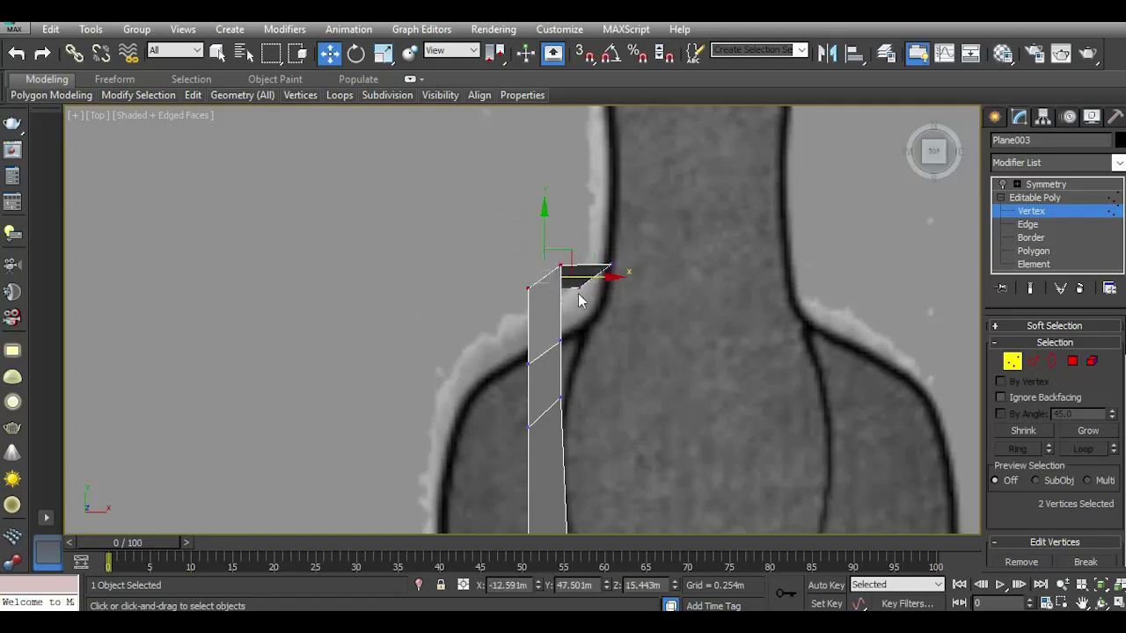
{"action": "mouse_move", "coordinate": [556, 255]}
{"action": "left_mouse_down"}
{"action": "mouse_move", "coordinate": [598, 314]}
{"action": "mouse_move", "coordinate": [637, 314]}
{"action": "left_mouse_up"}
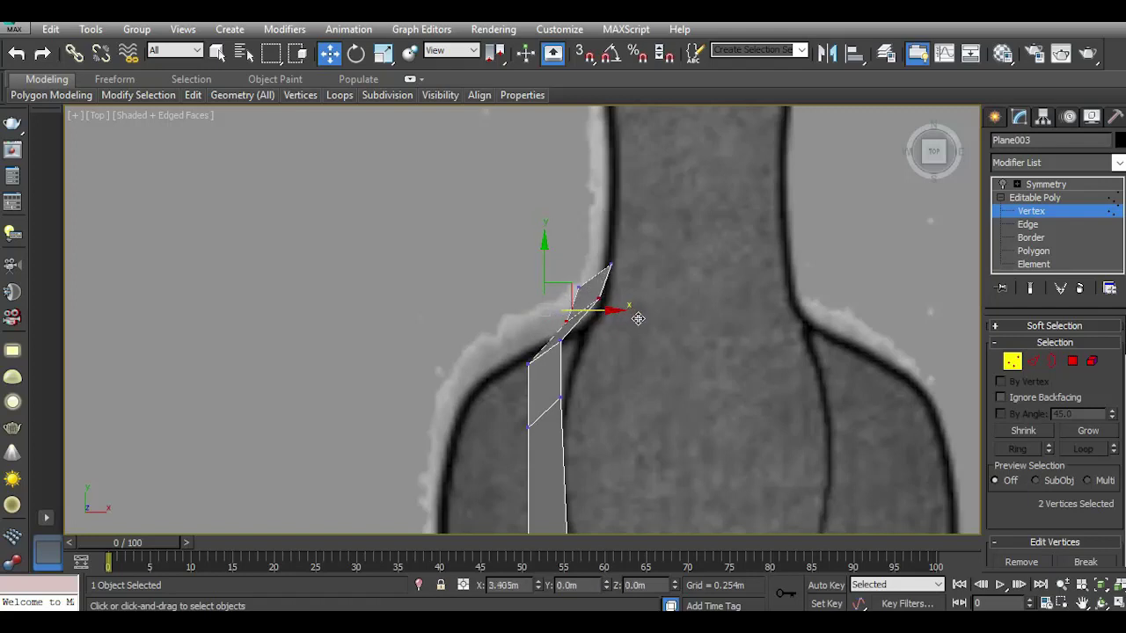
In Left view, align the middle vertex pair with the chest outline.
{"action": "mouse_move", "coordinate": [496, 314]}
{"action": "left_mouse_down"}
{"action": "mouse_move", "coordinate": [584, 373]}
{"action": "mouse_move", "coordinate": [597, 345]}
{"action": "left_mouse_up"}
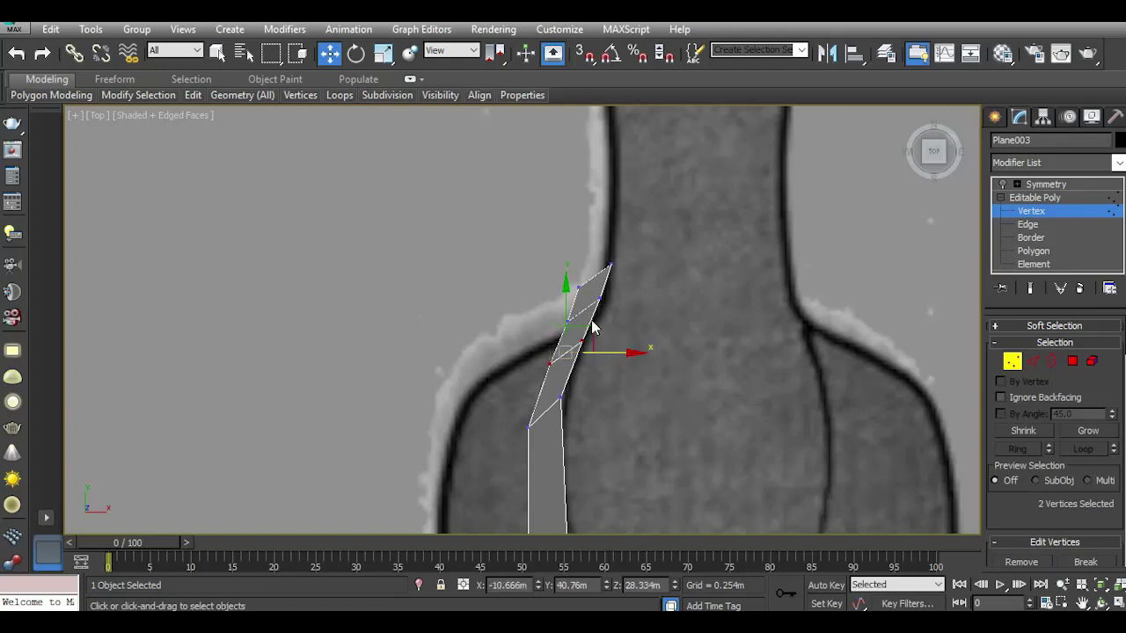
{"action": "key", "text": "l"}
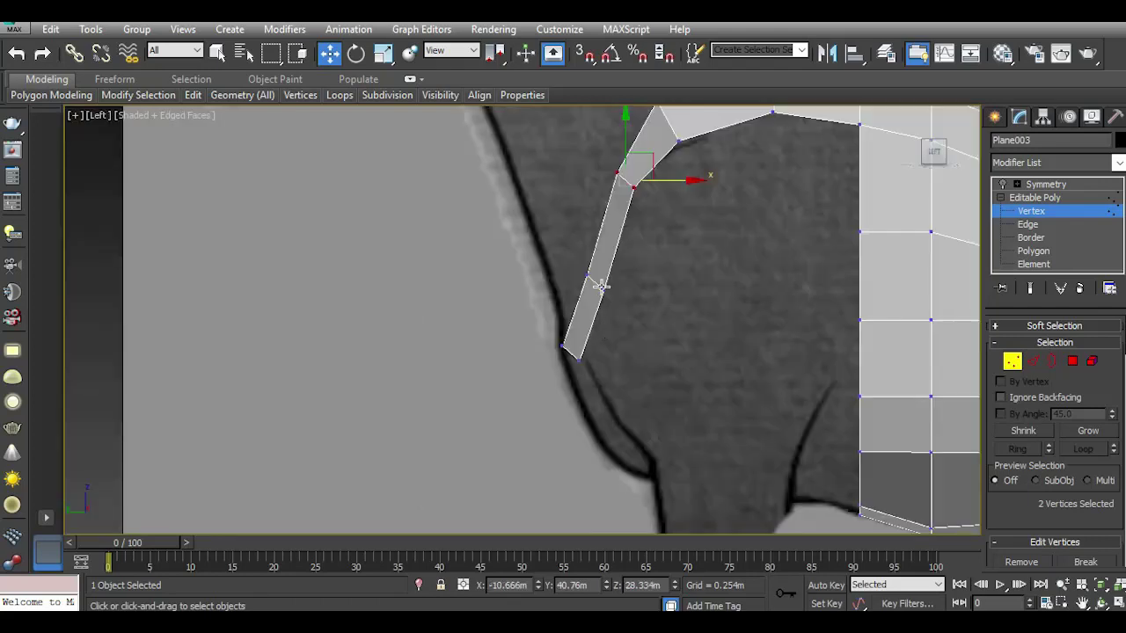
{"action": "mouse_move", "coordinate": [568, 269]}
{"action": "left_mouse_down"}
{"action": "mouse_move", "coordinate": [637, 314]}
{"action": "mouse_move", "coordinate": [628, 291]}
{"action": "left_mouse_up"}
{"action": "middle_click_drag", "start_coordinate": [648, 264], "coordinate": [661, 314]}
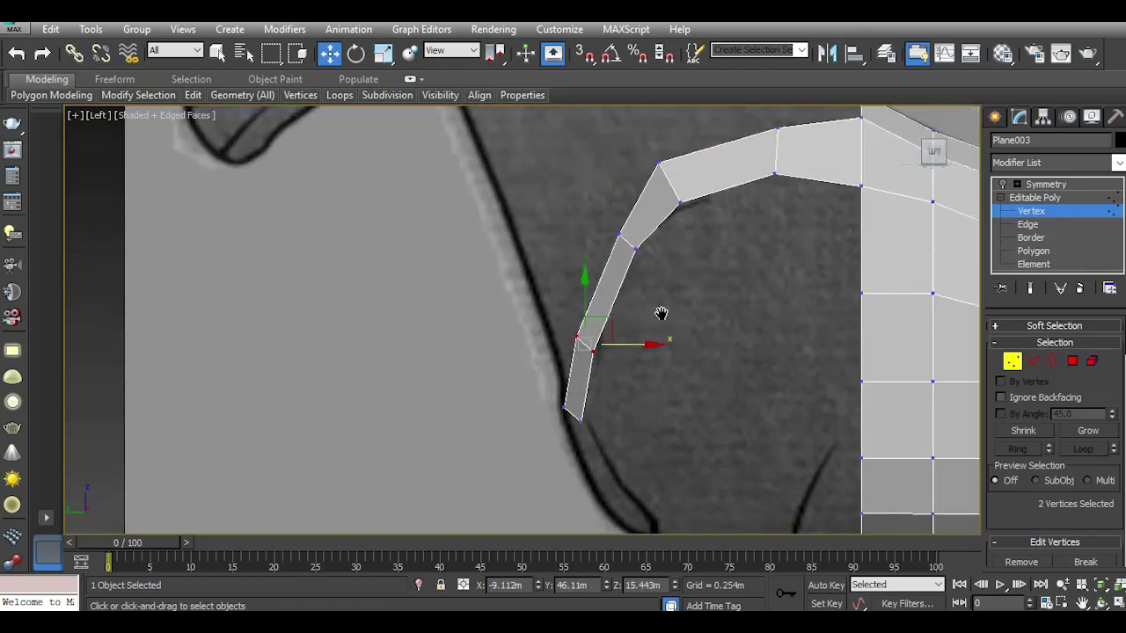
{"action": "mouse_move", "coordinate": [611, 227]}
{"action": "left_mouse_down"}
{"action": "mouse_move", "coordinate": [674, 265]}
{"action": "mouse_move", "coordinate": [672, 253]}
{"action": "left_mouse_up"}
From above, slide the four end vertices back along the neck outline.
{"action": "key", "text": "t"}
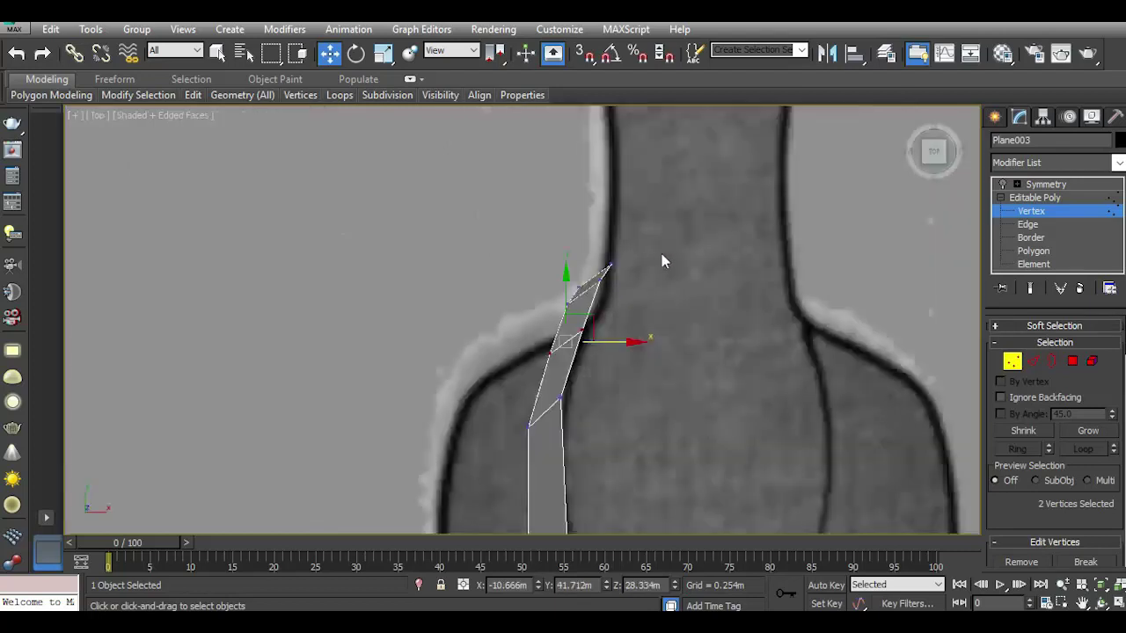
{"action": "scroll", "coordinate": [597, 308], "scroll_direction": "up", "scroll_amount": 2}
{"action": "left_click_drag", "start_coordinate": [484, 196], "coordinate": [659, 299]}
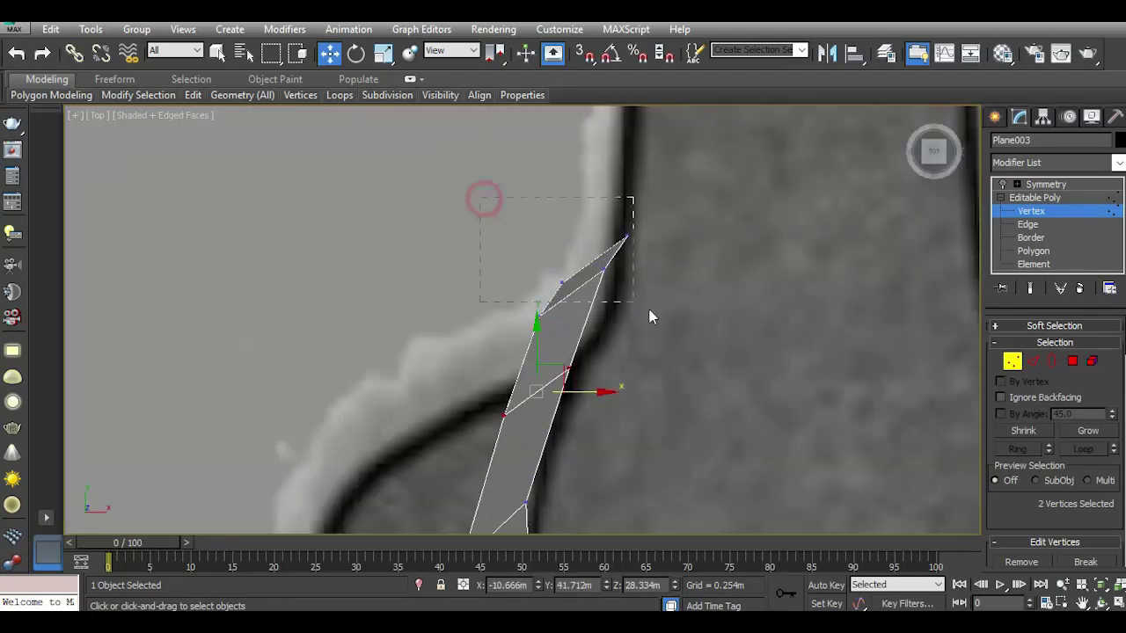
{"action": "left_click_drag", "start_coordinate": [584, 246], "coordinate": [594, 276]}
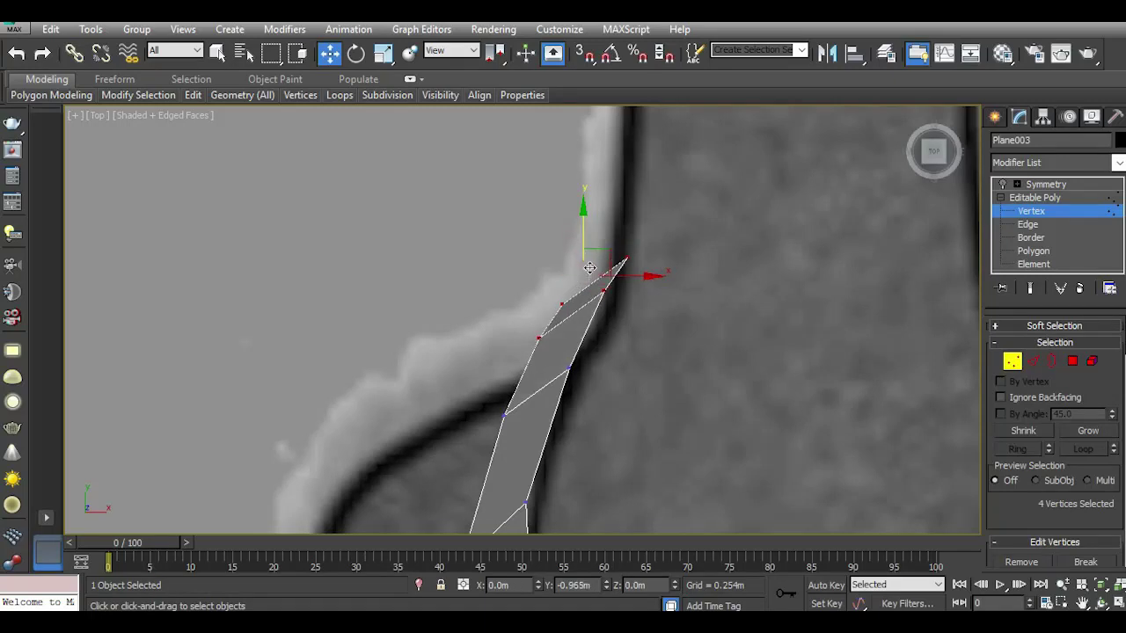
{"action": "key", "text": "l"}
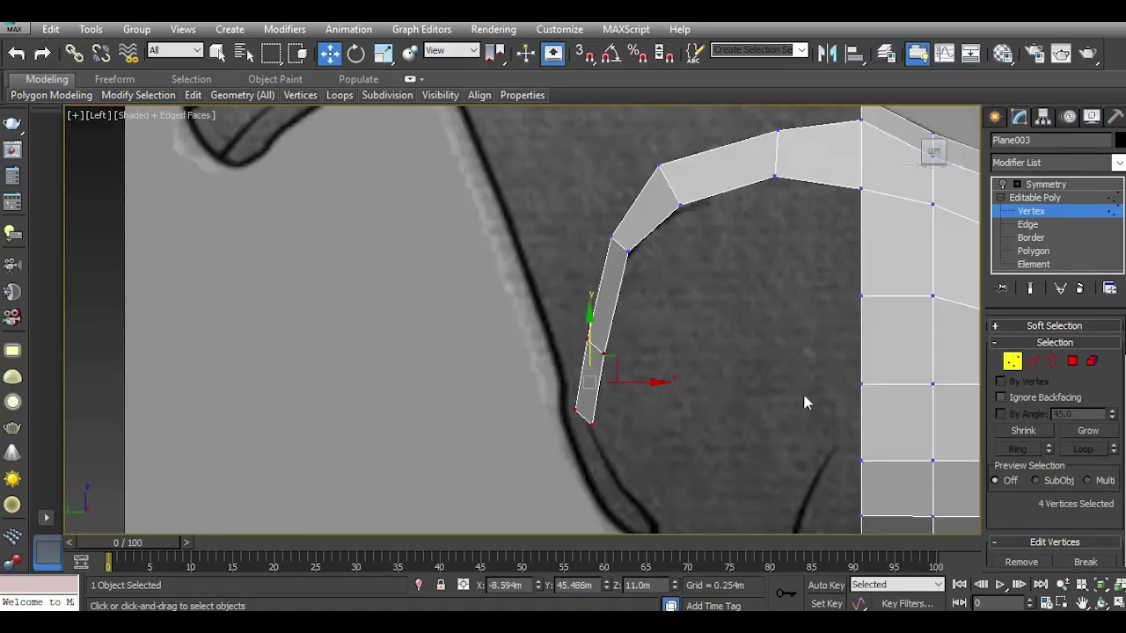
In side view, move single strip vertices, including the lowest one, onto the chest line.
{"action": "left_click", "coordinate": [748, 378]}
{"action": "scroll", "coordinate": [640, 352], "scroll_direction": "up", "scroll_amount": 3}
{"action": "left_click", "coordinate": [590, 377]}
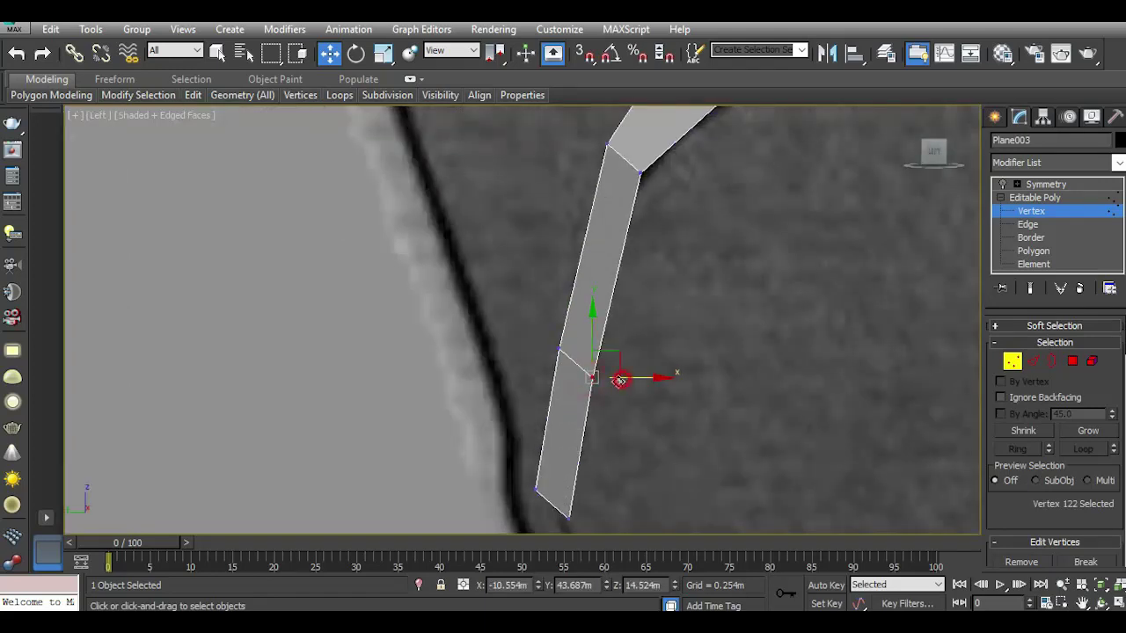
{"action": "left_click_drag", "start_coordinate": [619, 380], "coordinate": [602, 380]}
{"action": "middle_click_drag", "start_coordinate": [606, 467], "coordinate": [615, 457]}
{"action": "left_click", "coordinate": [584, 446]}
{"action": "left_click_drag", "start_coordinate": [586, 446], "coordinate": [568, 446]}
{"action": "scroll", "coordinate": [515, 356], "scroll_direction": "down", "scroll_amount": 3}
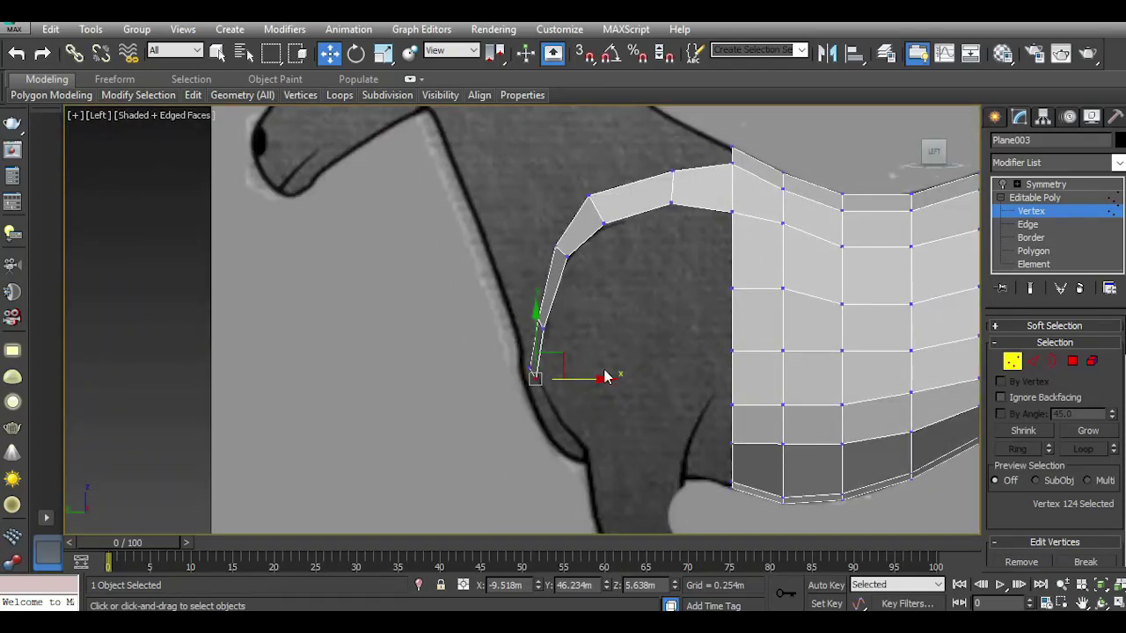
Extrude a trial segment from the strip's bottom edge, then undo it.
{"action": "left_click", "coordinate": [1032, 360]}
{"action": "scroll", "coordinate": [582, 419], "scroll_direction": "up", "scroll_amount": 3}
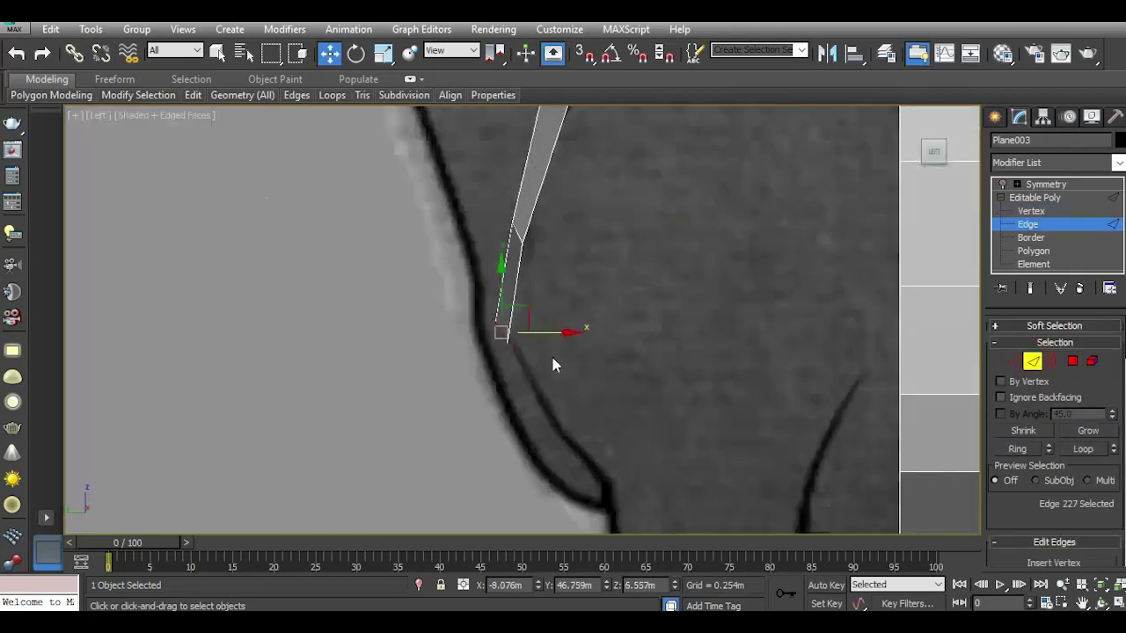
{"action": "left_click_drag", "start_coordinate": [513, 322], "coordinate": [557, 426], "text": "shift"}
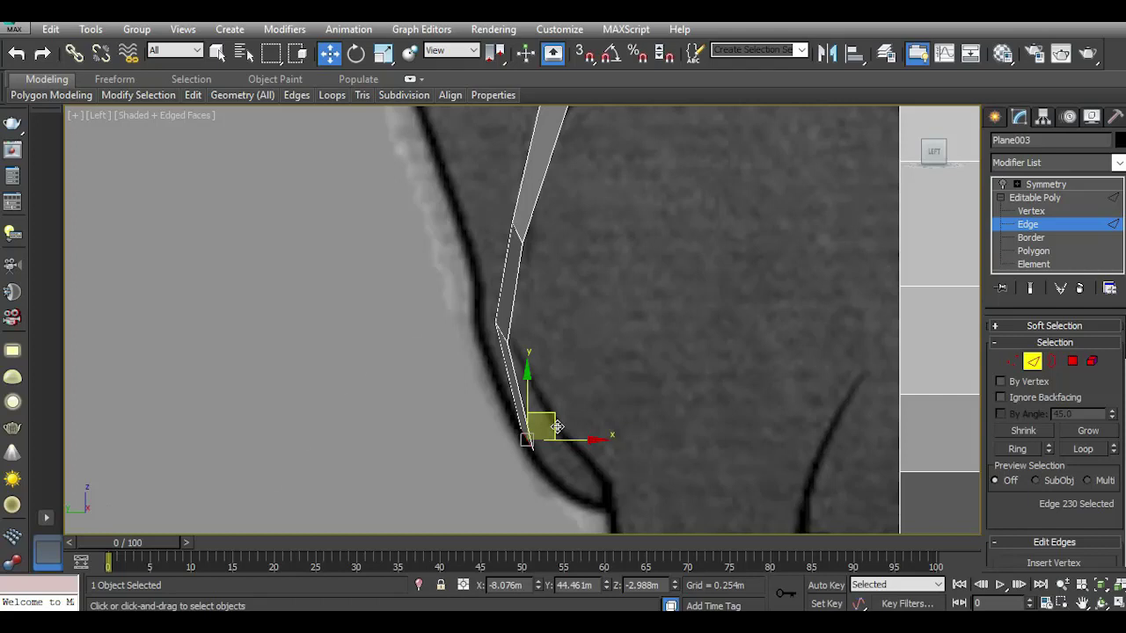
{"action": "key", "text": "t"}
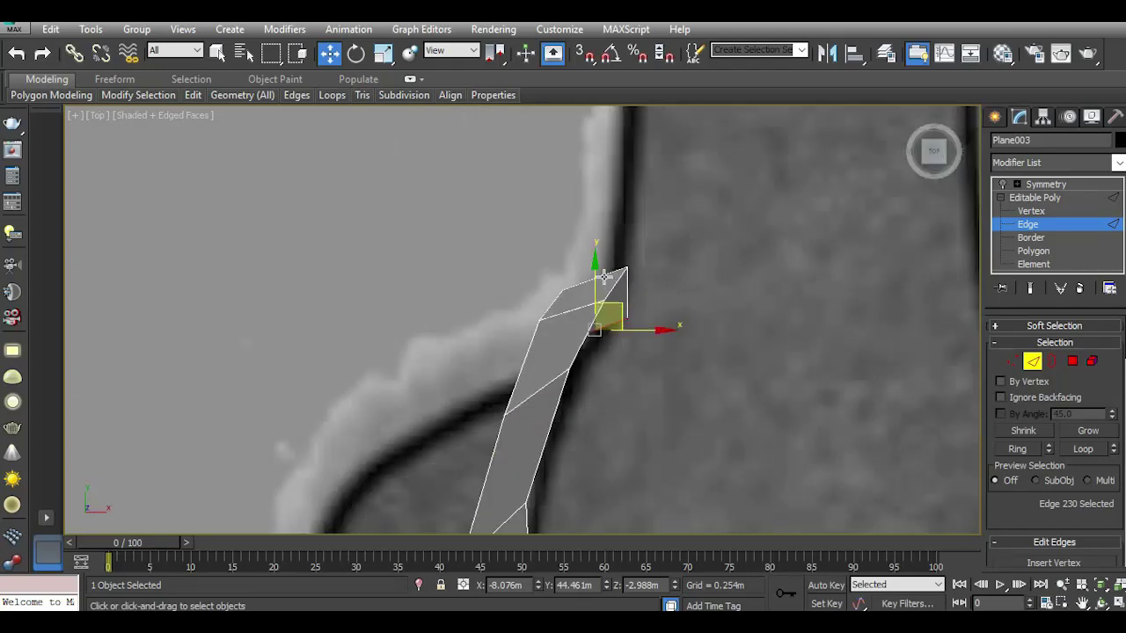
{"action": "key", "text": "ctrl+z"}
{"action": "key", "text": "ctrl+z"}
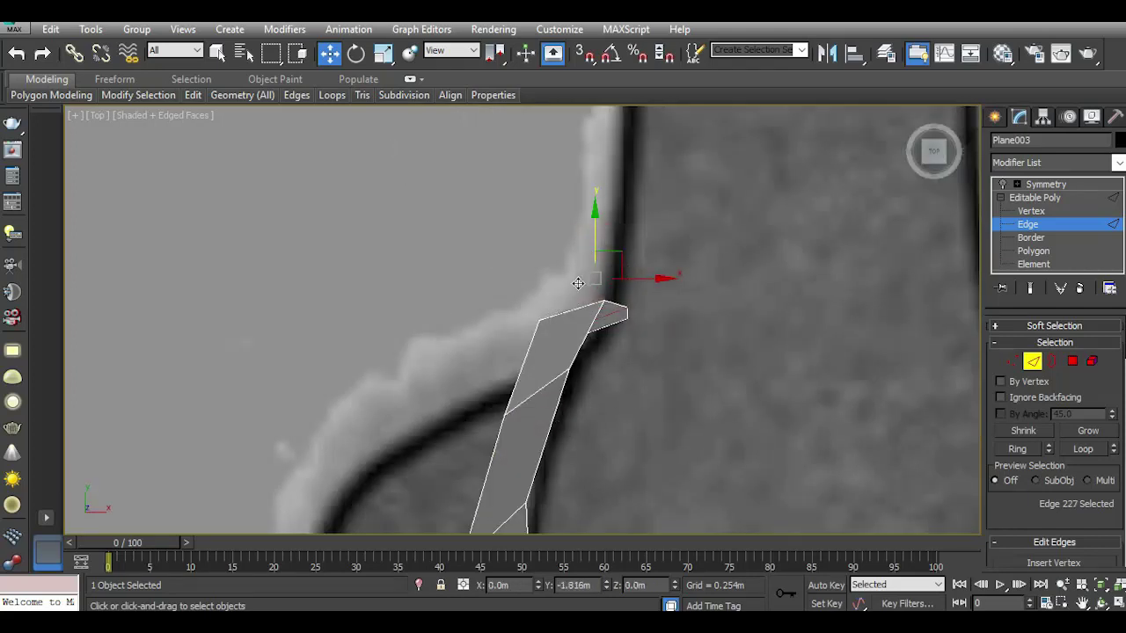
In Top view, pull the strip's end edge back onto the neck outline.
{"action": "left_click", "coordinate": [576, 310]}
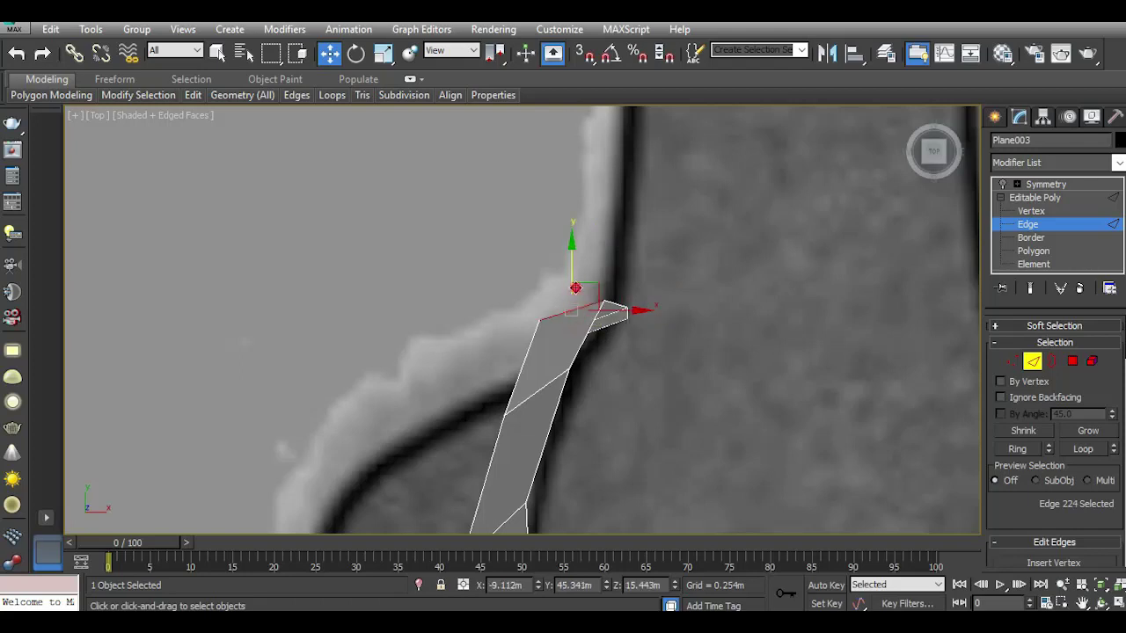
{"action": "left_click_drag", "start_coordinate": [575, 288], "coordinate": [575, 316]}
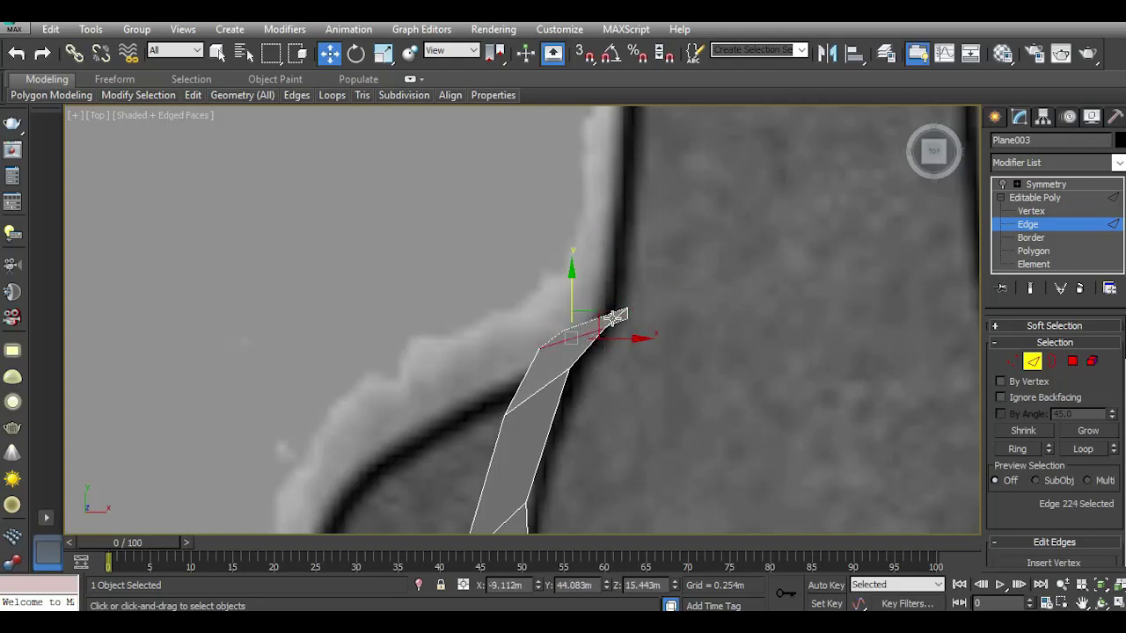
{"action": "key", "text": "l"}
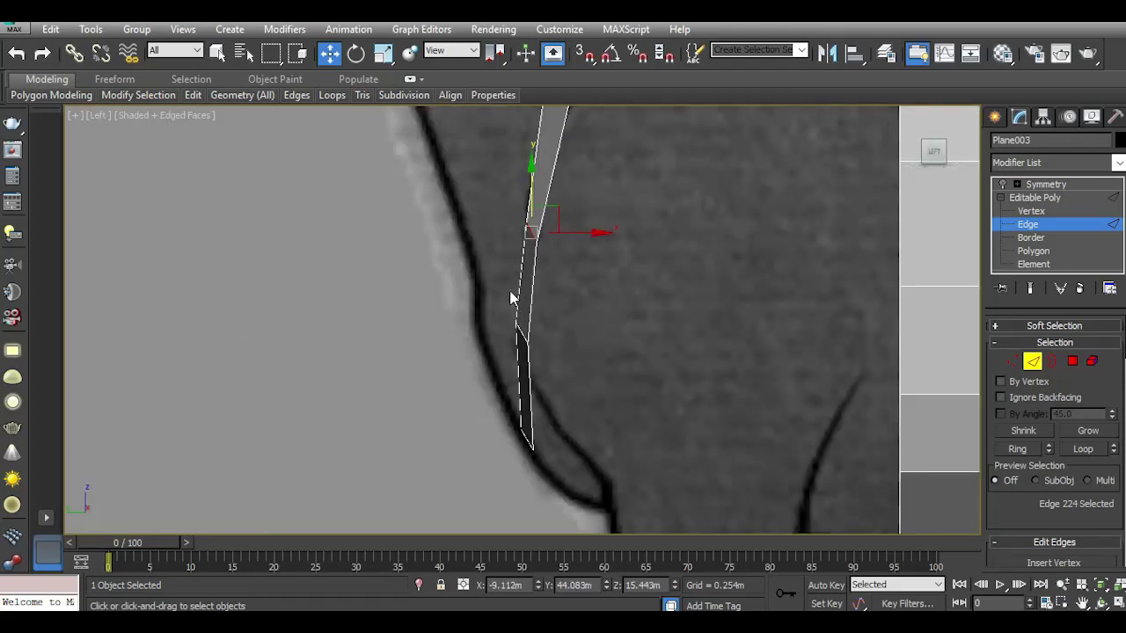
{"action": "scroll", "coordinate": [510, 298], "scroll_direction": "down", "scroll_amount": 2}
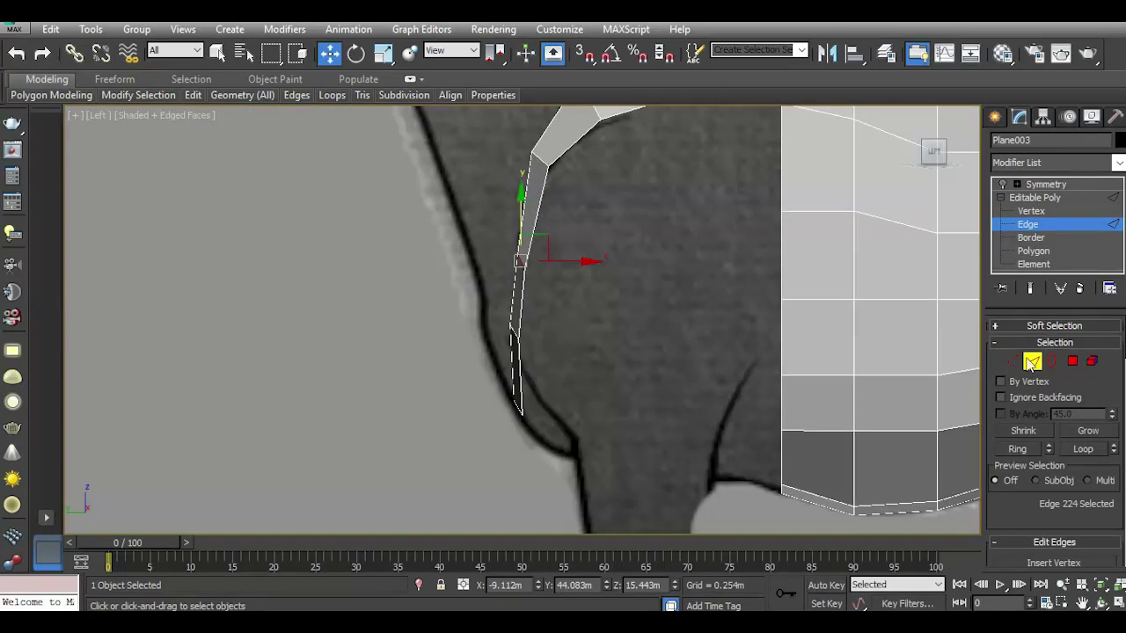
At Vertex level, move the first chest-strip vertices left onto the chest outline.
{"action": "left_click", "coordinate": [1013, 361]}
{"action": "scroll", "coordinate": [519, 264], "scroll_direction": "up", "scroll_amount": 3}
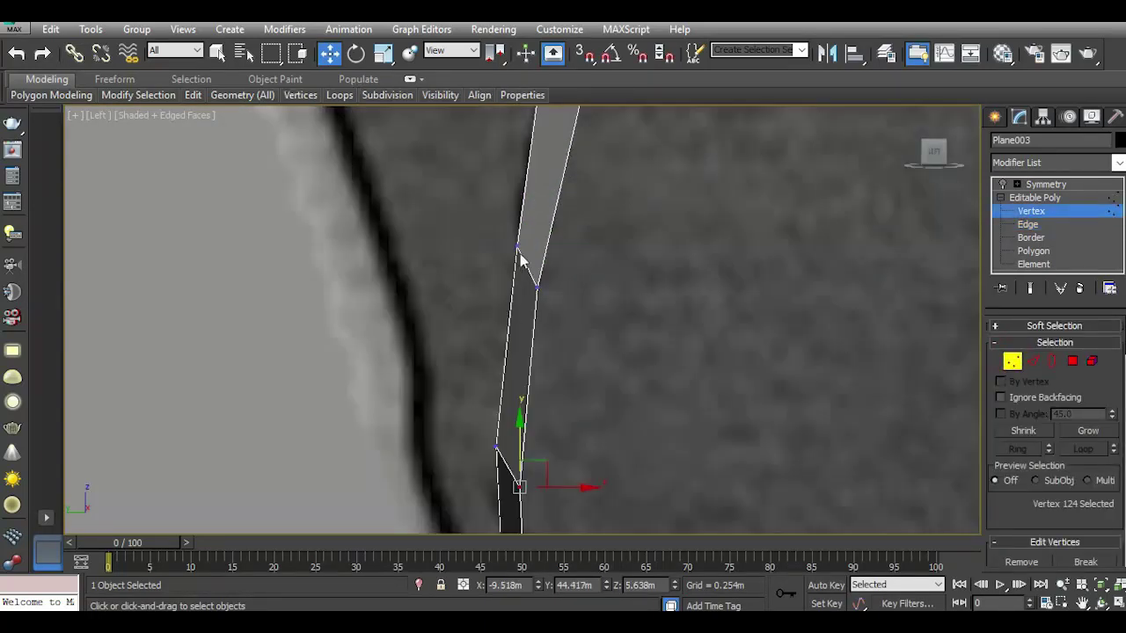
{"action": "mouse_move", "coordinate": [497, 234]}
{"action": "left_mouse_down"}
{"action": "mouse_move", "coordinate": [576, 295]}
{"action": "mouse_move", "coordinate": [554, 267]}
{"action": "left_mouse_up"}
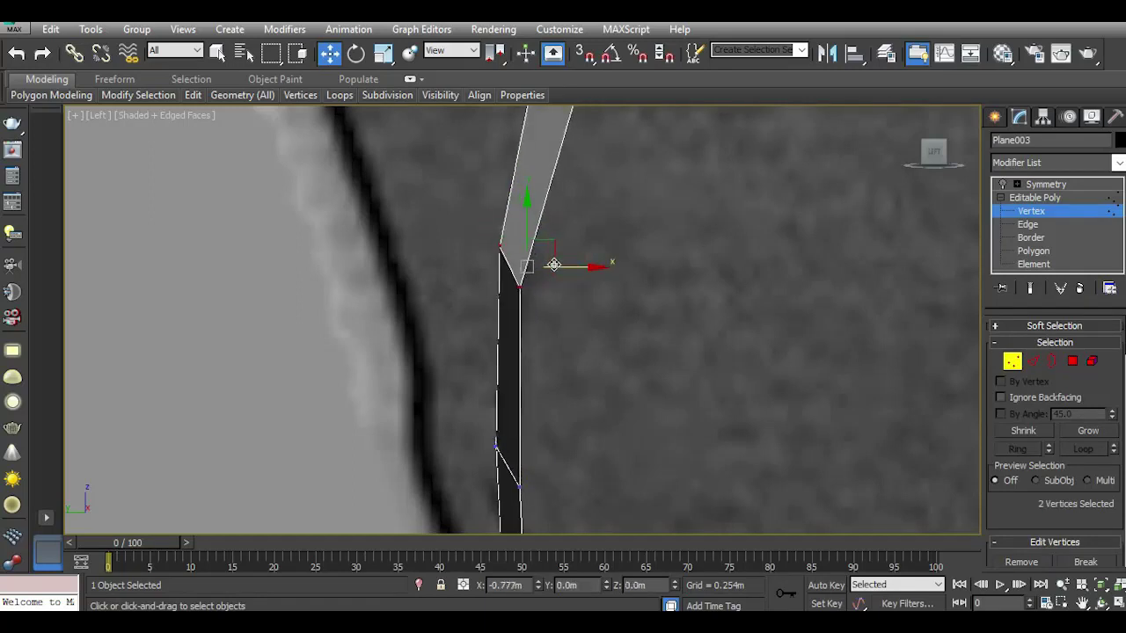
{"action": "left_click", "coordinate": [496, 246]}
{"action": "left_click_drag", "start_coordinate": [531, 251], "coordinate": [502, 250]}
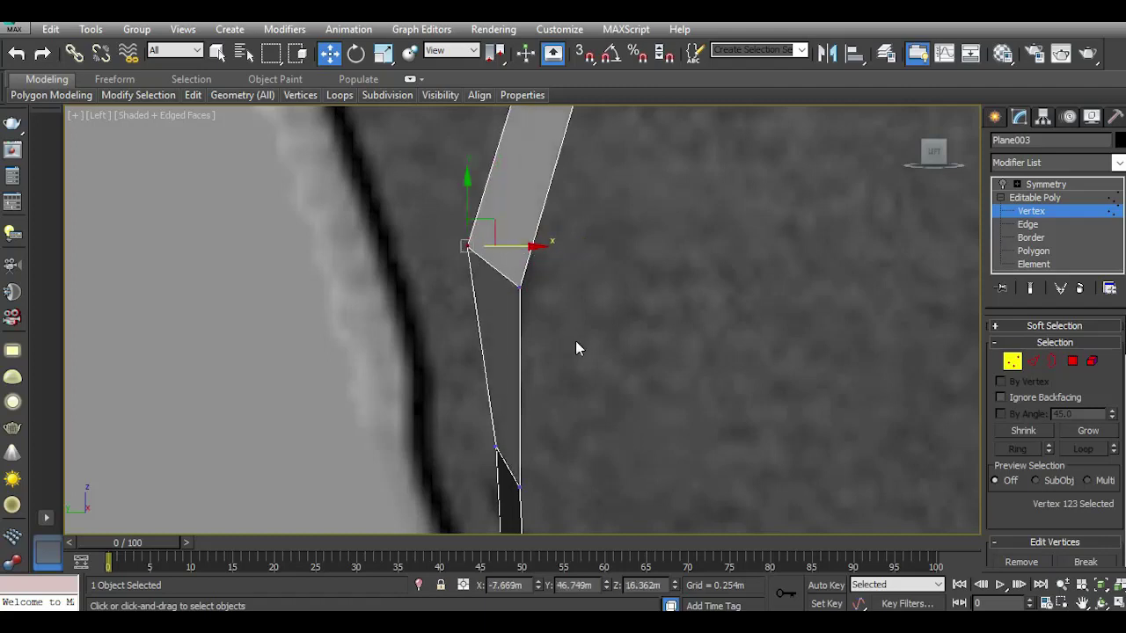
{"action": "middle_click_drag", "start_coordinate": [507, 432], "coordinate": [526, 352]}
{"action": "left_click", "coordinate": [515, 370]}
{"action": "left_click_drag", "start_coordinate": [514, 370], "coordinate": [493, 366]}
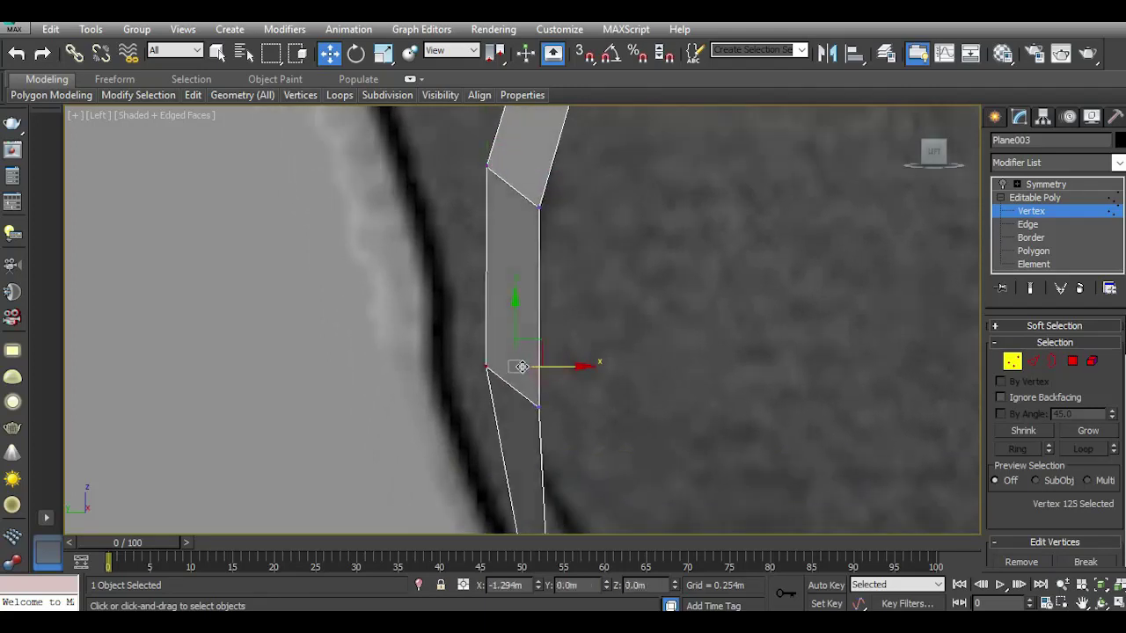
Shift the higher and middle strip vertices left to follow the chest edge.
{"action": "scroll", "coordinate": [472, 307], "scroll_direction": "down", "scroll_amount": 3}
{"action": "middle_click_drag", "start_coordinate": [536, 407], "coordinate": [519, 527]}
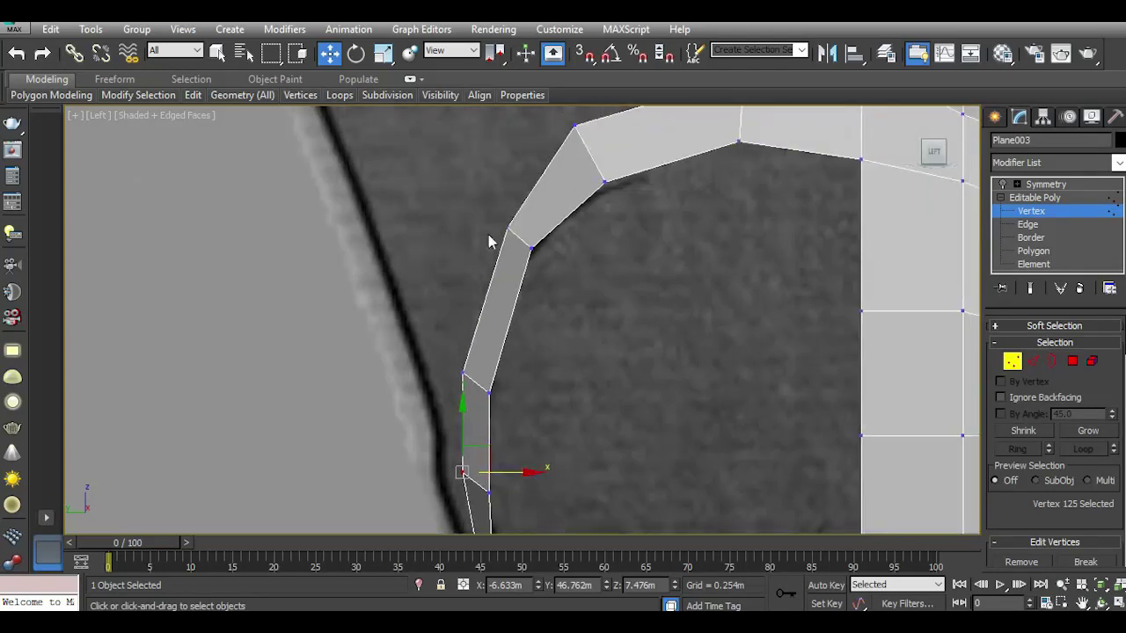
{"action": "left_click", "coordinate": [510, 228]}
{"action": "left_click_drag", "start_coordinate": [511, 228], "coordinate": [485, 228]}
{"action": "scroll", "coordinate": [559, 252], "scroll_direction": "down", "scroll_amount": 3}
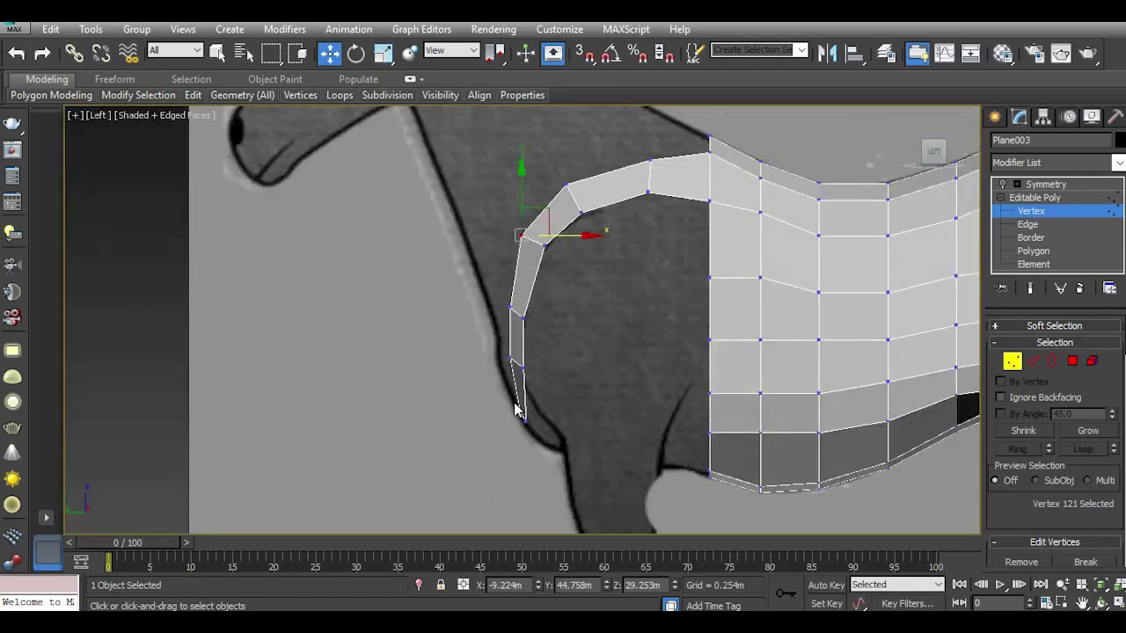
{"action": "left_click_drag", "start_coordinate": [508, 358], "coordinate": [500, 357]}
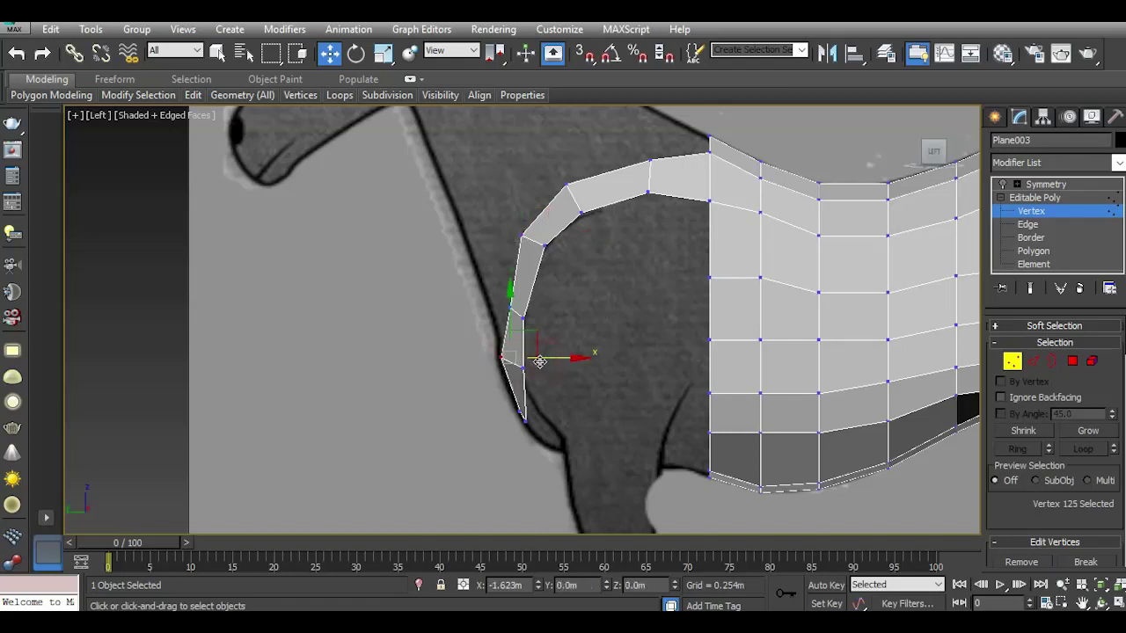
{"action": "left_click", "coordinate": [512, 309]}
{"action": "left_click_drag", "start_coordinate": [512, 308], "coordinate": [498, 308]}
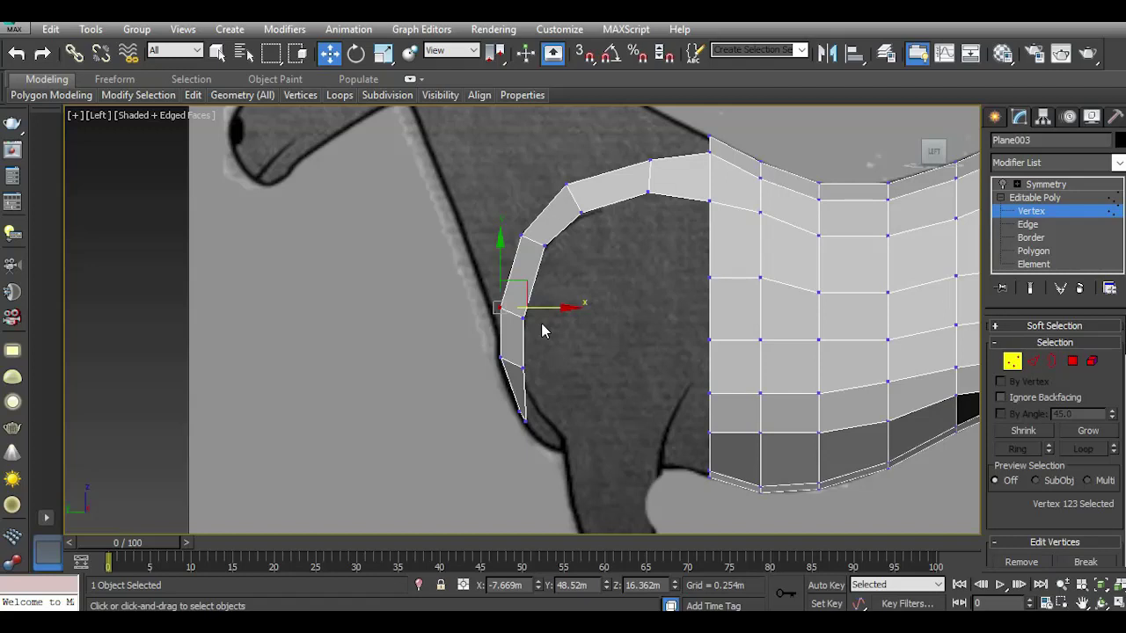
Move the bottom vertex right toward the chest and adjust the vertices above it.
{"action": "scroll", "coordinate": [525, 421], "scroll_direction": "up", "scroll_amount": 4}
{"action": "left_click", "coordinate": [526, 415]}
{"action": "left_click_drag", "start_coordinate": [566, 424], "coordinate": [577, 423]}
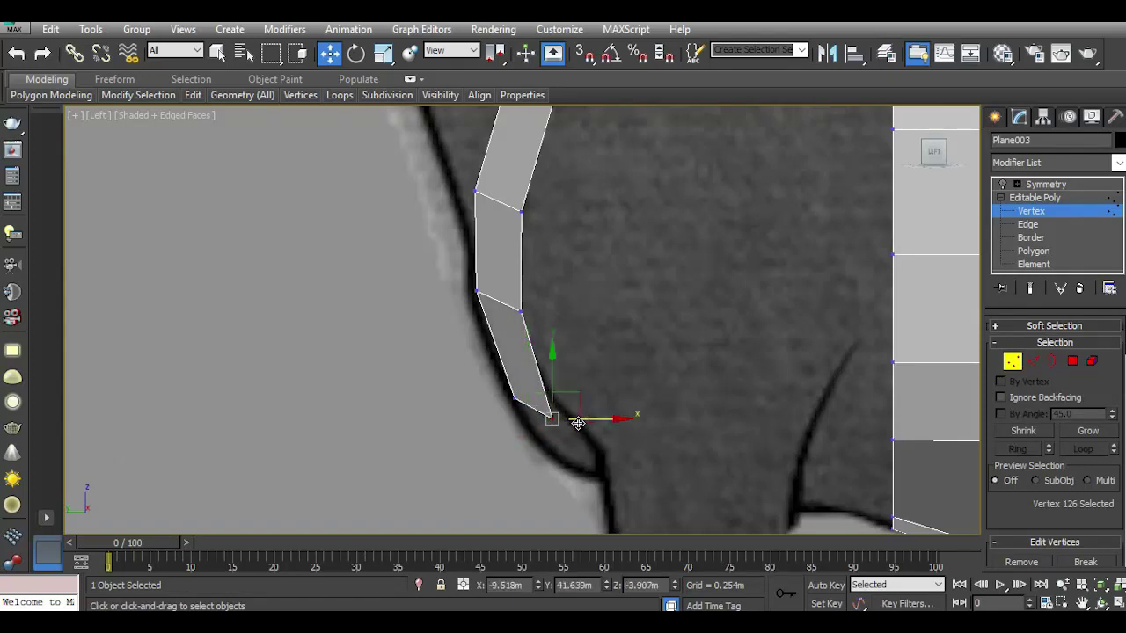
{"action": "scroll", "coordinate": [573, 409], "scroll_direction": "down", "scroll_amount": 2}
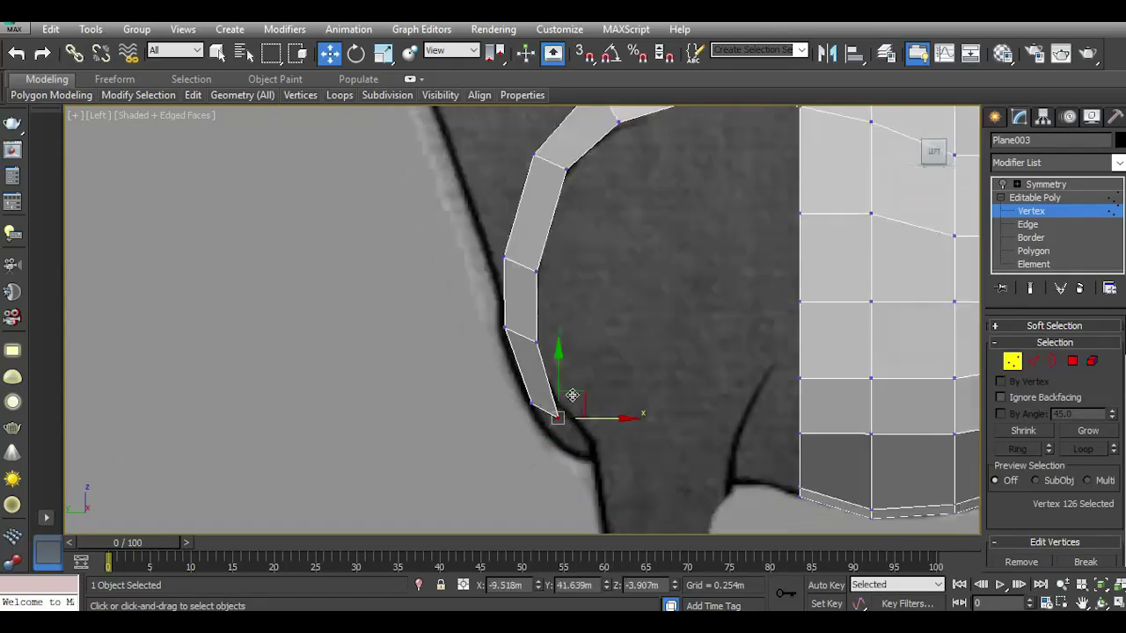
{"action": "left_click", "coordinate": [536, 342]}
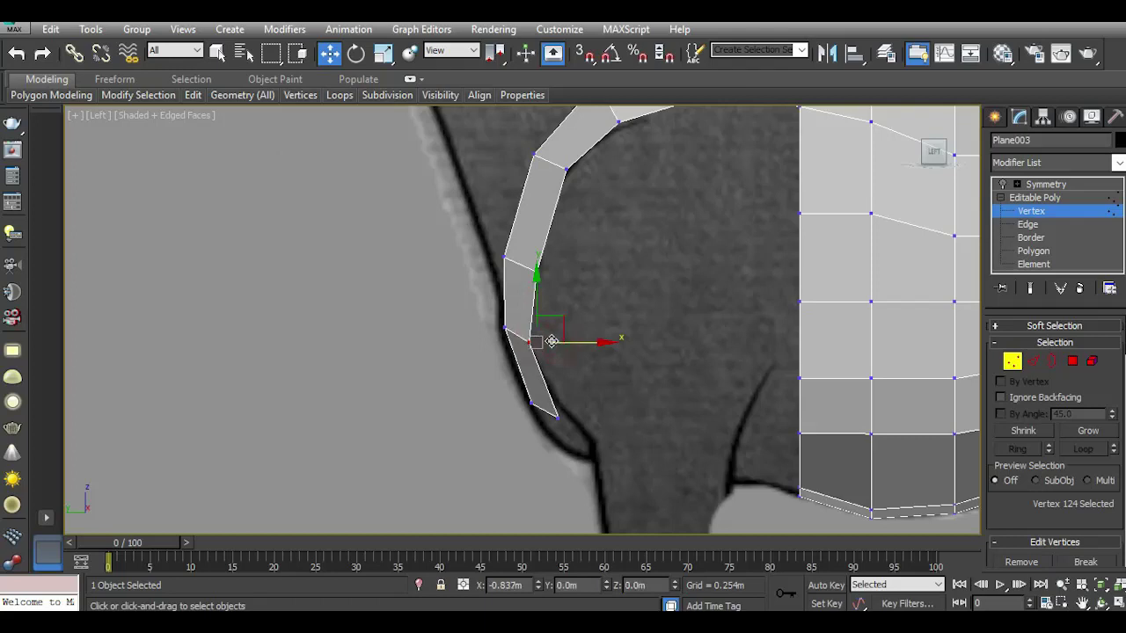
{"action": "left_click", "coordinate": [539, 269]}
{"action": "left_click_drag", "start_coordinate": [572, 272], "coordinate": [570, 273]}
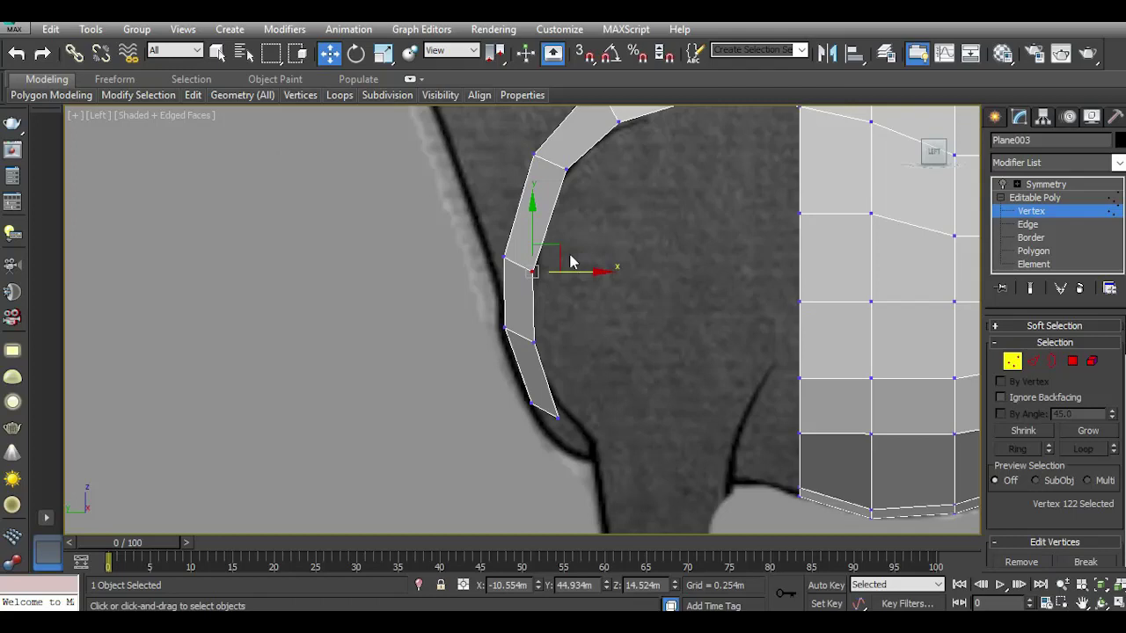
Select the strip's bottom edge and inspect the reshaped strip in Top and Perspective views.
{"action": "key", "text": "t"}
{"action": "key", "text": "l"}
{"action": "scroll", "coordinate": [607, 400], "scroll_direction": "down", "scroll_amount": 3}
{"action": "scroll", "coordinate": [607, 400], "scroll_direction": "up", "scroll_amount": 3}
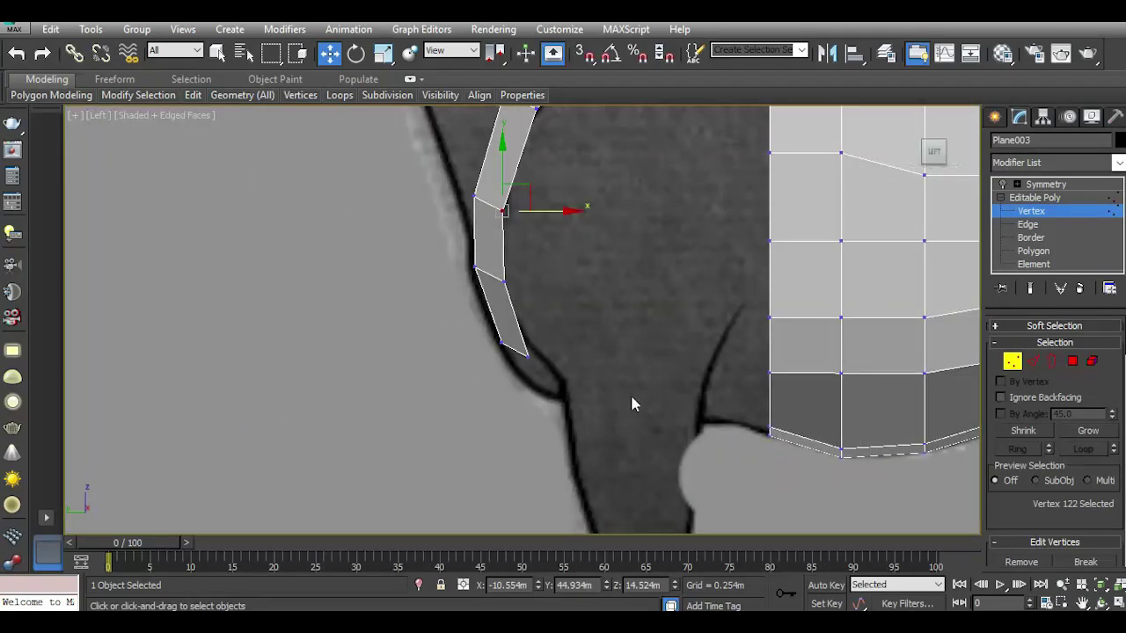
{"action": "left_click", "coordinate": [1034, 364]}
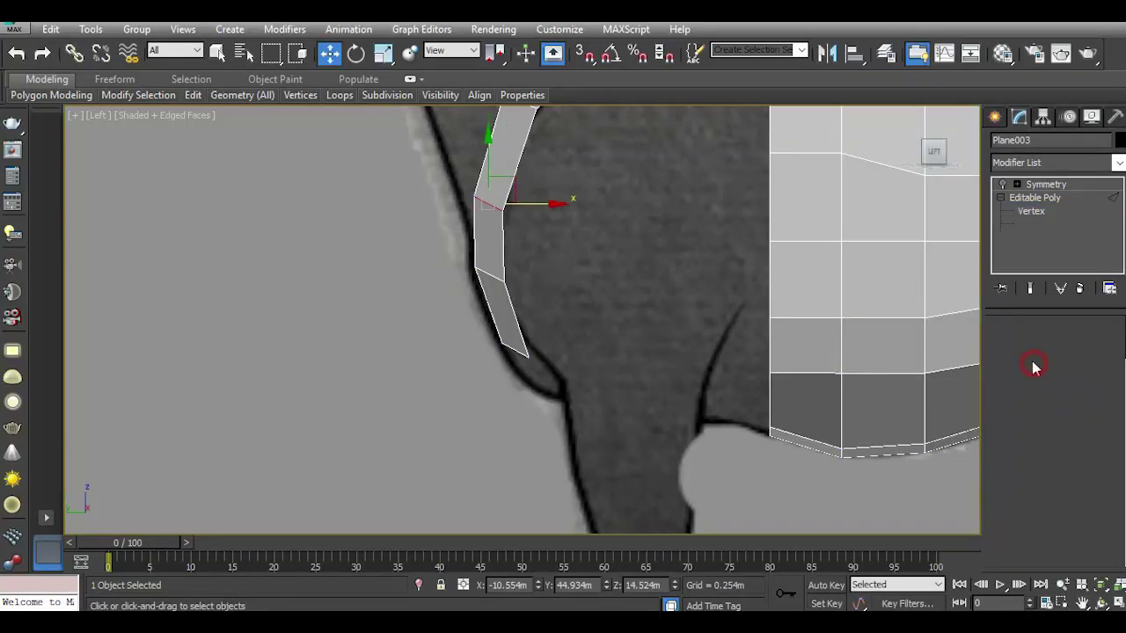
{"action": "left_click", "coordinate": [512, 350]}
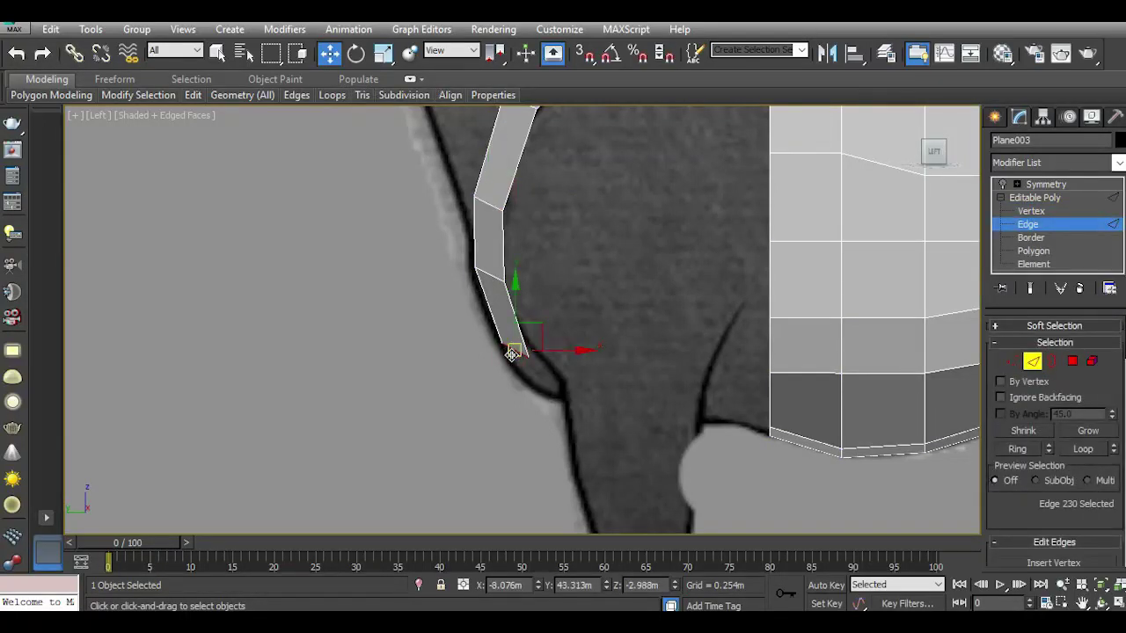
{"action": "key", "text": "p"}
{"action": "scroll", "coordinate": [573, 393], "scroll_direction": "down", "scroll_amount": 2}
{"action": "scroll", "coordinate": [576, 391], "scroll_direction": "down", "scroll_amount": 2}
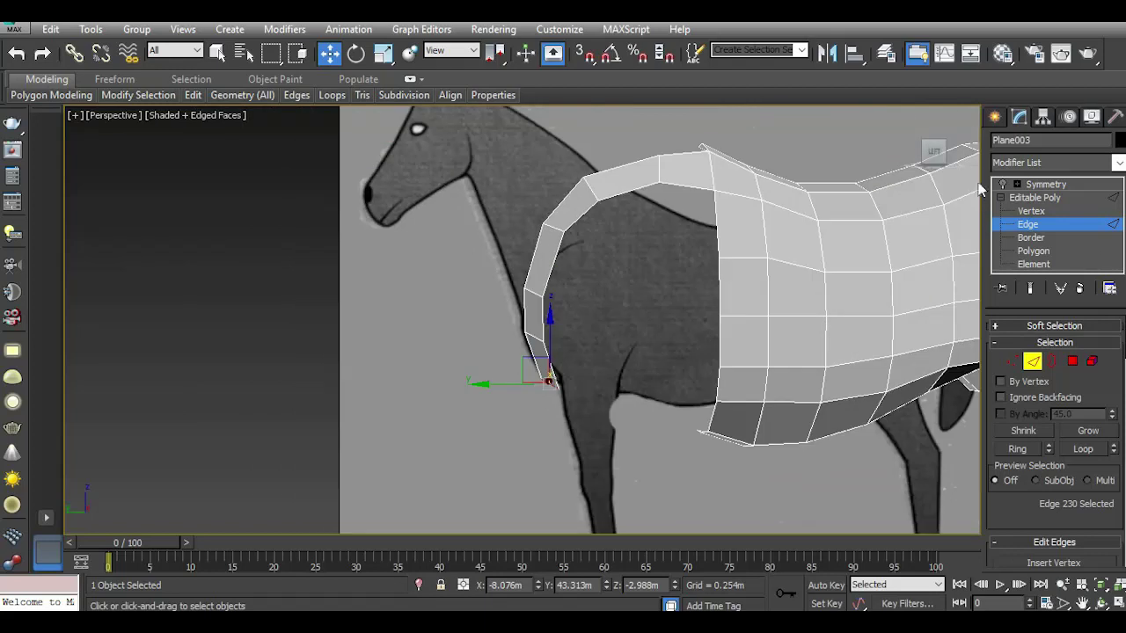
{"action": "left_click_drag", "start_coordinate": [935, 151], "coordinate": [897, 159]}
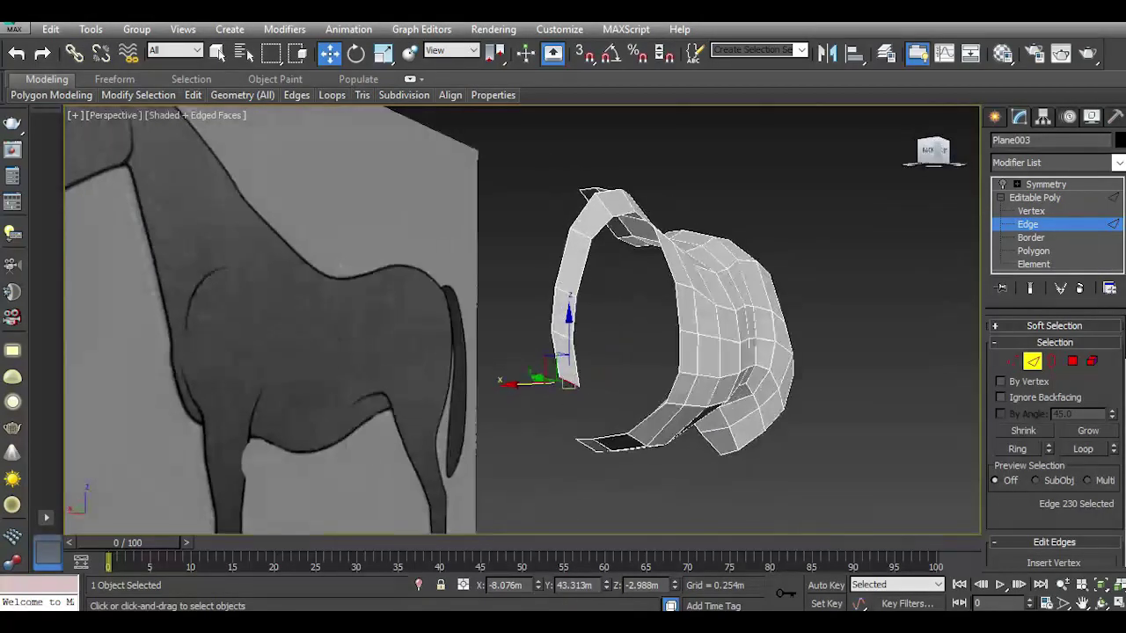
{"action": "key", "text": "l"}
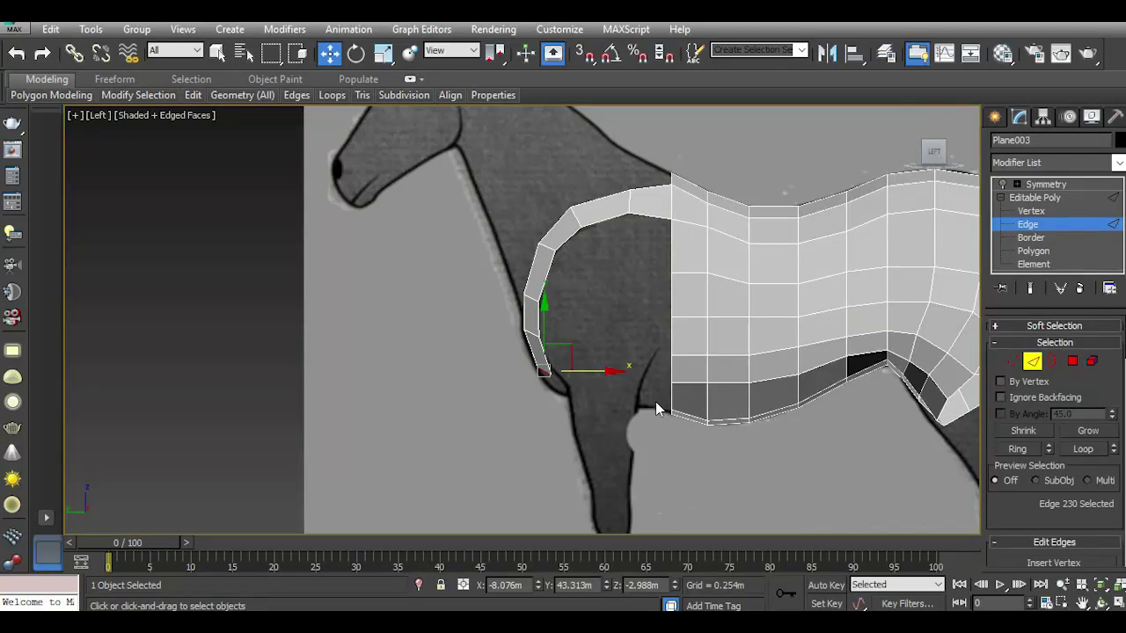
Deselect, frame the whole horse reference, and reselect the body mesh at Edge level.
{"action": "scroll", "coordinate": [655, 401], "scroll_direction": "up", "scroll_amount": 2}
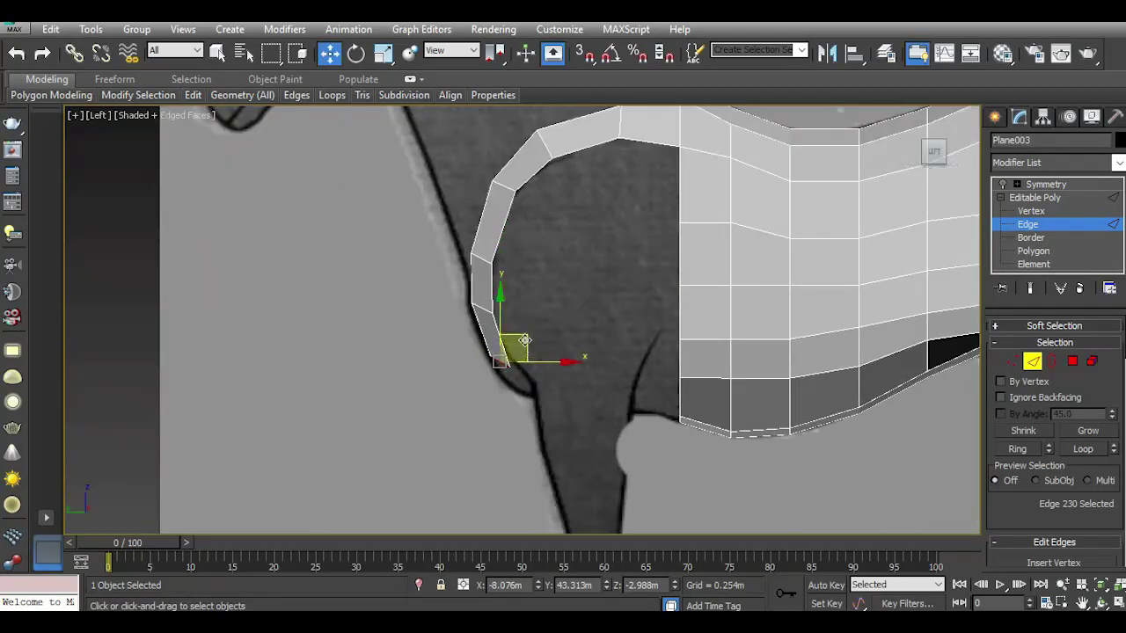
{"action": "left_click", "coordinate": [528, 264]}
{"action": "key", "text": "z"}
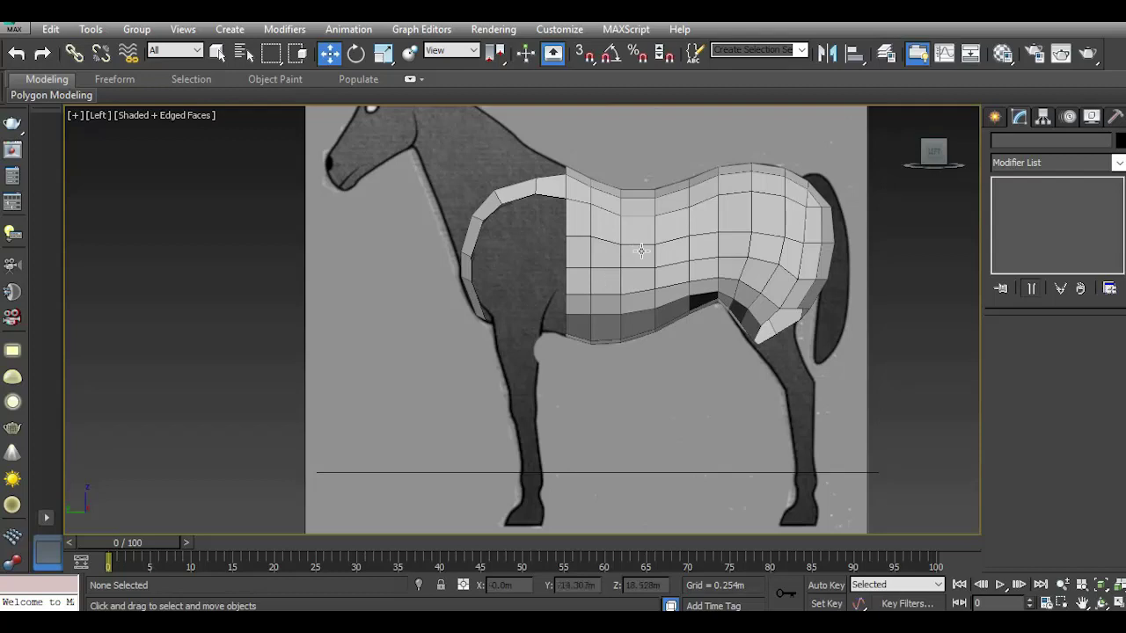
{"action": "scroll", "coordinate": [639, 250], "scroll_direction": "up", "scroll_amount": 1}
{"action": "scroll", "coordinate": [557, 218], "scroll_direction": "up", "scroll_amount": 2}
{"action": "left_click", "coordinate": [557, 218]}
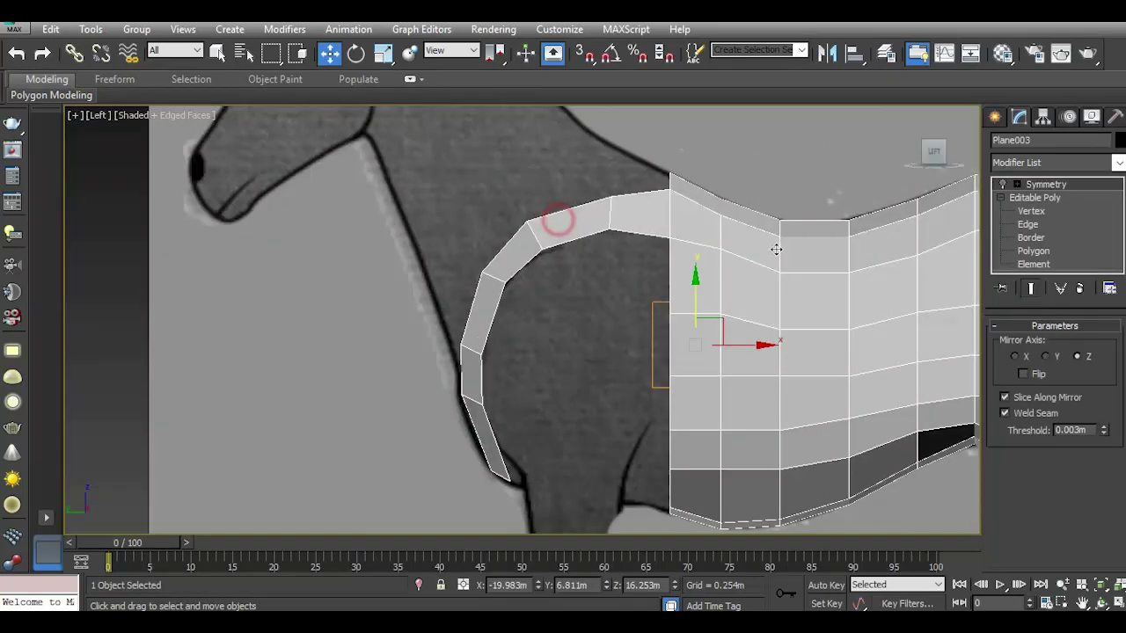
{"action": "left_click", "coordinate": [1029, 225]}
Shift-drag three lower front chest edges along X into a new polygon row, then view it in Perspective.
{"action": "double_click", "coordinate": [461, 376]}
{"action": "left_click", "coordinate": [480, 446]}
{"action": "left_click", "coordinate": [461, 358], "text": "ctrl"}
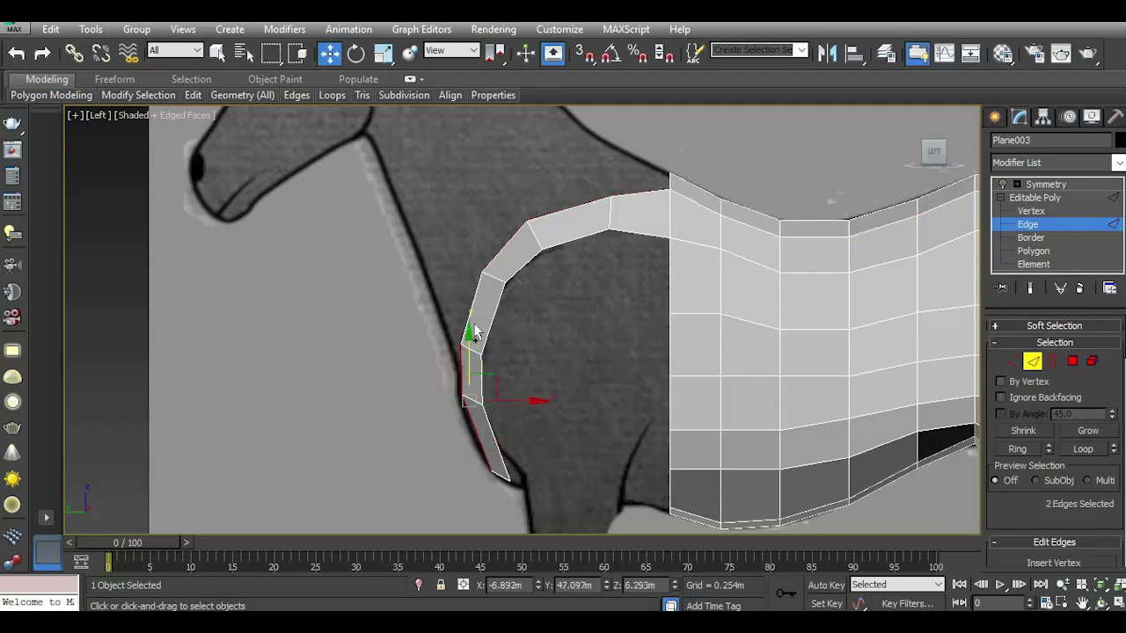
{"action": "left_click", "coordinate": [471, 315], "text": "ctrl"}
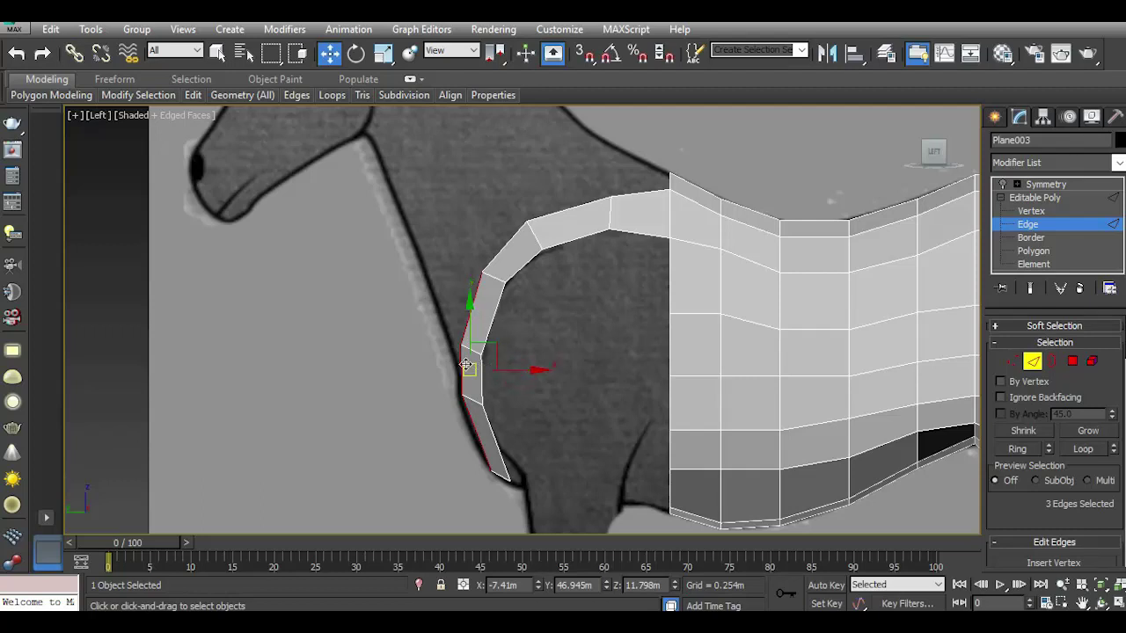
{"action": "left_click_drag", "start_coordinate": [526, 369], "coordinate": [495, 369], "text": "shift"}
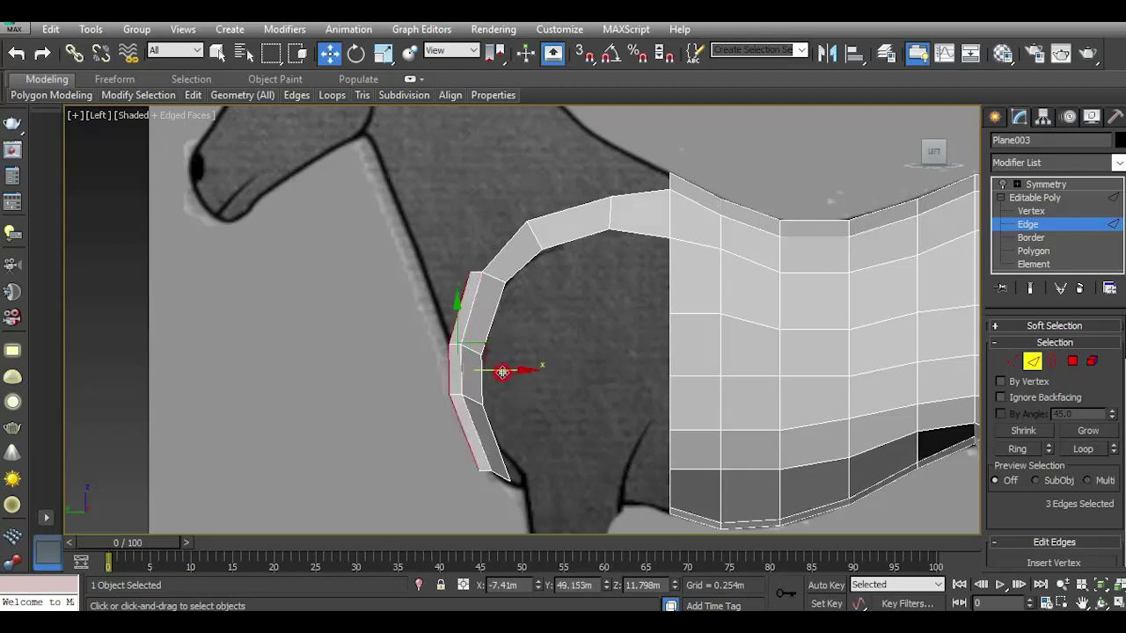
{"action": "left_click", "coordinate": [24, 56]}
{"action": "left_click_drag", "start_coordinate": [507, 372], "coordinate": [487, 369], "text": "shift"}
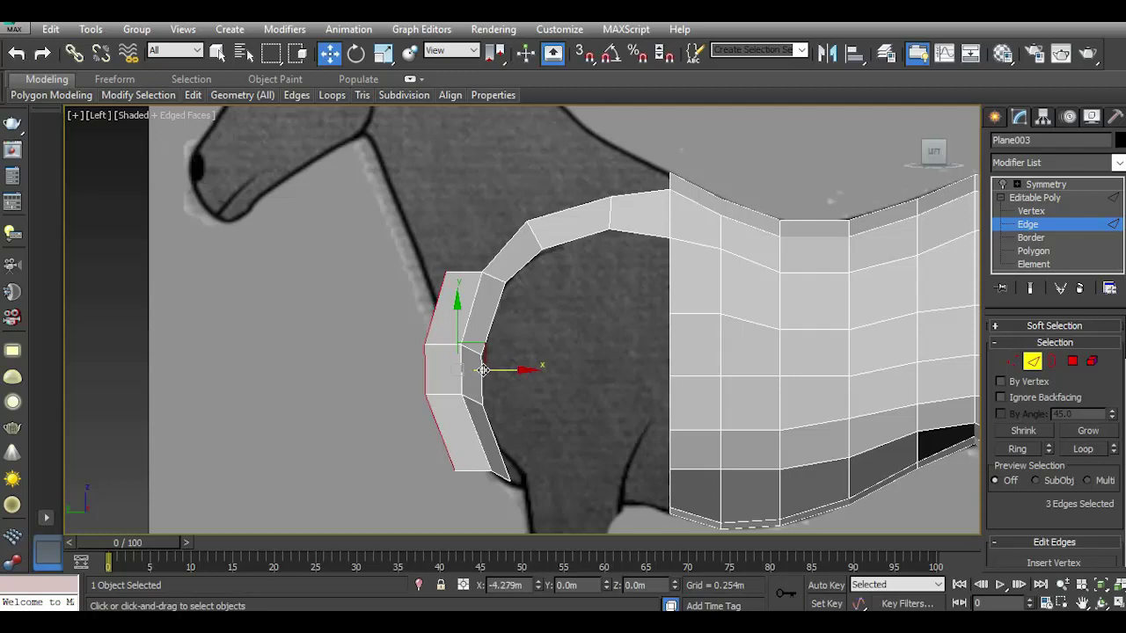
{"action": "left_click", "coordinate": [1013, 362]}
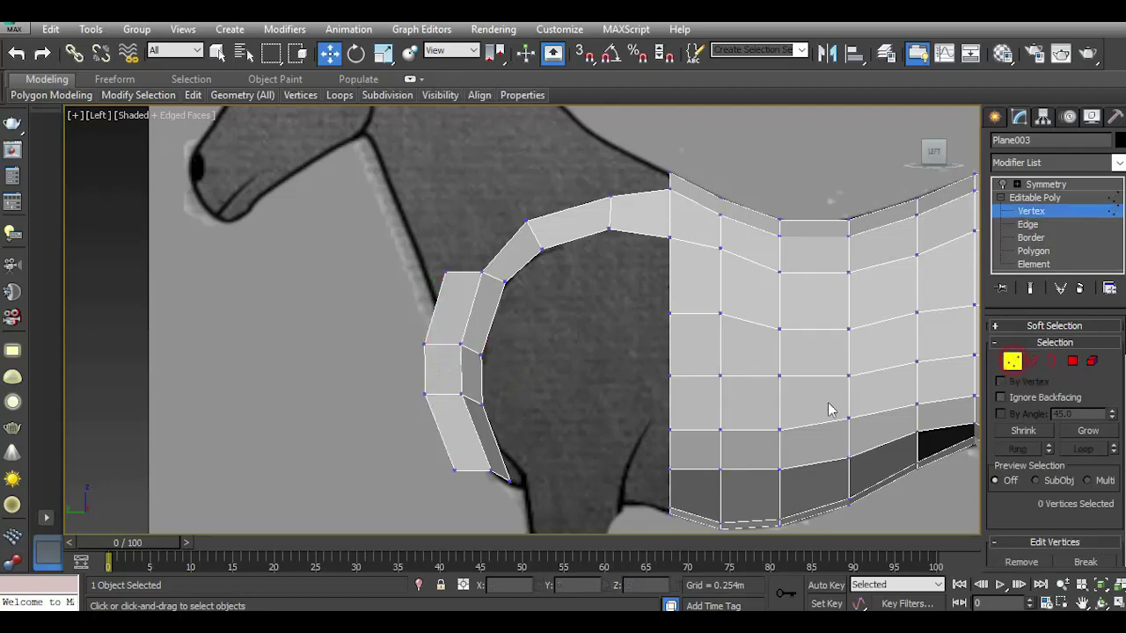
{"action": "key", "text": "p"}
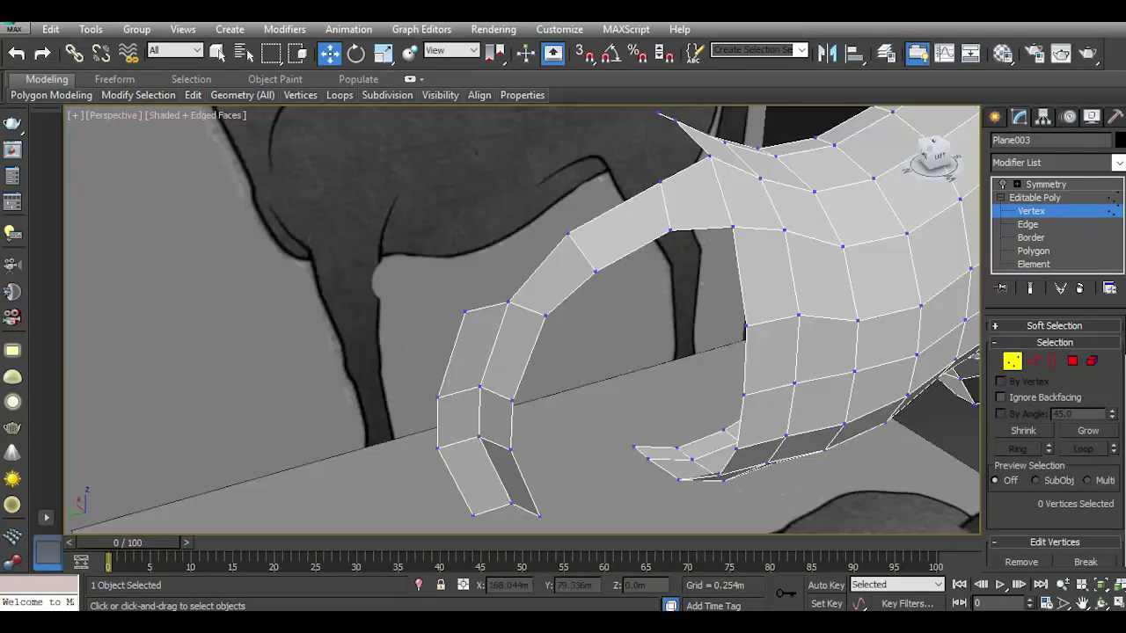
{"action": "left_click_drag", "start_coordinate": [932, 152], "coordinate": [897, 162]}
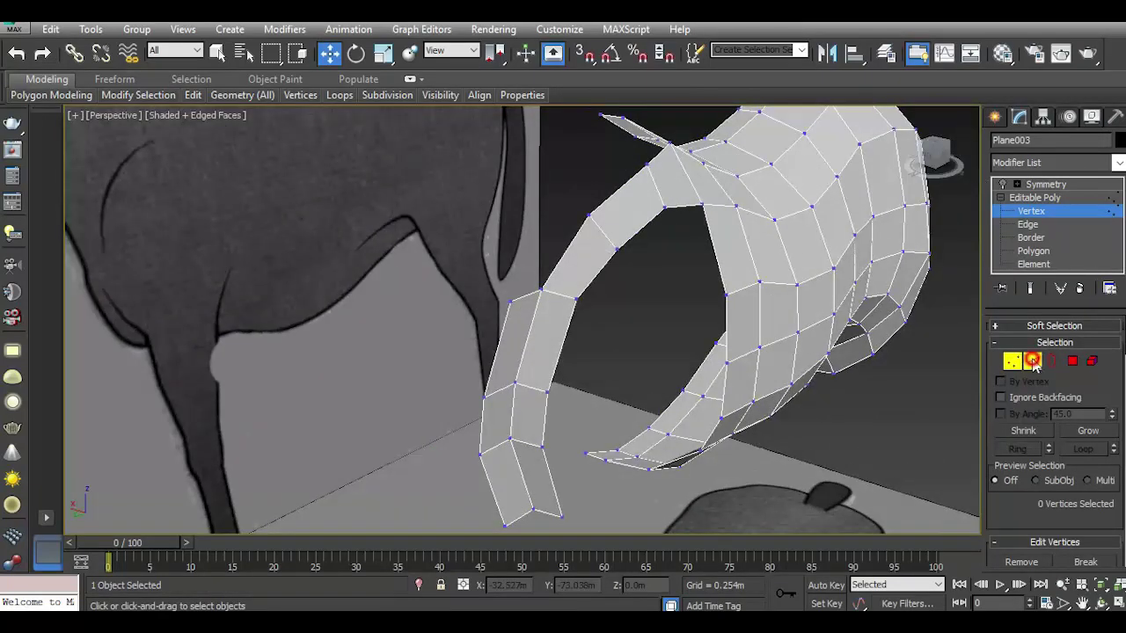
In Top view, pull the three new edges in toward the neck's centre line.
{"action": "left_click", "coordinate": [1032, 360]}
{"action": "left_click_drag", "start_coordinate": [457, 415], "coordinate": [431, 402]}
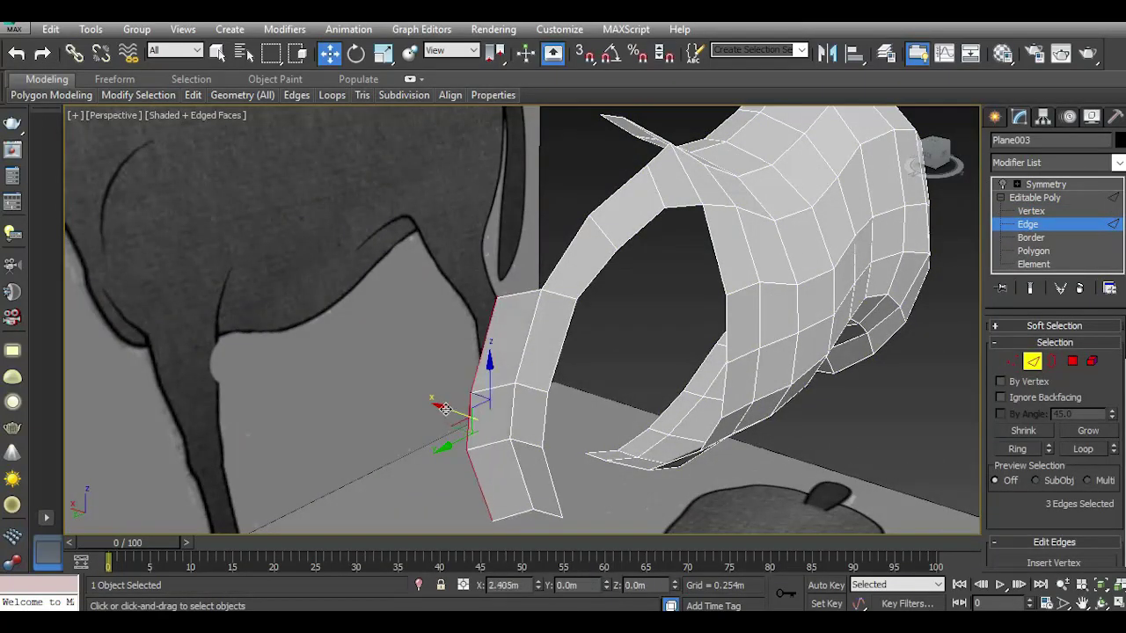
{"action": "key", "text": "t"}
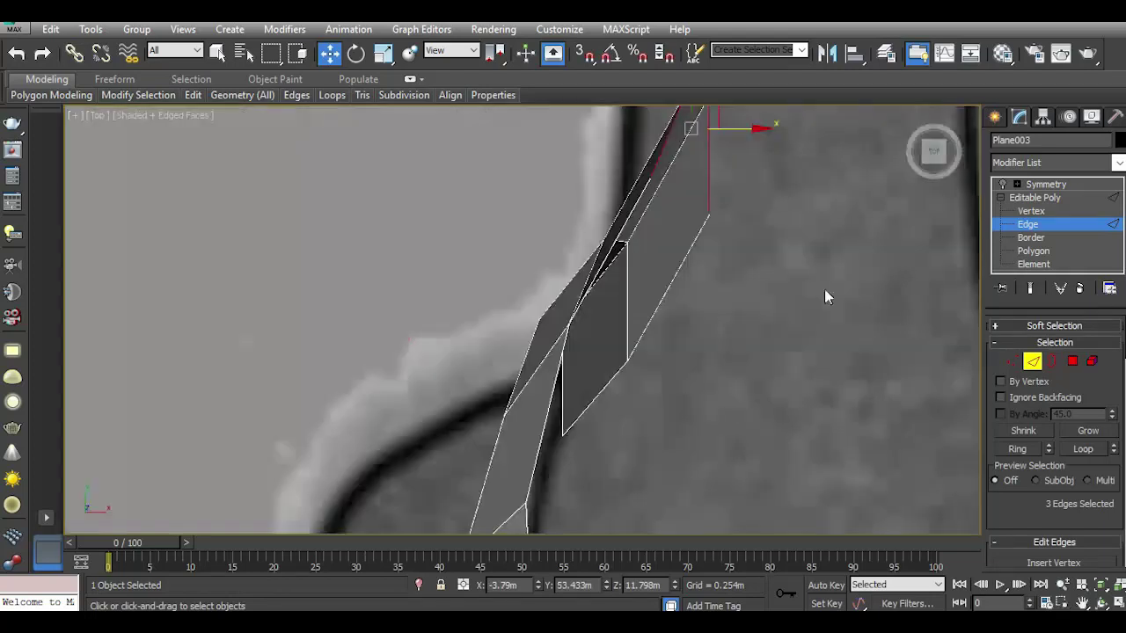
{"action": "scroll", "coordinate": [583, 357], "scroll_direction": "up", "scroll_amount": 5}
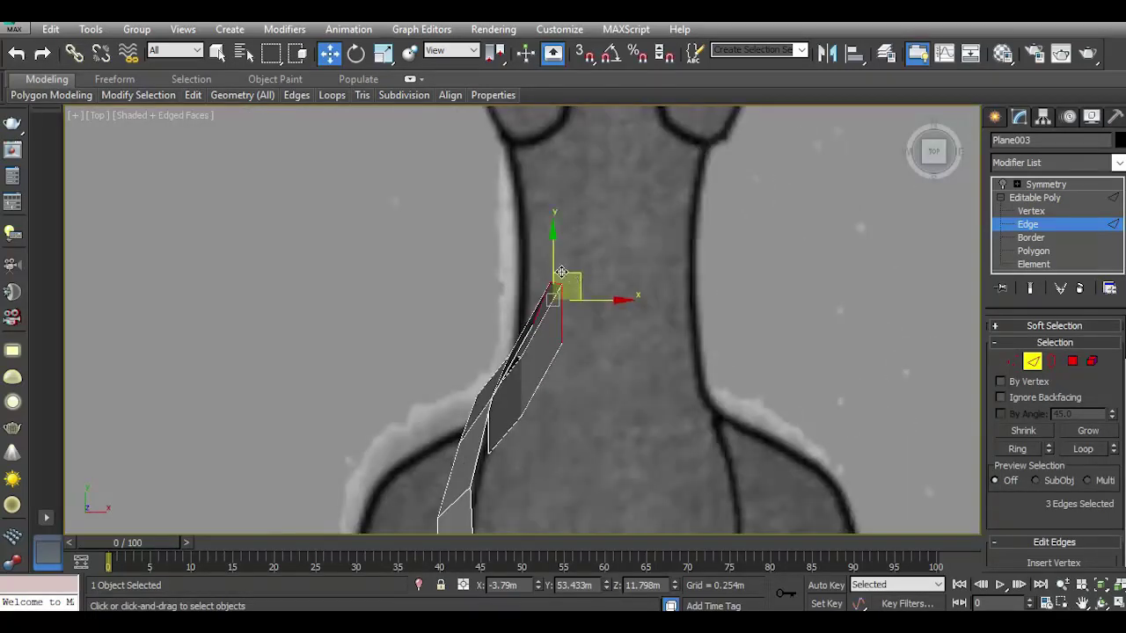
{"action": "mouse_move", "coordinate": [560, 263]}
{"action": "left_mouse_down"}
{"action": "mouse_move", "coordinate": [570, 314]}
{"action": "mouse_move", "coordinate": [554, 329]}
{"action": "left_mouse_up"}
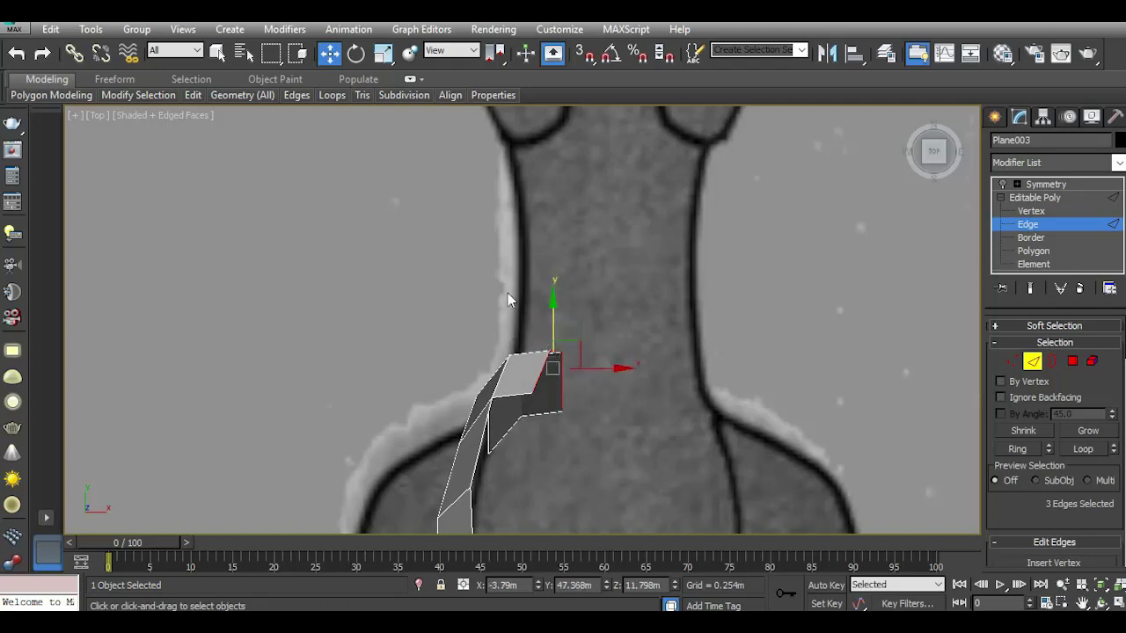
{"action": "scroll", "coordinate": [509, 298], "scroll_direction": "down", "scroll_amount": 5}
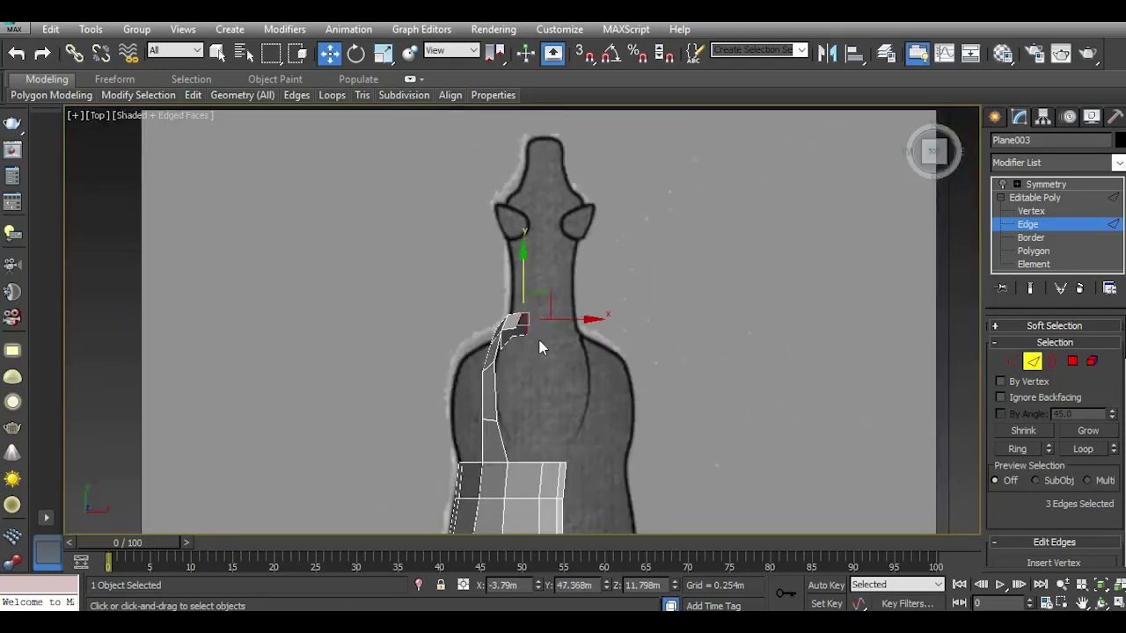
{"action": "left_click_drag", "start_coordinate": [550, 321], "coordinate": [598, 319]}
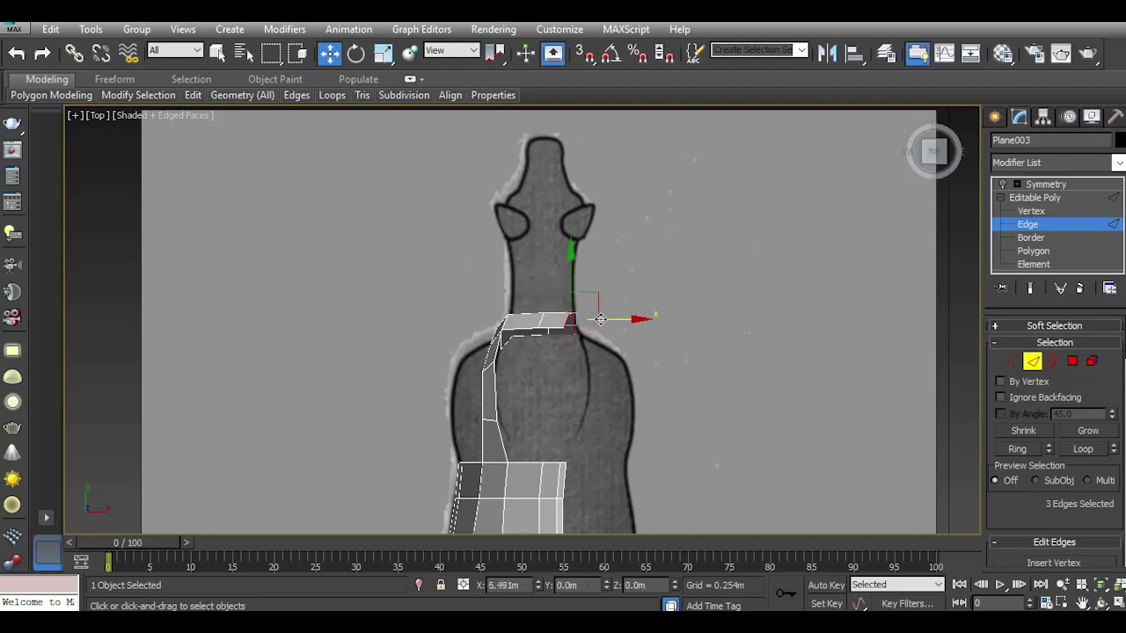
In Left view, select the front chest edges and push them onto the chest outline.
{"action": "key", "text": "l"}
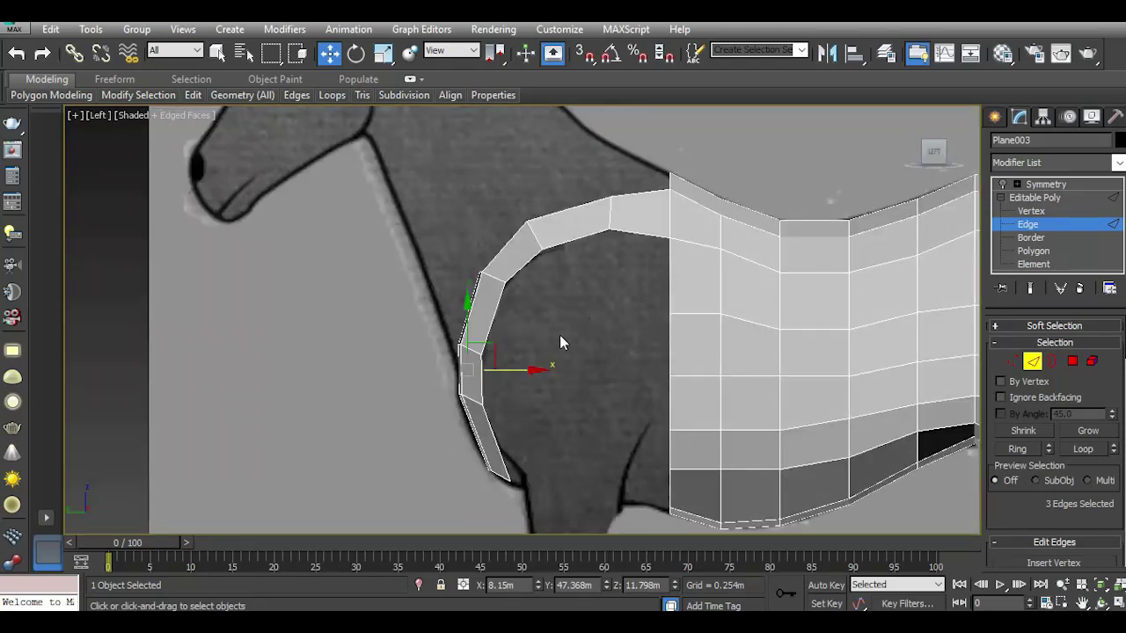
{"action": "scroll", "coordinate": [560, 334], "scroll_direction": "down", "scroll_amount": 3}
{"action": "scroll", "coordinate": [493, 387], "scroll_direction": "up", "scroll_amount": 5}
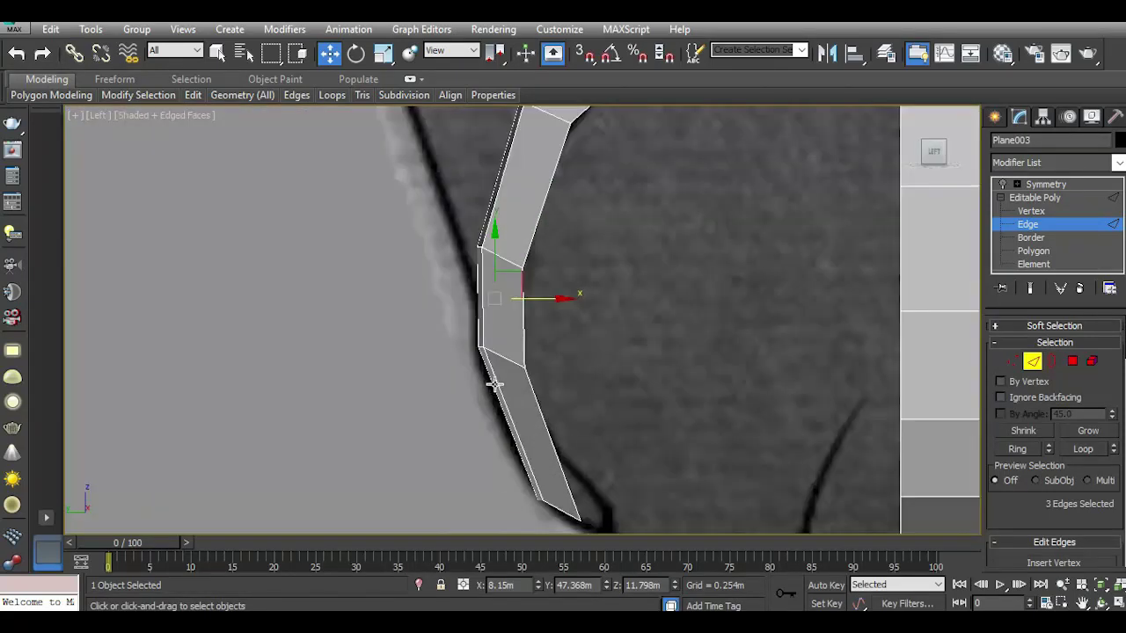
{"action": "left_click", "coordinate": [490, 377]}
{"action": "left_click", "coordinate": [503, 356]}
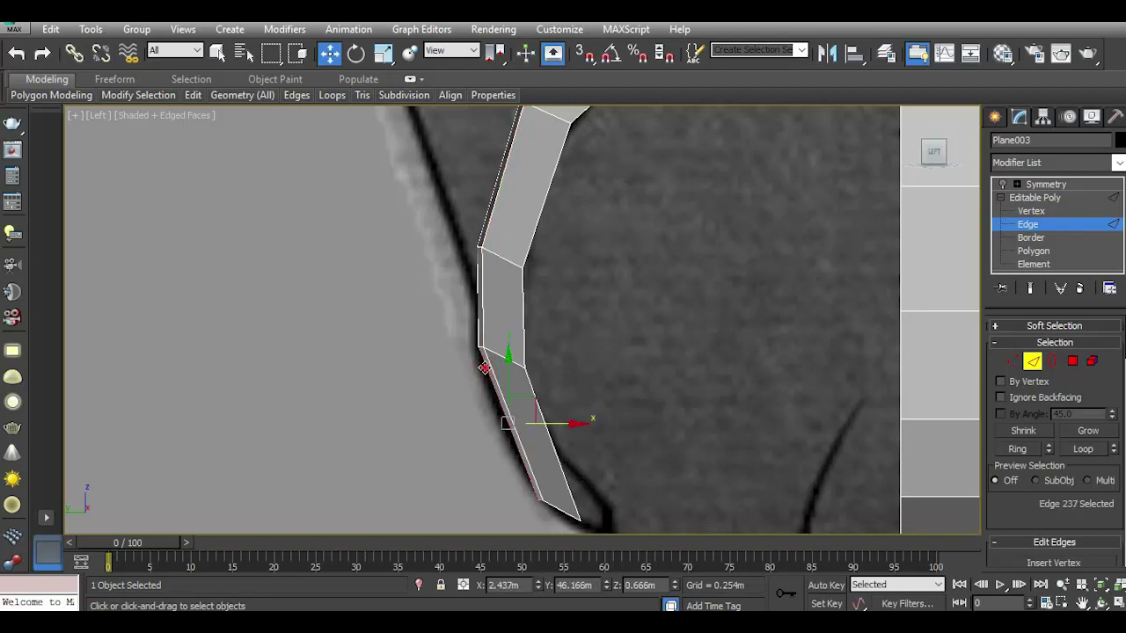
{"action": "key", "text": "p"}
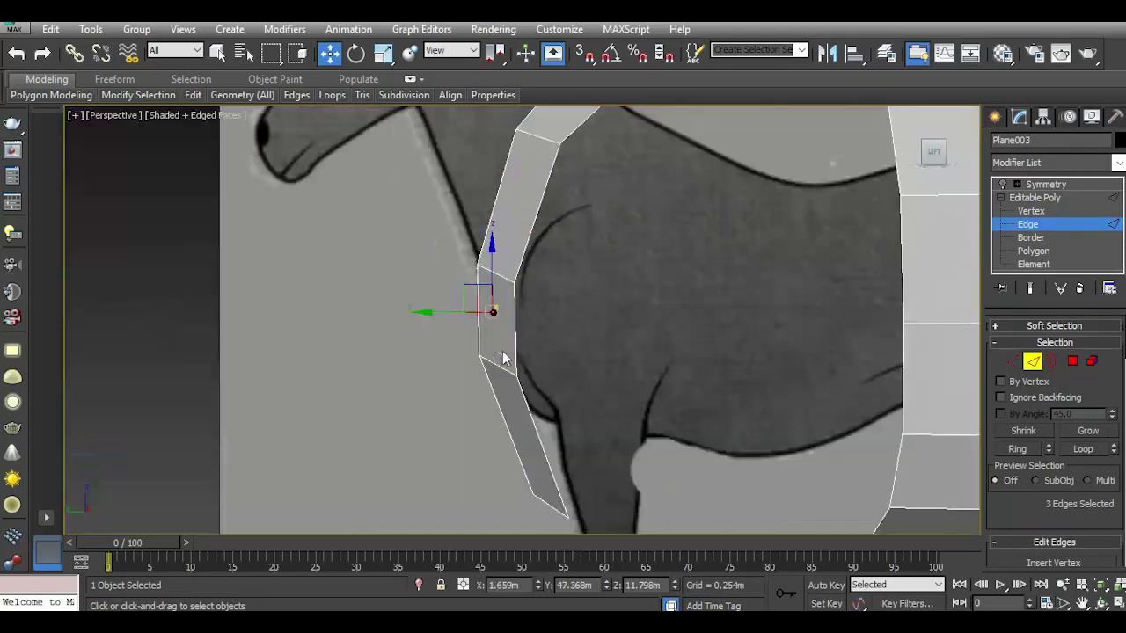
{"action": "left_click_drag", "start_coordinate": [937, 163], "coordinate": [588, 269]}
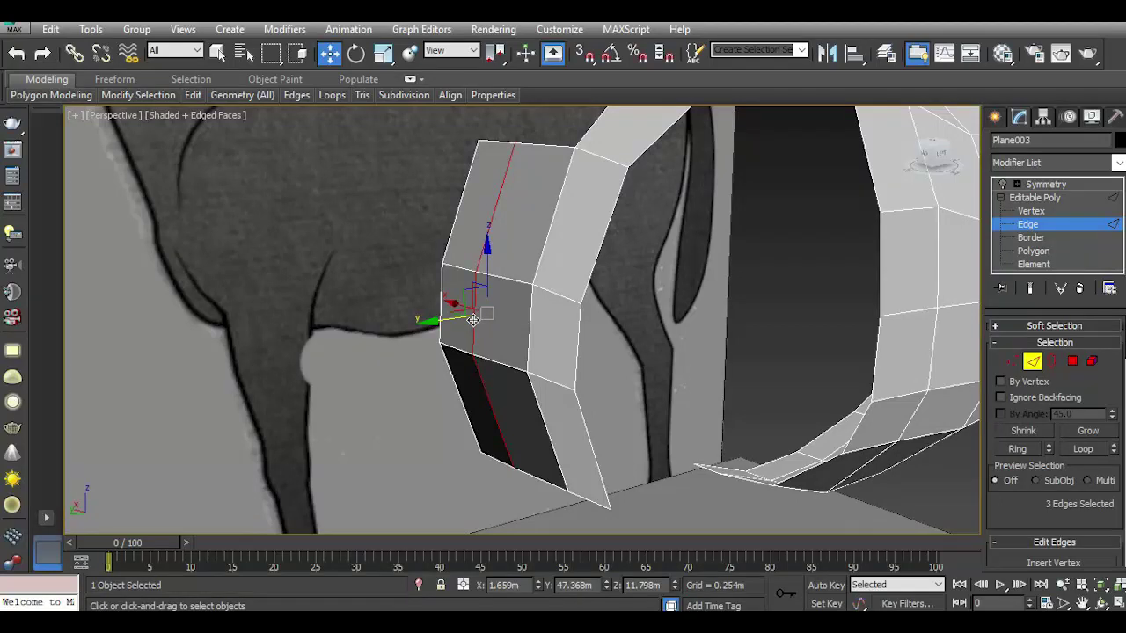
{"action": "key", "text": "l"}
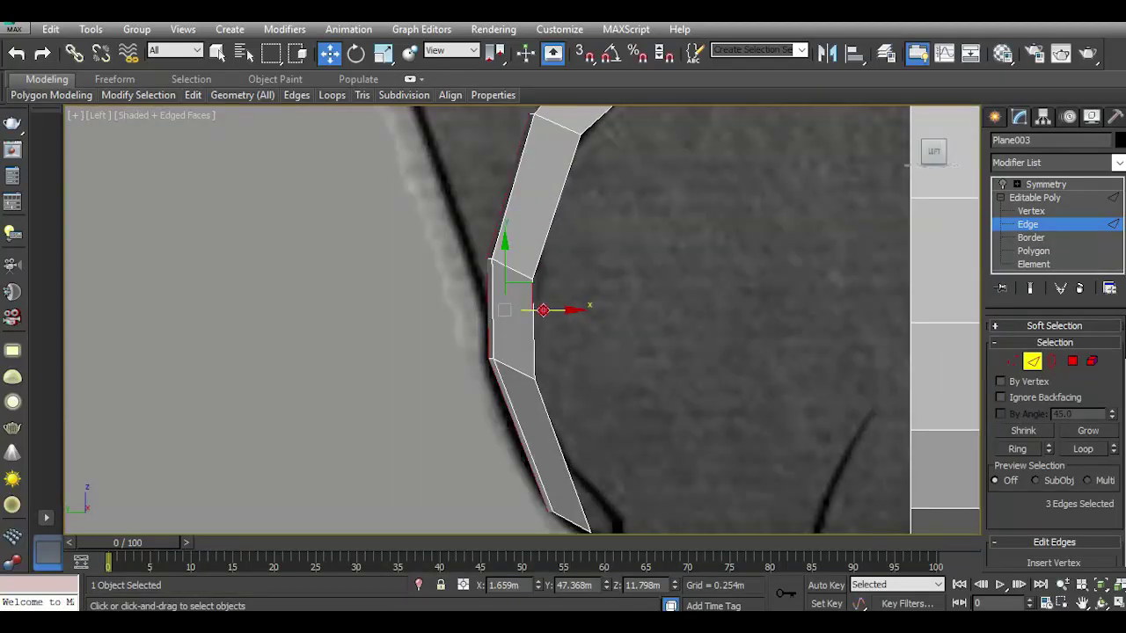
{"action": "left_click_drag", "start_coordinate": [543, 310], "coordinate": [537, 311]}
{"action": "mouse_move", "coordinate": [537, 312]}
{"action": "middle_mouse_down"}
{"action": "mouse_move", "coordinate": [539, 354]}
{"action": "mouse_move", "coordinate": [626, 400]}
{"action": "middle_mouse_up"}
{"action": "left_click", "coordinate": [1012, 361]}
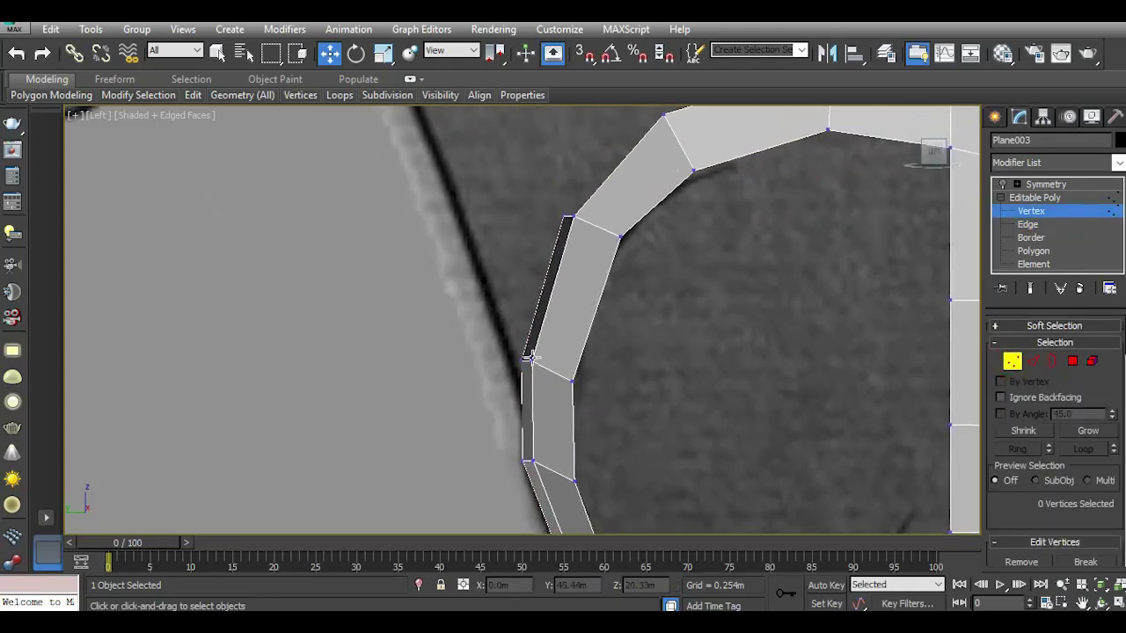
Move the two top vertices of the chest strip forward onto the reference outline.
{"action": "left_click", "coordinate": [563, 217]}
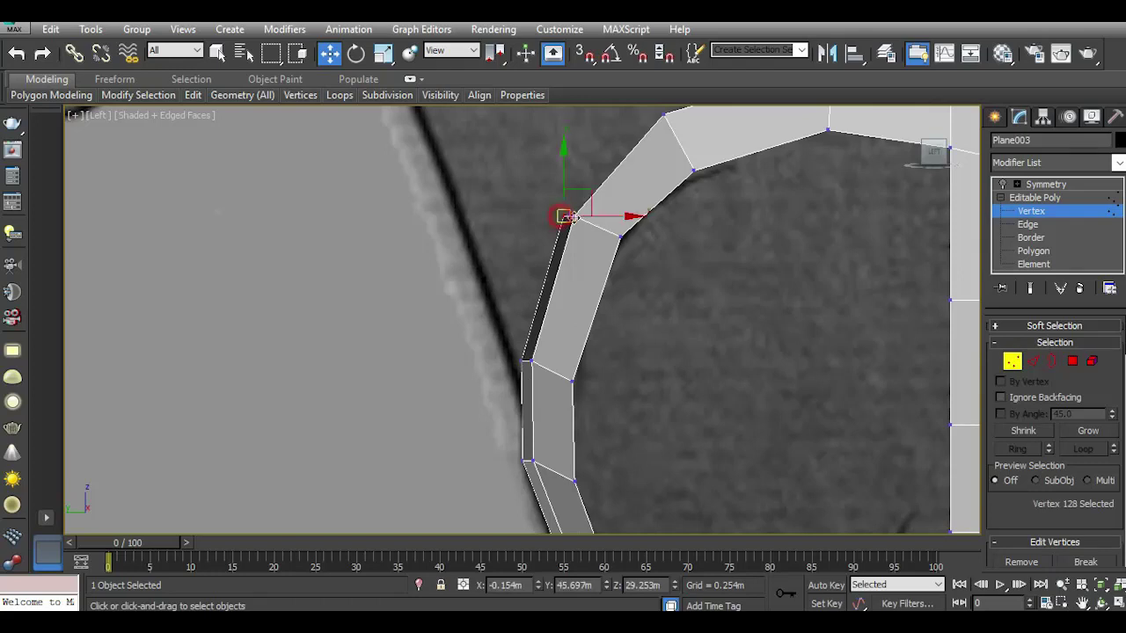
{"action": "scroll", "coordinate": [563, 218], "scroll_direction": "up", "scroll_amount": 5}
{"action": "left_click", "coordinate": [555, 233]}
{"action": "left_click_drag", "start_coordinate": [556, 233], "coordinate": [587, 269]}
{"action": "left_click_drag", "start_coordinate": [598, 225], "coordinate": [325, 204]}
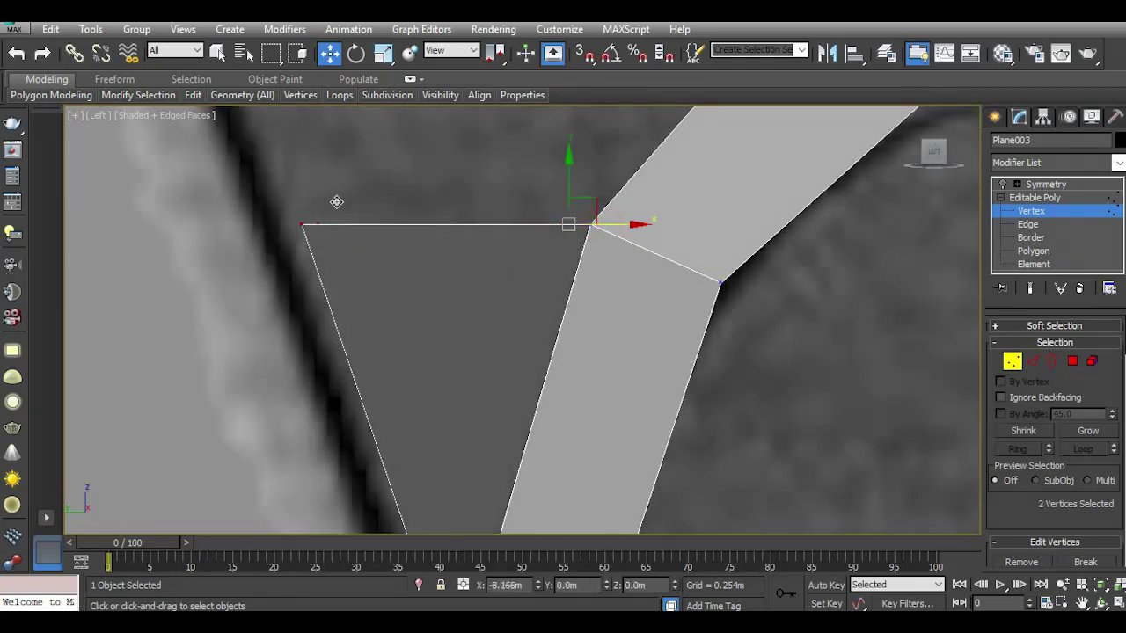
Move the two joint vertices lower on the strip onto the chest outline.
{"action": "scroll", "coordinate": [478, 250], "scroll_direction": "down", "scroll_amount": 3}
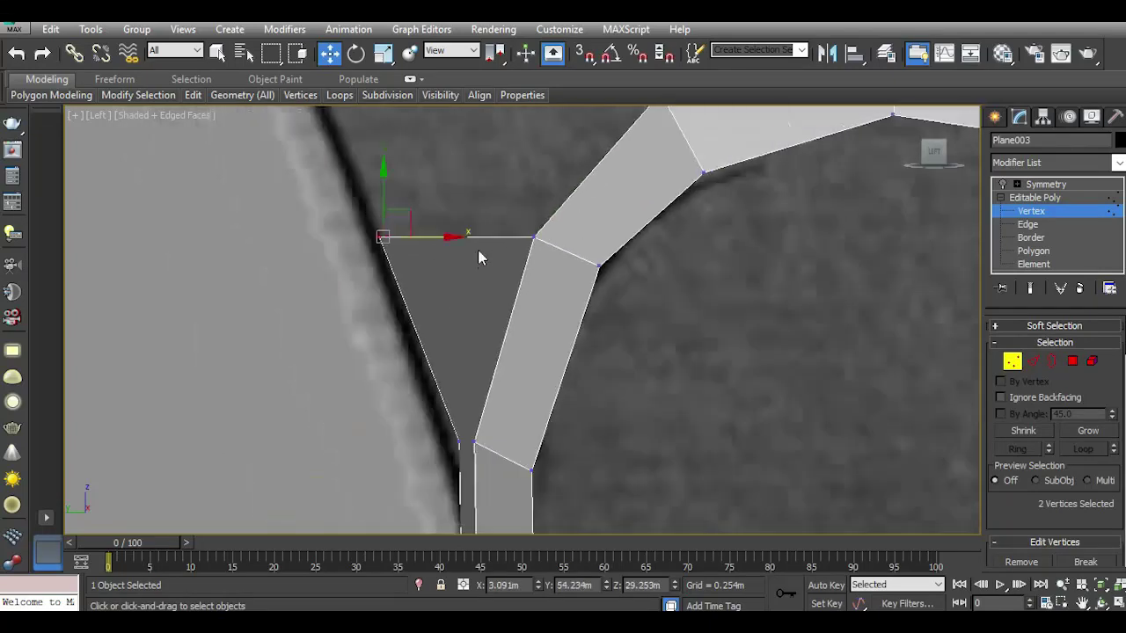
{"action": "middle_click_drag", "start_coordinate": [478, 249], "coordinate": [483, 328]}
{"action": "left_click", "coordinate": [507, 356]}
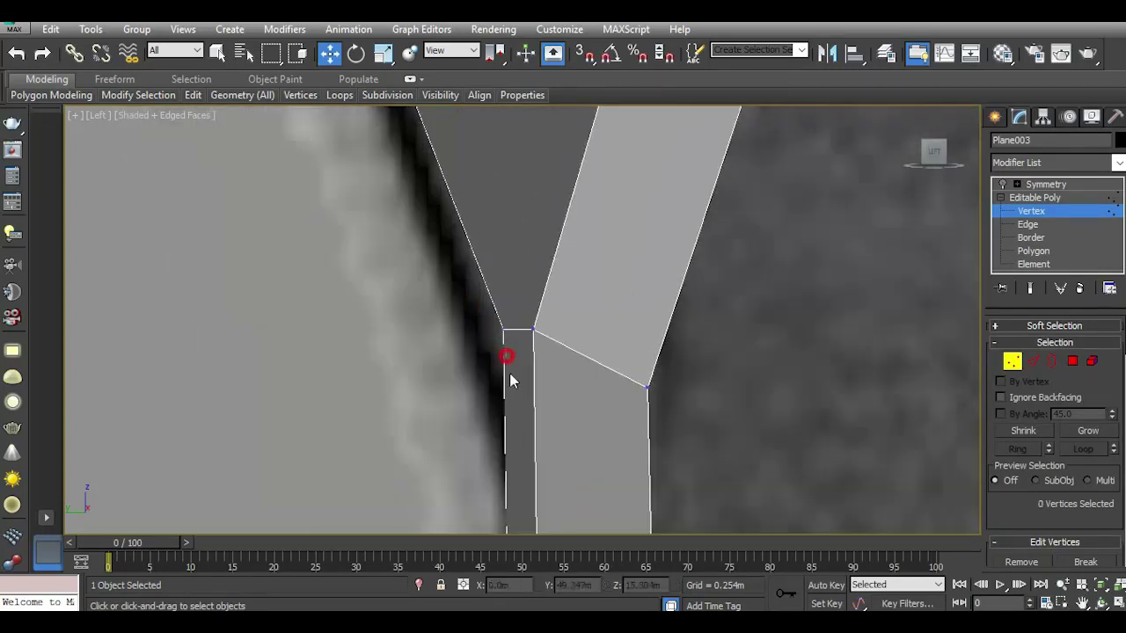
{"action": "left_click_drag", "start_coordinate": [516, 385], "coordinate": [527, 376]}
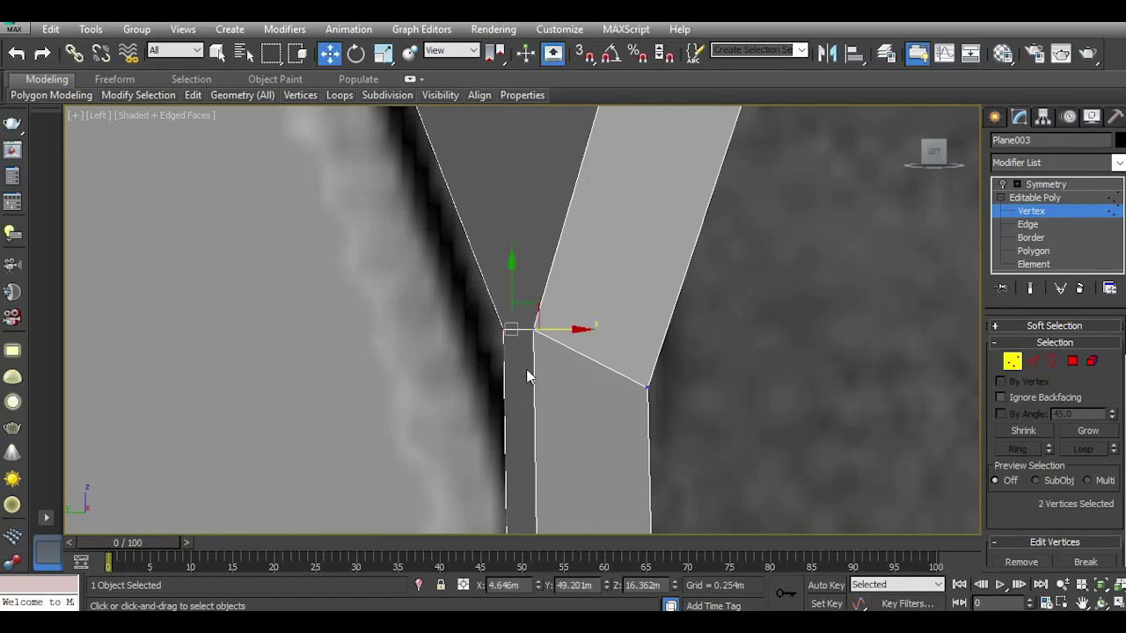
{"action": "mouse_move", "coordinate": [550, 329]}
{"action": "left_mouse_down"}
{"action": "mouse_move", "coordinate": [524, 329]}
{"action": "mouse_move", "coordinate": [528, 317]}
{"action": "left_mouse_up"}
Select the three lower vertices of the strip to check their fit.
{"action": "scroll", "coordinate": [501, 278], "scroll_direction": "down", "scroll_amount": 1}
{"action": "scroll", "coordinate": [501, 278], "scroll_direction": "down", "scroll_amount": 1}
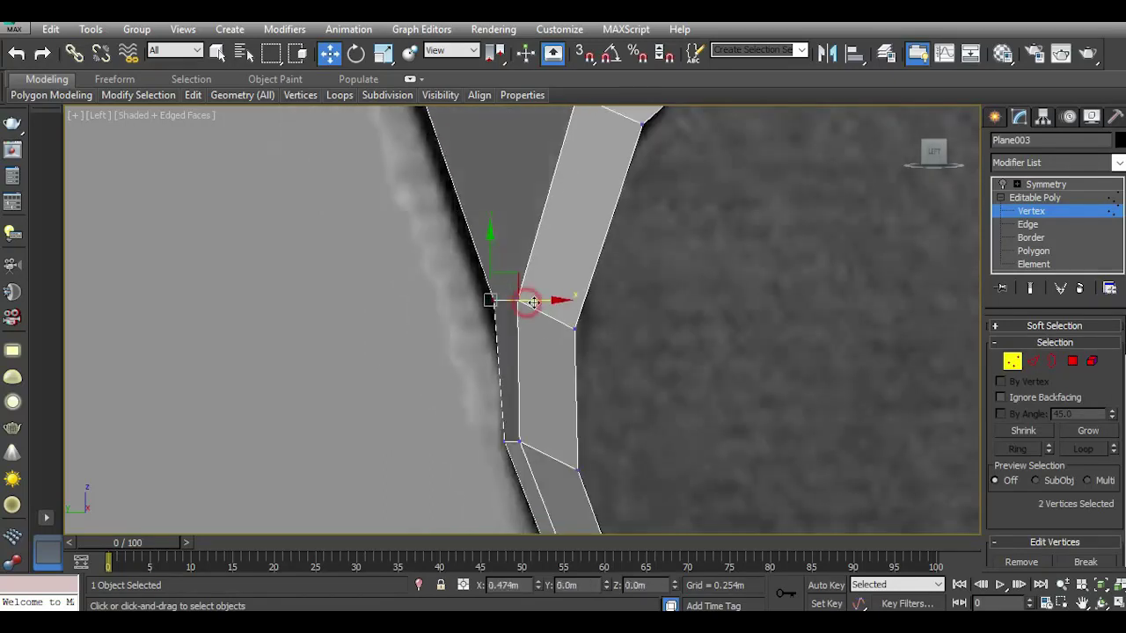
{"action": "scroll", "coordinate": [523, 451], "scroll_direction": "down", "scroll_amount": 3}
{"action": "scroll", "coordinate": [525, 453], "scroll_direction": "up", "scroll_amount": 5}
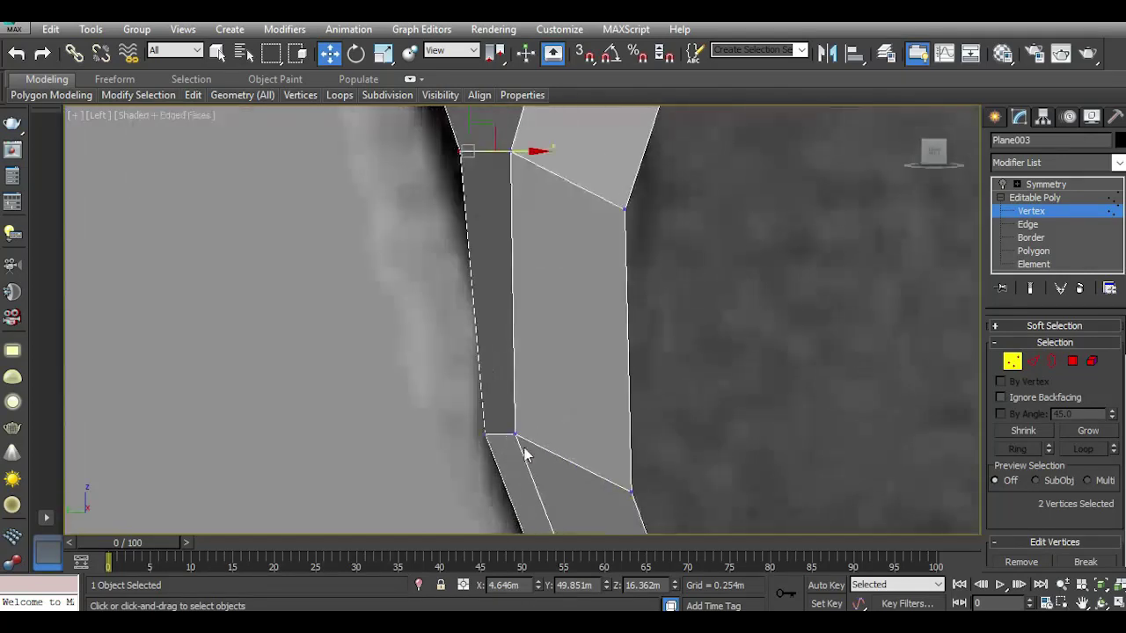
{"action": "left_click_drag", "start_coordinate": [469, 409], "coordinate": [559, 467]}
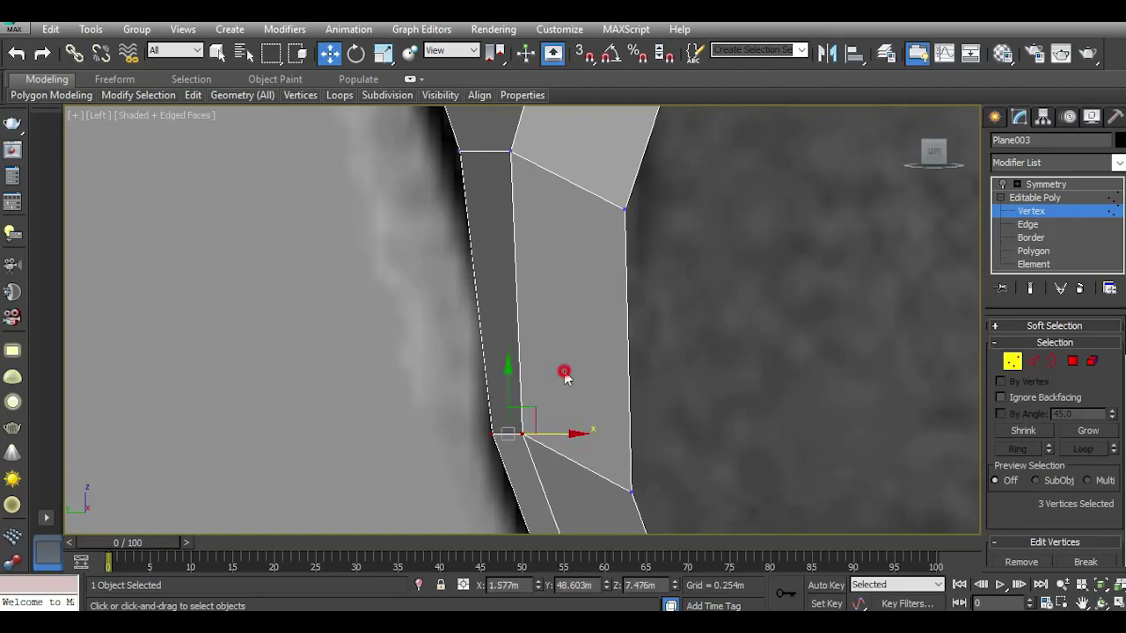
{"action": "left_click", "coordinate": [563, 372]}
Shift the strip's top vertex right until it meets the outline.
{"action": "scroll", "coordinate": [515, 290], "scroll_direction": "up", "scroll_amount": 2}
{"action": "scroll", "coordinate": [501, 287], "scroll_direction": "up", "scroll_amount": 1}
{"action": "scroll", "coordinate": [501, 286], "scroll_direction": "up", "scroll_amount": 1}
{"action": "mouse_move", "coordinate": [501, 287]}
{"action": "left_mouse_down"}
{"action": "mouse_move", "coordinate": [563, 300]}
{"action": "mouse_move", "coordinate": [520, 288]}
{"action": "left_mouse_up"}
{"action": "left_click", "coordinate": [555, 289]}
{"action": "left_click", "coordinate": [548, 281]}
{"action": "left_click_drag", "start_coordinate": [548, 282], "coordinate": [569, 288]}
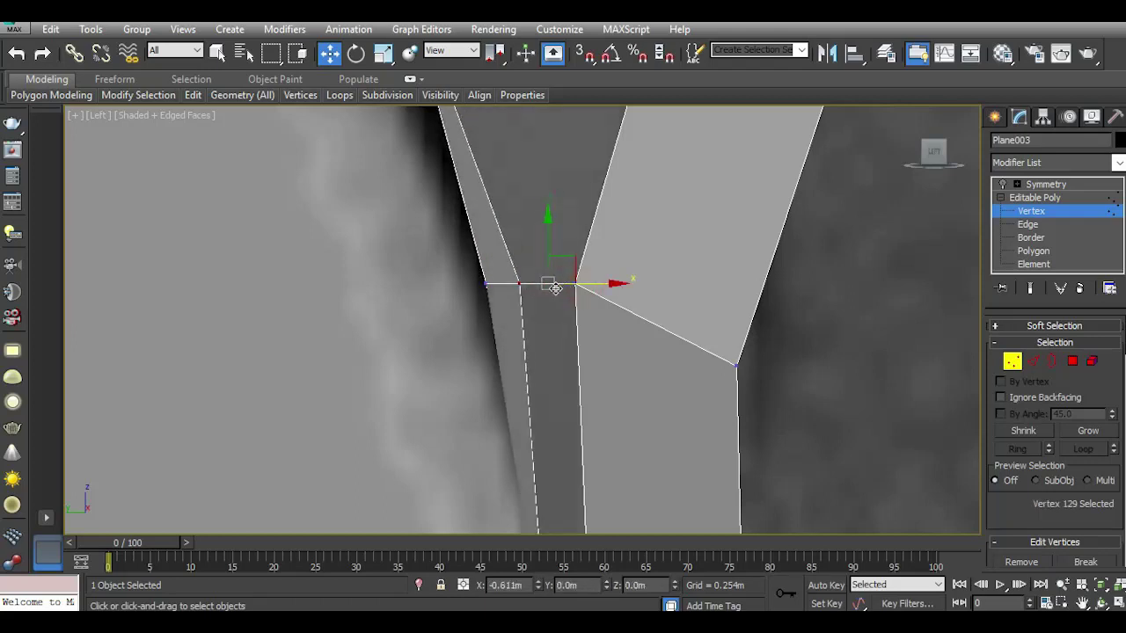
Move the top-left corner vertex right, then slightly back left onto the outline.
{"action": "scroll", "coordinate": [586, 393], "scroll_direction": "down", "scroll_amount": 3}
{"action": "left_click", "coordinate": [452, 193]}
{"action": "left_click_drag", "start_coordinate": [452, 195], "coordinate": [547, 212]}
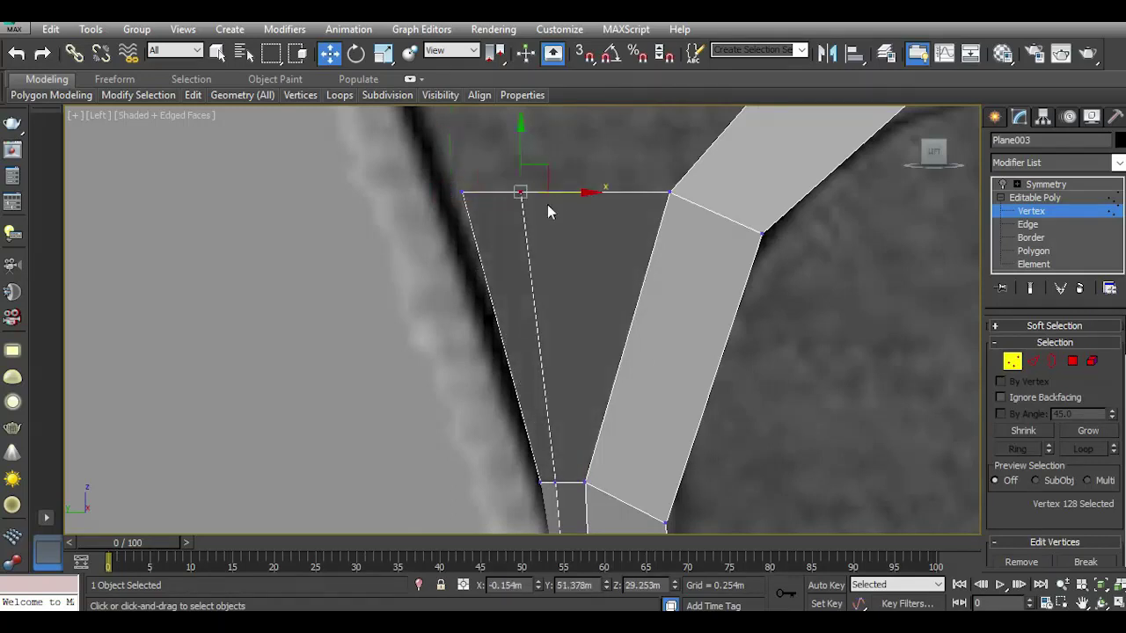
{"action": "left_click", "coordinate": [463, 193]}
{"action": "left_click_drag", "start_coordinate": [463, 193], "coordinate": [447, 193]}
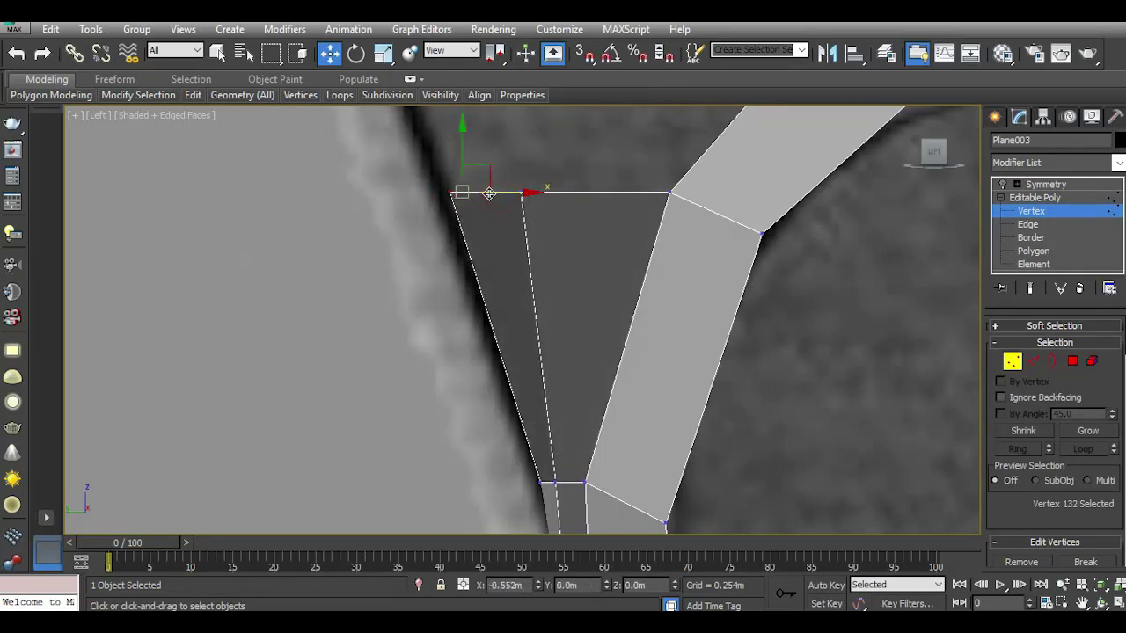
{"action": "scroll", "coordinate": [528, 215], "scroll_direction": "down", "scroll_amount": 3}
{"action": "scroll", "coordinate": [571, 396], "scroll_direction": "up", "scroll_amount": 3}
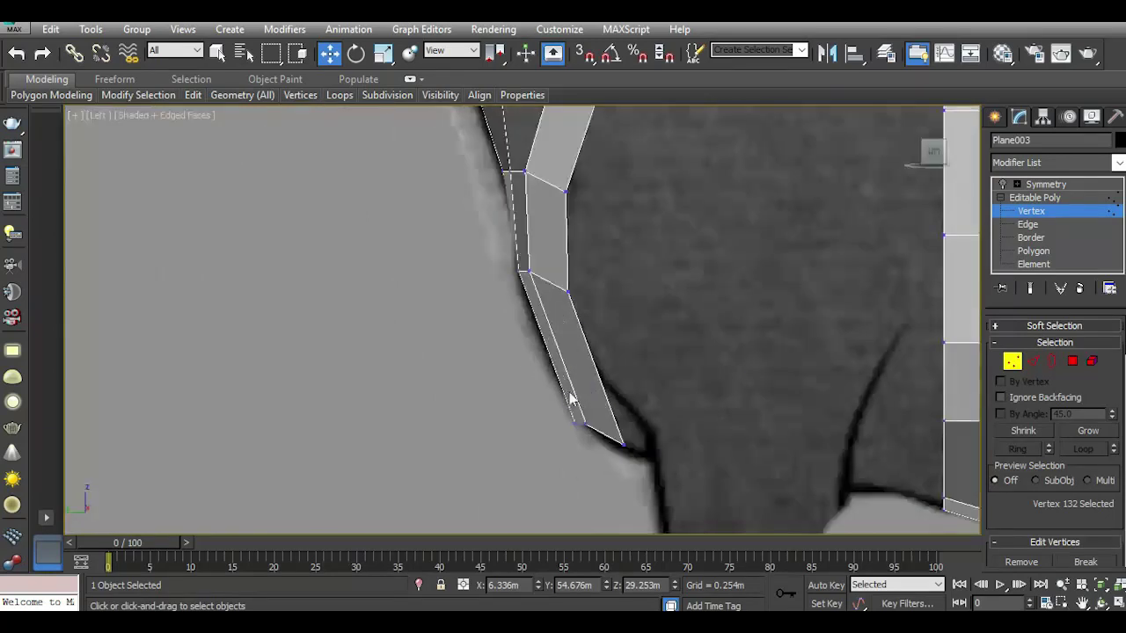
Raise the strip's bottom vertices onto the chest outline, undoing one stray move.
{"action": "left_click", "coordinate": [573, 450]}
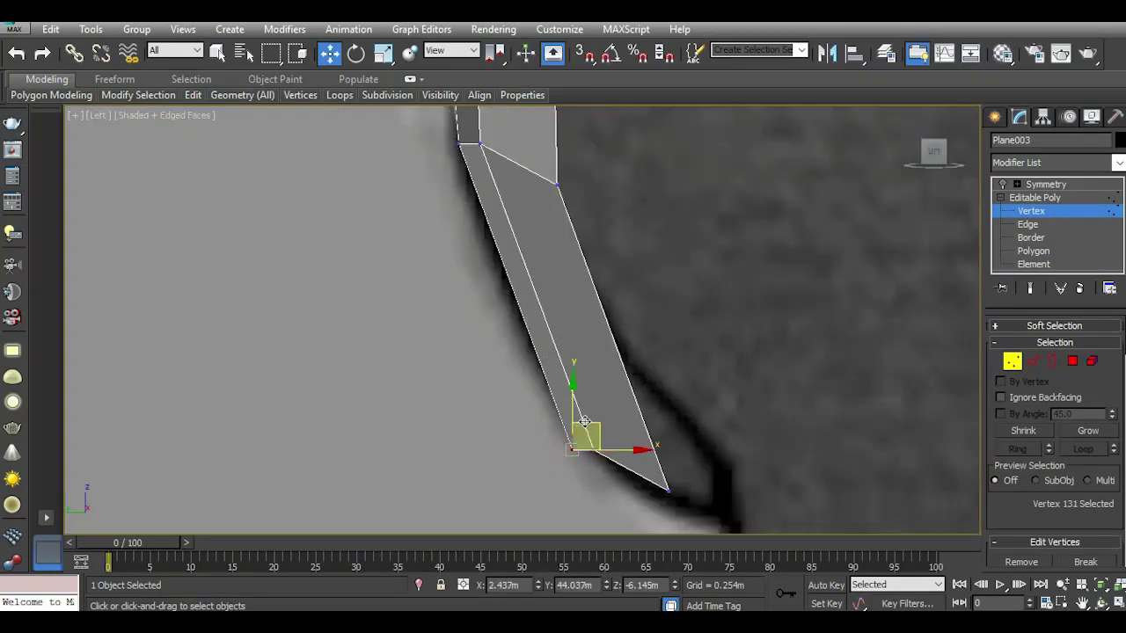
{"action": "left_click_drag", "start_coordinate": [573, 417], "coordinate": [570, 404]}
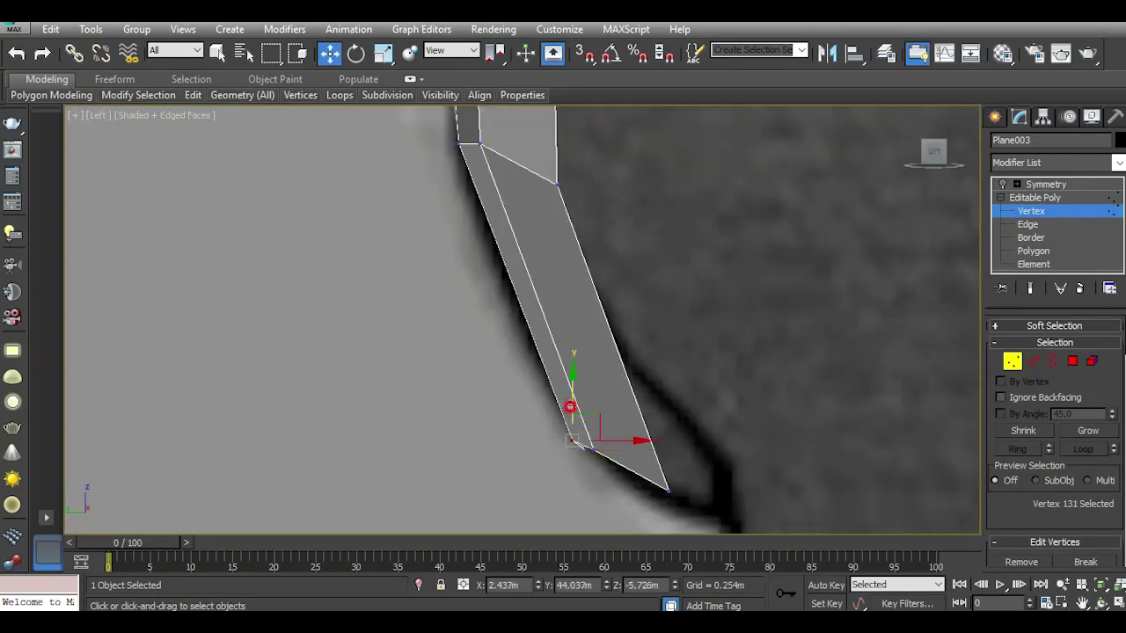
{"action": "left_click", "coordinate": [582, 452]}
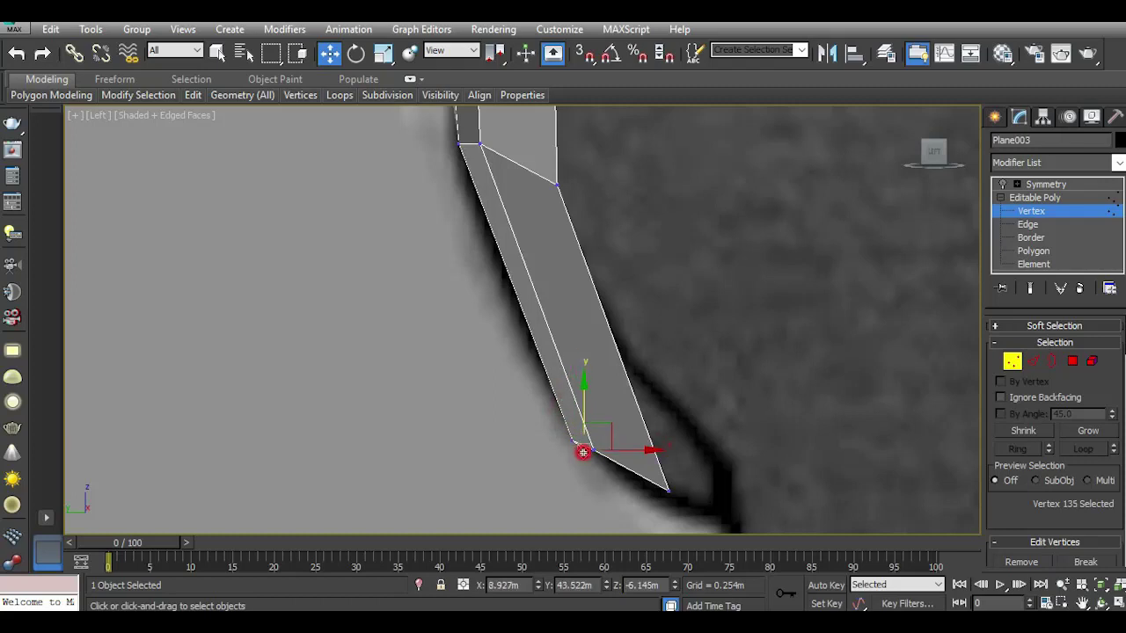
{"action": "left_click", "coordinate": [592, 407]}
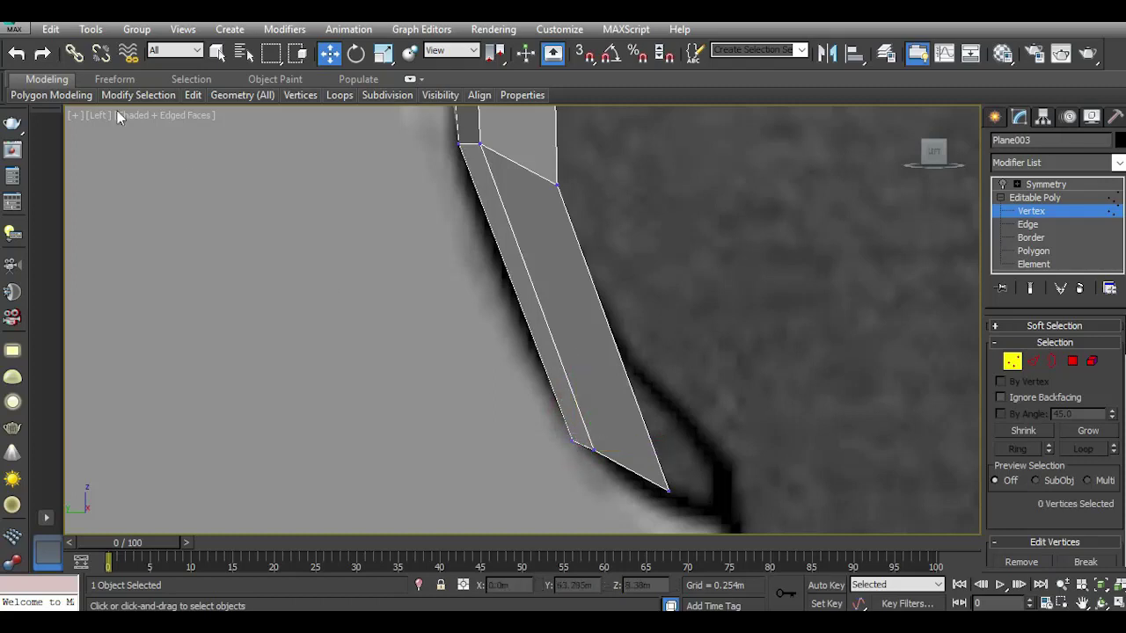
{"action": "left_click", "coordinate": [16, 53]}
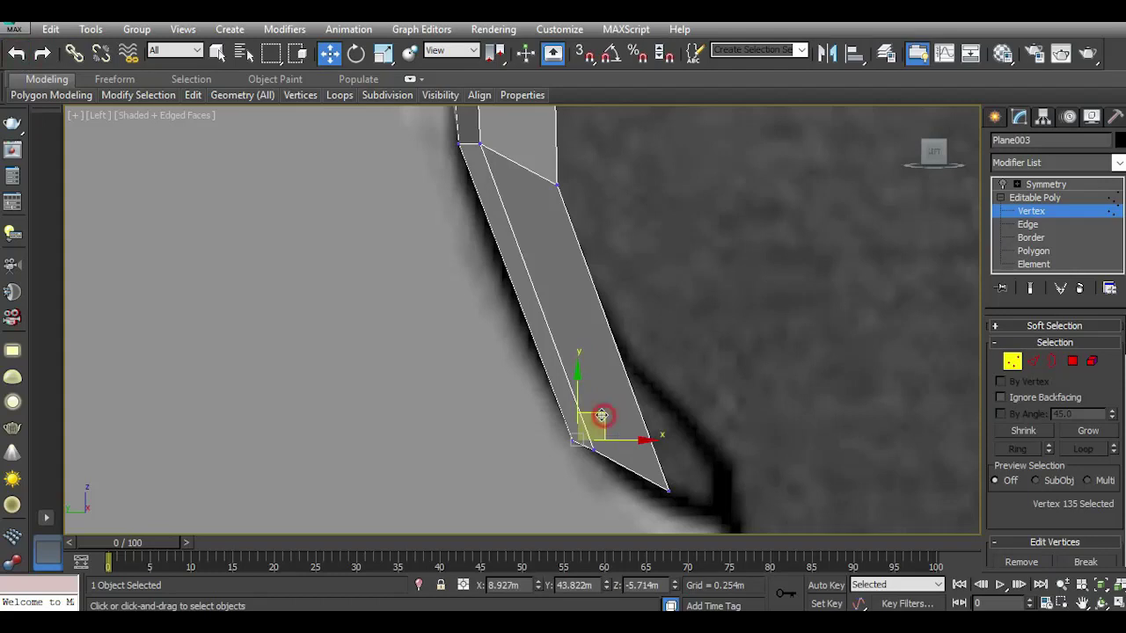
{"action": "mouse_move", "coordinate": [603, 415]}
{"action": "left_mouse_down"}
{"action": "mouse_move", "coordinate": [575, 393]}
{"action": "mouse_move", "coordinate": [570, 411]}
{"action": "left_mouse_up"}
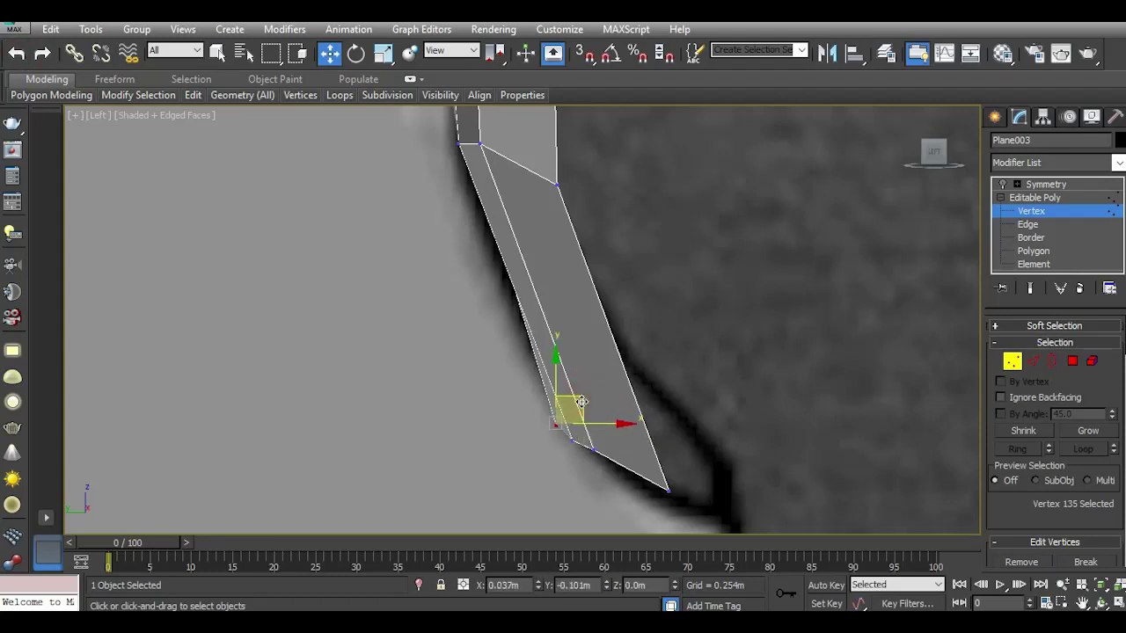
{"action": "middle_click_drag", "start_coordinate": [560, 285], "coordinate": [617, 338]}
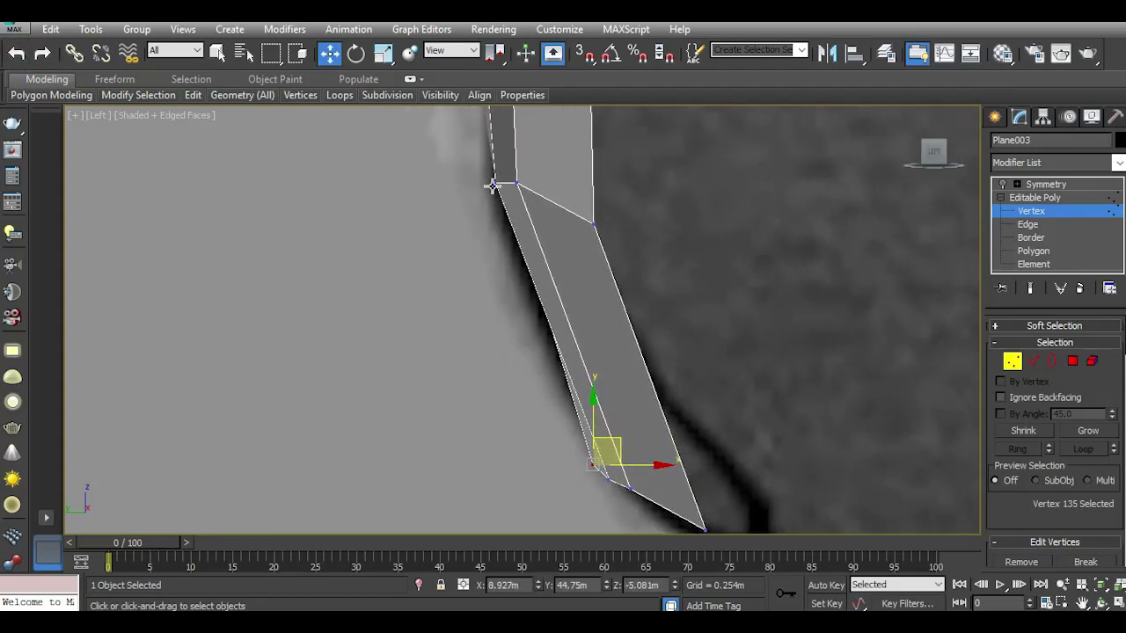
Nudge the top vertex of the lower section right and reselect the joint vertex.
{"action": "left_click", "coordinate": [493, 186]}
{"action": "left_click_drag", "start_coordinate": [502, 181], "coordinate": [512, 176]}
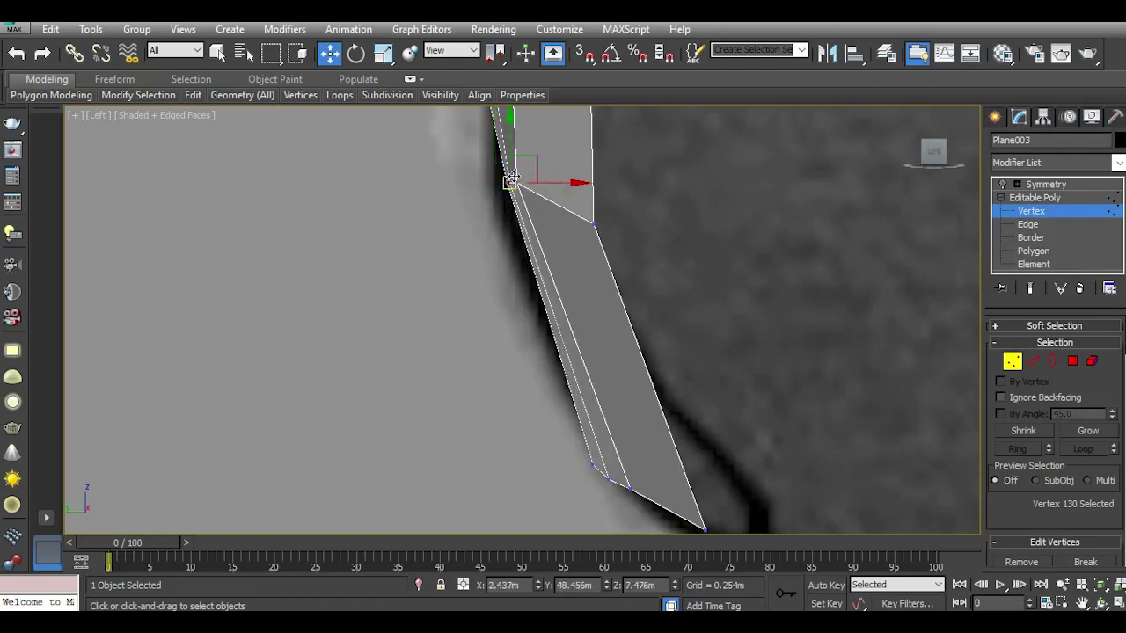
{"action": "scroll", "coordinate": [512, 175], "scroll_direction": "up", "scroll_amount": 3}
{"action": "mouse_move", "coordinate": [532, 233]}
{"action": "left_mouse_down"}
{"action": "mouse_move", "coordinate": [547, 219]}
{"action": "mouse_move", "coordinate": [528, 200]}
{"action": "left_mouse_up"}
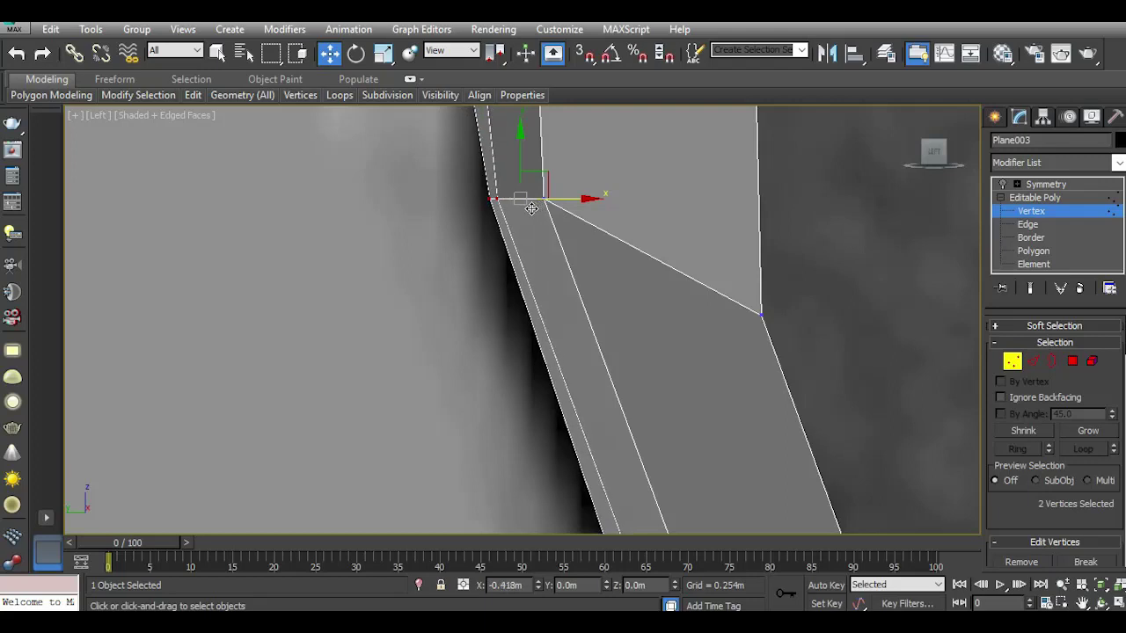
{"action": "left_click", "coordinate": [518, 232]}
{"action": "left_click", "coordinate": [492, 198]}
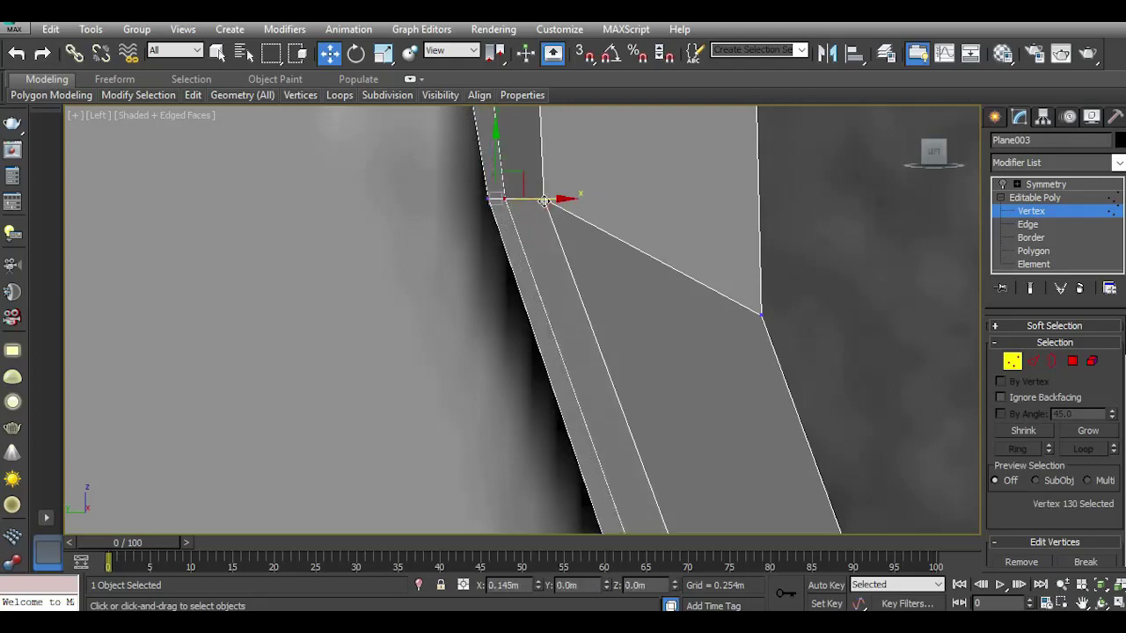
Move the upper joint vertex and its inner neighbour to even the strip, then view in Perspective.
{"action": "scroll", "coordinate": [547, 231], "scroll_direction": "down", "scroll_amount": 3}
{"action": "scroll", "coordinate": [547, 231], "scroll_direction": "down", "scroll_amount": 2}
{"action": "scroll", "coordinate": [549, 242], "scroll_direction": "down", "scroll_amount": 2}
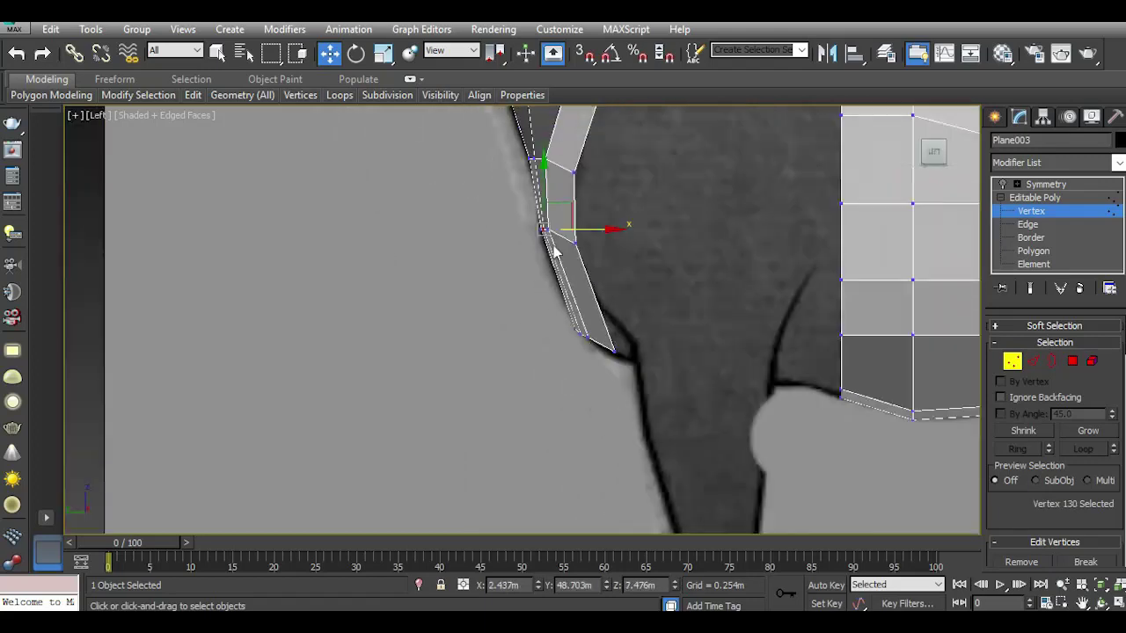
{"action": "scroll", "coordinate": [539, 194], "scroll_direction": "up", "scroll_amount": 5}
{"action": "left_click", "coordinate": [526, 187]}
{"action": "left_click_drag", "start_coordinate": [563, 180], "coordinate": [549, 182]}
{"action": "left_click", "coordinate": [554, 178]}
{"action": "left_click_drag", "start_coordinate": [567, 180], "coordinate": [594, 184]}
{"action": "scroll", "coordinate": [605, 212], "scroll_direction": "down", "scroll_amount": 2}
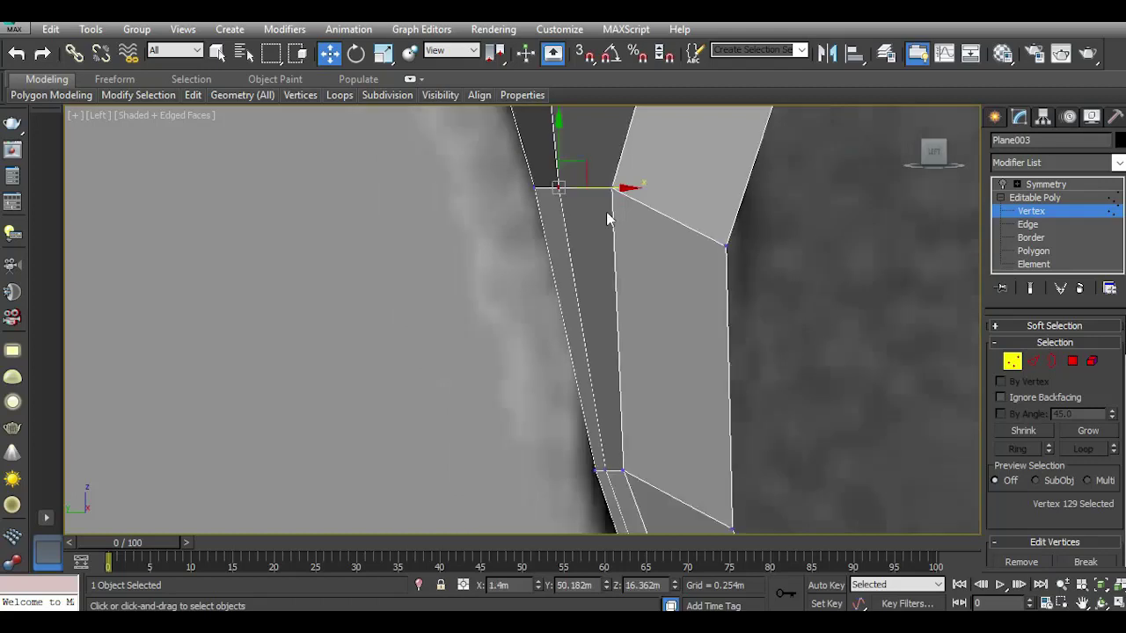
{"action": "scroll", "coordinate": [606, 215], "scroll_direction": "down", "scroll_amount": 2}
{"action": "middle_click_drag", "start_coordinate": [613, 239], "coordinate": [613, 272]}
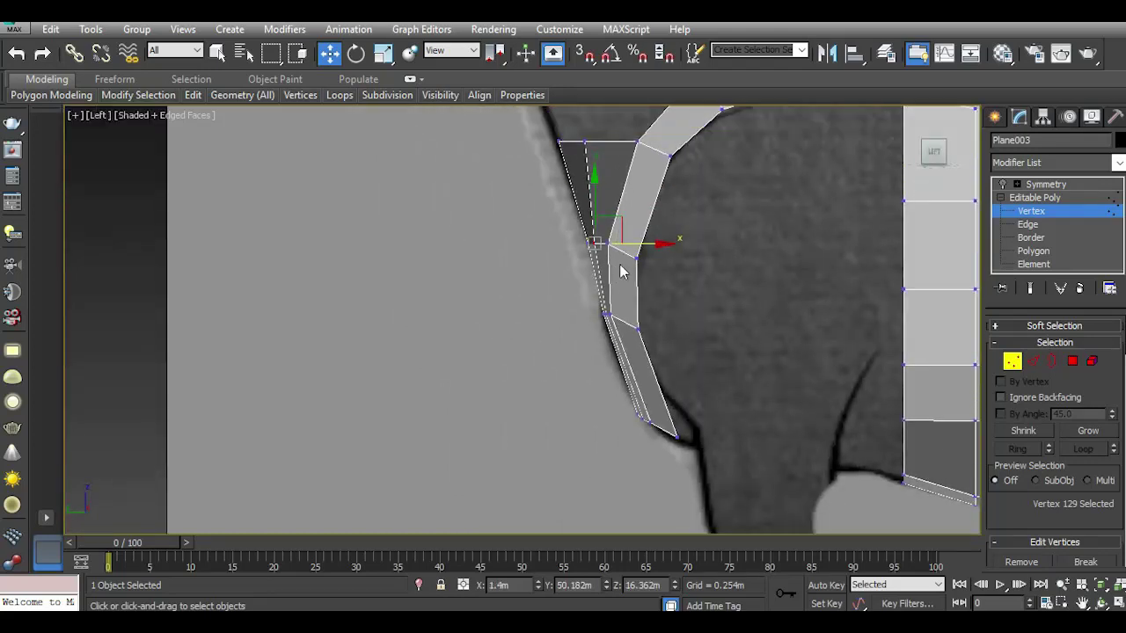
{"action": "key", "text": "p"}
{"action": "left_click", "coordinate": [939, 157]}
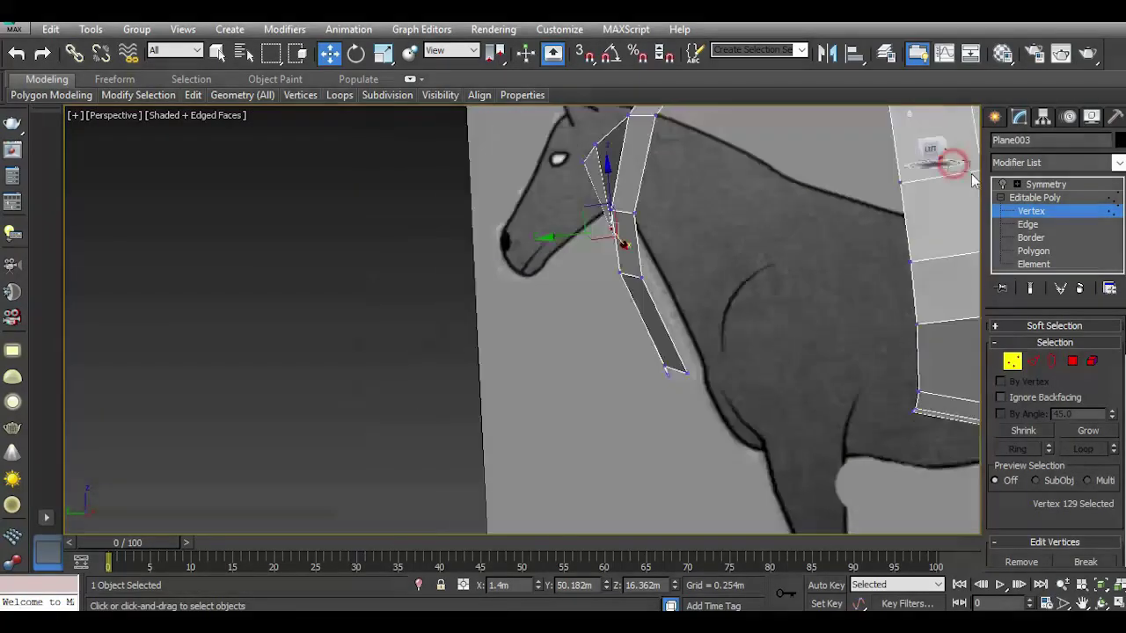
{"action": "left_click", "coordinate": [939, 157]}
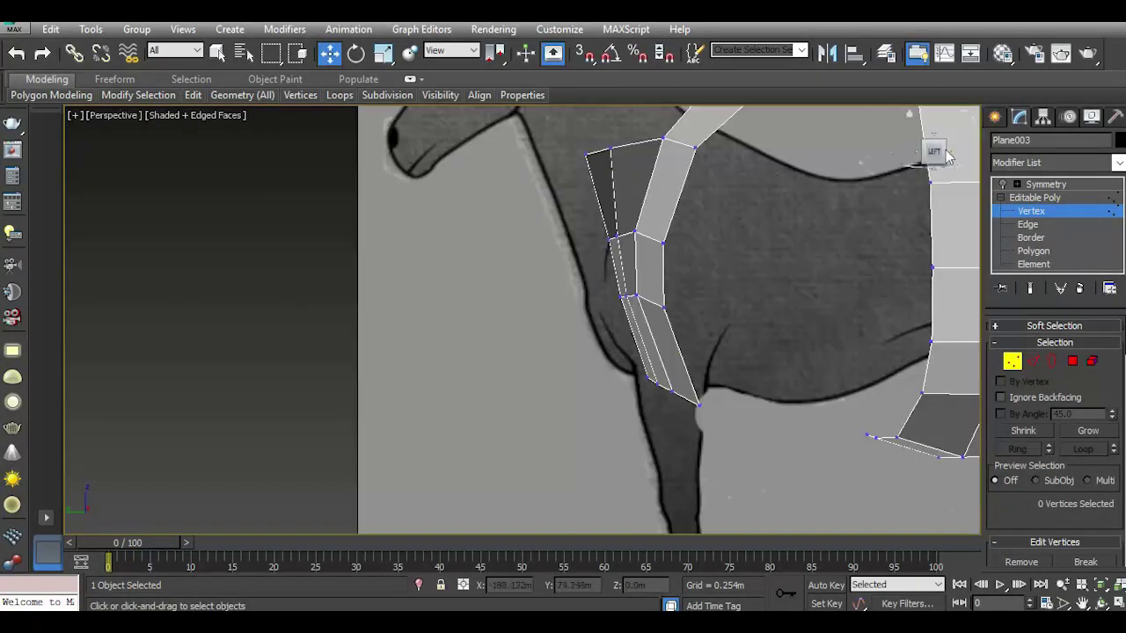
{"action": "left_click", "coordinate": [921, 166]}
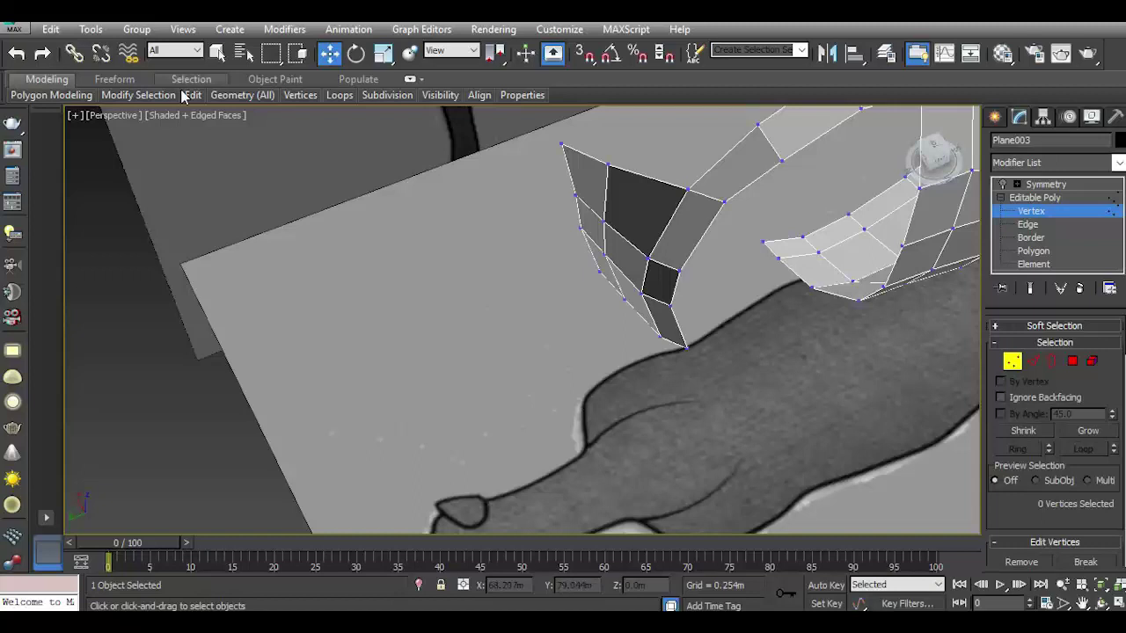
{"action": "left_click", "coordinate": [250, 189]}
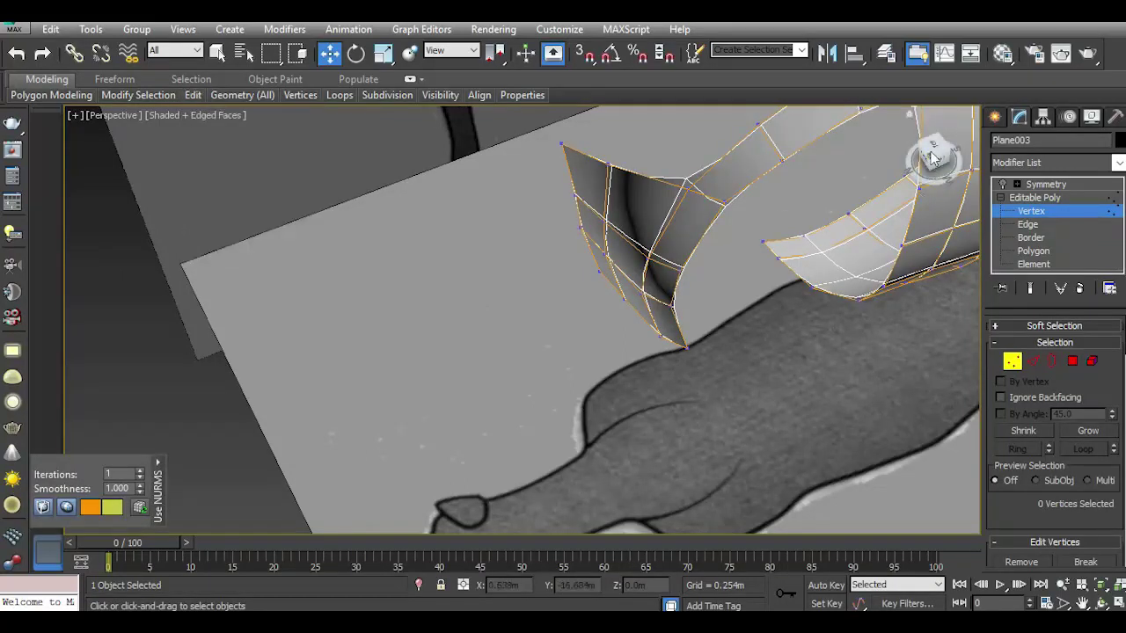
{"action": "left_click", "coordinate": [920, 201]}
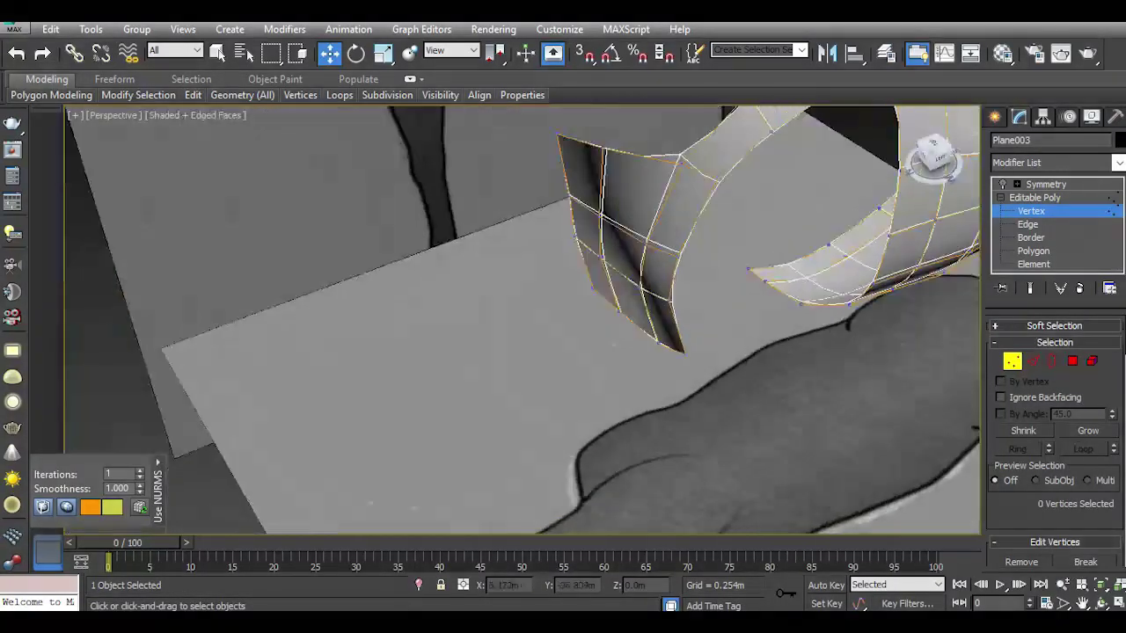
{"action": "left_click", "coordinate": [250, 189]}
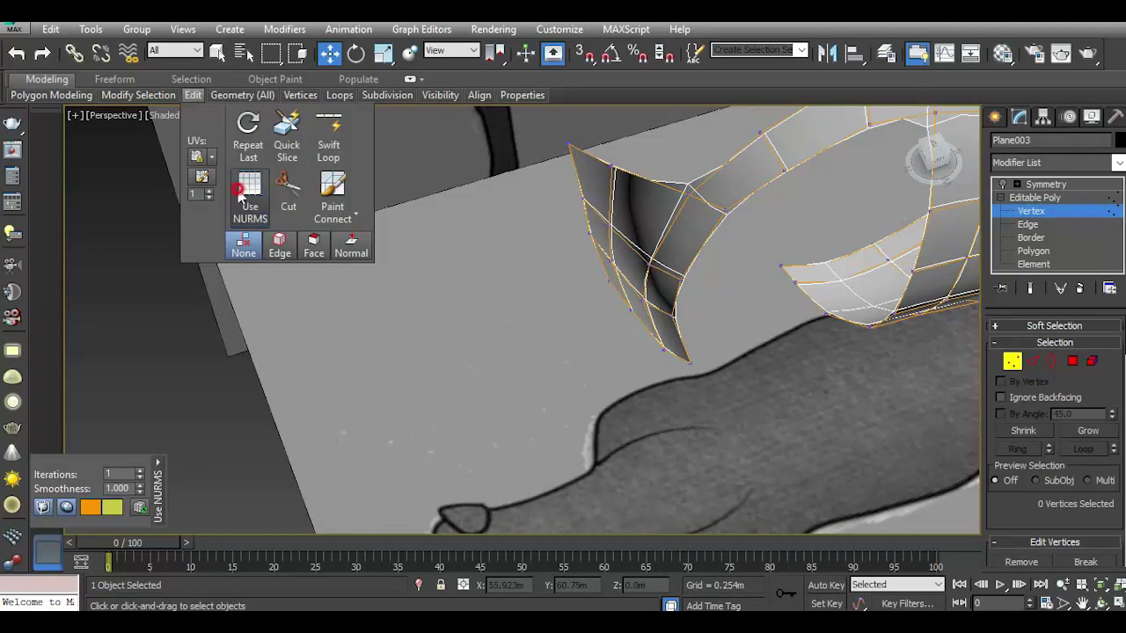
{"action": "left_click", "coordinate": [568, 143]}
{"action": "left_click", "coordinate": [586, 201]}
{"action": "key", "text": "l"}
Select the chest strip's top-left corner vertex beside the neck in the Left view.
{"action": "scroll", "coordinate": [605, 189], "scroll_direction": "up", "scroll_amount": 3}
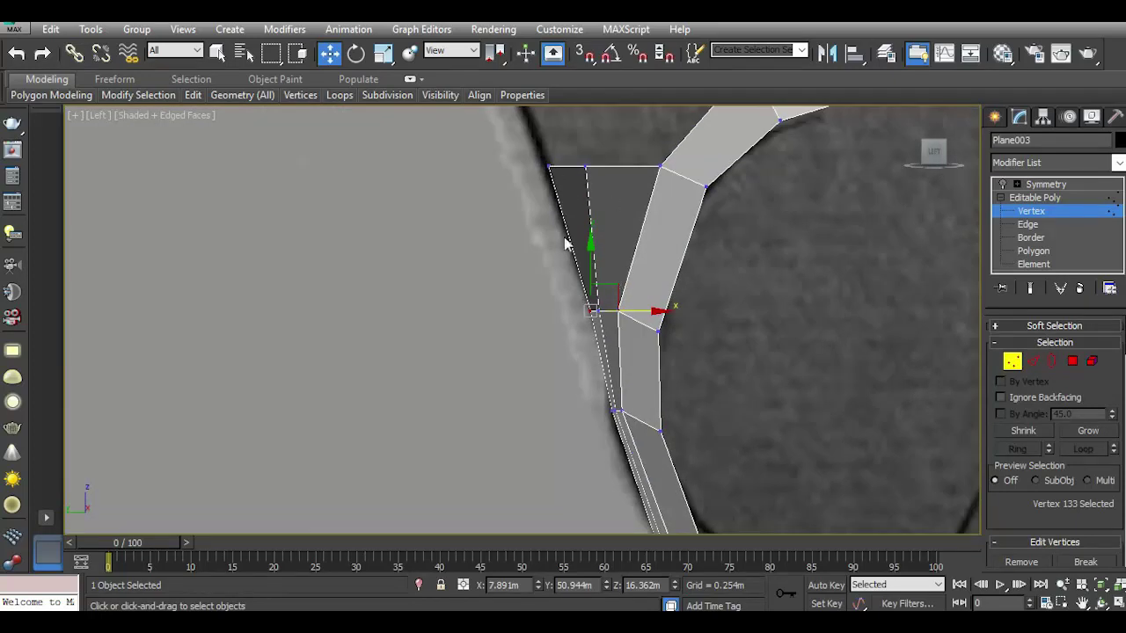
{"action": "scroll", "coordinate": [612, 319], "scroll_direction": "up", "scroll_amount": 3}
{"action": "left_click", "coordinate": [576, 302]}
{"action": "middle_click_drag", "start_coordinate": [638, 240], "coordinate": [636, 372]}
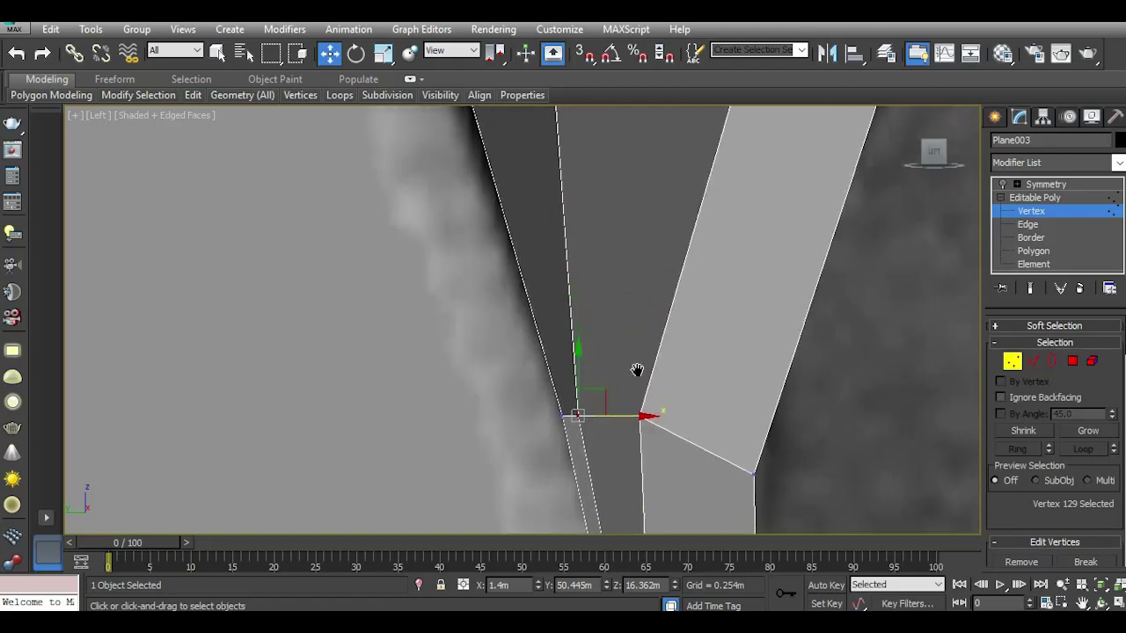
{"action": "middle_click_drag", "start_coordinate": [625, 320], "coordinate": [590, 352]}
{"action": "left_click", "coordinate": [470, 243]}
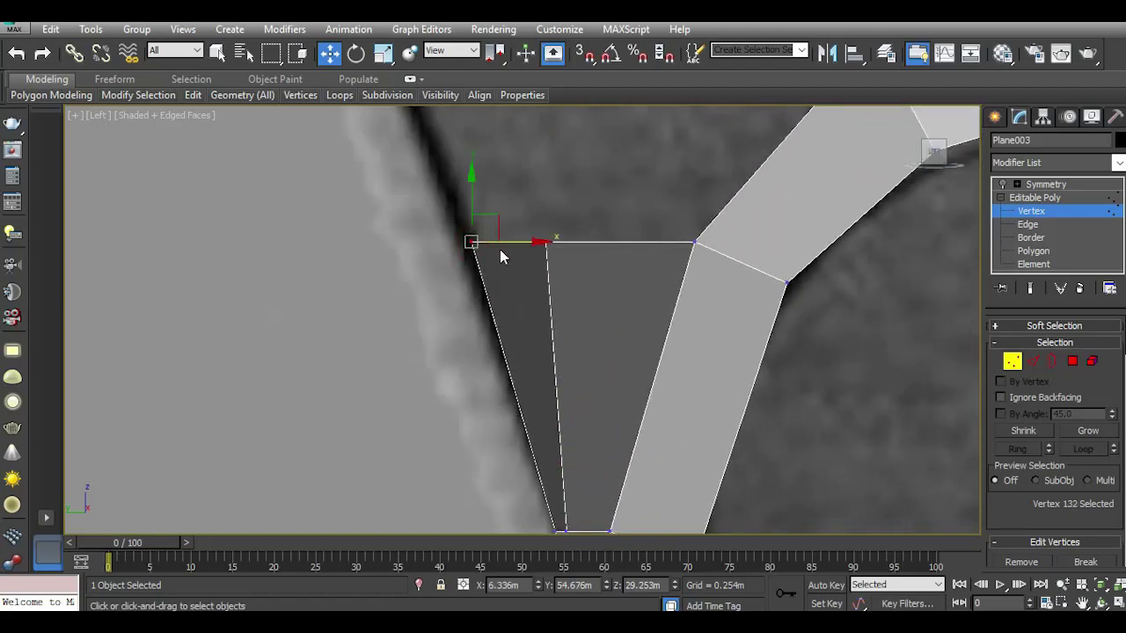
Orbit over the horse mesh in Perspective and leave Vertex level.
{"action": "scroll", "coordinate": [500, 249], "scroll_direction": "down", "scroll_amount": 3}
{"action": "scroll", "coordinate": [567, 284], "scroll_direction": "down", "scroll_amount": 5}
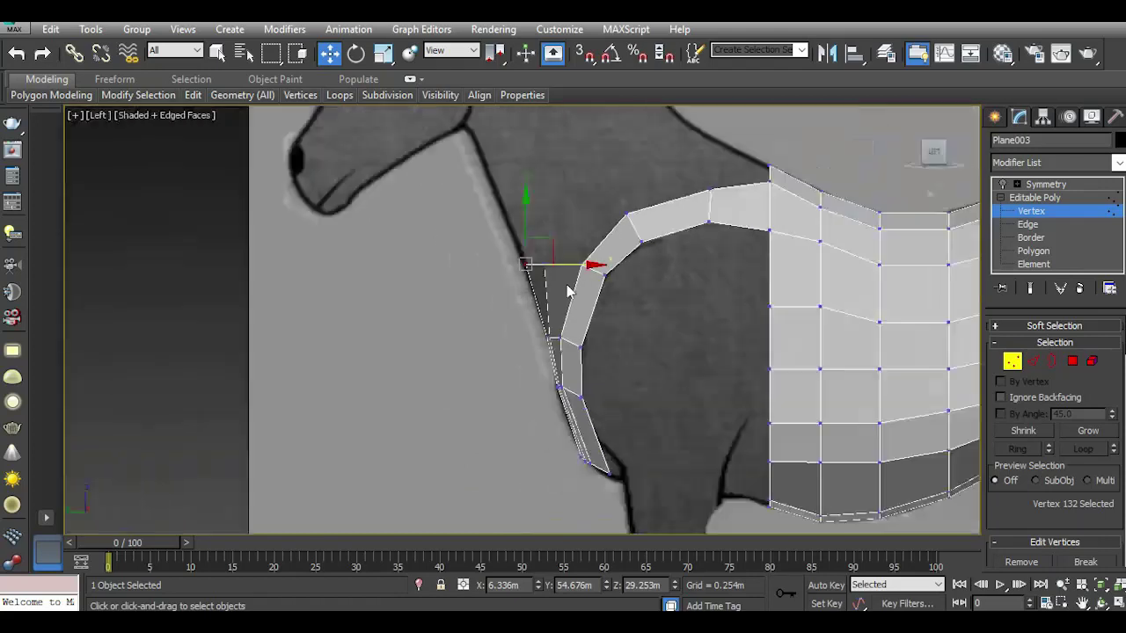
{"action": "key", "text": "p"}
{"action": "left_click_drag", "start_coordinate": [934, 151], "coordinate": [919, 171]}
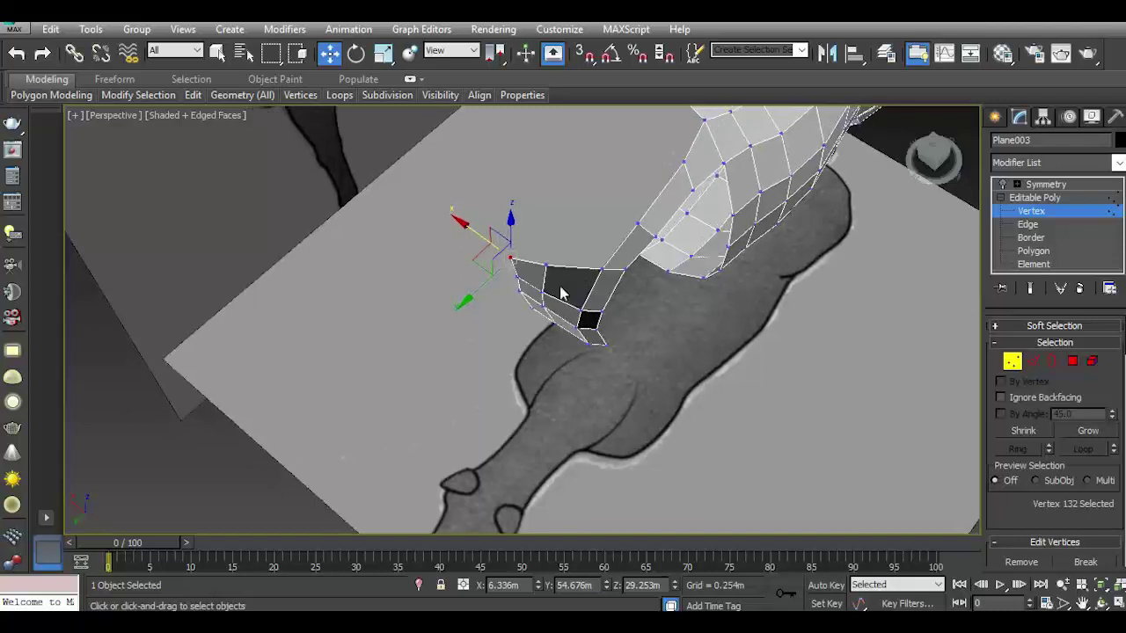
{"action": "left_click", "coordinate": [1034, 197]}
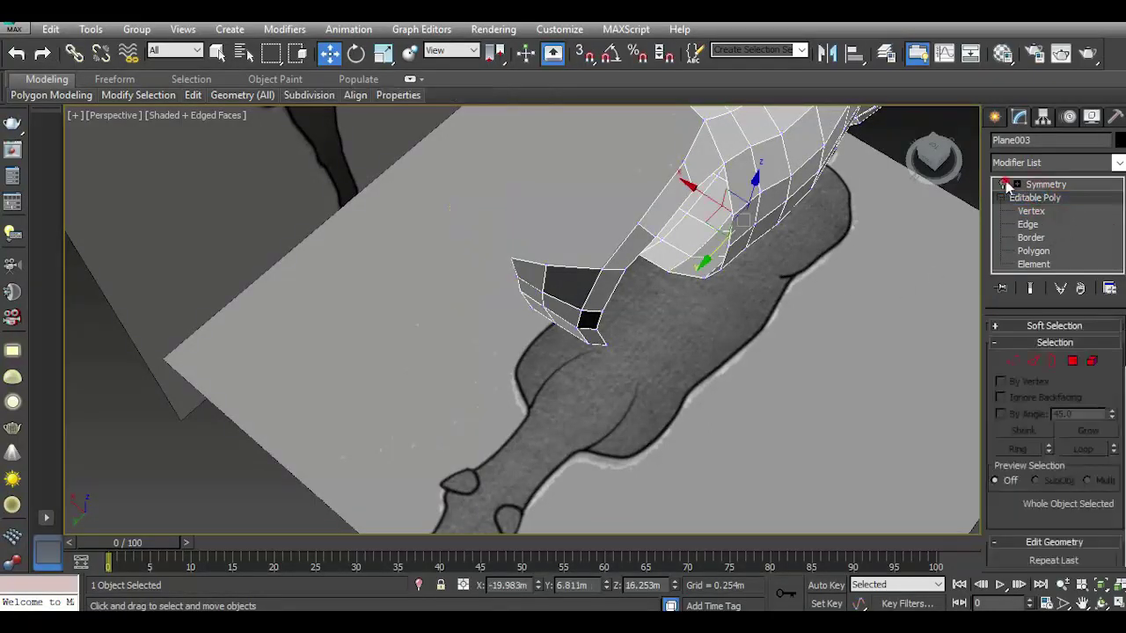
Show the full mirrored body from the Symmetry modifier and orbit around it.
{"action": "left_click", "coordinate": [1042, 184]}
{"action": "left_click", "coordinate": [909, 113]}
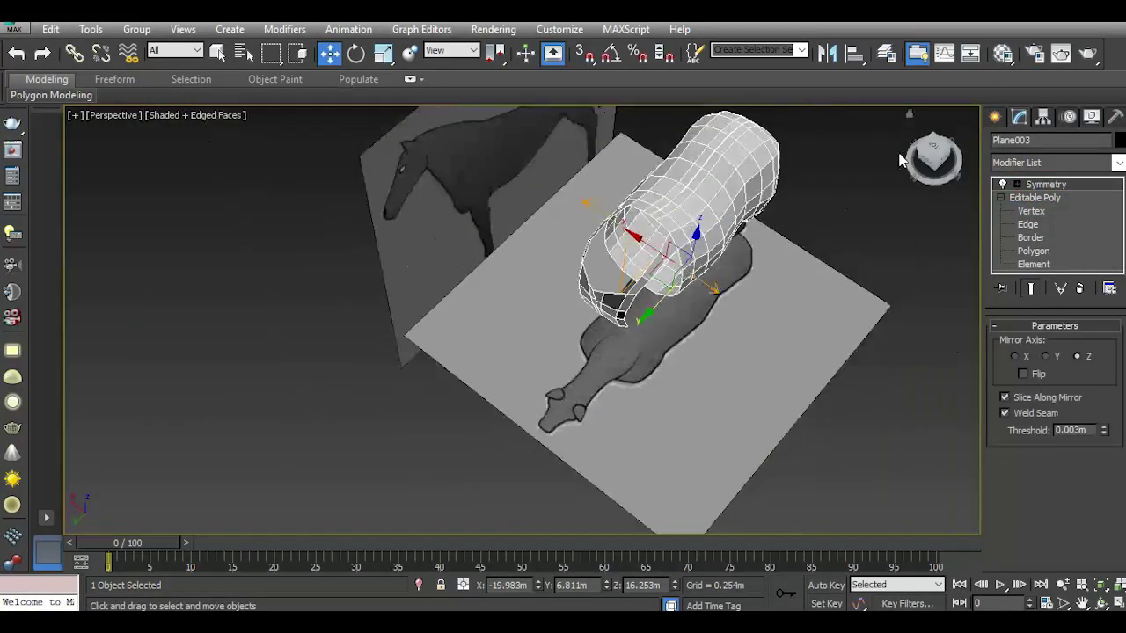
{"action": "mouse_move", "coordinate": [932, 157]}
{"action": "left_mouse_down"}
{"action": "mouse_move", "coordinate": [886, 145]}
{"action": "mouse_move", "coordinate": [906, 160]}
{"action": "mouse_move", "coordinate": [906, 150]}
{"action": "left_mouse_up"}
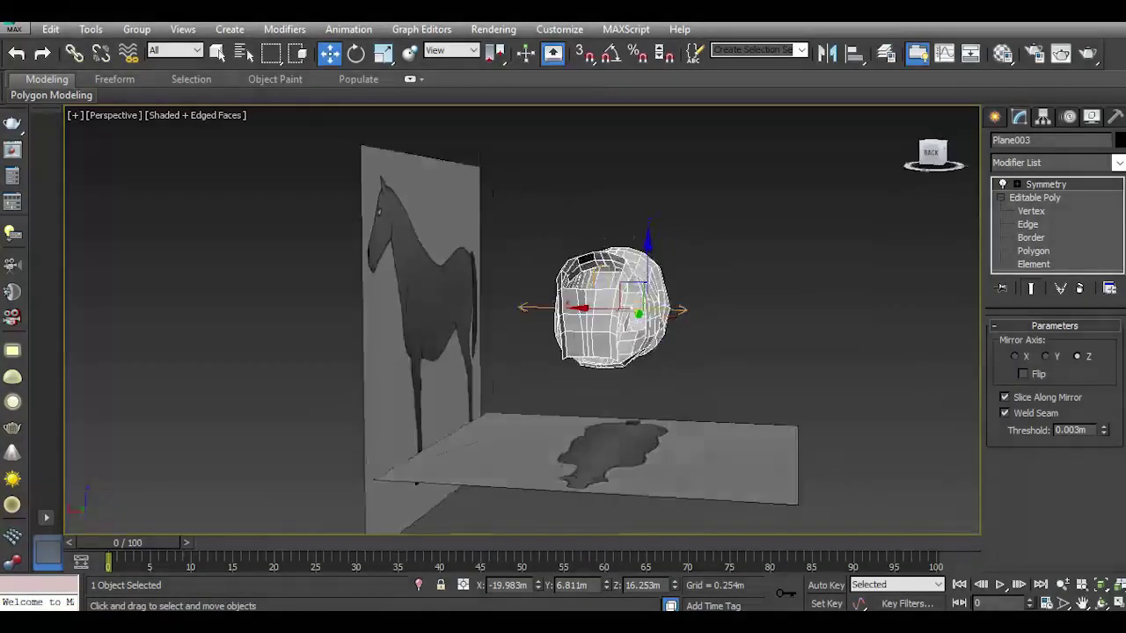
{"action": "scroll", "coordinate": [648, 323], "scroll_direction": "up", "scroll_amount": 4}
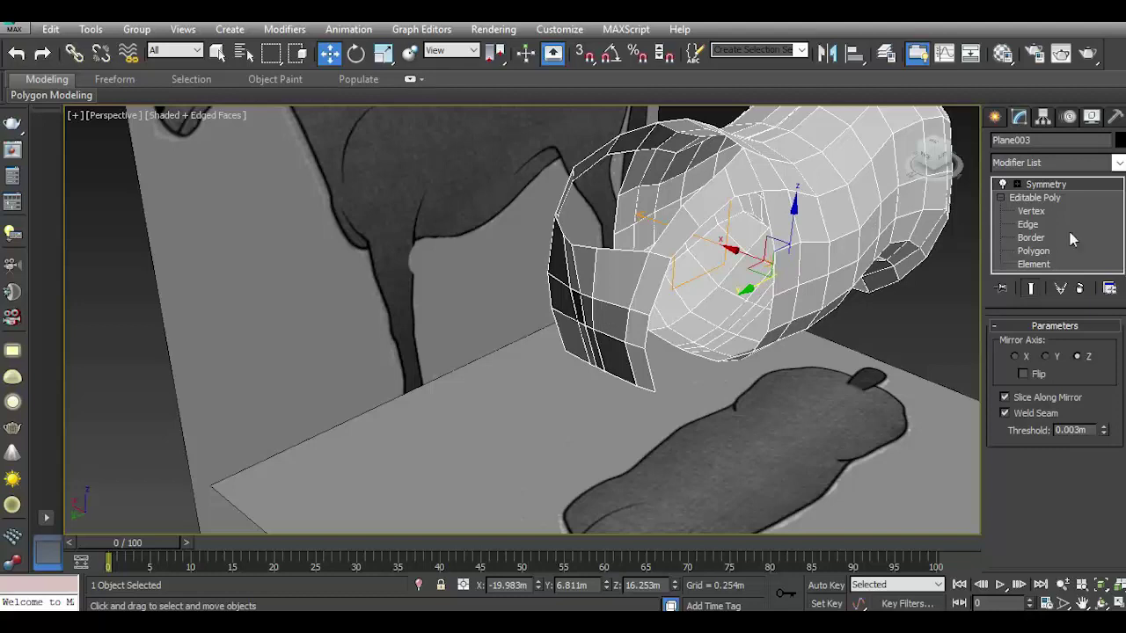
Enable Use NURMS on the Editable Poly and orbit the smoothed Symmetry result.
{"action": "left_click", "coordinate": [1034, 197]}
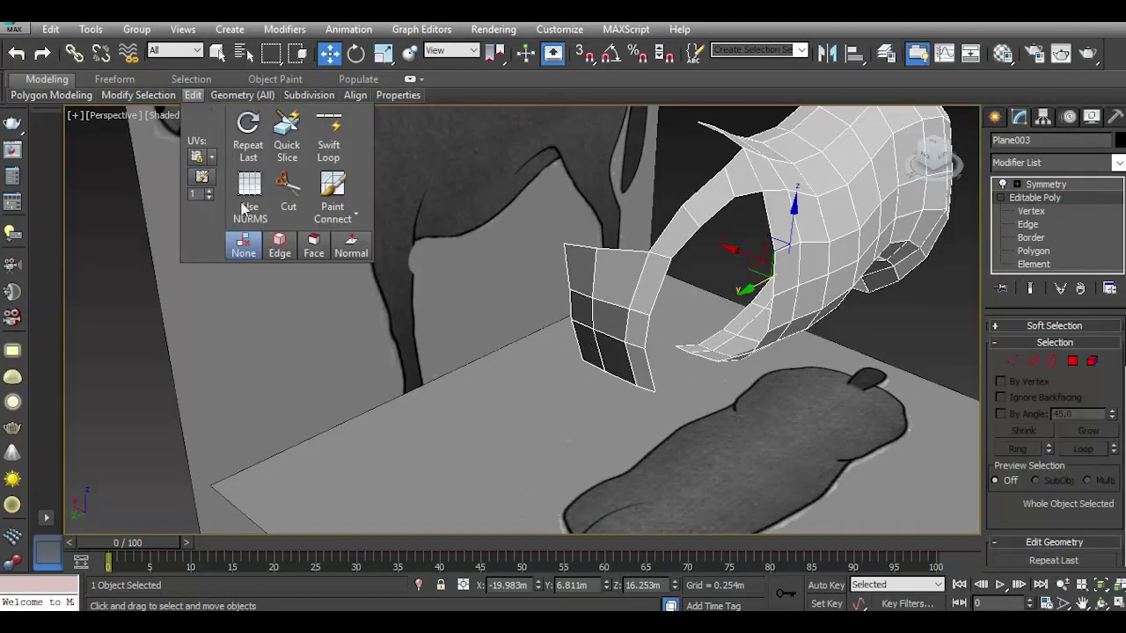
{"action": "left_click", "coordinate": [245, 209]}
{"action": "left_click", "coordinate": [1045, 184]}
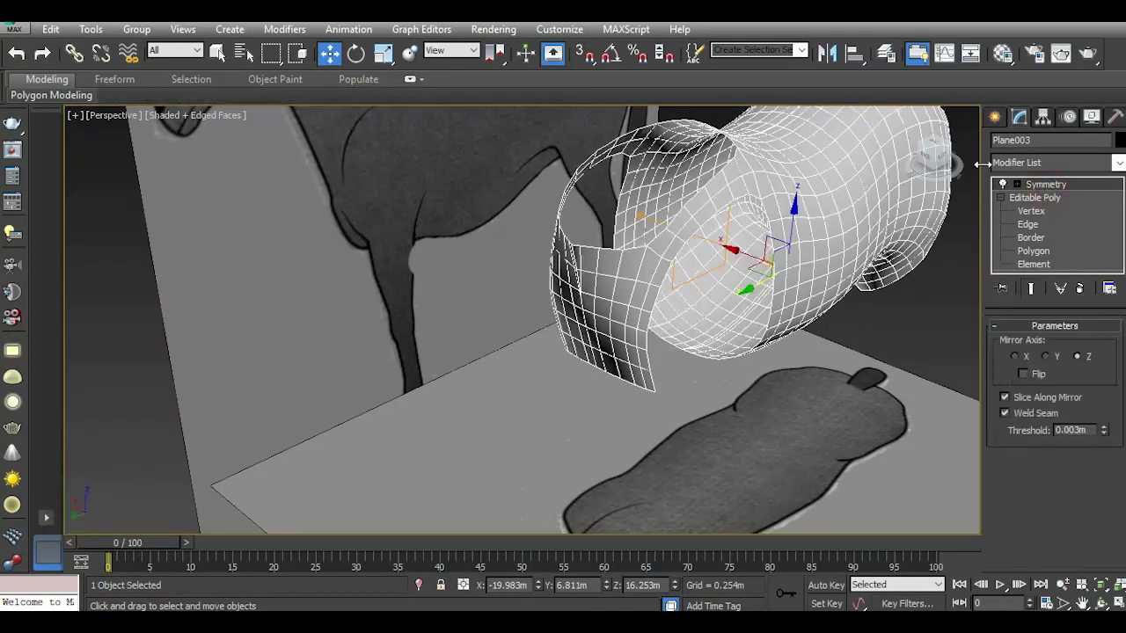
{"action": "left_click", "coordinate": [938, 158]}
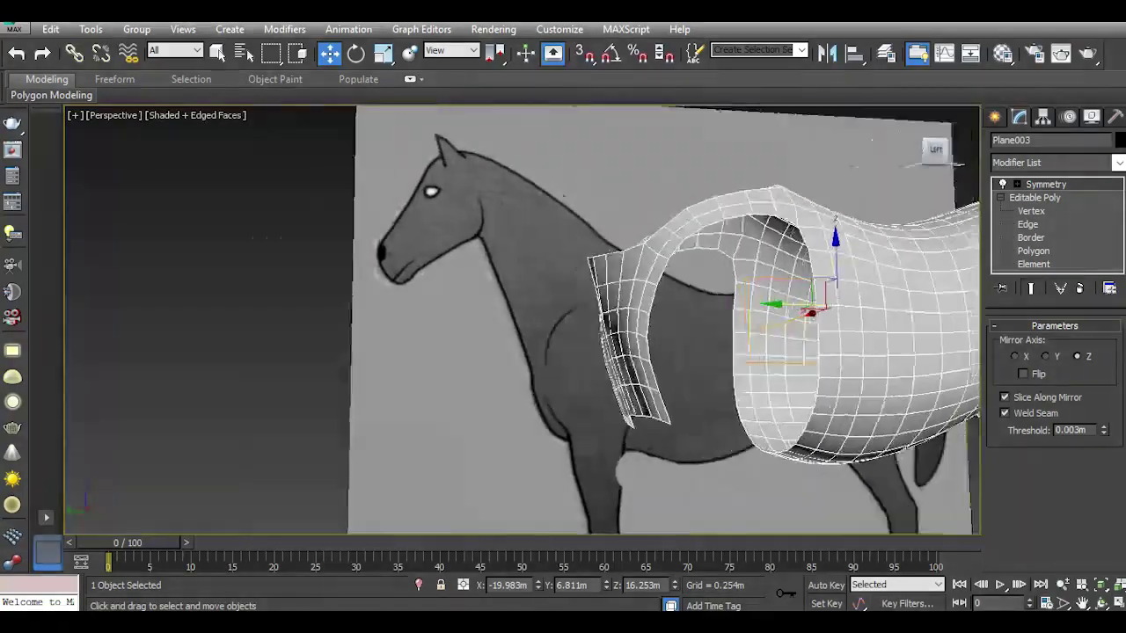
{"action": "left_click_drag", "start_coordinate": [936, 154], "coordinate": [915, 167]}
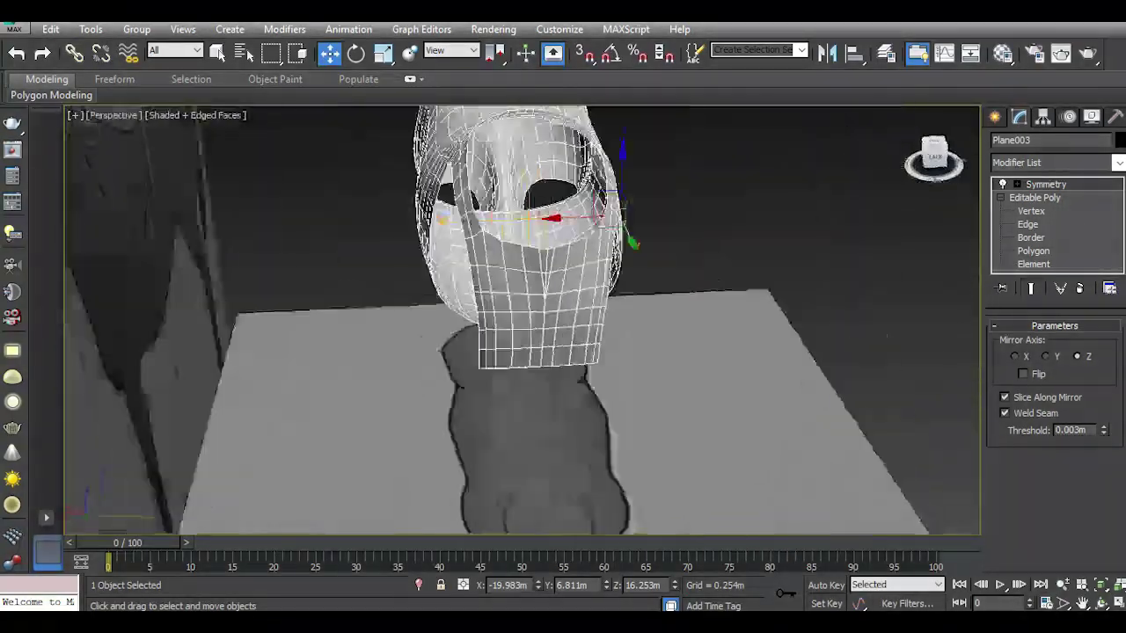
{"action": "left_click_drag", "start_coordinate": [924, 162], "coordinate": [768, 238]}
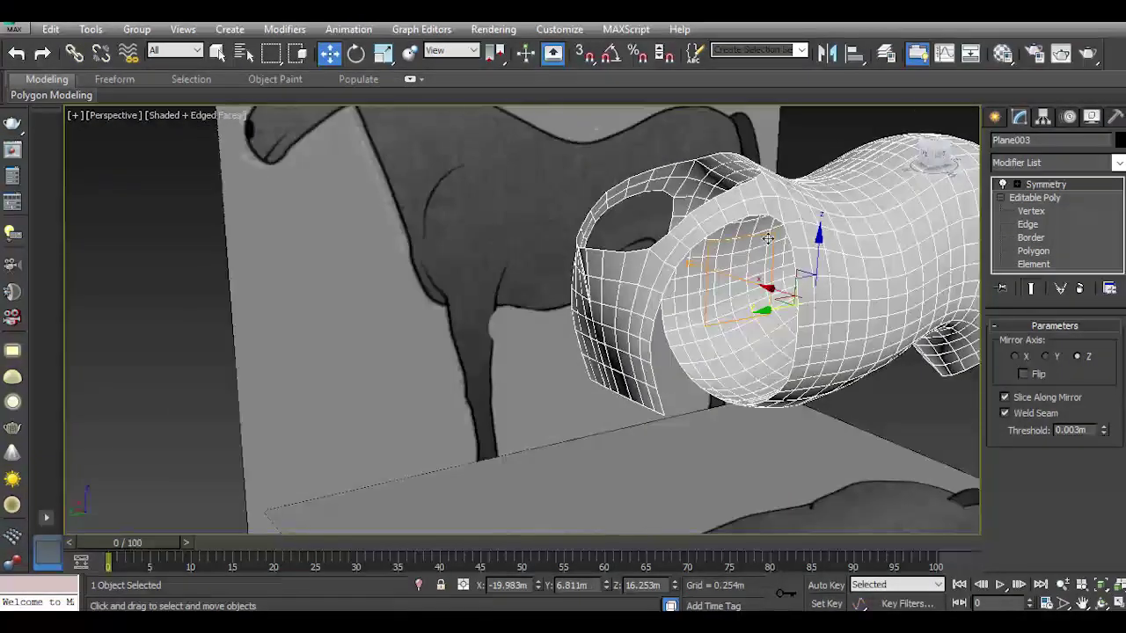
Compare the smoothed chest edge with the side reference in the Left view.
{"action": "key", "text": "l"}
{"action": "scroll", "coordinate": [563, 285], "scroll_direction": "up", "scroll_amount": 2}
{"action": "scroll", "coordinate": [563, 285], "scroll_direction": "up", "scroll_amount": 2}
{"action": "middle_click_drag", "start_coordinate": [571, 315], "coordinate": [550, 262]}
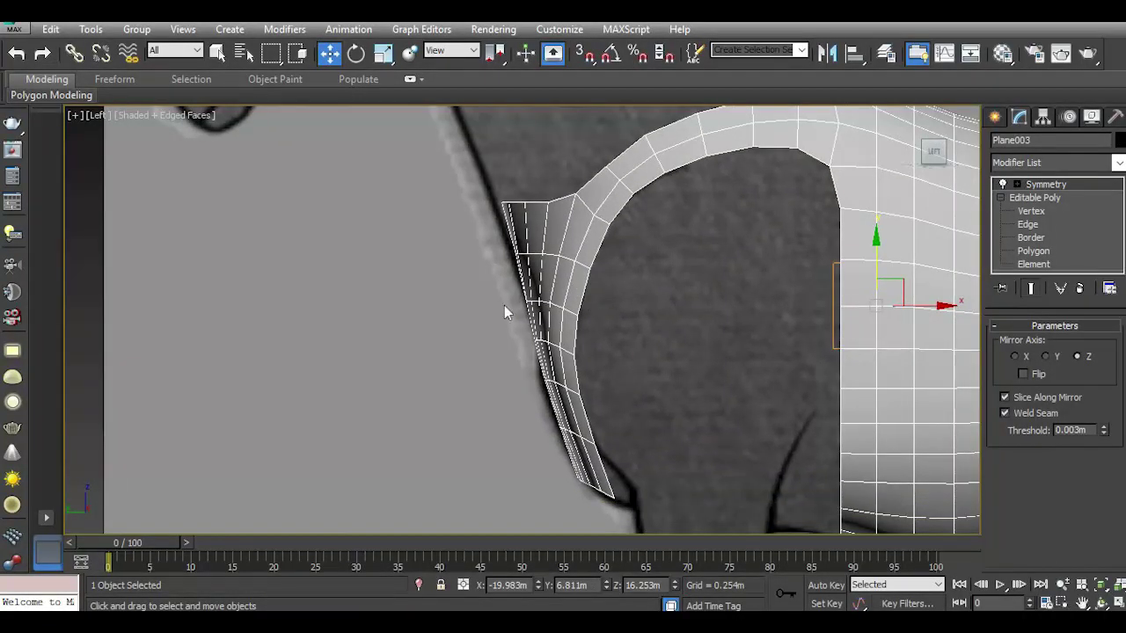
{"action": "scroll", "coordinate": [504, 305], "scroll_direction": "down", "scroll_amount": 3}
{"action": "scroll", "coordinate": [473, 311], "scroll_direction": "down", "scroll_amount": 3}
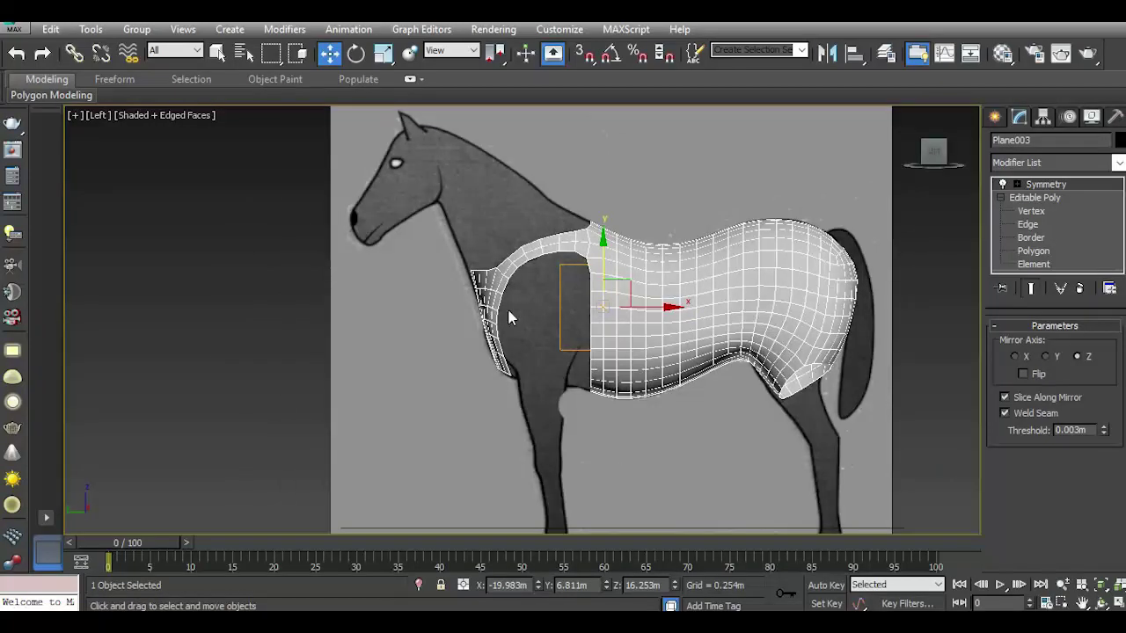
Deselect the body, orbit around the horse in Perspective, and return to the Left view.
{"action": "key", "text": "p"}
{"action": "left_click", "coordinate": [880, 202]}
{"action": "mouse_move", "coordinate": [941, 168]}
{"action": "left_mouse_down"}
{"action": "mouse_move", "coordinate": [915, 176]}
{"action": "mouse_move", "coordinate": [934, 157]}
{"action": "left_mouse_up"}
{"action": "key", "text": "l"}
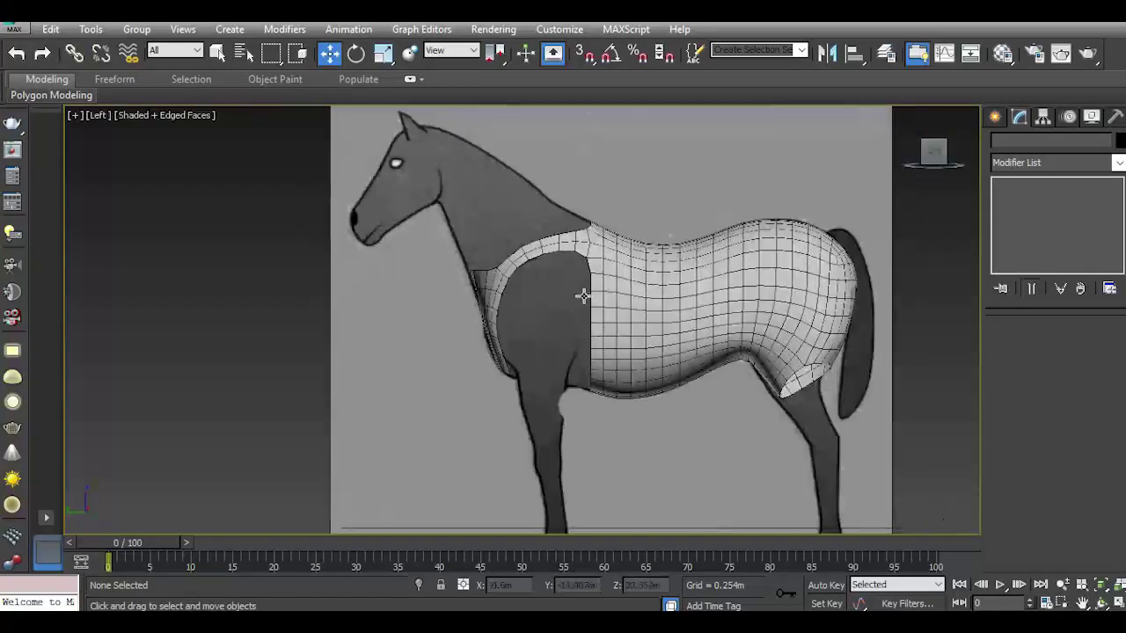
{"action": "scroll", "coordinate": [515, 293], "scroll_direction": "down", "scroll_amount": 3}
{"action": "scroll", "coordinate": [516, 294], "scroll_direction": "up", "scroll_amount": 5}
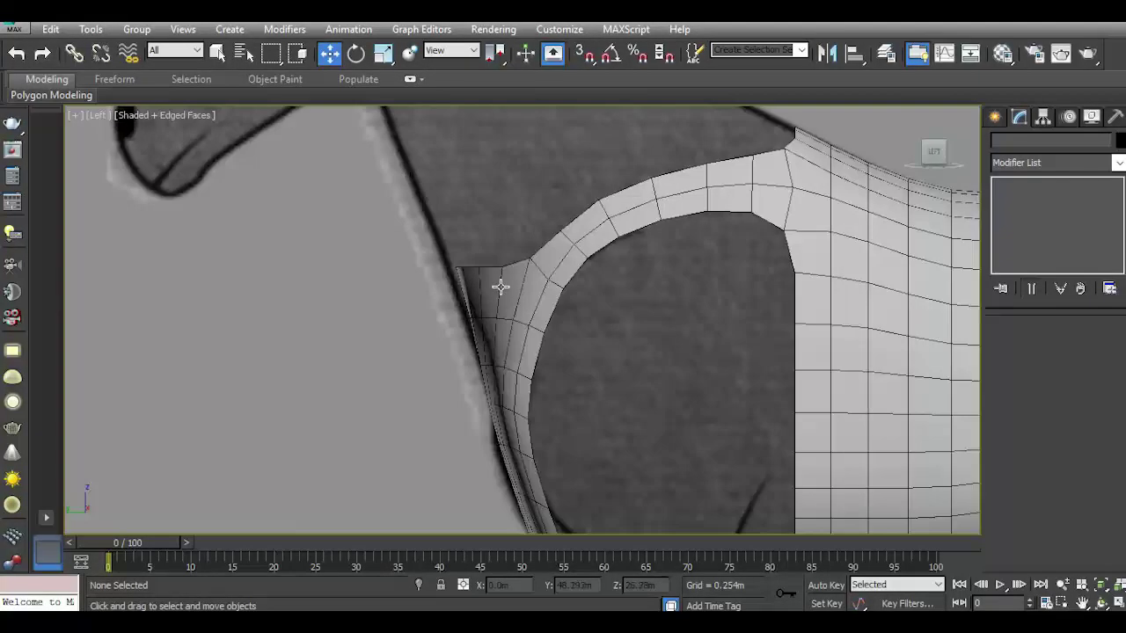
Reselect the body at Vertex level and turn Use NURMS smoothing off.
{"action": "left_click", "coordinate": [500, 287]}
{"action": "left_click", "coordinate": [1031, 211]}
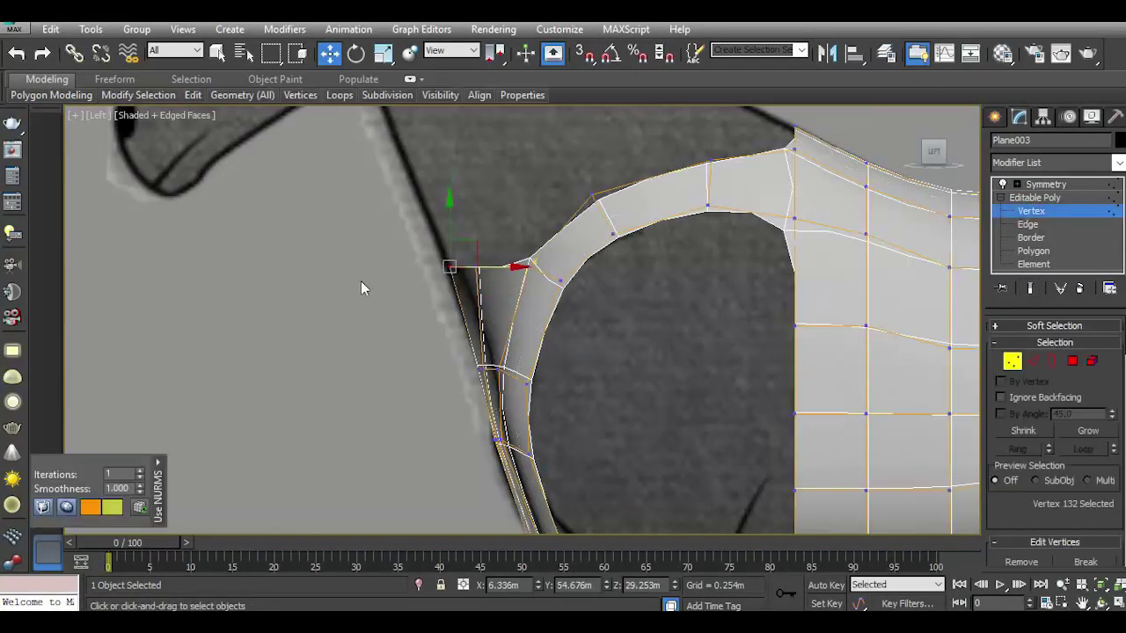
{"action": "left_click", "coordinate": [193, 95]}
{"action": "left_click", "coordinate": [249, 194]}
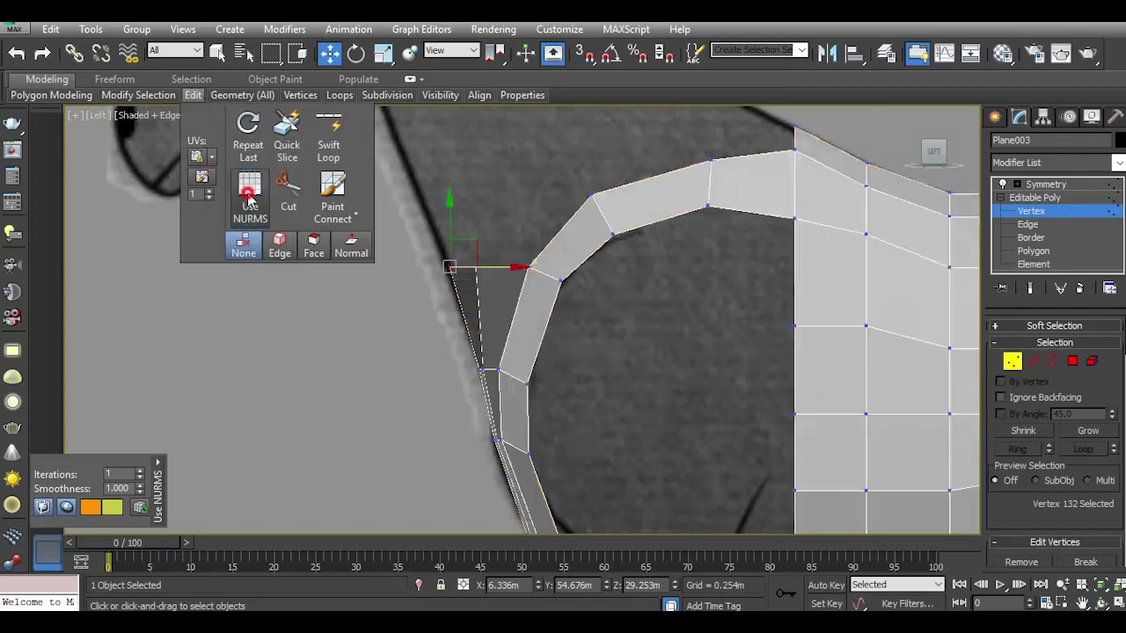
Pull the chest strip's inner top vertex left toward the neck outline, then select the outer corner.
{"action": "left_click", "coordinate": [592, 374]}
{"action": "scroll", "coordinate": [519, 291], "scroll_direction": "up", "scroll_amount": 3}
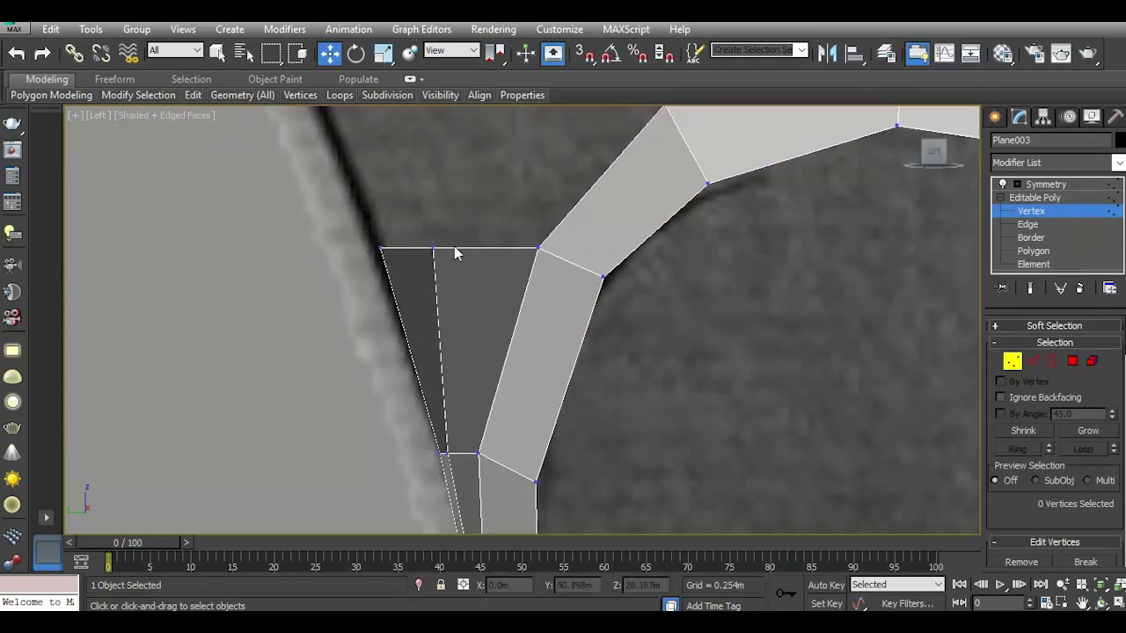
{"action": "left_click", "coordinate": [539, 250]}
{"action": "left_click_drag", "start_coordinate": [581, 250], "coordinate": [559, 249]}
{"action": "left_click", "coordinate": [433, 249]}
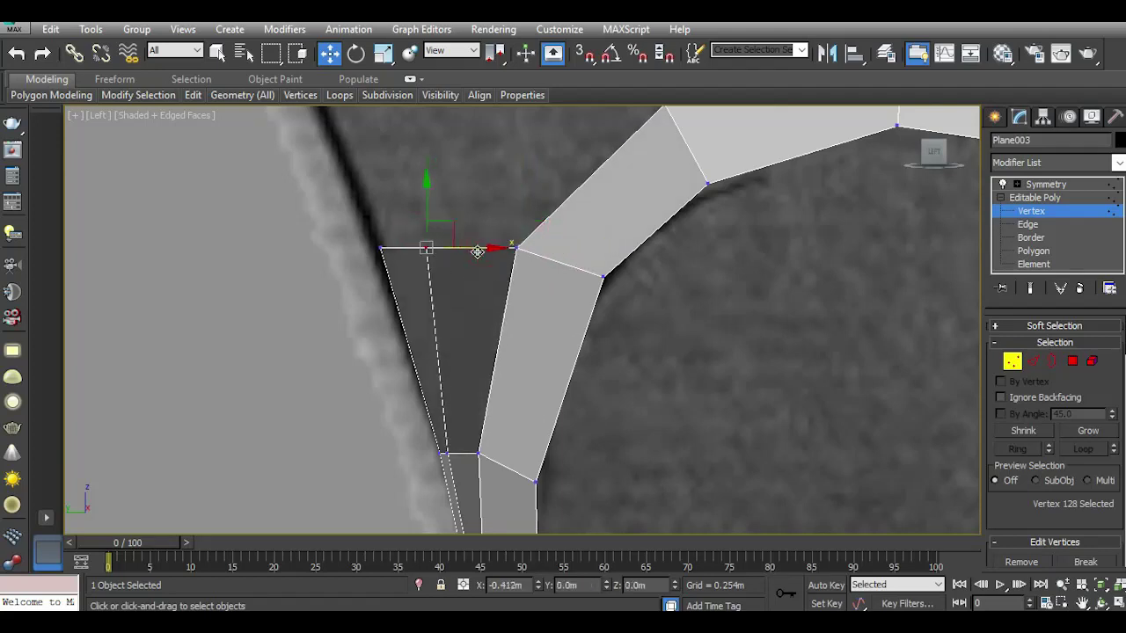
{"action": "scroll", "coordinate": [479, 255], "scroll_direction": "down", "scroll_amount": 3}
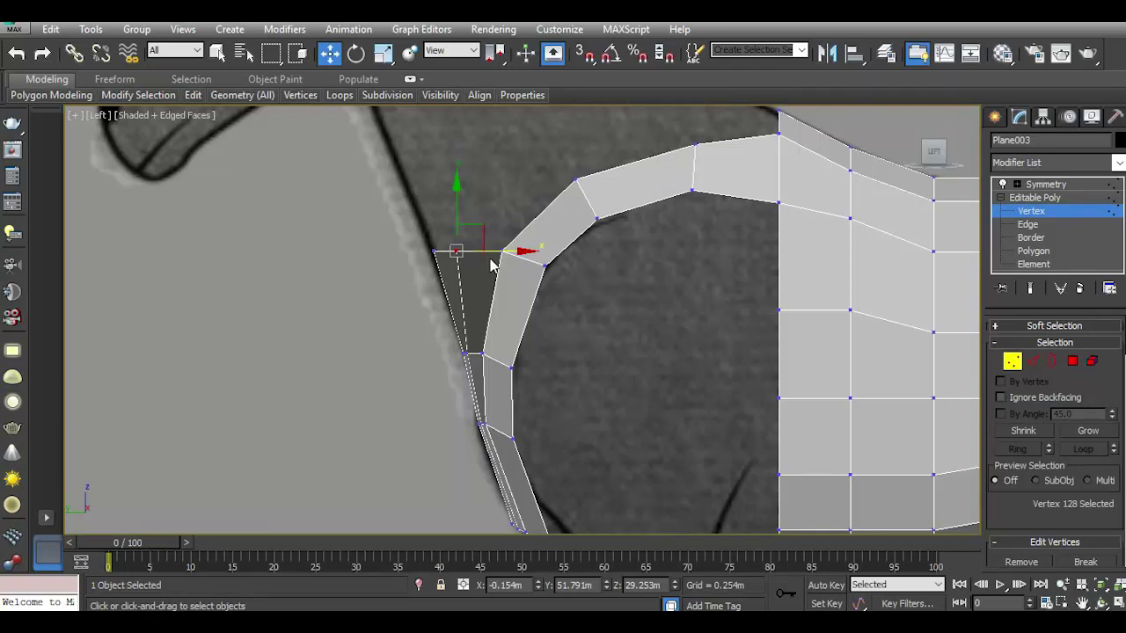